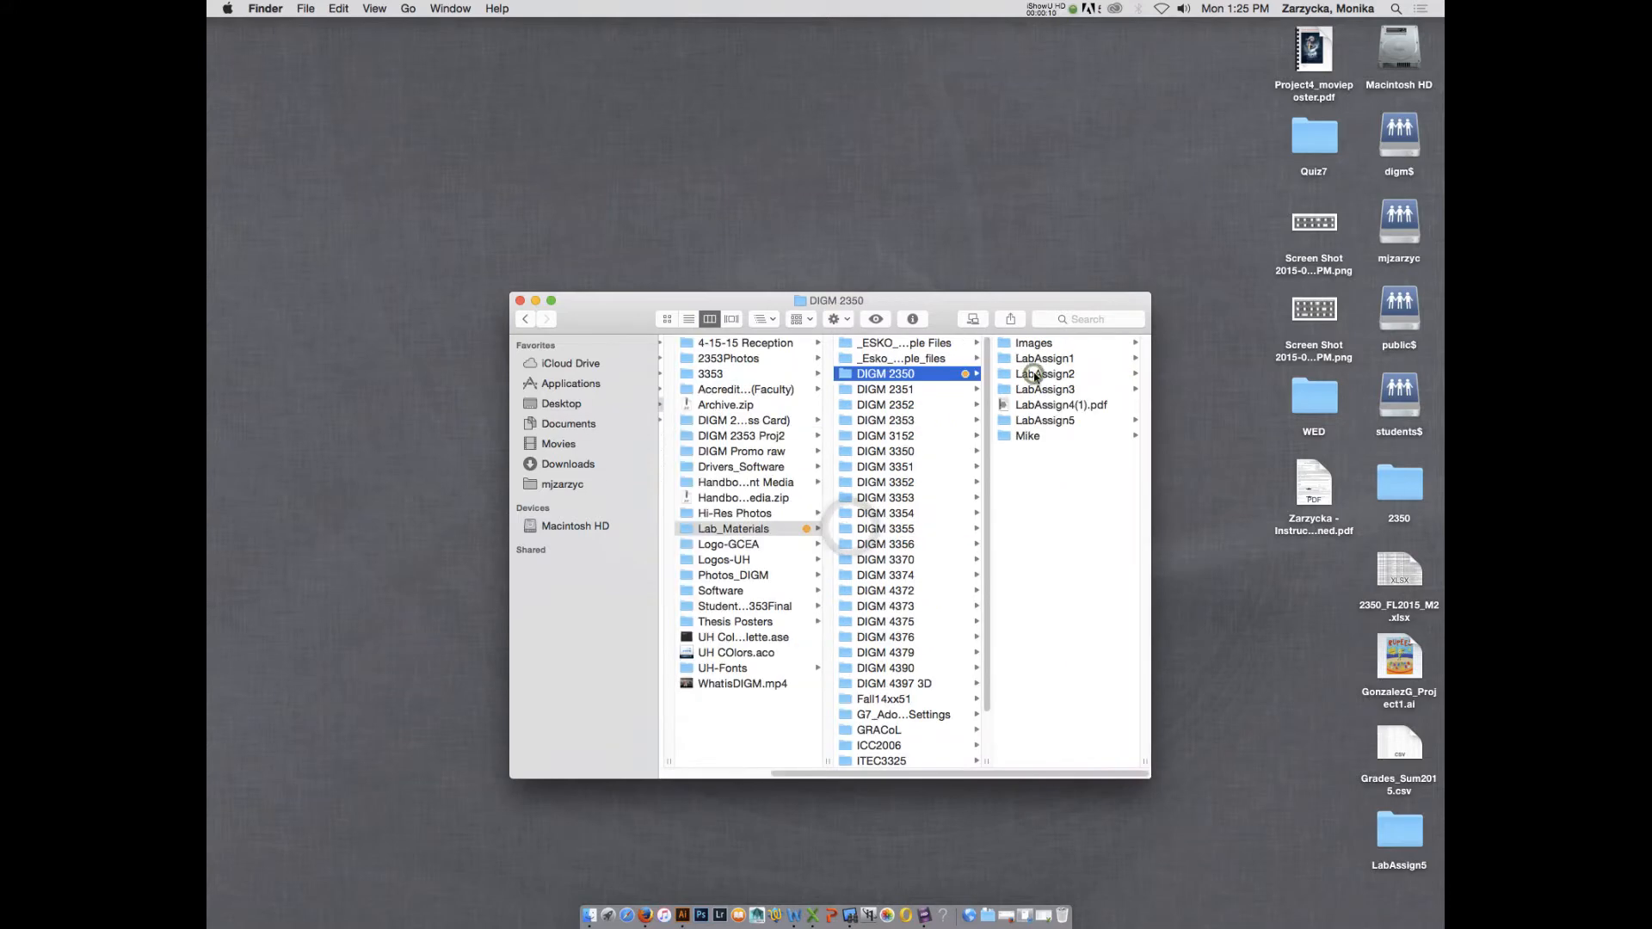
Step: Open the LabAssign5 folder and preview the LabAssign5.pdf assignment sheet
{"action": "left_click", "coordinate": [1051, 421]}
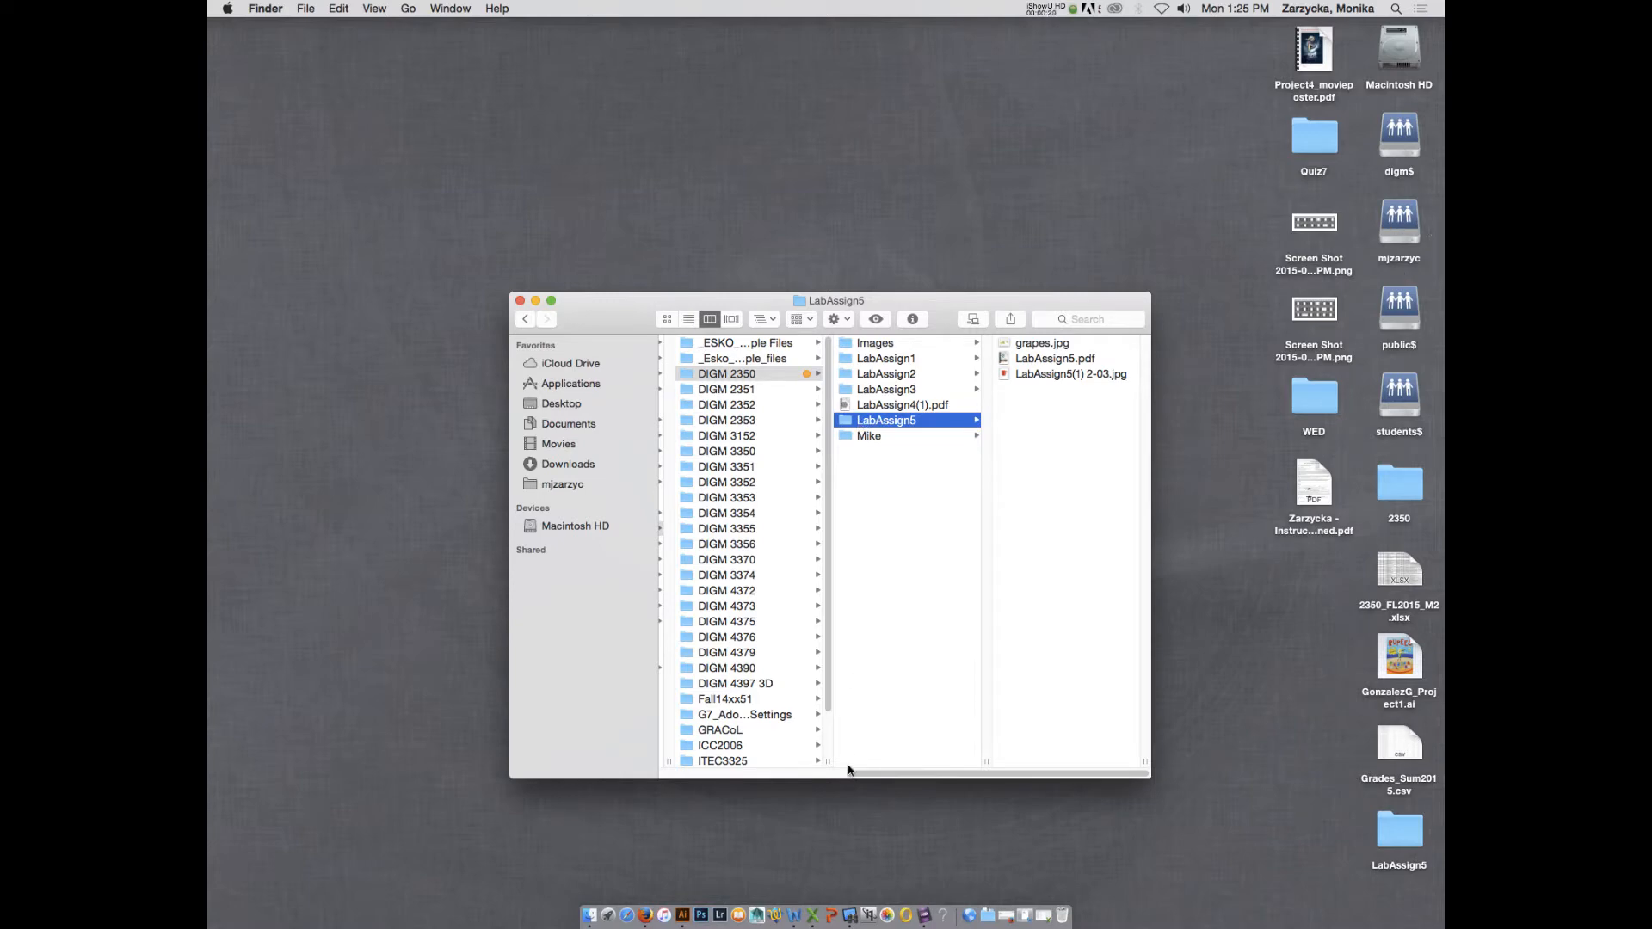
{"action": "left_click", "coordinate": [1075, 359]}
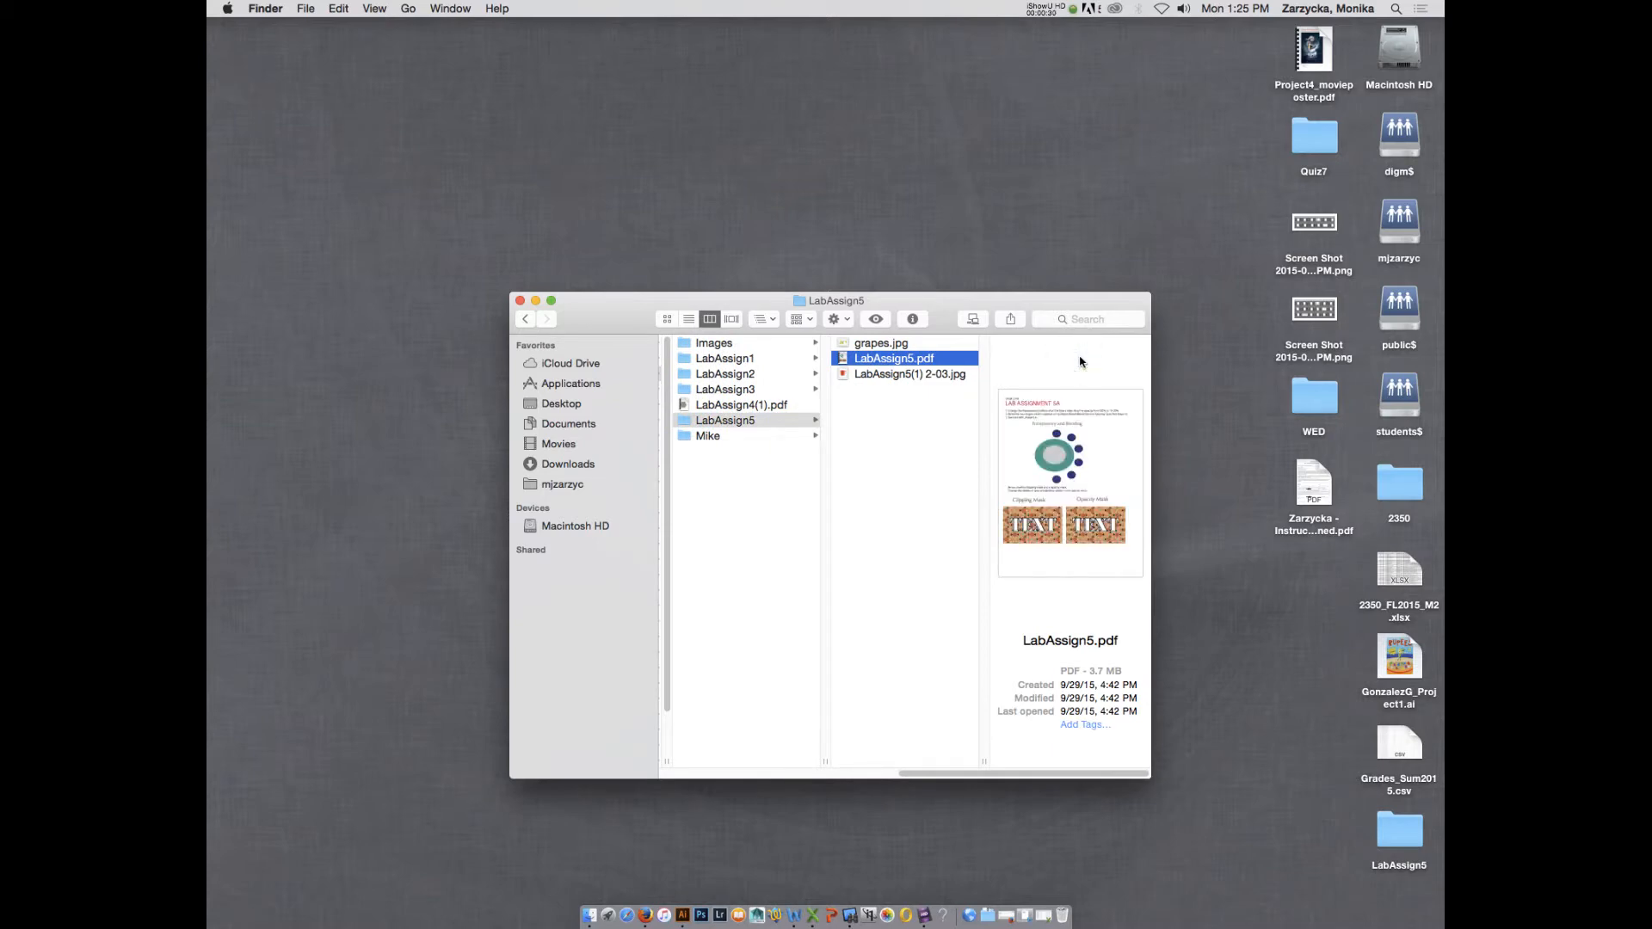
{"action": "mouse_move", "coordinate": [1011, 432]}
{"action": "left_click", "coordinate": [1055, 8]}
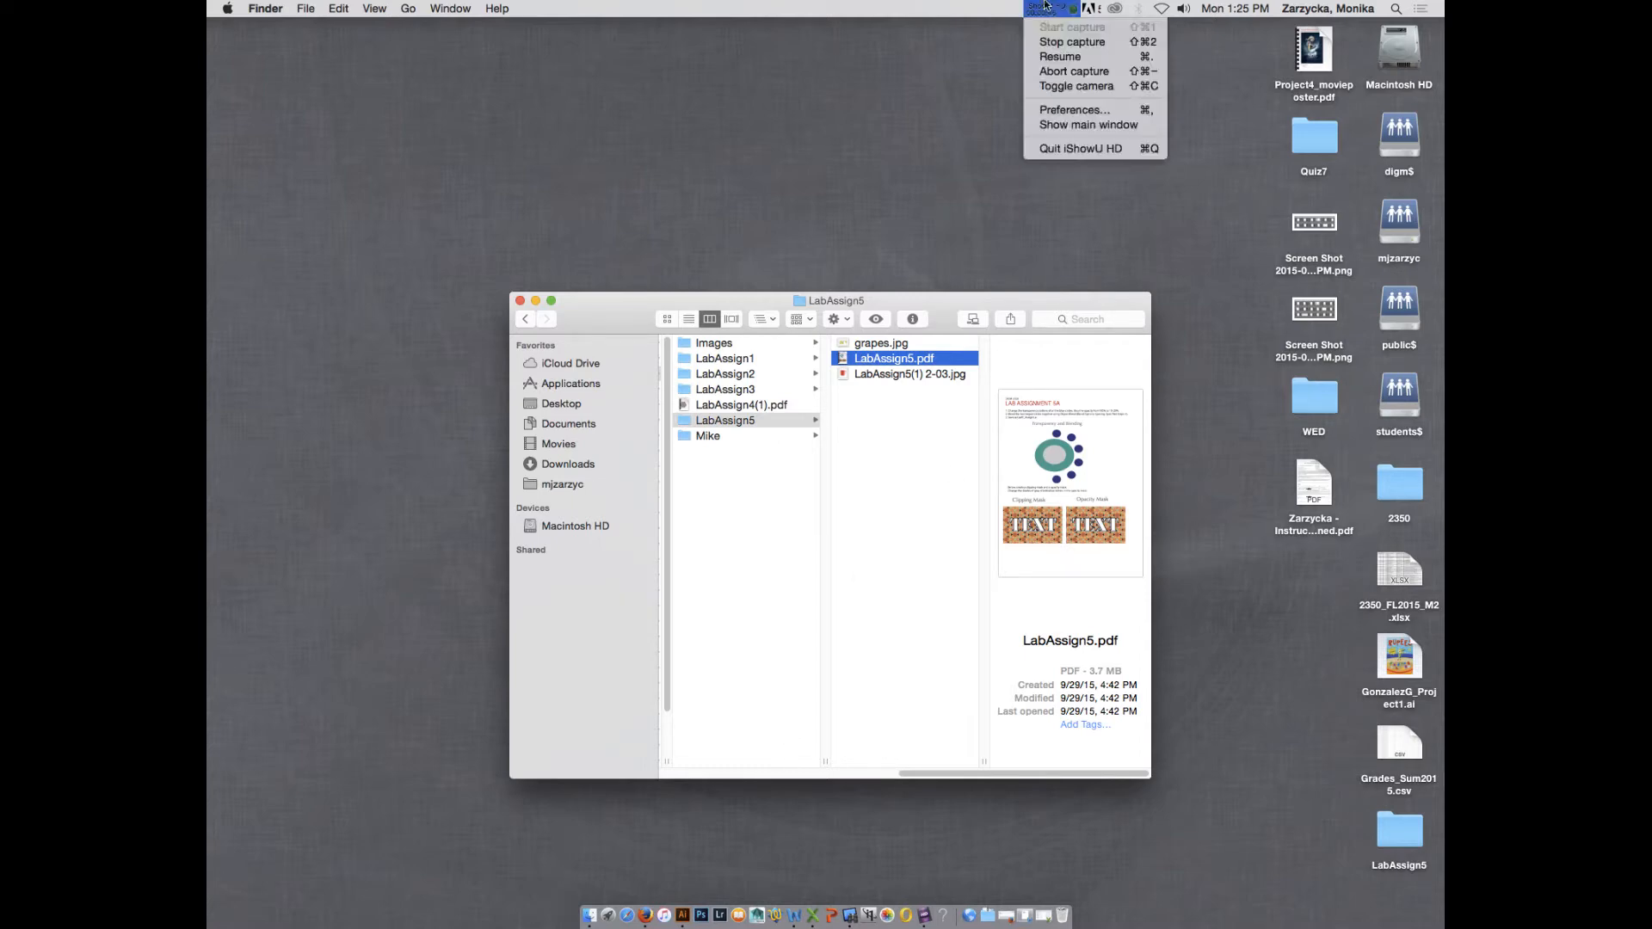
{"action": "left_click", "coordinate": [1067, 57]}
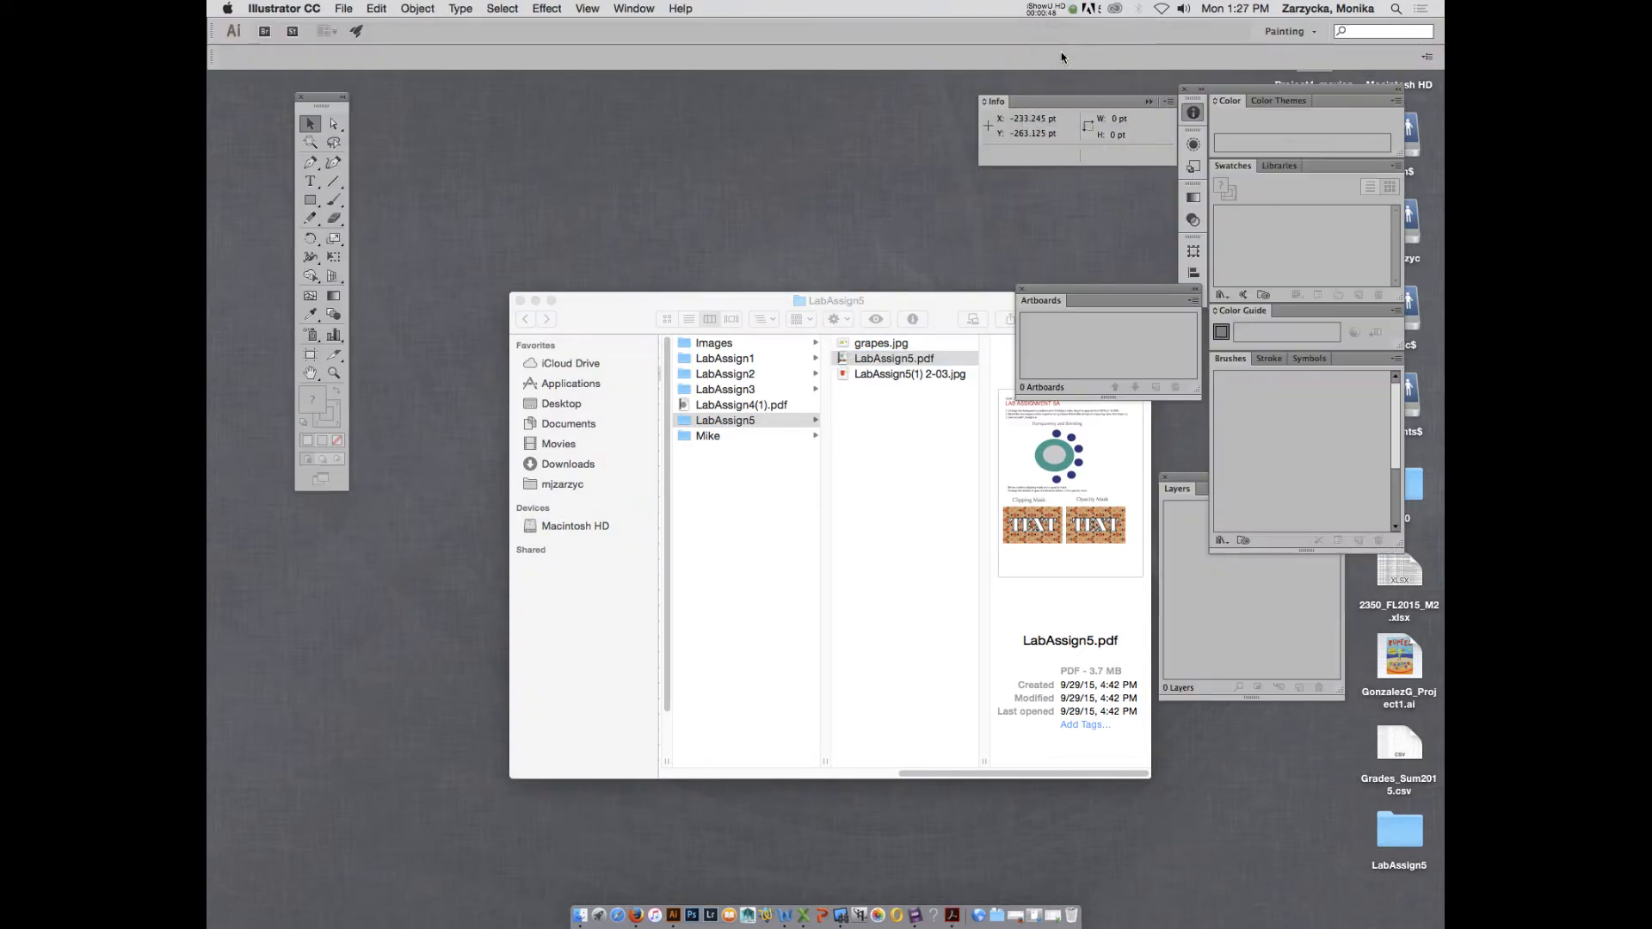
Step: Create a CMYK document with three Letter-size artboards in Illustrator, named with the author's name followed by _Assign5_M1
{"action": "key", "text": "super+n"}
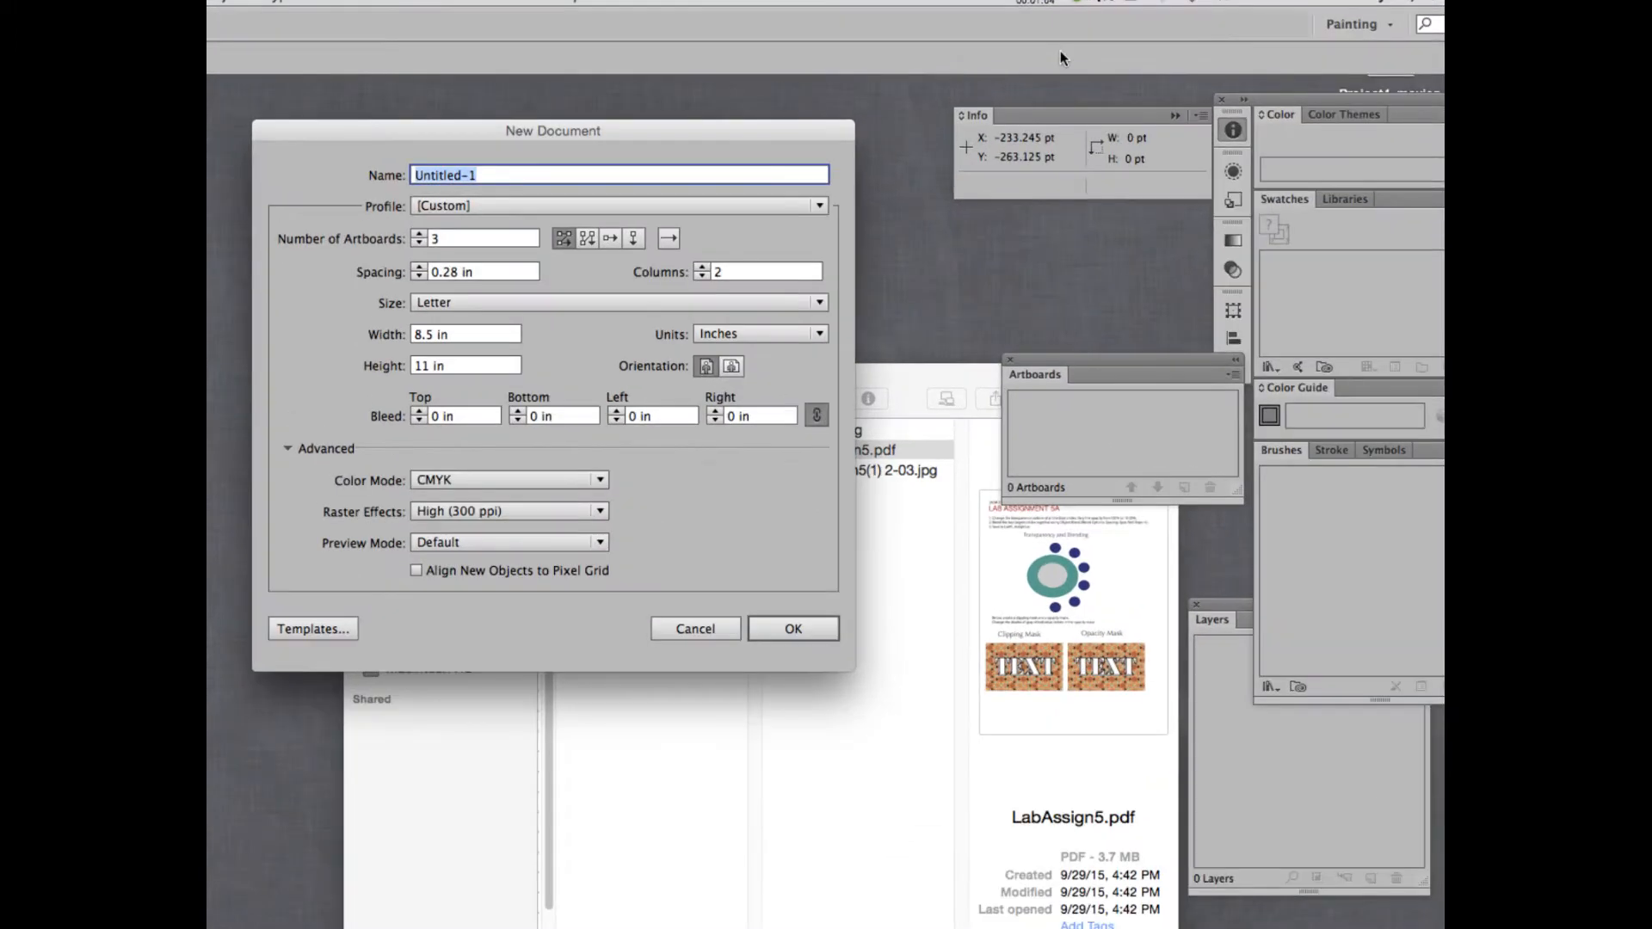
{"action": "type", "text": "ZarzyckaM_Assign5_"}
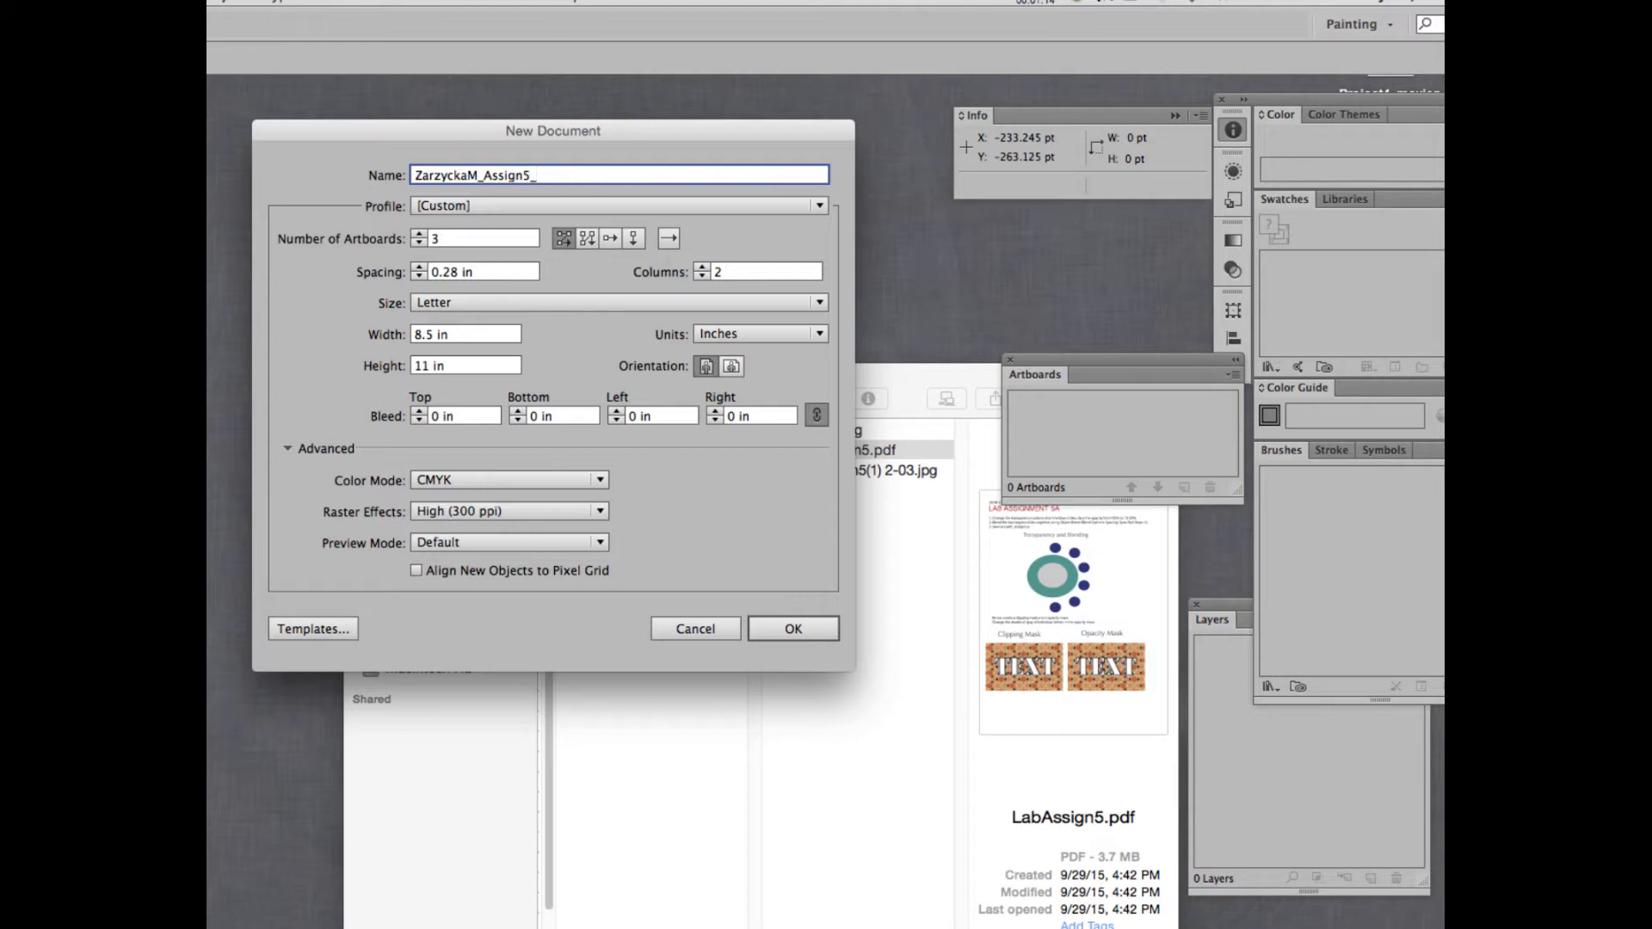
{"action": "type", "text": "M1"}
{"action": "left_click_drag", "start_coordinate": [576, 126], "coordinate": [659, 119]}
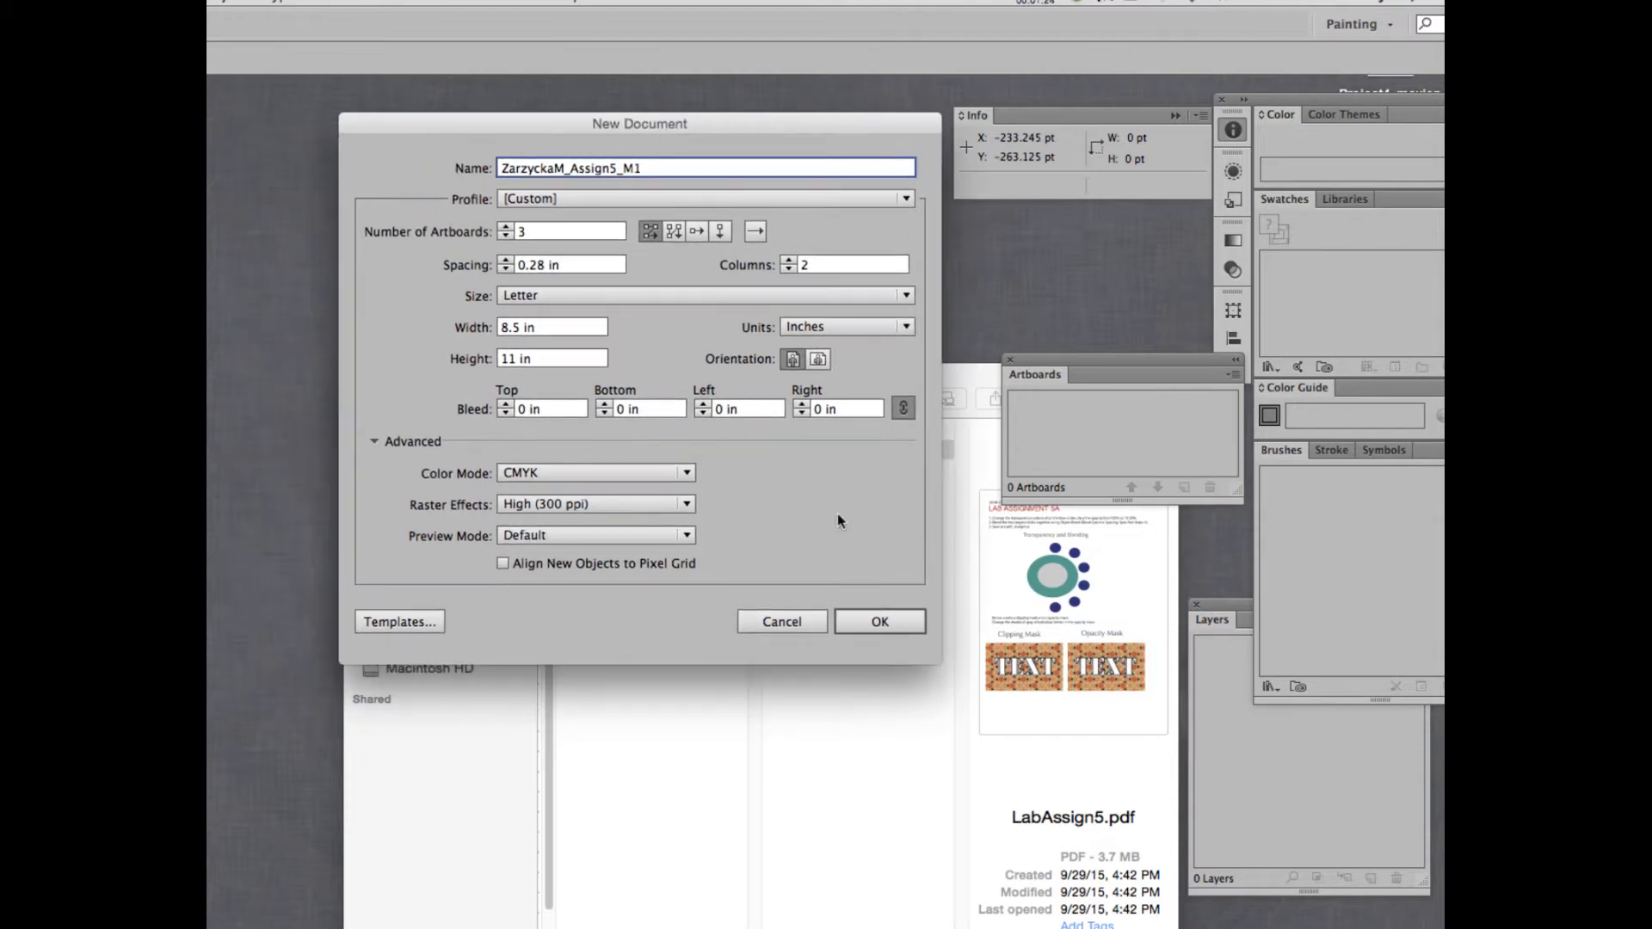
{"action": "left_click", "coordinate": [879, 617]}
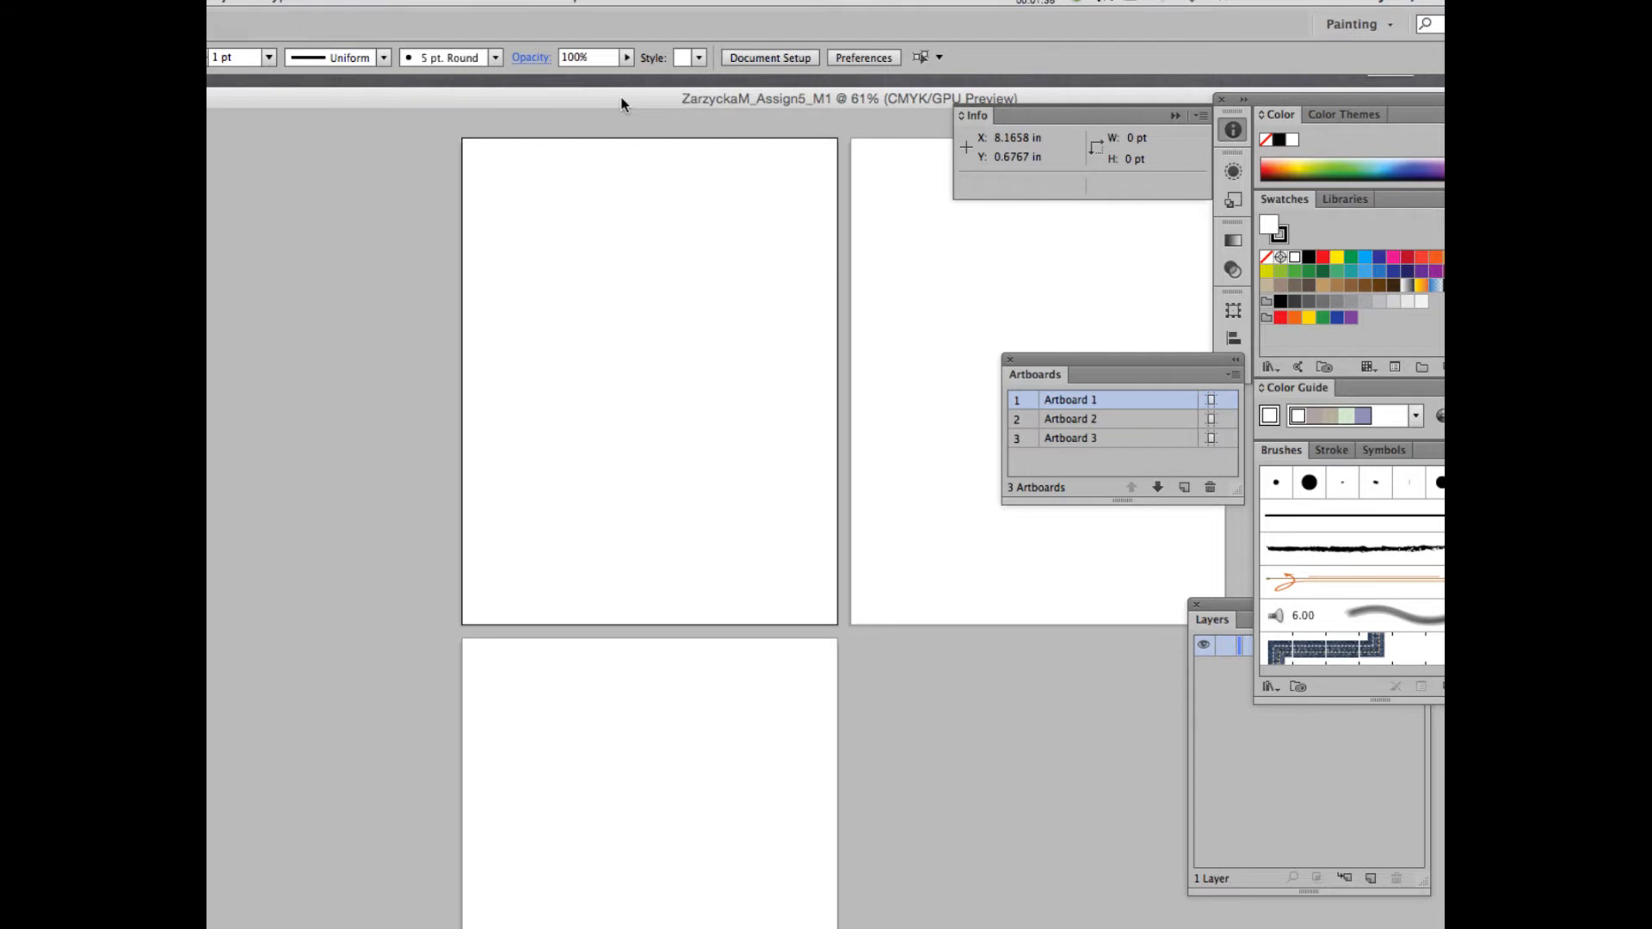
{"action": "left_click_drag", "start_coordinate": [594, 97], "coordinate": [632, 97]}
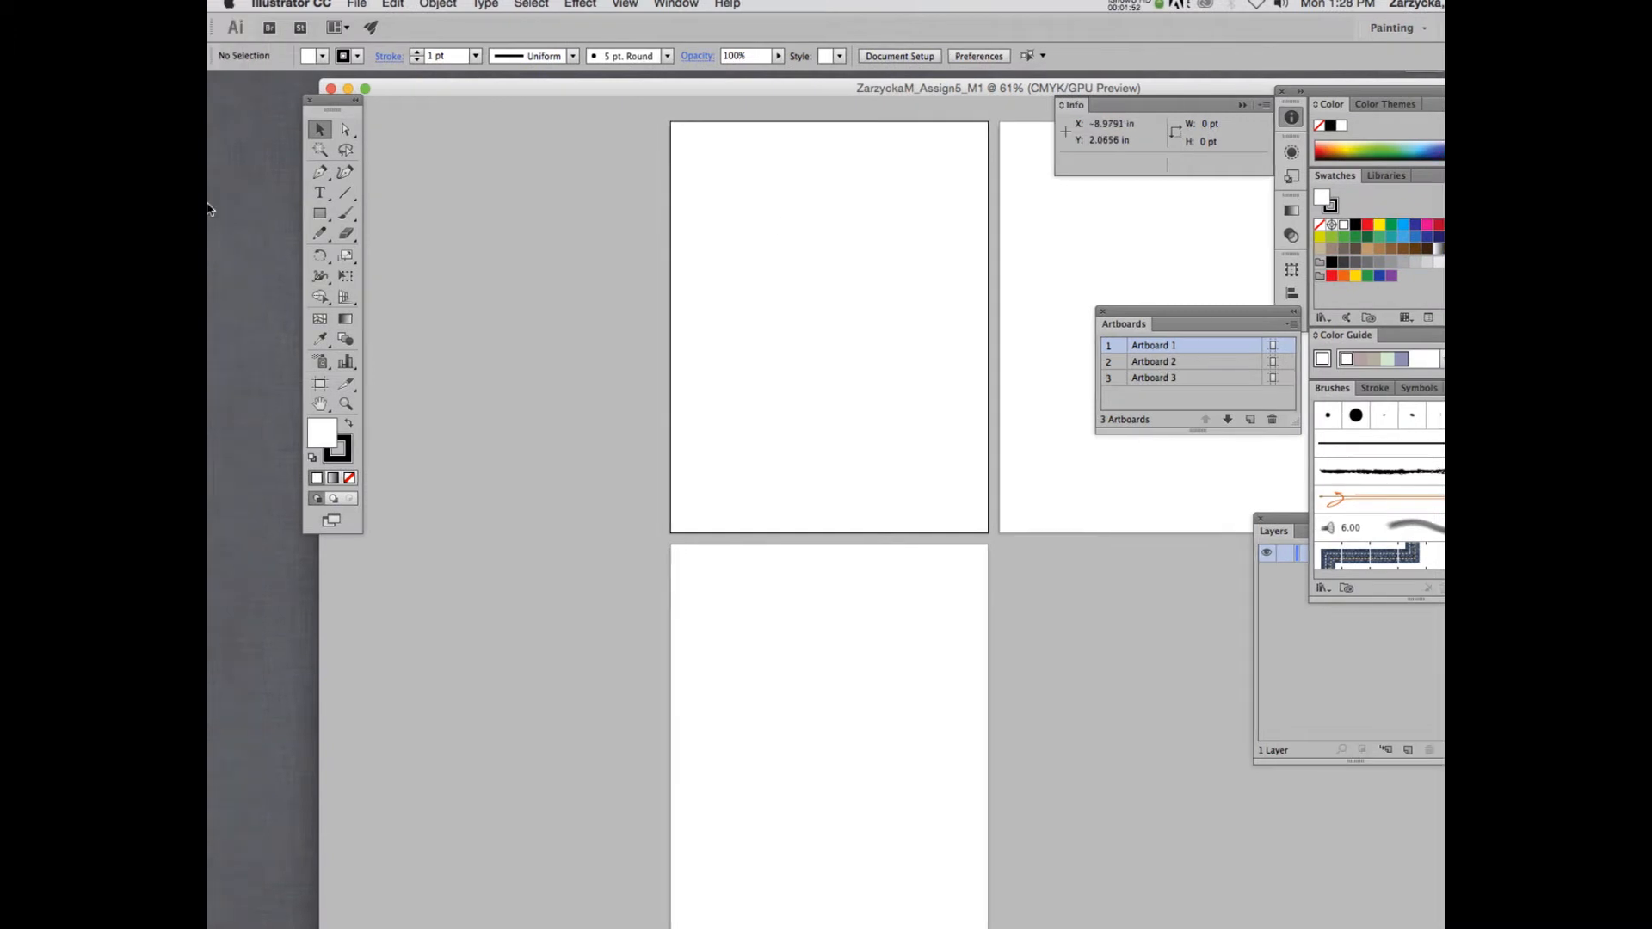
Step: Draw a medium gray hexagon without stroke, about 5.74 in wide, centred across the upper part of Artboard 1
{"action": "left_click", "coordinate": [269, 214]}
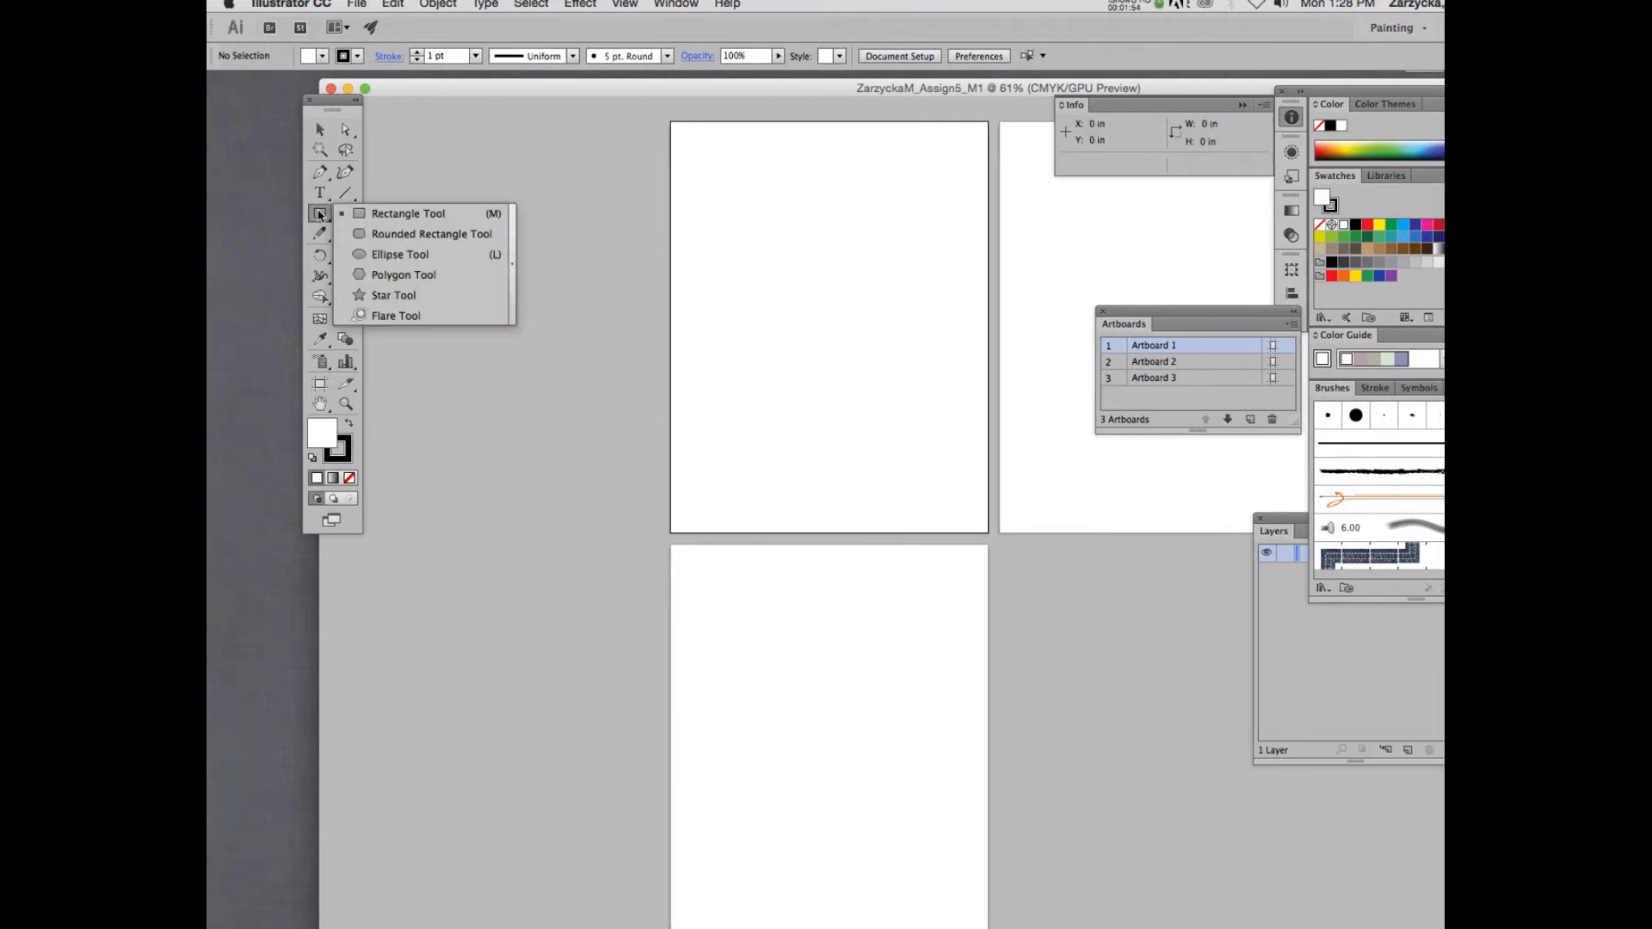
{"action": "left_click_drag", "start_coordinate": [319, 214], "coordinate": [391, 274]}
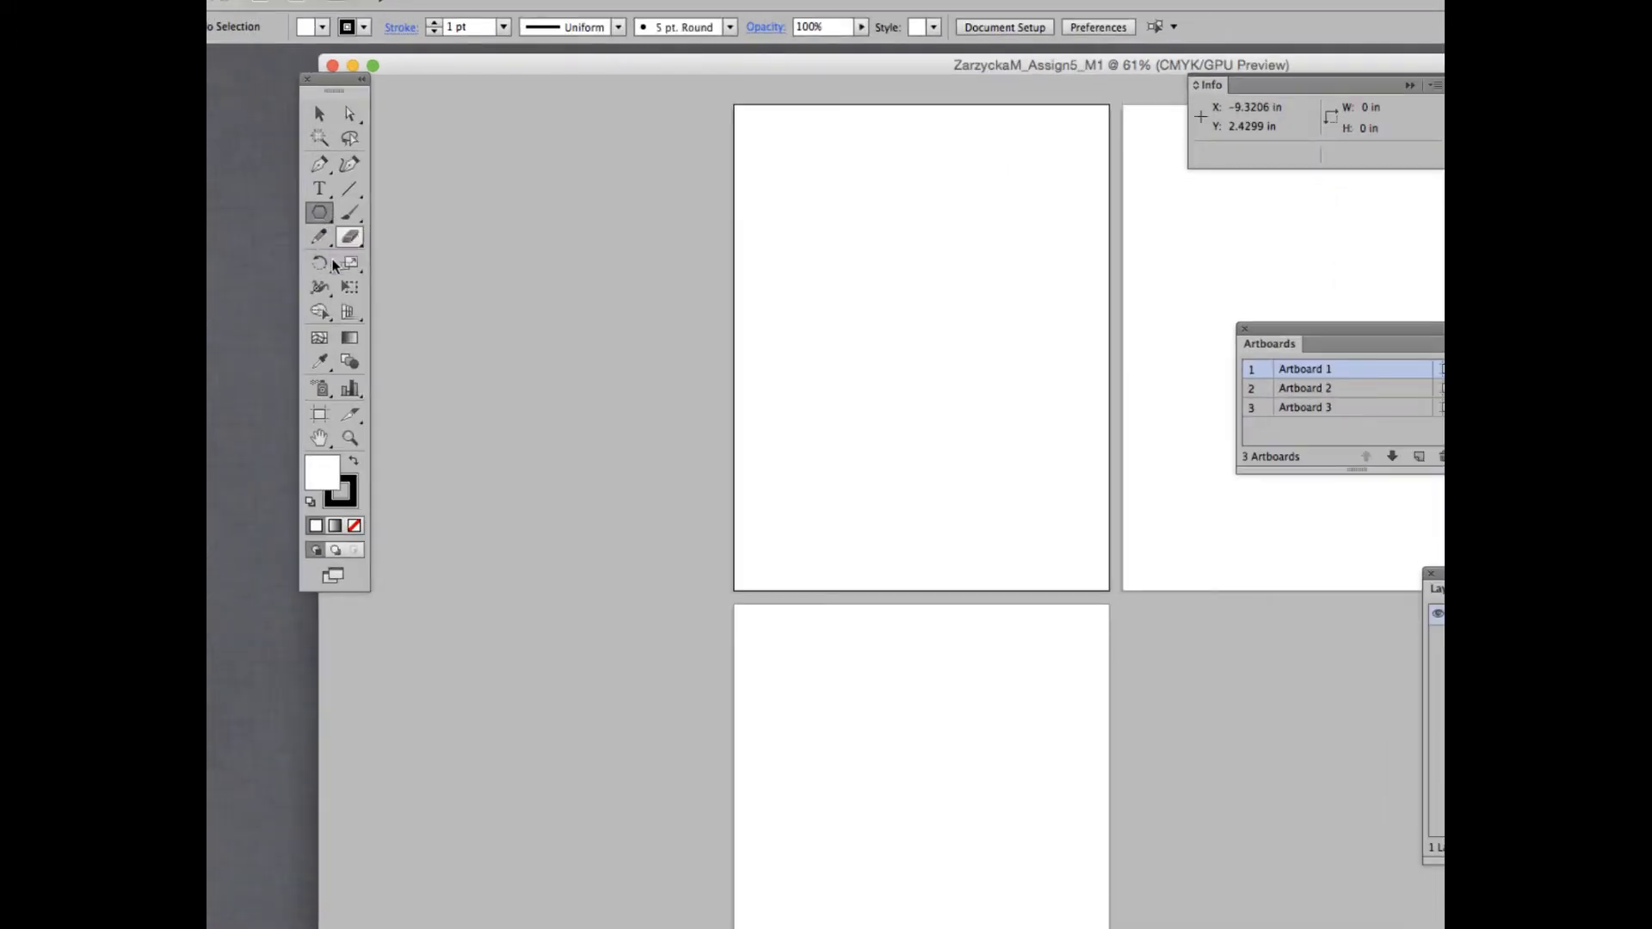
{"action": "left_click", "coordinate": [351, 511]}
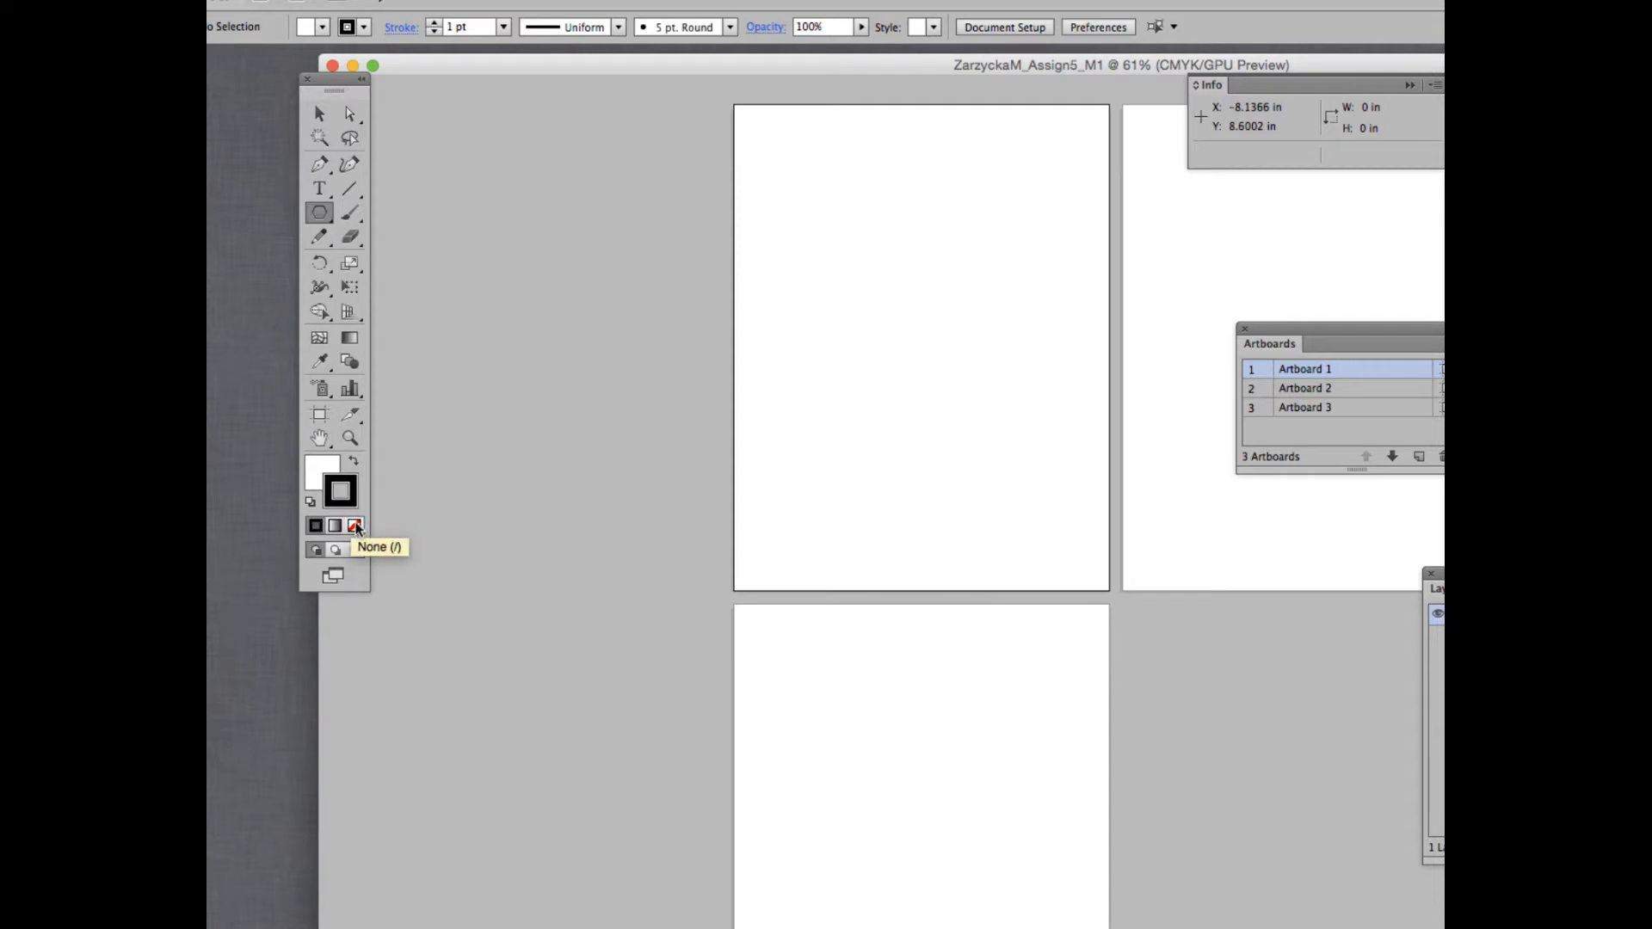
{"action": "left_click", "coordinate": [355, 528]}
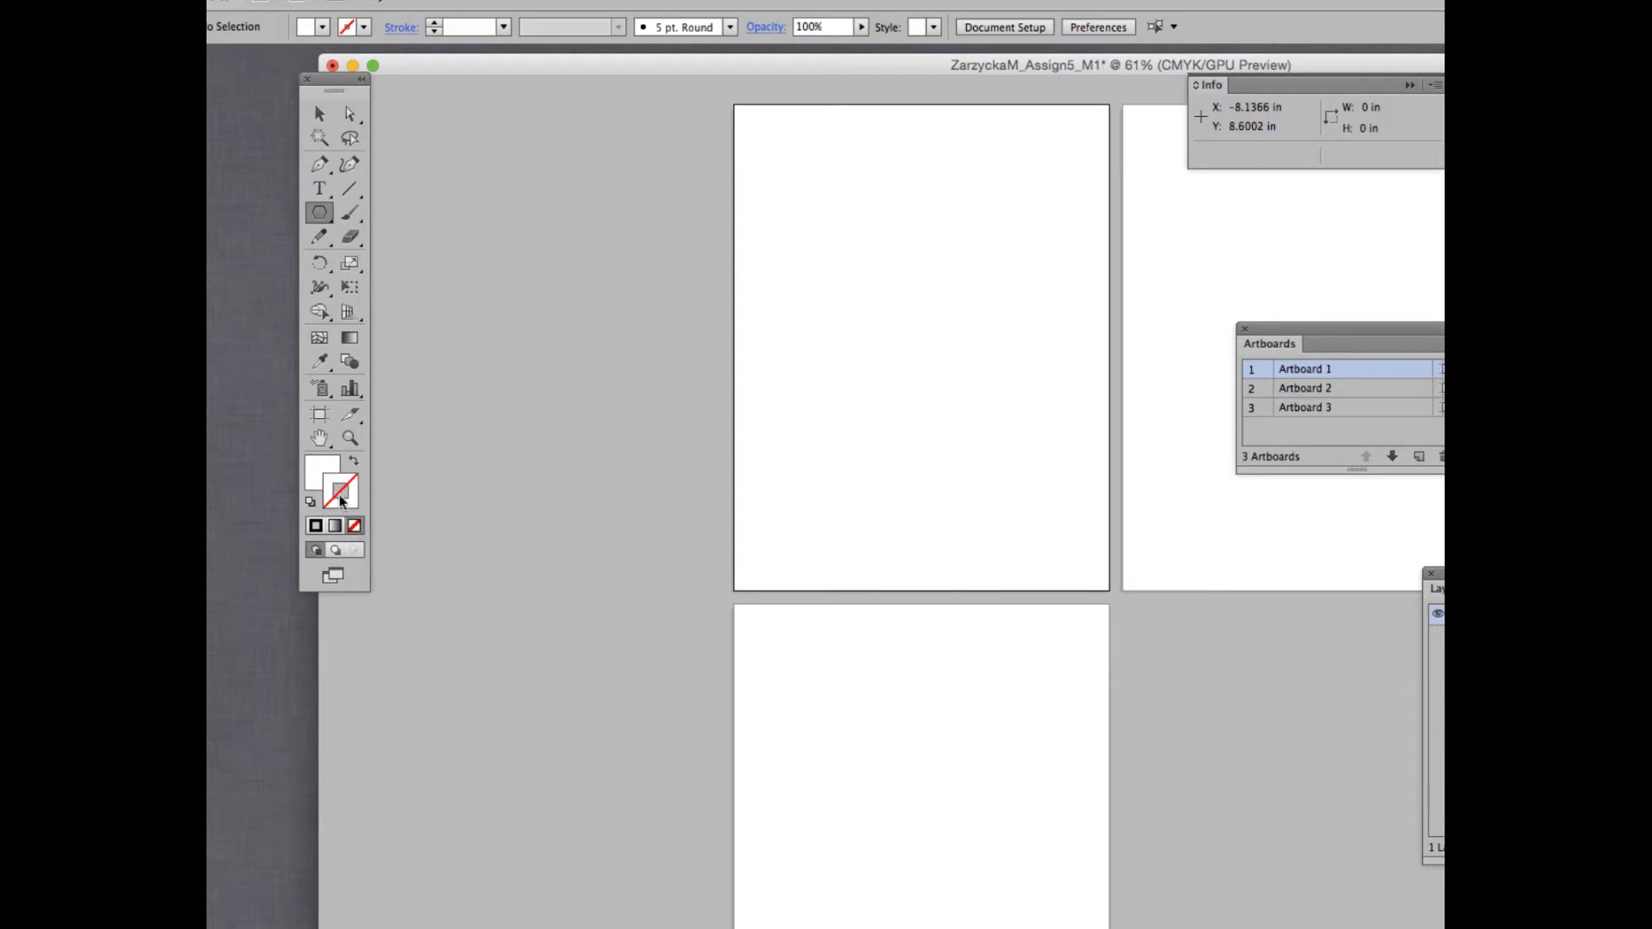
{"action": "left_click", "coordinate": [319, 466]}
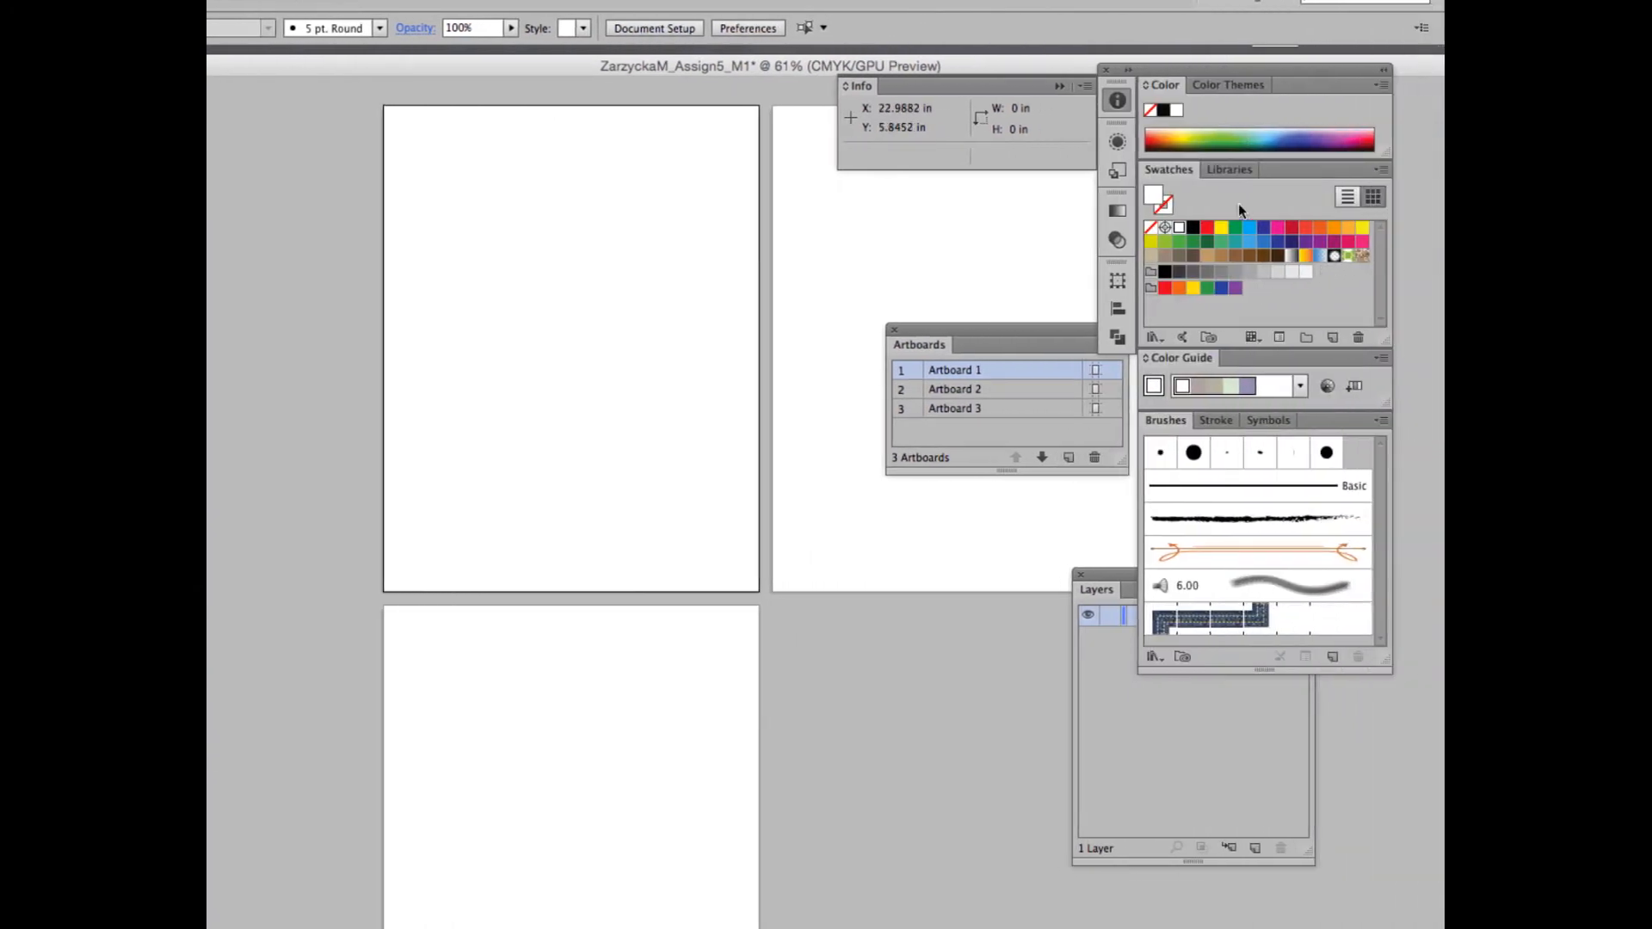
{"action": "left_click", "coordinate": [1234, 272]}
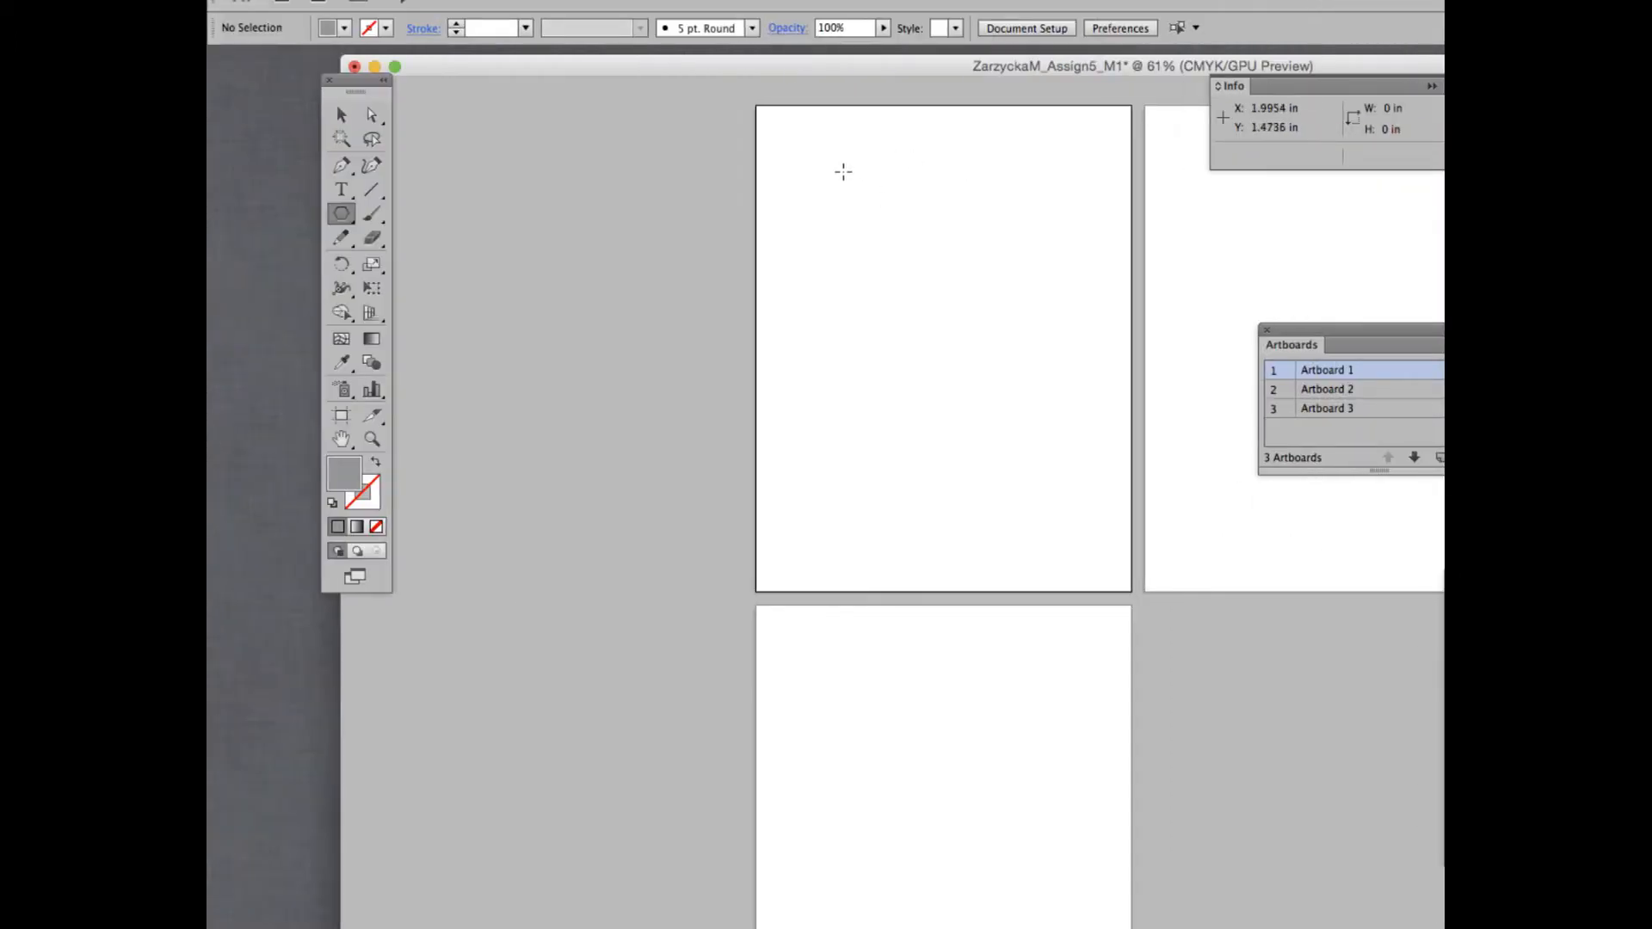
{"action": "left_click_drag", "start_coordinate": [885, 159], "coordinate": [764, 173]}
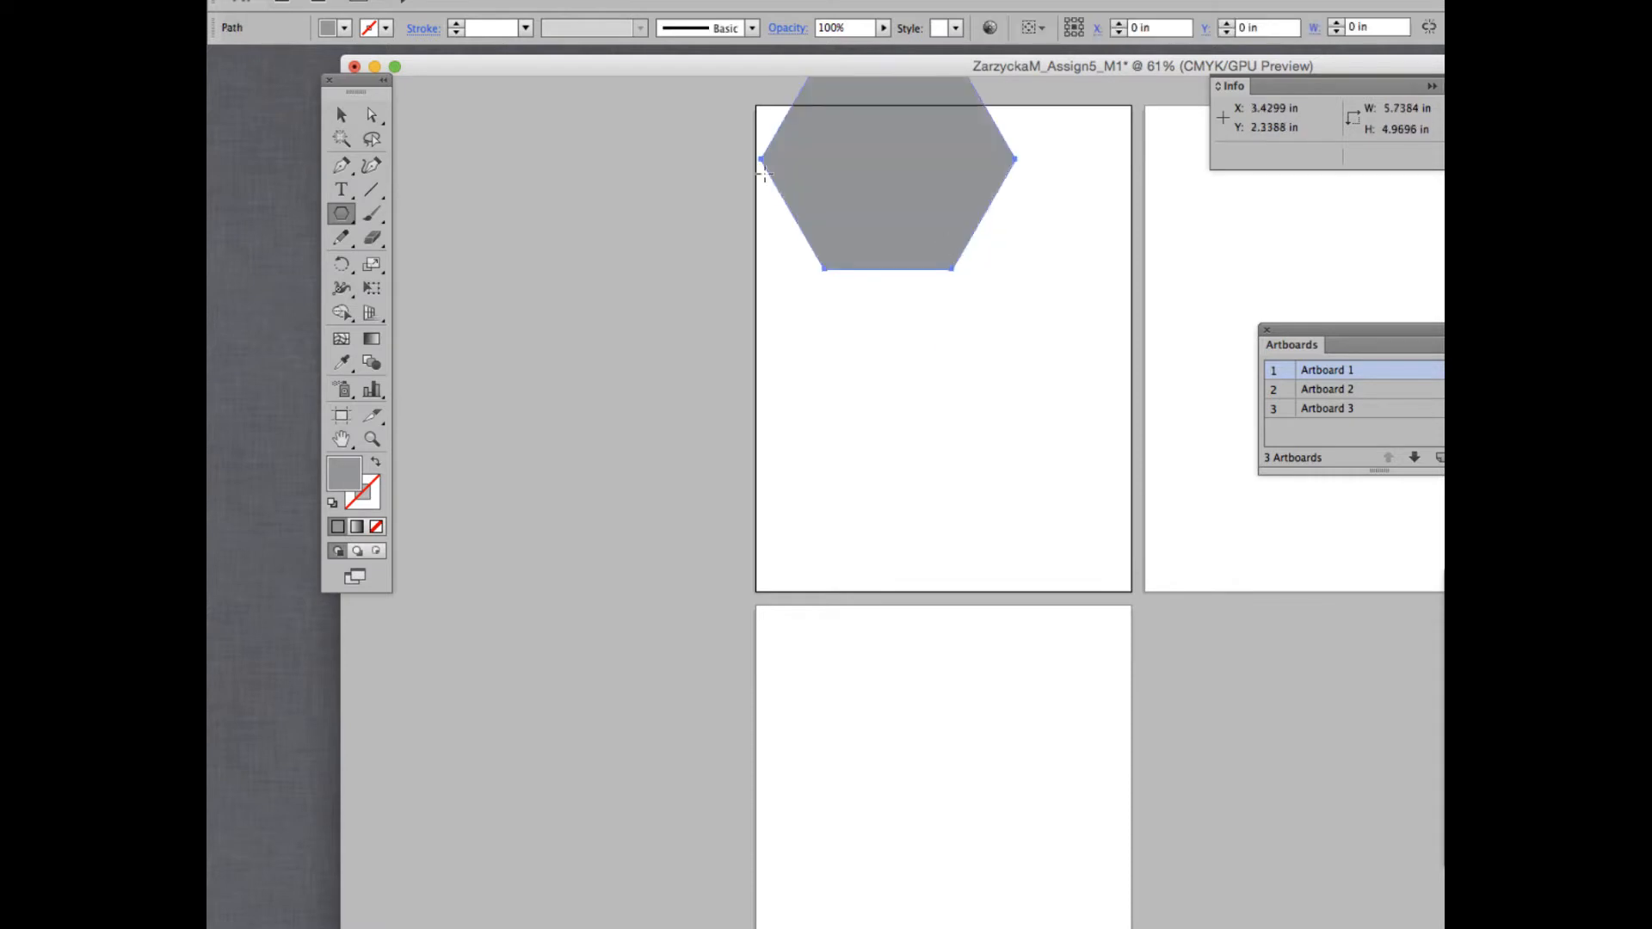
{"action": "left_click", "coordinate": [340, 114]}
{"action": "left_click_drag", "start_coordinate": [970, 231], "coordinate": [1008, 297]}
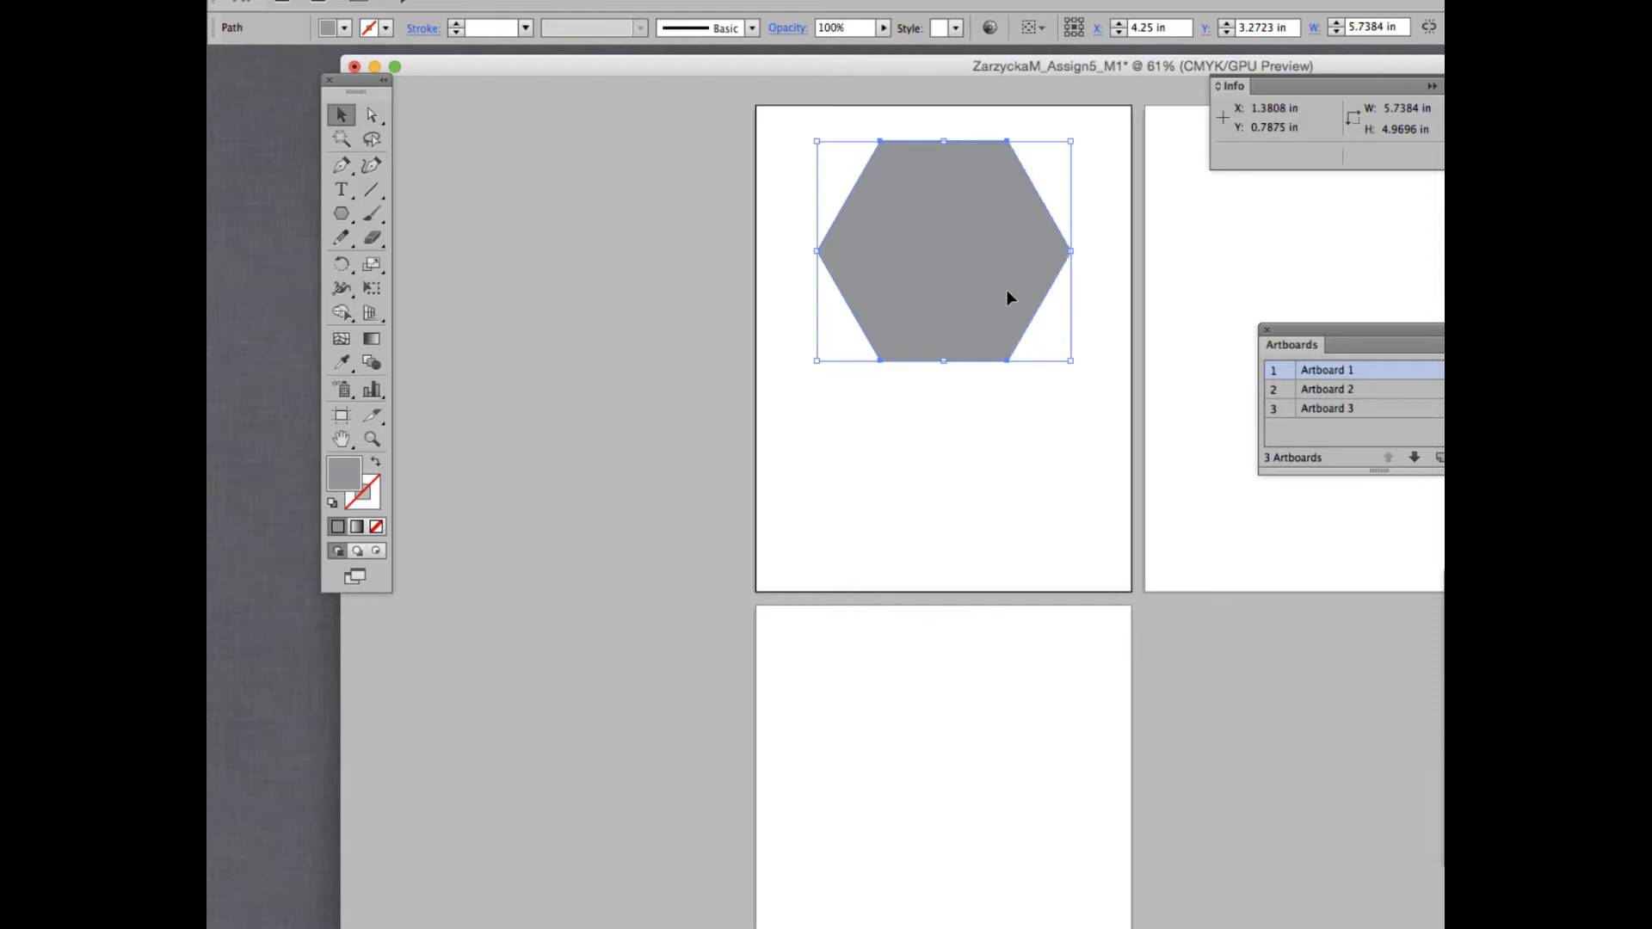
Step: Create a smaller concentric copy of the hexagon, about 3.28 in wide, and fill it with light gray
{"action": "key", "text": "a"}
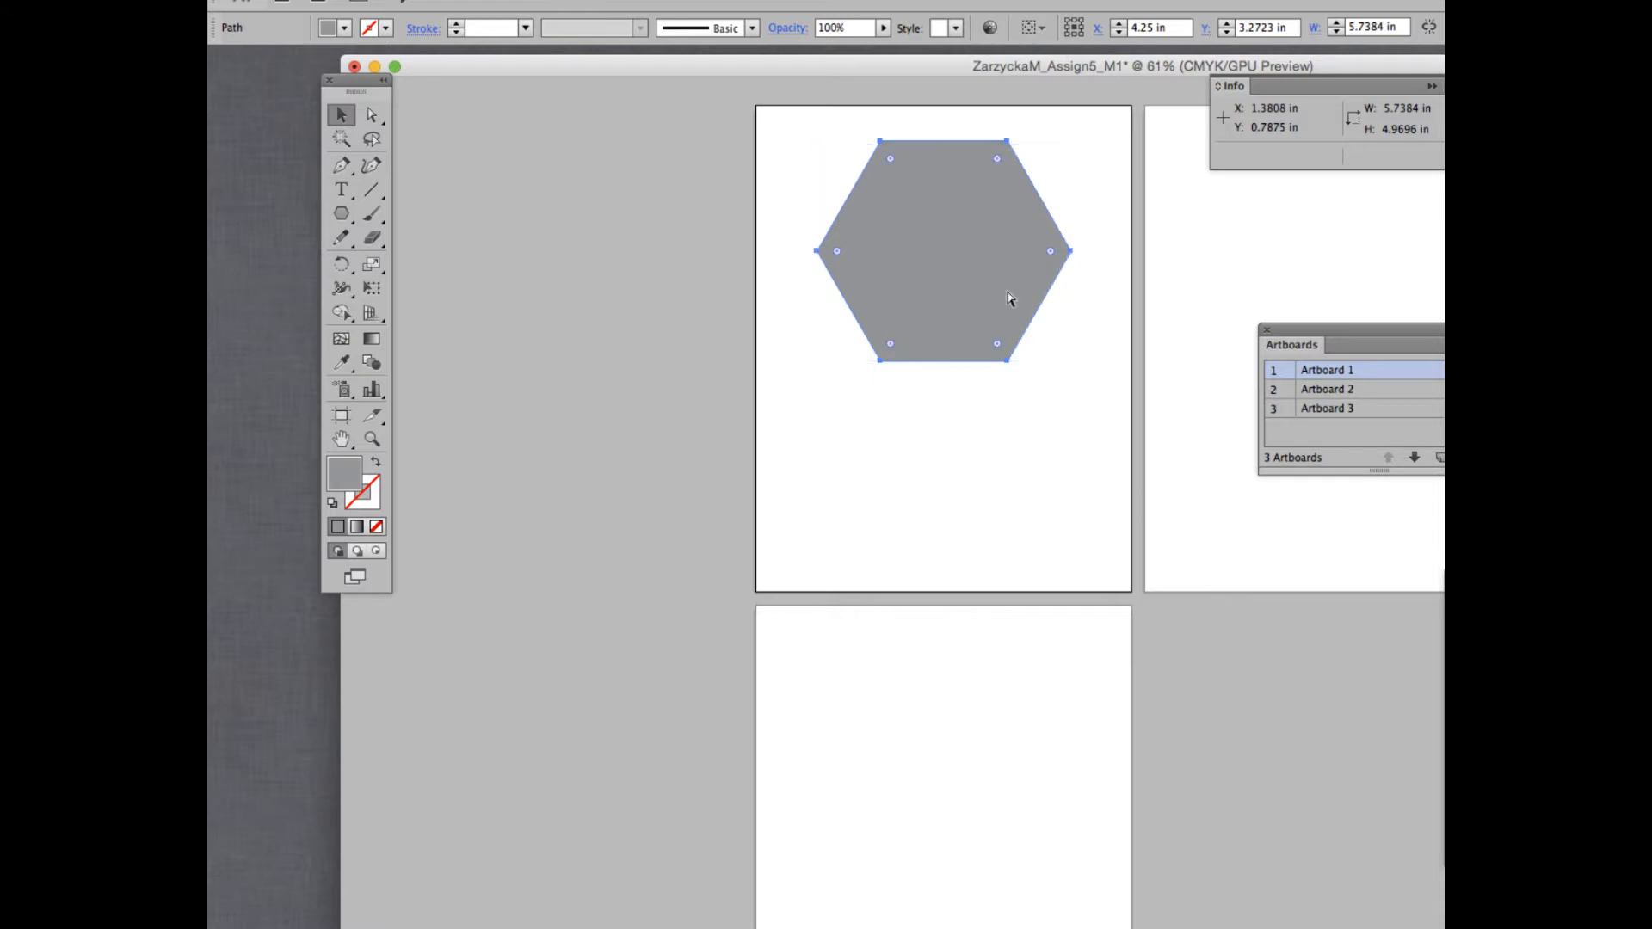
{"action": "left_click", "coordinate": [1006, 292]}
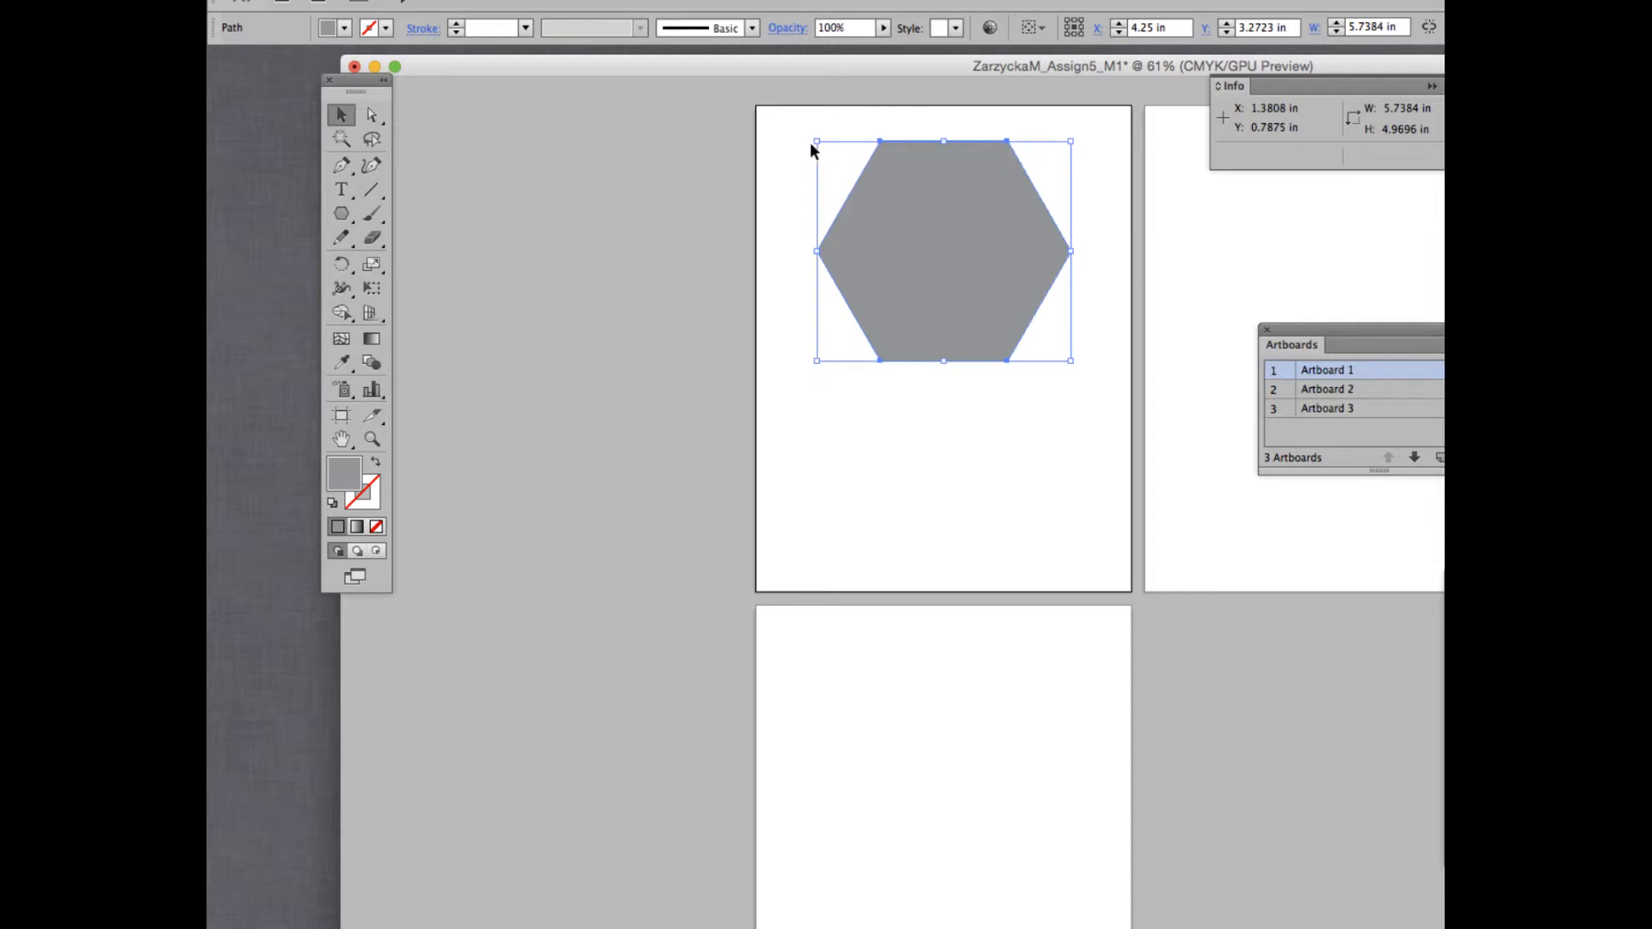
{"action": "left_click_drag", "start_coordinate": [813, 140], "coordinate": [929, 238]}
{"action": "left_click_drag", "start_coordinate": [986, 291], "coordinate": [927, 237]}
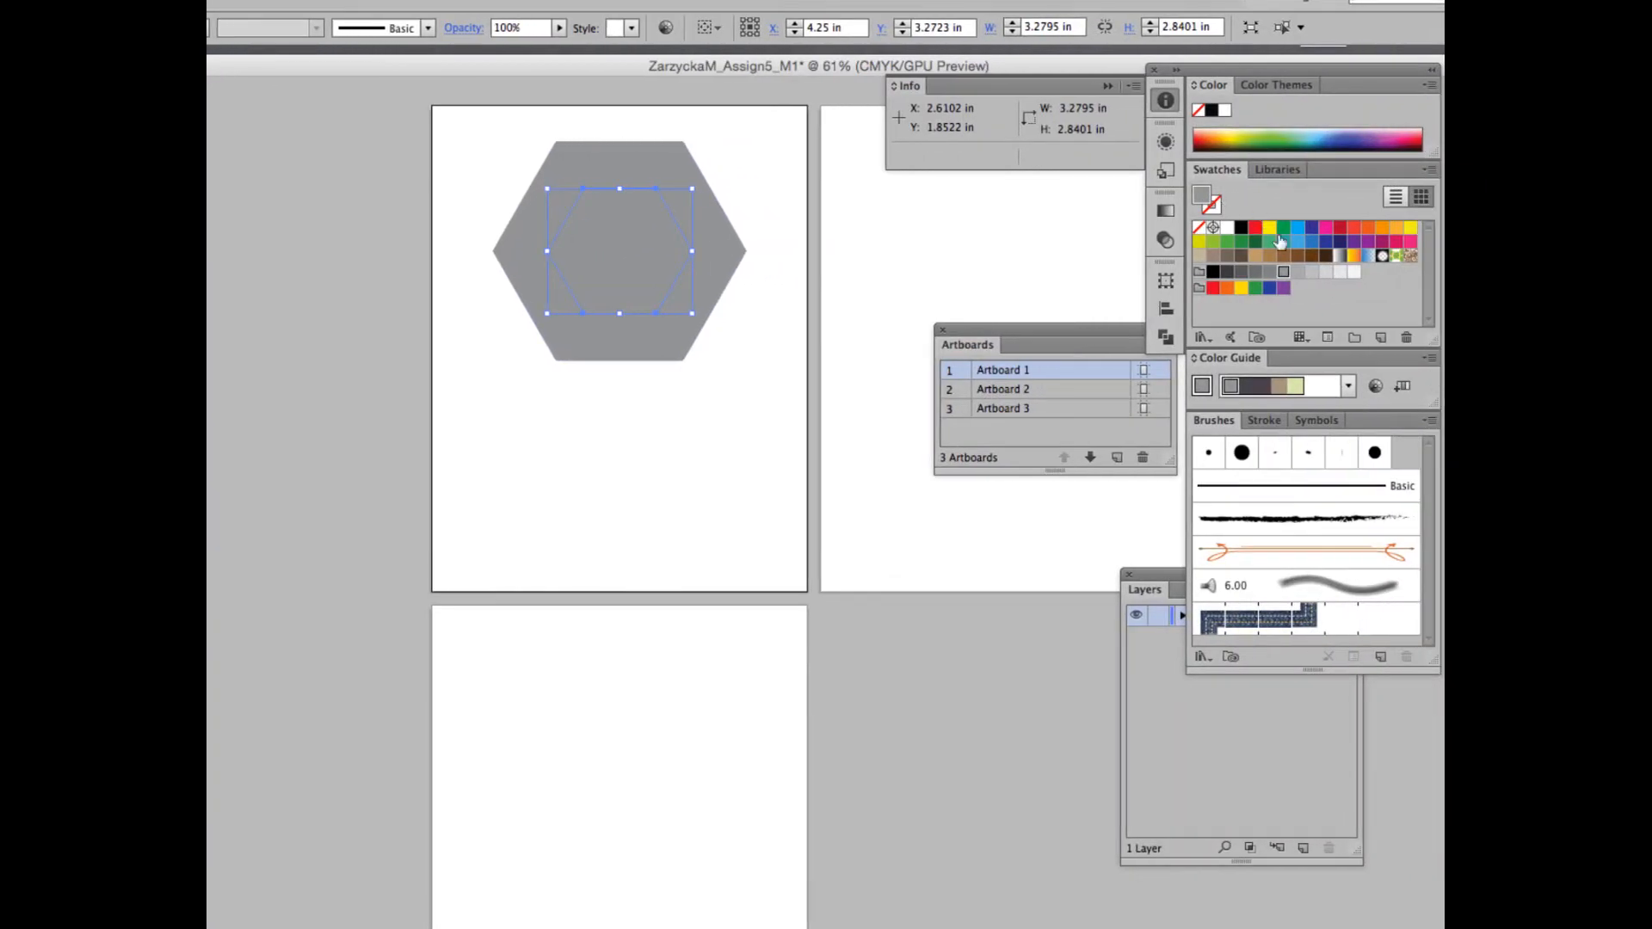
{"action": "left_click", "coordinate": [1311, 273]}
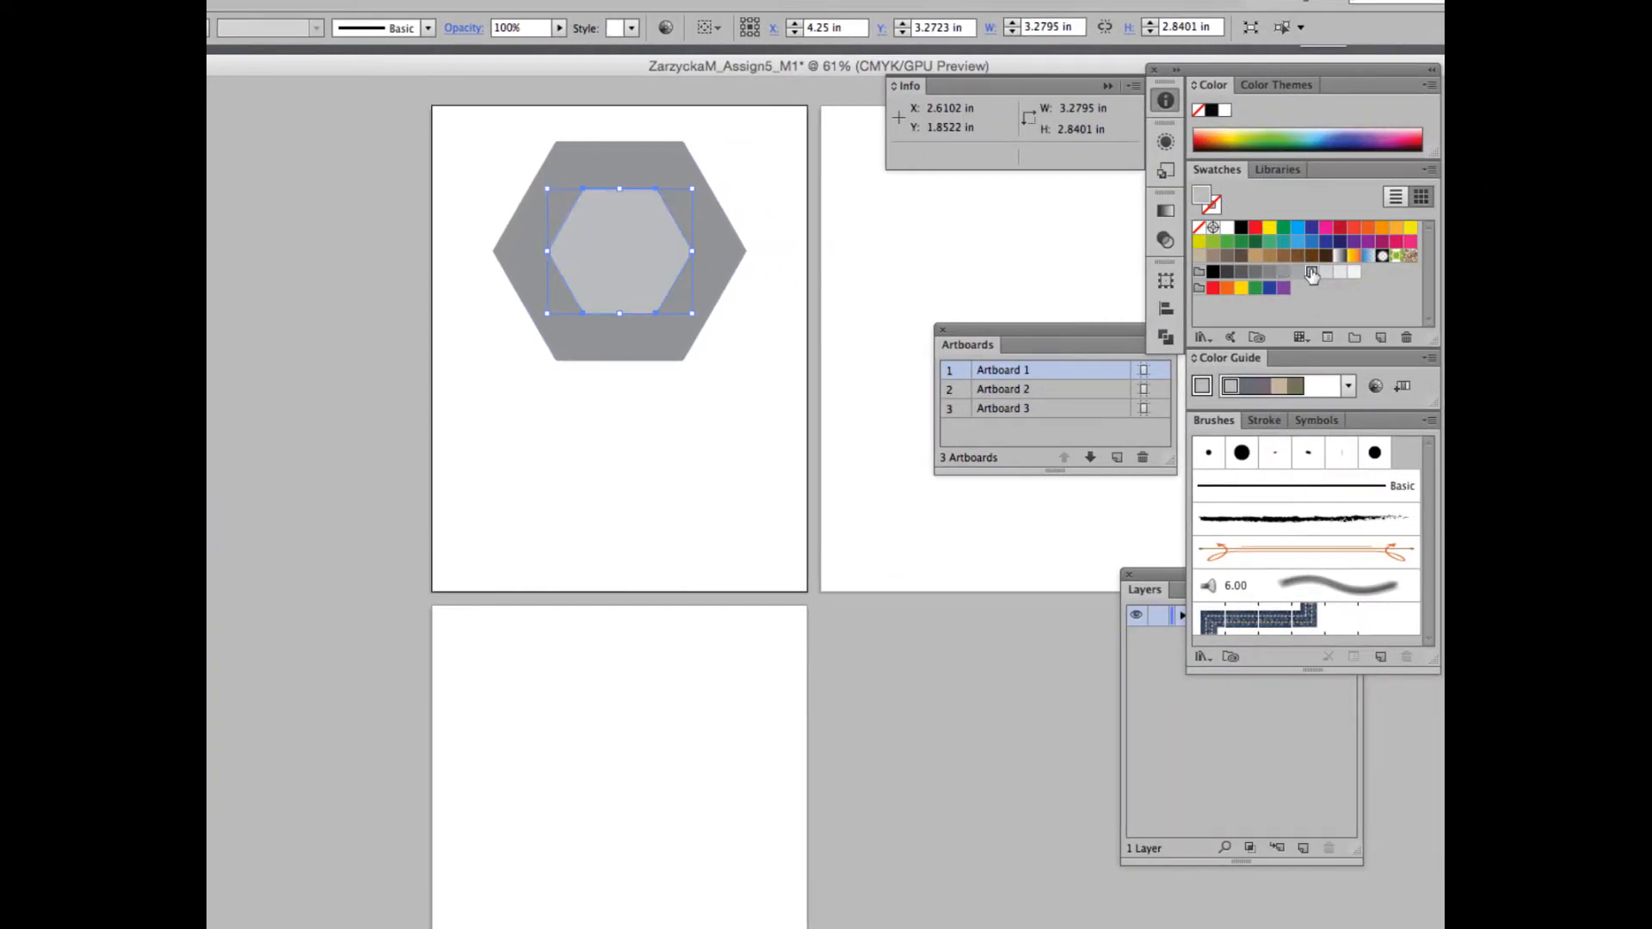
{"action": "left_click", "coordinate": [1325, 272]}
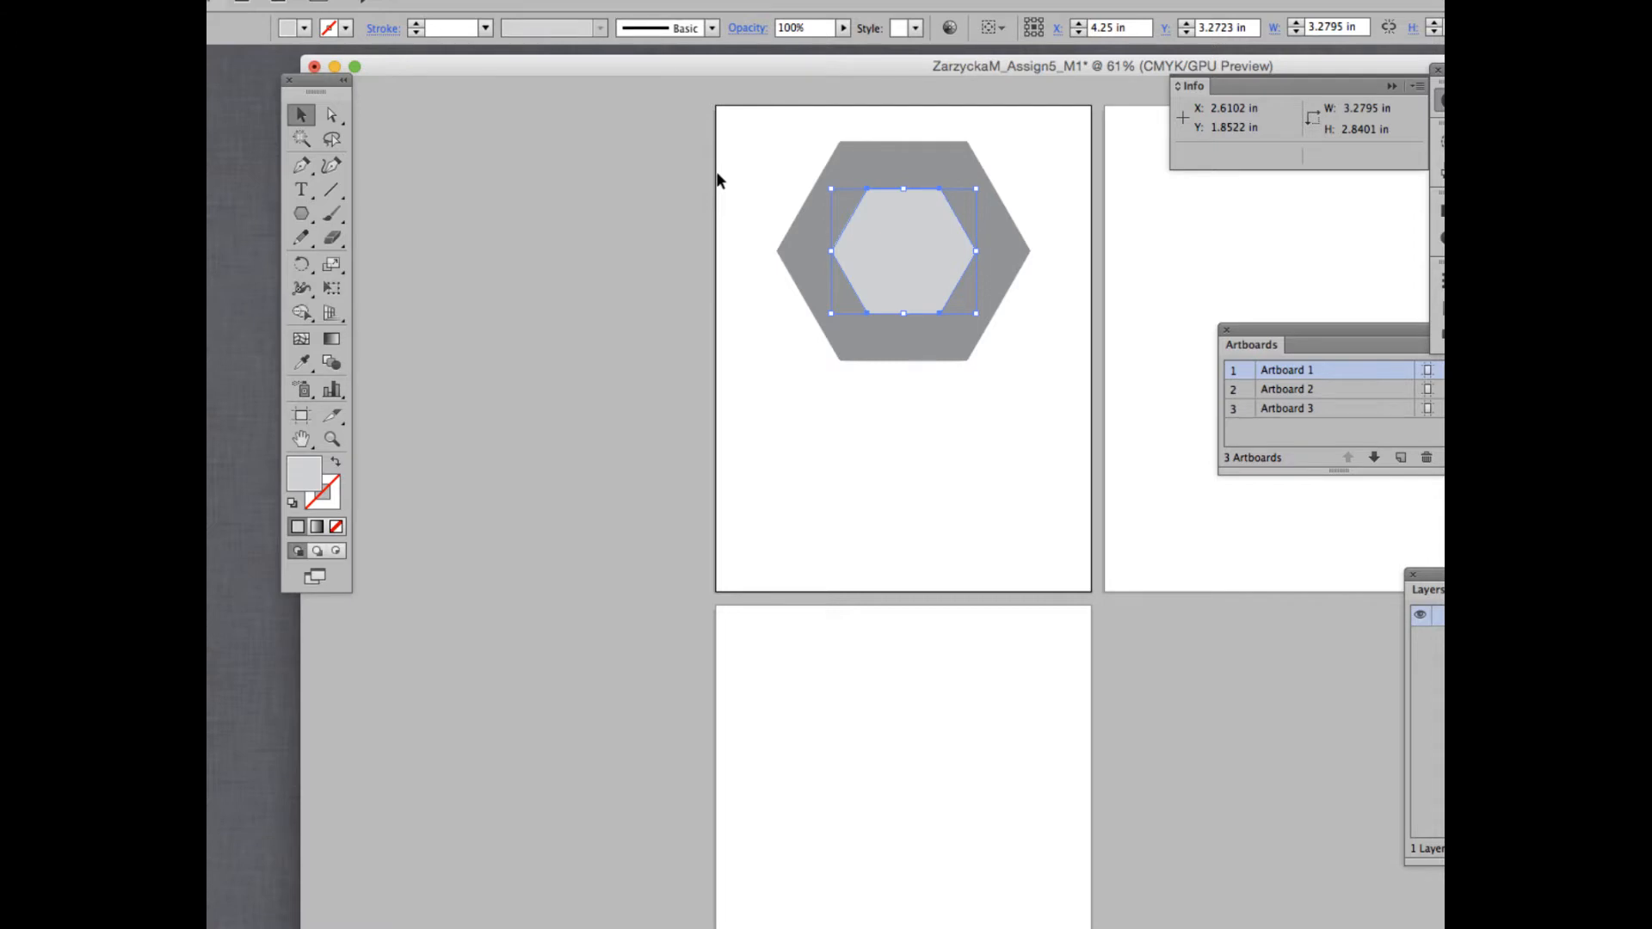
{"action": "left_click", "coordinate": [771, 157]}
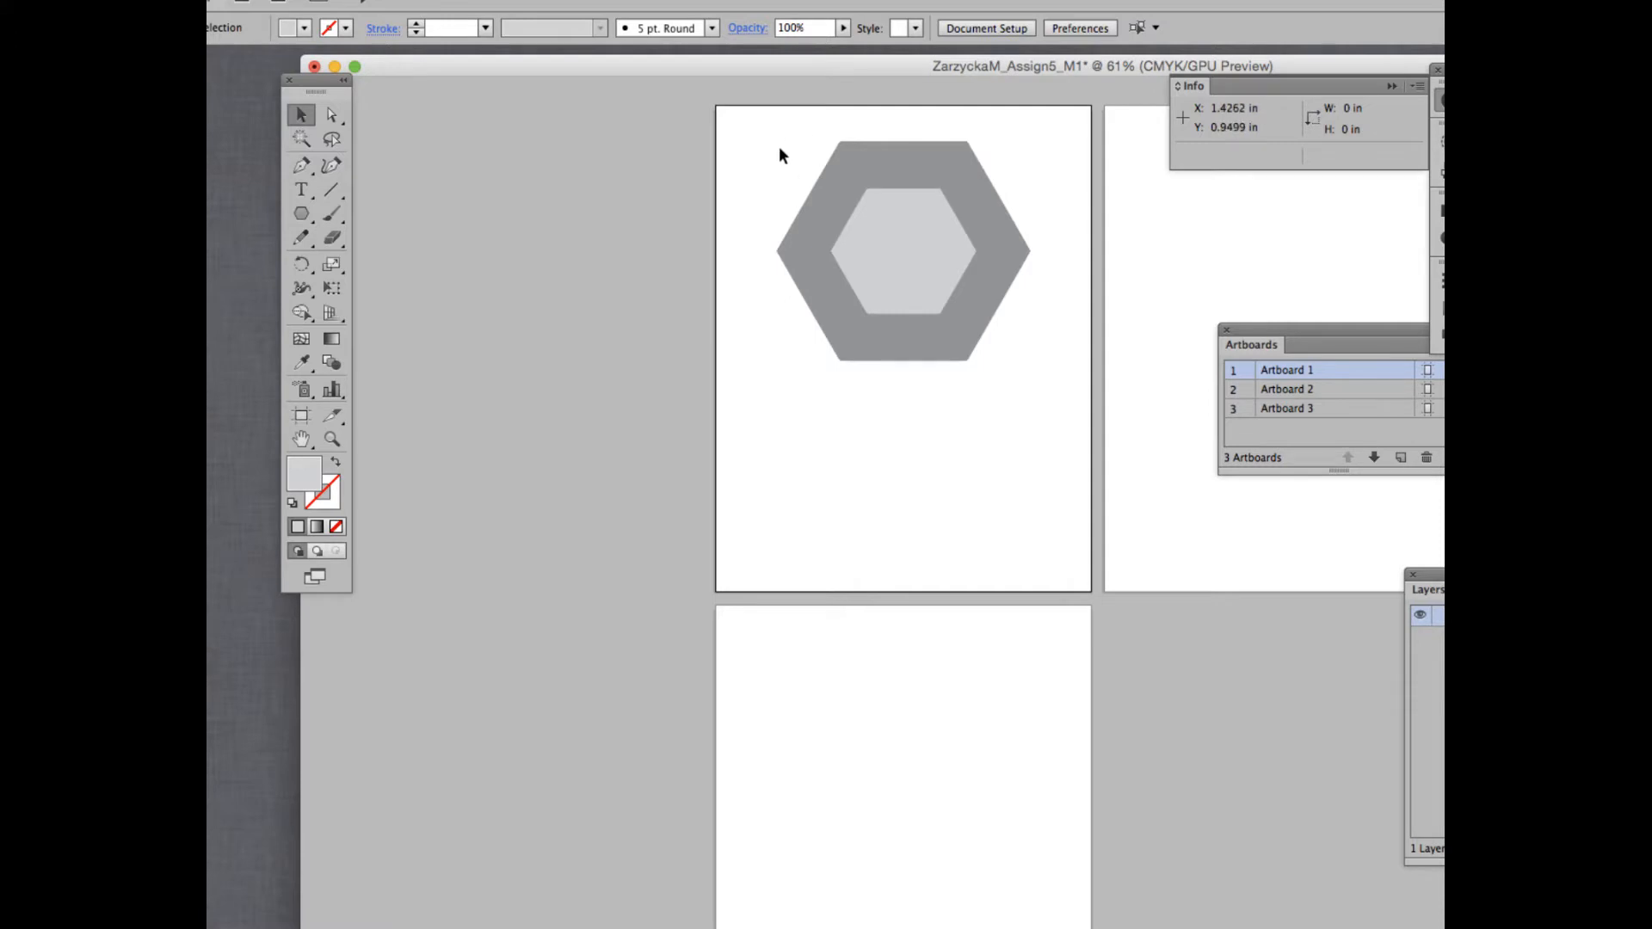
Step: Select both hexagons and open the Blend Options, keeping the dialog clear of the artwork
{"action": "left_click_drag", "start_coordinate": [774, 143], "coordinate": [861, 247]}
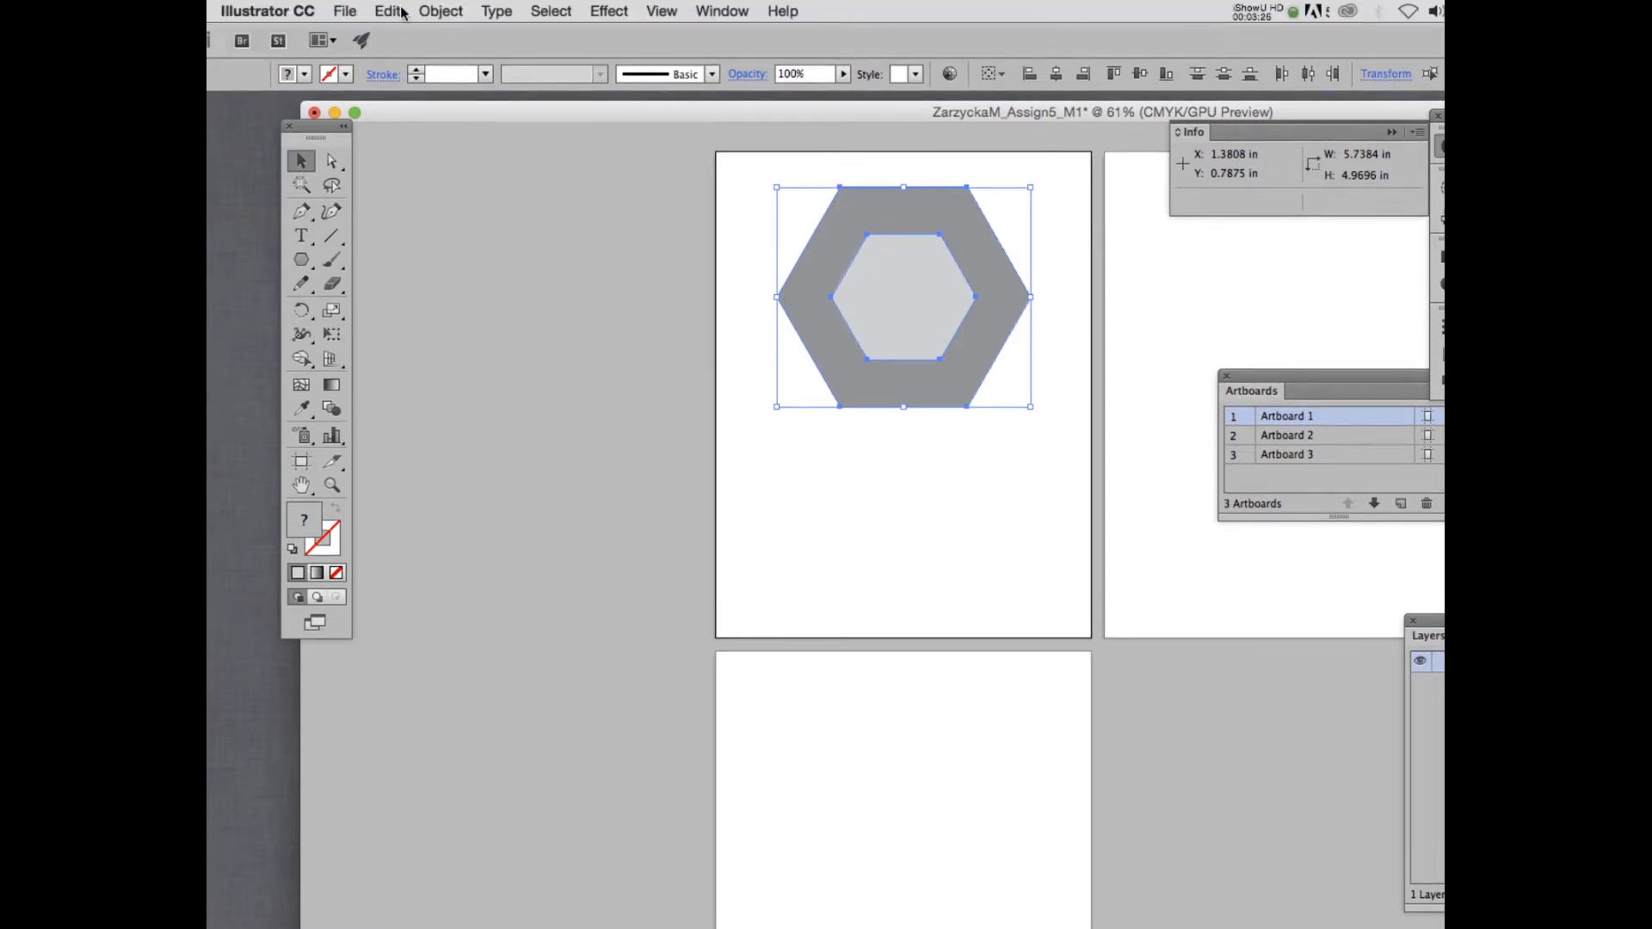
{"action": "left_click", "coordinate": [442, 10]}
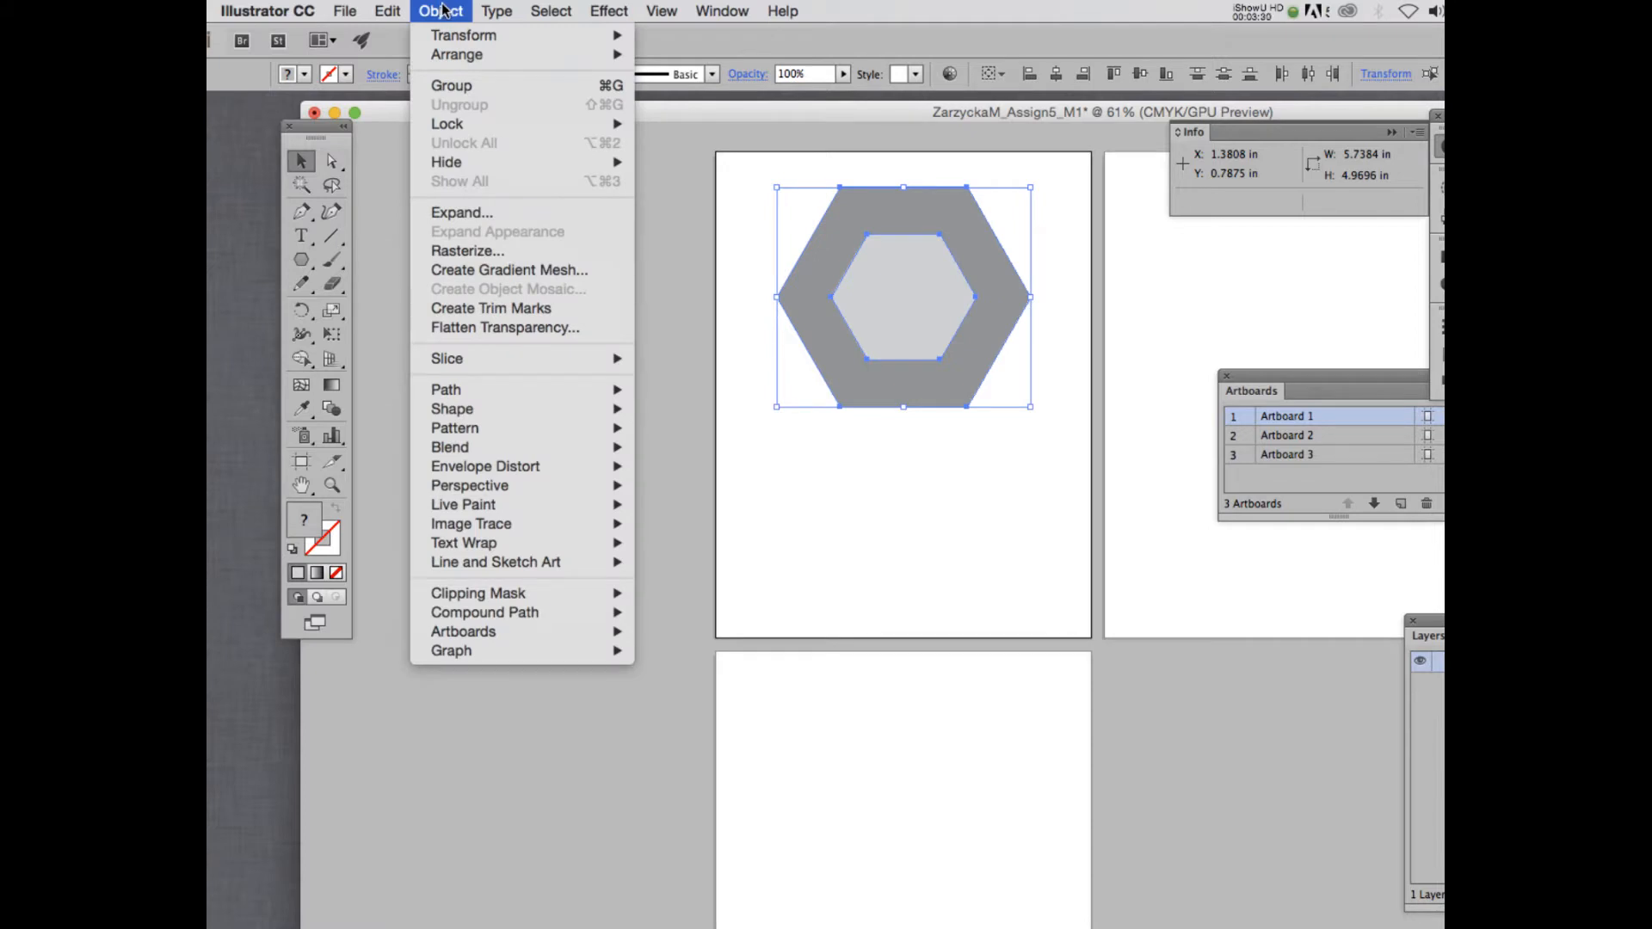
{"action": "mouse_move", "coordinate": [486, 454]}
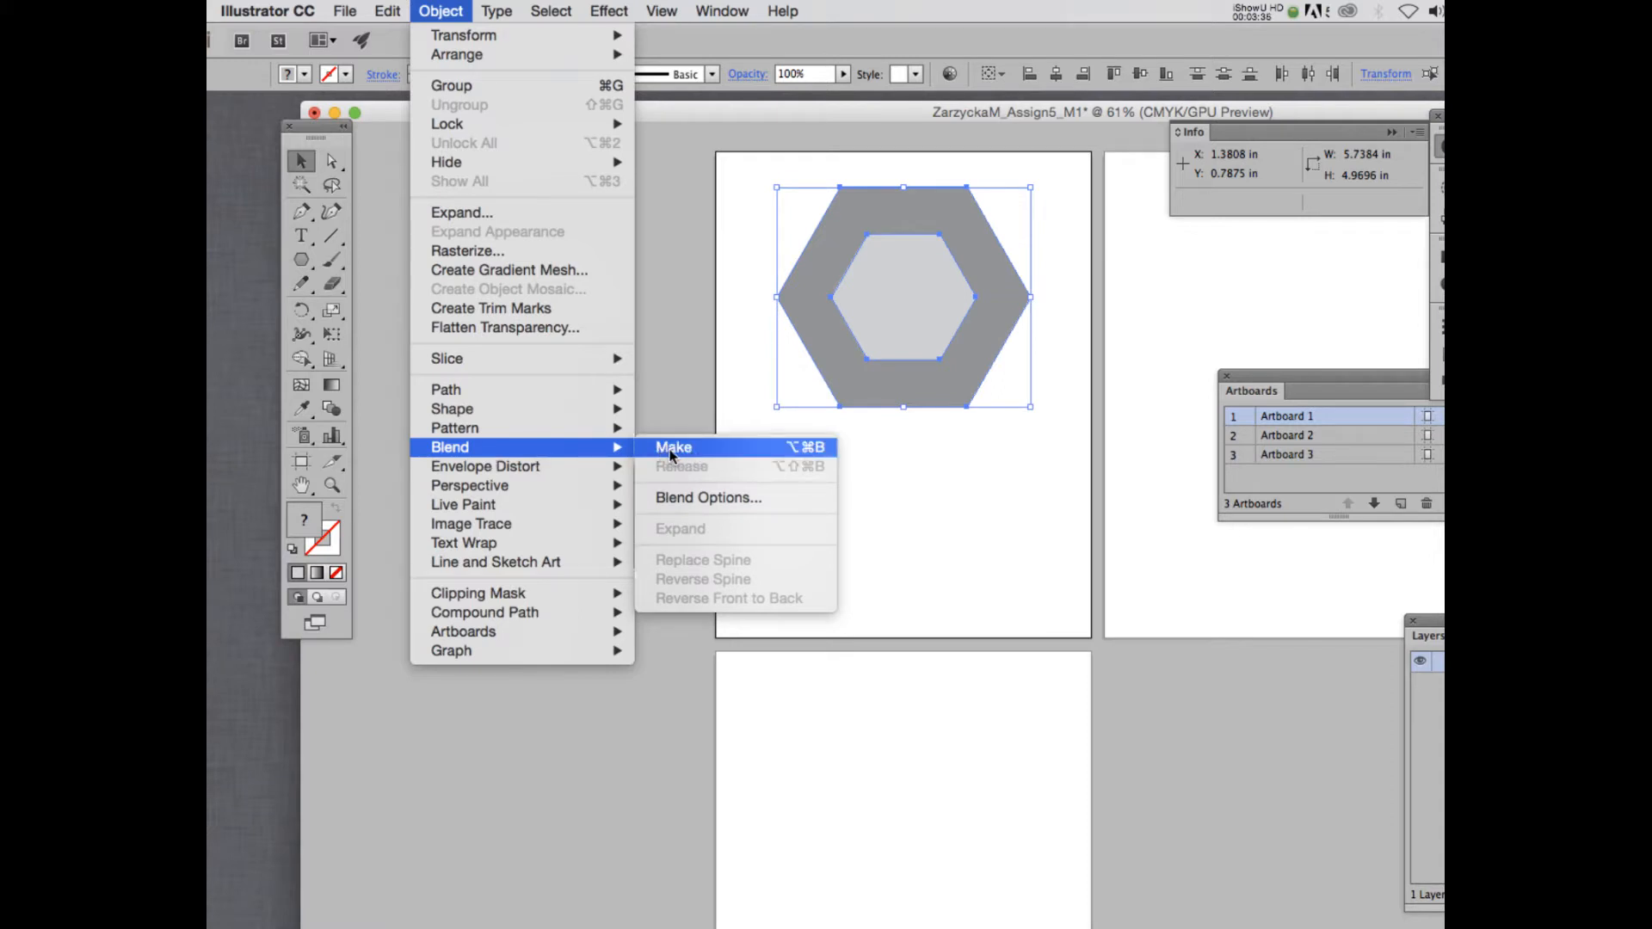
{"action": "left_click", "coordinate": [714, 499]}
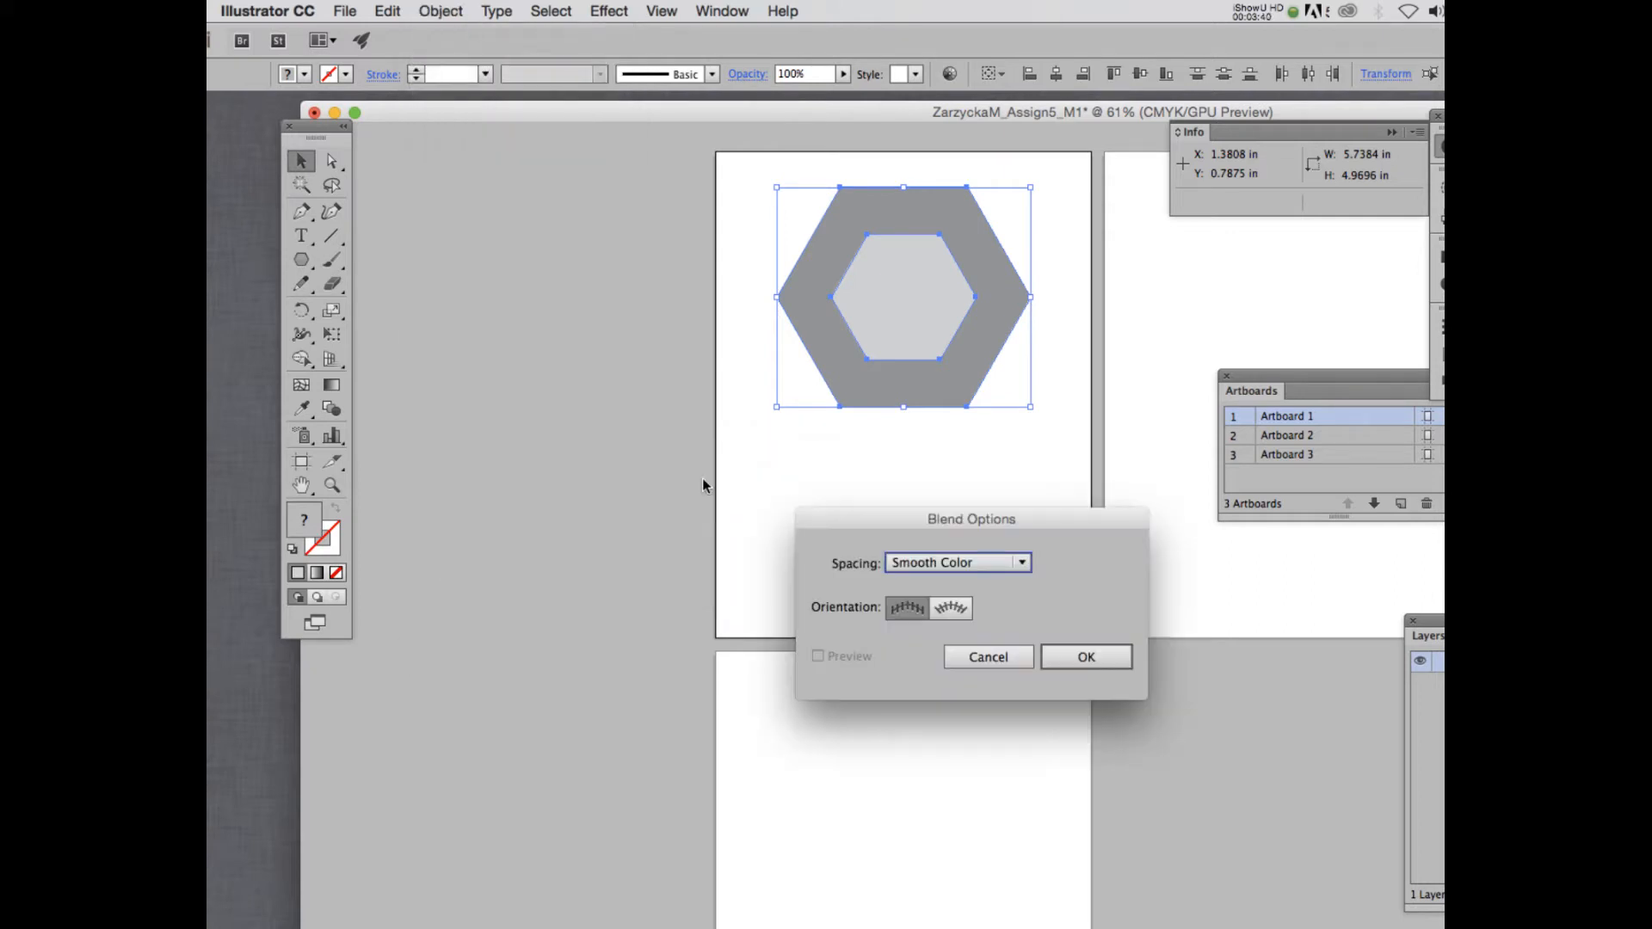
{"action": "left_click_drag", "start_coordinate": [995, 520], "coordinate": [671, 219]}
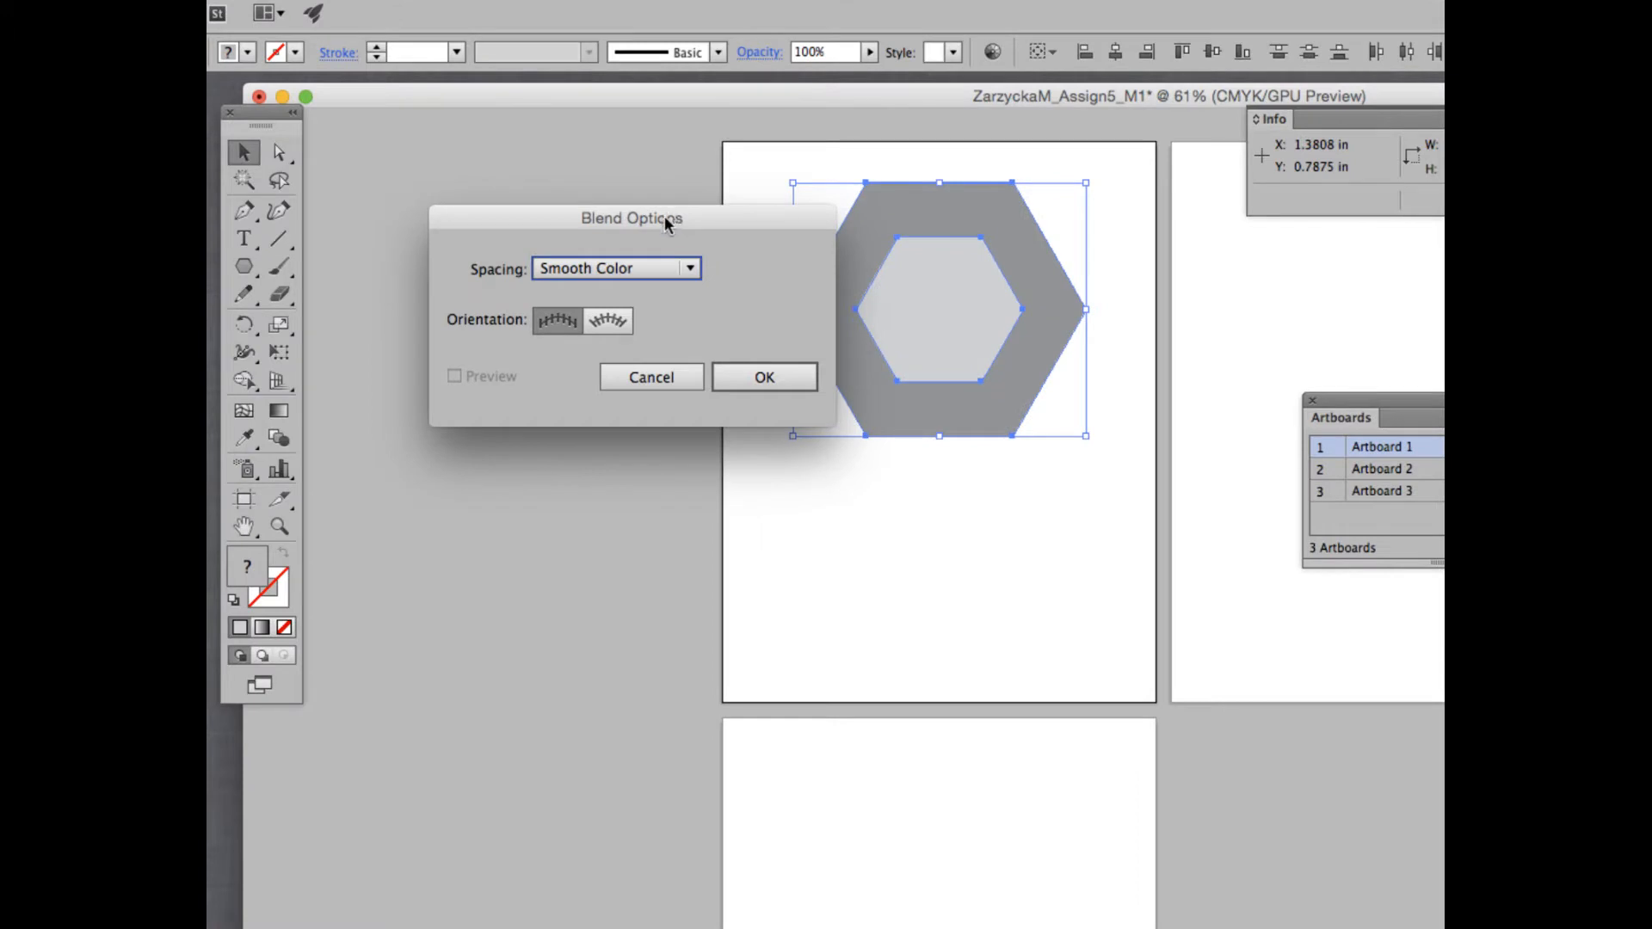
Step: Try the Specified Steps and Specified Distance spacing options for the blend
{"action": "left_click", "coordinate": [656, 269]}
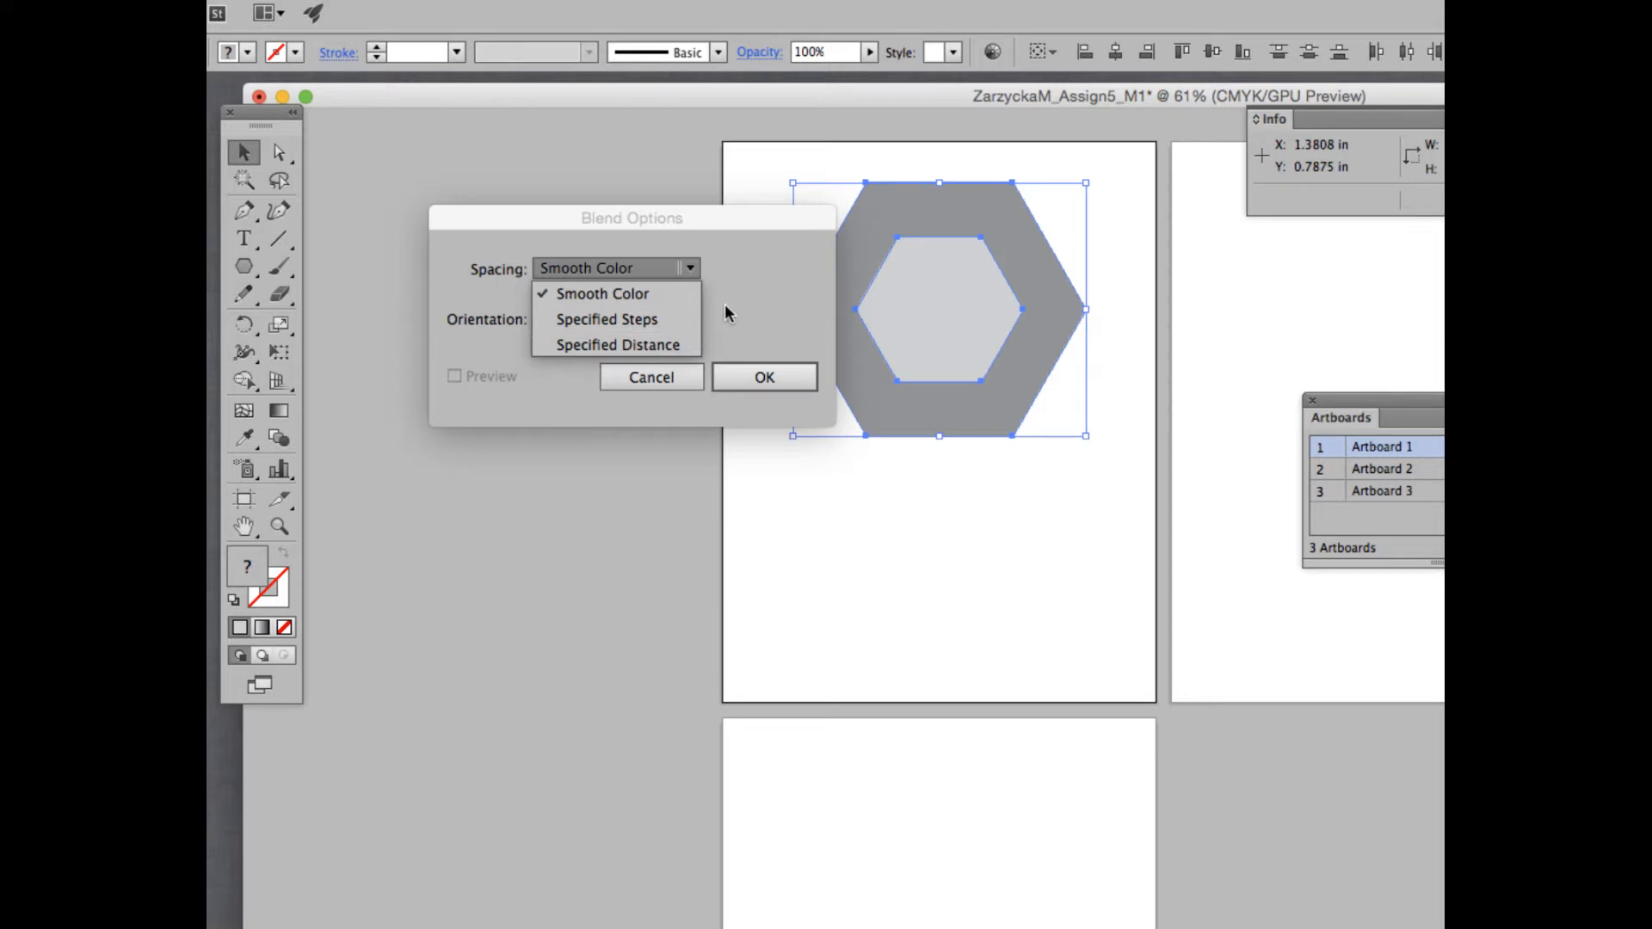
{"action": "left_click", "coordinate": [640, 319]}
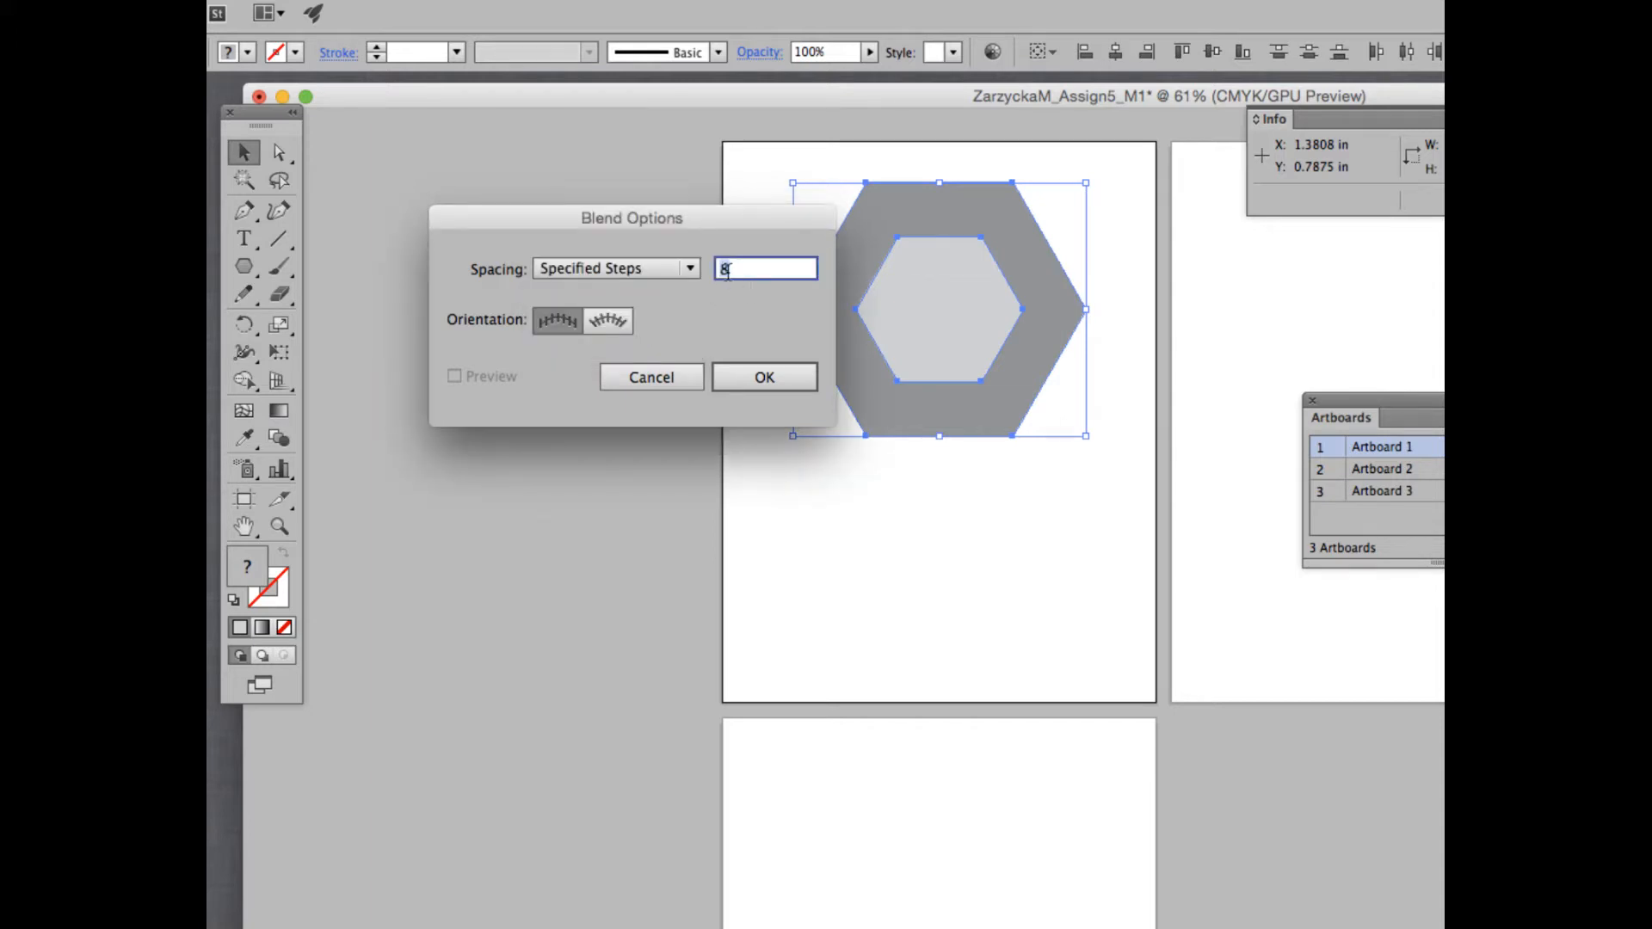
{"action": "left_click", "coordinate": [684, 267]}
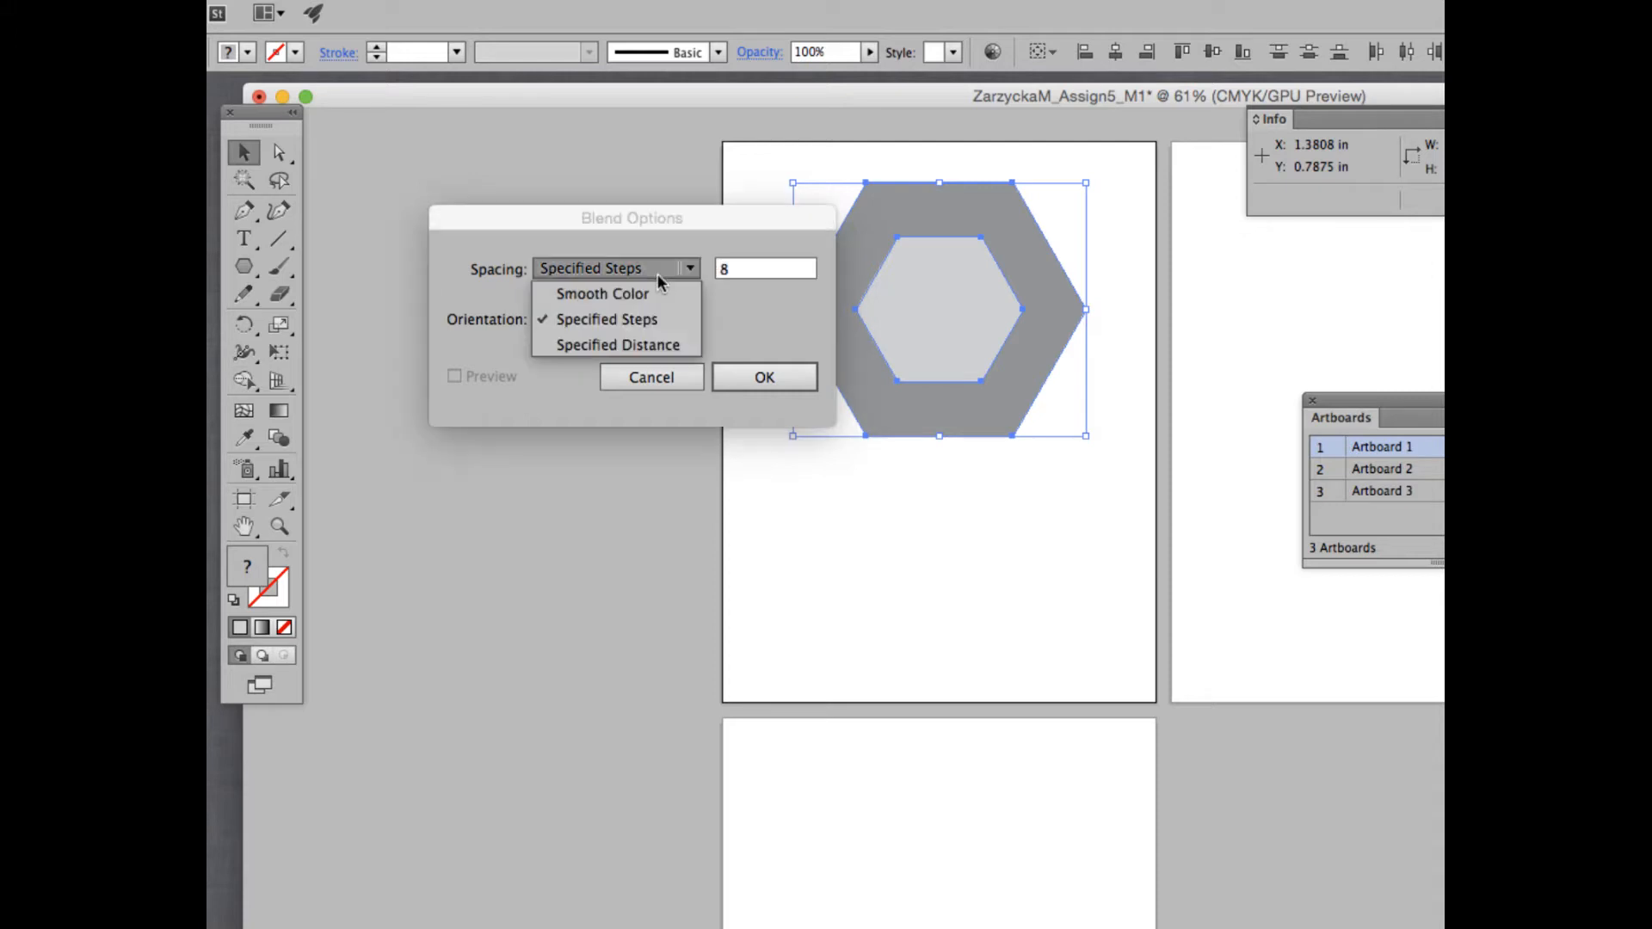
{"action": "left_click", "coordinate": [654, 345]}
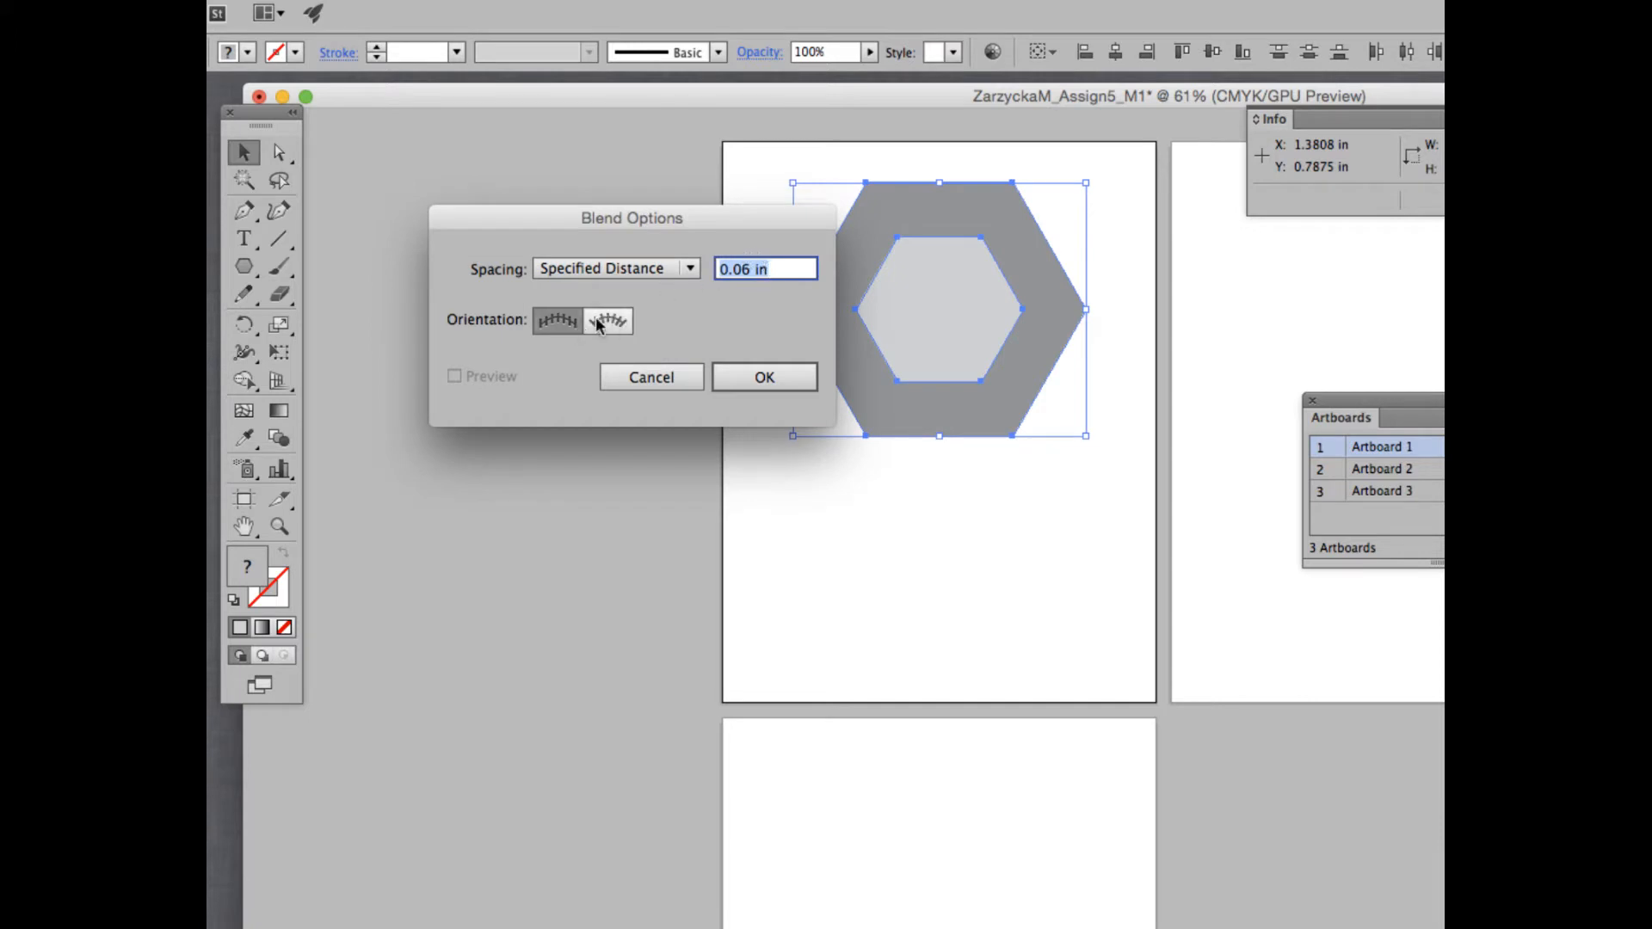
Step: Set the blend spacing to Specified Steps with 5 steps, and select only the inner hexagon
{"action": "left_click", "coordinate": [663, 271]}
{"action": "left_click", "coordinate": [652, 319]}
{"action": "type", "text": "5"}
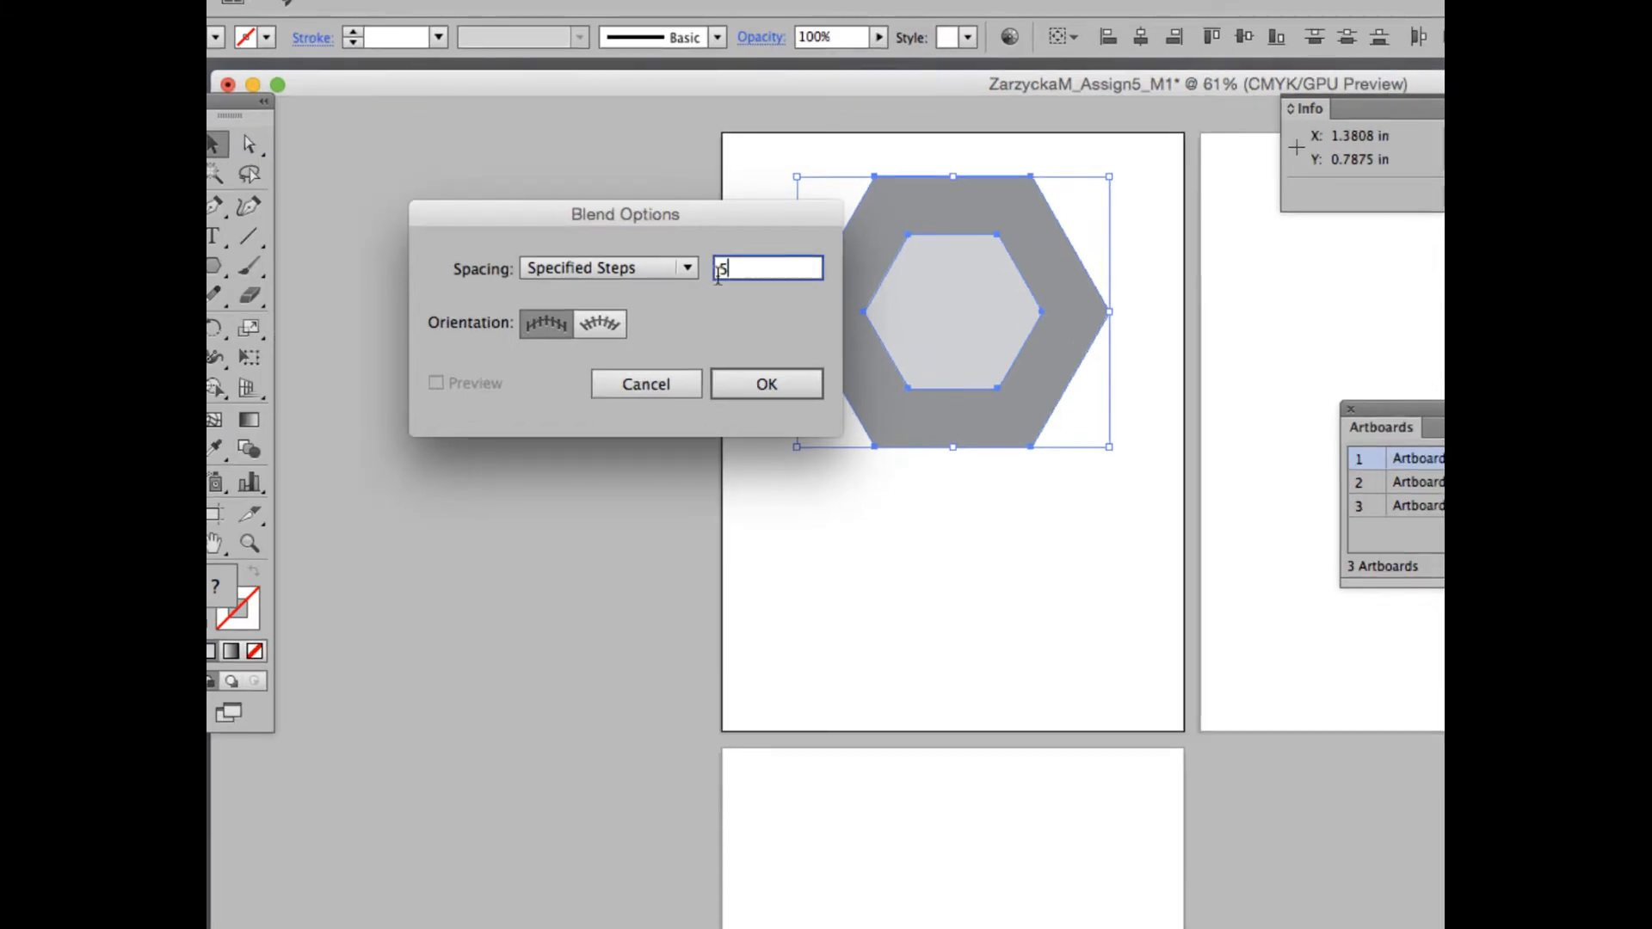
{"action": "left_click", "coordinate": [765, 384]}
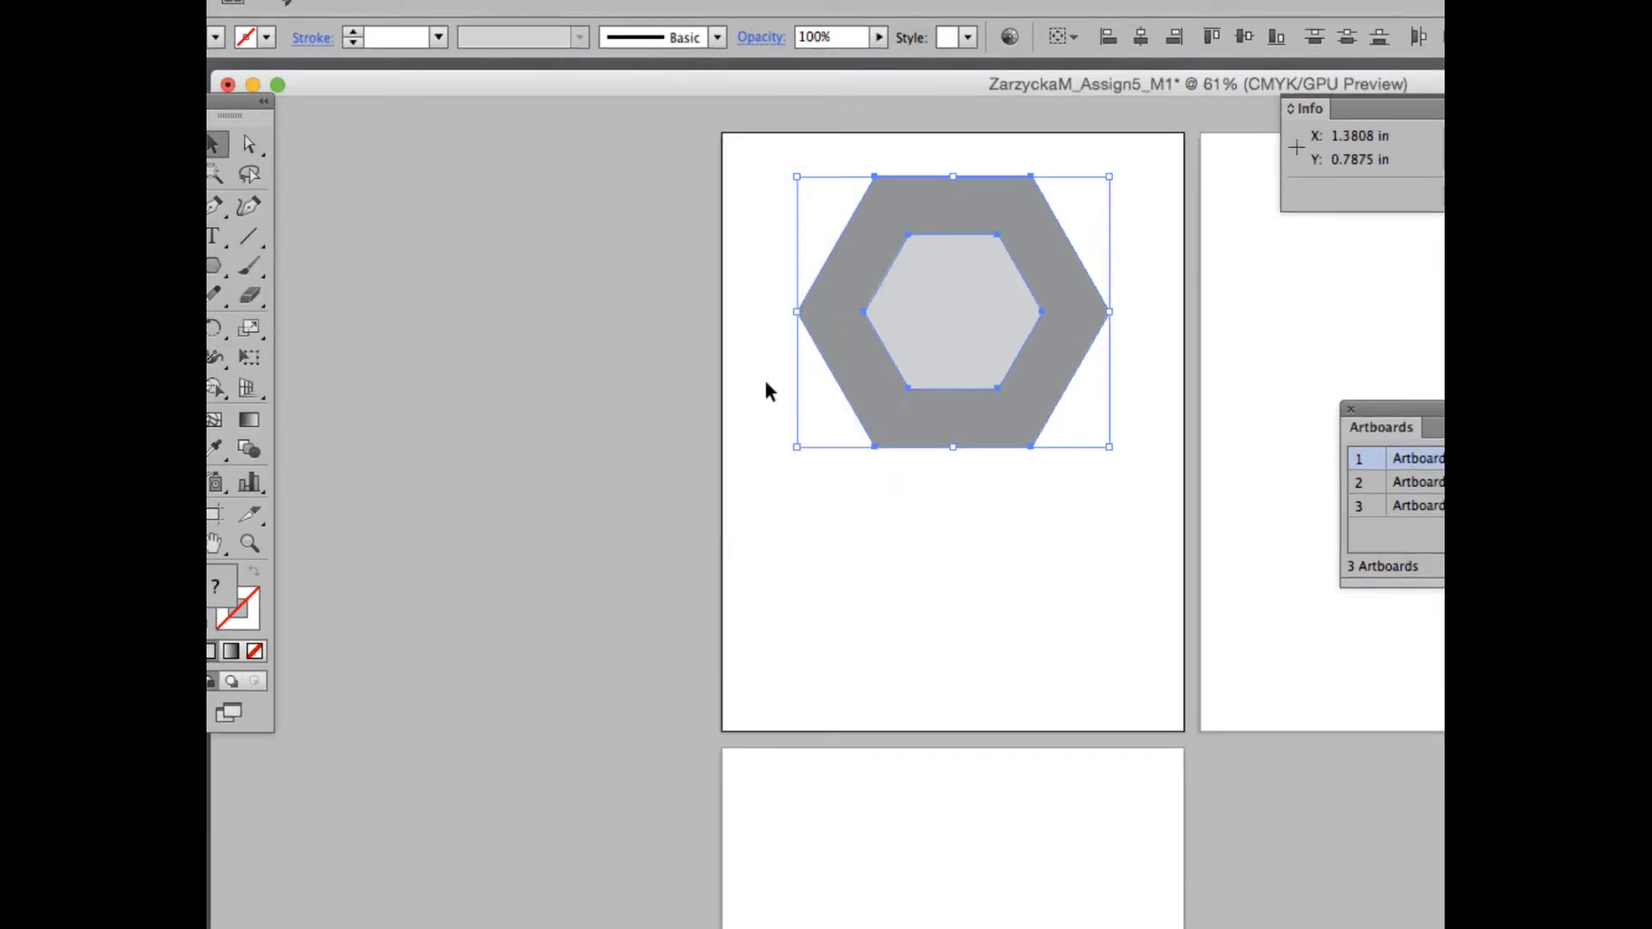
{"action": "left_click", "coordinate": [748, 338]}
{"action": "left_click", "coordinate": [889, 303]}
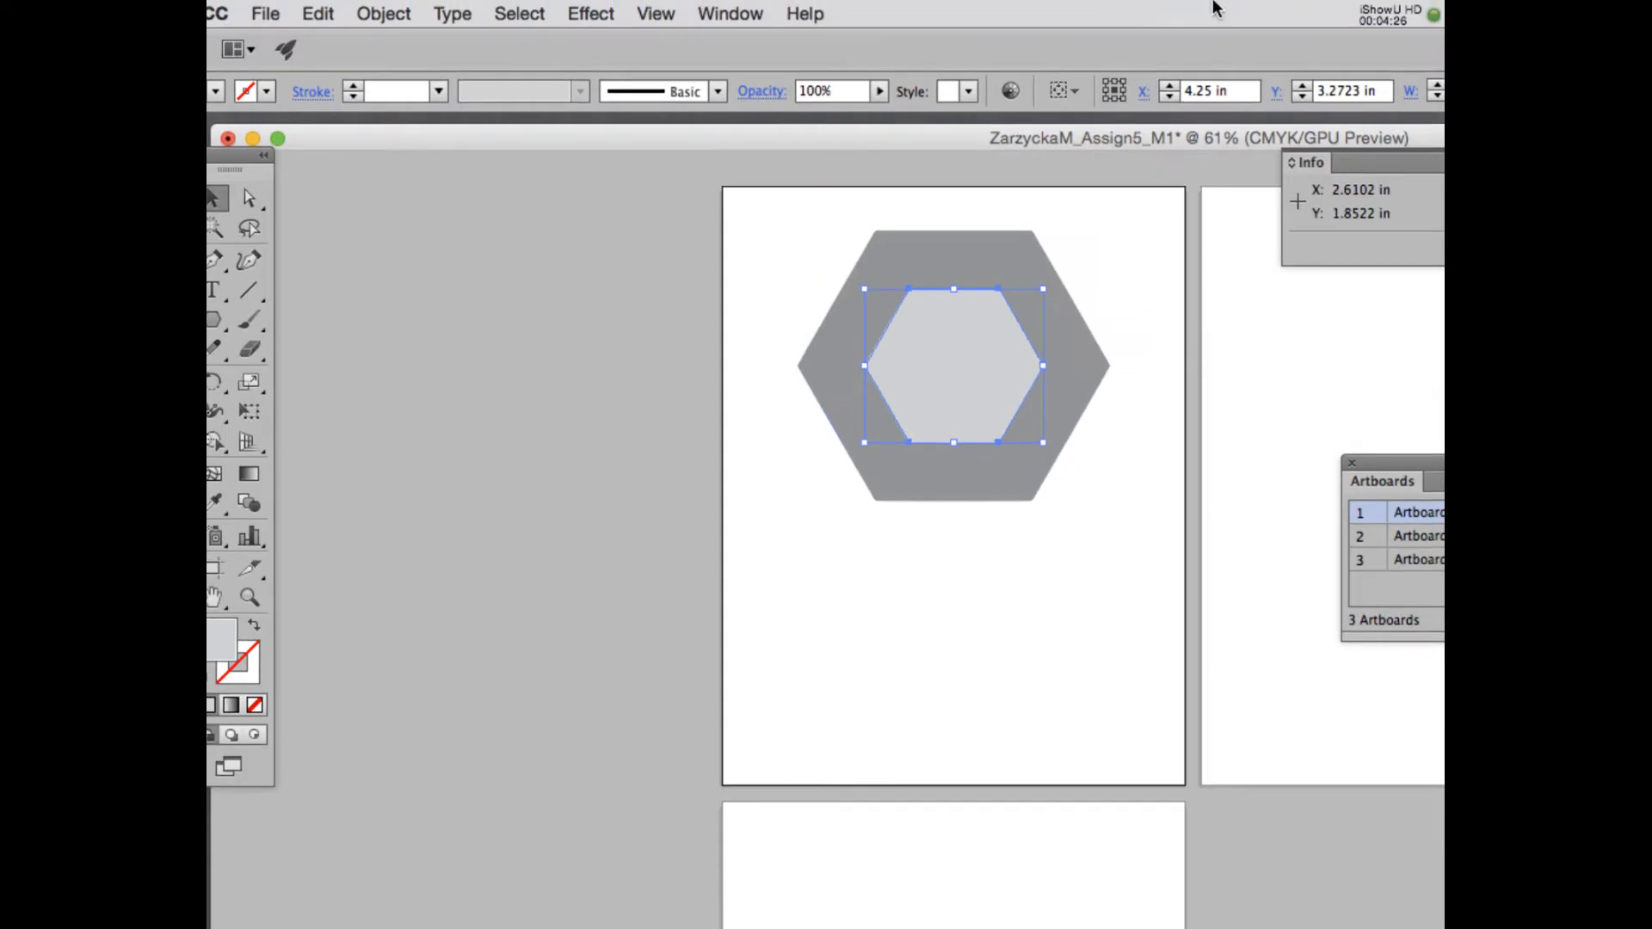
Step: Select both hexagons and make a blend between them
{"action": "left_click", "coordinate": [1384, 10]}
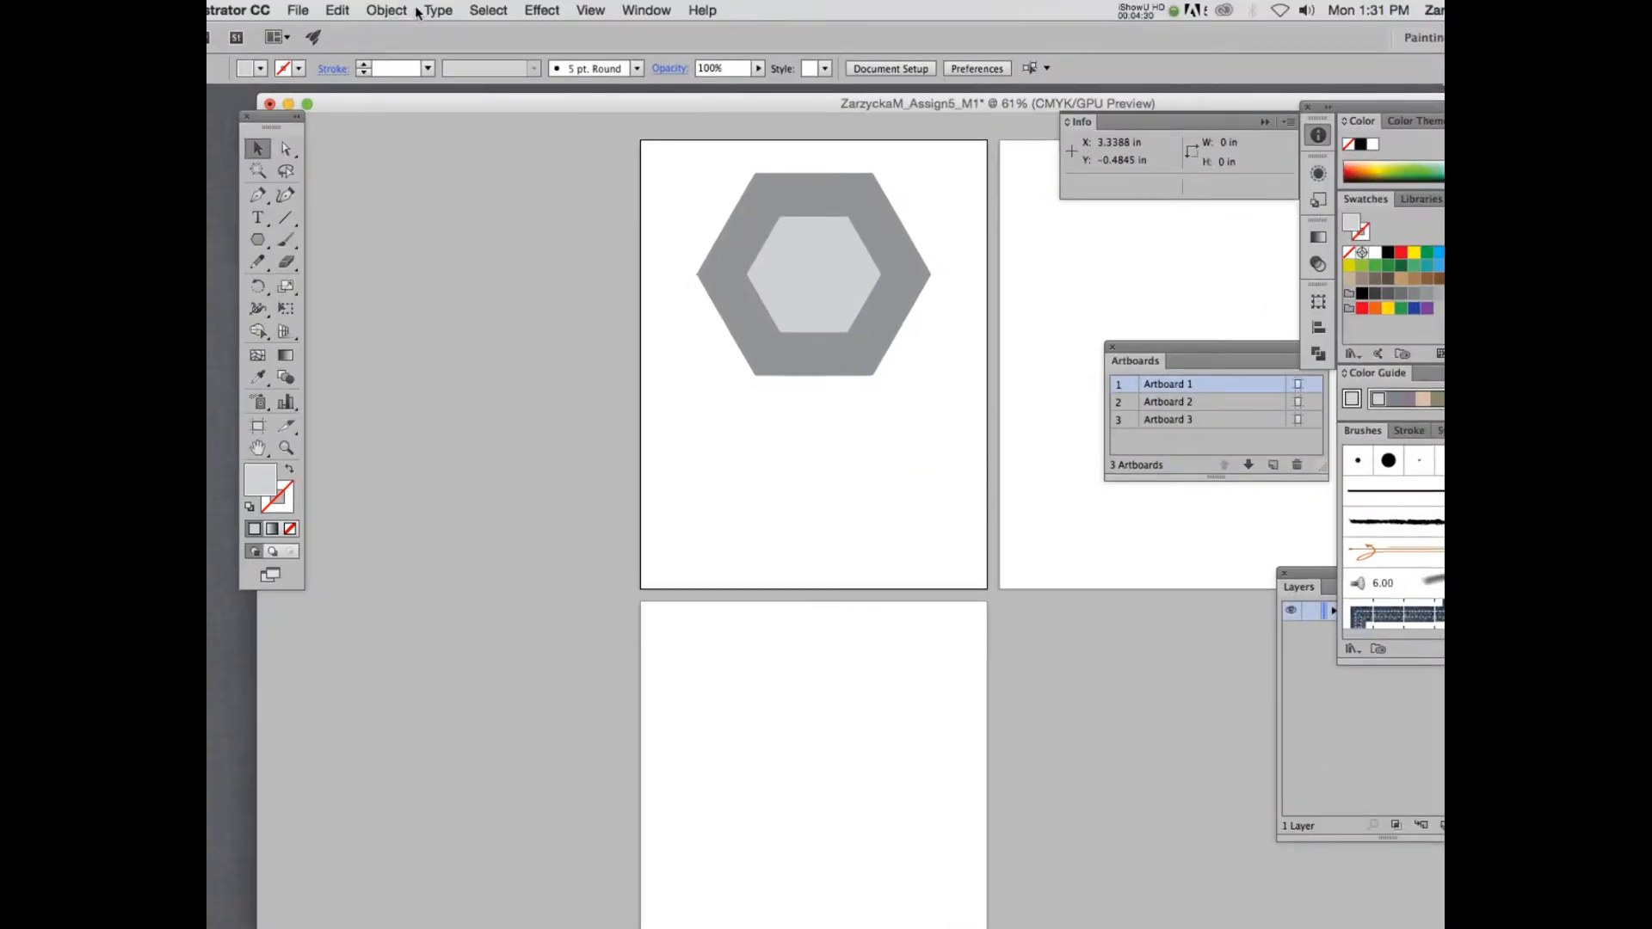
{"action": "left_click_drag", "start_coordinate": [684, 177], "coordinate": [902, 360]}
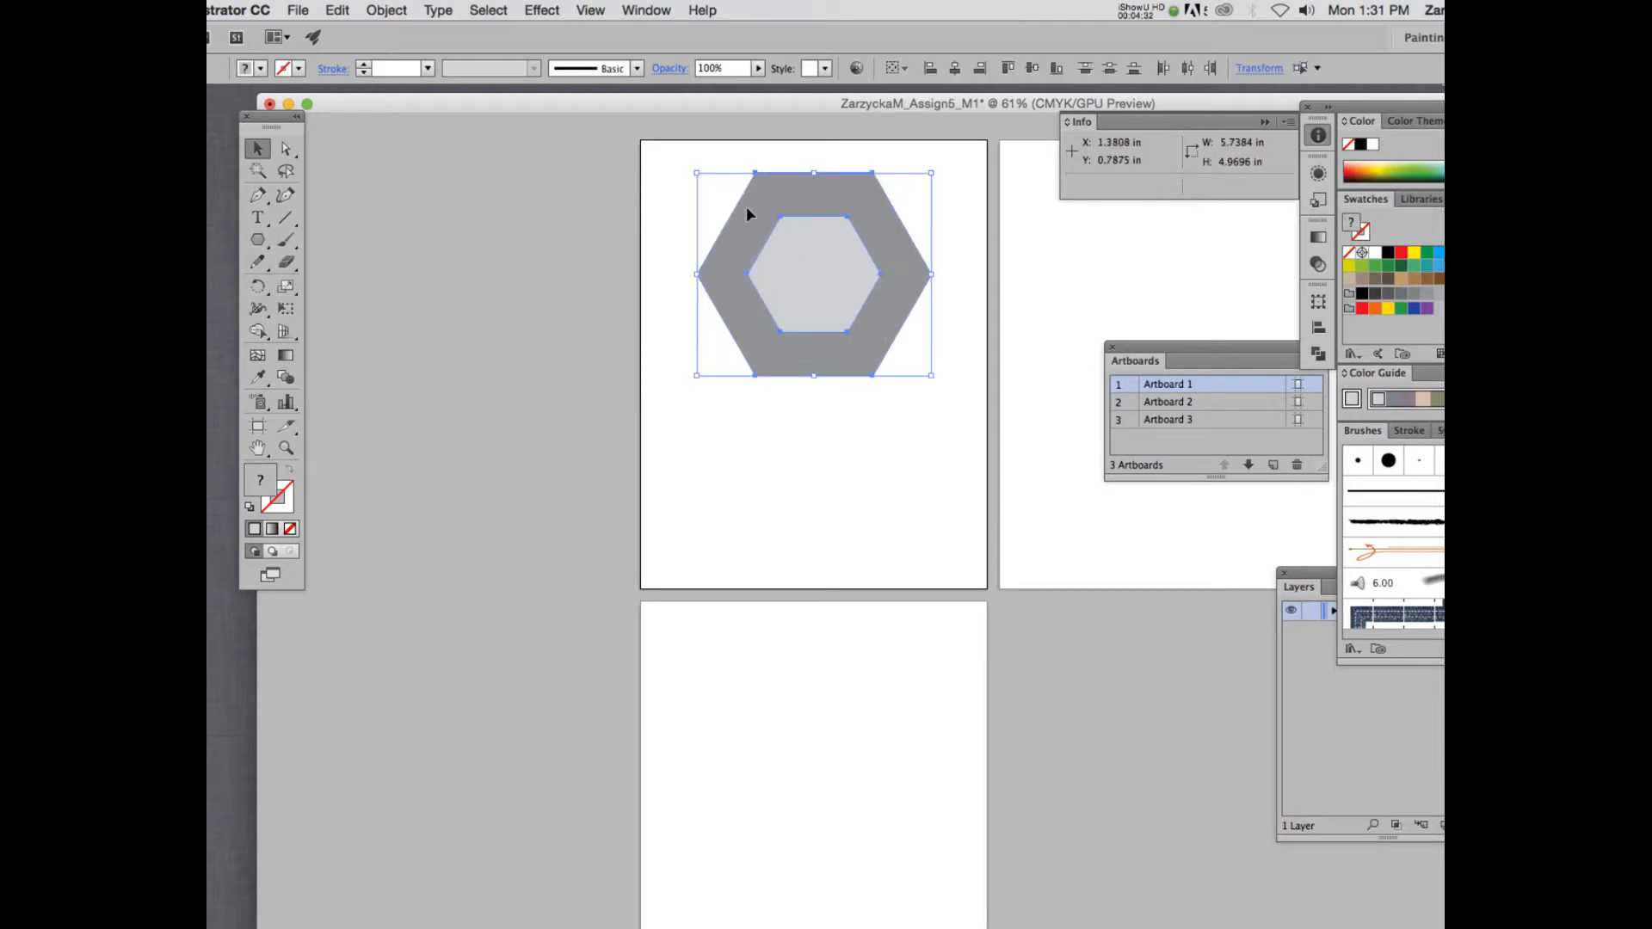
{"action": "left_click", "coordinate": [386, 9]}
{"action": "mouse_move", "coordinate": [525, 413]}
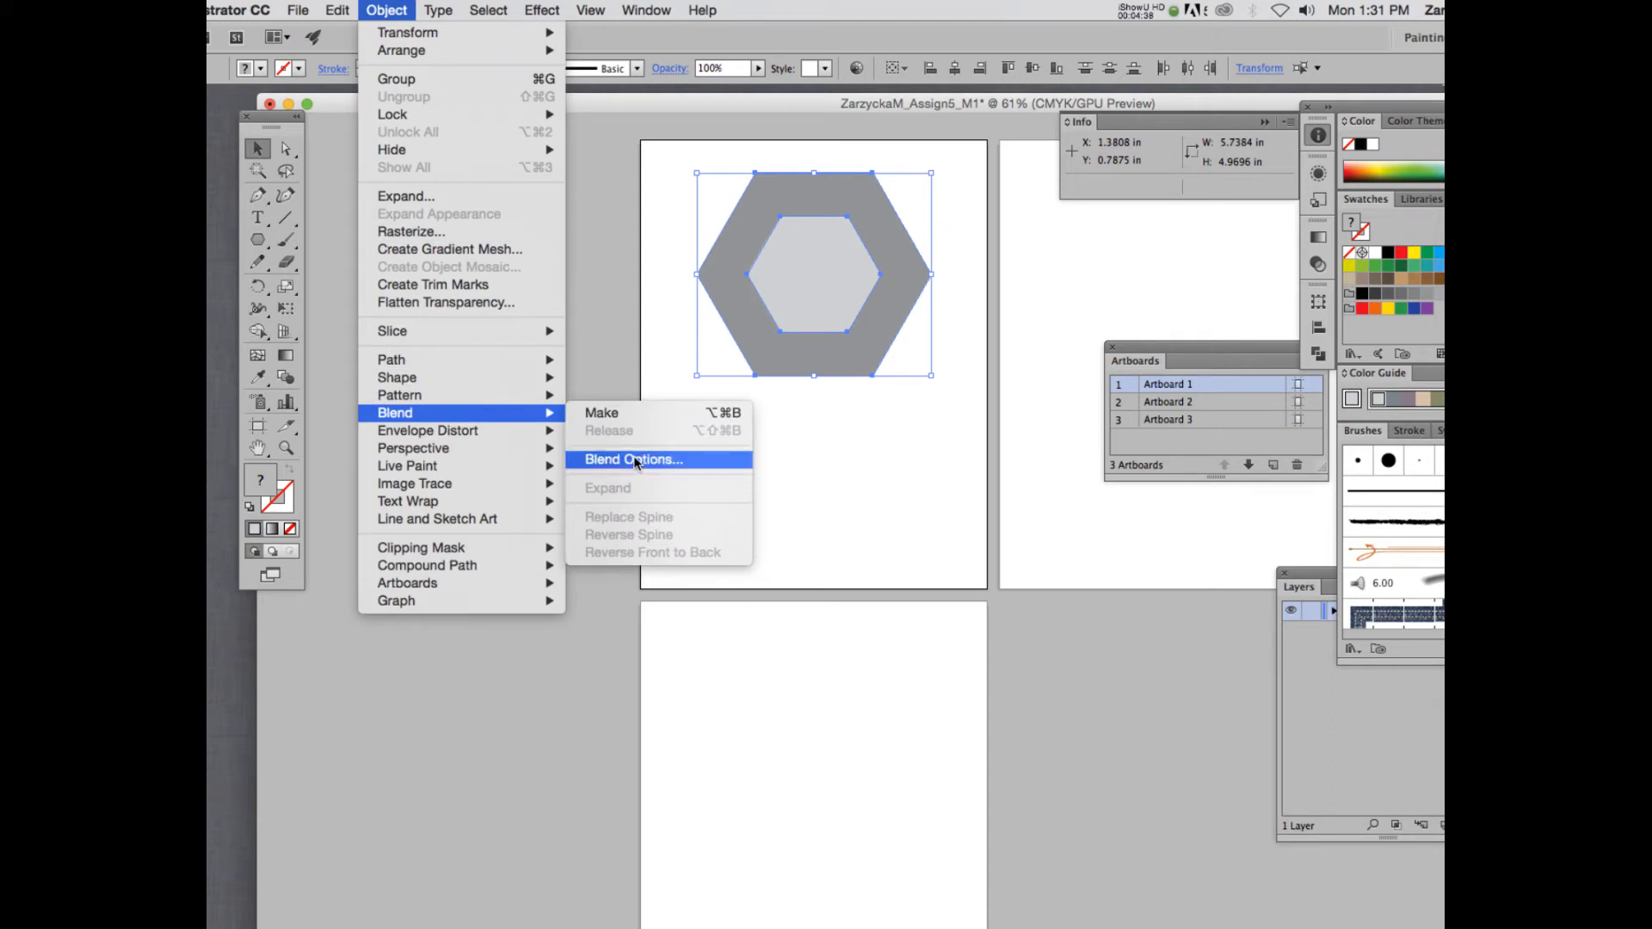
{"action": "left_click", "coordinate": [626, 415]}
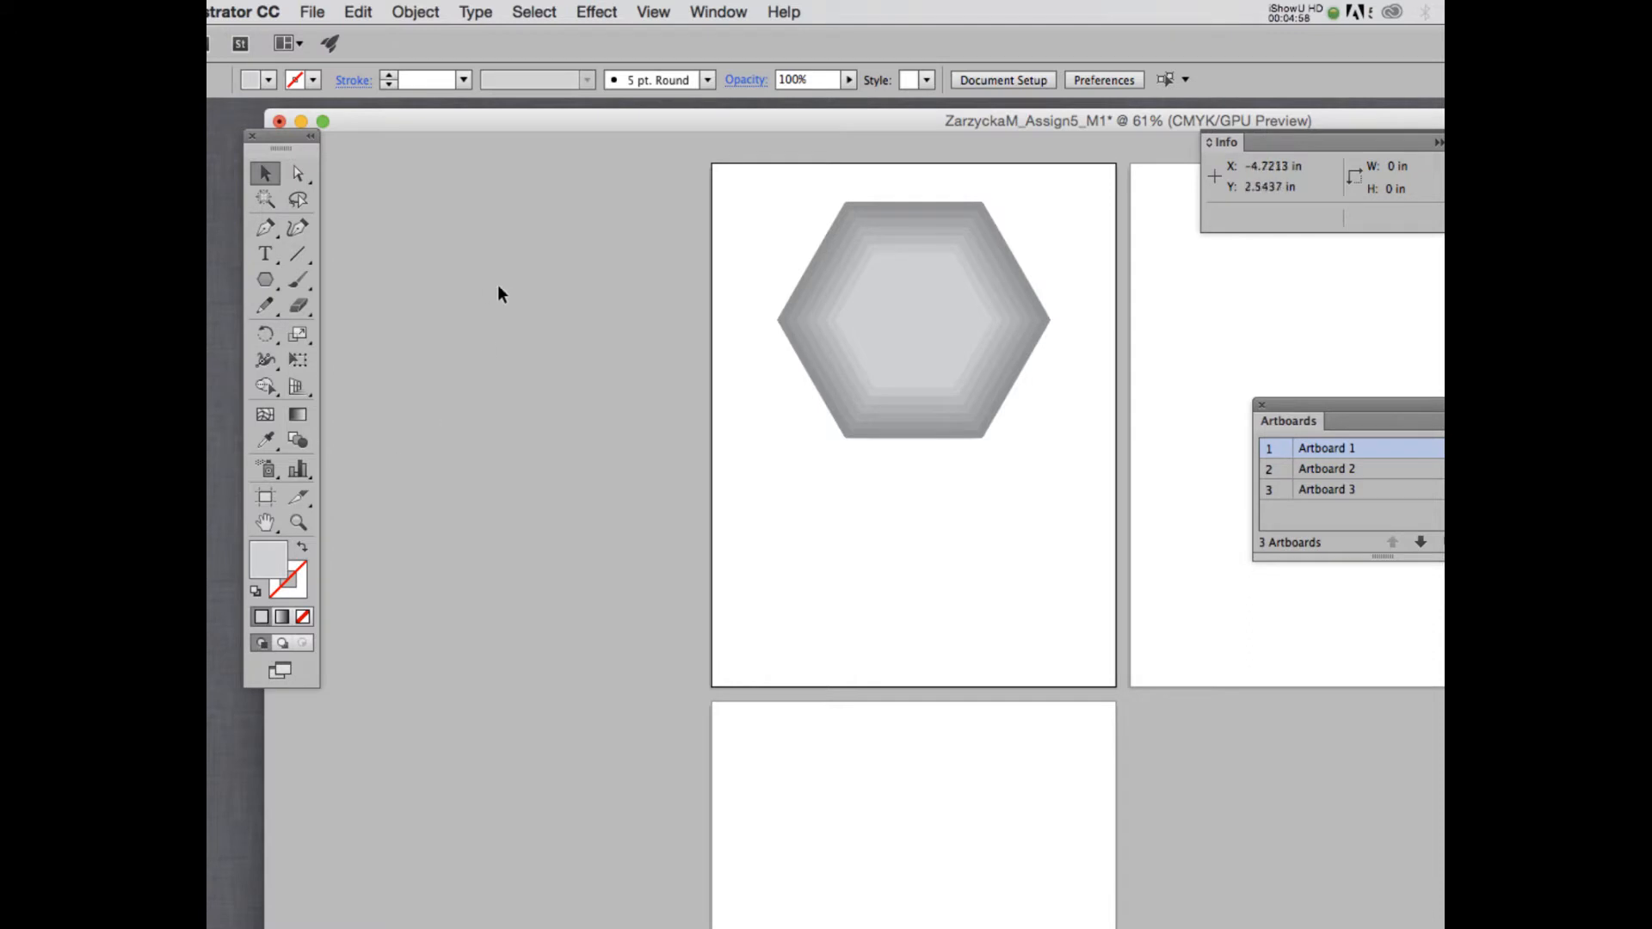
Step: Draw three straight lines about 5.74 in long joining the opposite corners of the blended hexagon
{"action": "left_click", "coordinate": [299, 253]}
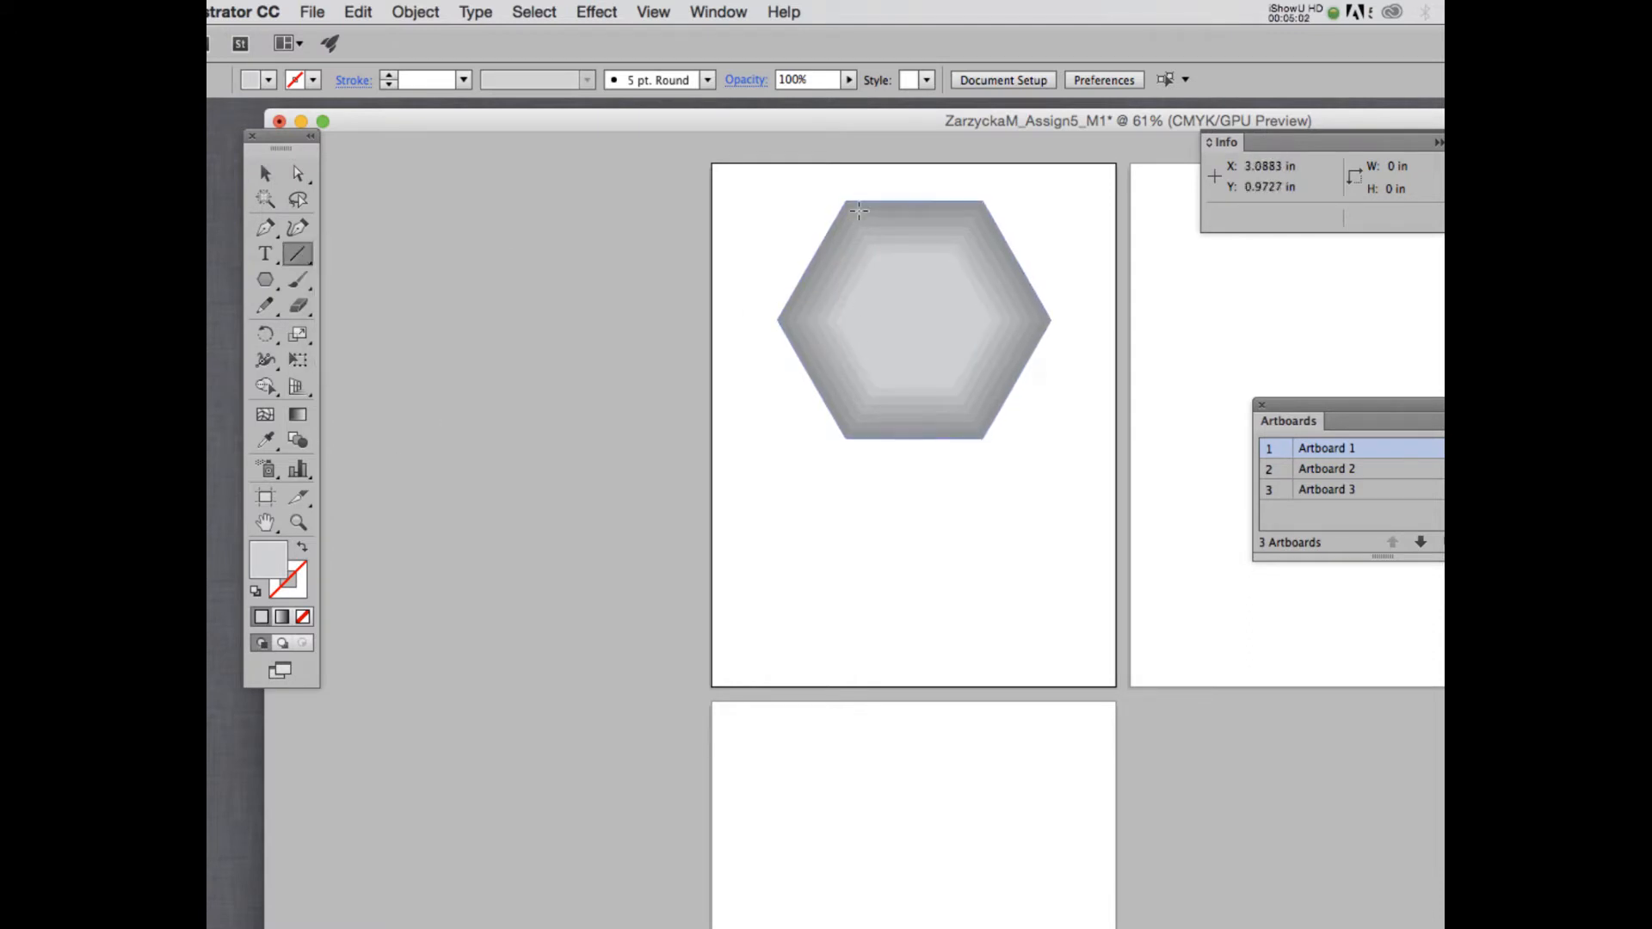
{"action": "left_click_drag", "start_coordinate": [843, 200], "coordinate": [984, 438]}
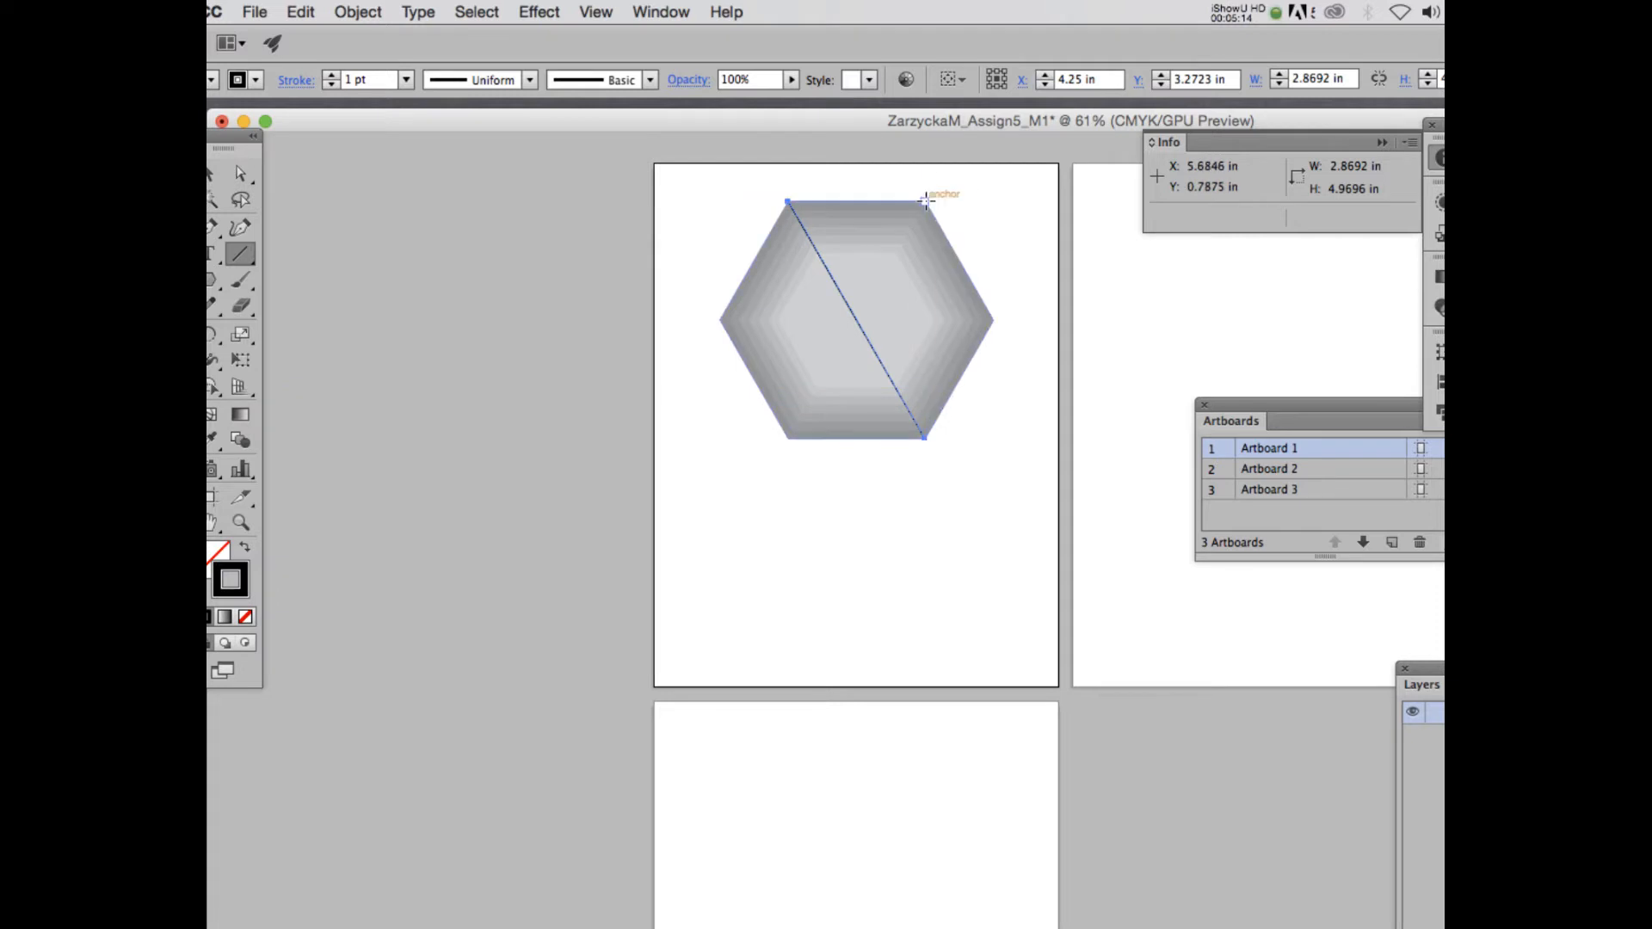
{"action": "left_click_drag", "start_coordinate": [925, 202], "coordinate": [787, 438]}
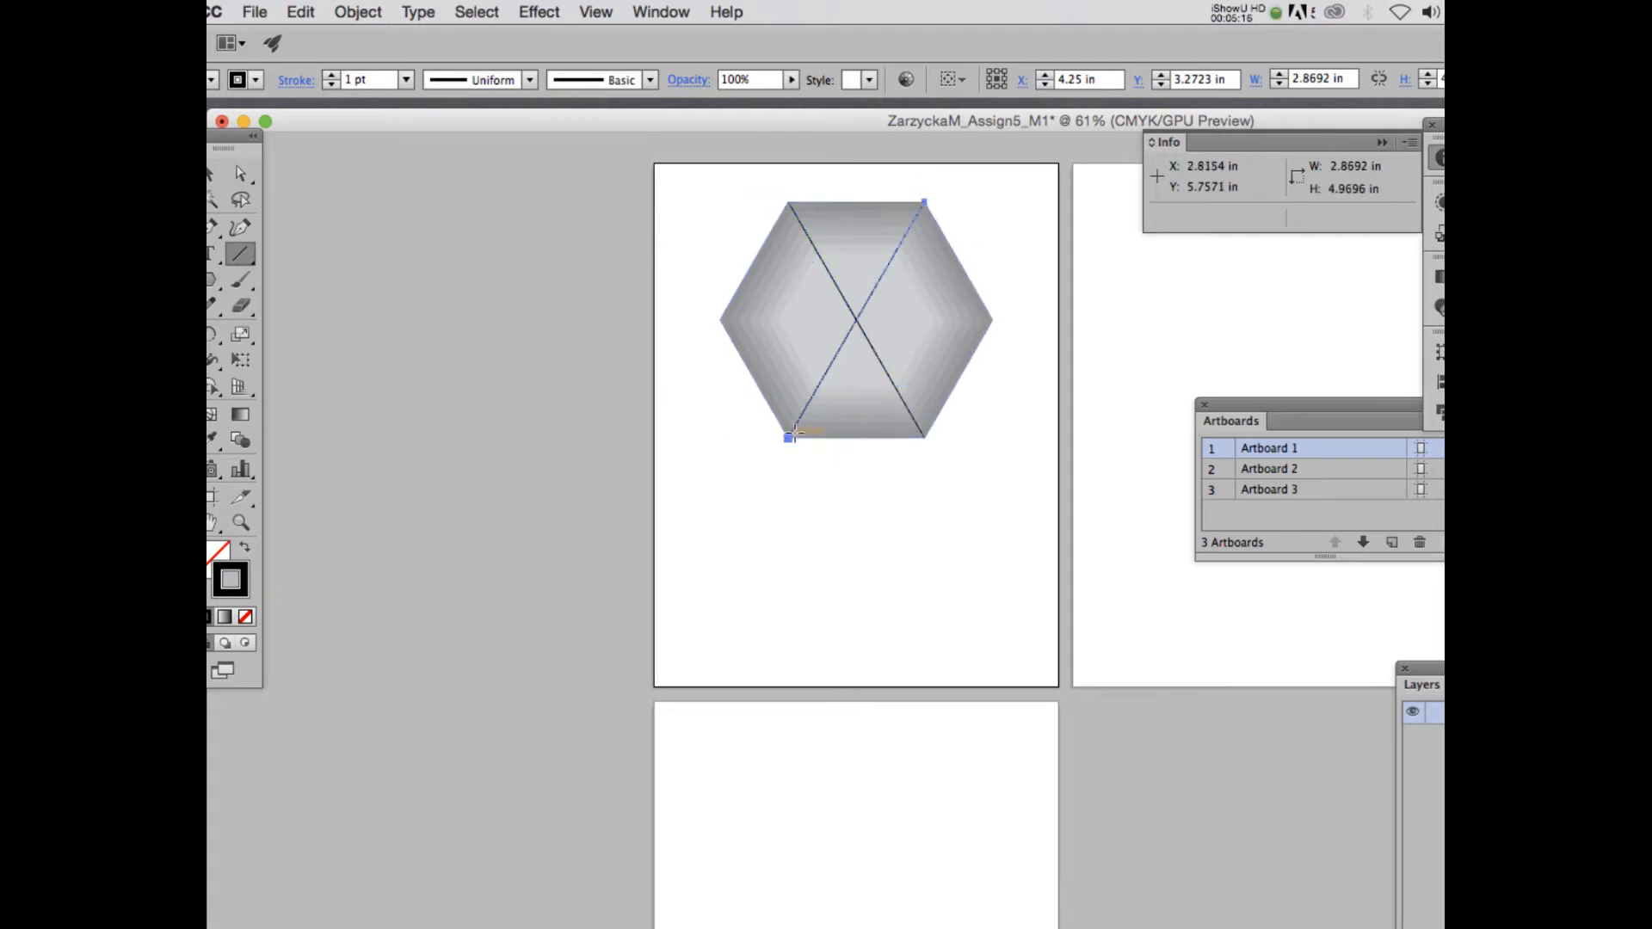
{"action": "left_click_drag", "start_coordinate": [719, 321], "coordinate": [993, 321]}
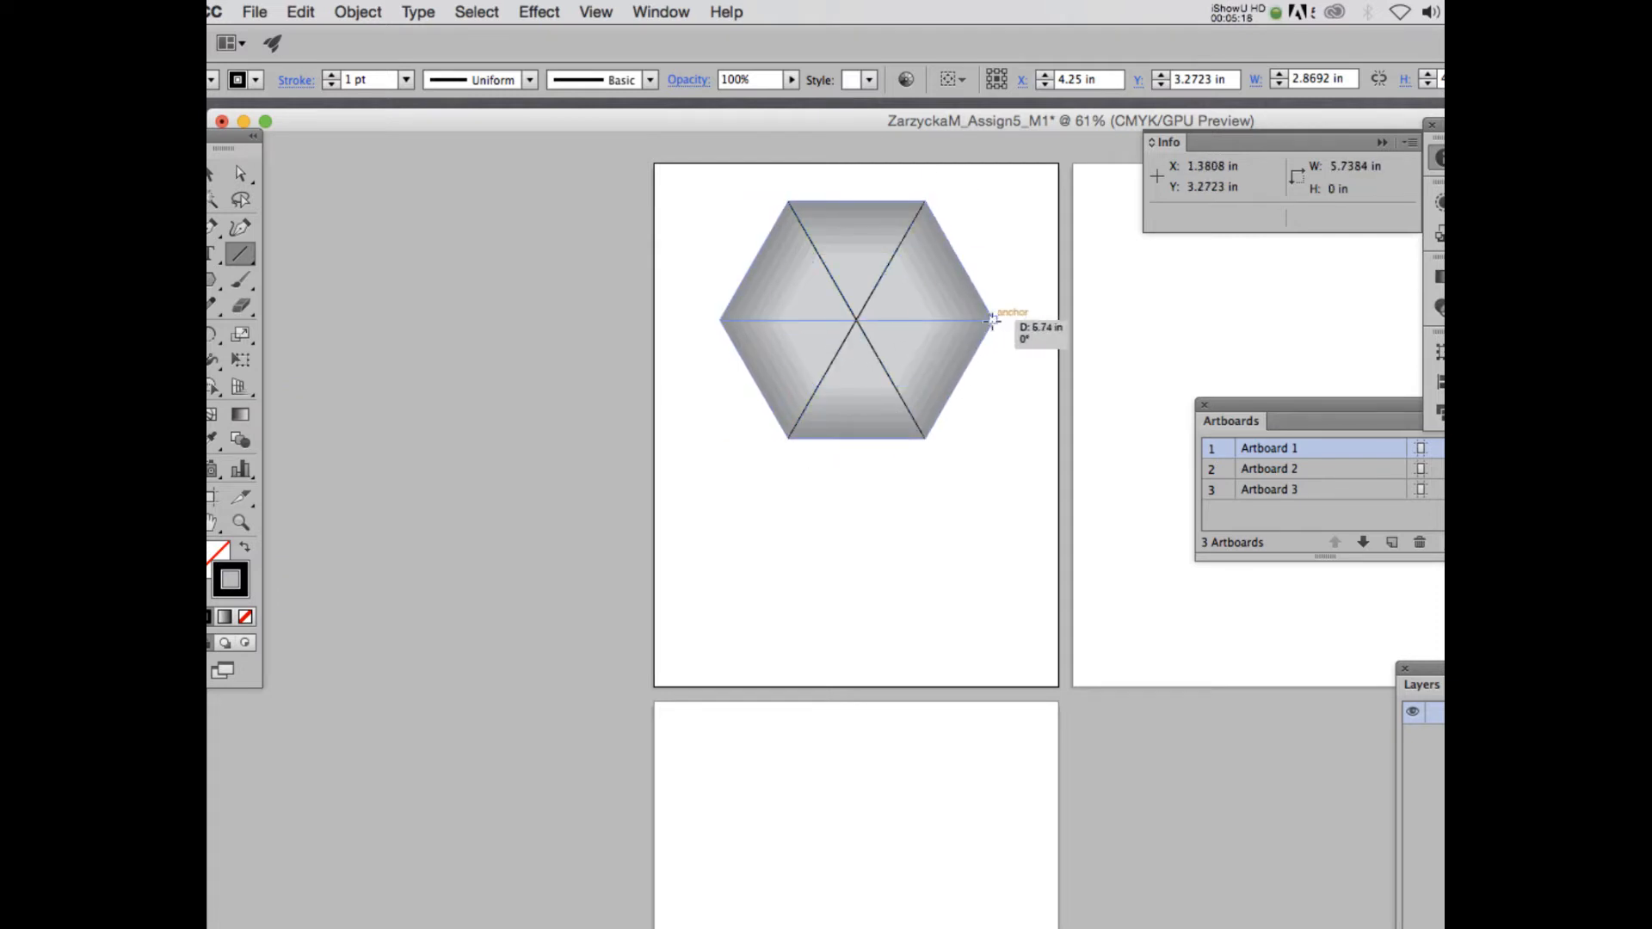
{"action": "key", "text": "v"}
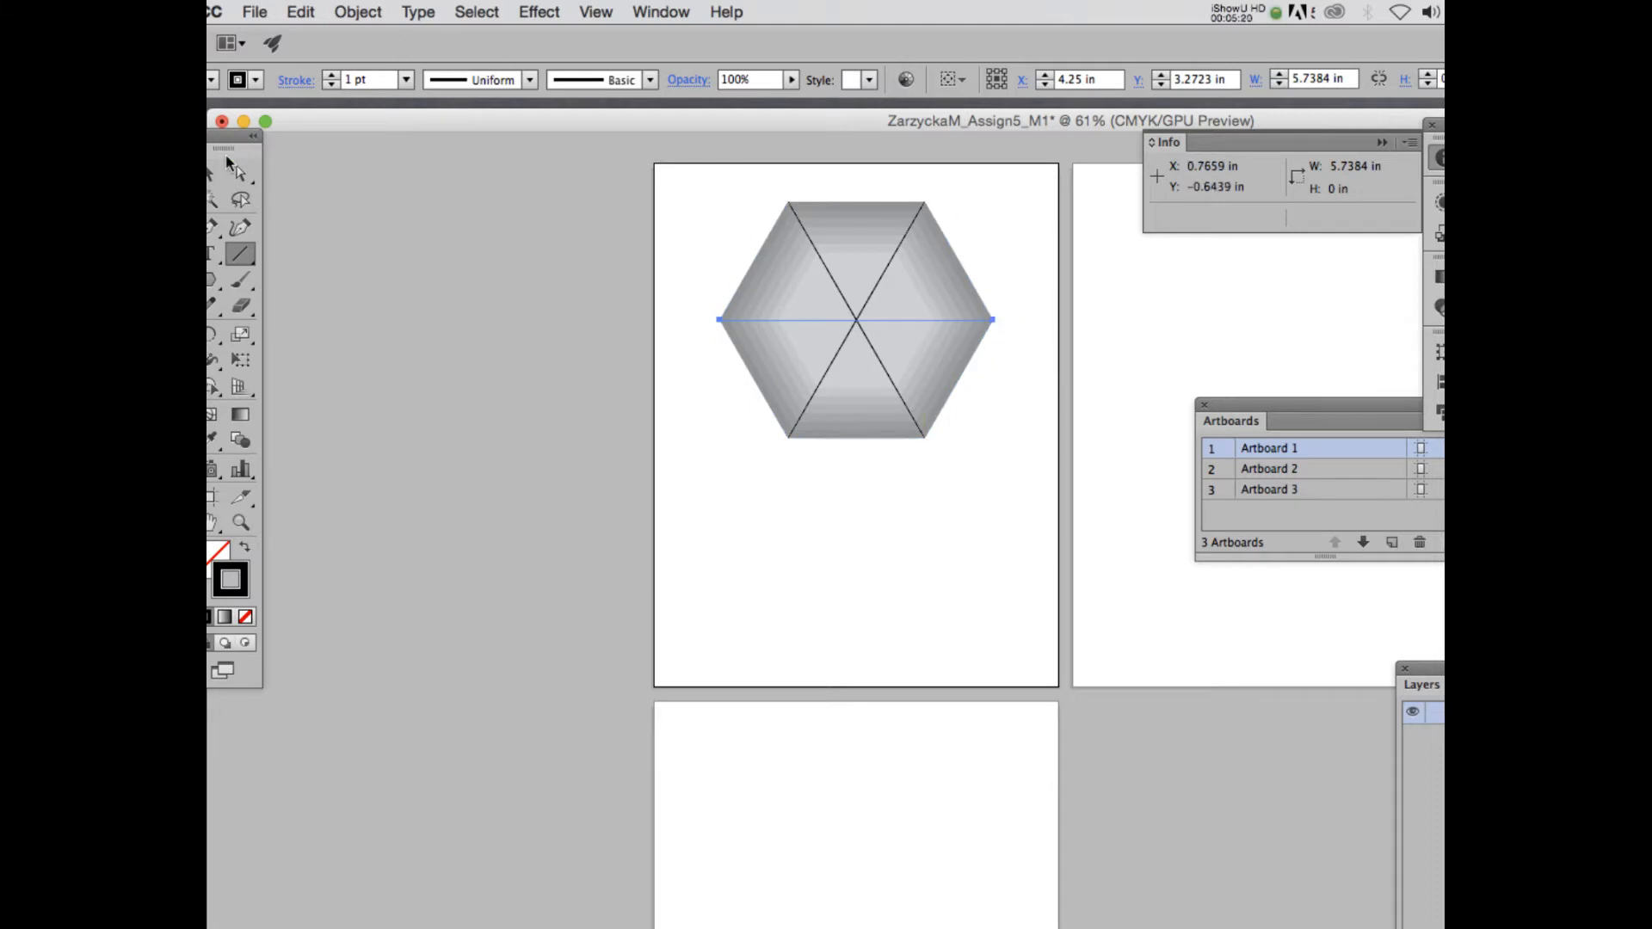
{"action": "left_click", "coordinate": [737, 187]}
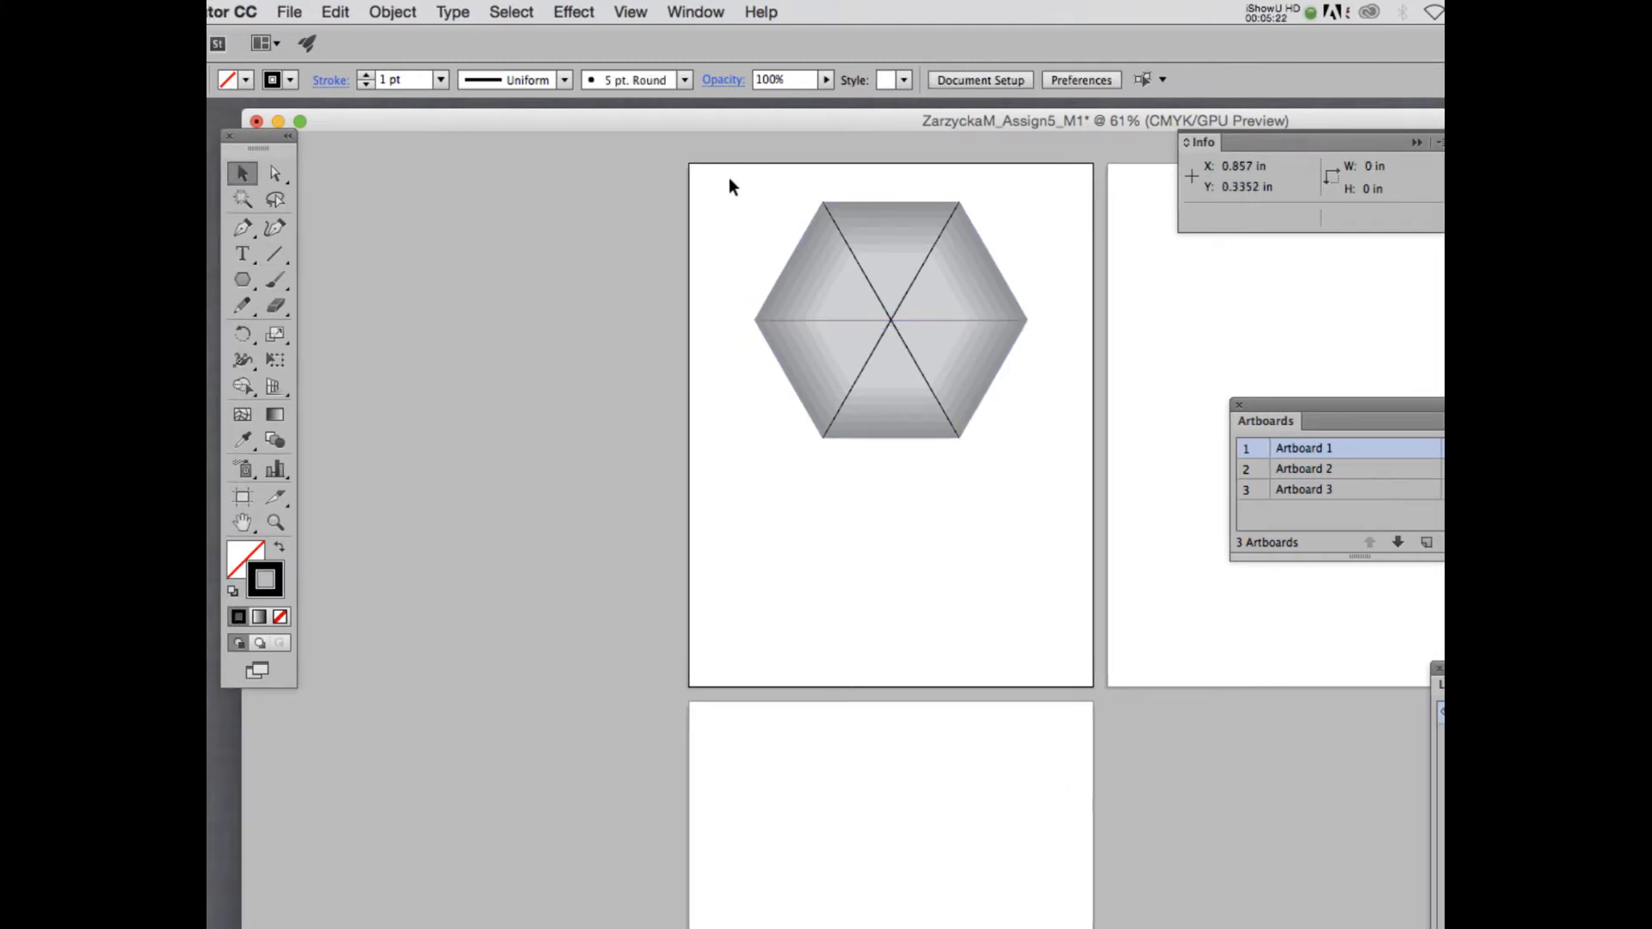
Step: Try to make a Live Paint group from the unexpanded blend and the three lines
{"action": "left_click_drag", "start_coordinate": [729, 177], "coordinate": [1044, 465]}
{"action": "left_click", "coordinate": [396, 10]}
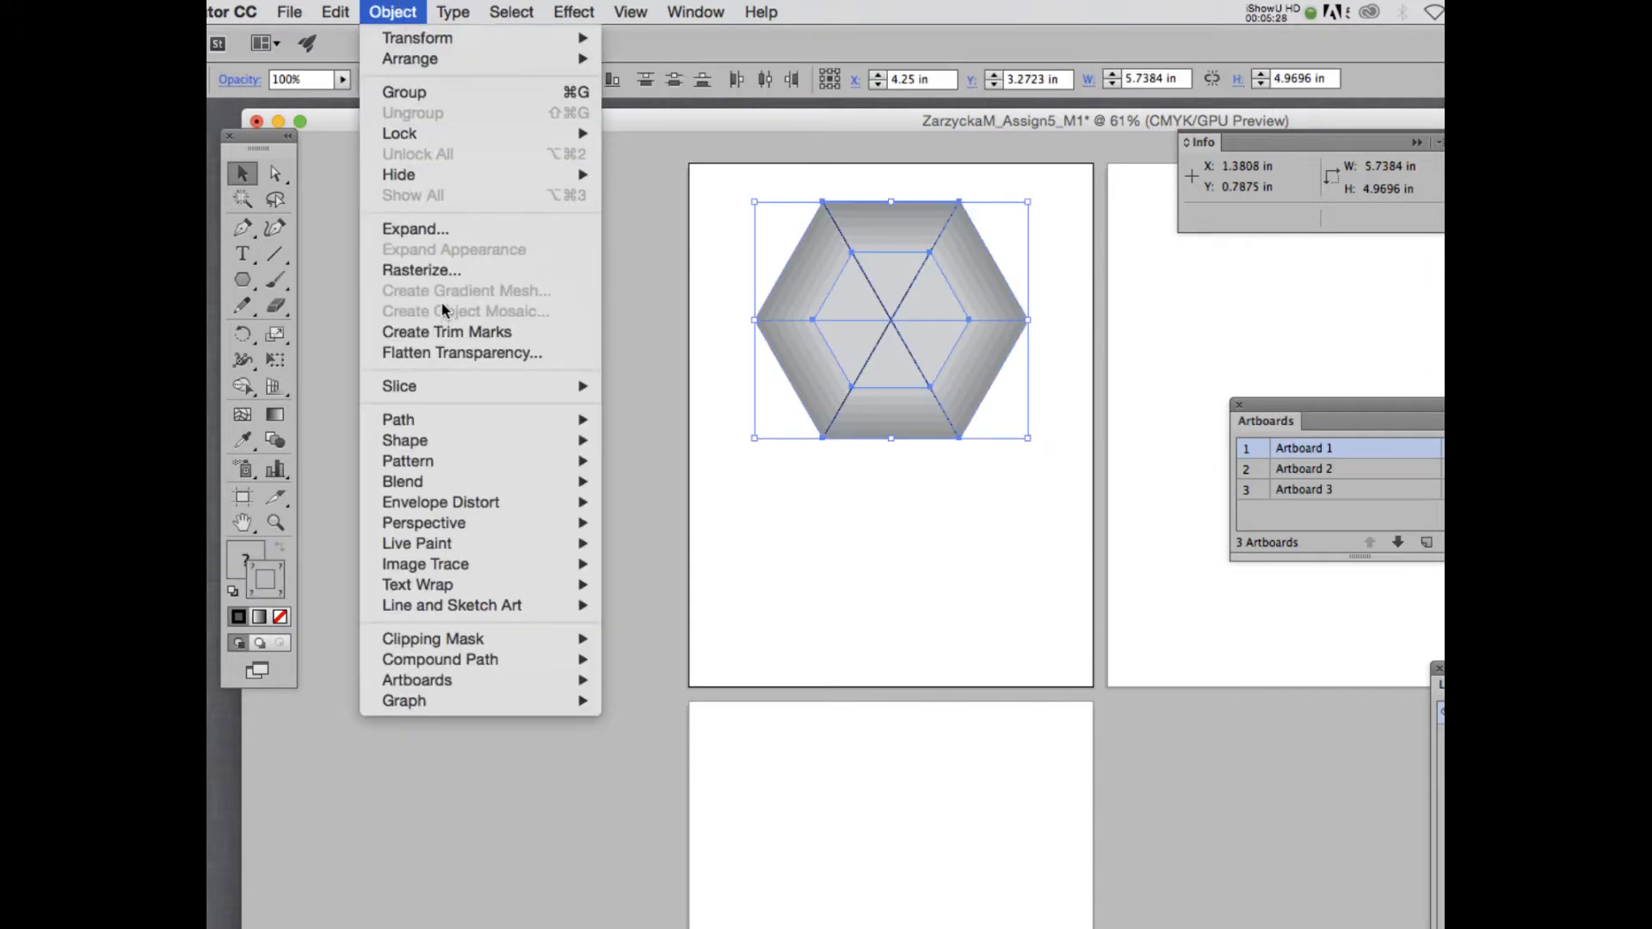
{"action": "mouse_move", "coordinate": [421, 549]}
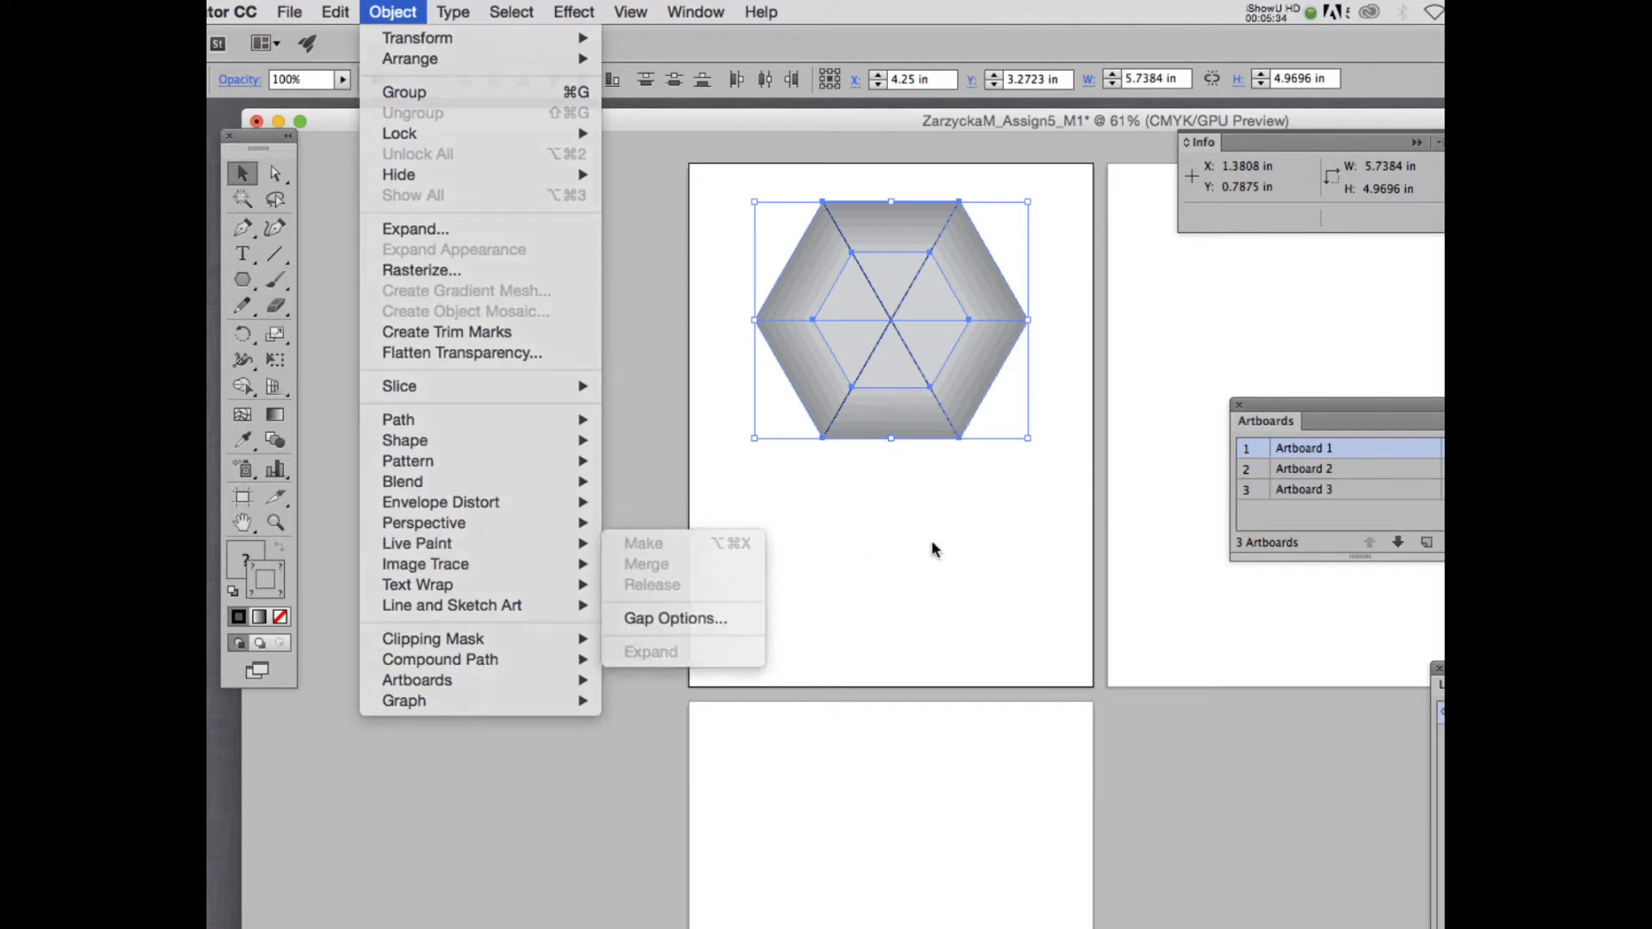
{"action": "left_click", "coordinate": [883, 354]}
{"action": "left_click", "coordinate": [1092, 344]}
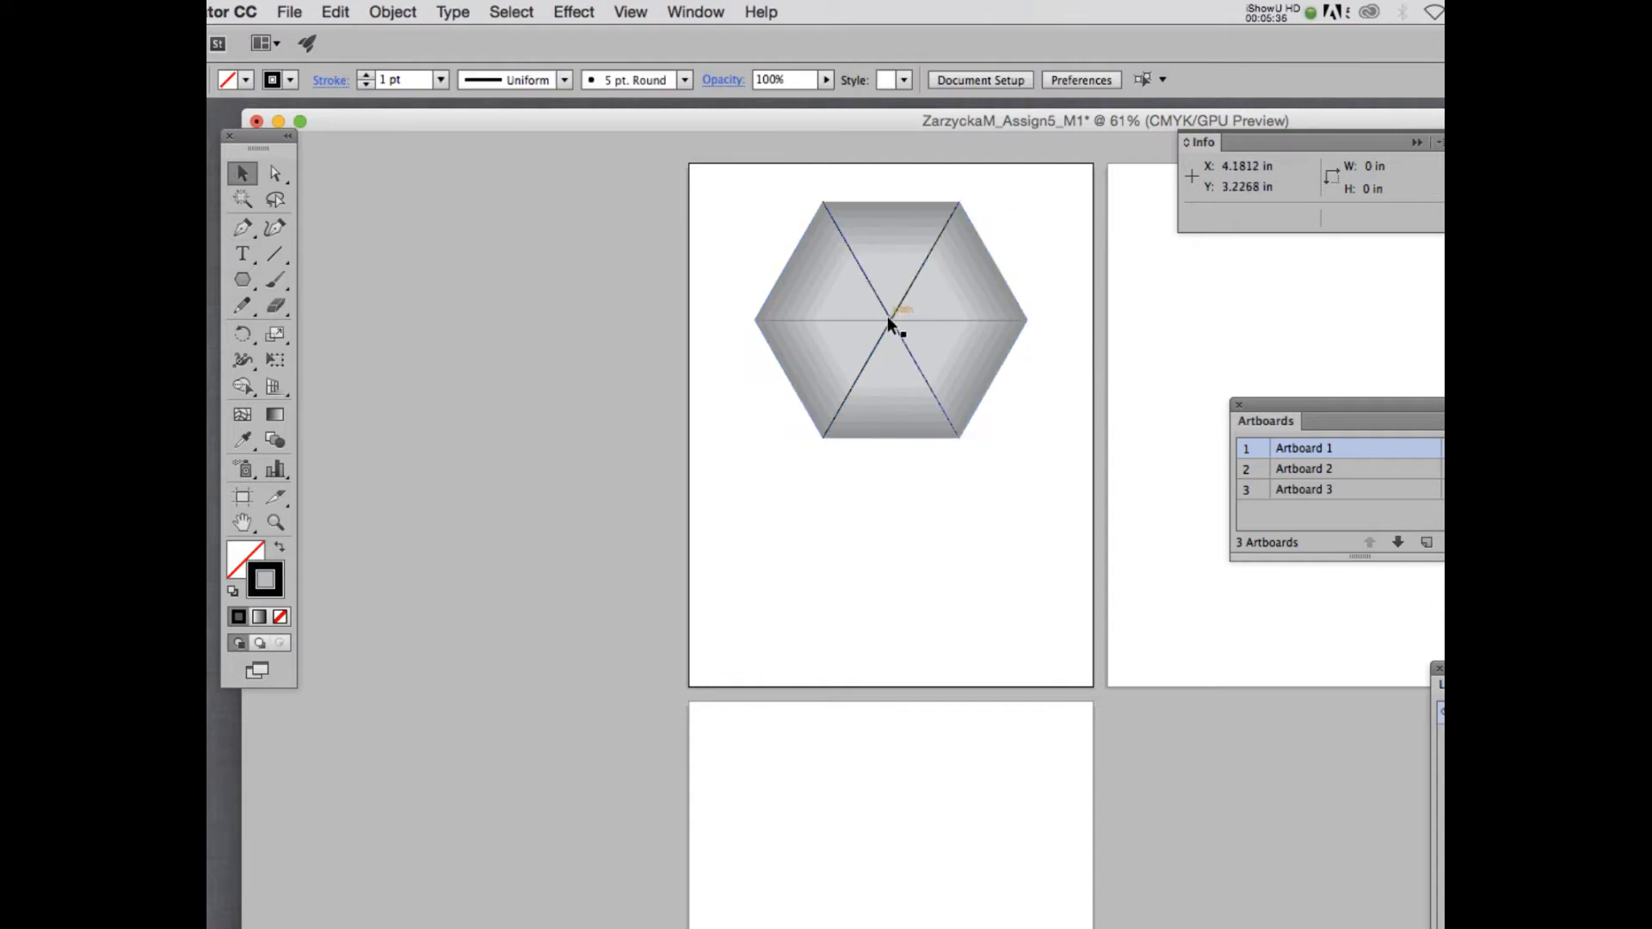
Step: Select only the hexagon blend and expand it into separate shapes
{"action": "left_click", "coordinate": [886, 318]}
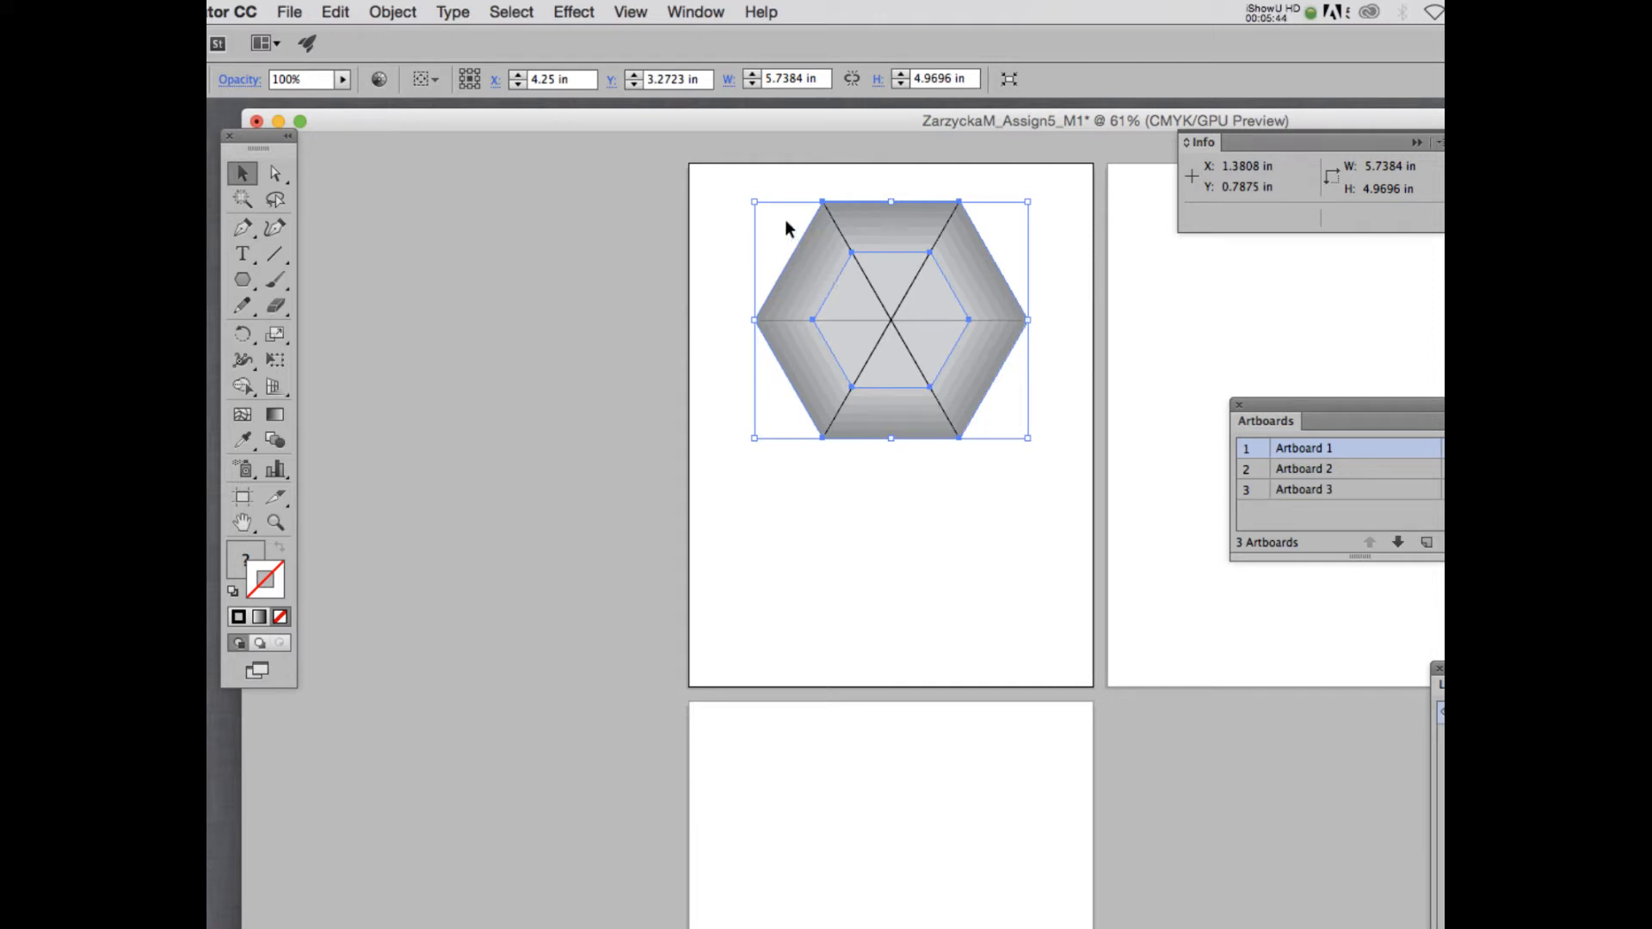
{"action": "left_click", "coordinate": [749, 183]}
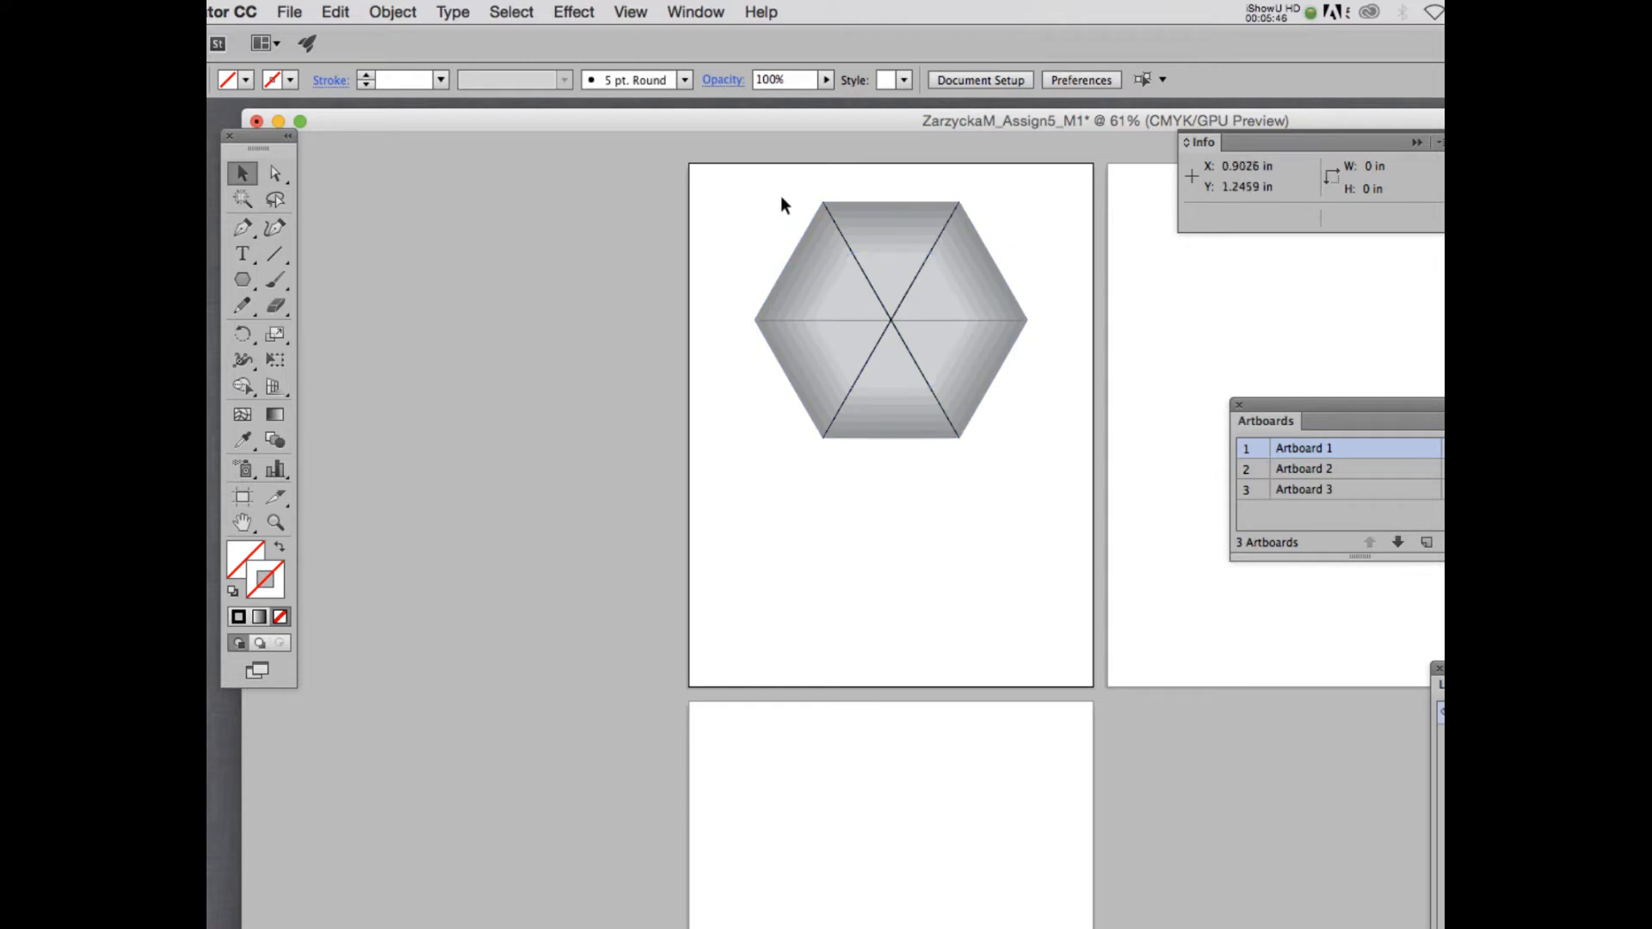
{"action": "left_click", "coordinate": [808, 281]}
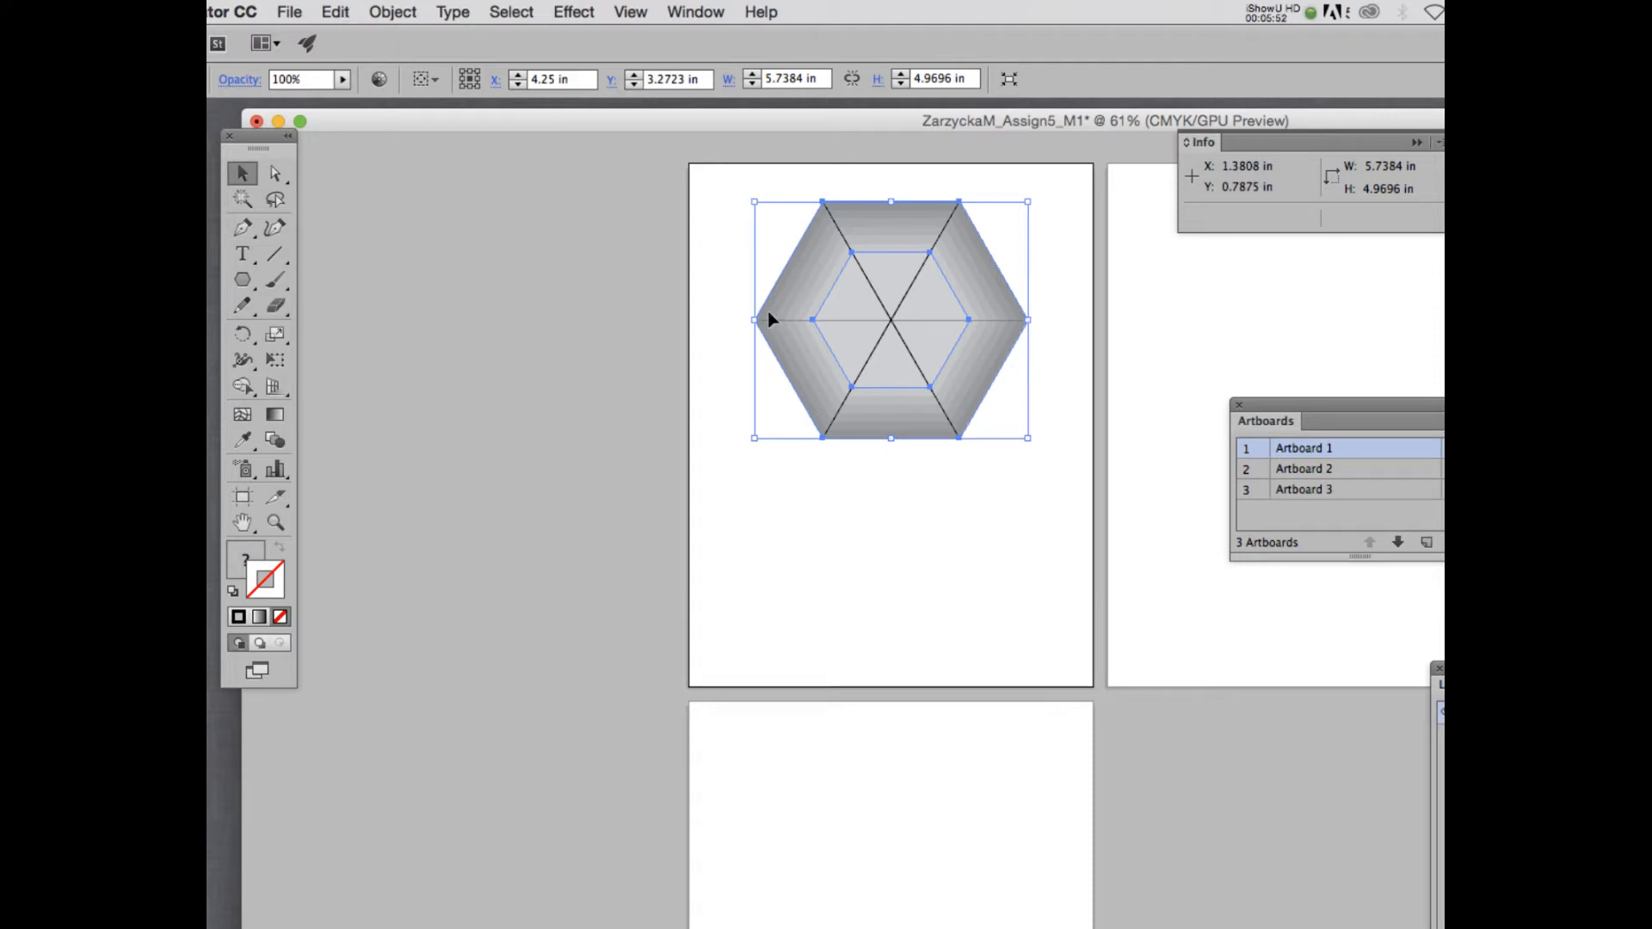
{"action": "left_click", "coordinate": [392, 10]}
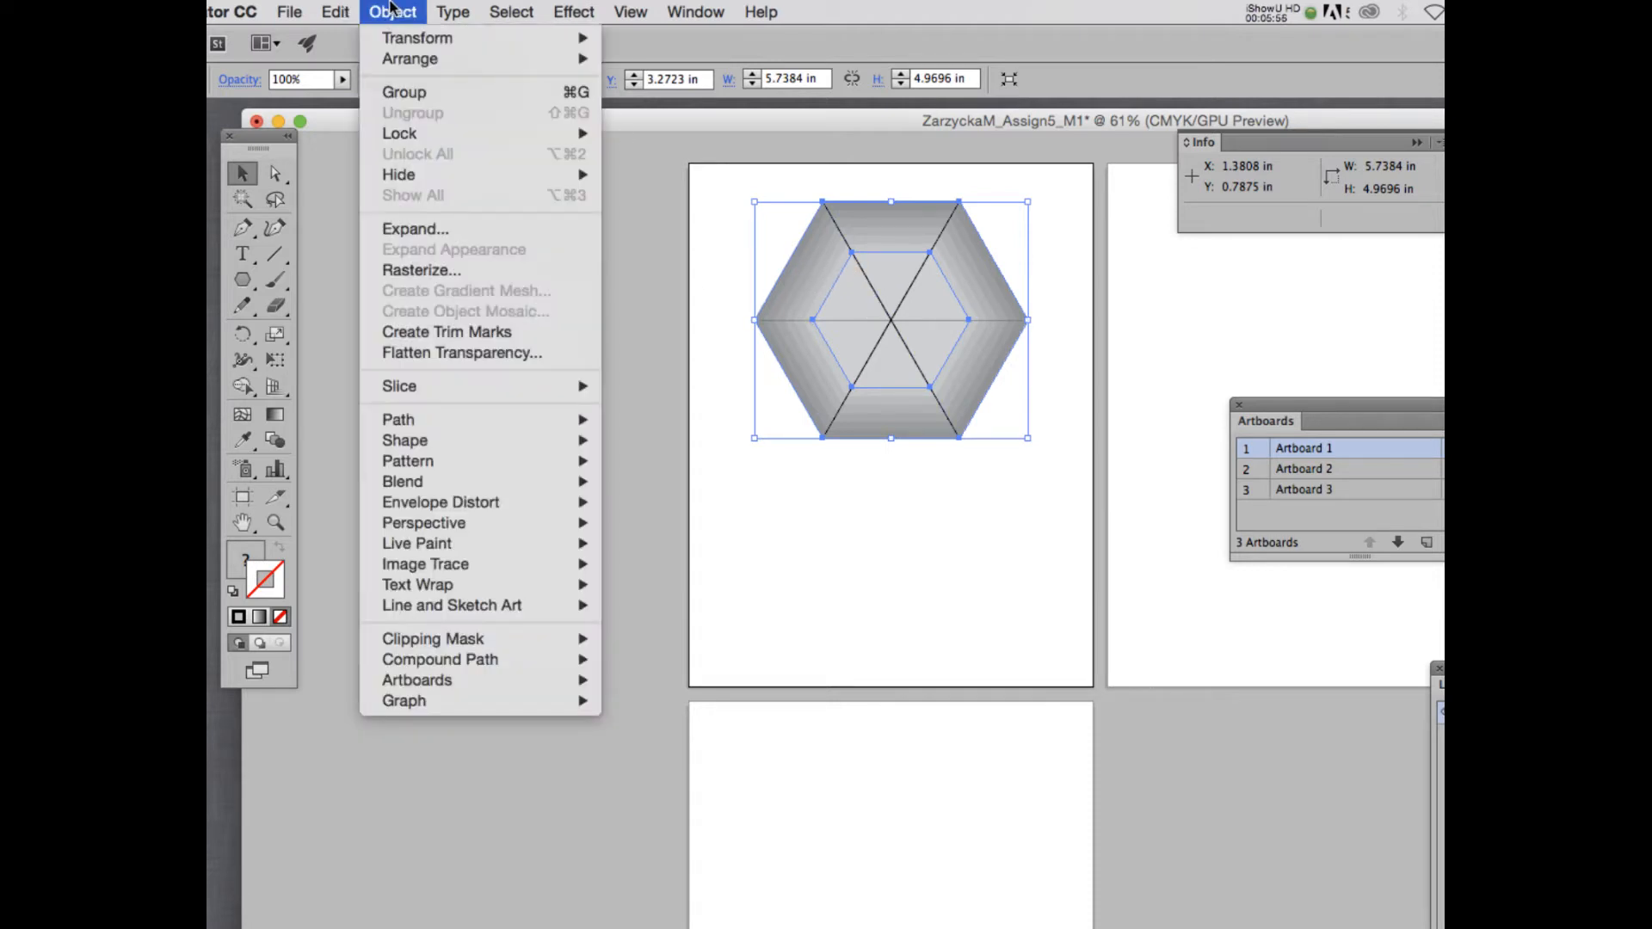
{"action": "mouse_move", "coordinate": [454, 489]}
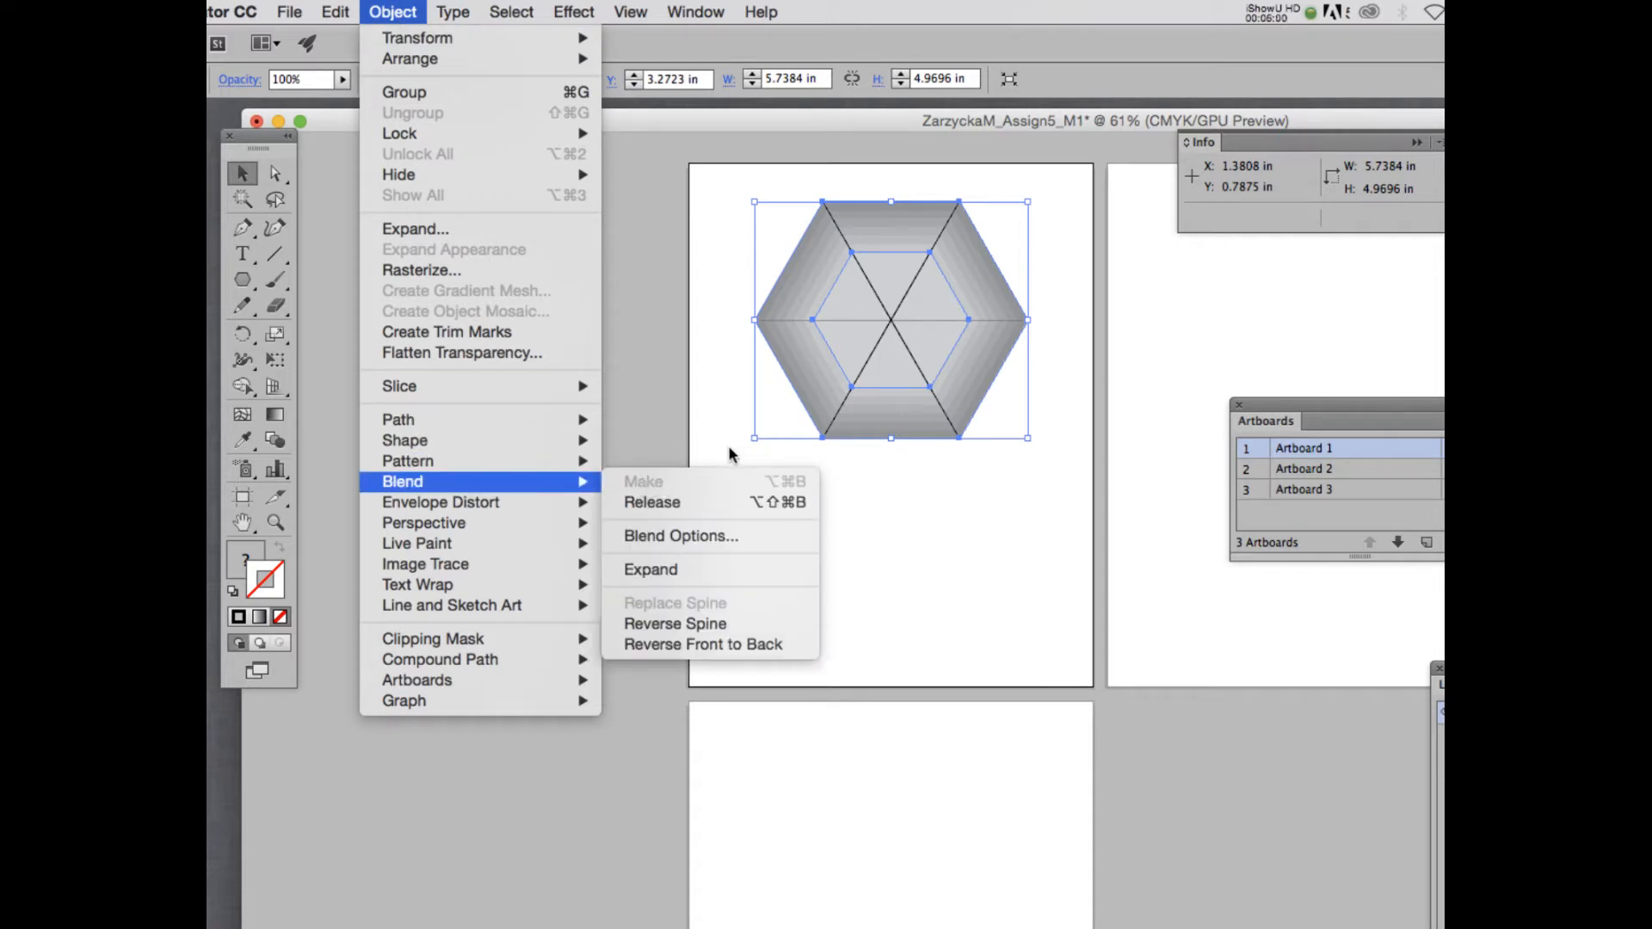
{"action": "left_click", "coordinate": [672, 571]}
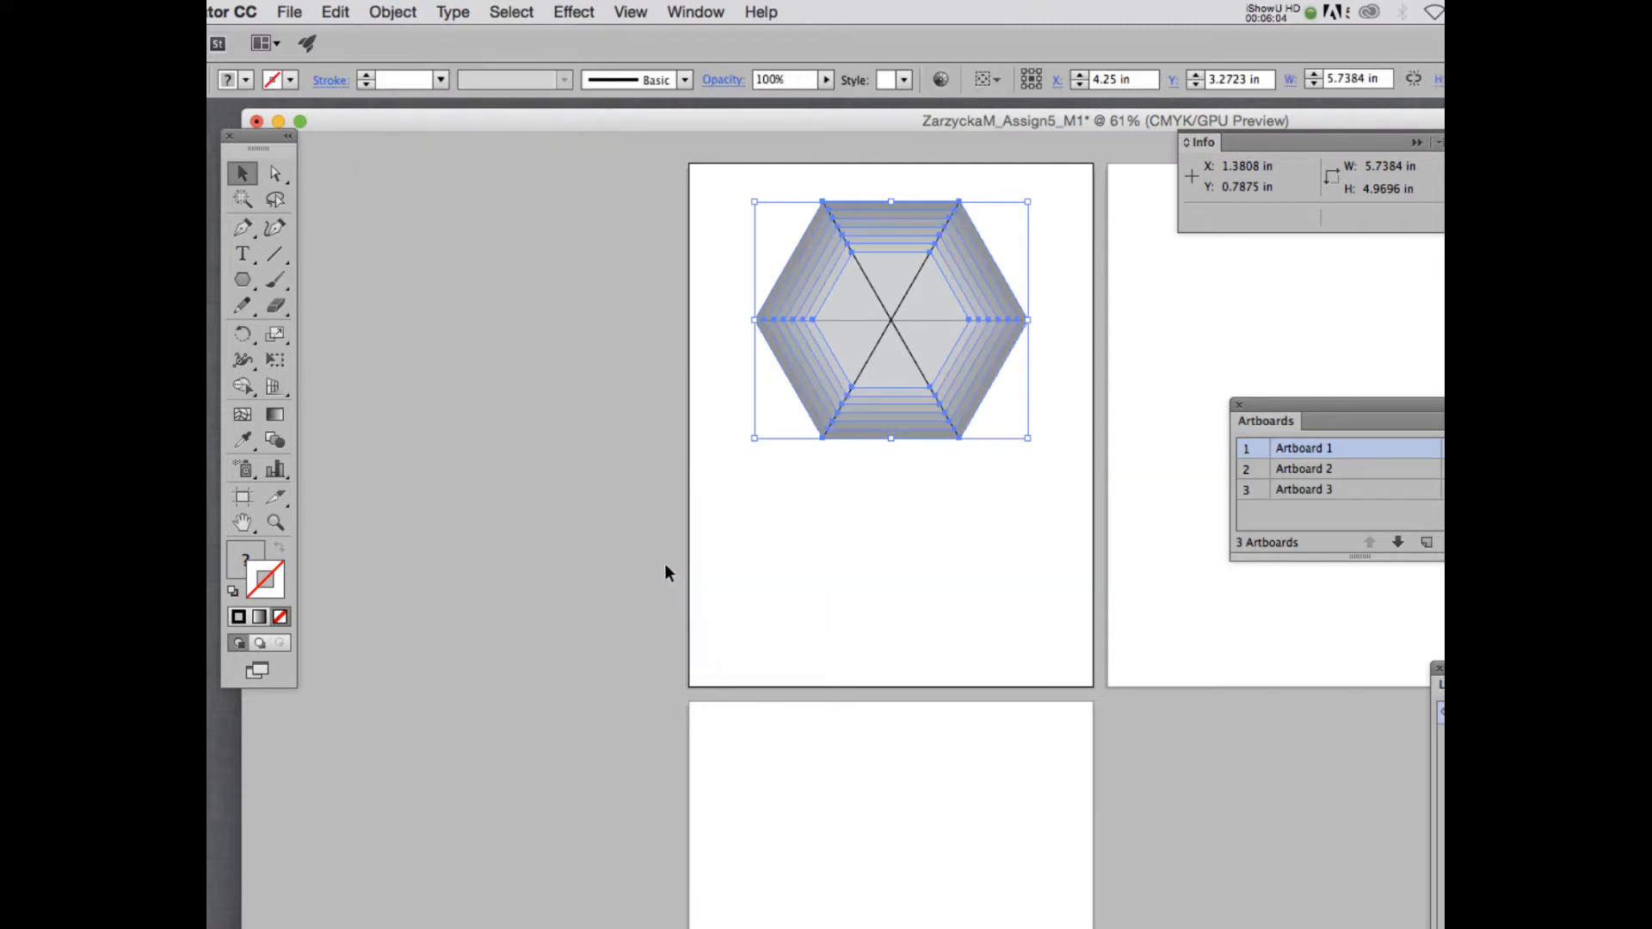
{"action": "left_click", "coordinate": [783, 586]}
Step: Select the expanded hexagons together with the three lines and make them a Live Paint group
{"action": "left_click", "coordinate": [822, 279]}
{"action": "left_click_drag", "start_coordinate": [729, 178], "coordinate": [1053, 473]}
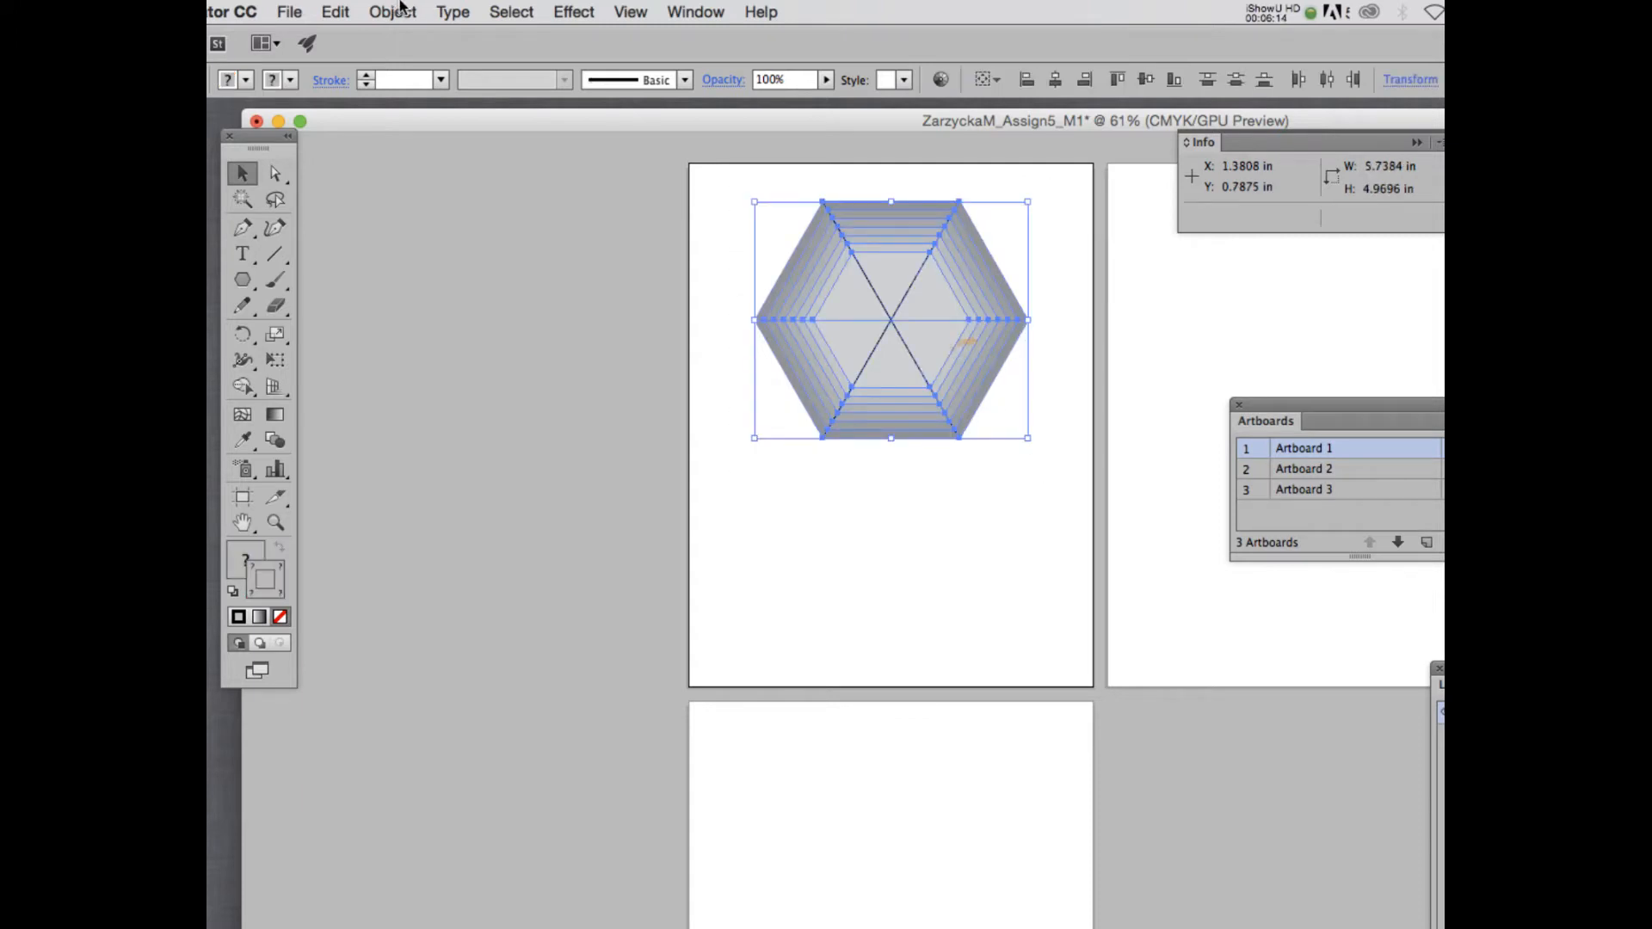
{"action": "left_click", "coordinate": [404, 8]}
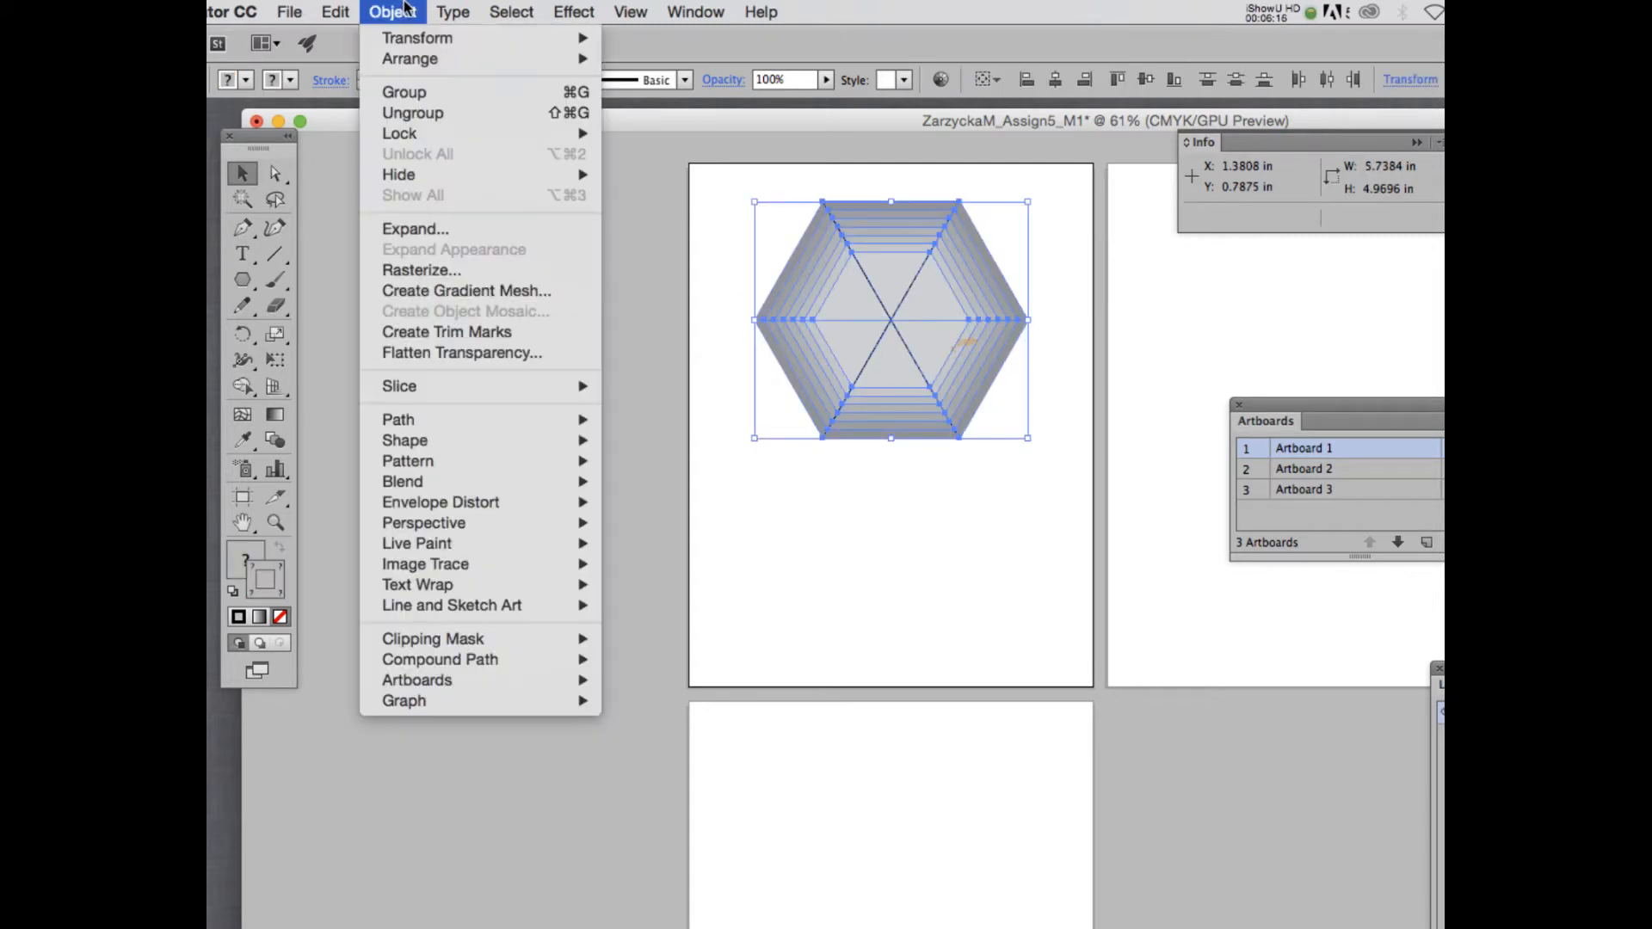
{"action": "mouse_move", "coordinate": [454, 546]}
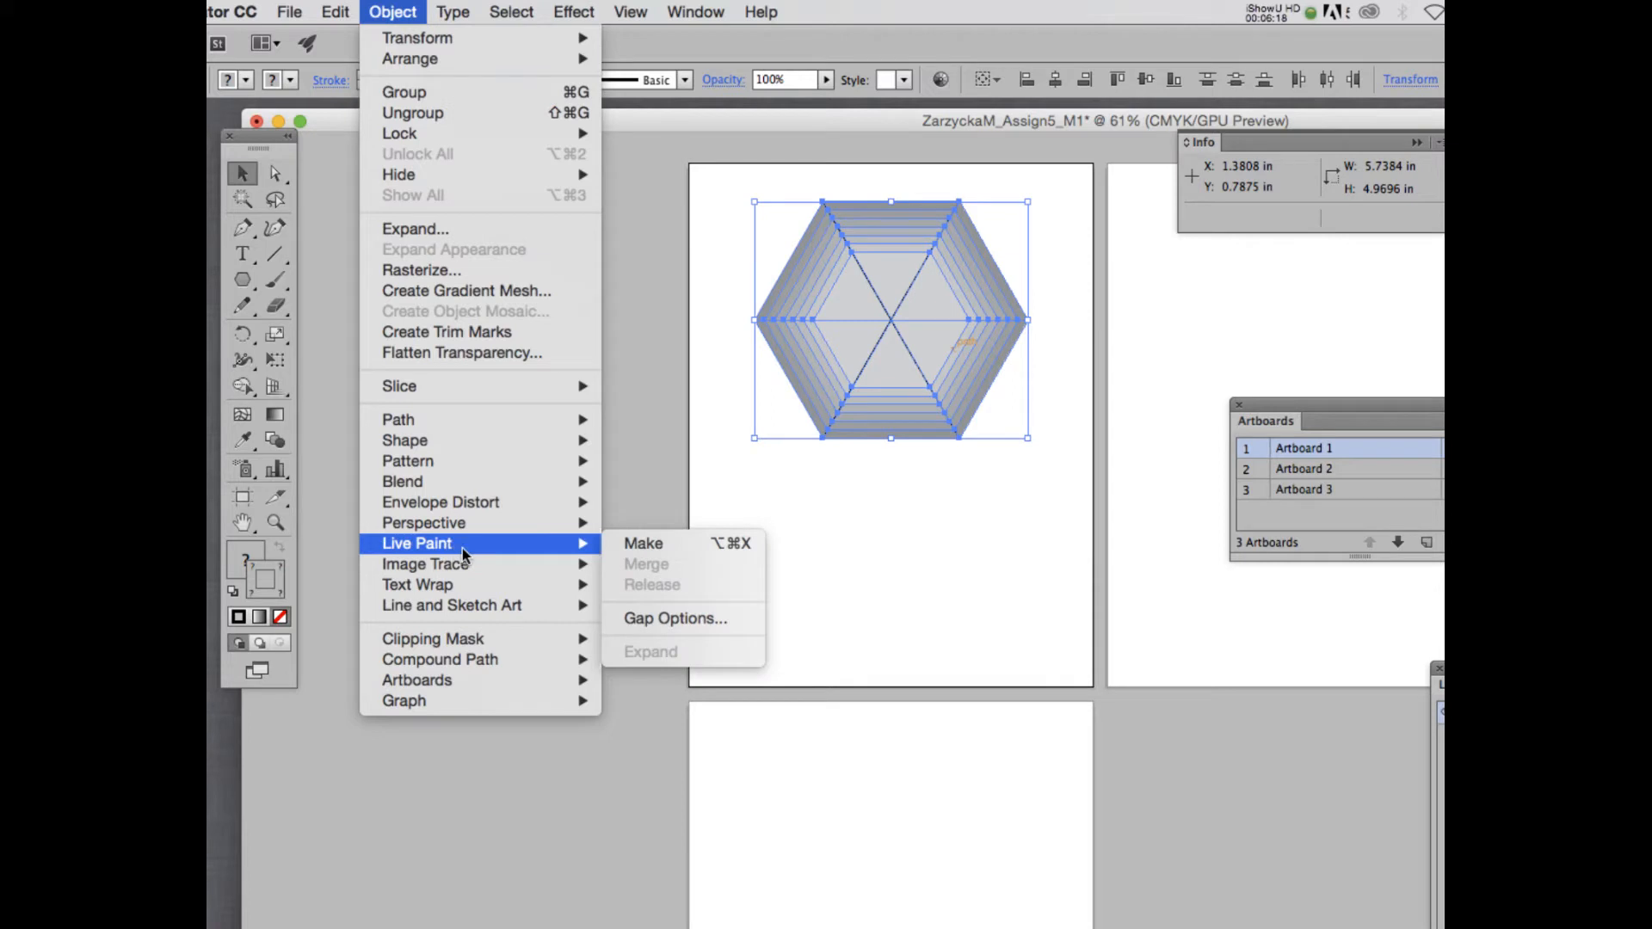
{"action": "left_click", "coordinate": [643, 543]}
{"action": "left_click", "coordinate": [767, 533]}
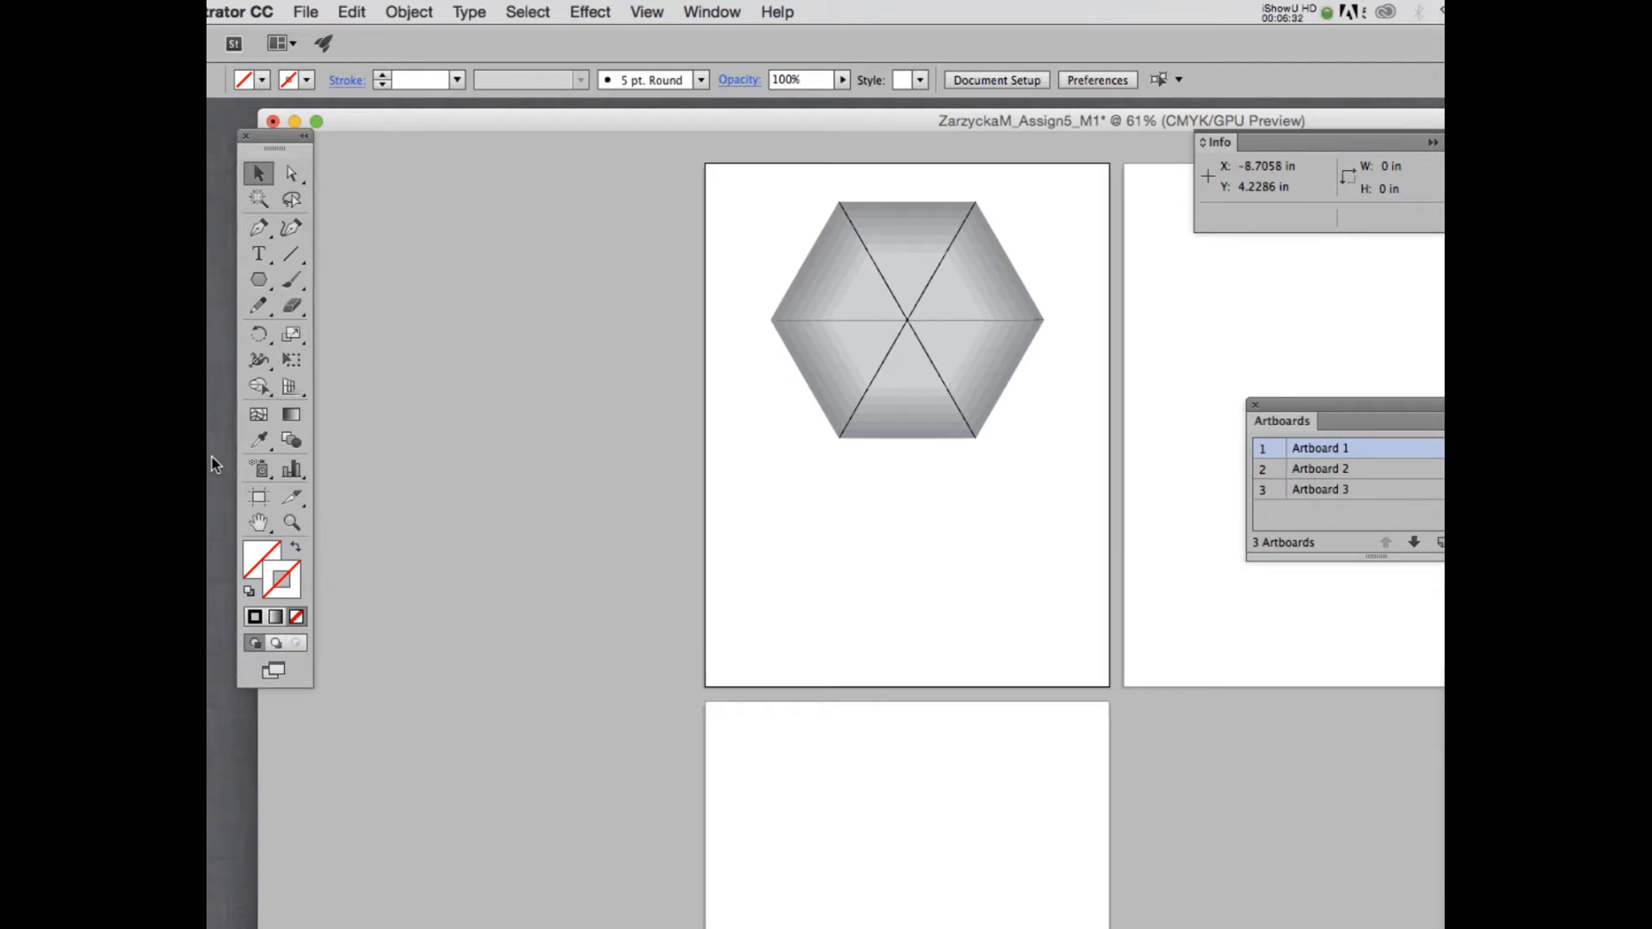
Step: Fill two opposite triangles at the hexagon's center with magenta using the Live Paint Bucket
{"action": "left_click", "coordinate": [260, 386]}
{"action": "mouse_move", "coordinate": [261, 387]}
{"action": "left_mouse_down"}
{"action": "mouse_move", "coordinate": [370, 385]}
{"action": "mouse_move", "coordinate": [357, 412]}
{"action": "left_mouse_up"}
{"action": "left_click", "coordinate": [1265, 295]}
{"action": "left_click", "coordinate": [960, 306]}
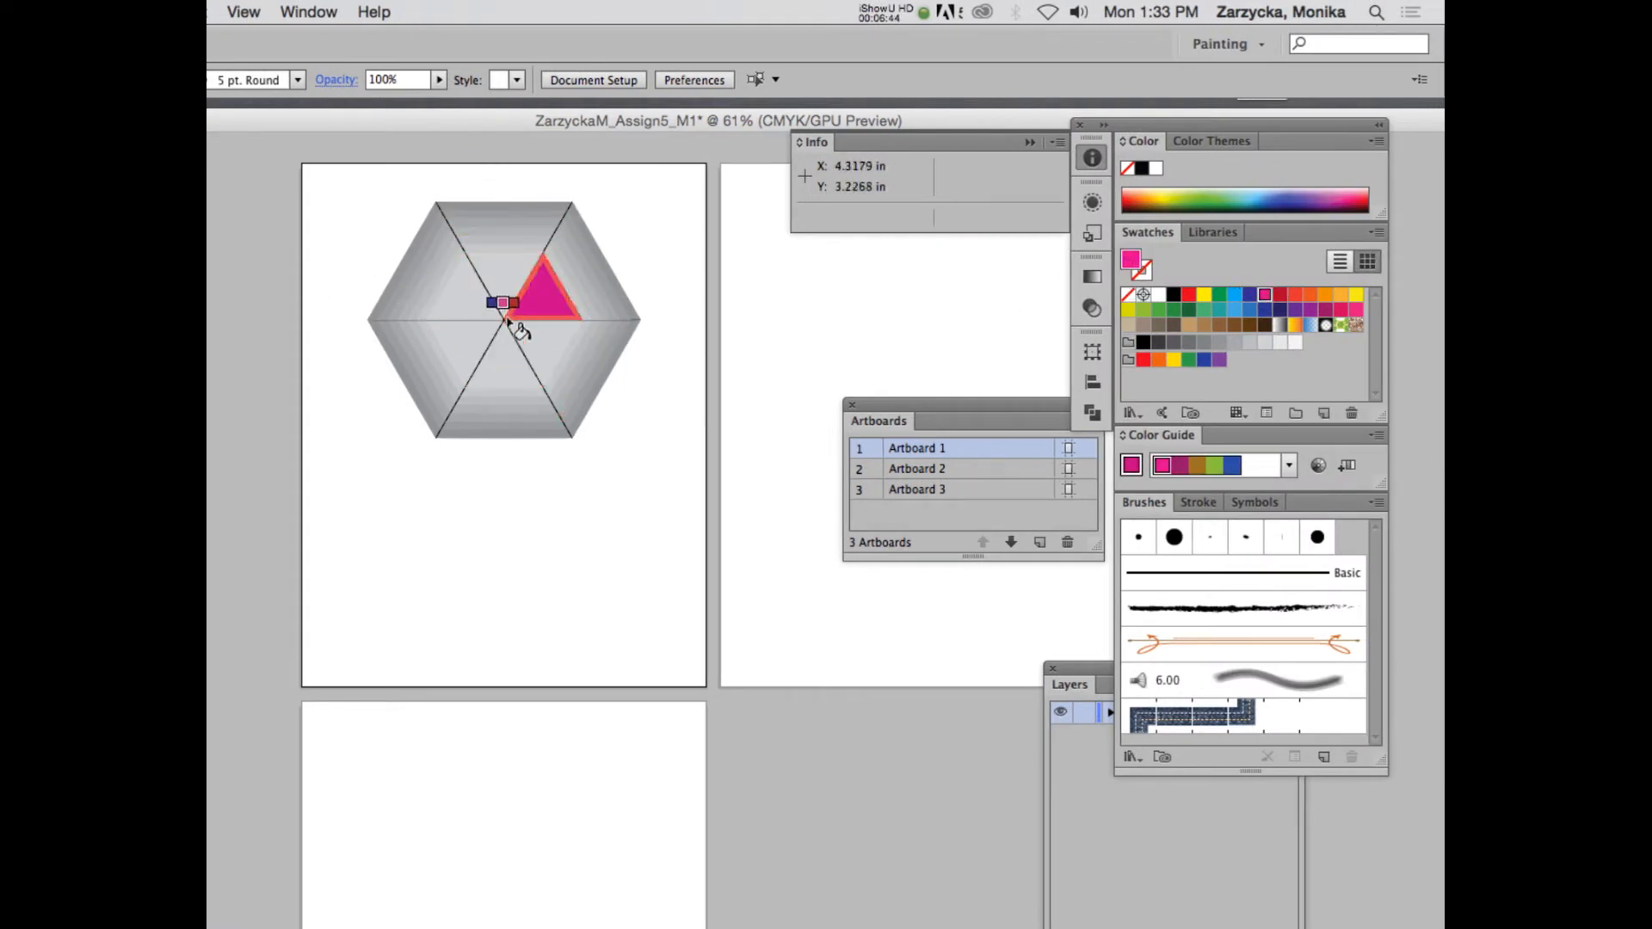
{"action": "left_click", "coordinate": [462, 344]}
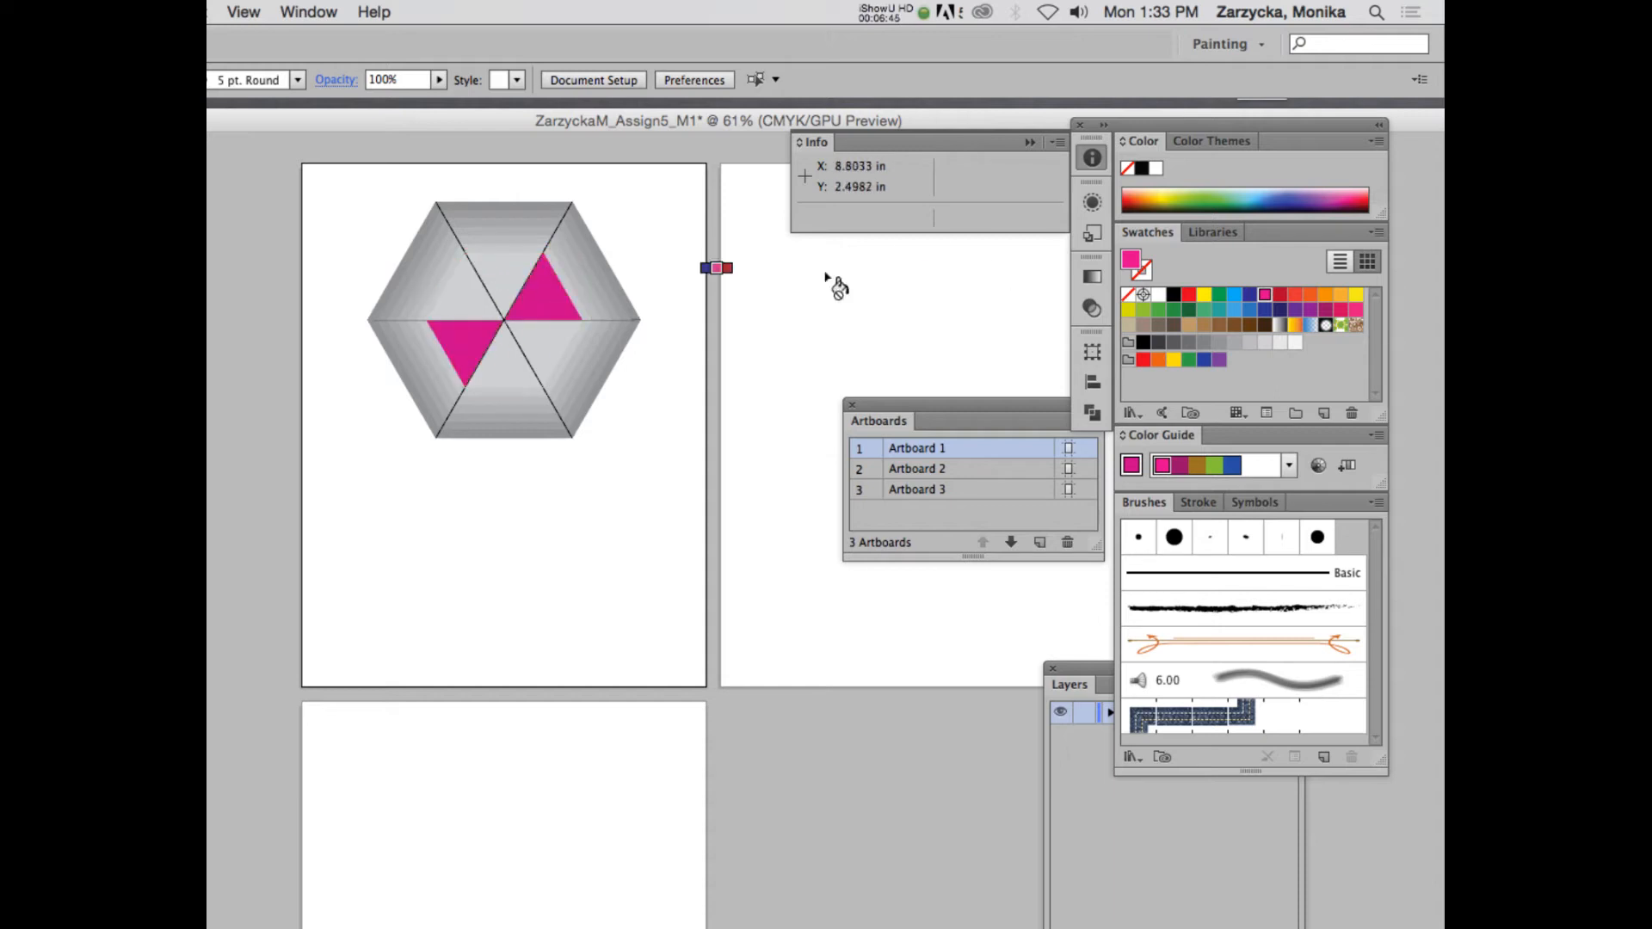
Step: Fill several bands in the hexagon's upper three segments with light blue using the Live Paint Bucket
{"action": "left_click", "coordinate": [1233, 309]}
{"action": "left_click", "coordinate": [434, 275]}
{"action": "left_click", "coordinate": [516, 240]}
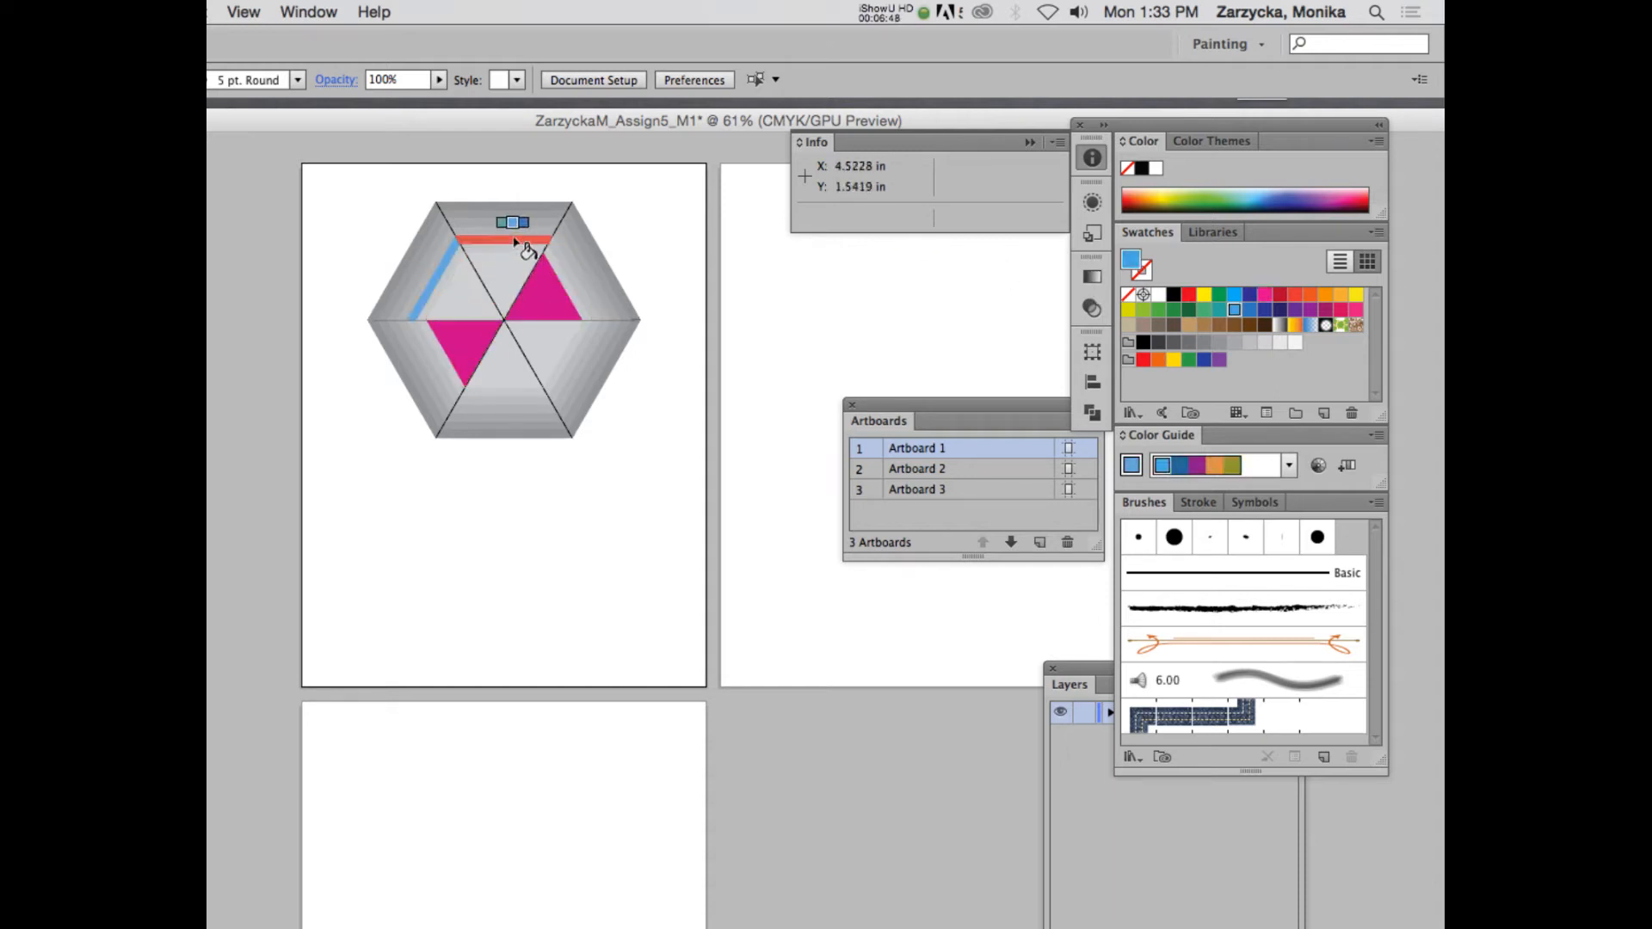
{"action": "left_click", "coordinate": [595, 271]}
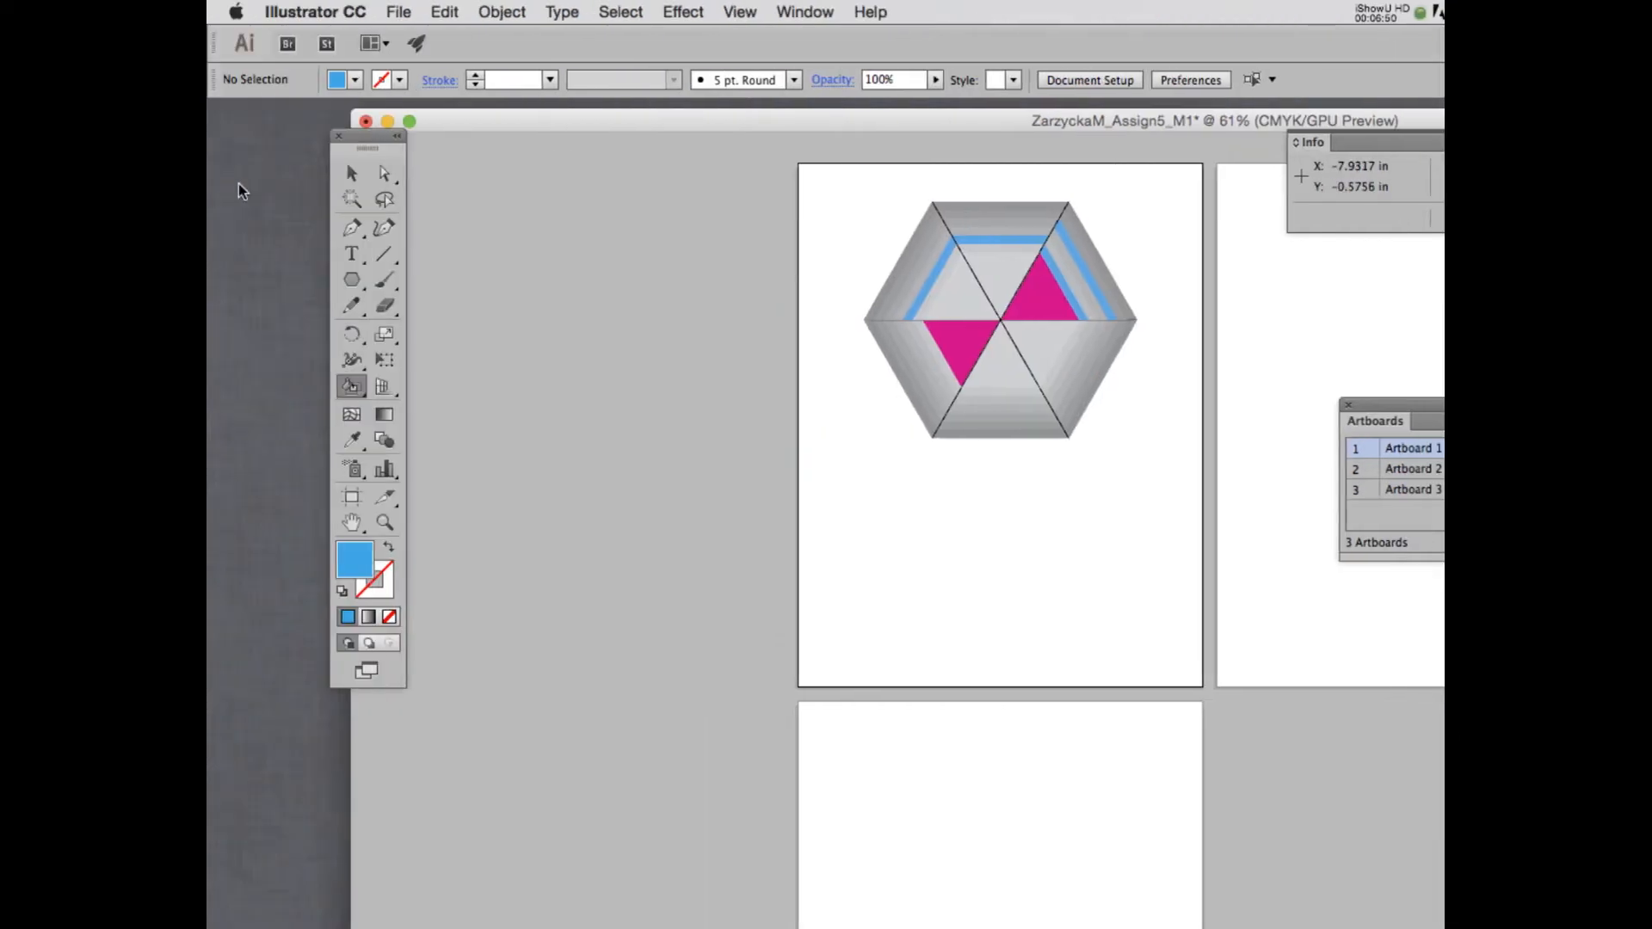
Step: Delete the whole painted hexagon artwork from the first artboard
{"action": "left_click", "coordinate": [351, 176]}
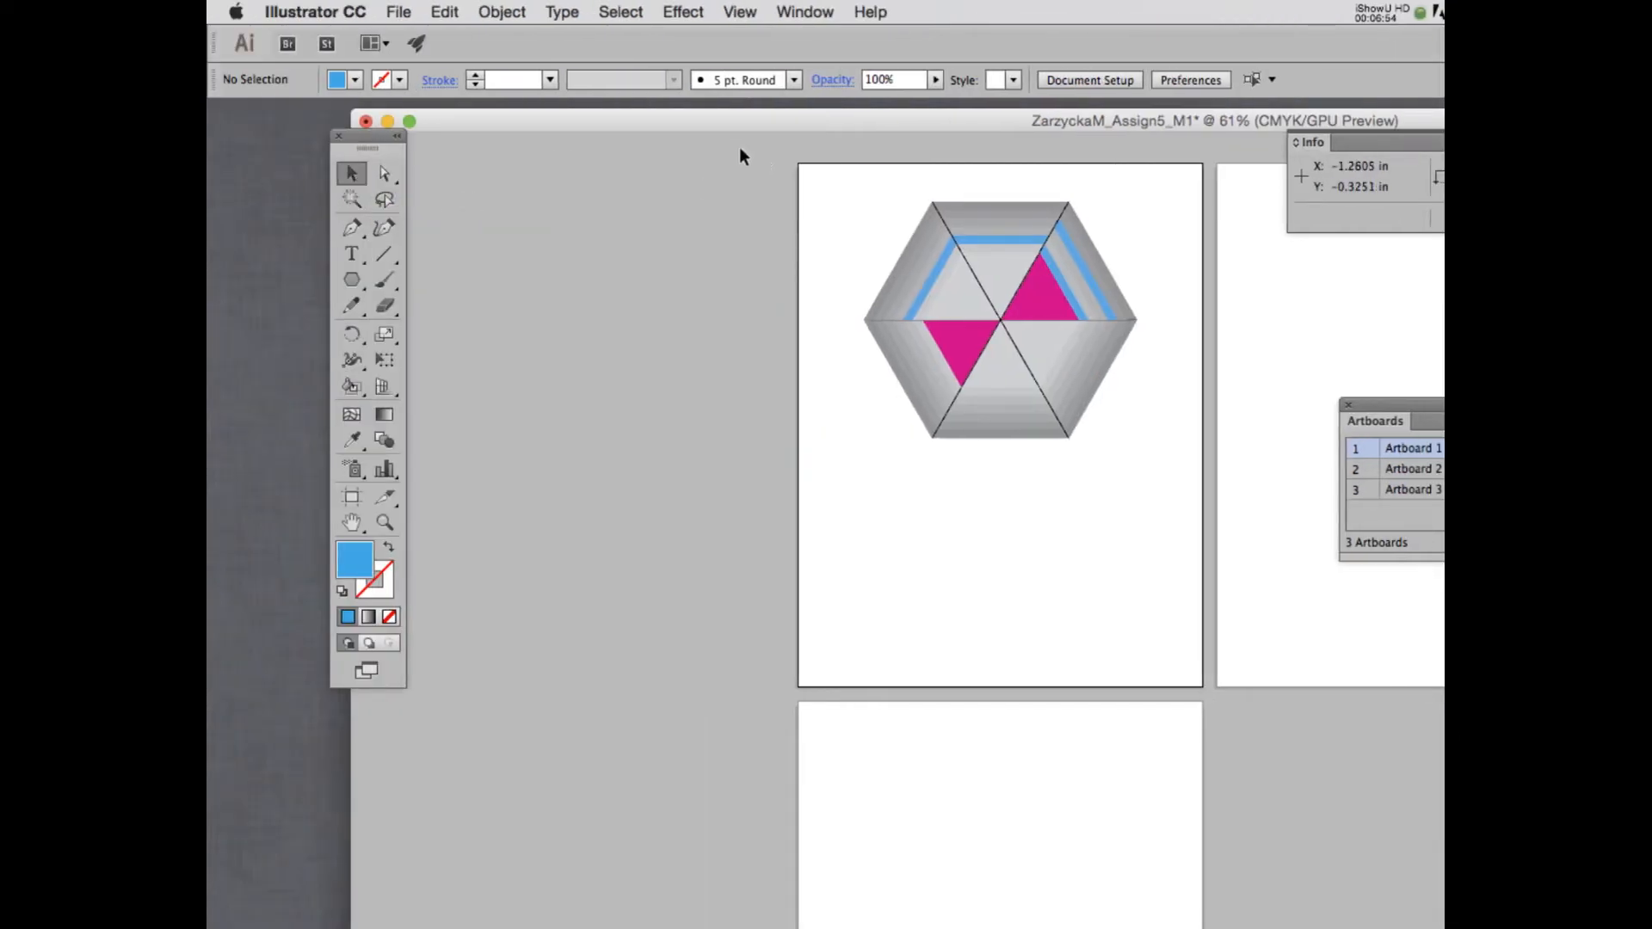
{"action": "mouse_move", "coordinate": [841, 171]}
{"action": "left_mouse_down"}
{"action": "mouse_move", "coordinate": [1097, 353]}
{"action": "mouse_move", "coordinate": [1175, 495]}
{"action": "left_mouse_up"}
{"action": "key", "text": "Delete"}
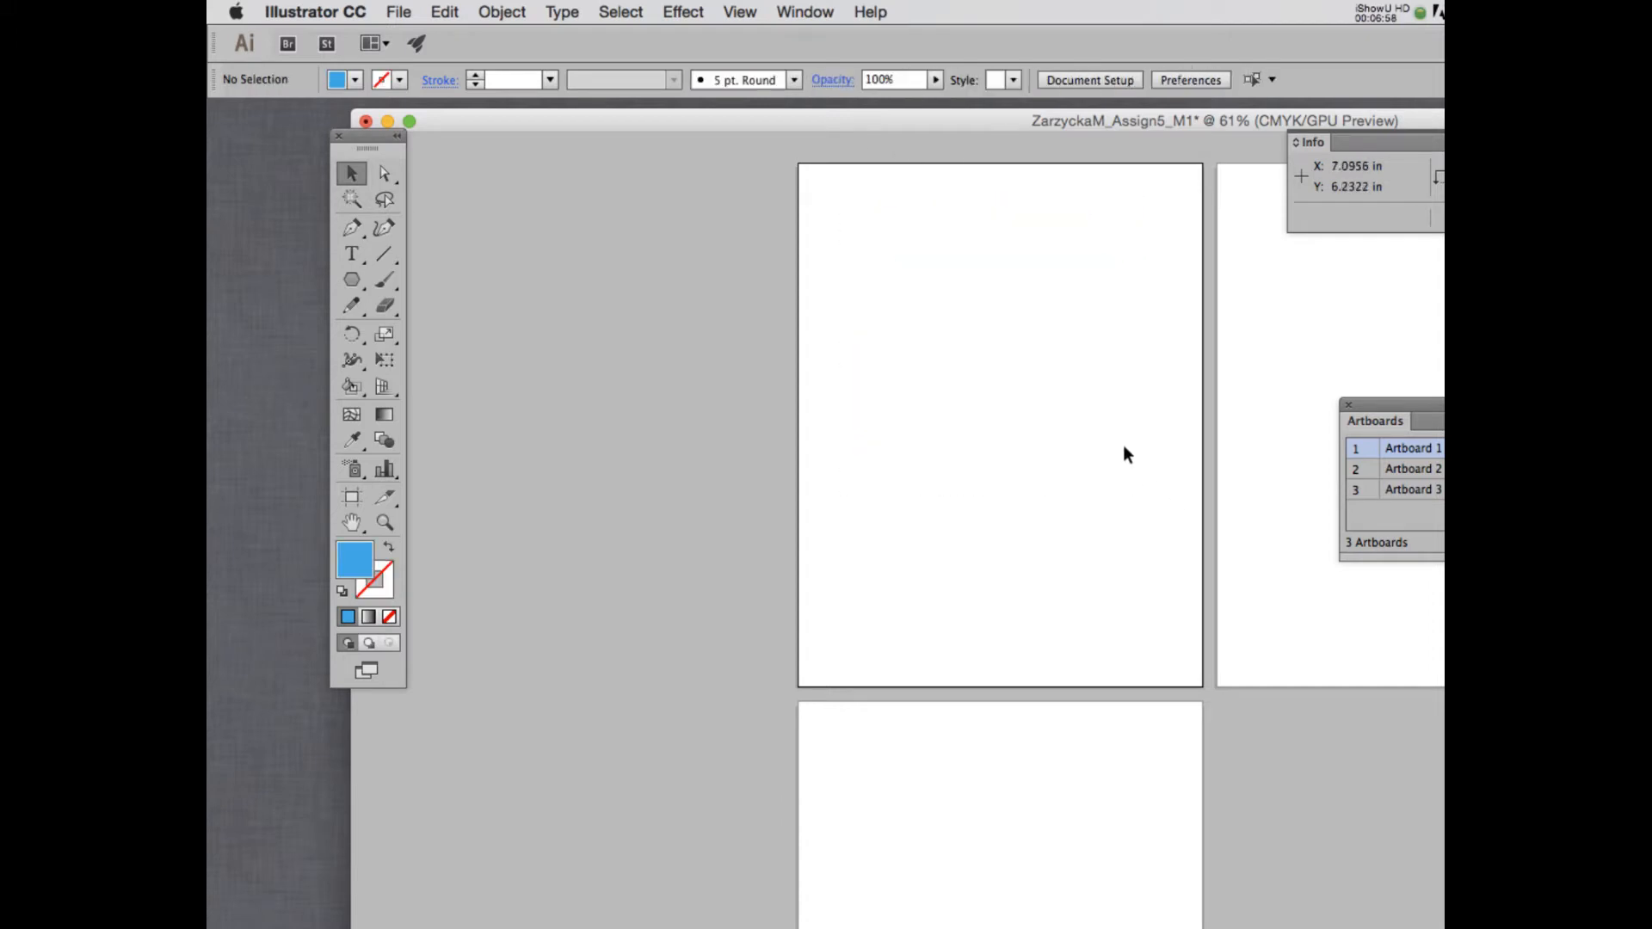
Step: Draw a five-pointed yellow star with no stroke near the top of the first artboard
{"action": "left_click_drag", "start_coordinate": [944, 128], "coordinate": [889, 129]}
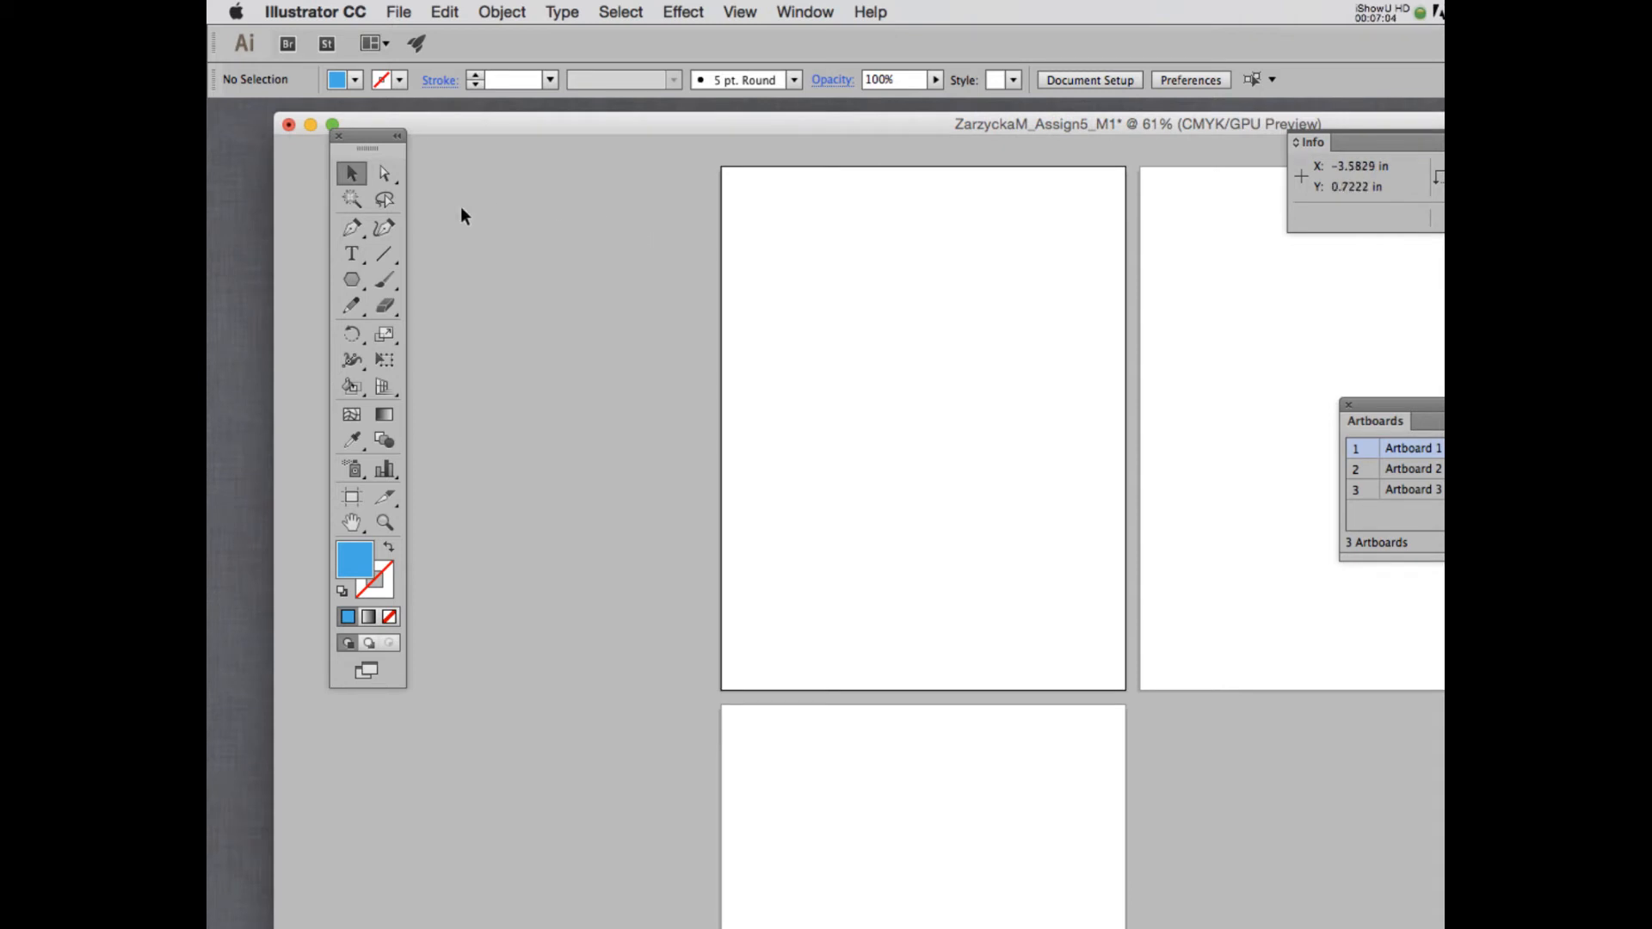
{"action": "left_click", "coordinate": [353, 279]}
{"action": "left_click_drag", "start_coordinate": [356, 281], "coordinate": [468, 378]}
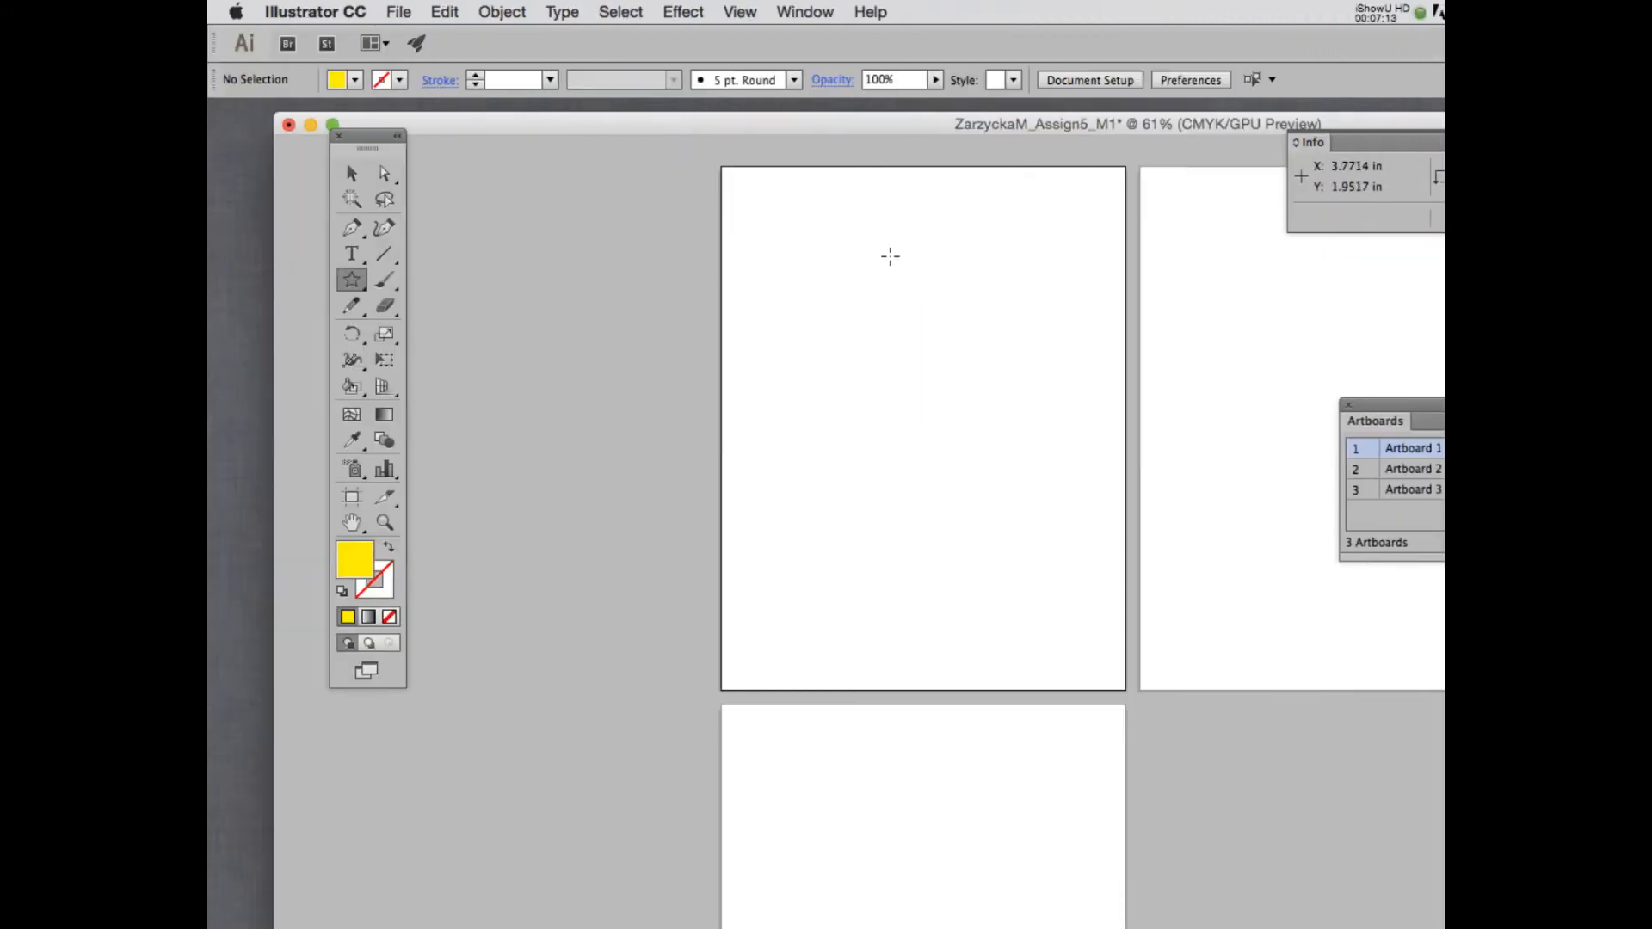
{"action": "left_click_drag", "start_coordinate": [890, 255], "coordinate": [938, 326]}
{"action": "left_click", "coordinate": [351, 175]}
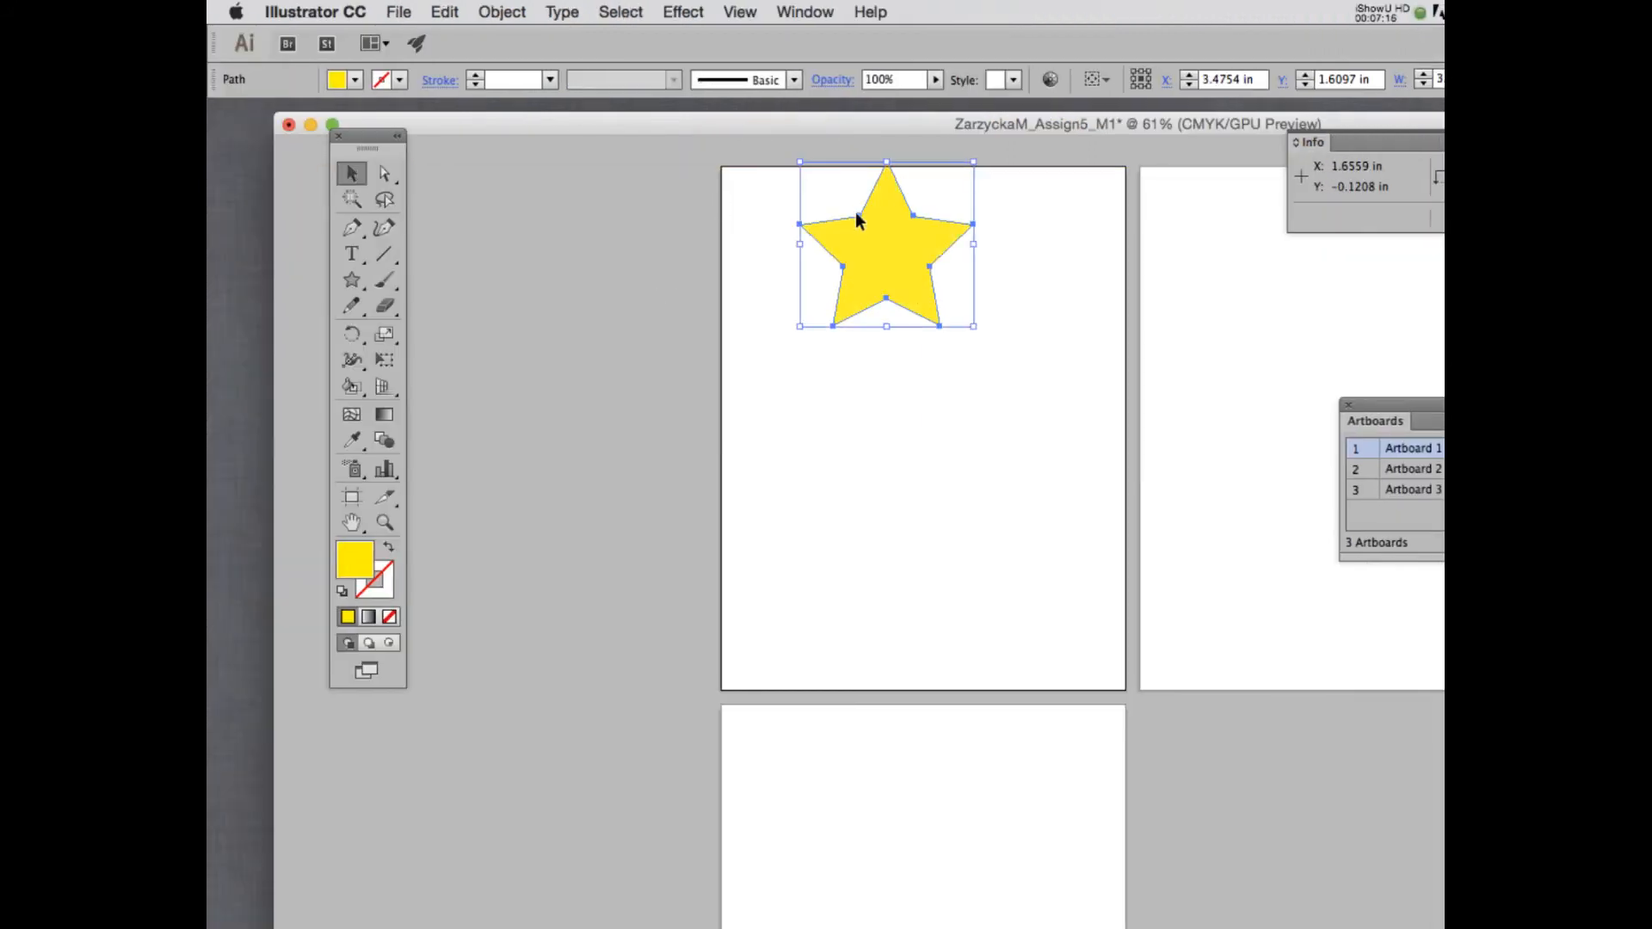
Step: Move the star fully inside the first artboard, centered at about X 3.68 in and Y 2.36 in, and deselect it
{"action": "left_click_drag", "start_coordinate": [858, 221], "coordinate": [873, 265]}
{"action": "left_click", "coordinate": [1070, 282]}
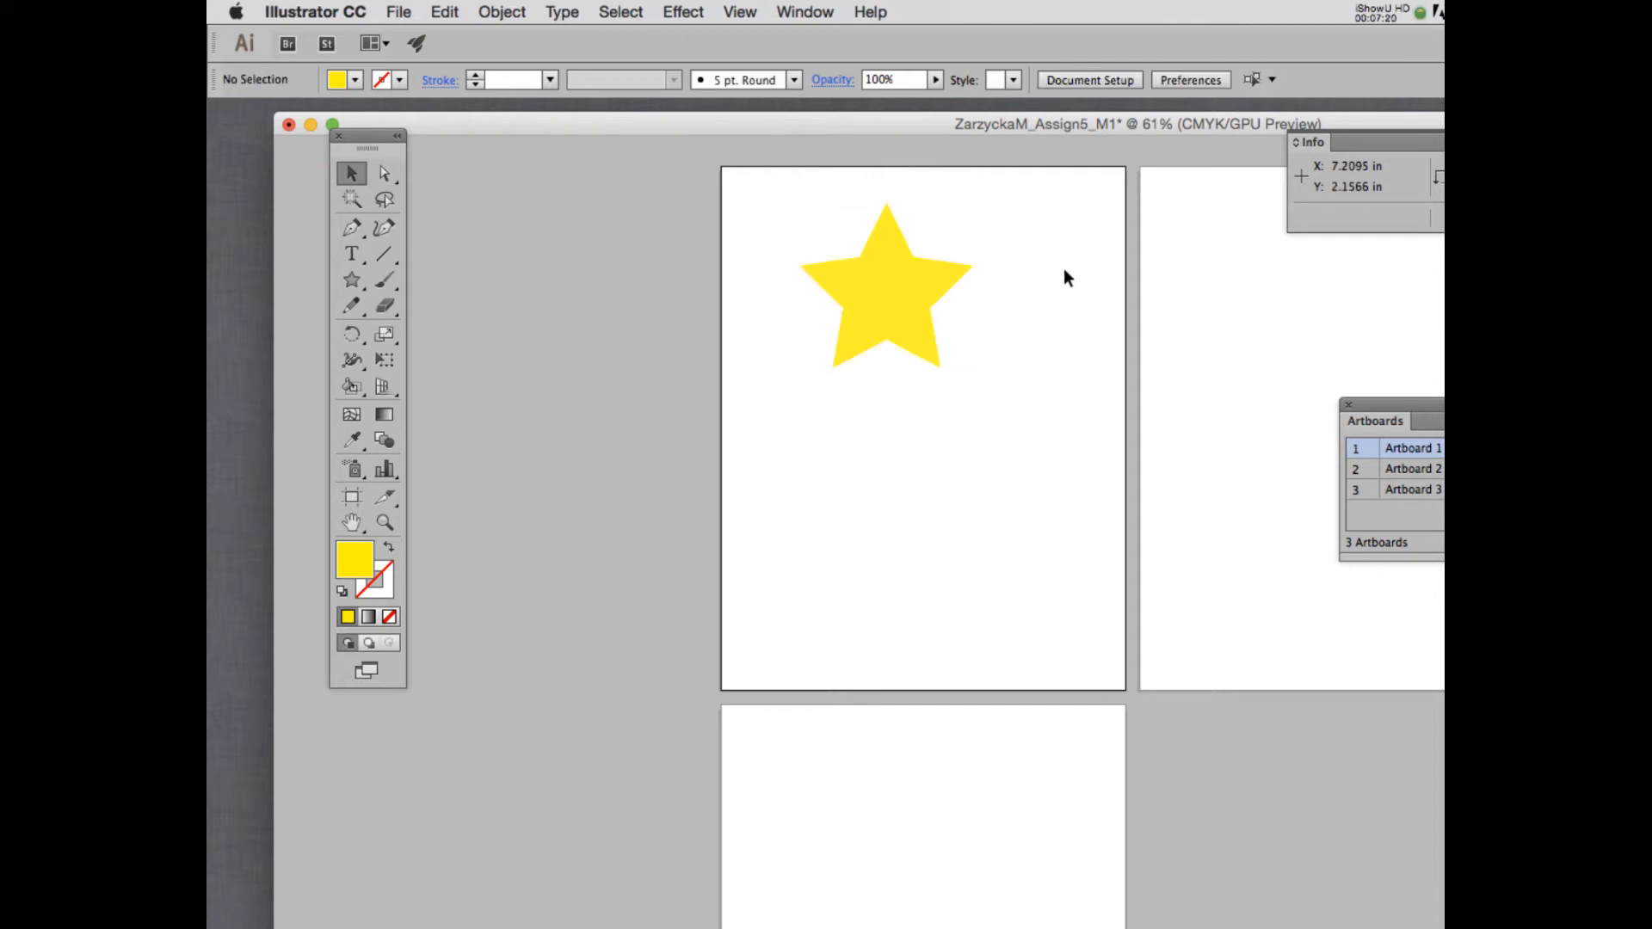
{"action": "mouse_move", "coordinate": [881, 296]}
{"action": "left_mouse_down"}
{"action": "mouse_move", "coordinate": [888, 321]}
{"action": "mouse_move", "coordinate": [891, 289]}
{"action": "left_mouse_up"}
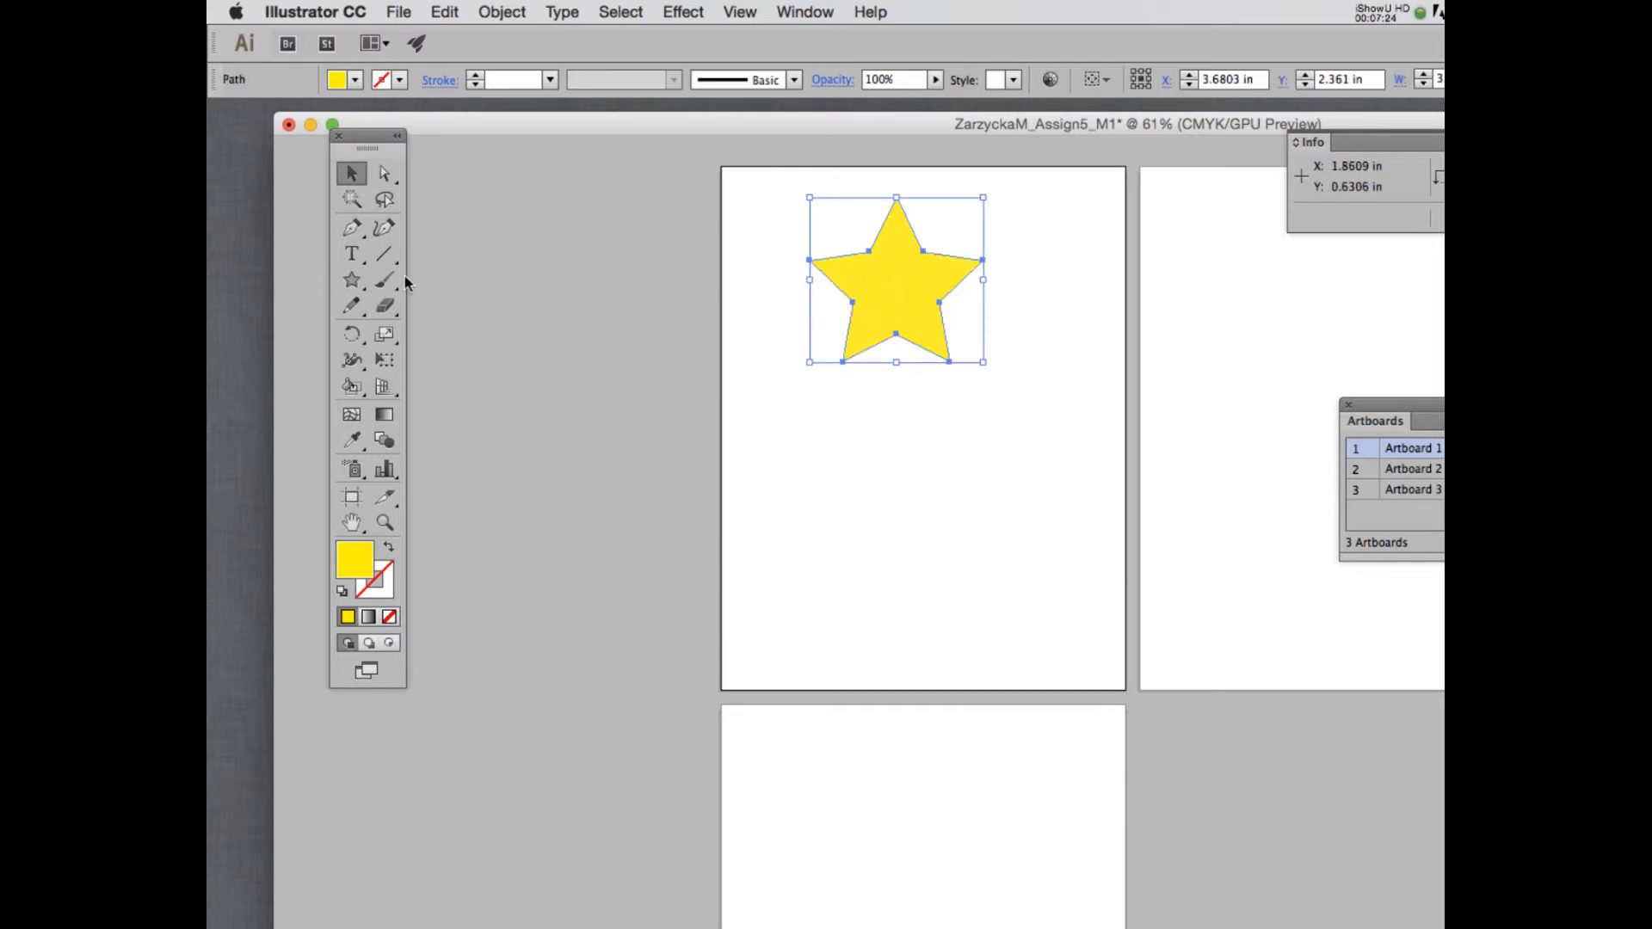
{"action": "left_click", "coordinate": [793, 394]}
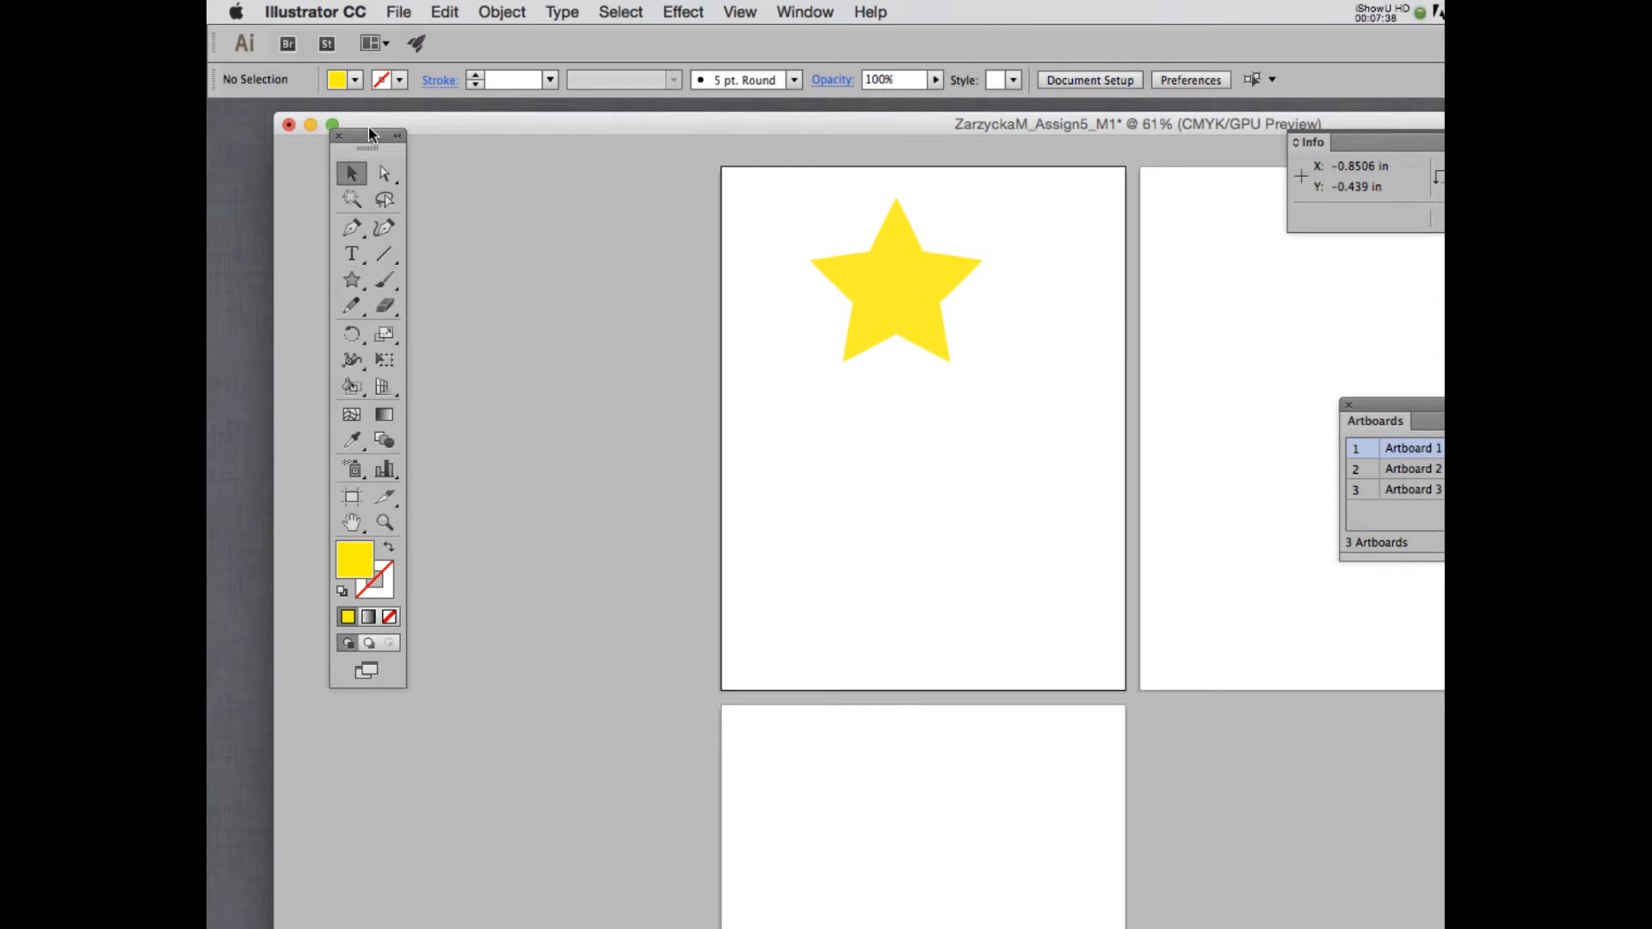
Step: Draw a purple circle about 4.03 in wide with no stroke over the star's lower points on the first artboard
{"action": "left_click", "coordinate": [353, 279]}
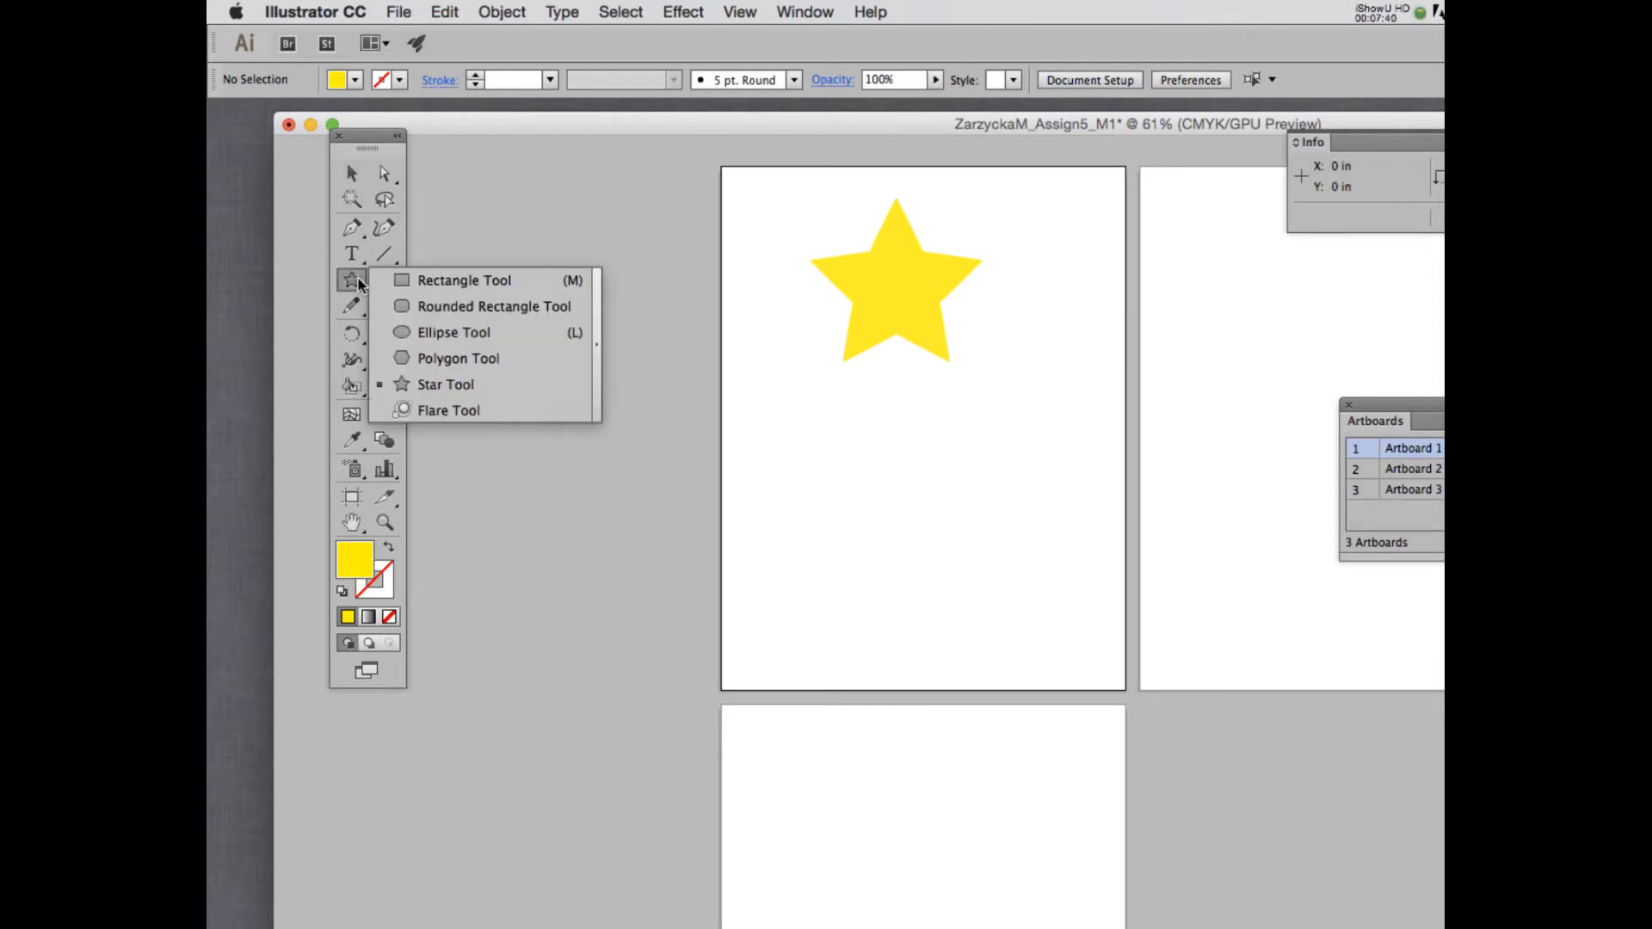
{"action": "left_click", "coordinate": [432, 335]}
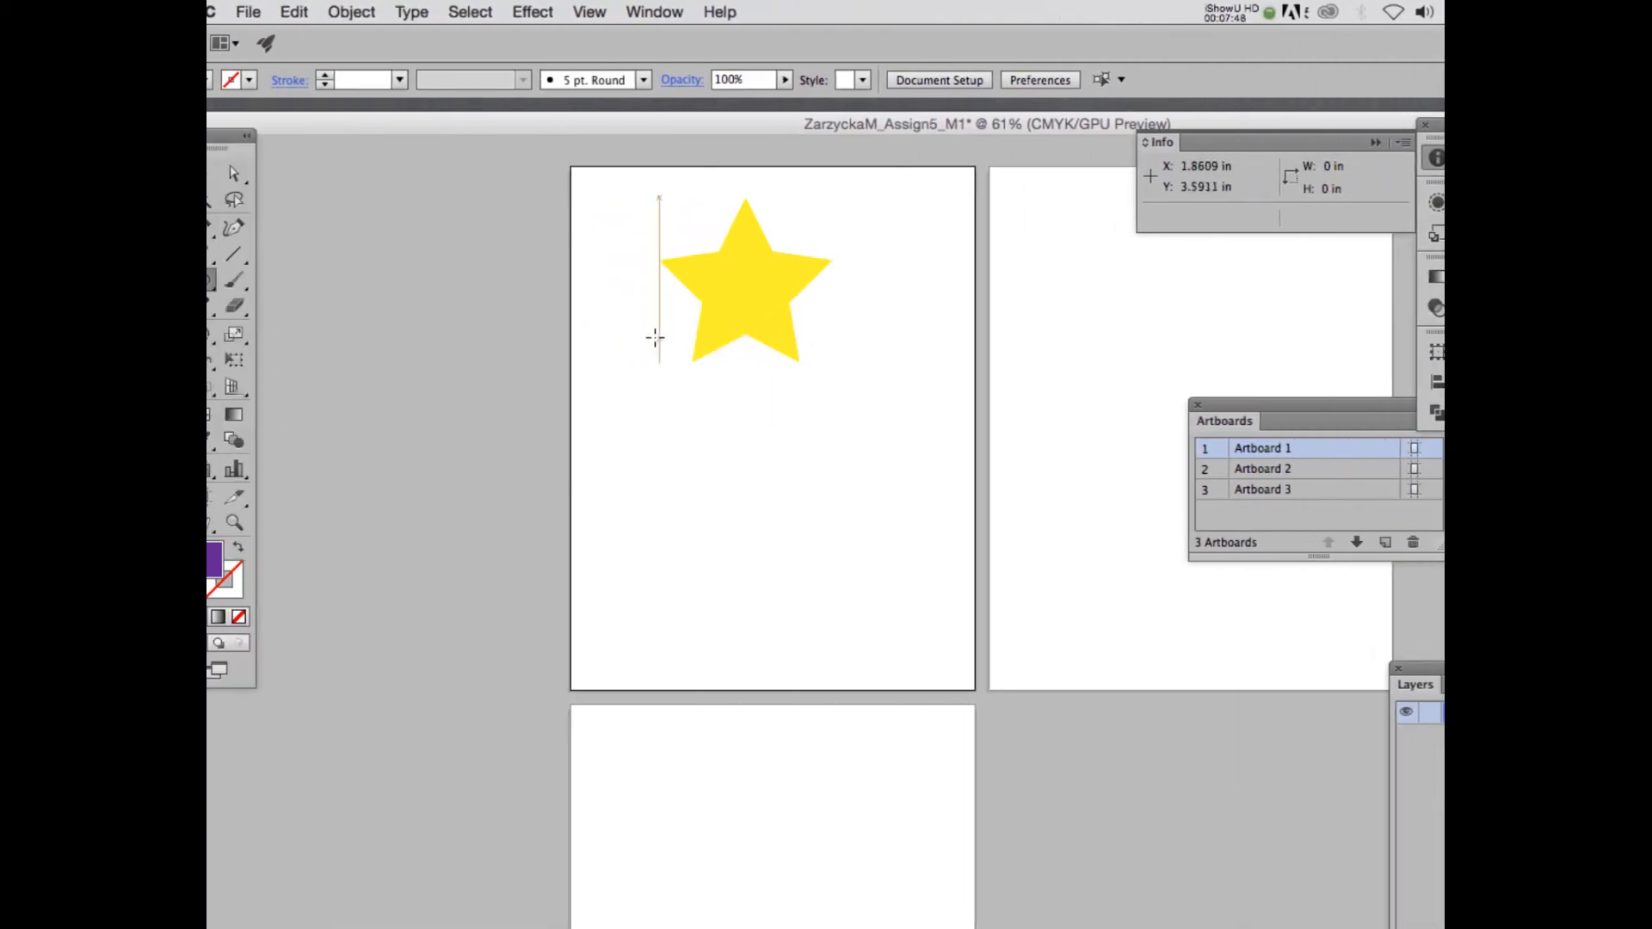
{"action": "left_click_drag", "start_coordinate": [370, 332], "coordinate": [581, 460]}
{"action": "left_click_drag", "start_coordinate": [859, 461], "coordinate": [840, 521]}
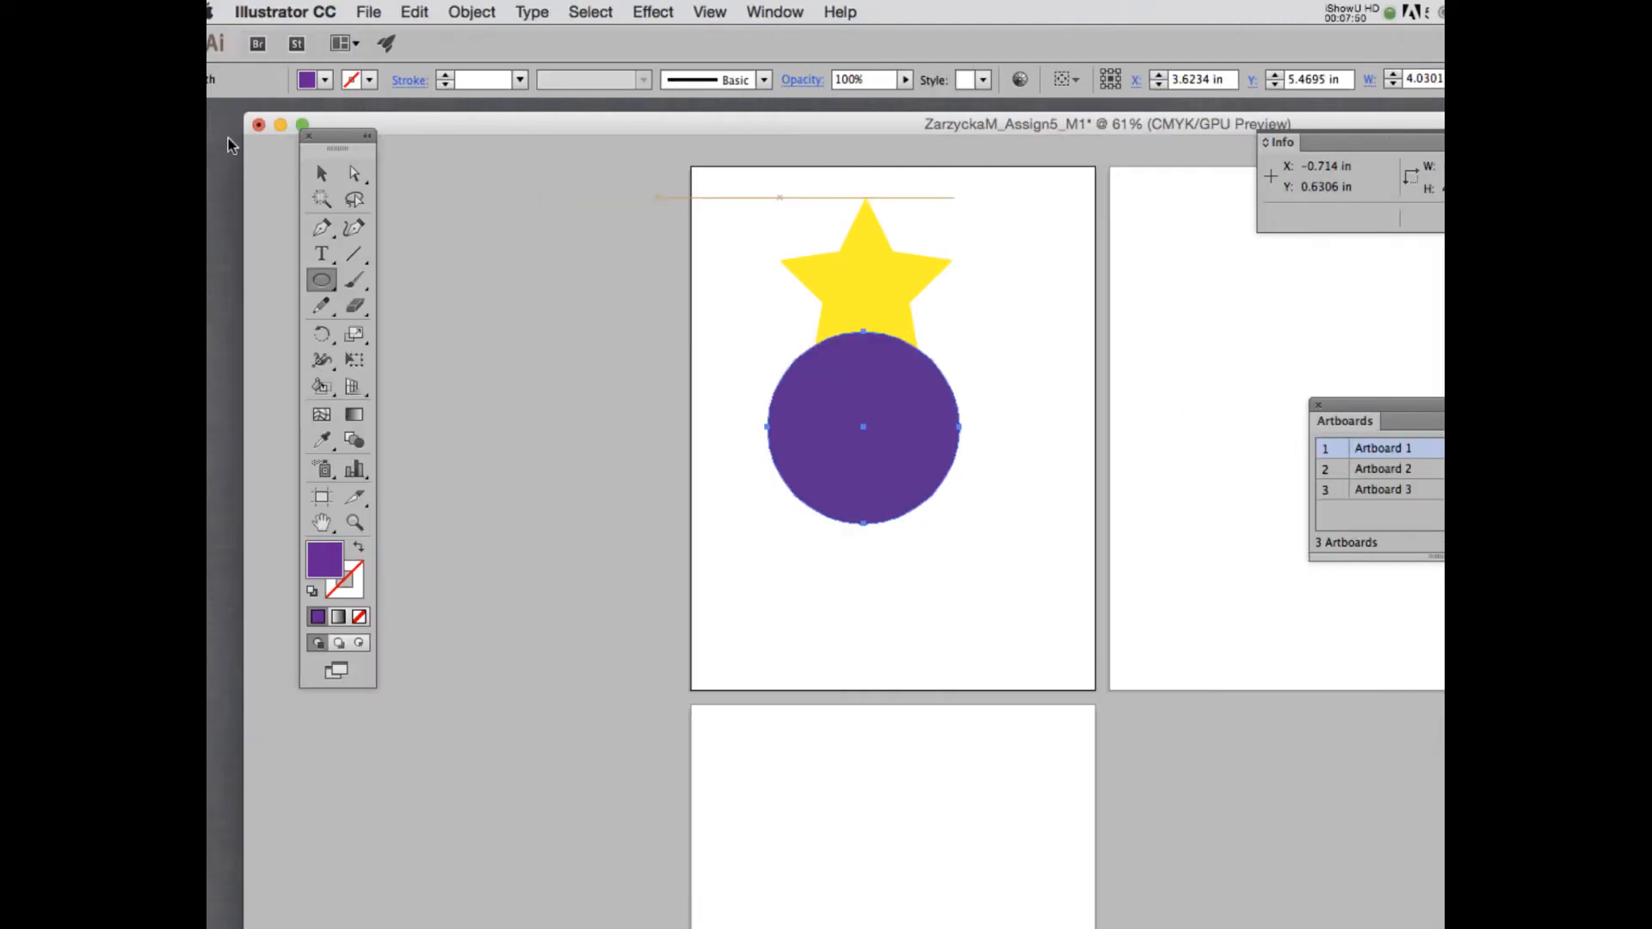
Step: Move the purple circle just below the star, centered at about X 3.68 in and Y 5.95 in, and deselect it
{"action": "left_click", "coordinate": [321, 173]}
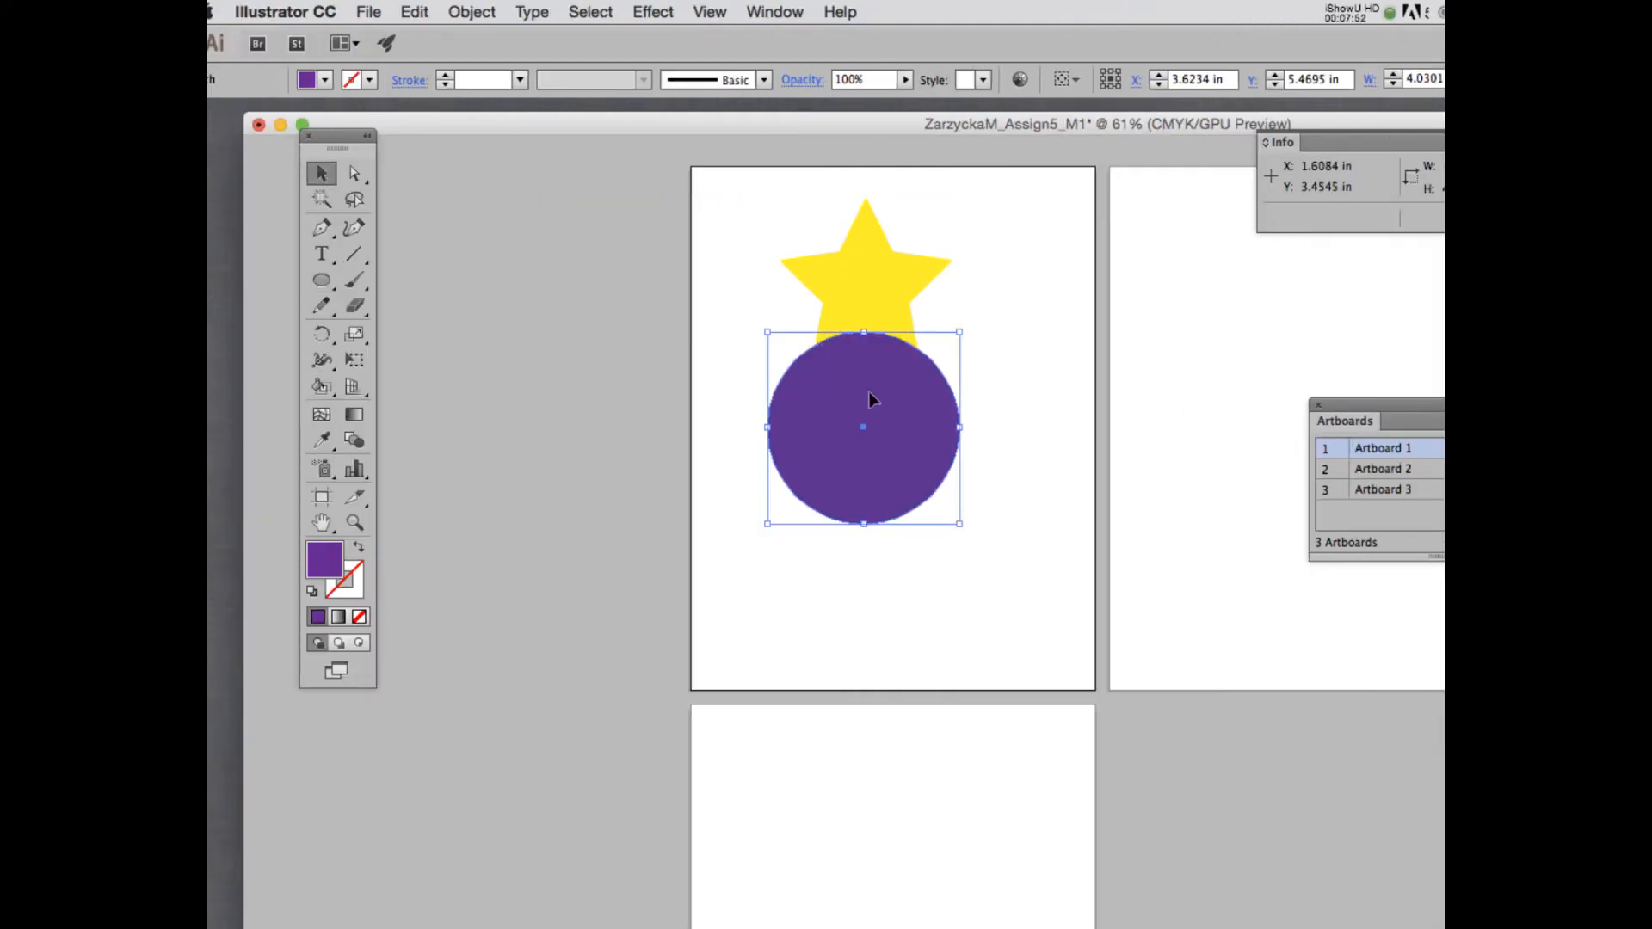
{"action": "mouse_move", "coordinate": [870, 392]}
{"action": "left_mouse_down"}
{"action": "mouse_move", "coordinate": [1014, 288]}
{"action": "mouse_move", "coordinate": [978, 368]}
{"action": "mouse_move", "coordinate": [871, 415]}
{"action": "left_mouse_up"}
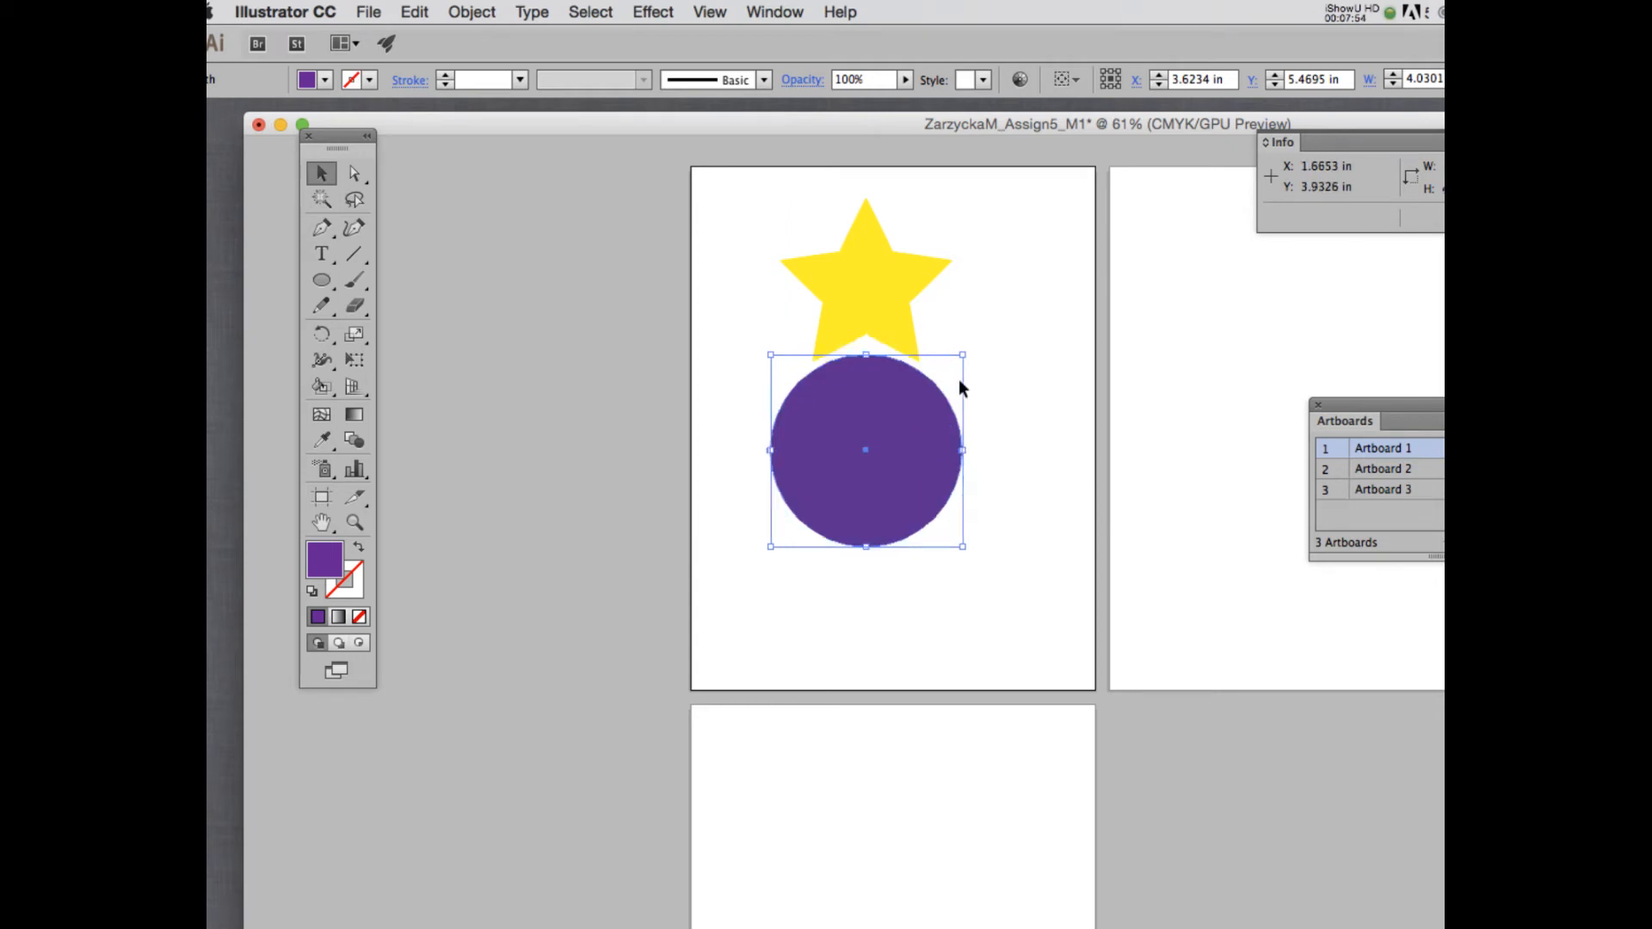
{"action": "left_click", "coordinate": [991, 365]}
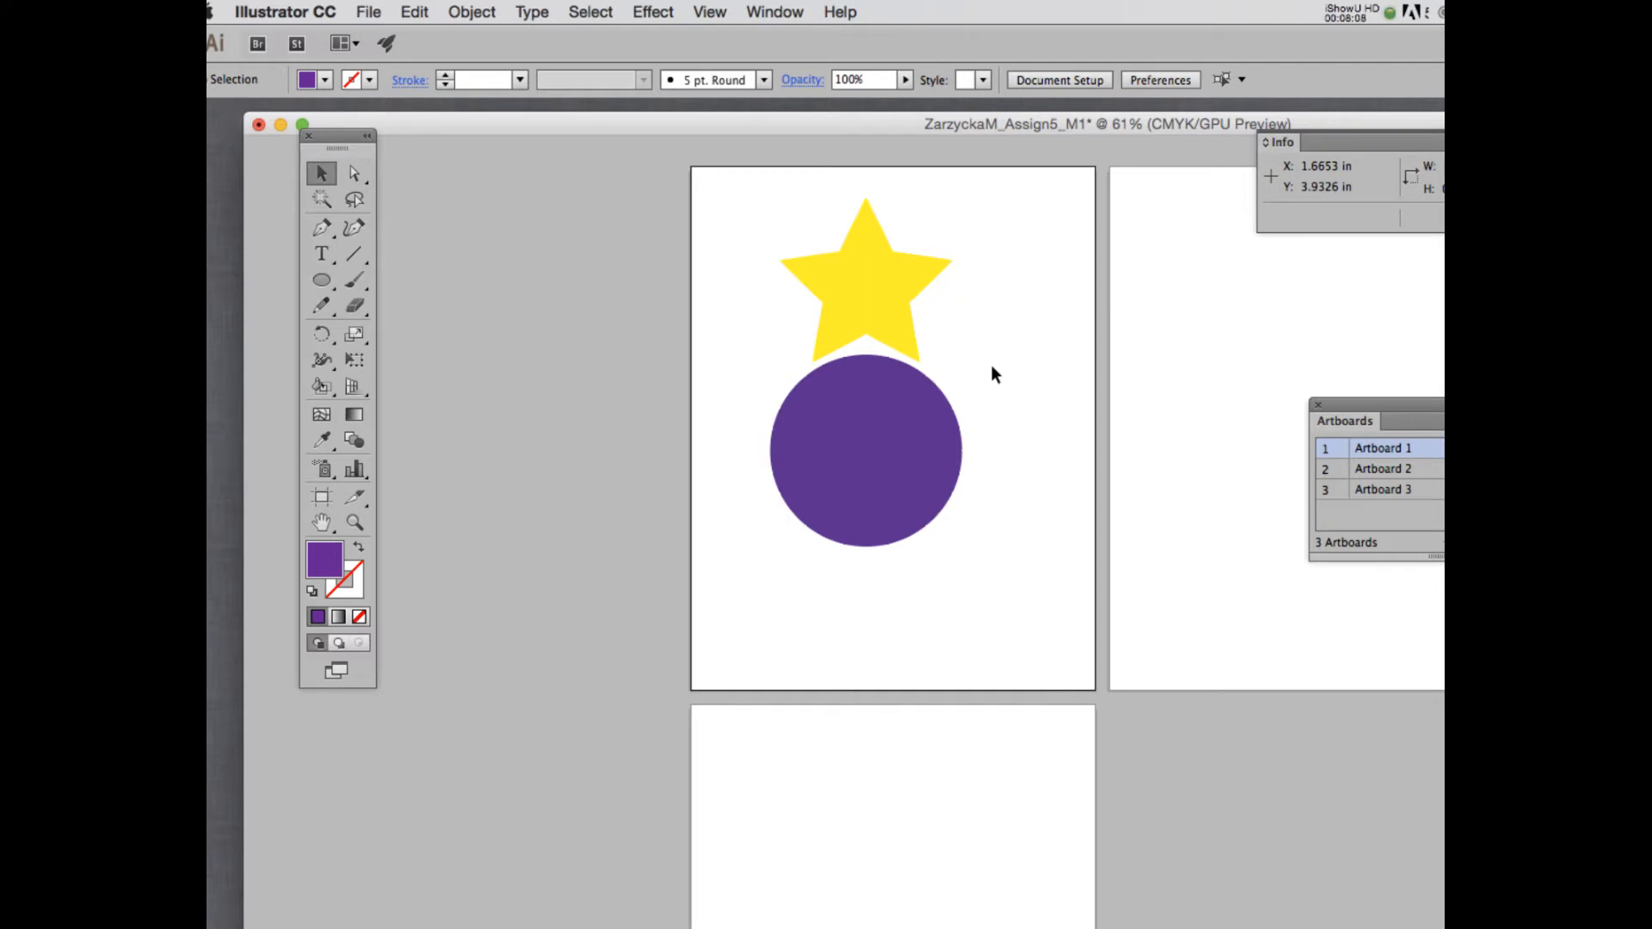
Step: Set the blend options for the star and circle to Specified Steps with 8 steps
{"action": "left_click_drag", "start_coordinate": [1037, 563], "coordinate": [762, 225]}
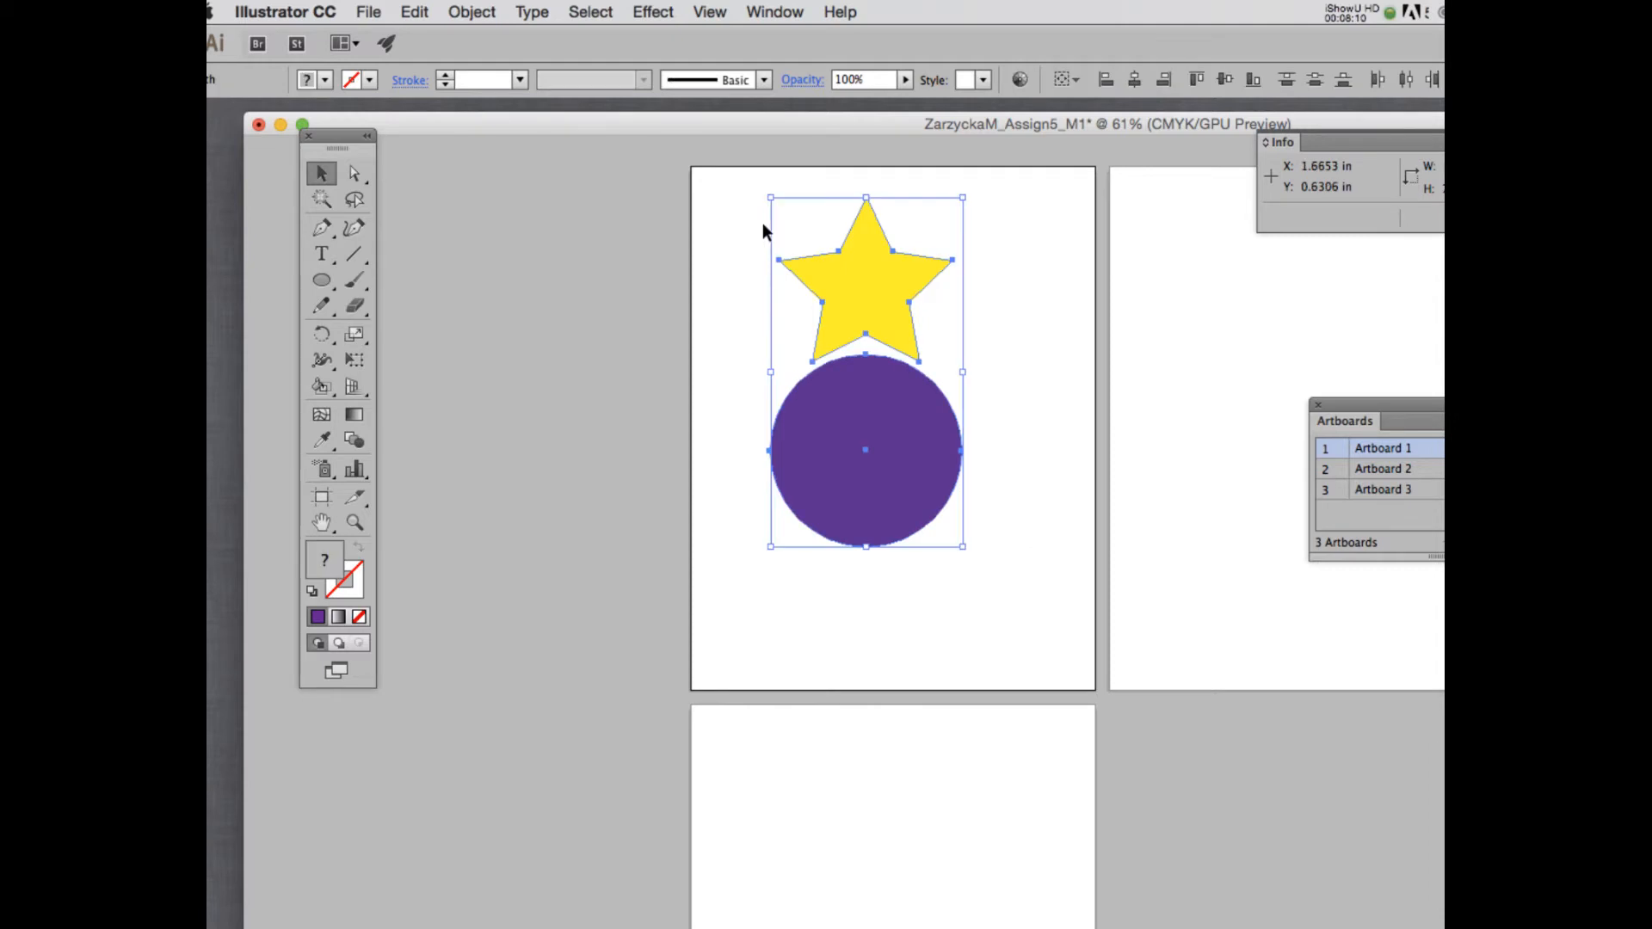
{"action": "left_click", "coordinate": [471, 11]}
{"action": "mouse_move", "coordinate": [599, 492]}
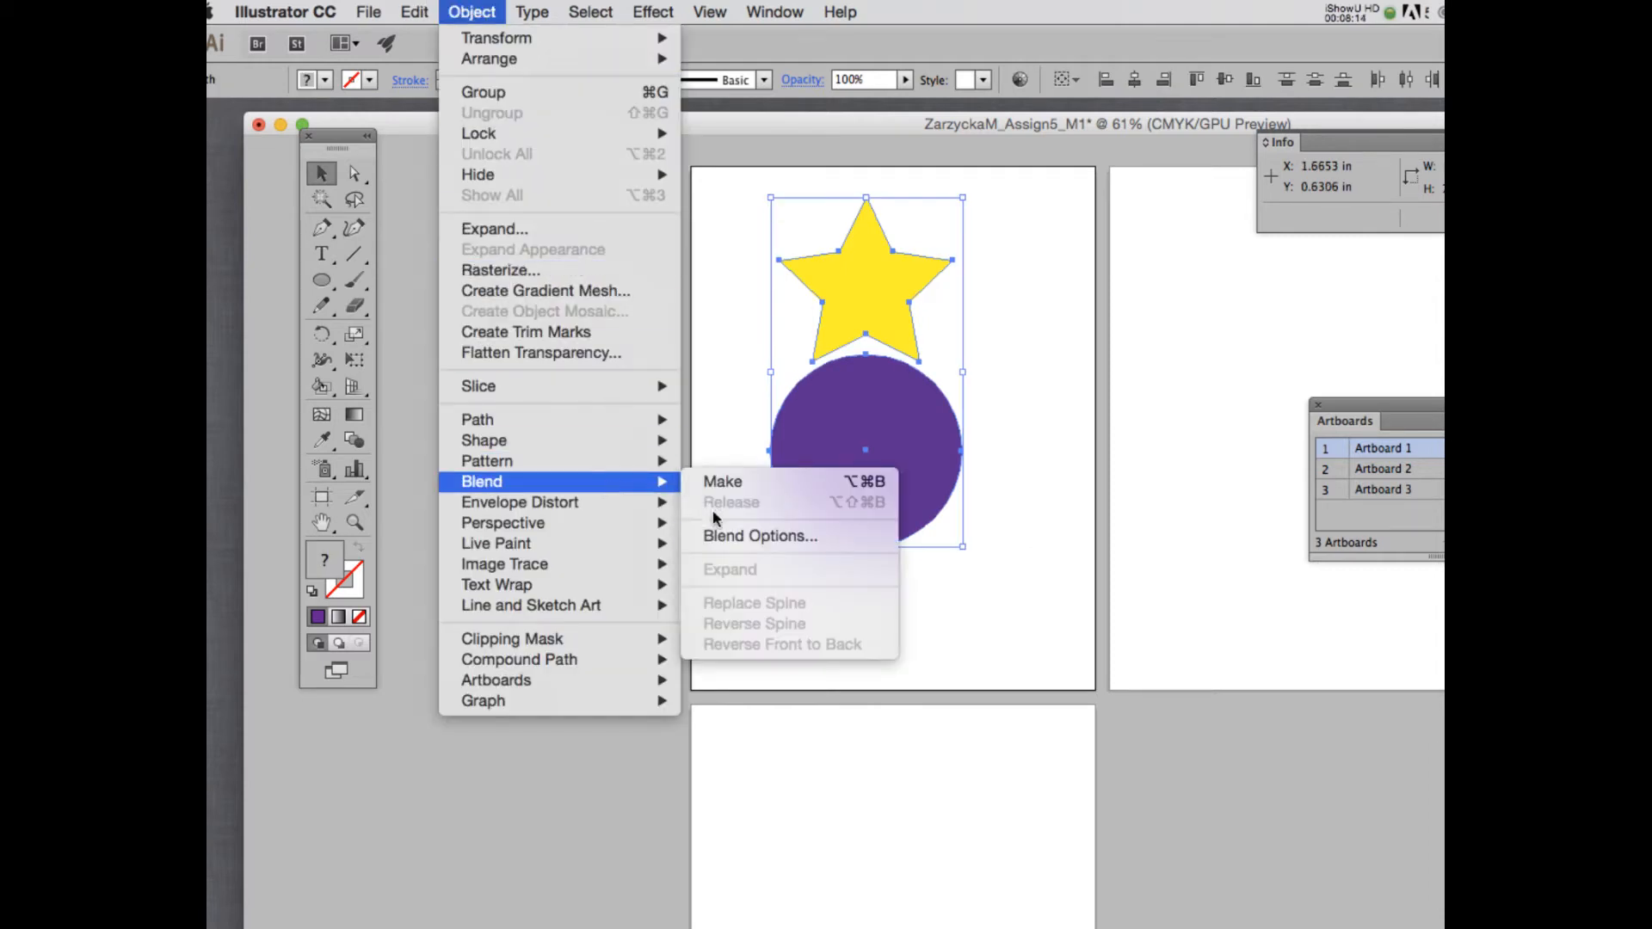
{"action": "left_click", "coordinate": [731, 535]}
{"action": "left_click_drag", "start_coordinate": [719, 240], "coordinate": [625, 257]}
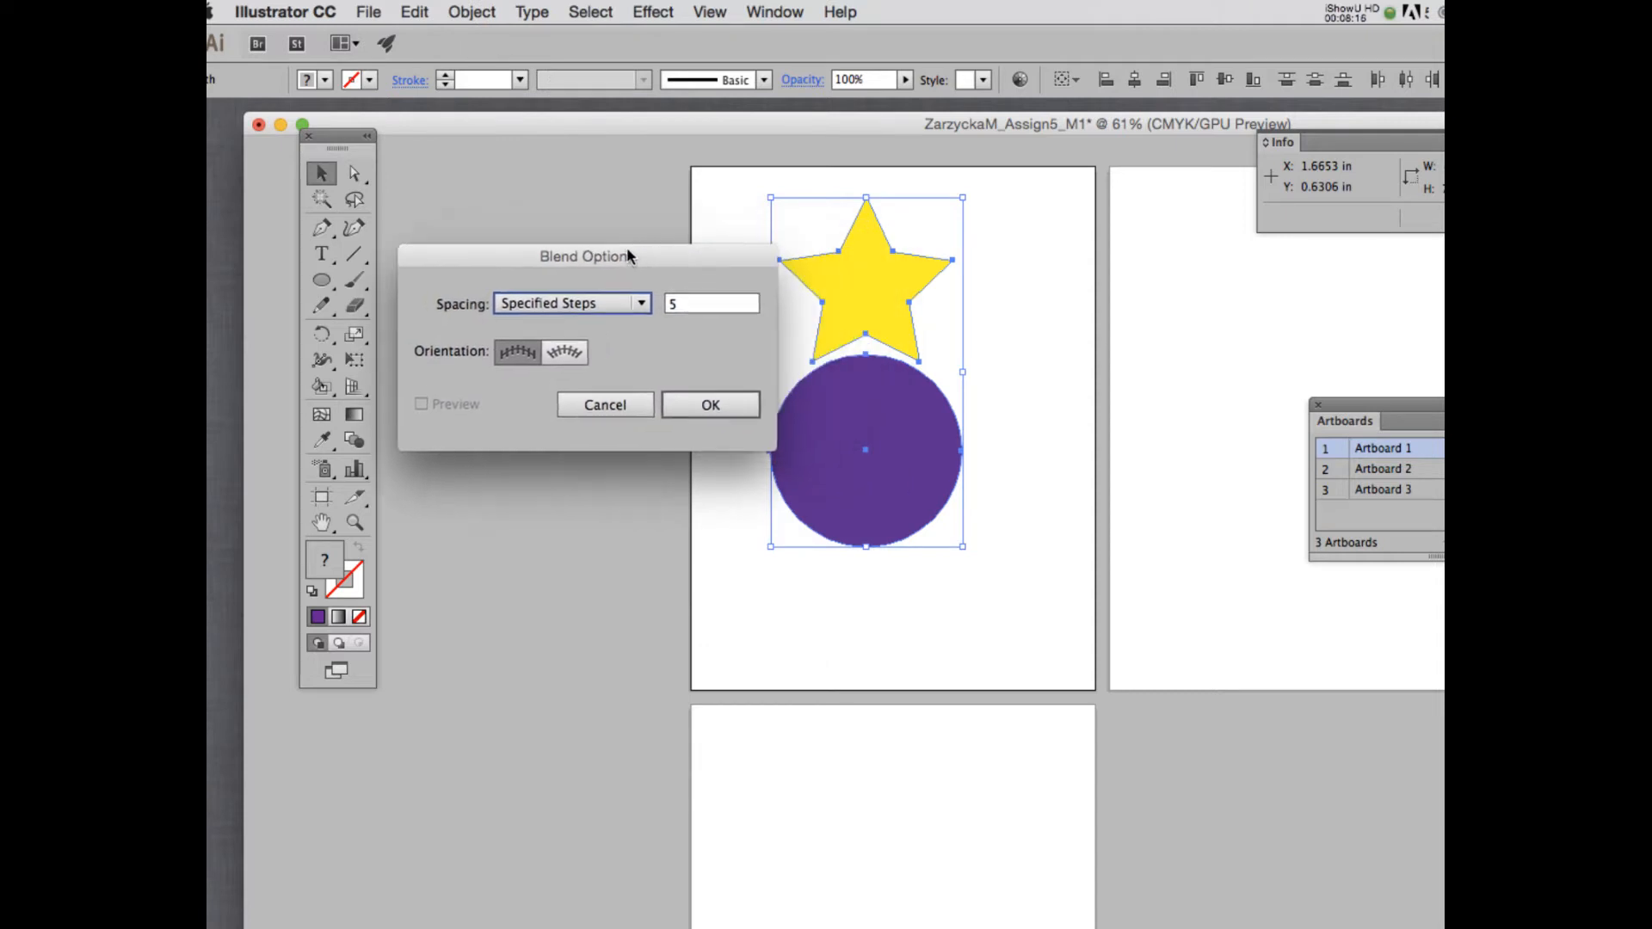
{"action": "left_click", "coordinate": [580, 303]}
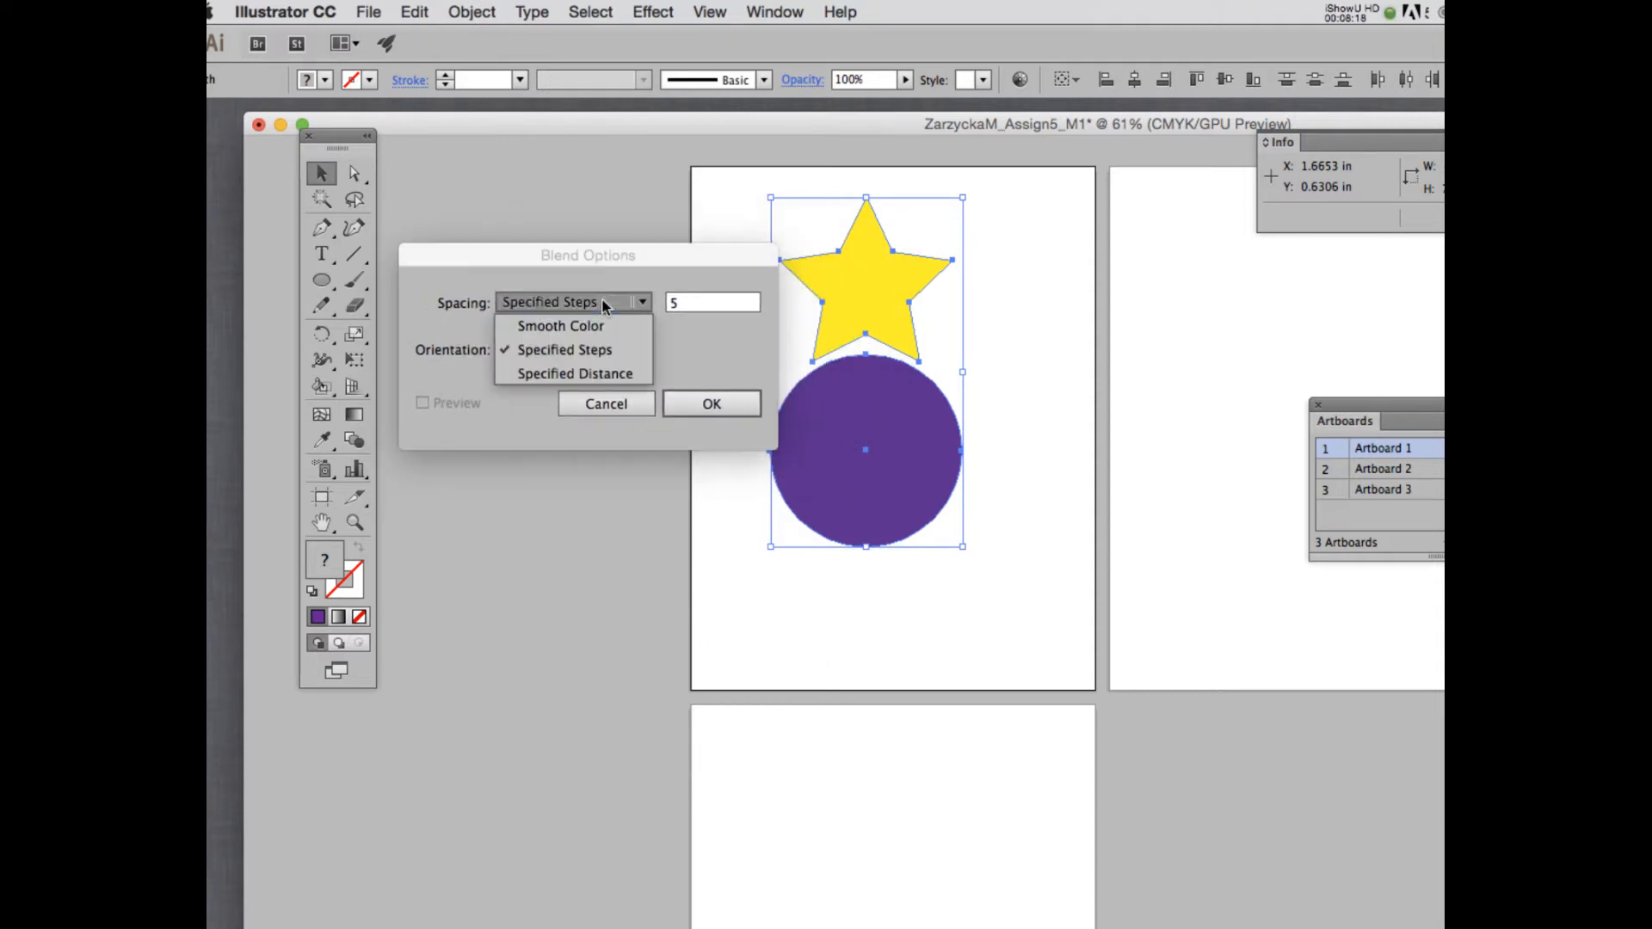
{"action": "left_click", "coordinate": [576, 373]}
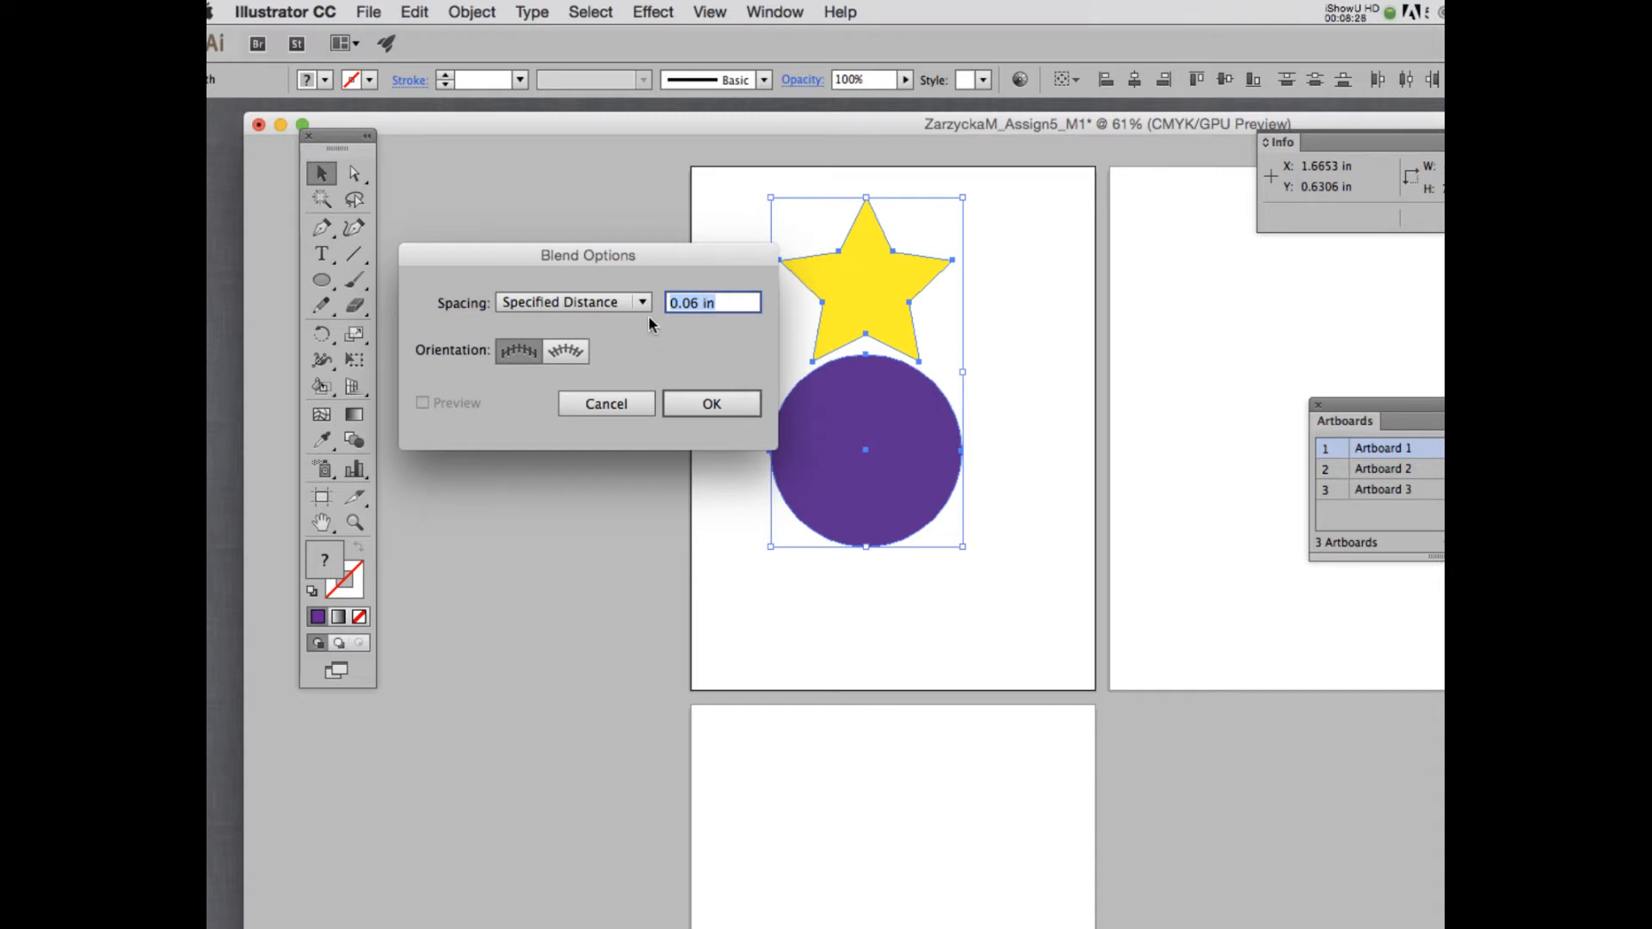
{"action": "left_click", "coordinate": [606, 301]}
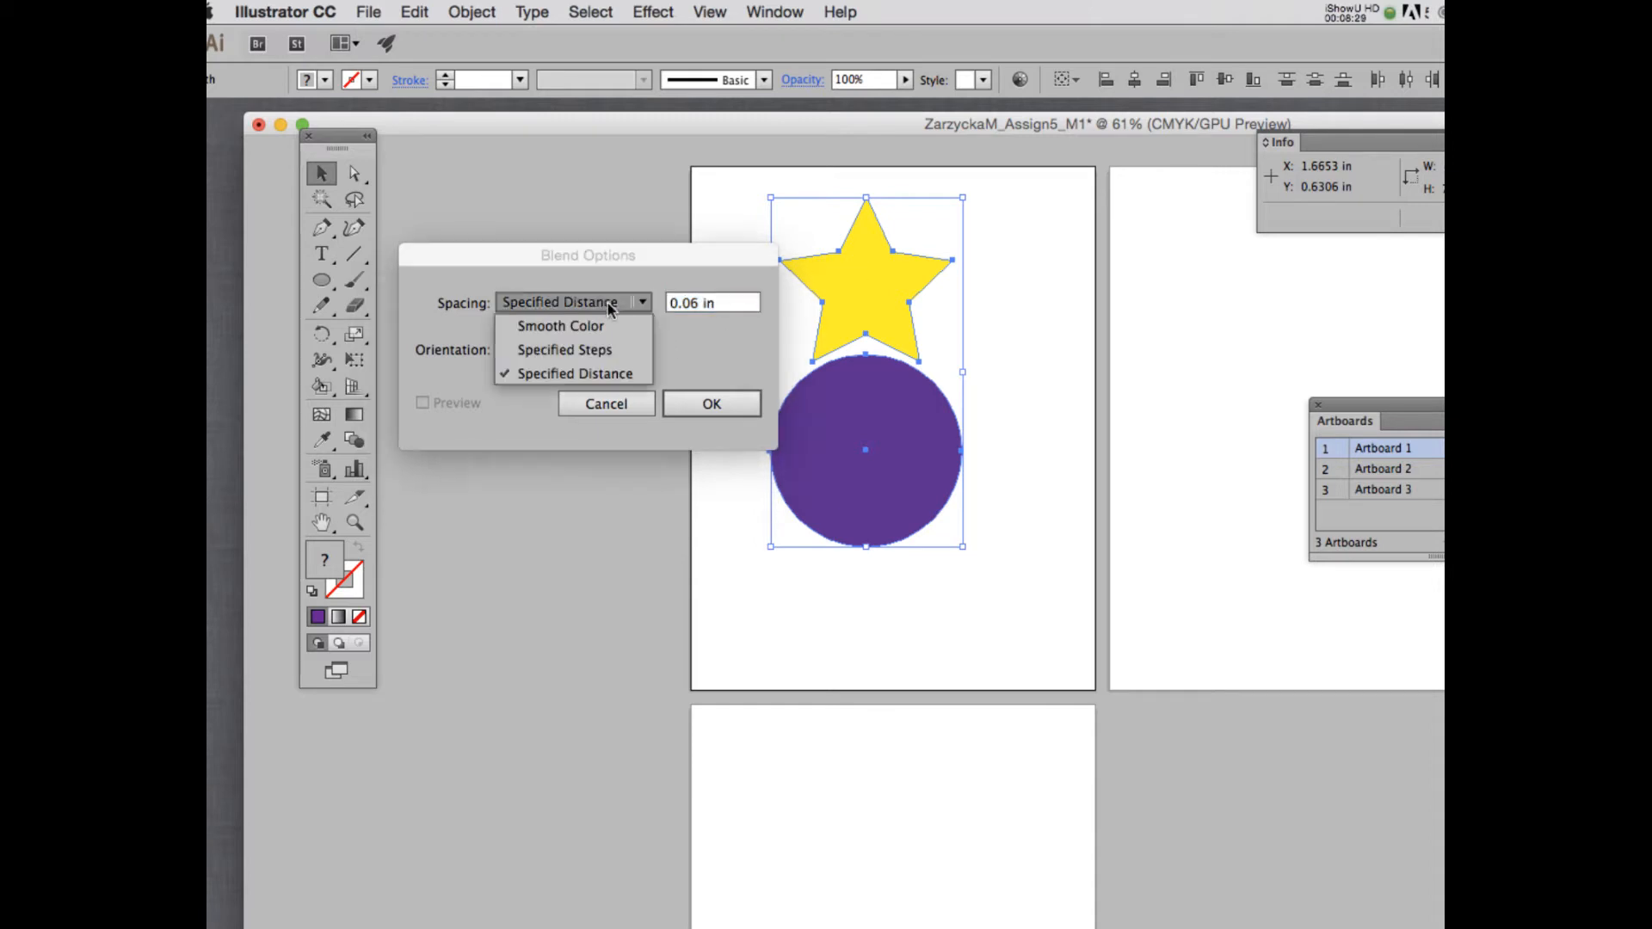
{"action": "left_click", "coordinate": [614, 350]}
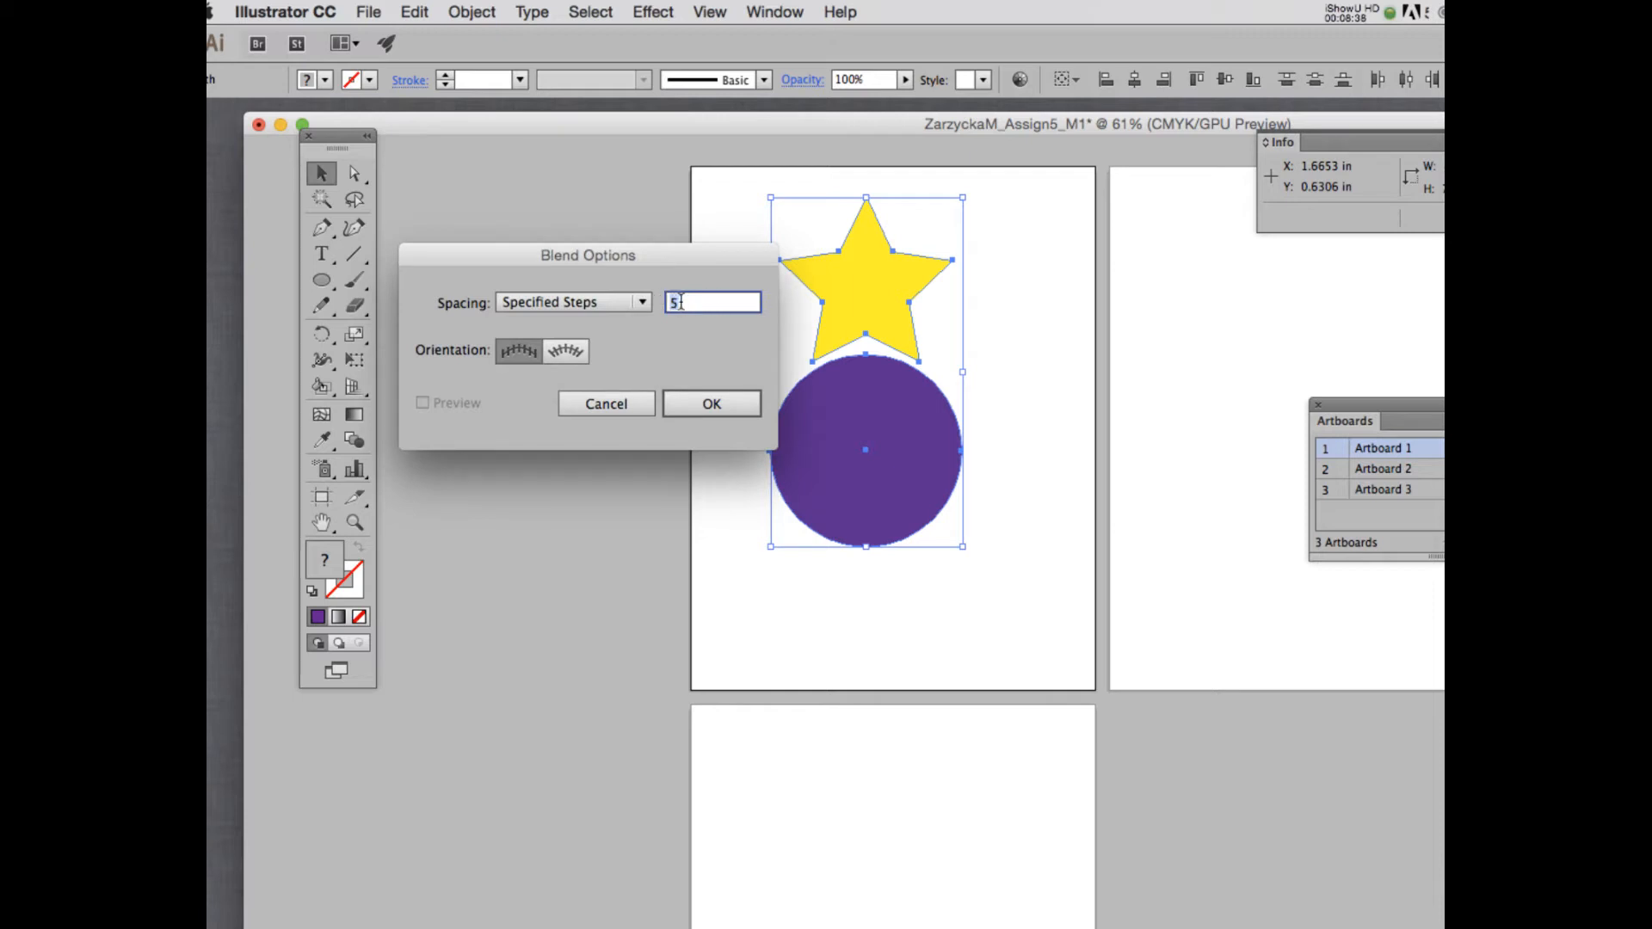
{"action": "type", "text": "8"}
{"action": "left_click", "coordinate": [713, 404]}
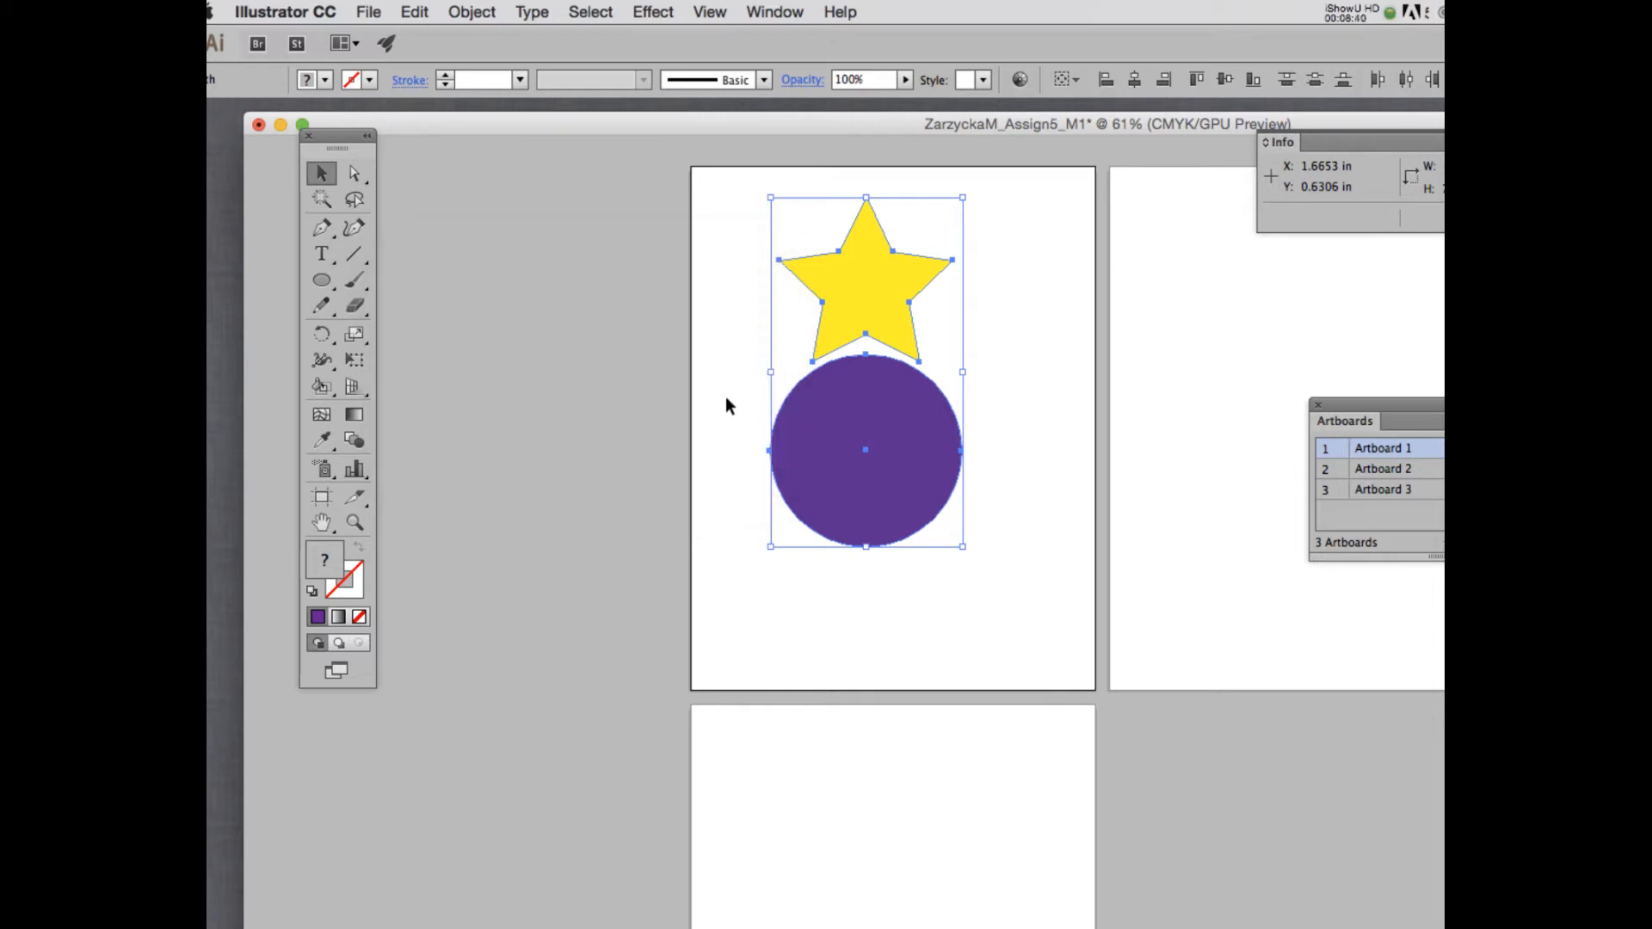
{"action": "left_click", "coordinate": [757, 386]}
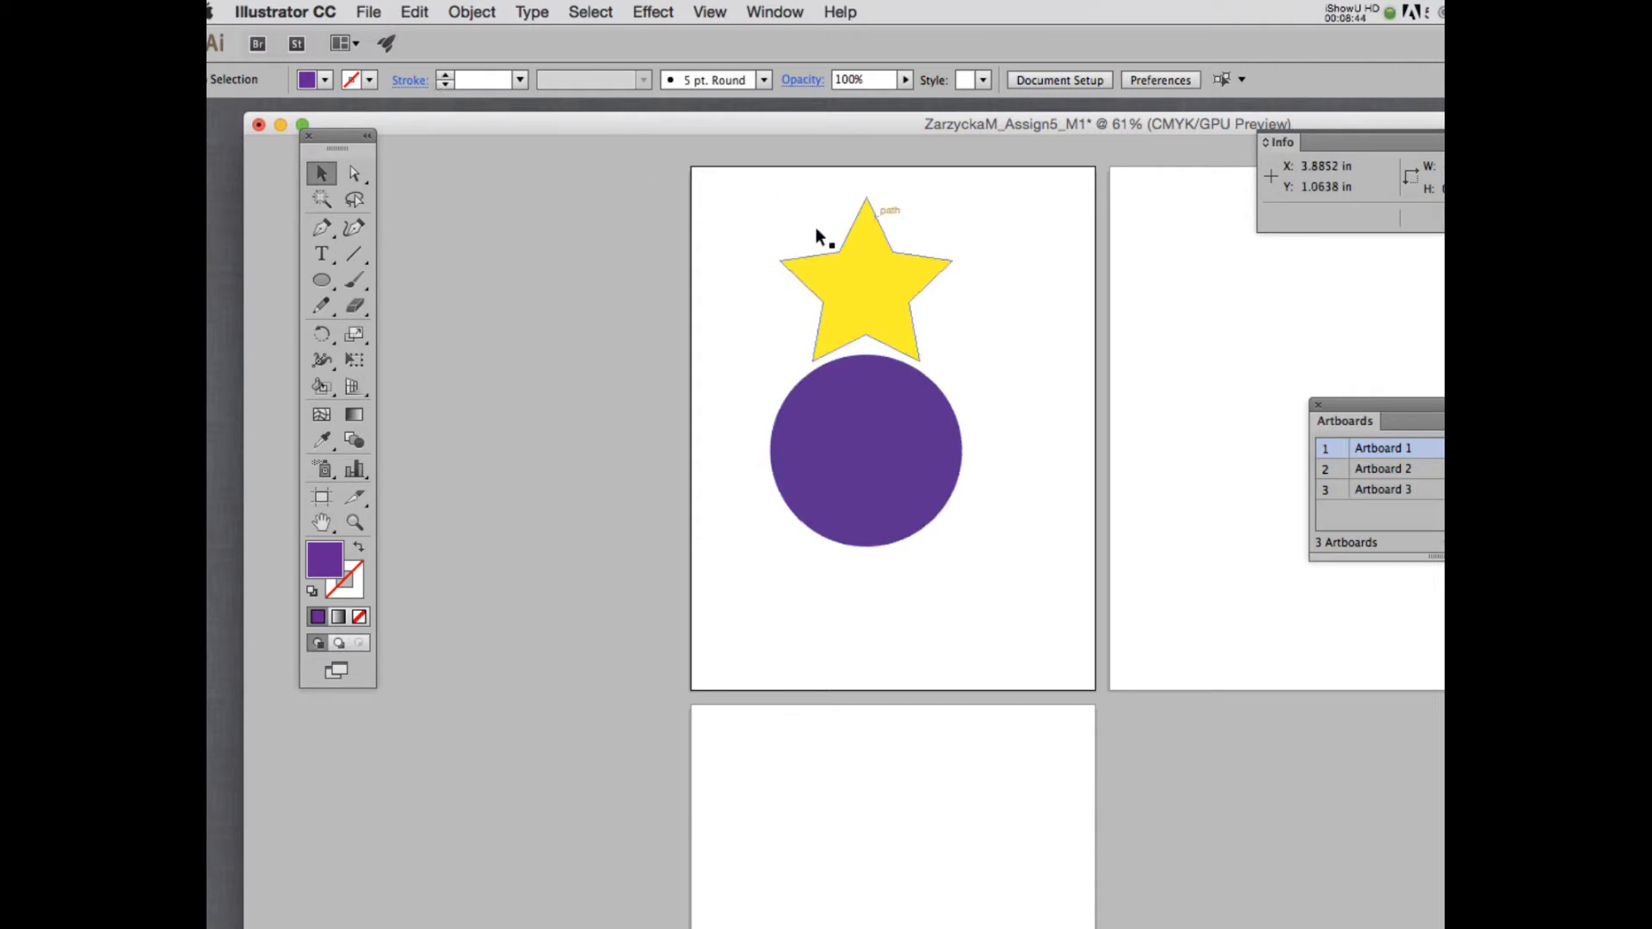
Step: Try blending the yellow star with the purple circle in front, and undo the blend
{"action": "left_click_drag", "start_coordinate": [763, 210], "coordinate": [860, 465]}
{"action": "left_click", "coordinate": [472, 12]}
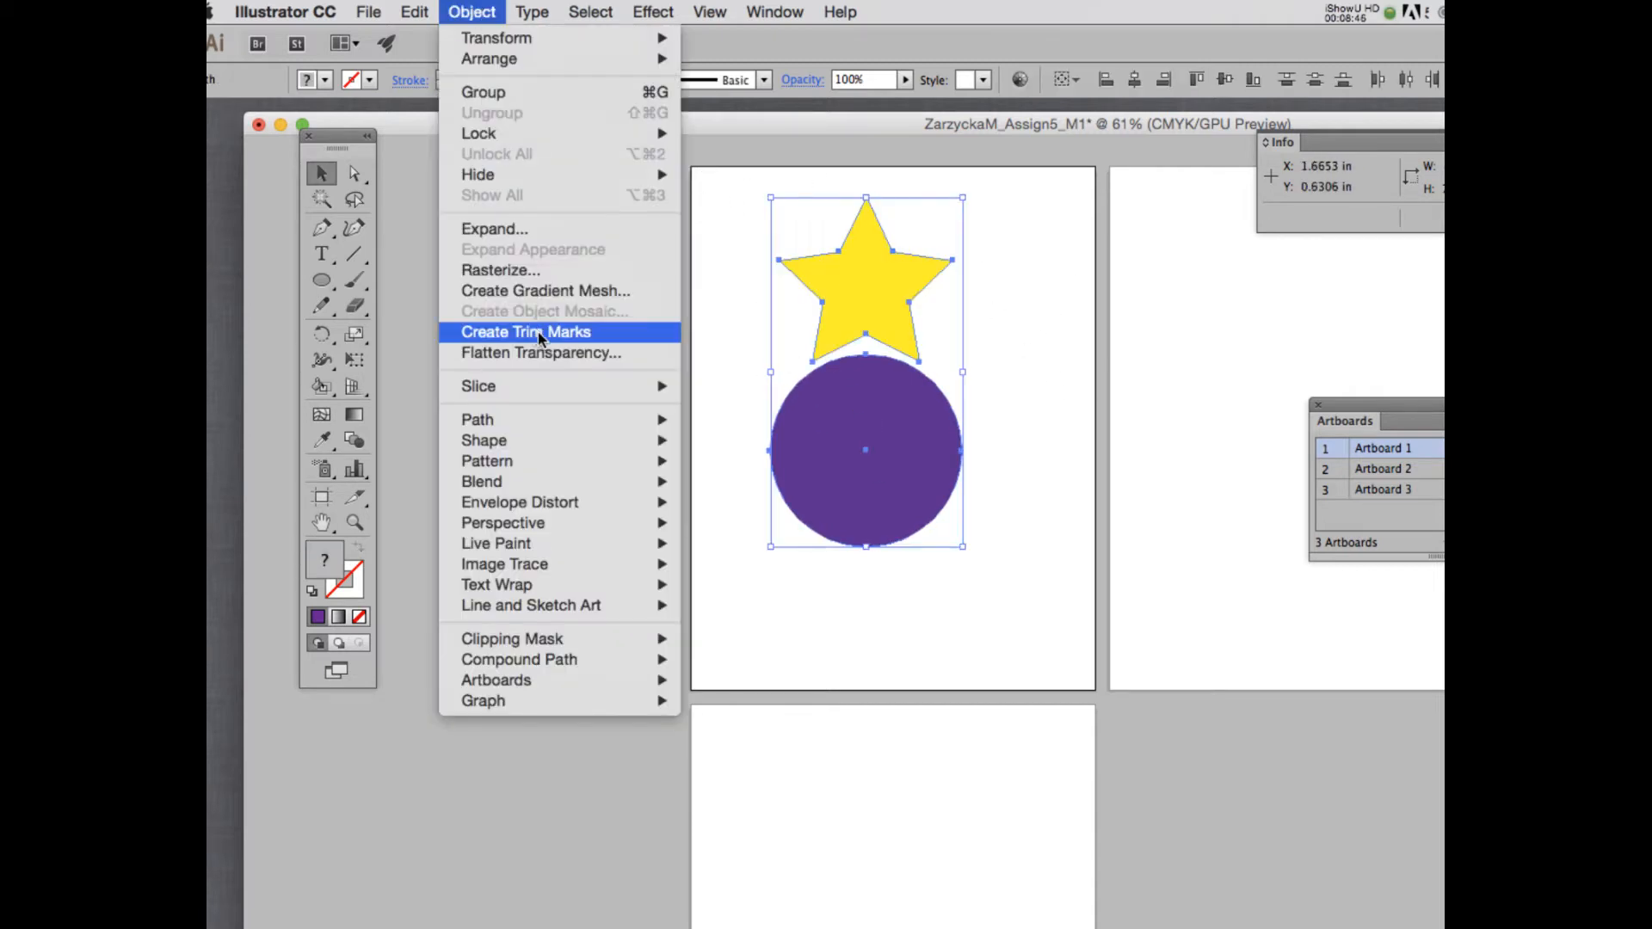
{"action": "mouse_move", "coordinate": [538, 481]}
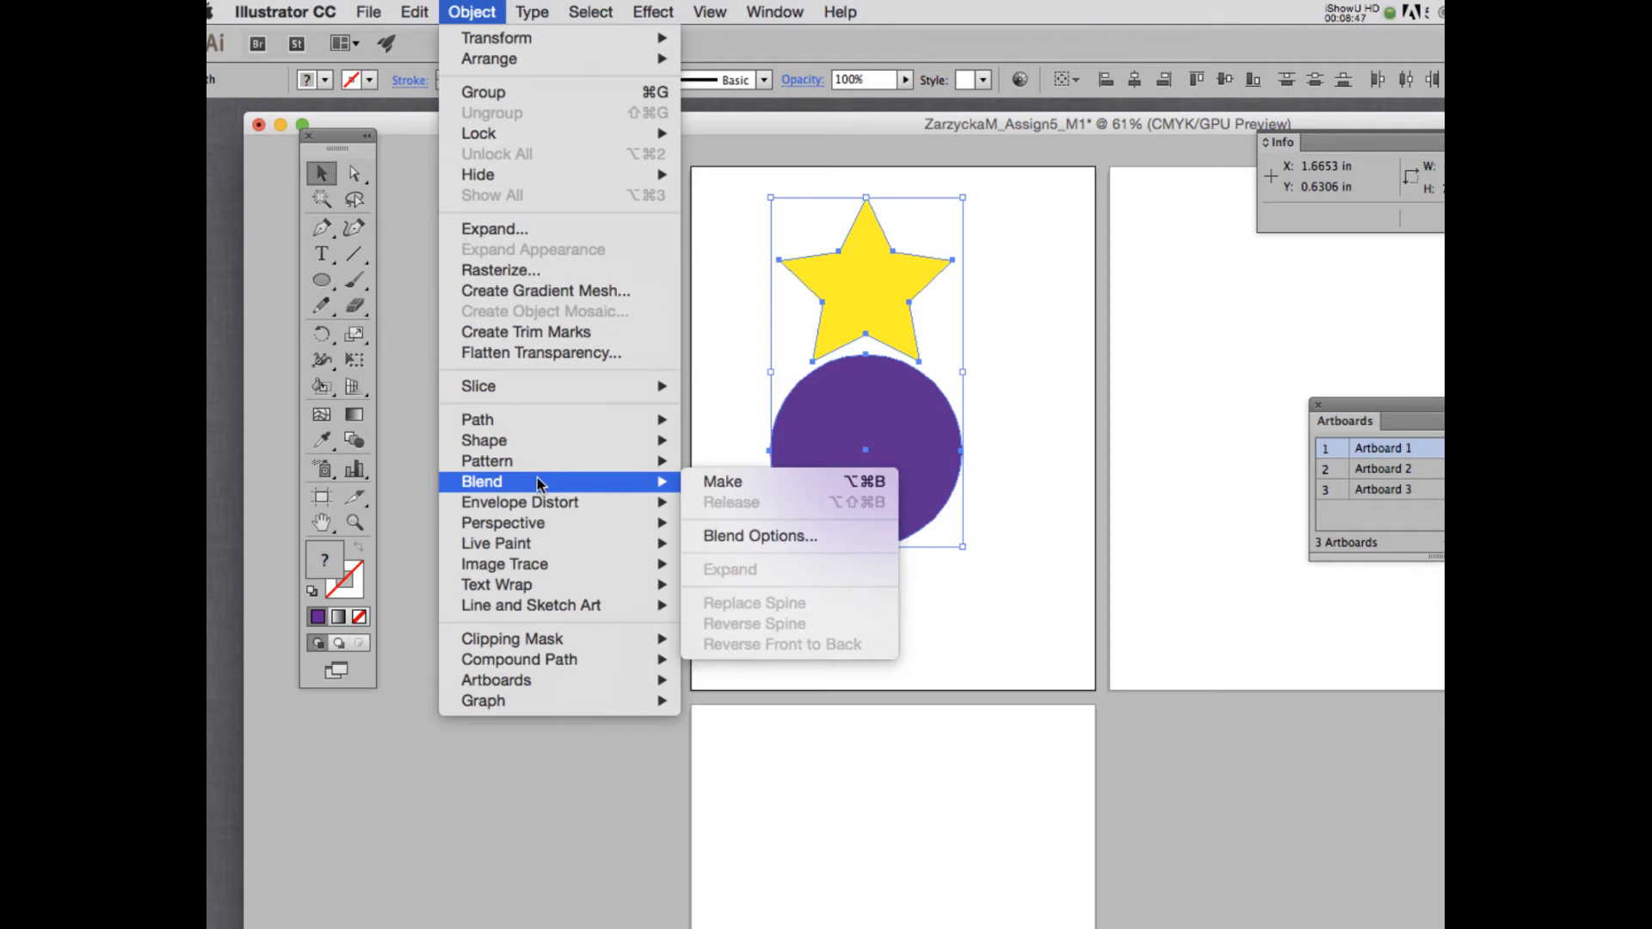
{"action": "left_click", "coordinate": [782, 481]}
{"action": "left_click", "coordinate": [1111, 338]}
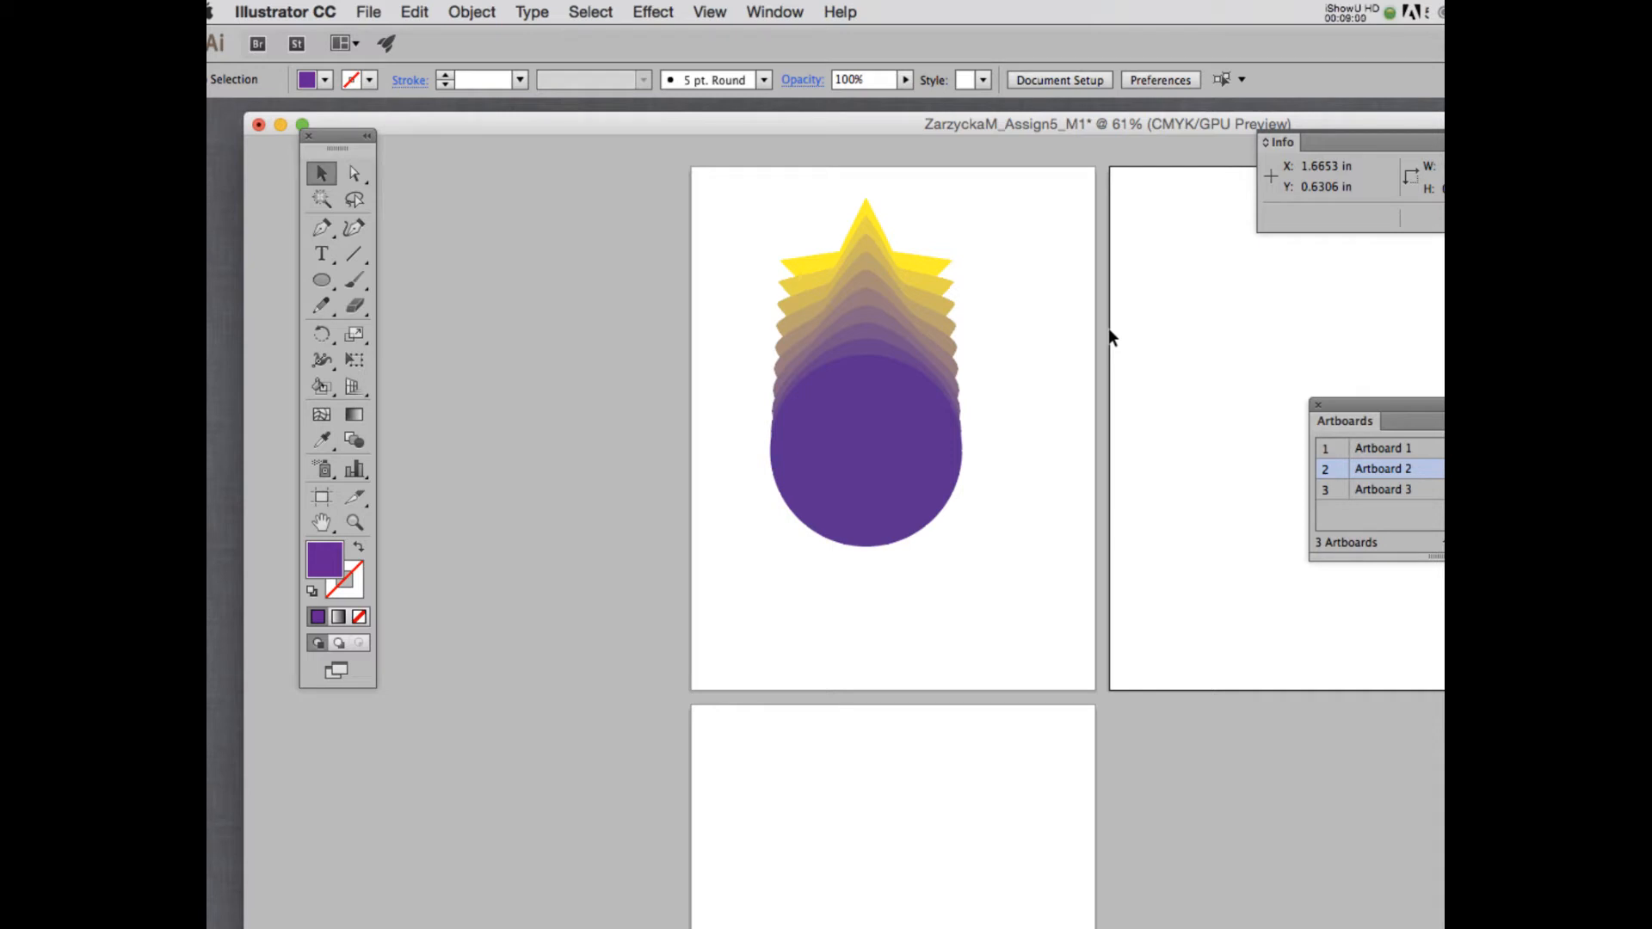
{"action": "key", "text": "super+z"}
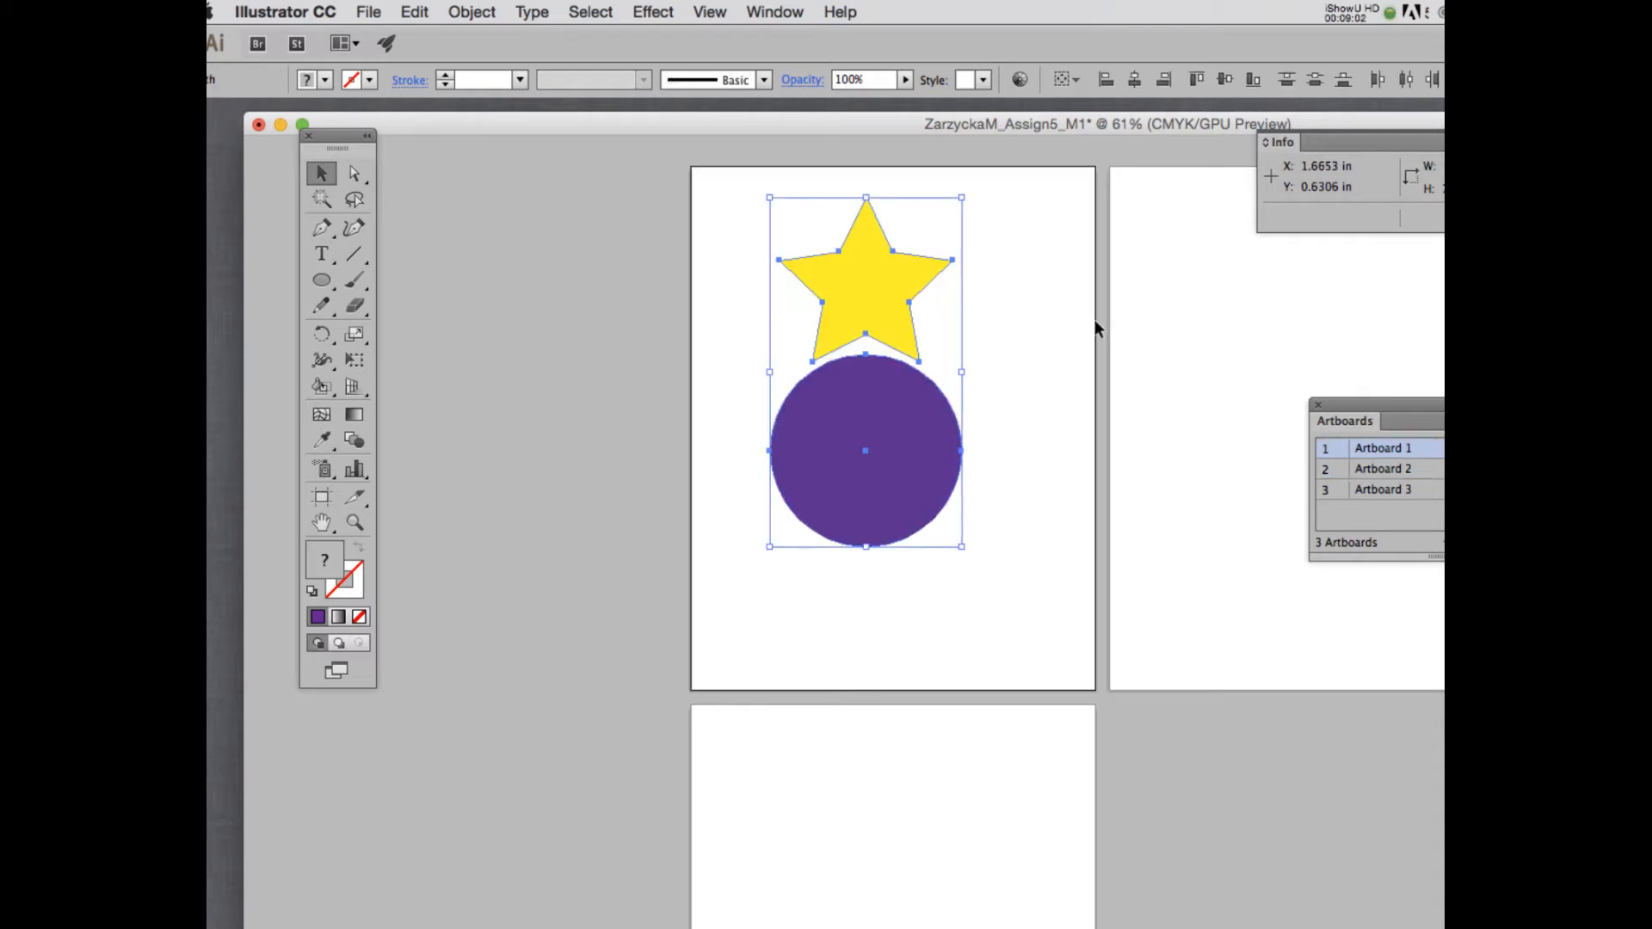
Step: Send the purple circle to the back and move it straight up so the star's lower half overlaps it
{"action": "left_click", "coordinate": [998, 311]}
{"action": "left_click", "coordinate": [901, 407]}
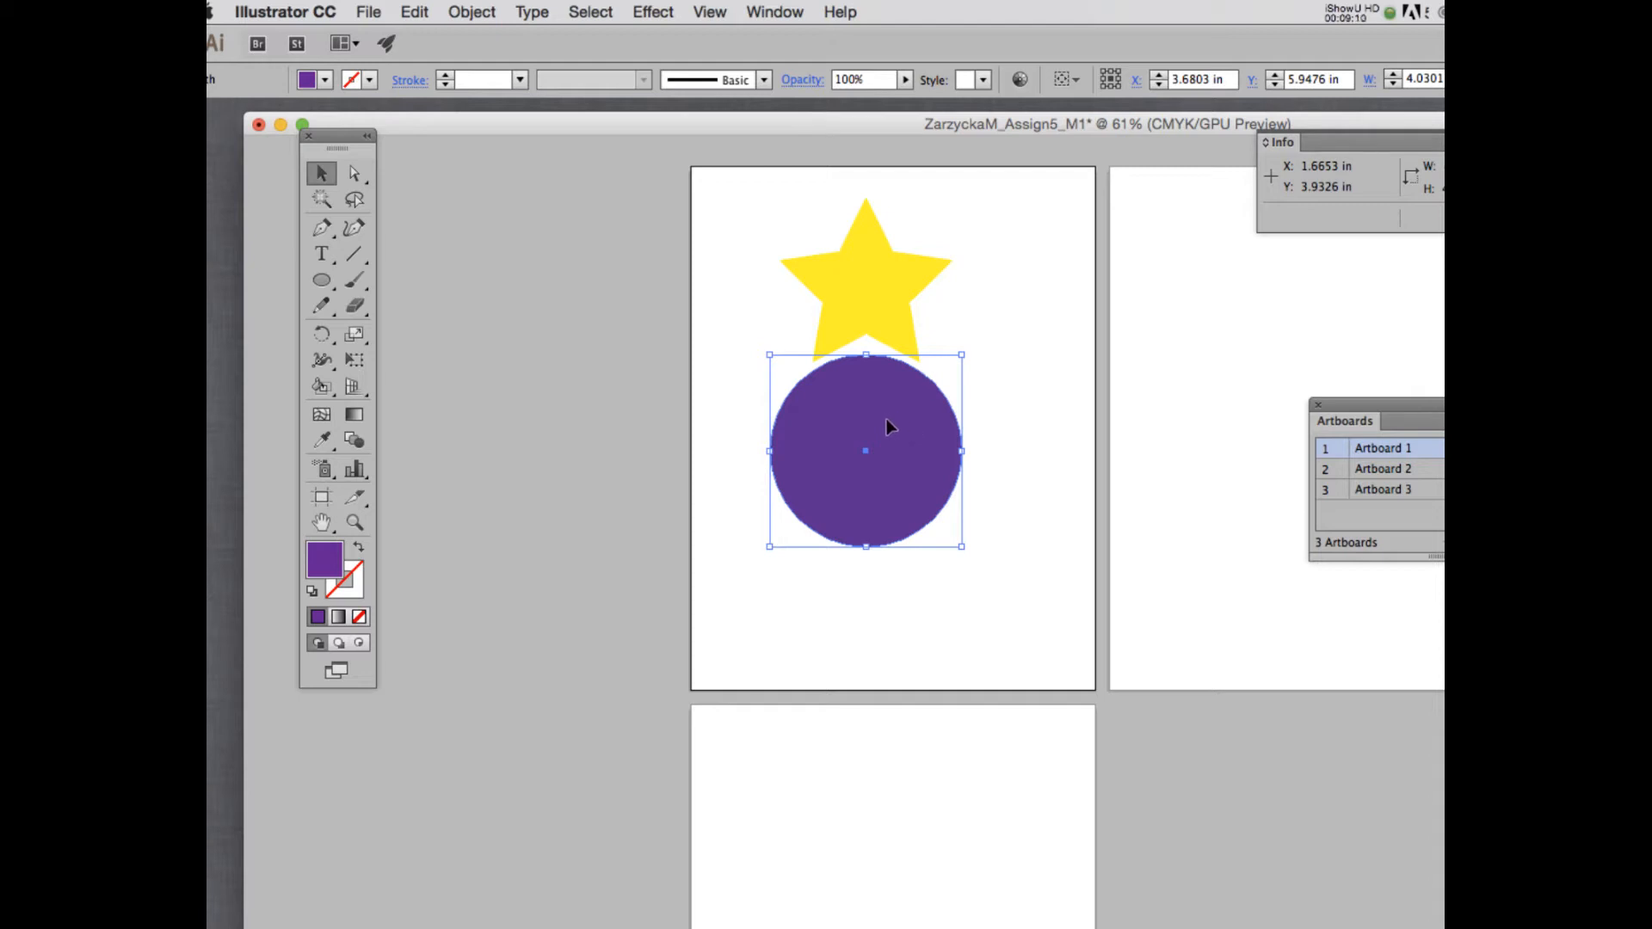
{"action": "right_click", "coordinate": [887, 419]}
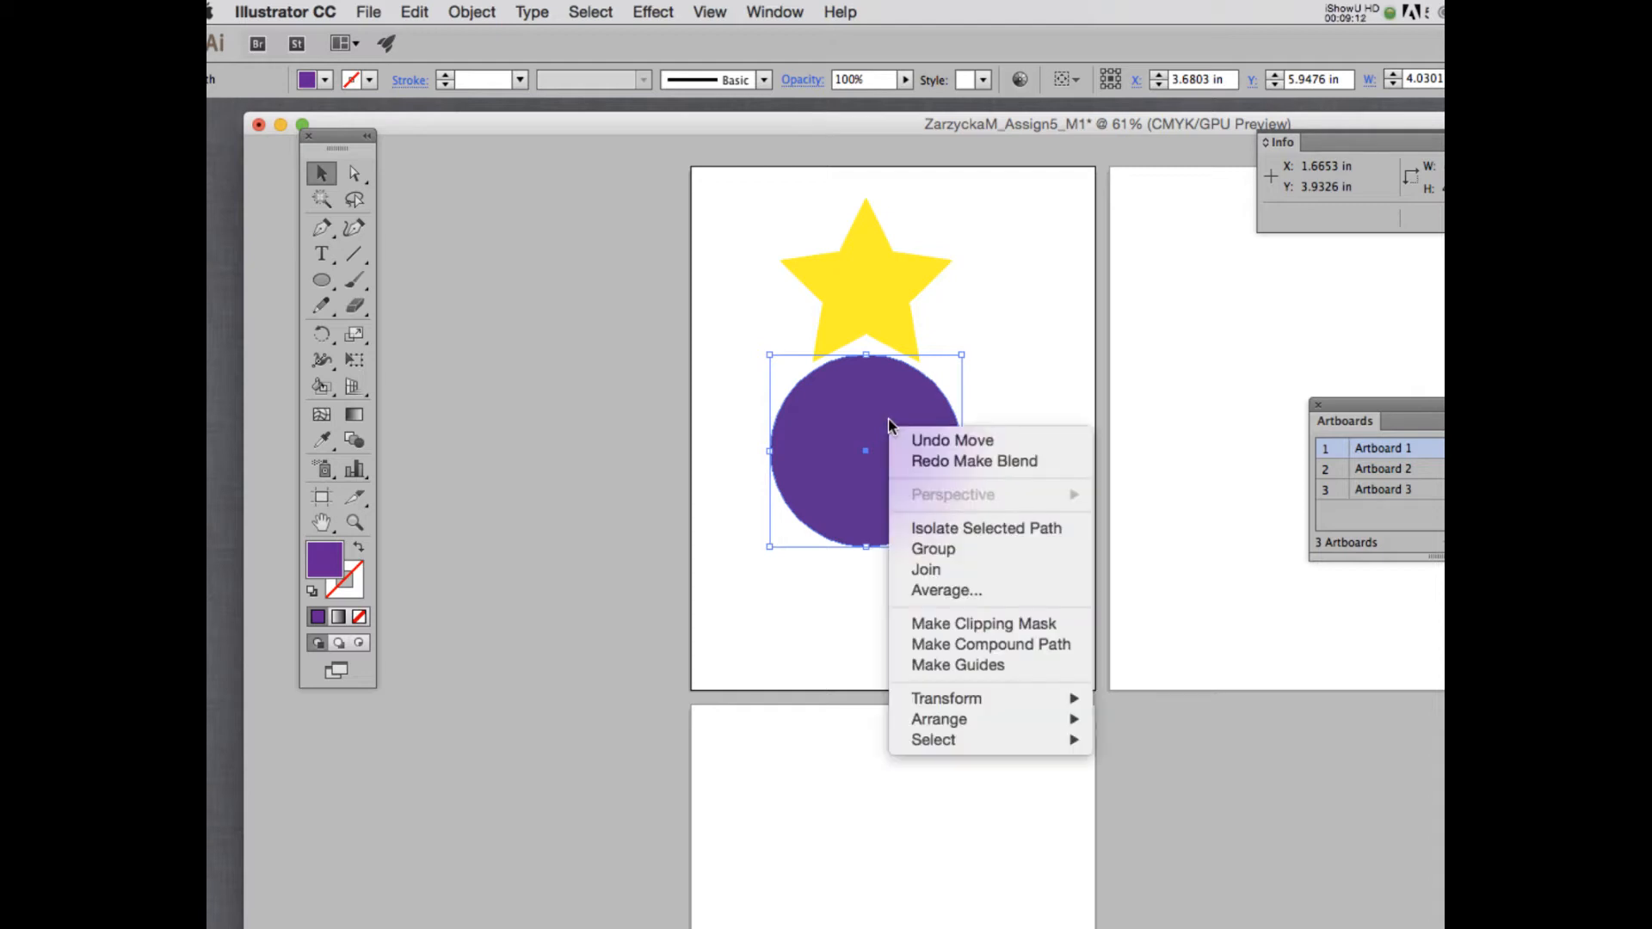
{"action": "mouse_move", "coordinate": [1025, 698]}
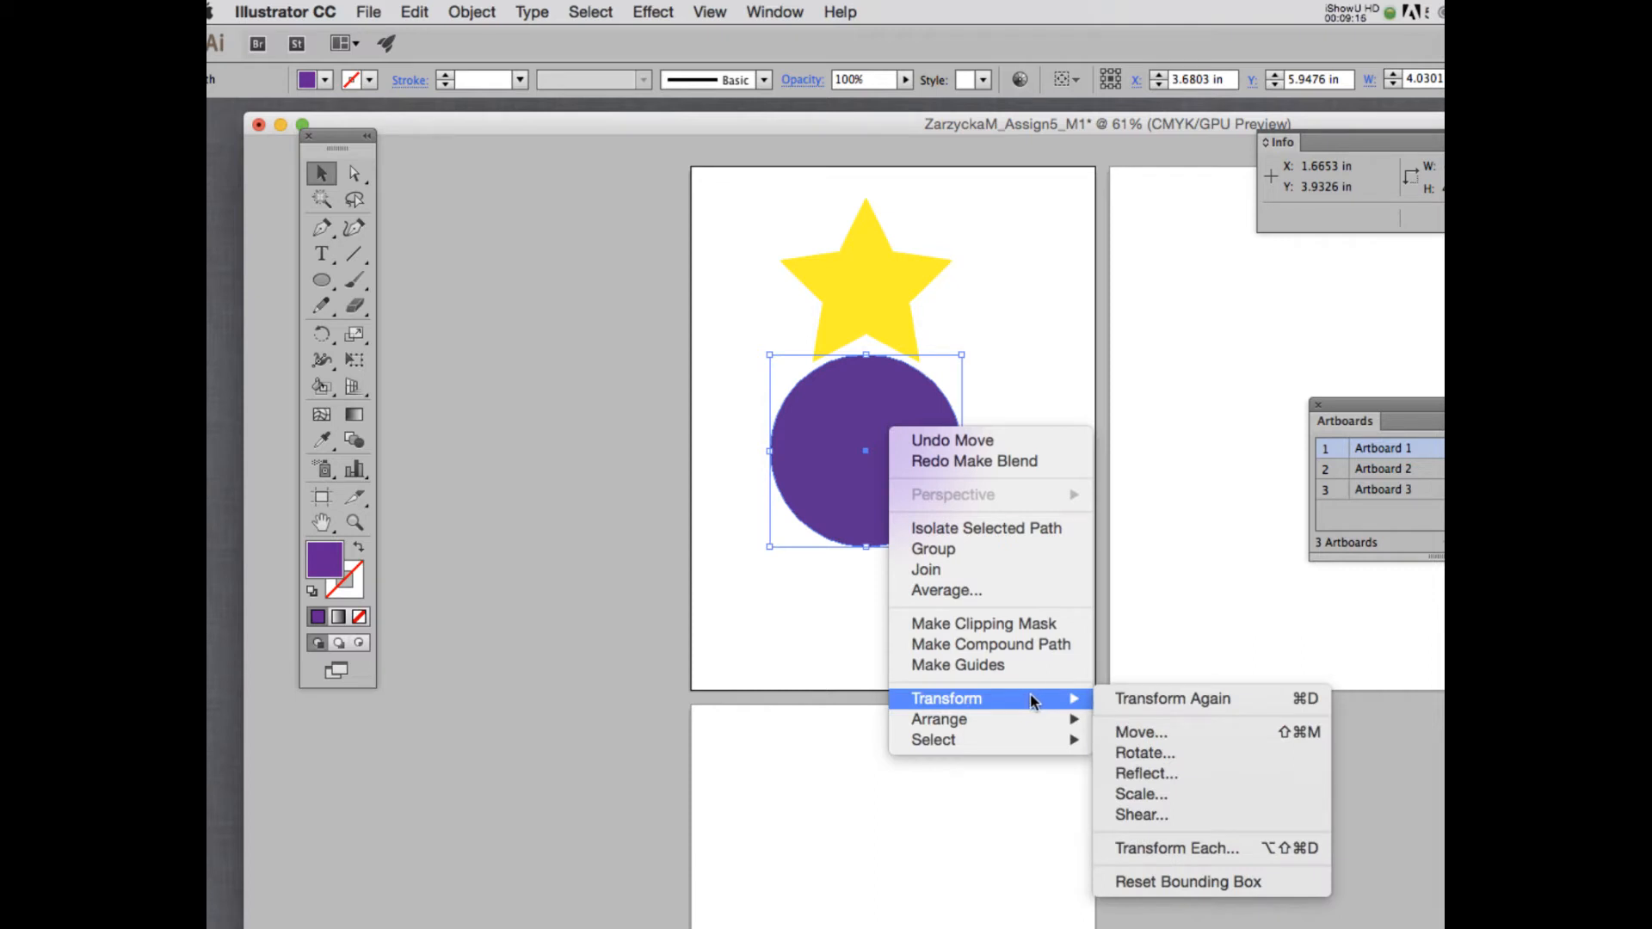
{"action": "mouse_move", "coordinate": [1002, 730]}
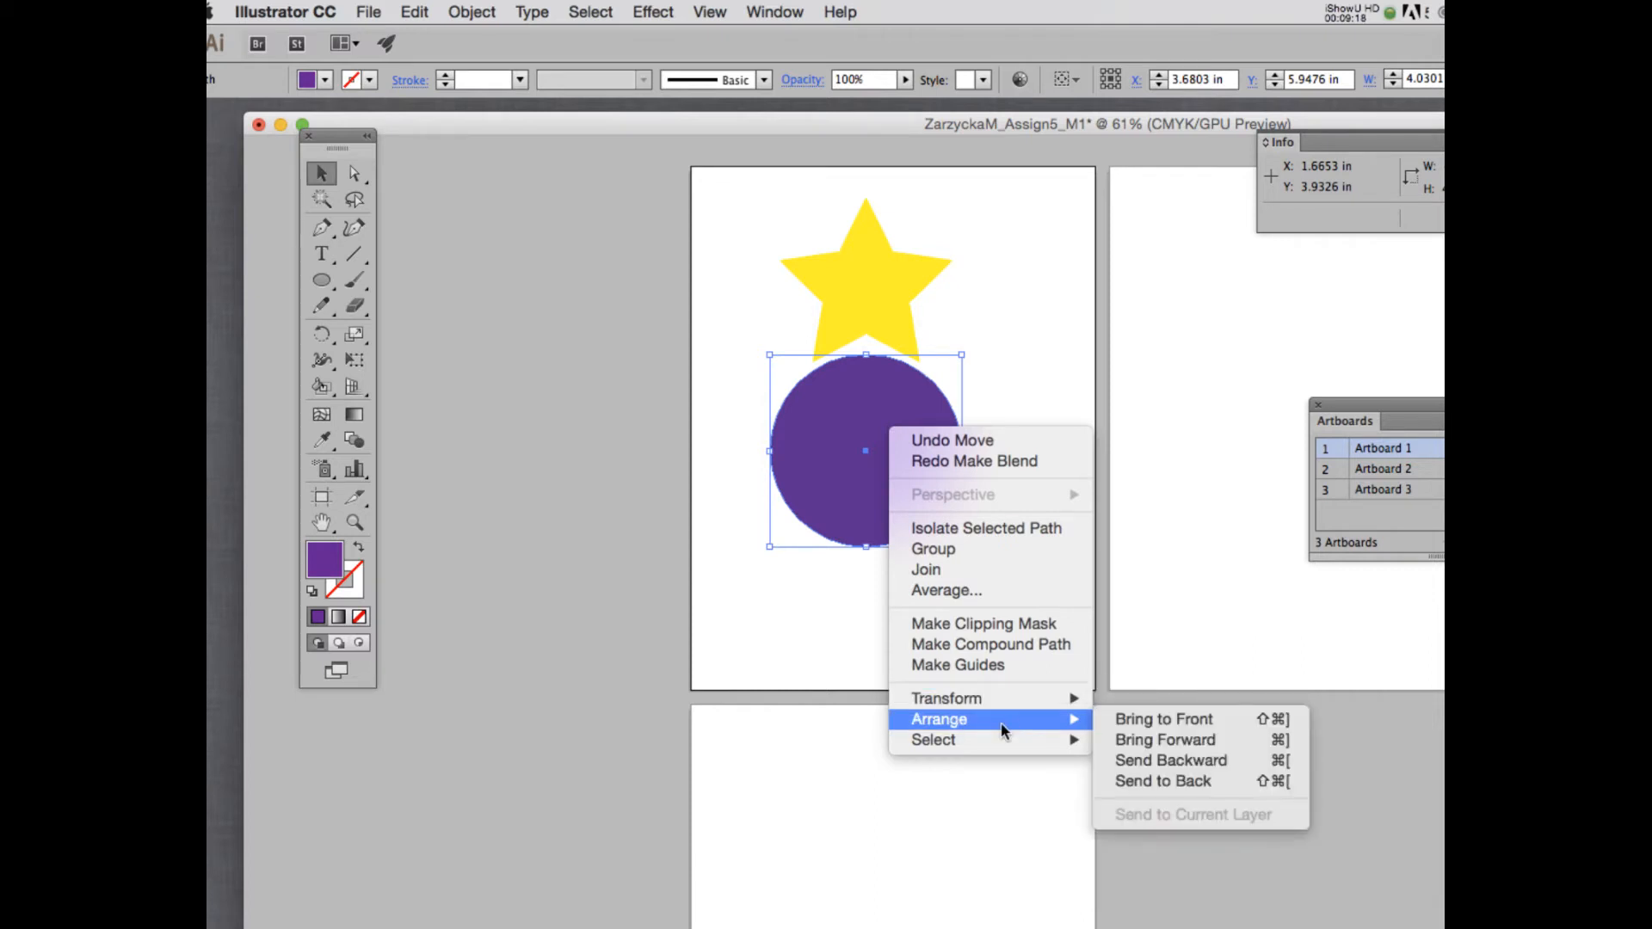
{"action": "left_click", "coordinate": [1160, 783]}
{"action": "left_click_drag", "start_coordinate": [932, 465], "coordinate": [929, 384]}
{"action": "left_click", "coordinate": [1031, 284]}
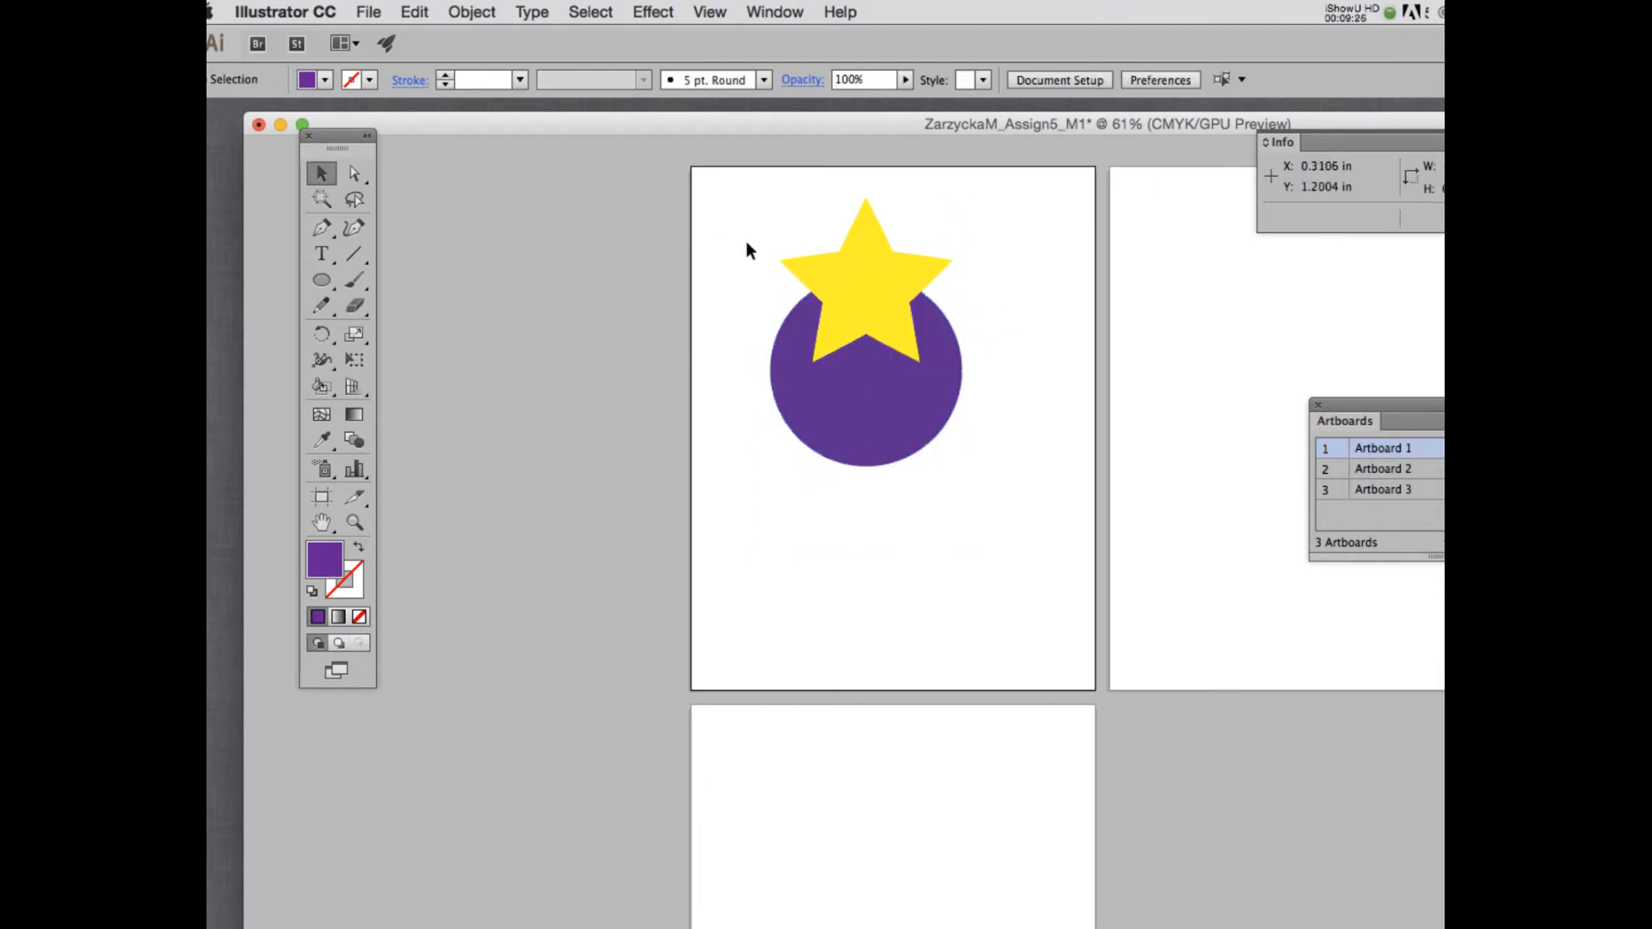
Step: Blend the star with the circle behind it, and move the blend to about X 3.58 in and Y 3.91 in
{"action": "left_click_drag", "start_coordinate": [747, 246], "coordinate": [900, 396]}
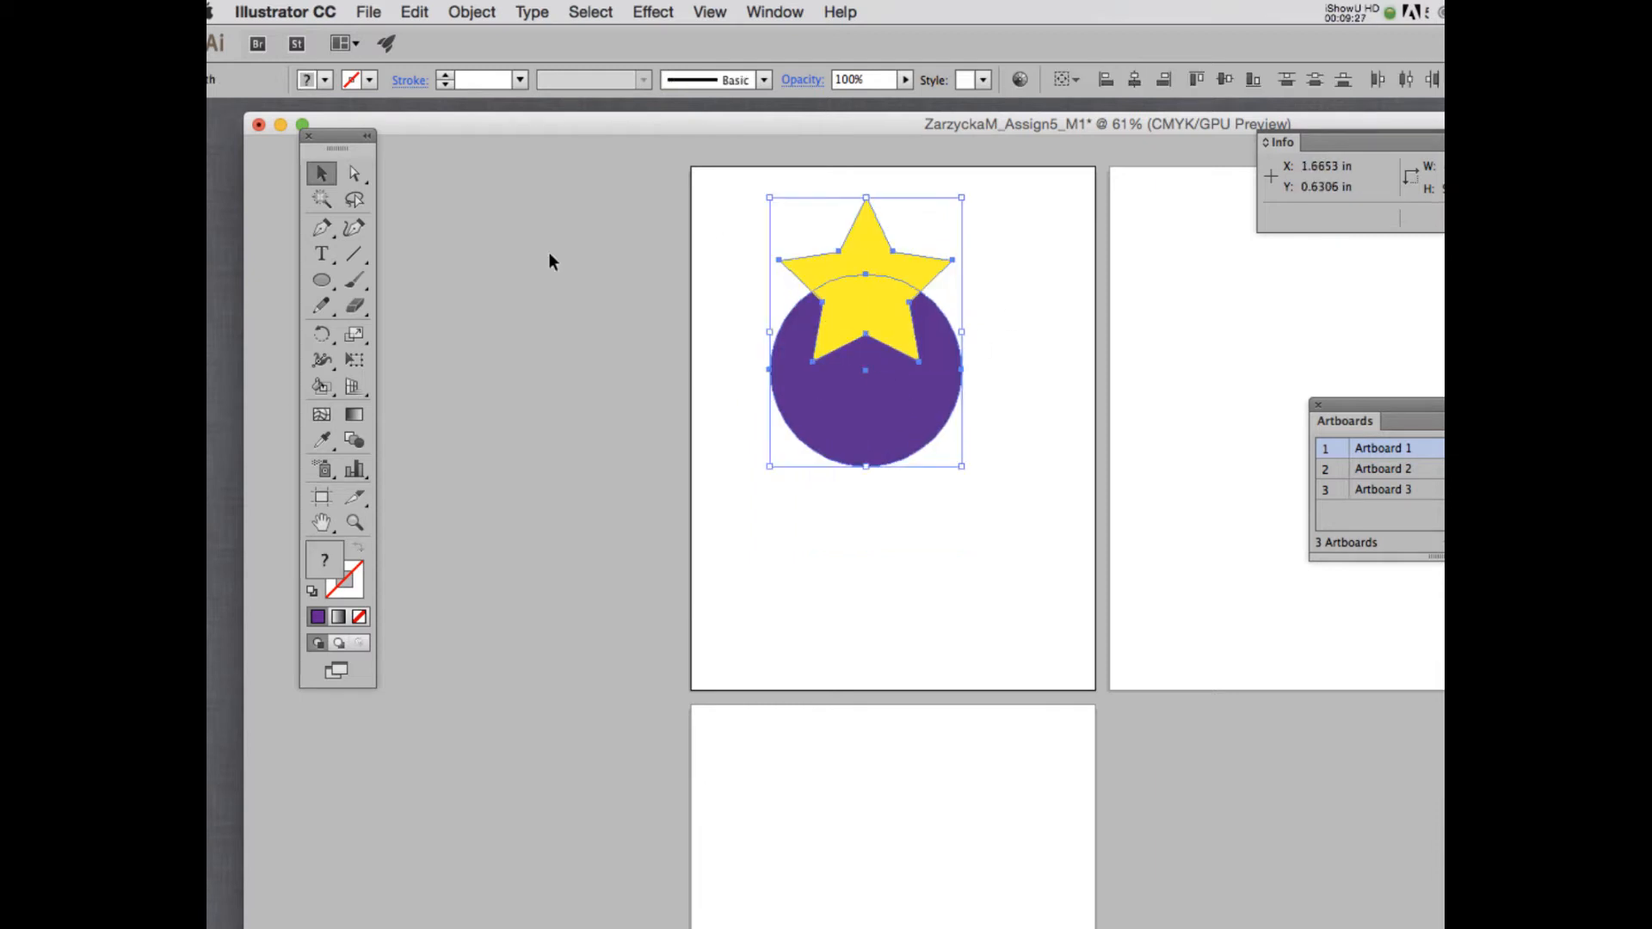
{"action": "left_click", "coordinate": [472, 11]}
{"action": "mouse_move", "coordinate": [537, 428]}
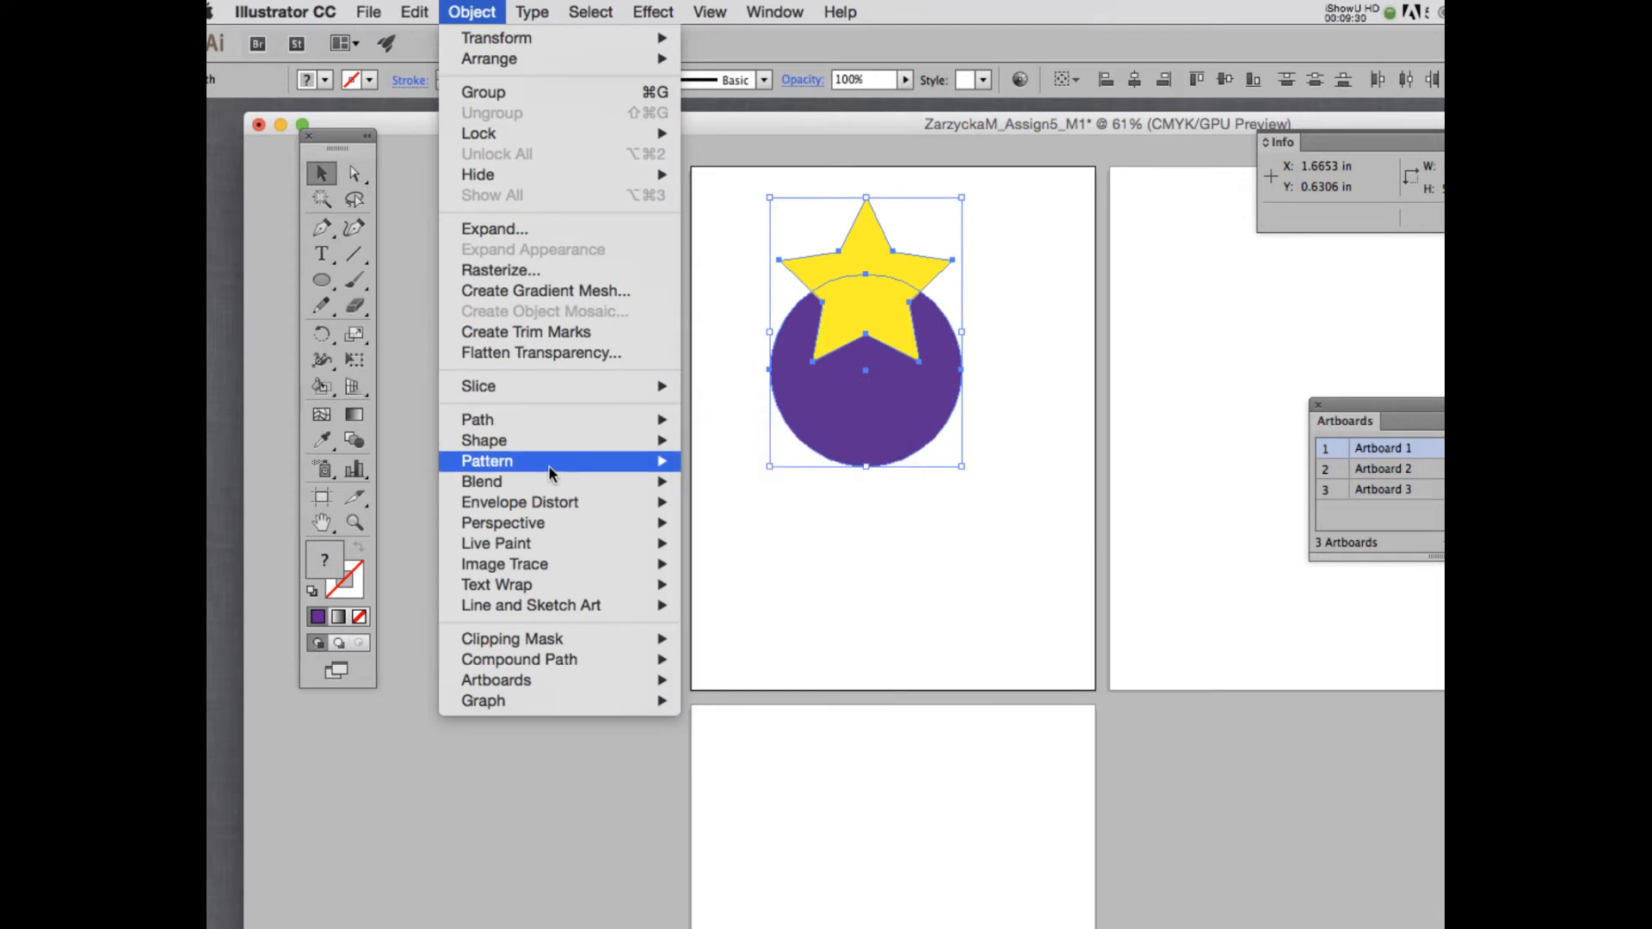
{"action": "mouse_move", "coordinate": [545, 481]}
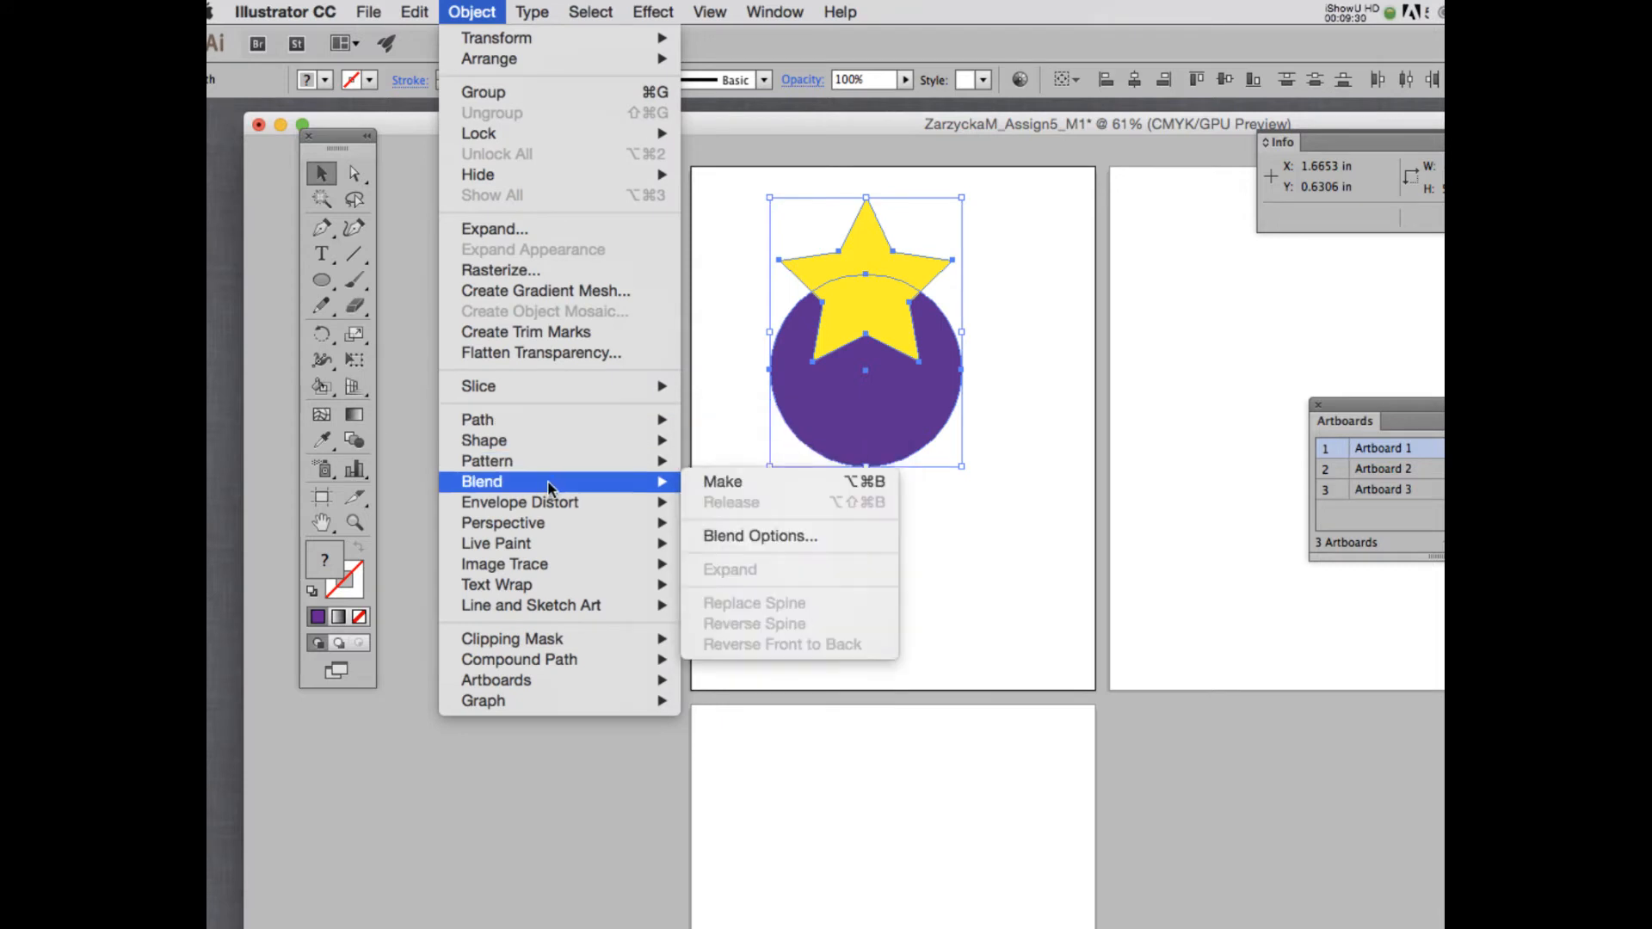
{"action": "left_click", "coordinate": [738, 480]}
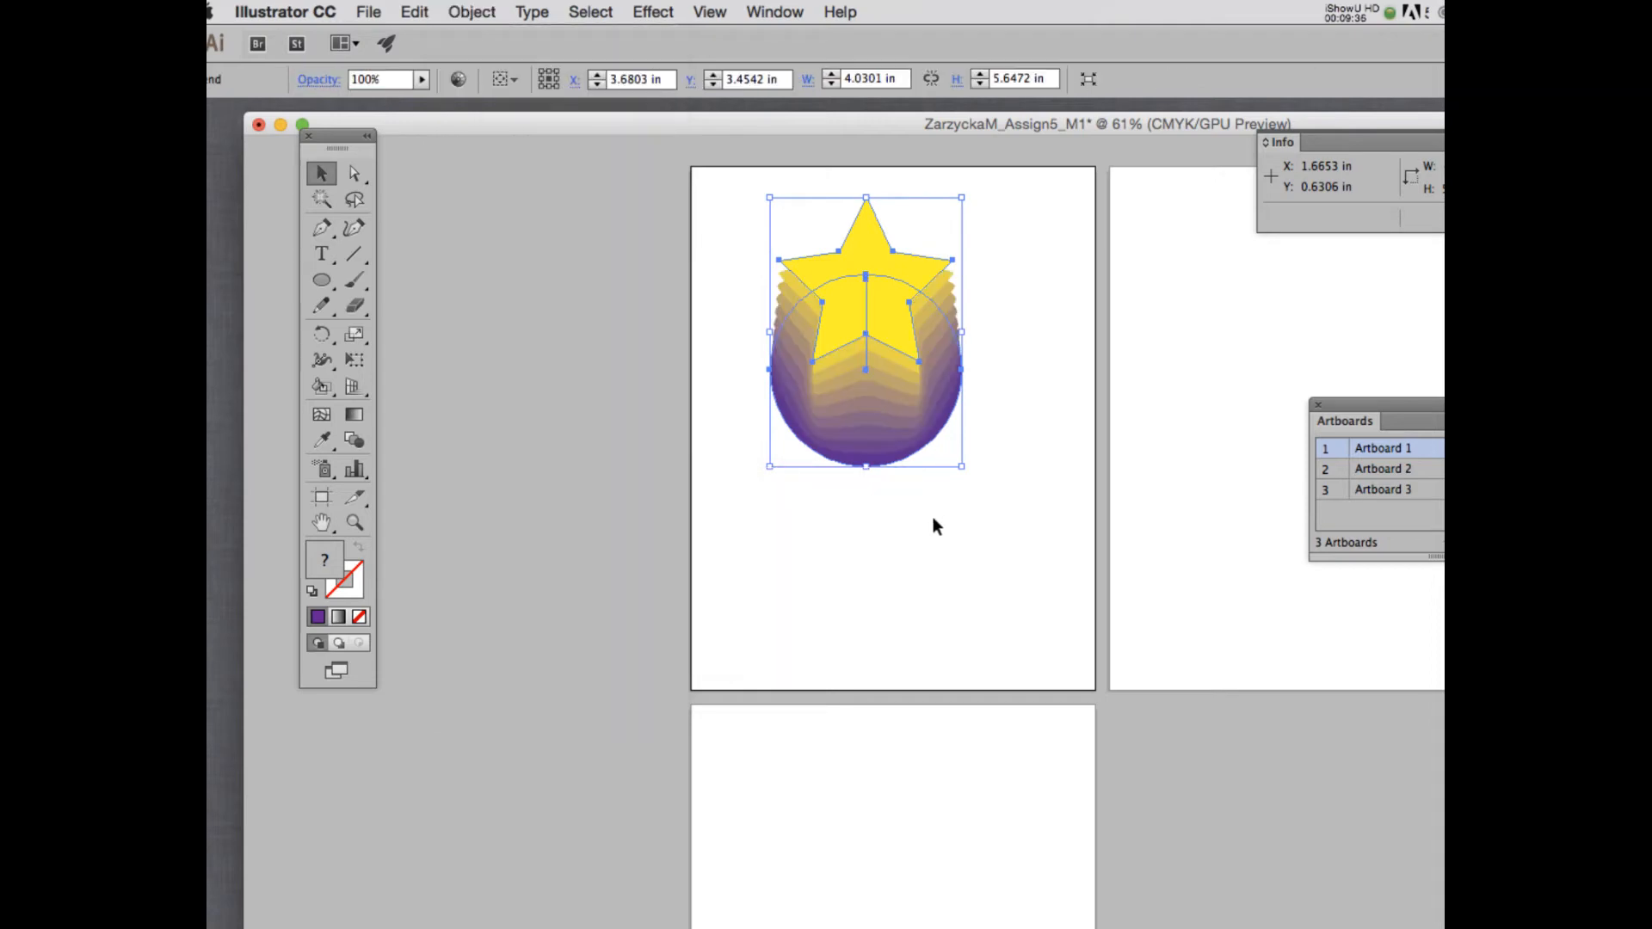
{"action": "left_click", "coordinate": [932, 521]}
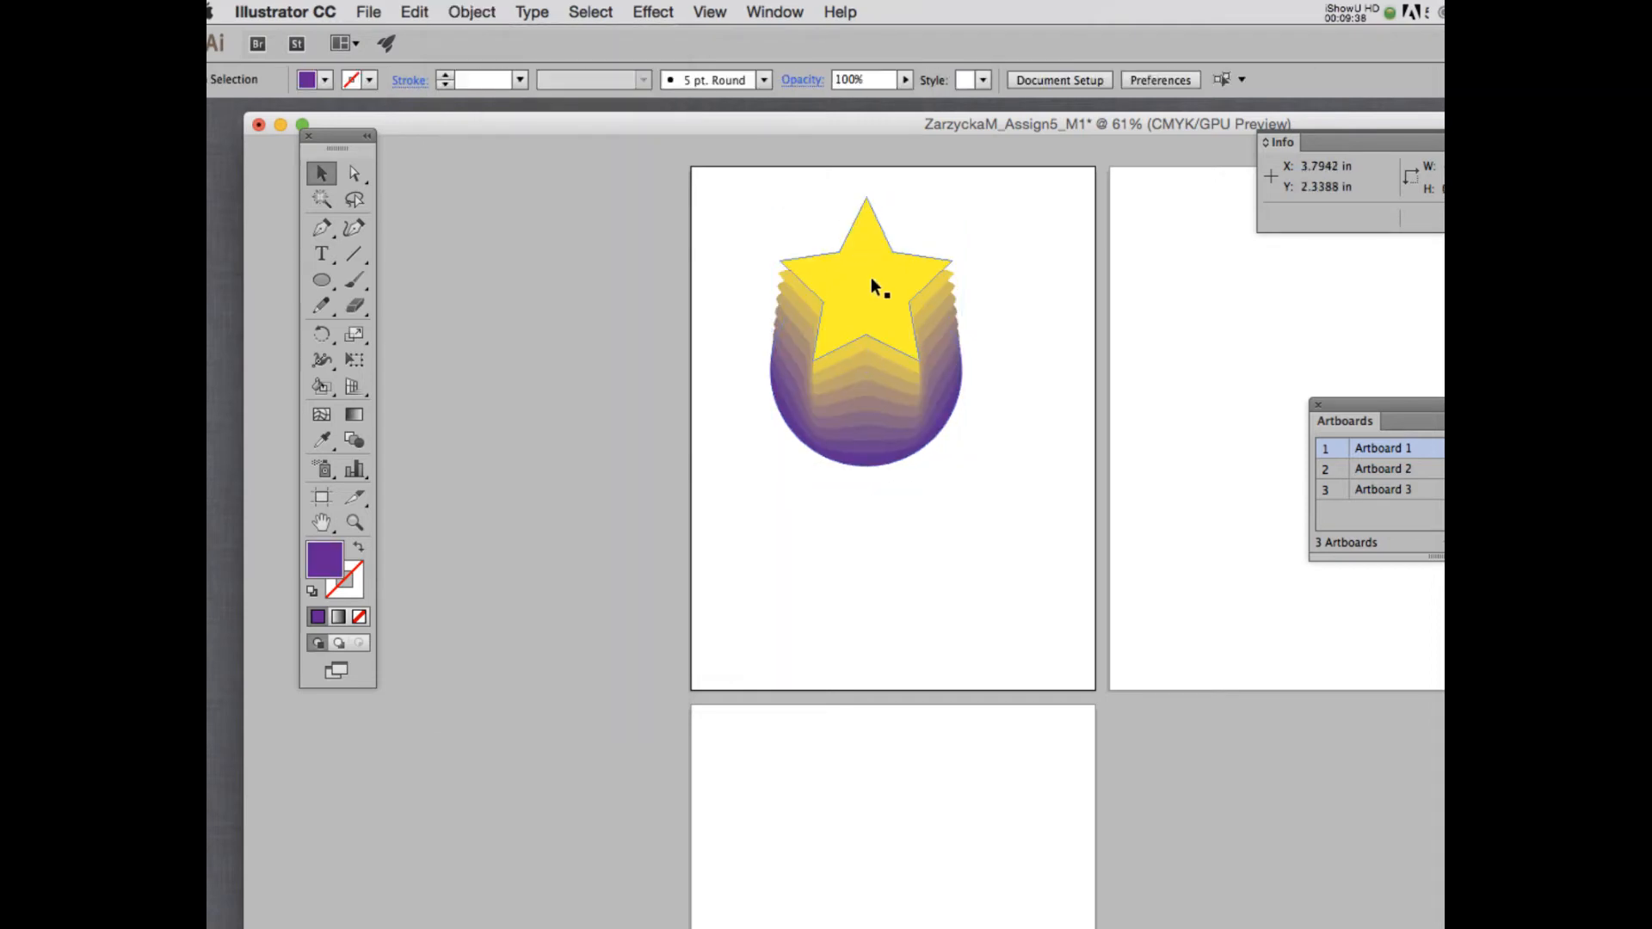
{"action": "left_click_drag", "start_coordinate": [871, 277], "coordinate": [825, 297]}
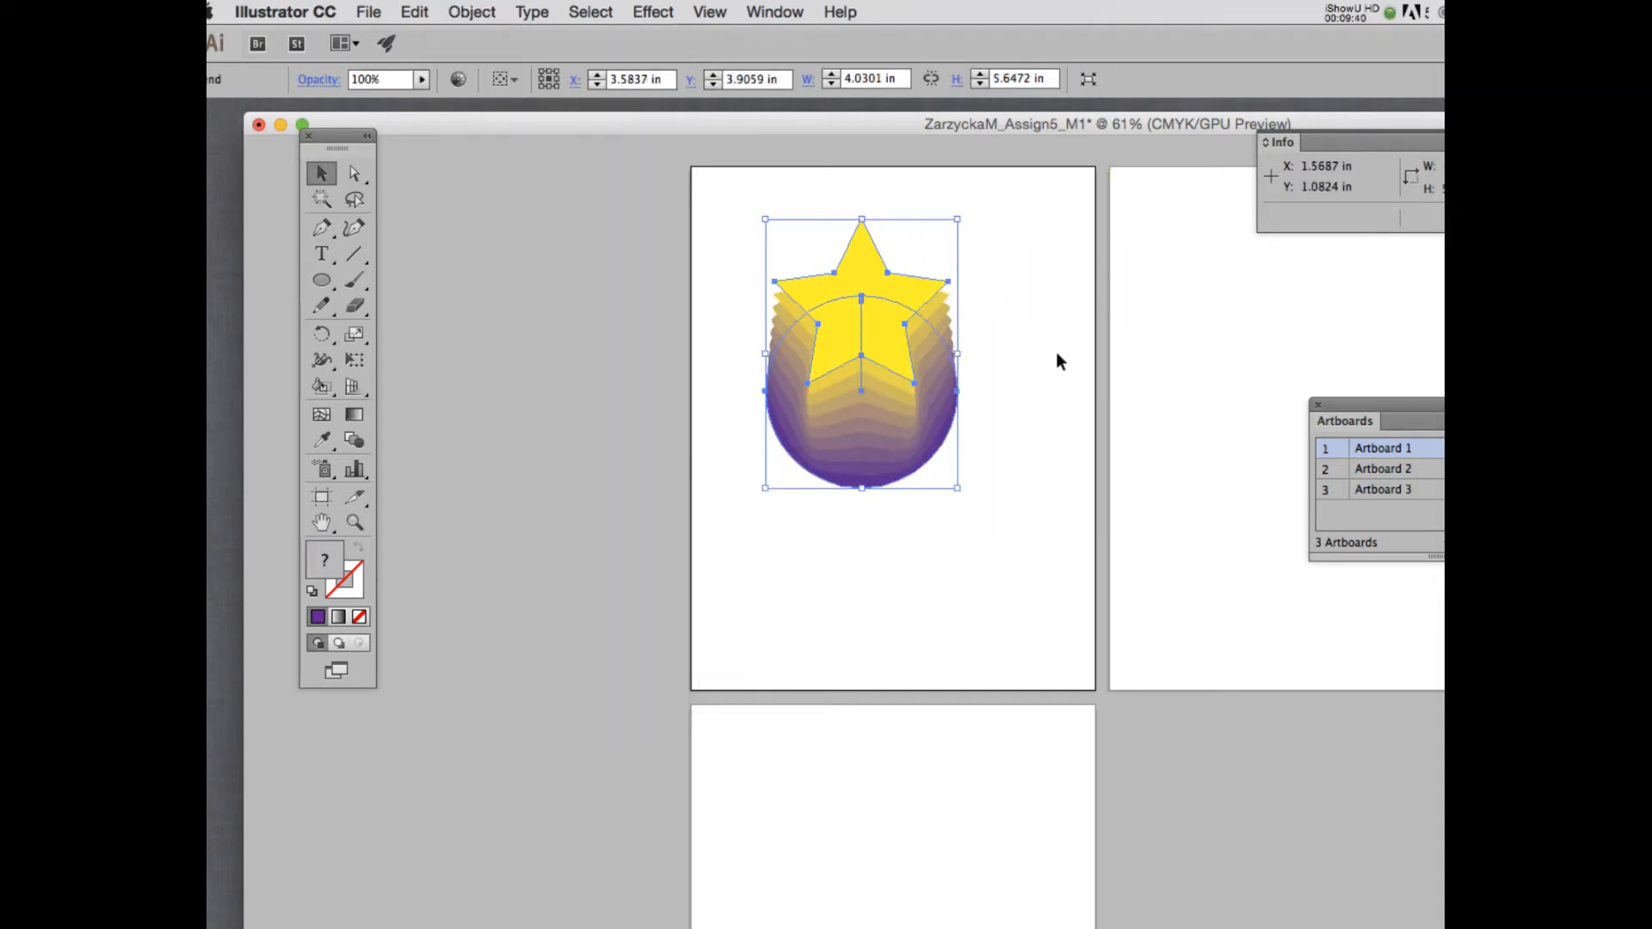
Step: Open the blend options for the star-and-circle blend, turn on the preview and switch the spacing to Smooth Color
{"action": "left_click", "coordinate": [473, 12]}
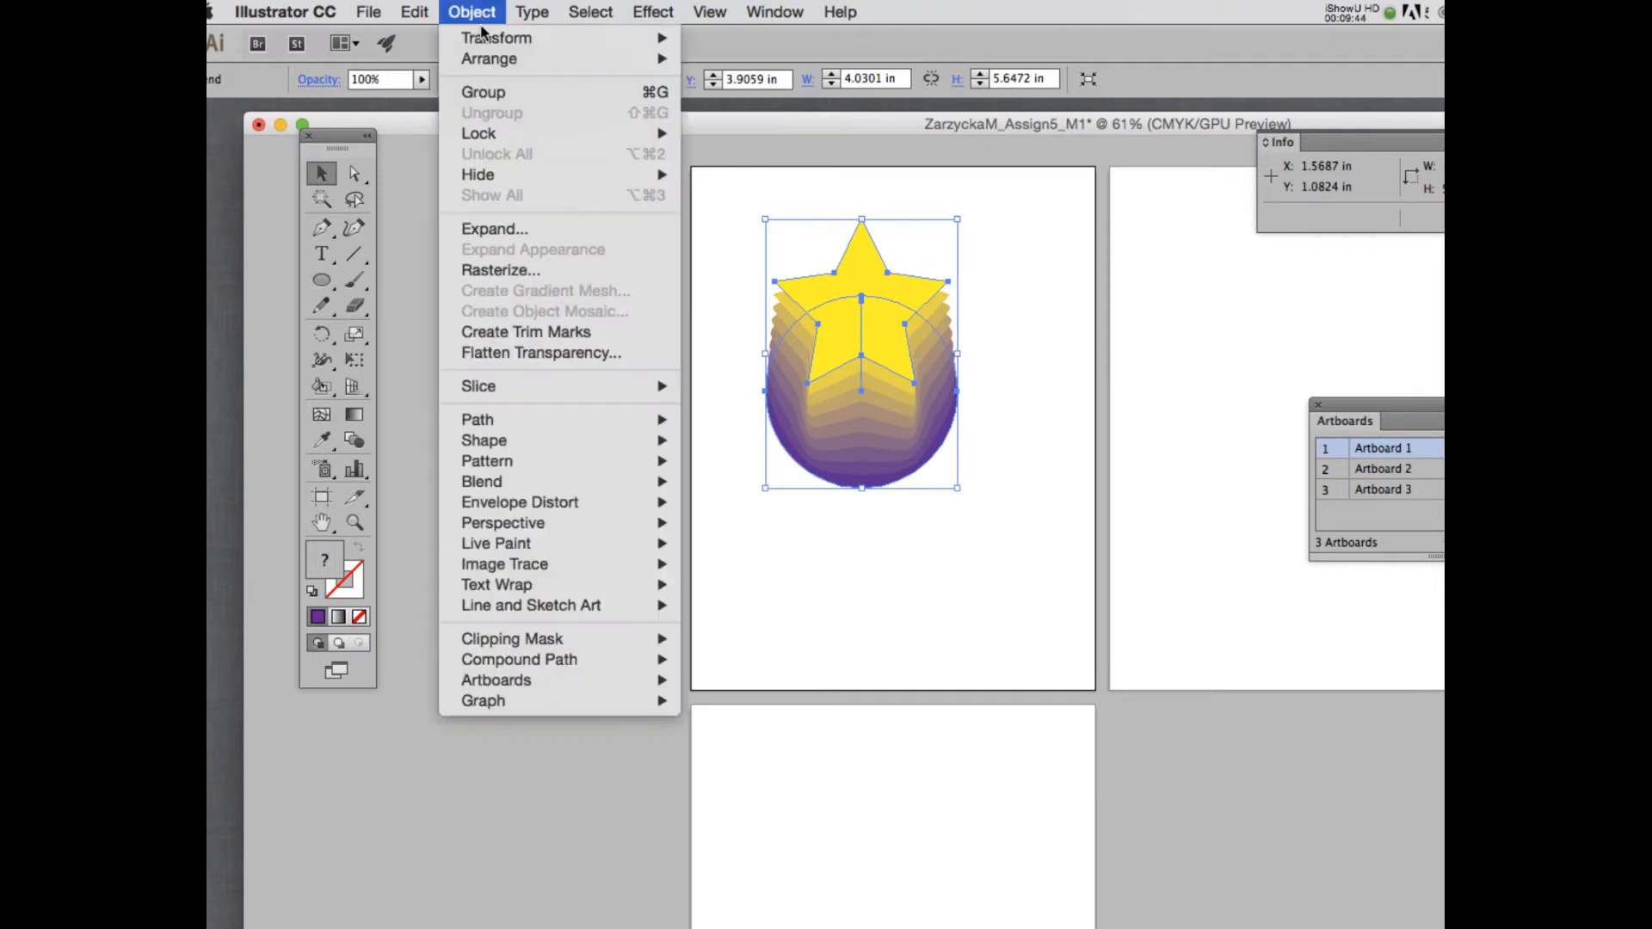
{"action": "mouse_move", "coordinate": [535, 486]}
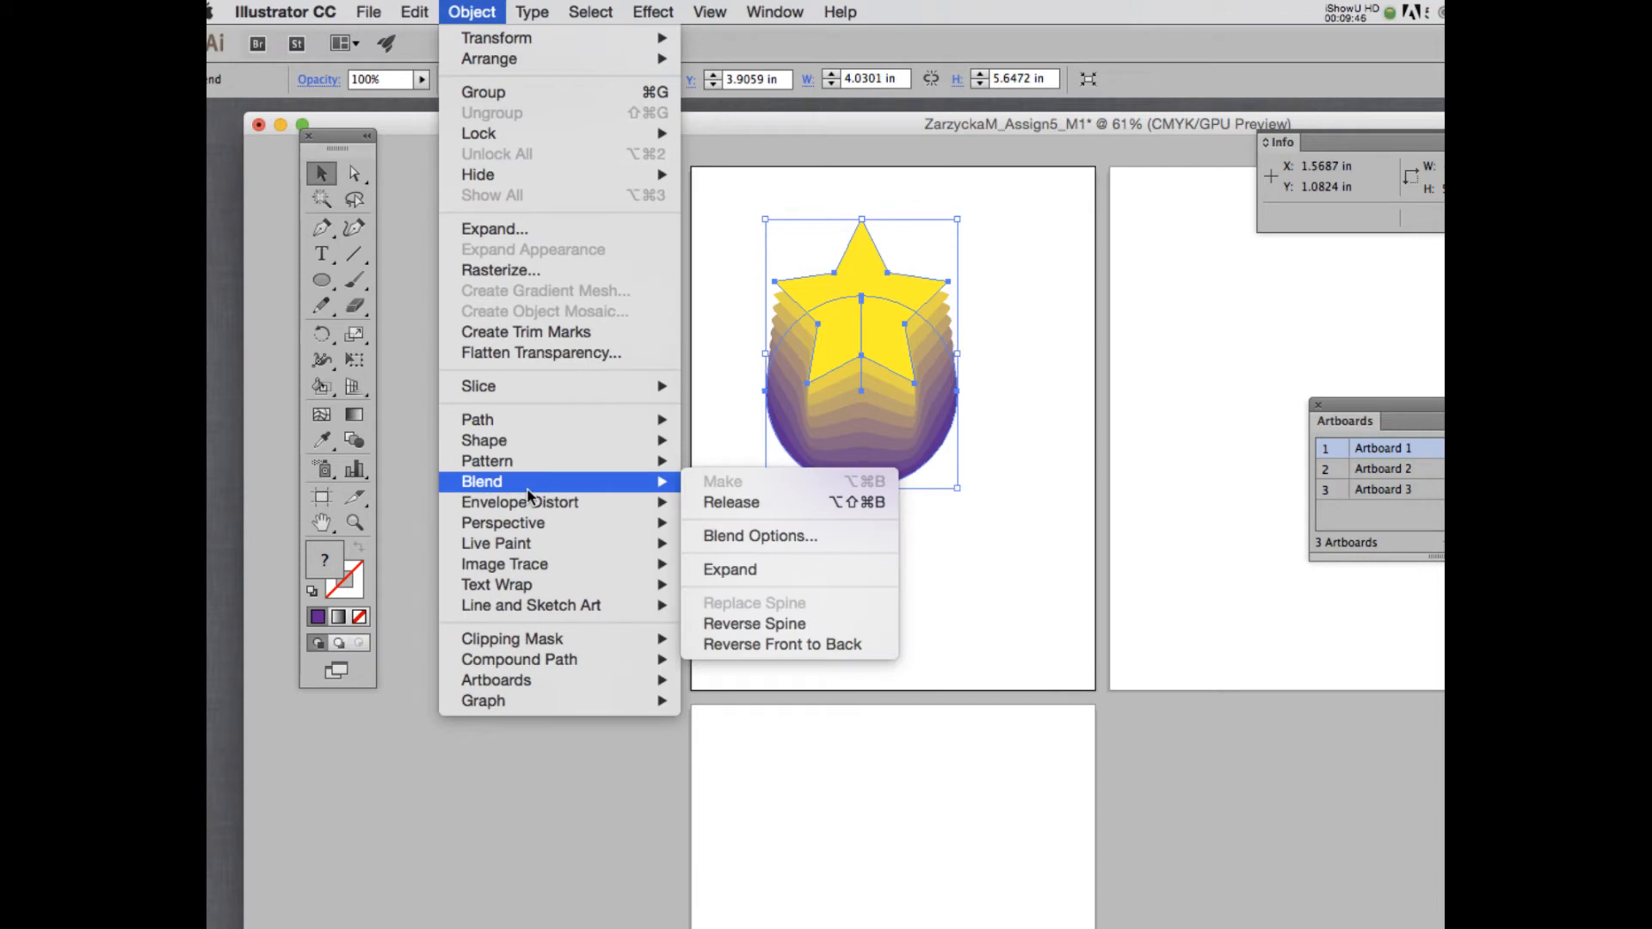
{"action": "left_click", "coordinate": [764, 535]}
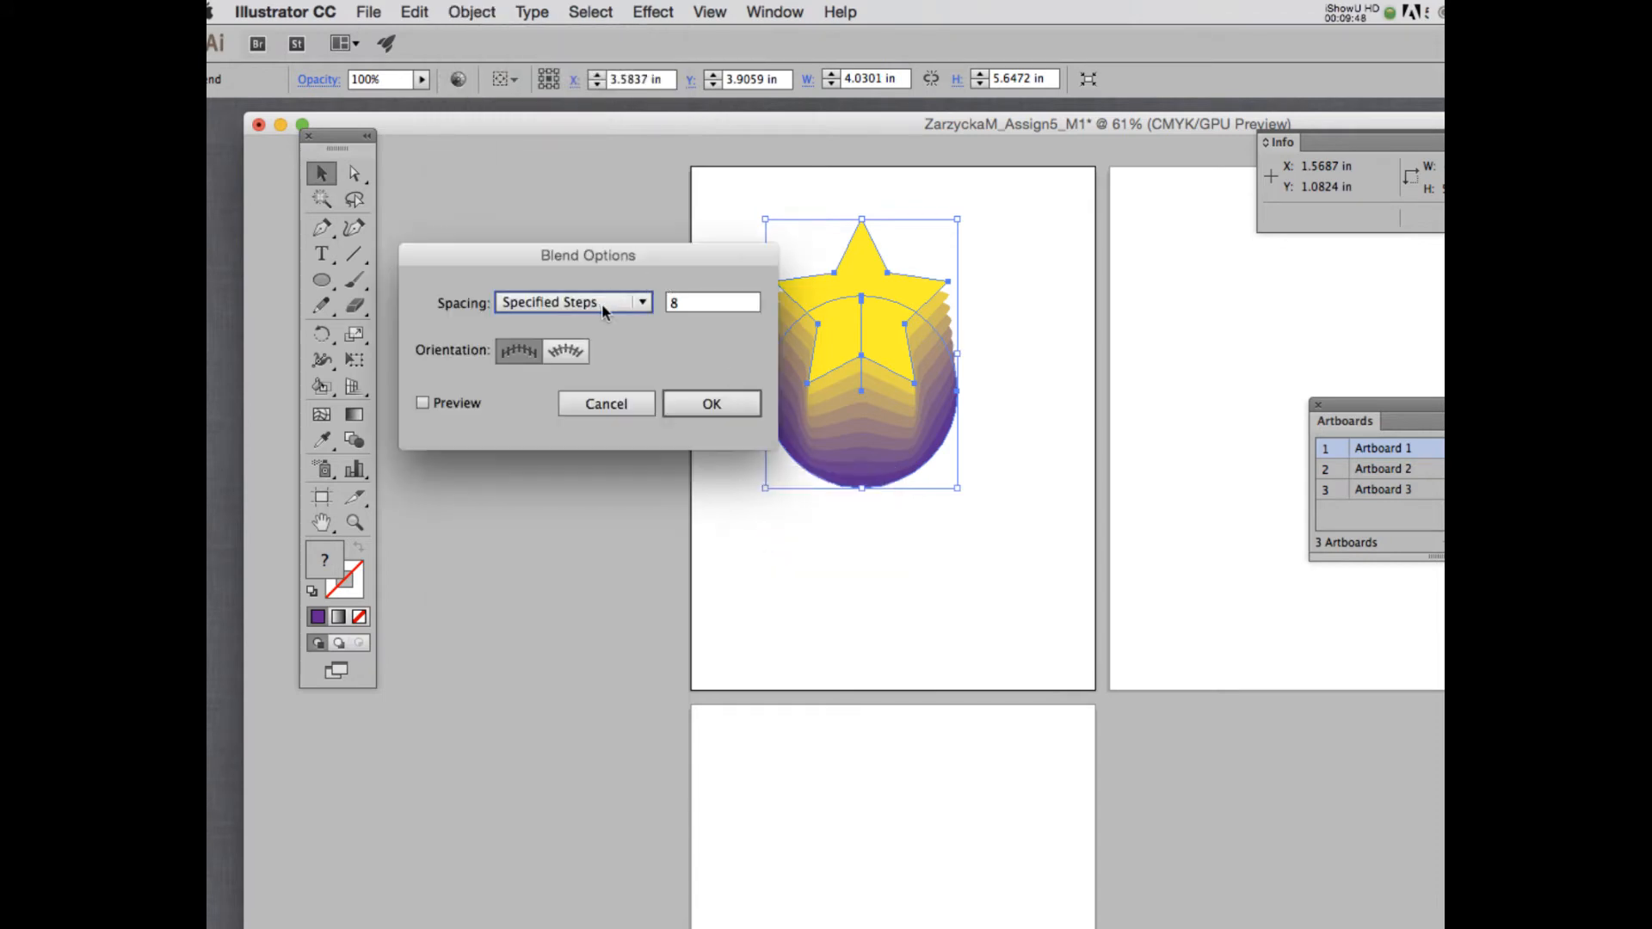
{"action": "left_click", "coordinate": [423, 405]}
{"action": "left_click", "coordinate": [562, 303]}
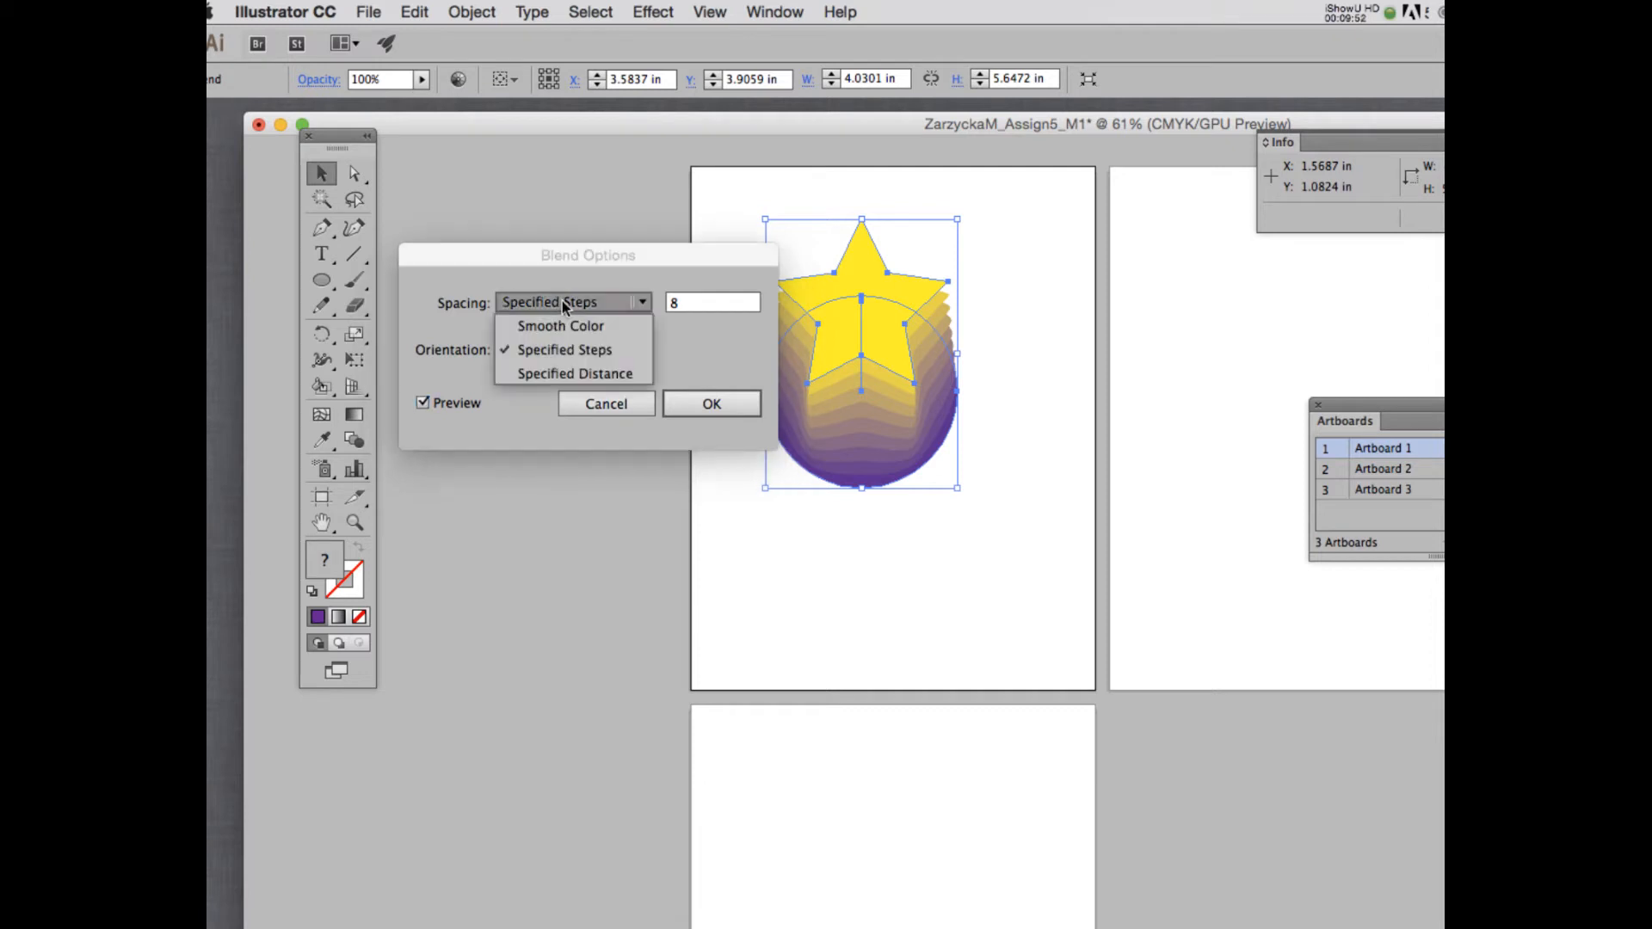
{"action": "left_click", "coordinate": [554, 325]}
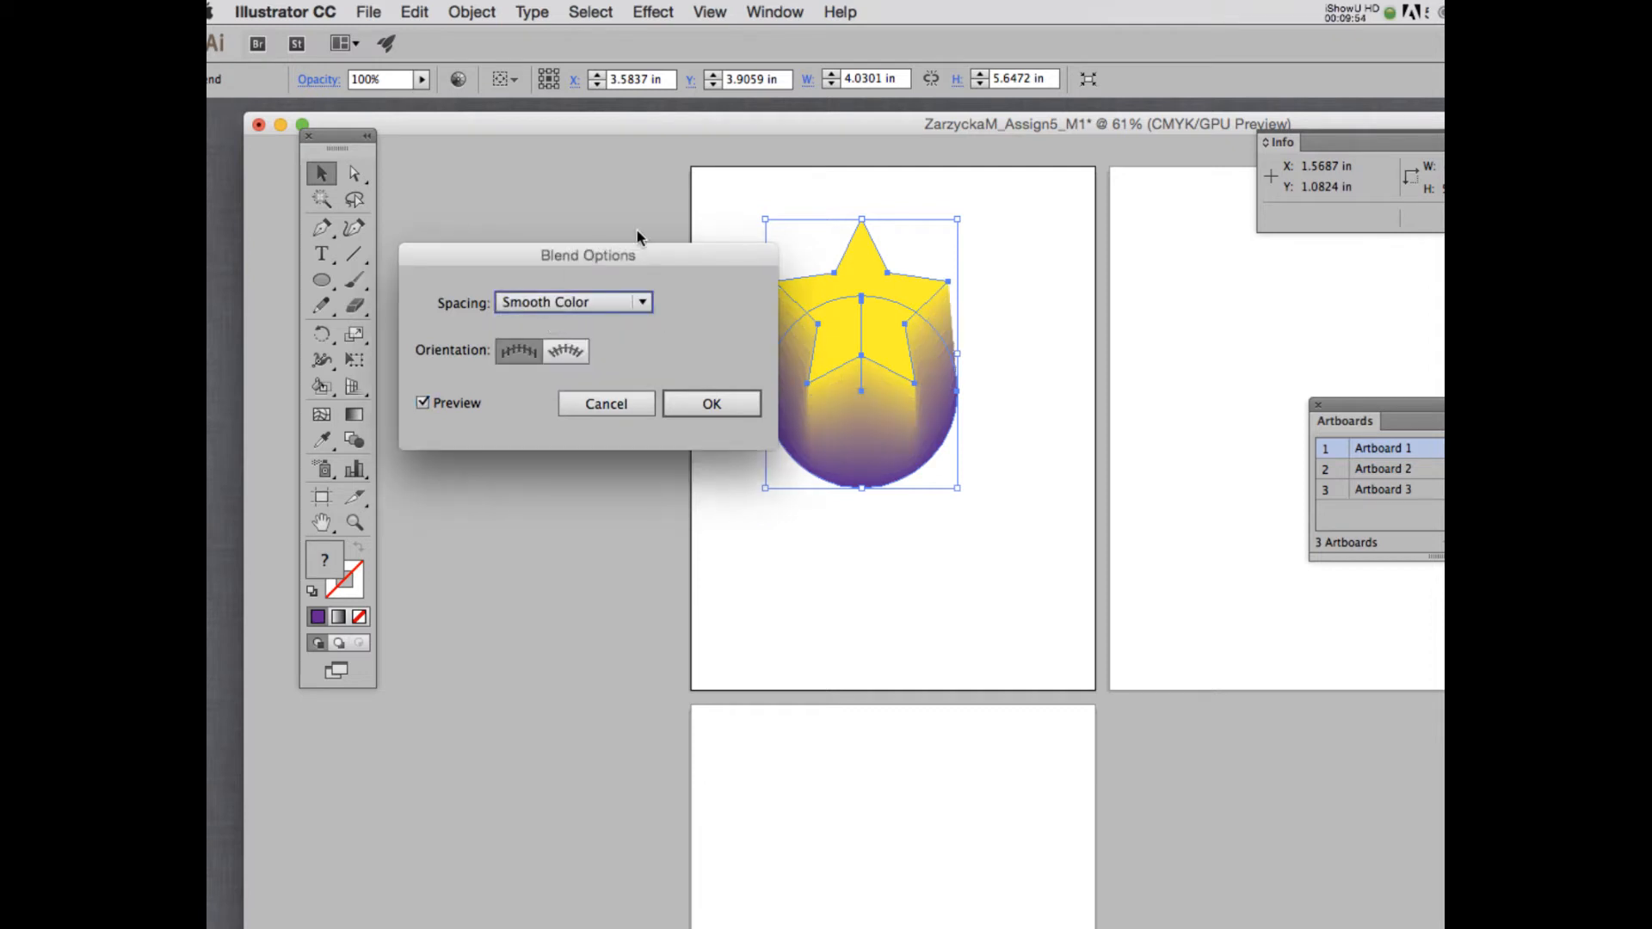
{"action": "left_click_drag", "start_coordinate": [695, 249], "coordinate": [612, 265]}
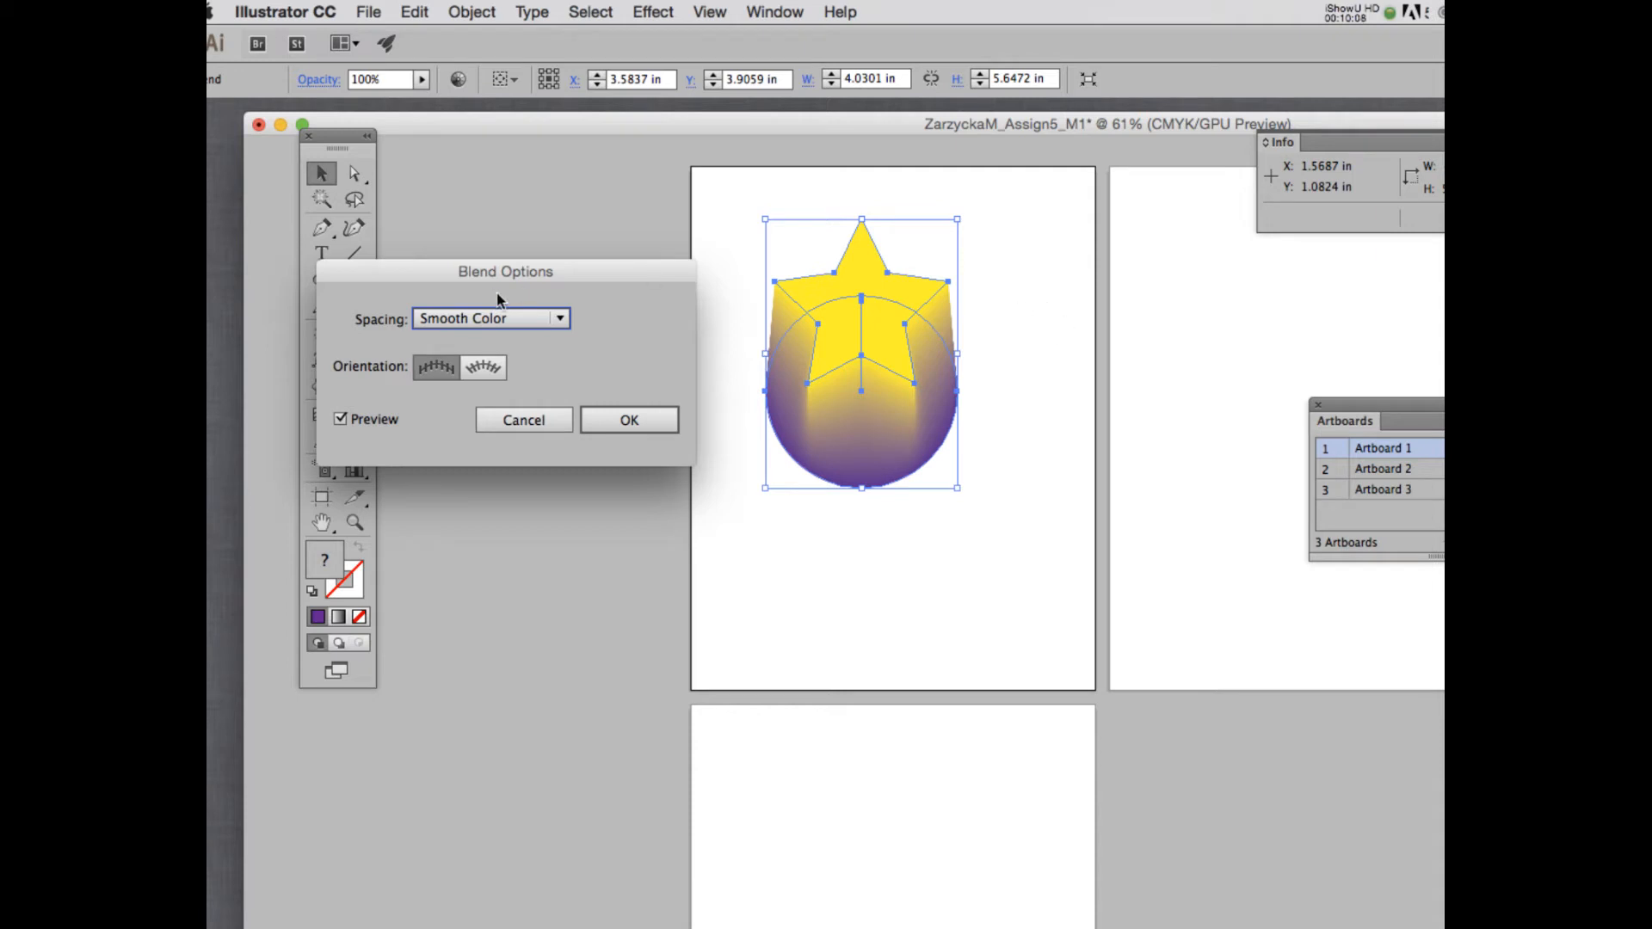
Step: Try Specified Distance spacing of 0.1 in with both orientations on the blend, and preview Specified Steps spacing with 8 steps
{"action": "left_click", "coordinate": [508, 319]}
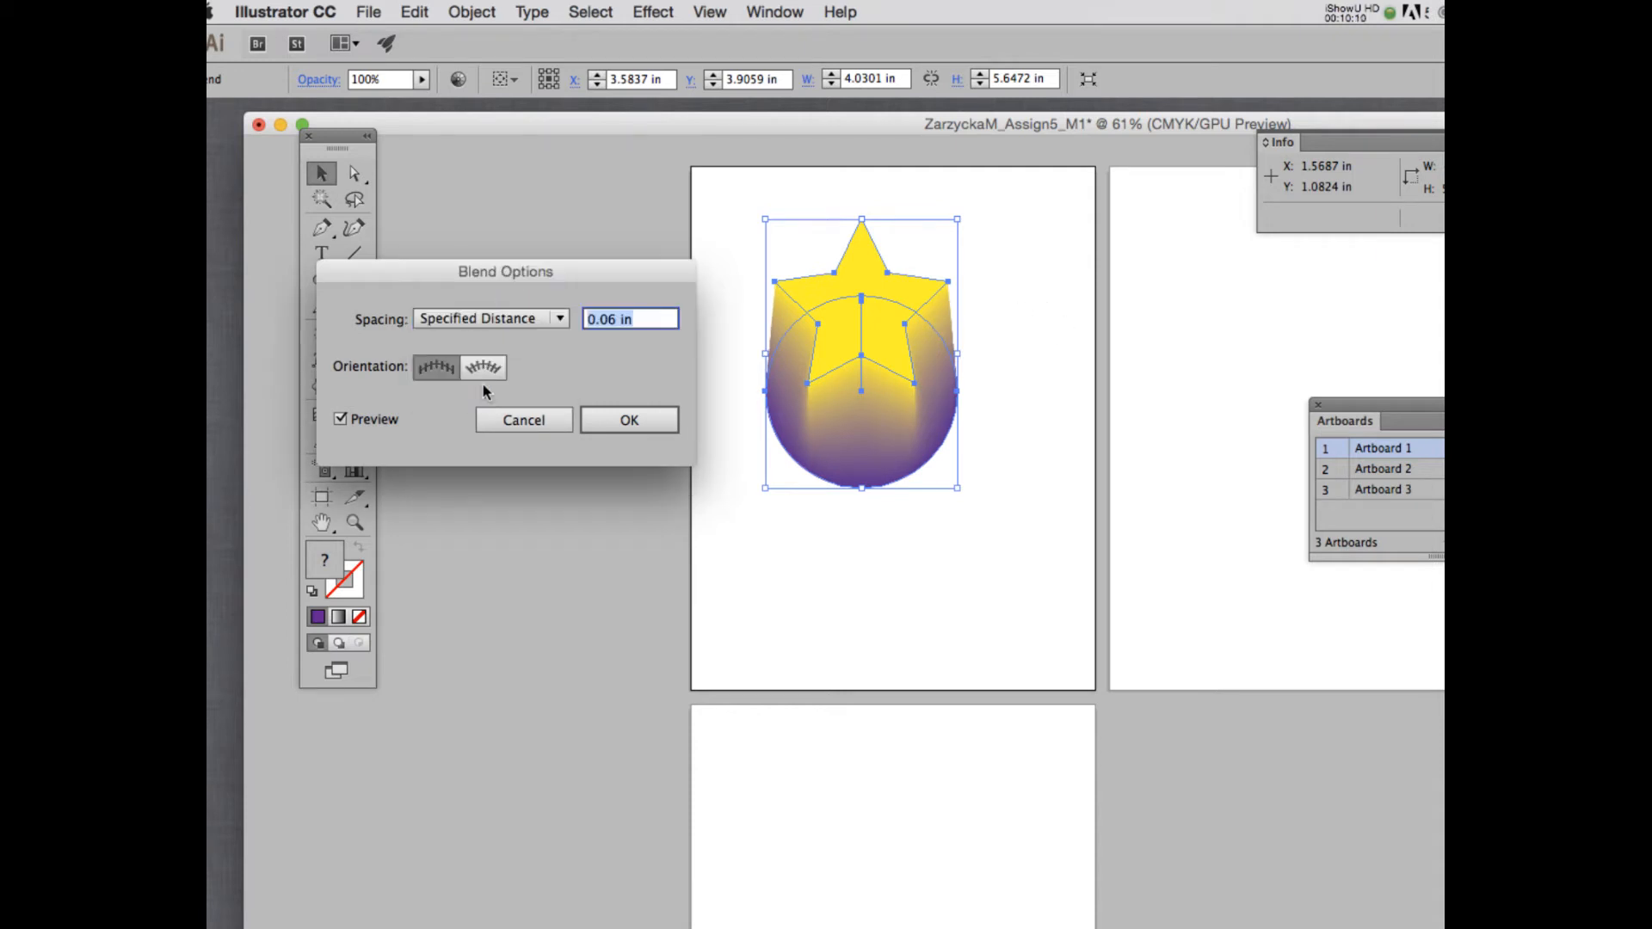
{"action": "left_click_drag", "start_coordinate": [618, 318], "coordinate": [604, 318]}
{"action": "type", "text": "1"}
{"action": "left_click", "coordinate": [491, 368]}
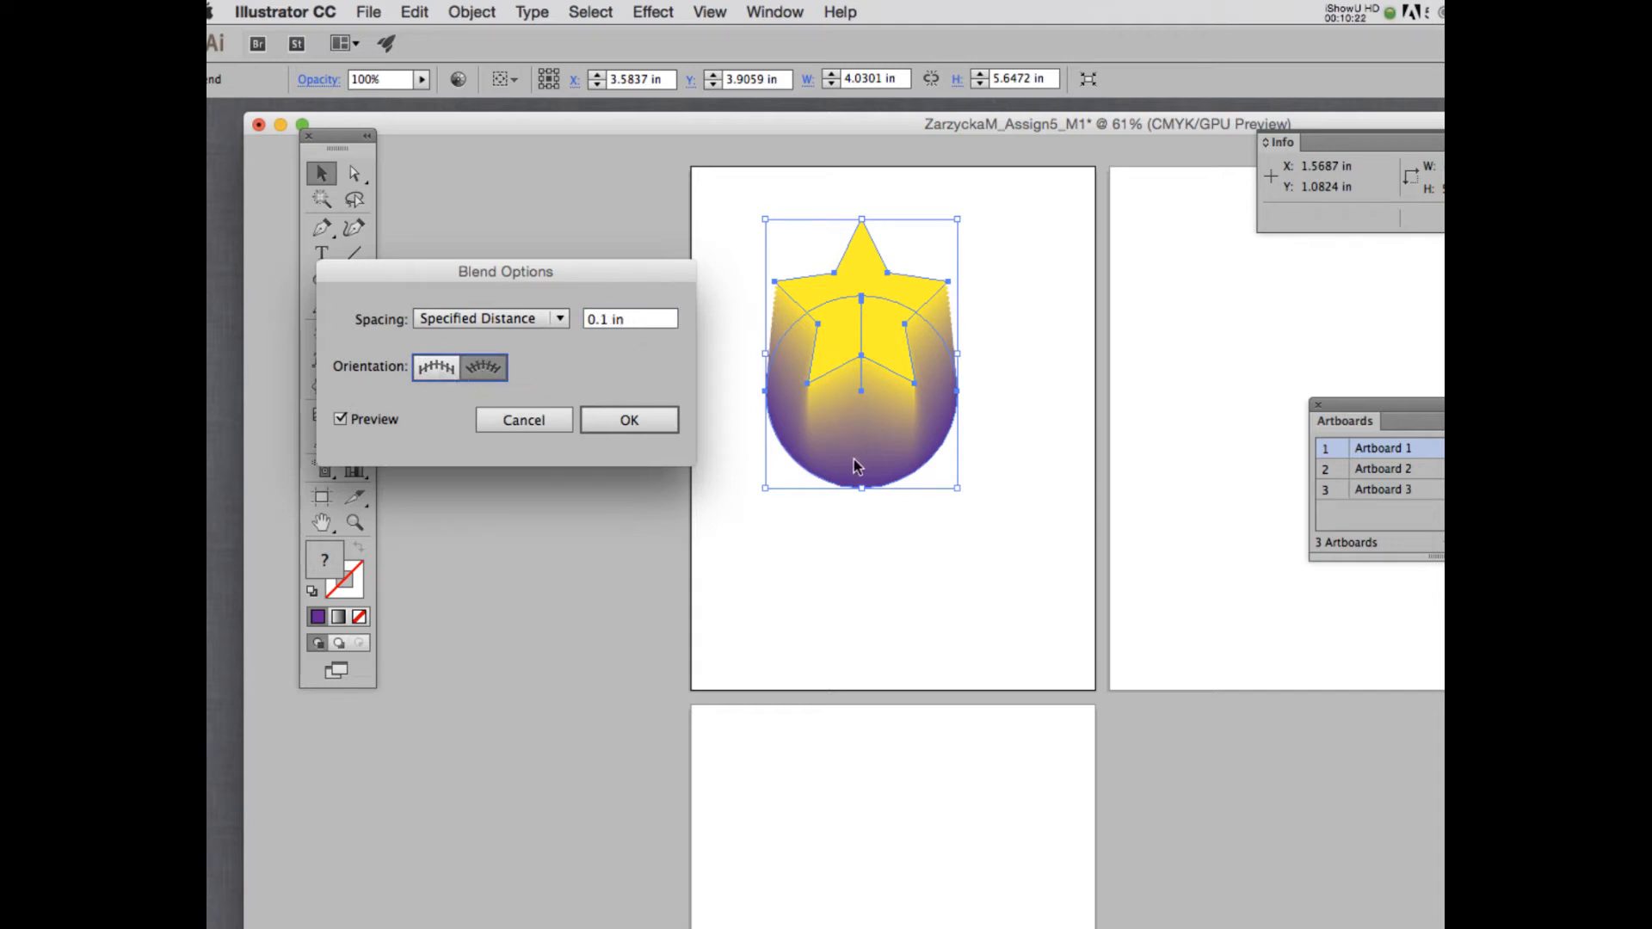
{"action": "left_click", "coordinate": [437, 368]}
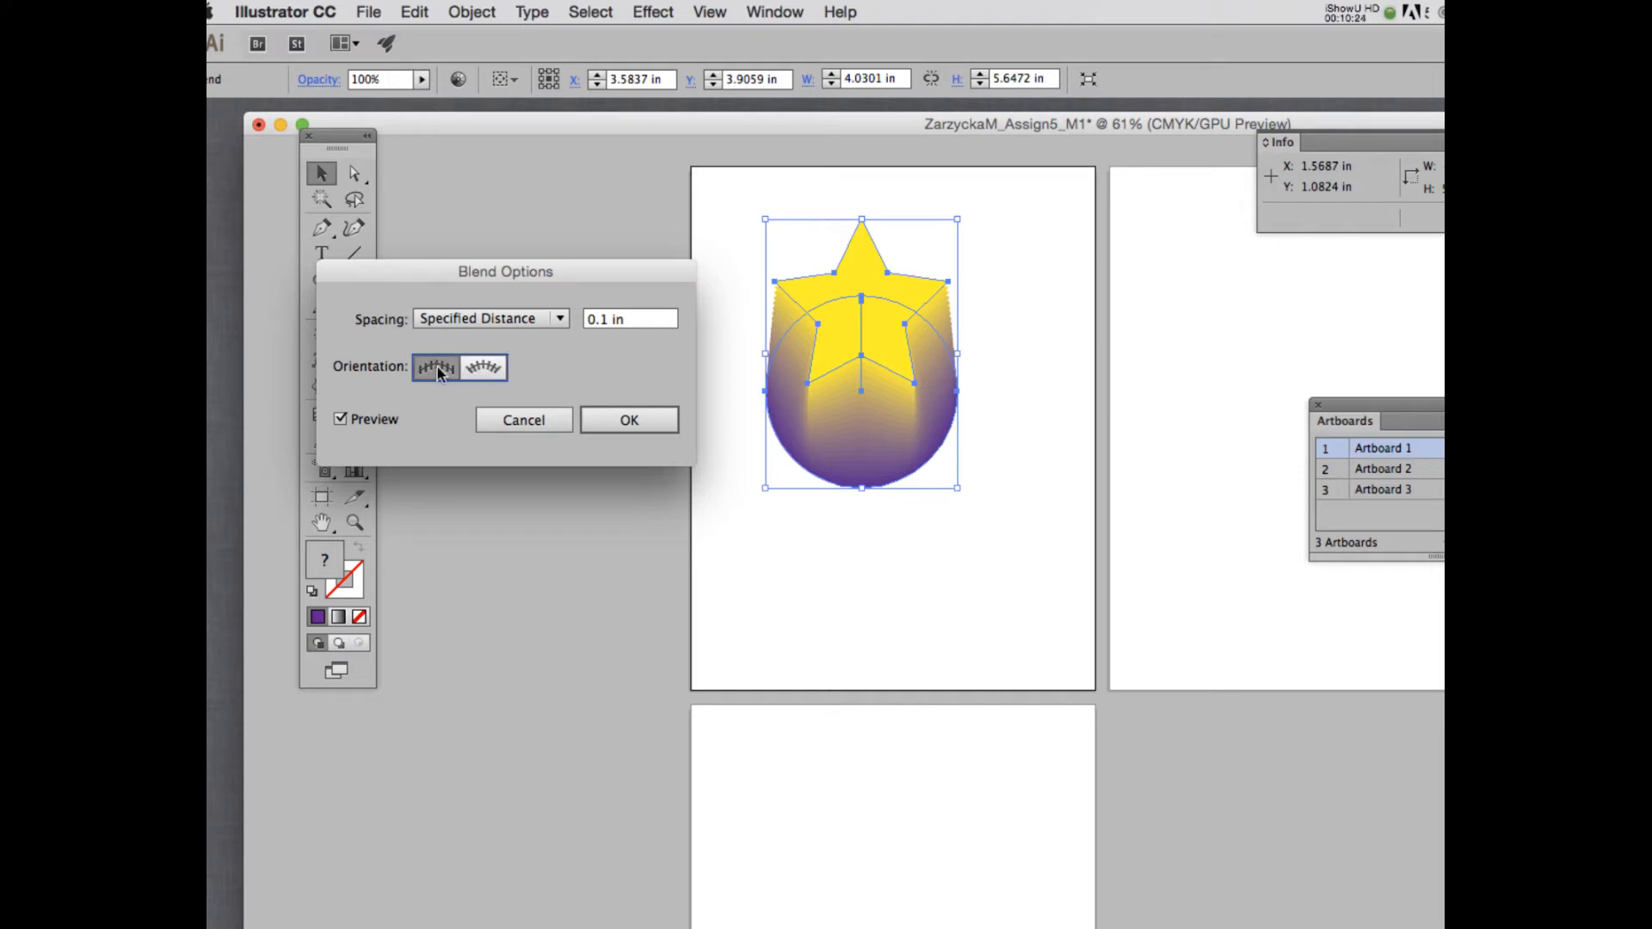
{"action": "left_click", "coordinate": [484, 312]}
{"action": "left_click", "coordinate": [477, 367]}
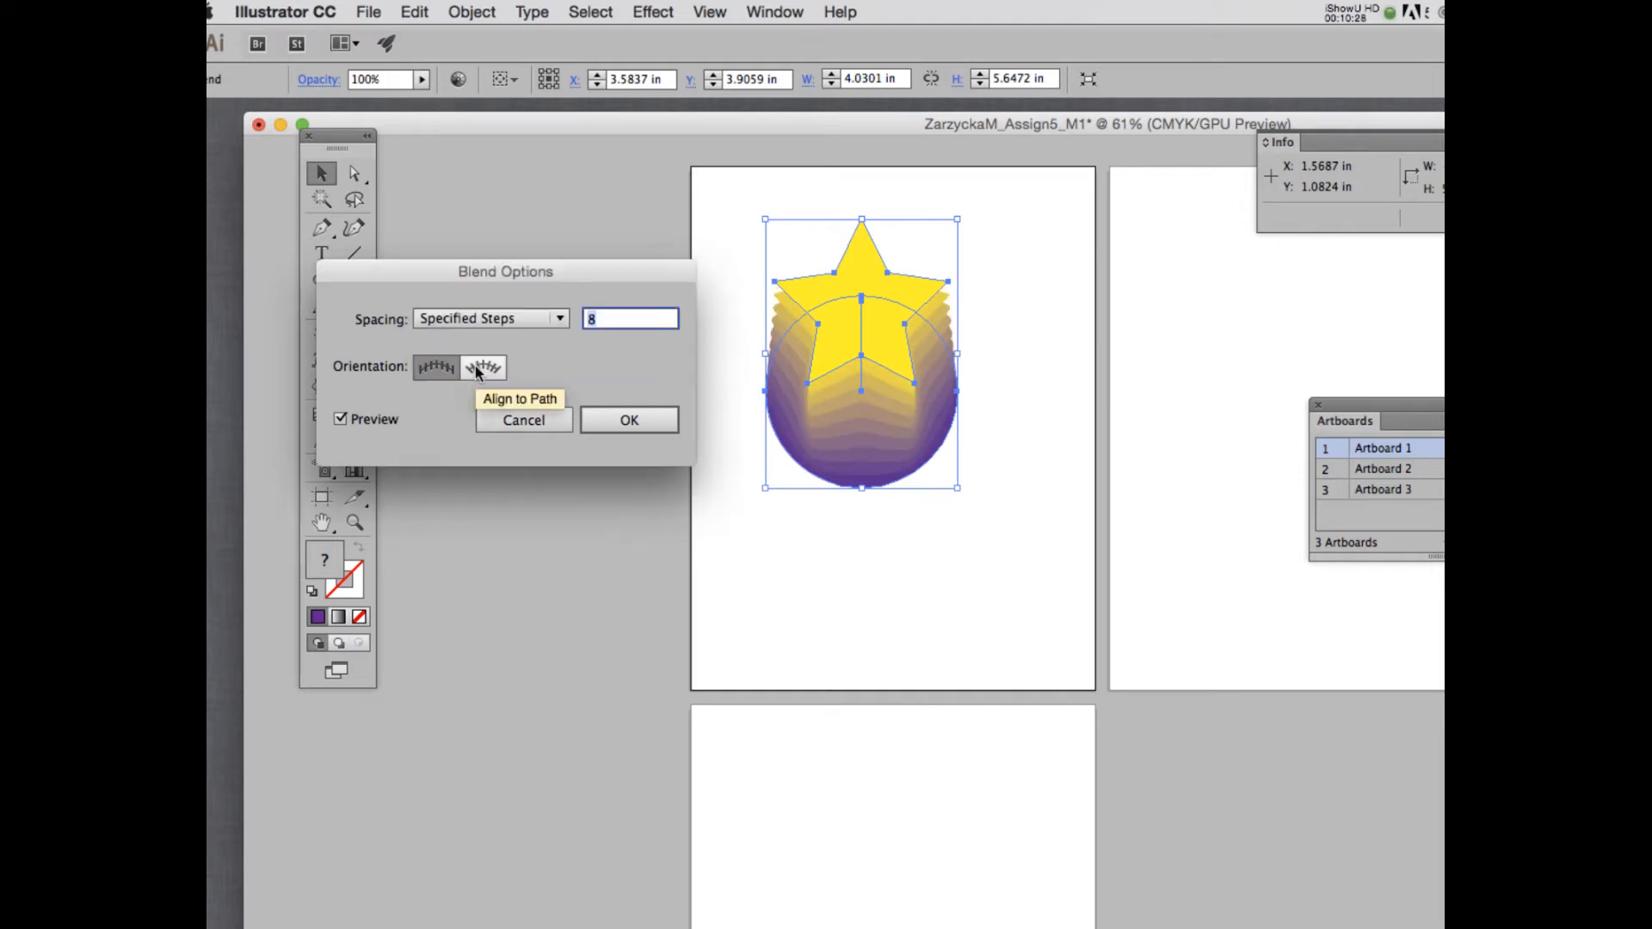
Step: Apply Smooth Color spacing to the star-and-circle blend and deselect it
{"action": "left_click", "coordinate": [520, 319]}
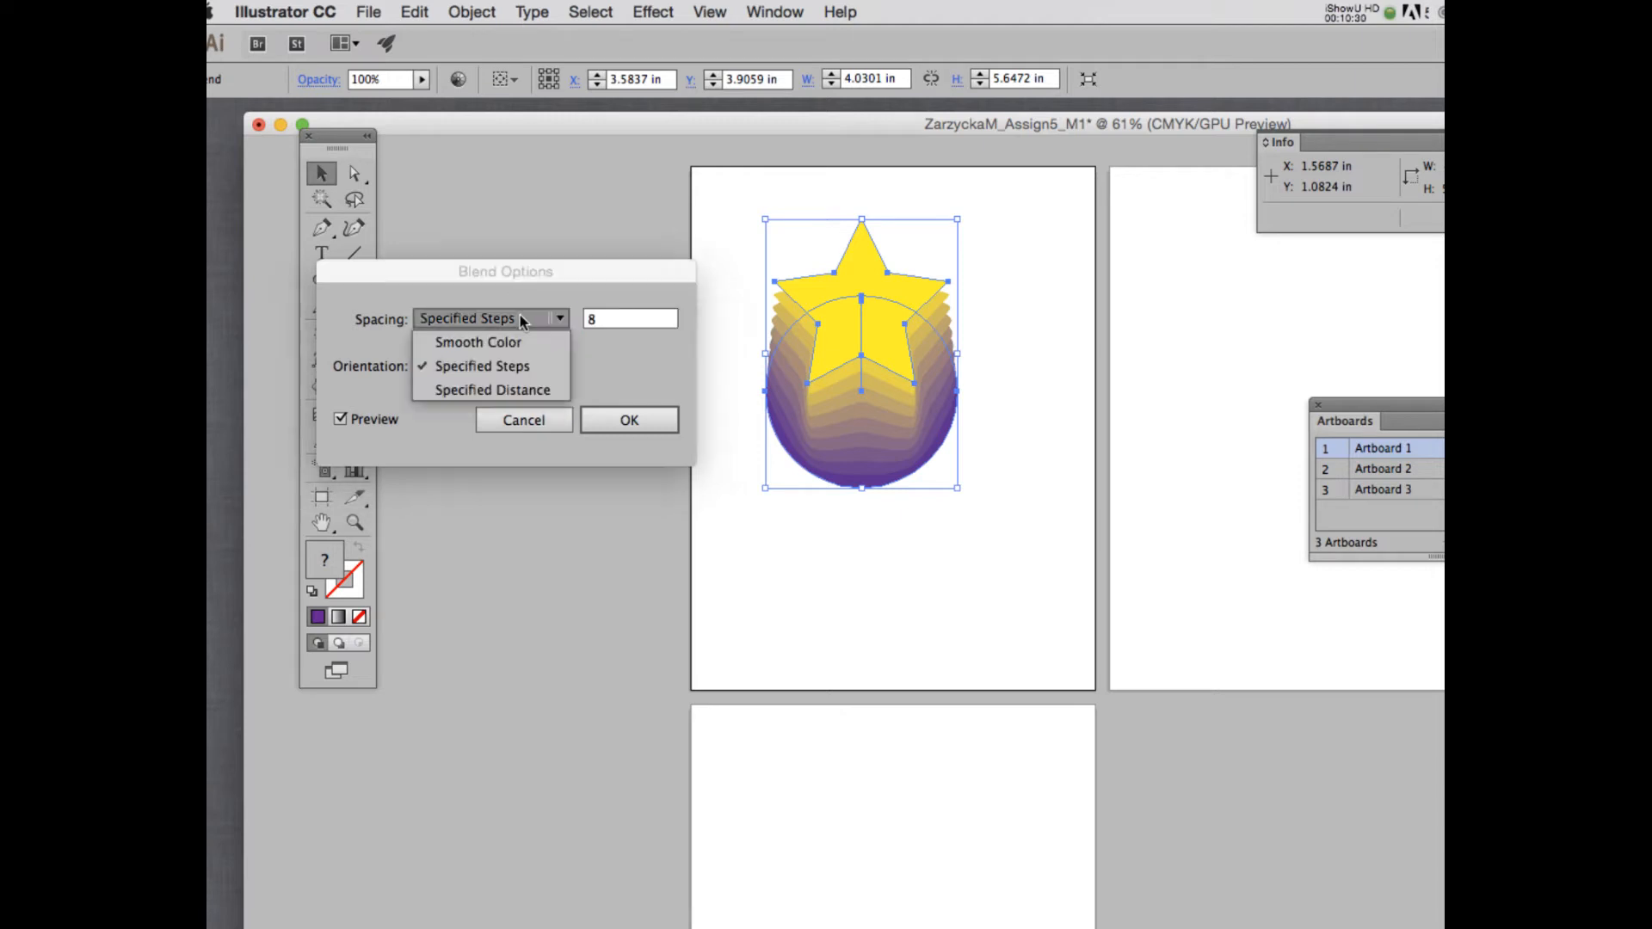
{"action": "left_click", "coordinate": [493, 344]}
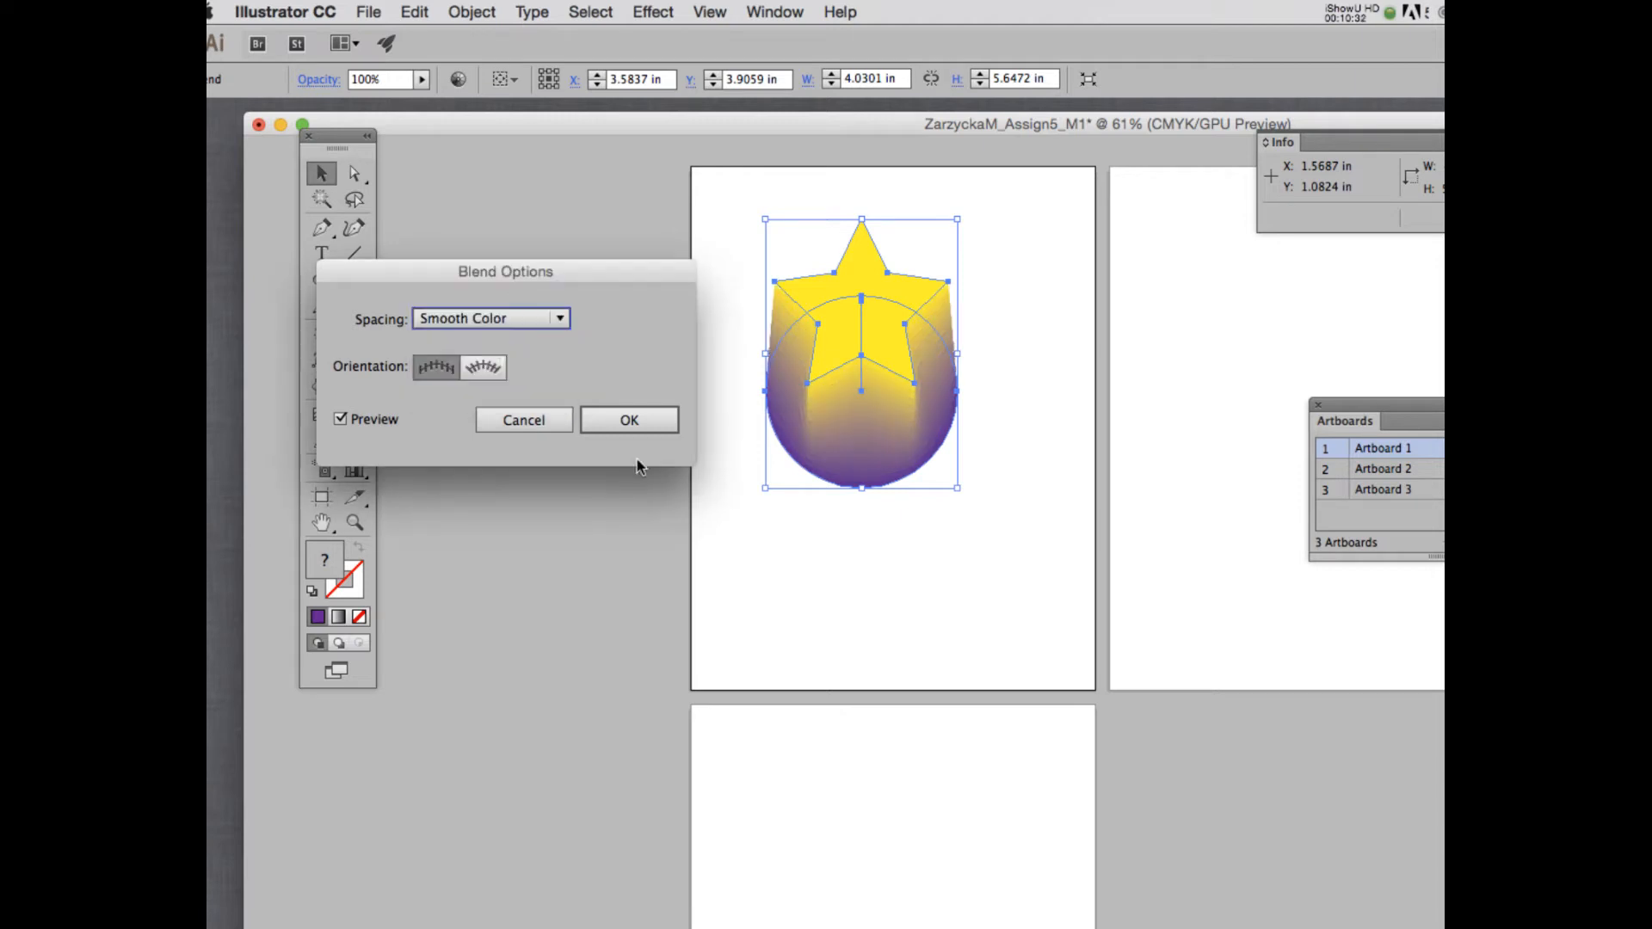
{"action": "left_click", "coordinate": [637, 422]}
{"action": "left_click", "coordinate": [710, 379]}
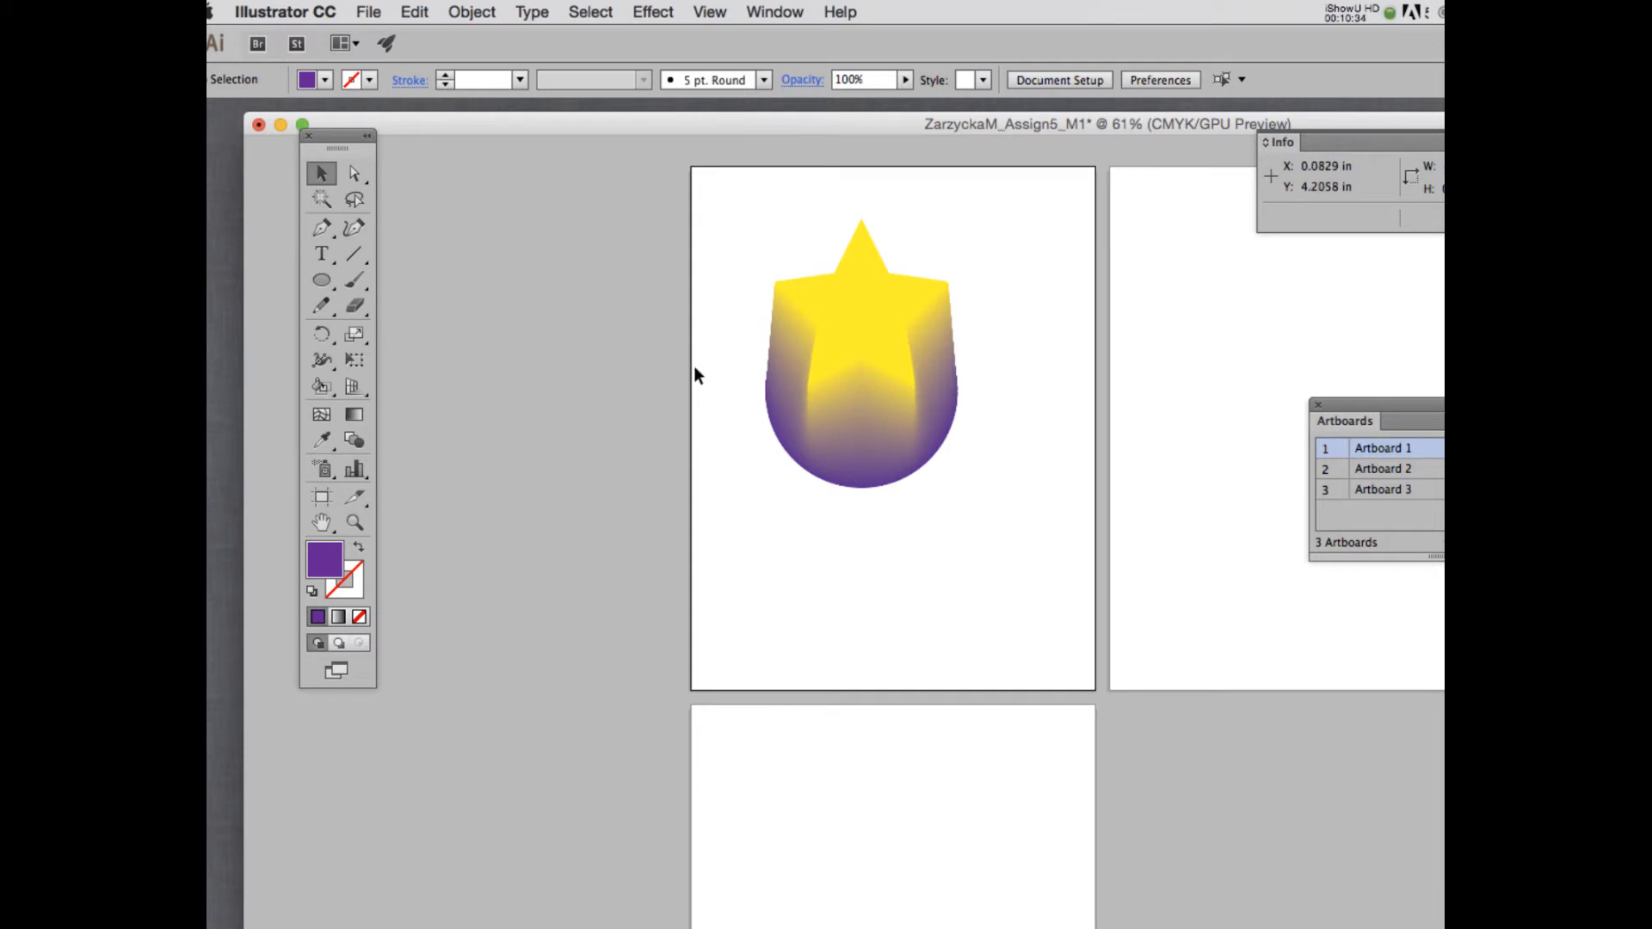
{"action": "left_click", "coordinate": [1346, 10]}
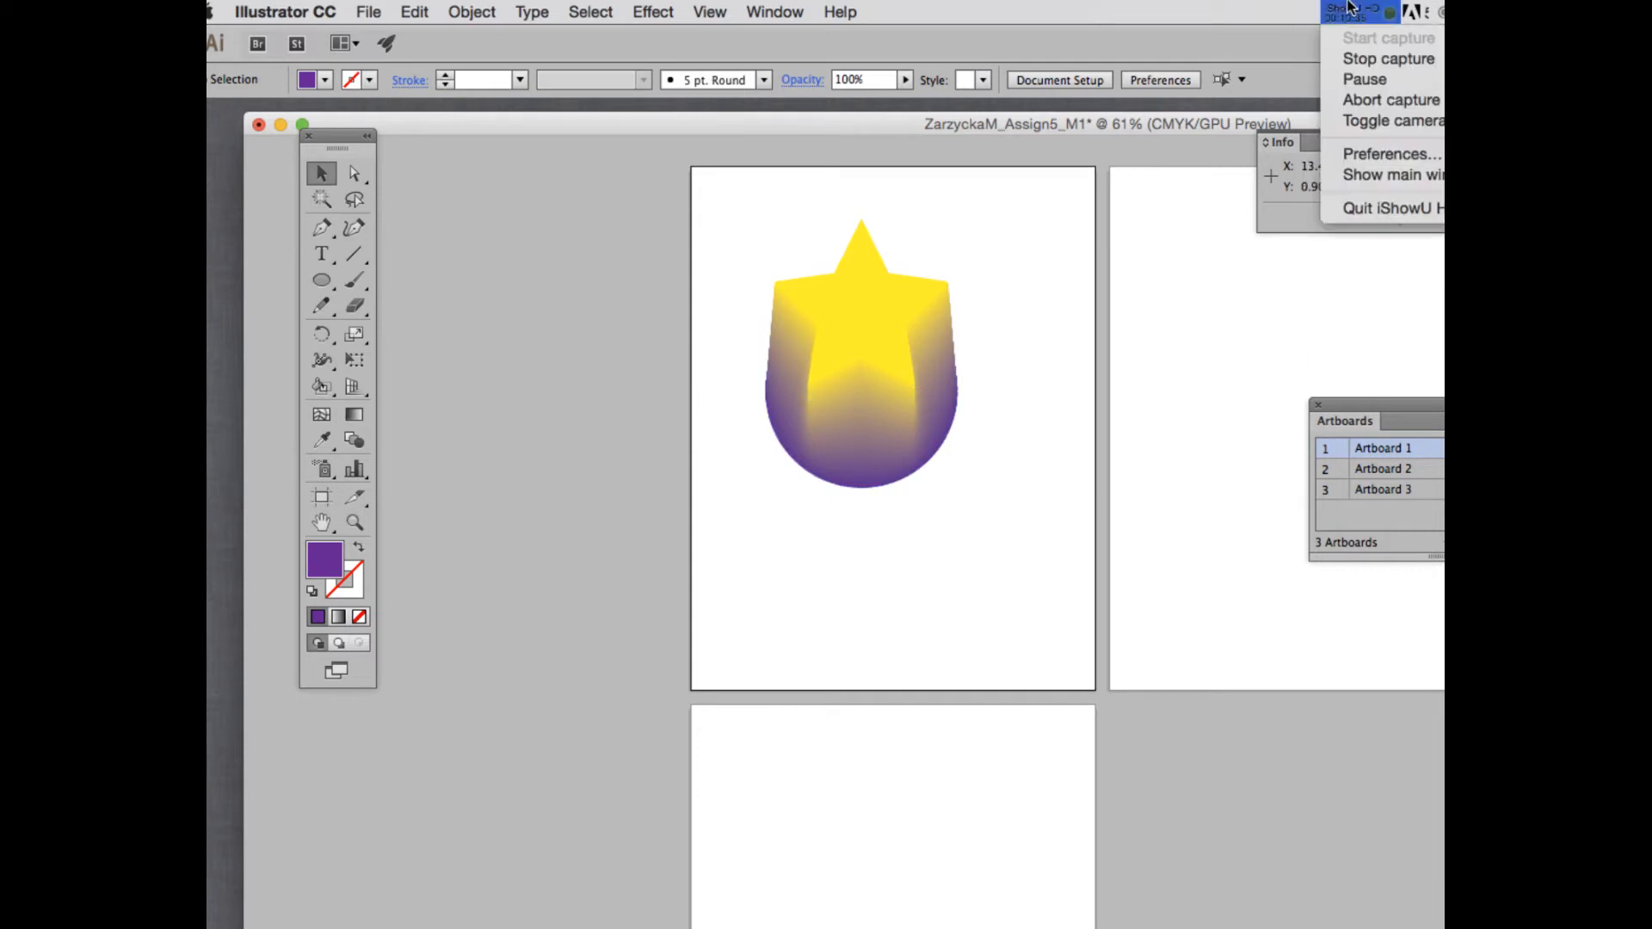
{"action": "left_click", "coordinate": [1375, 80]}
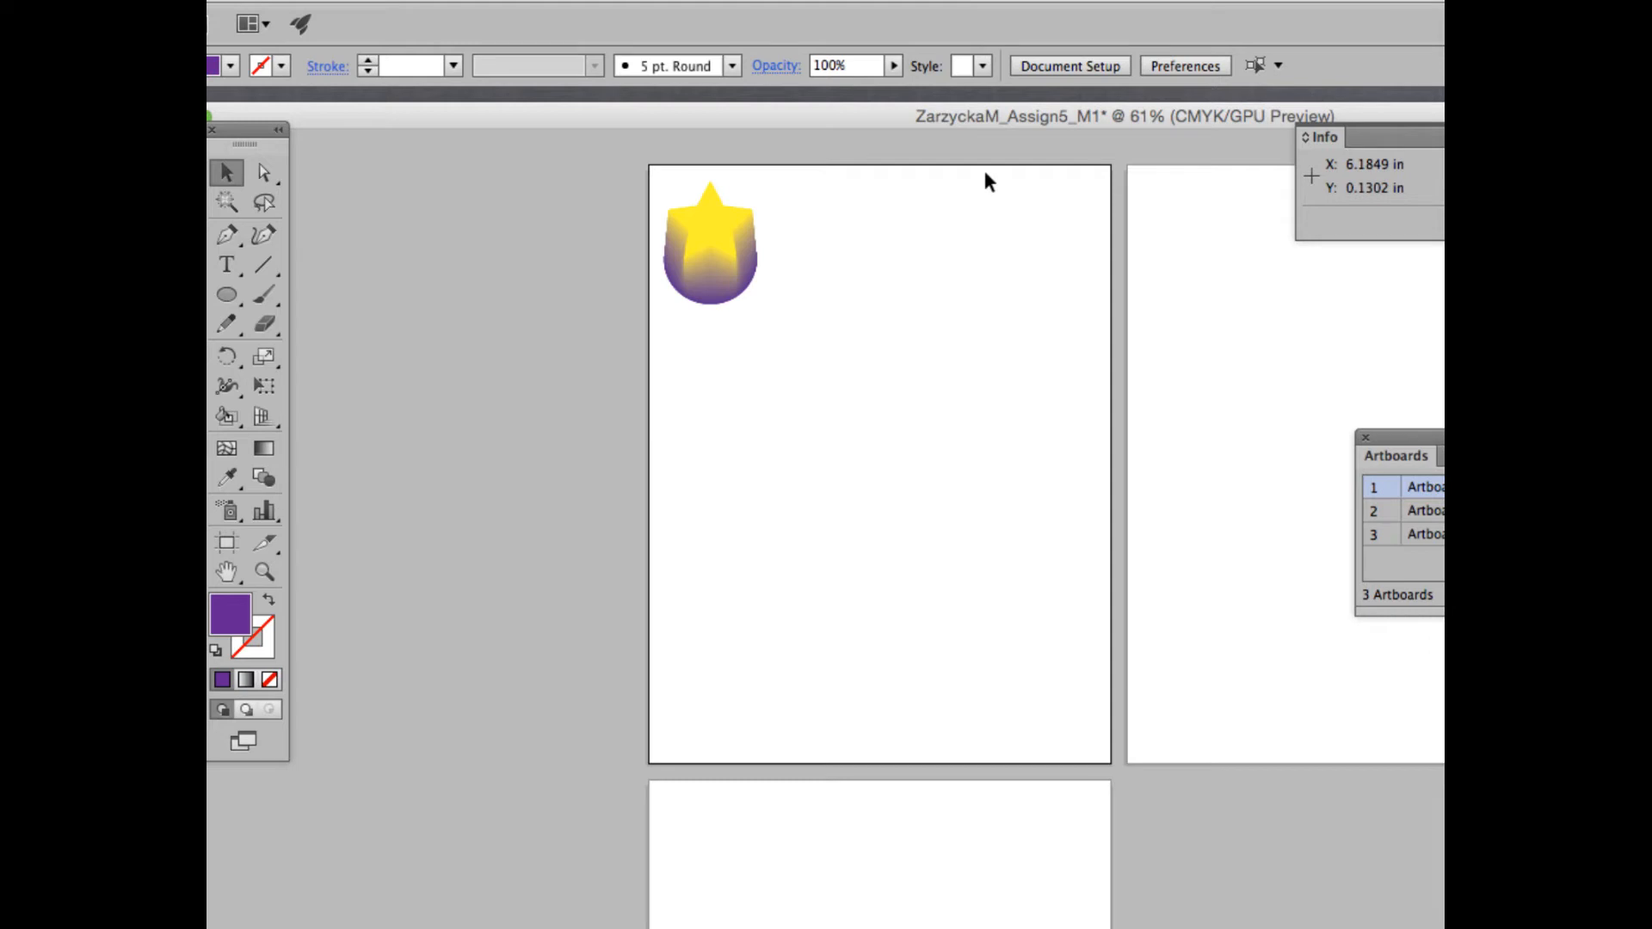
Step: Draw a circle about 3.05 in wide beside the star blend, centred near X 4.86 in and Y 2.32 in, and fill it teal
{"action": "left_click", "coordinate": [227, 294]}
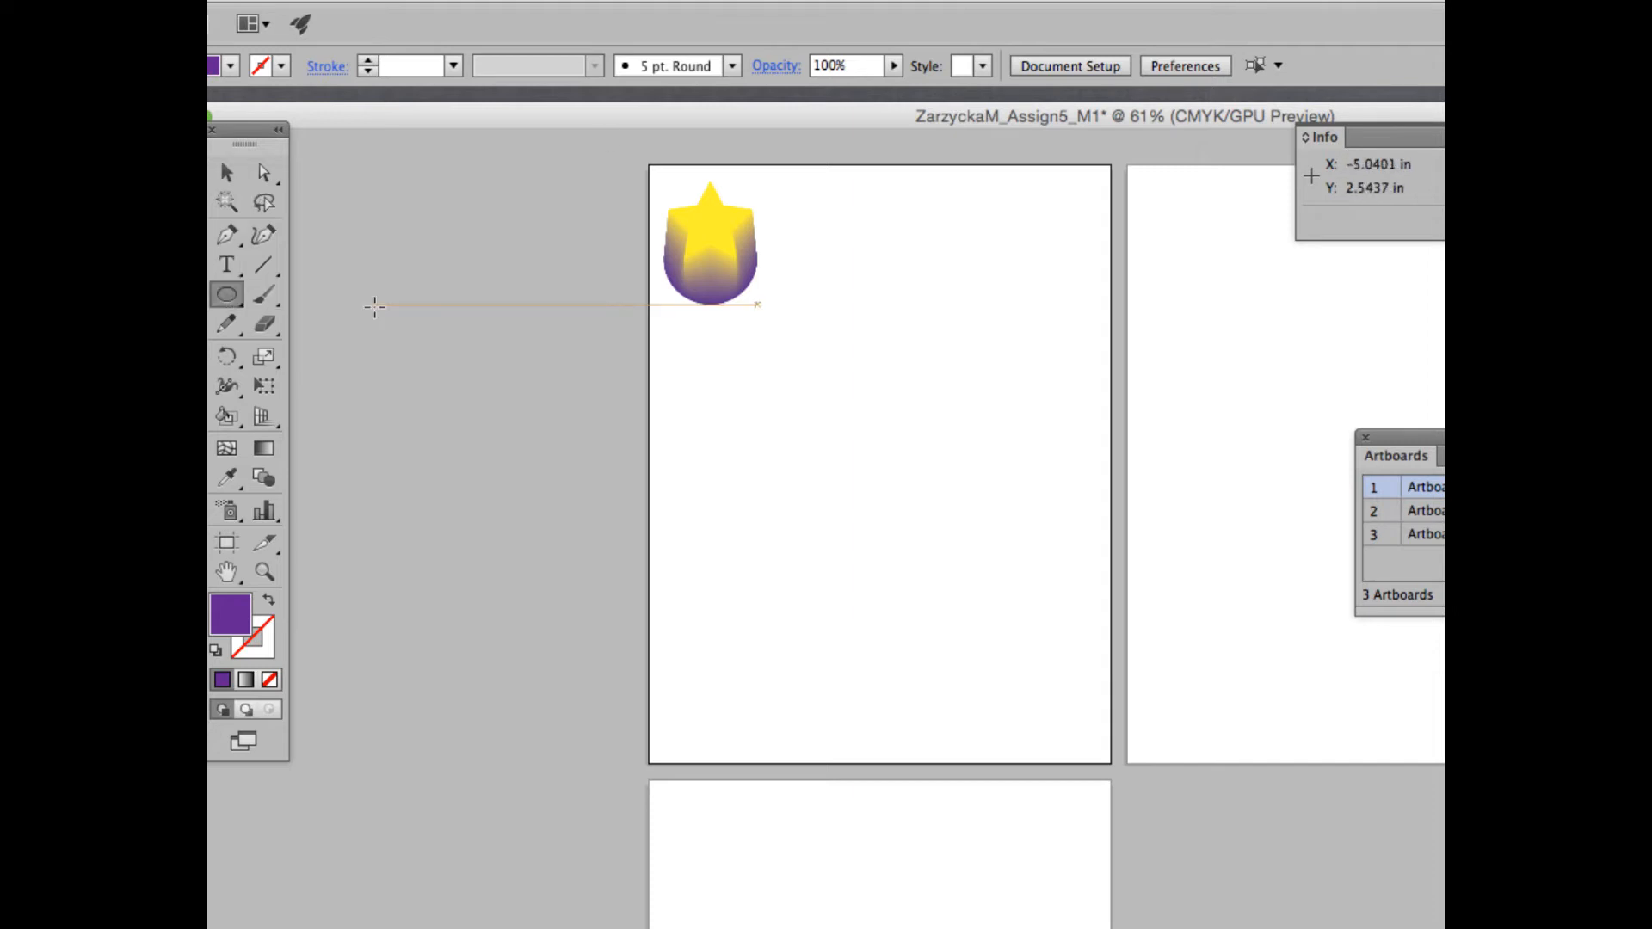
{"action": "left_click_drag", "start_coordinate": [864, 210], "coordinate": [1034, 370]}
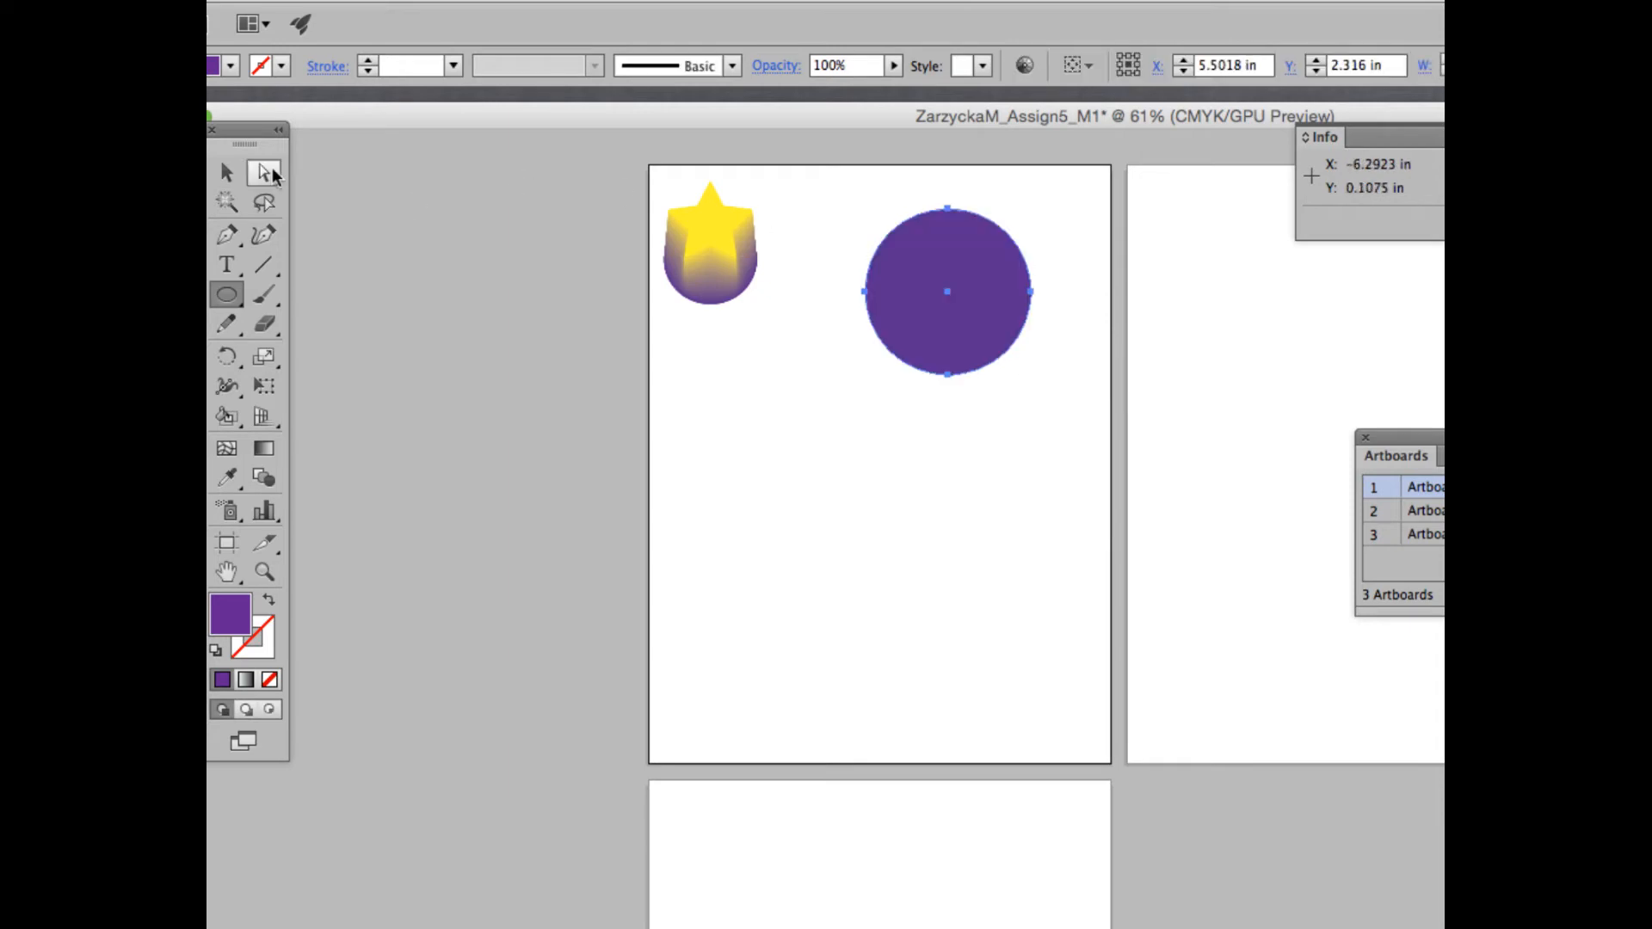
{"action": "key", "text": "v"}
{"action": "left_click_drag", "start_coordinate": [998, 277], "coordinate": [966, 266]}
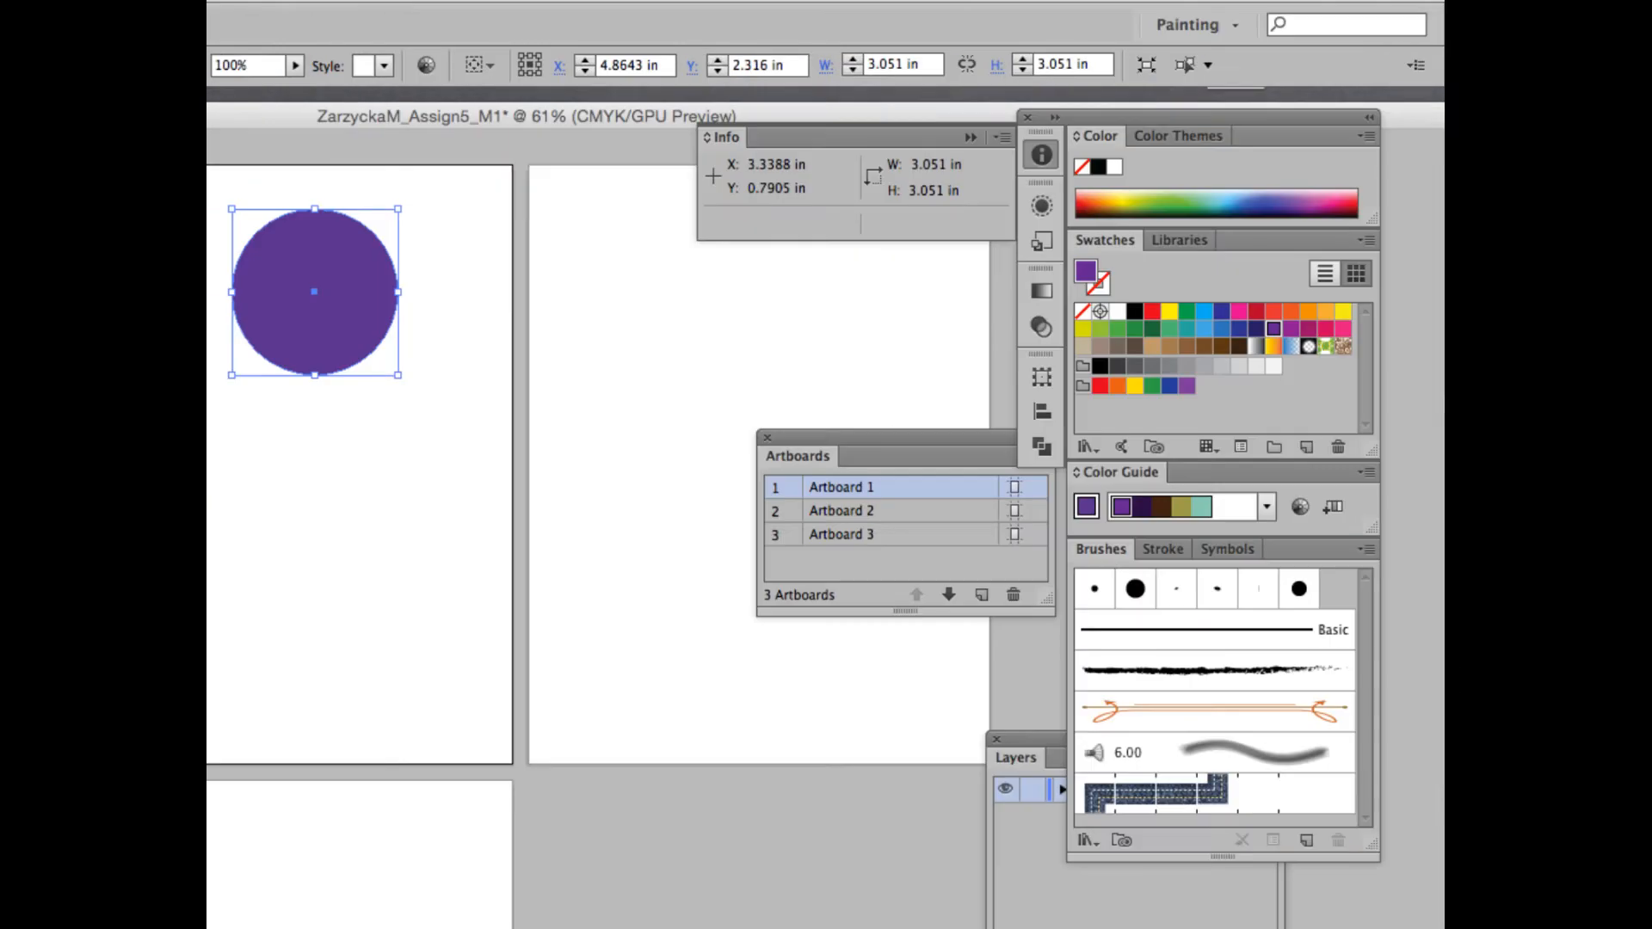
{"action": "left_click", "coordinate": [1187, 328]}
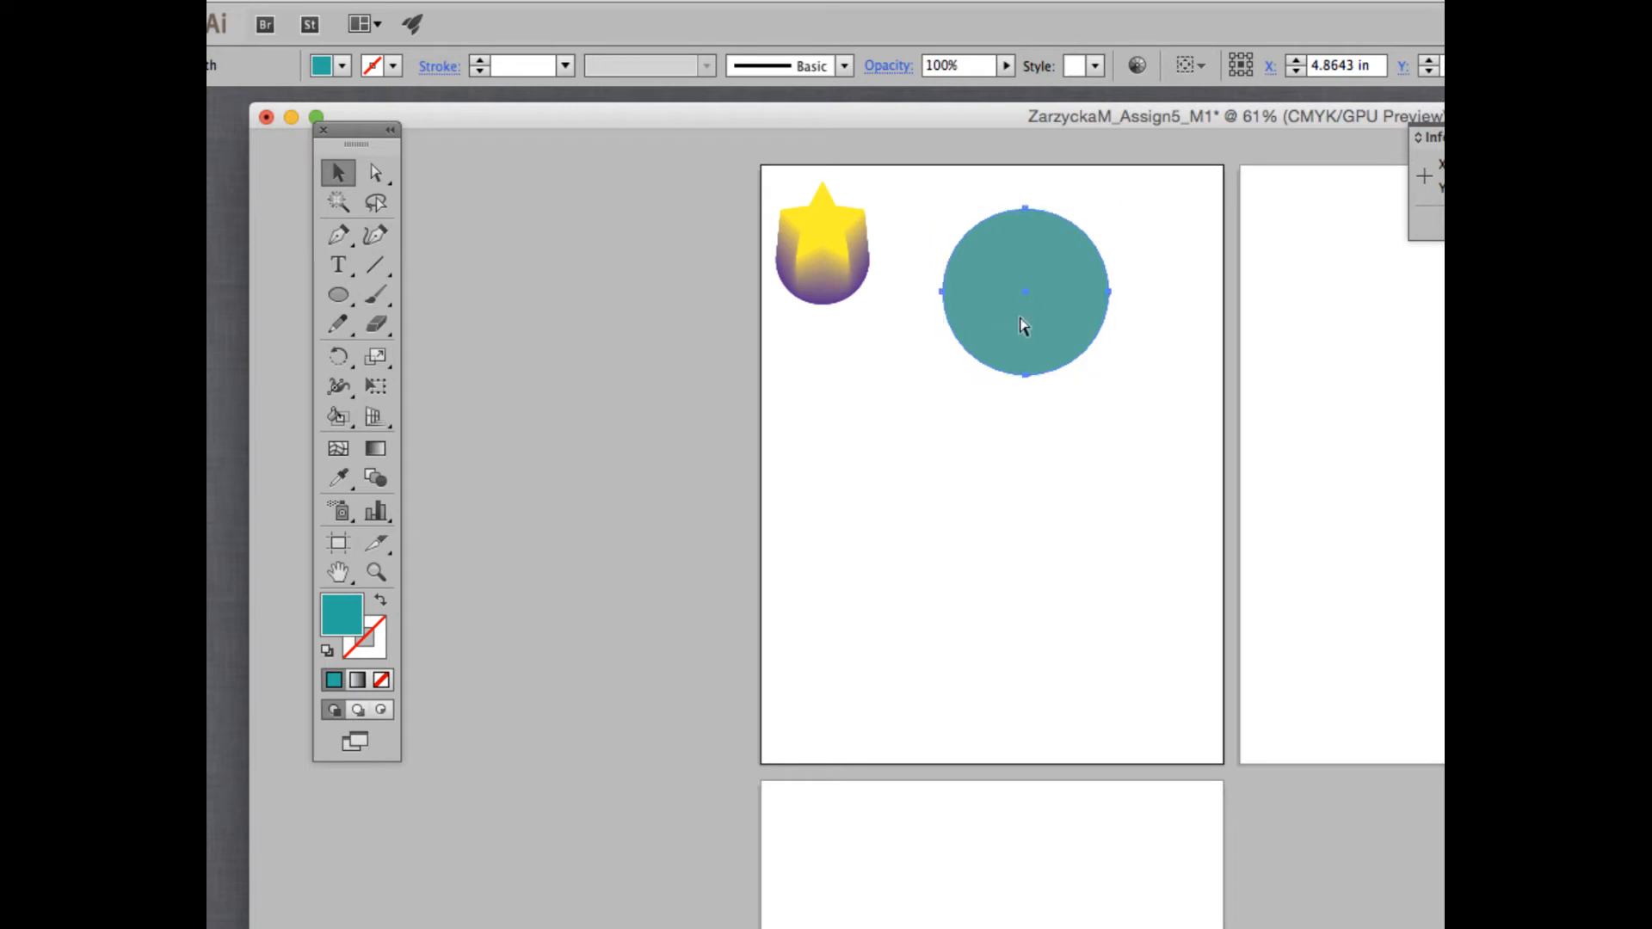
Step: Place a copy of the teal circle in its middle, scale it down to about 1.43 in, and fill it blue
{"action": "key", "text": "super+v"}
{"action": "left_click_drag", "start_coordinate": [1227, 722], "coordinate": [1020, 242]}
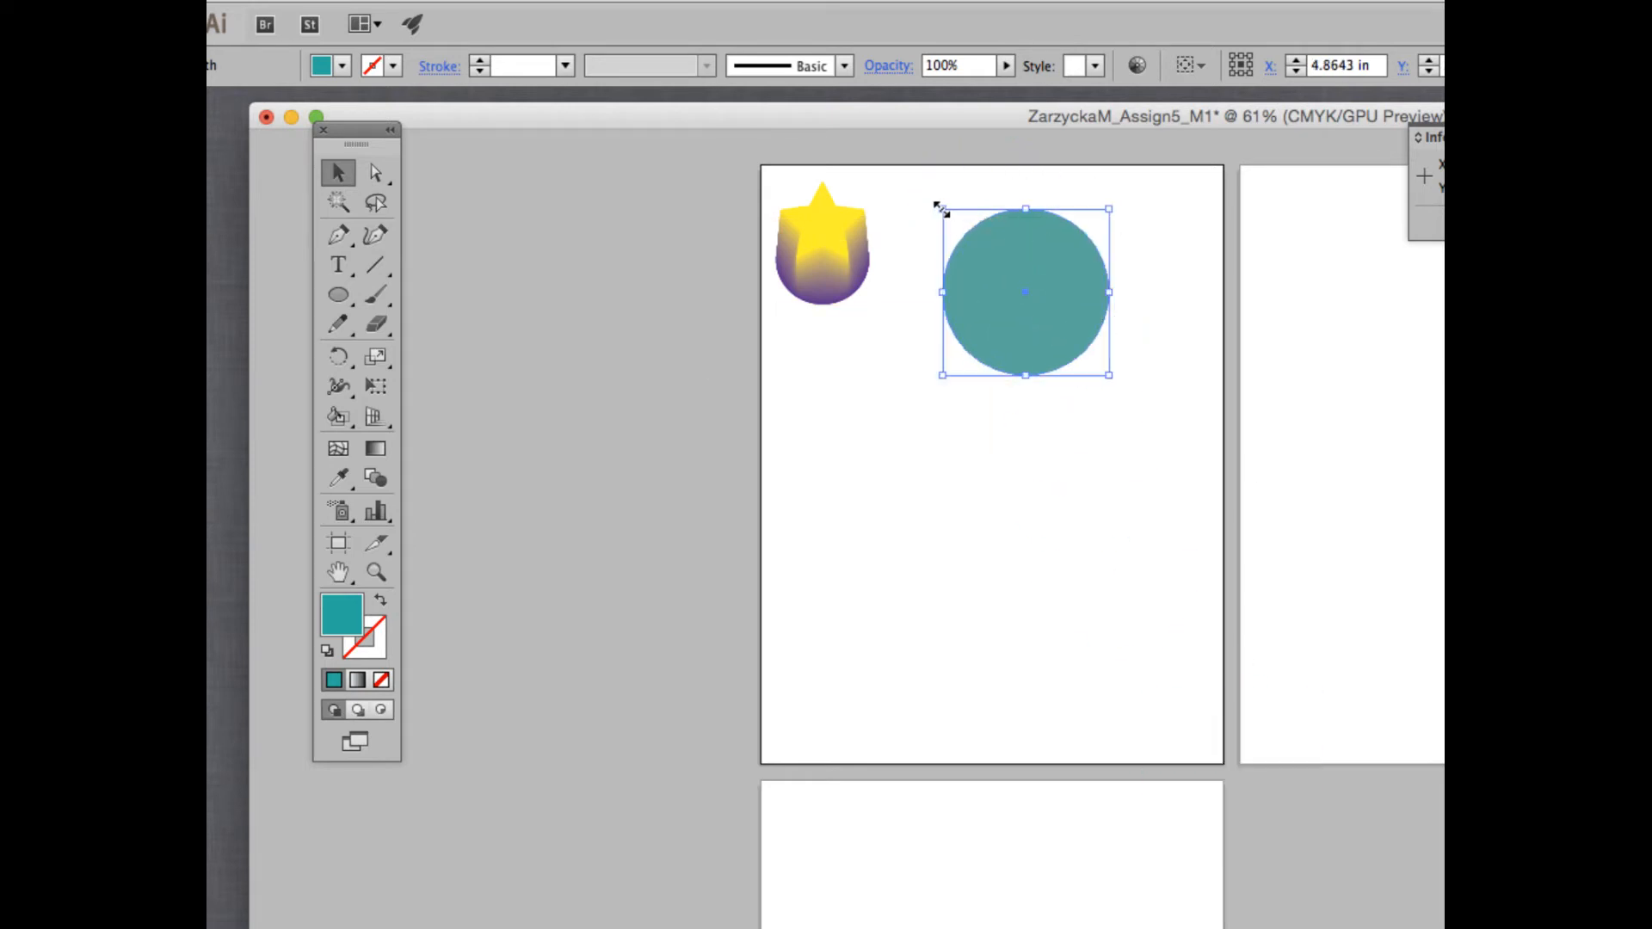
{"action": "left_click_drag", "start_coordinate": [941, 209], "coordinate": [987, 250]}
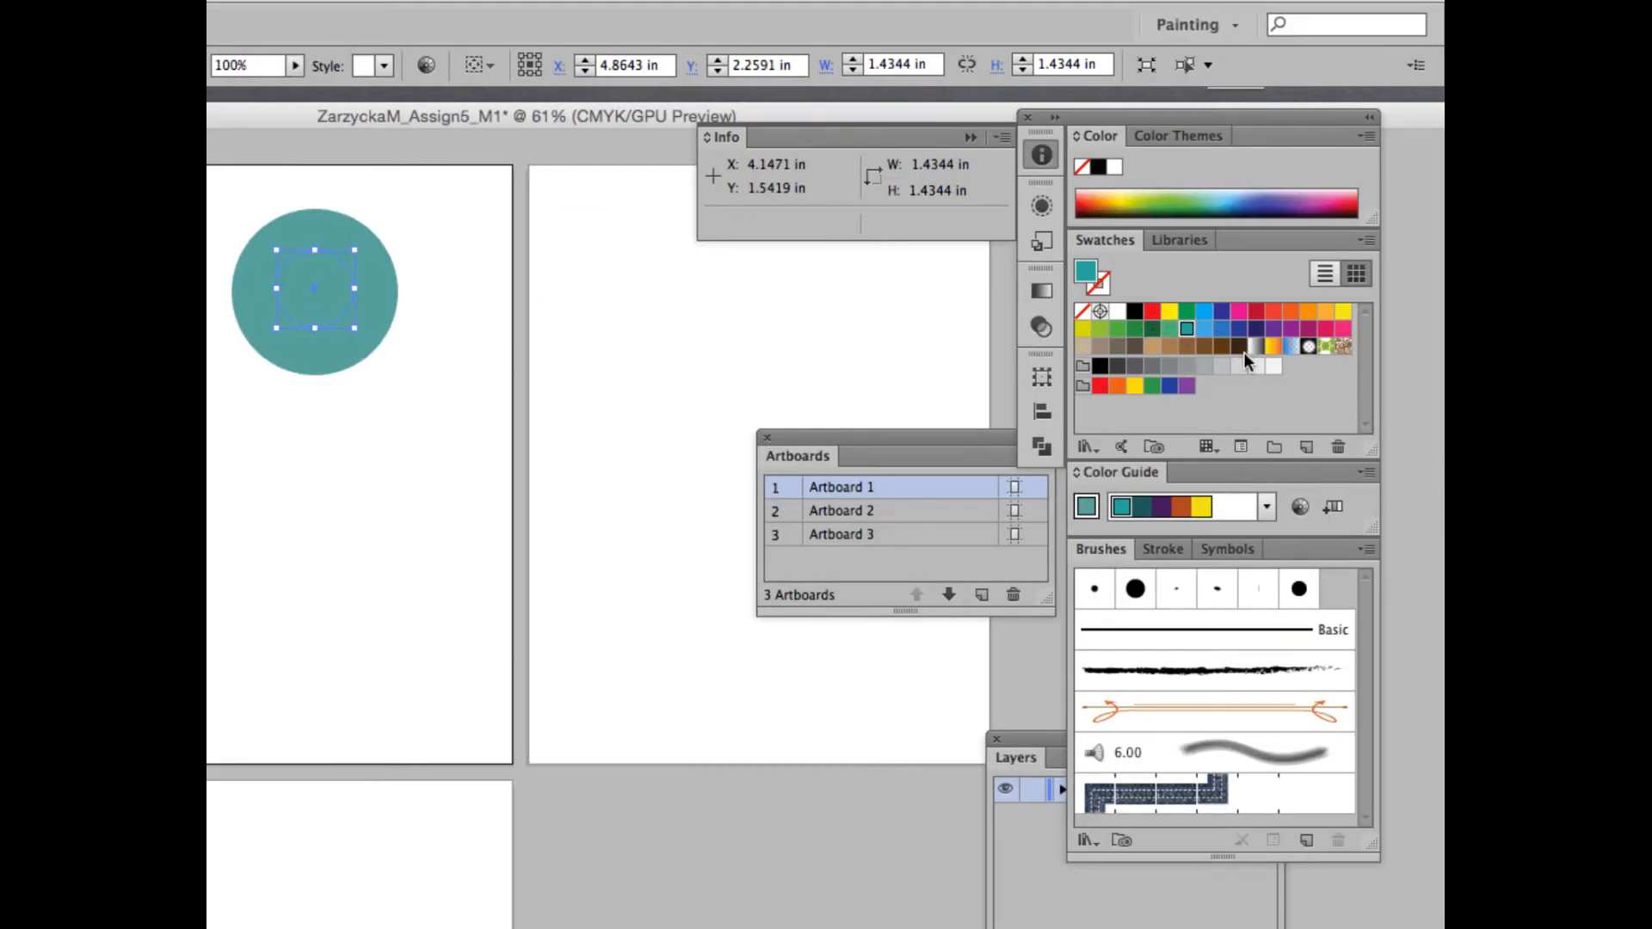
{"action": "left_click", "coordinate": [1205, 367]}
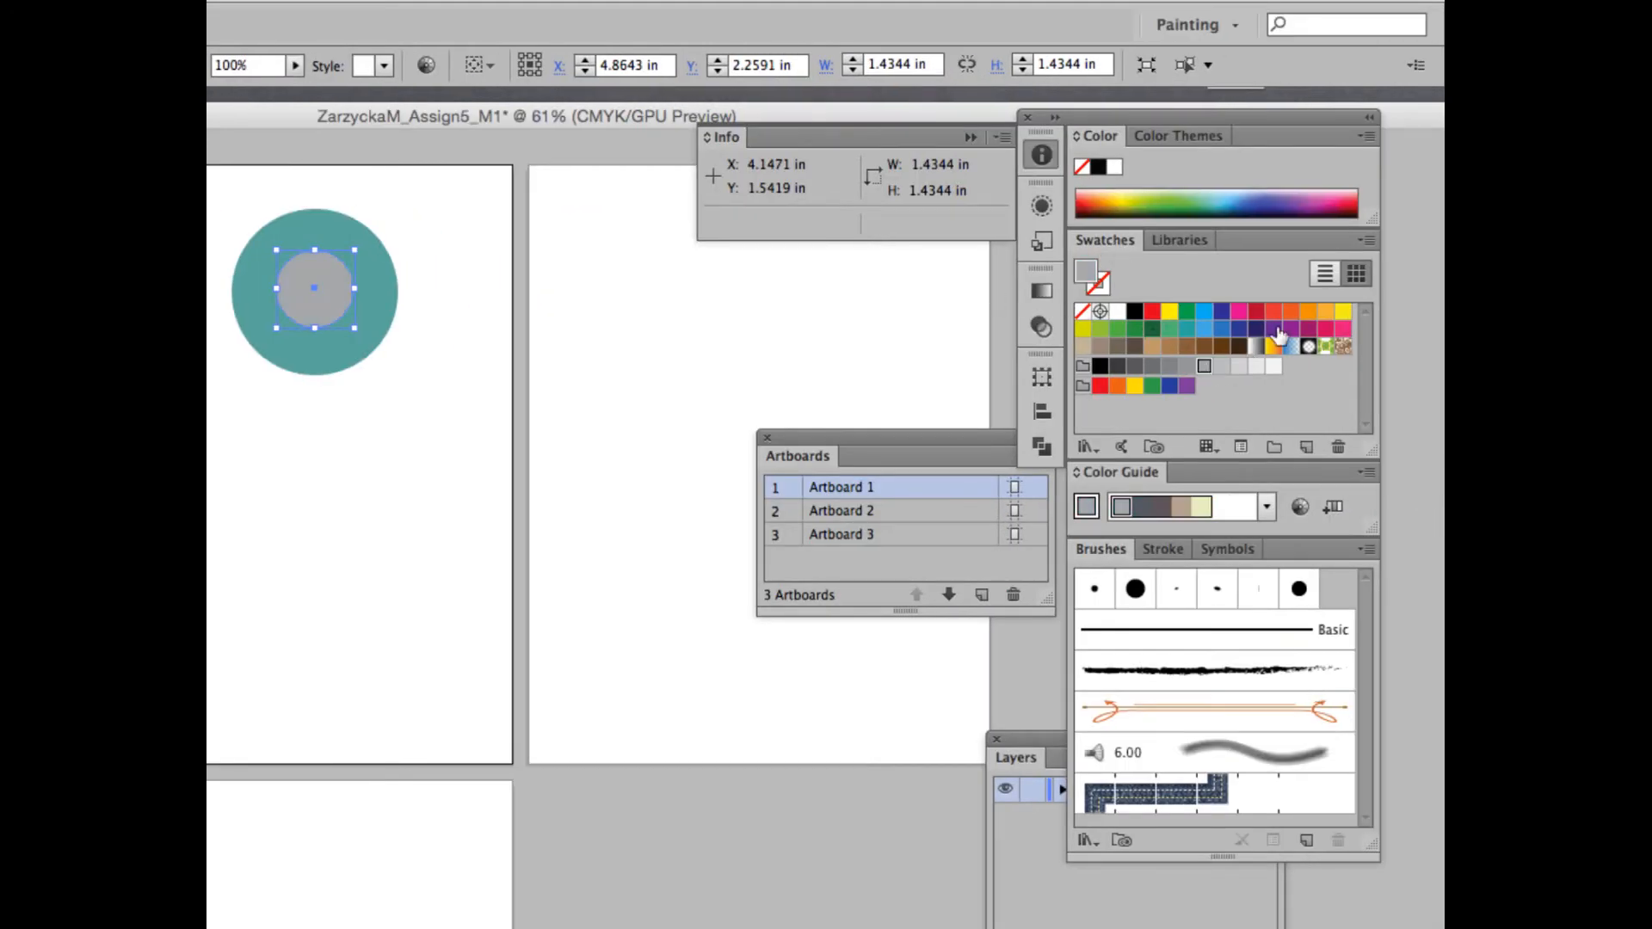
{"action": "left_click", "coordinate": [1222, 331]}
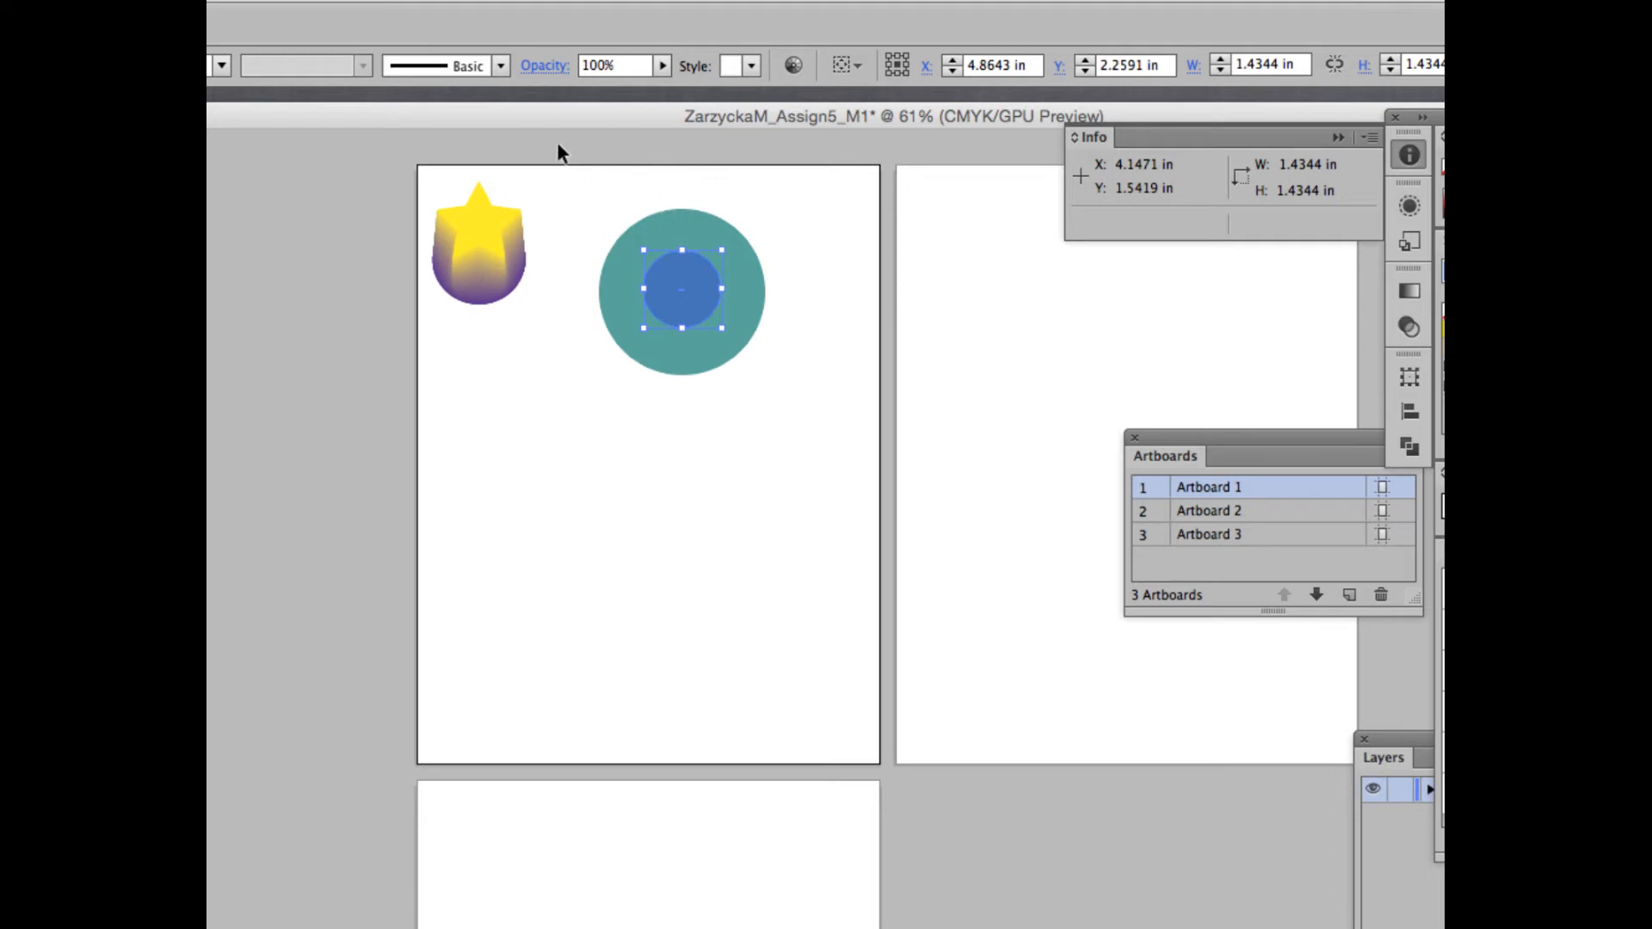
Step: Draw a small blue circle above the concentric teal and blue circles with the Ellipse tool
{"action": "left_click_drag", "start_coordinate": [575, 105], "coordinate": [654, 97]}
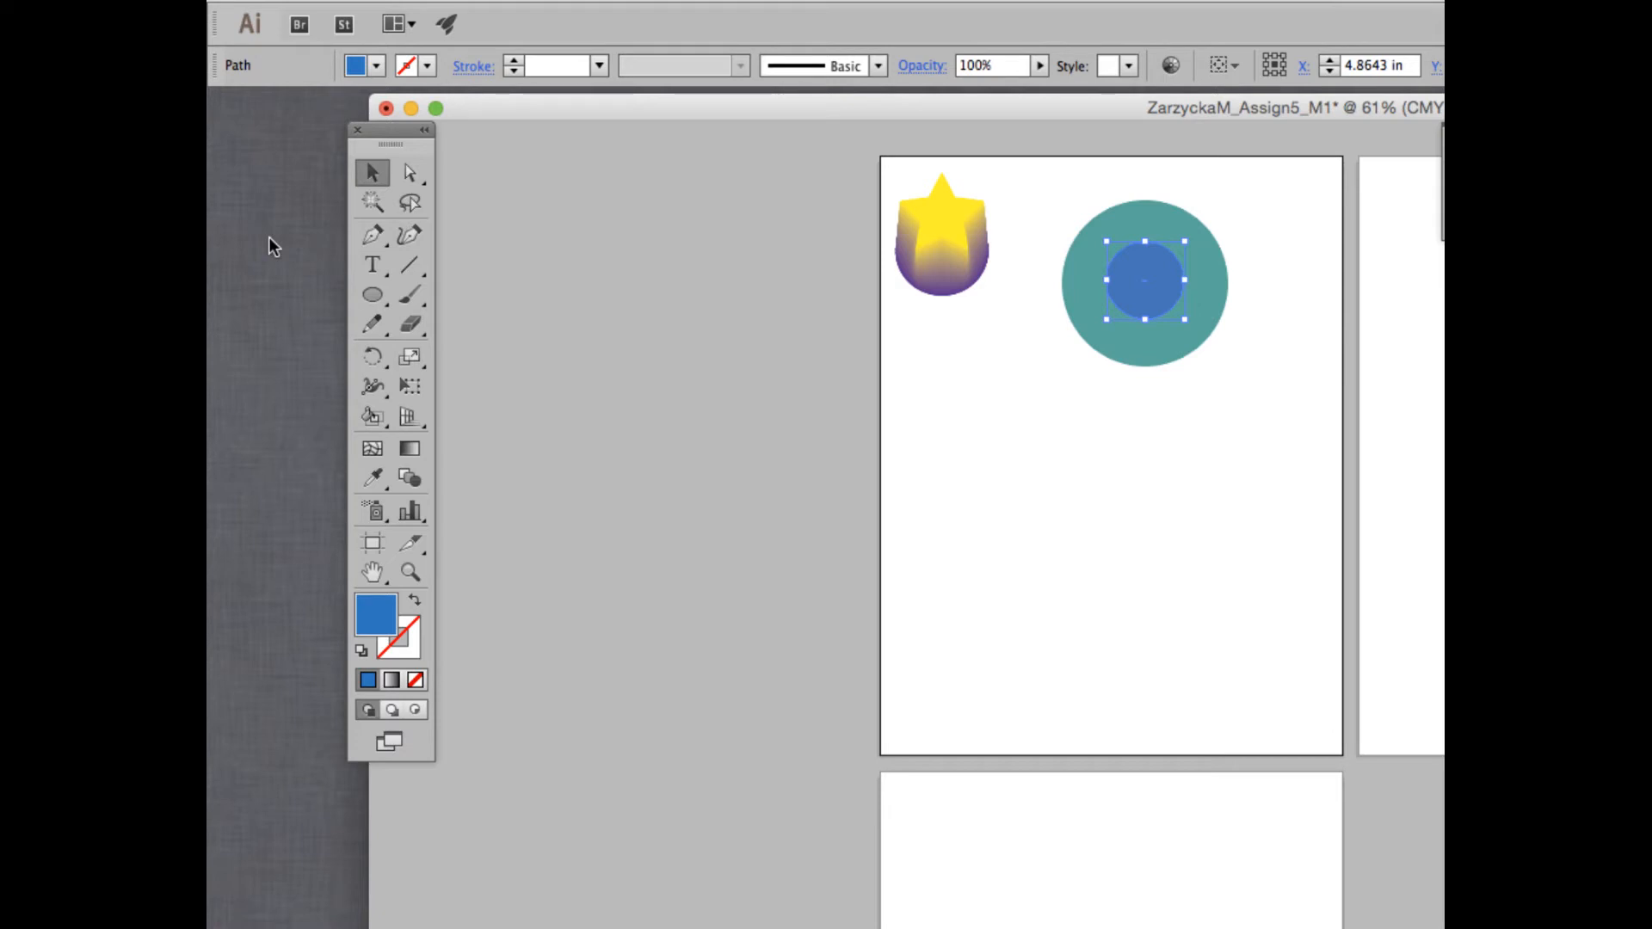
{"action": "left_click", "coordinate": [371, 296]}
{"action": "left_click", "coordinate": [371, 295]}
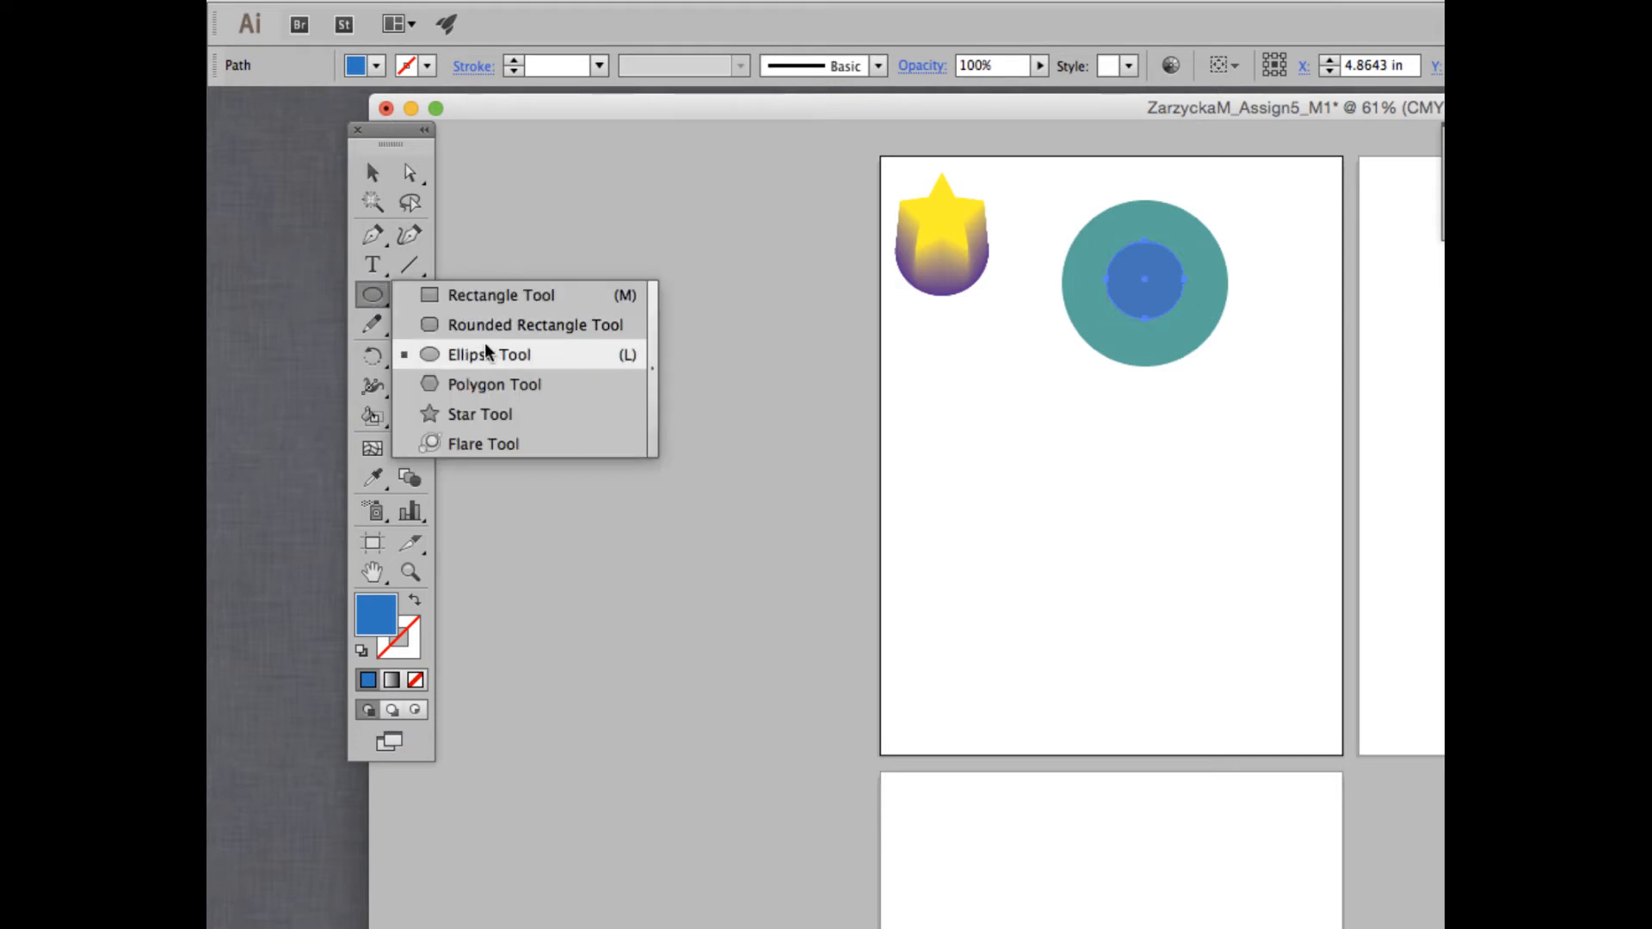
{"action": "left_click_drag", "start_coordinate": [1150, 108], "coordinate": [1006, 128]}
{"action": "mouse_move", "coordinate": [963, 191]}
{"action": "left_mouse_down"}
{"action": "mouse_move", "coordinate": [995, 222]}
{"action": "mouse_move", "coordinate": [995, 203]}
{"action": "mouse_move", "coordinate": [1081, 207]}
{"action": "mouse_move", "coordinate": [996, 189]}
{"action": "mouse_move", "coordinate": [1057, 207]}
{"action": "left_mouse_up"}
Step: Shift the concentric circles down below the small circle and place a copy of the small circle beside it
{"action": "key", "text": "v"}
{"action": "left_click_drag", "start_coordinate": [1106, 378], "coordinate": [982, 344]}
{"action": "left_click_drag", "start_coordinate": [987, 210], "coordinate": [1064, 273]}
Step: Paste four more copies of the small blue circle and arrange them in an arc down the teal circle's right side
{"action": "key", "text": "super+v"}
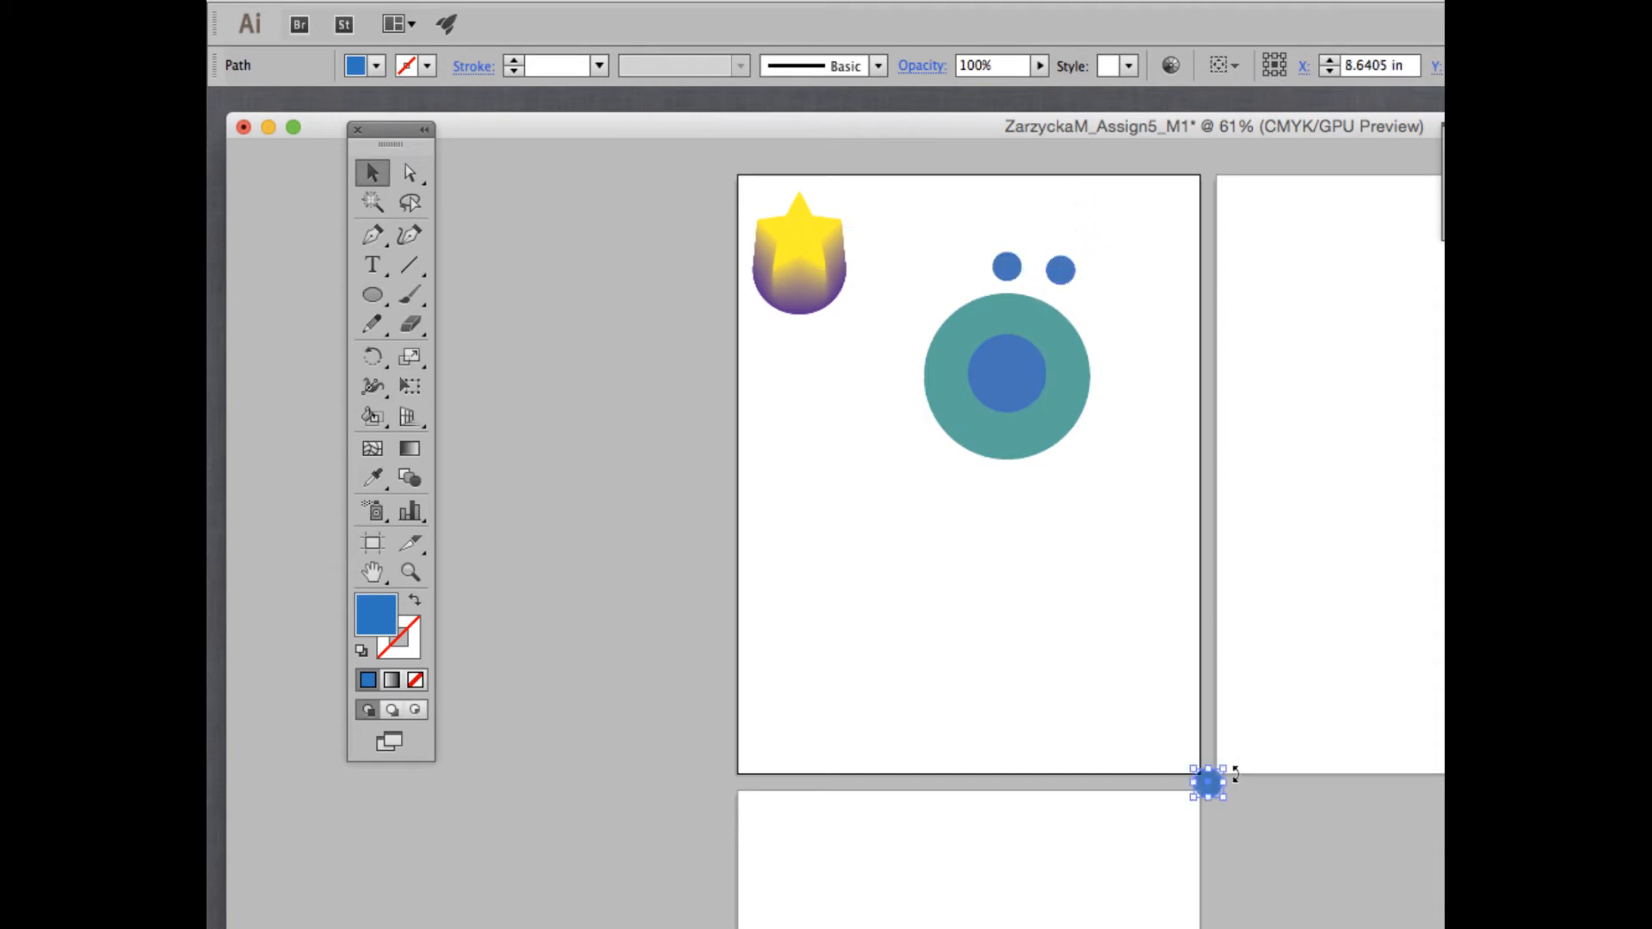
{"action": "left_click_drag", "start_coordinate": [1217, 787], "coordinate": [1125, 317]}
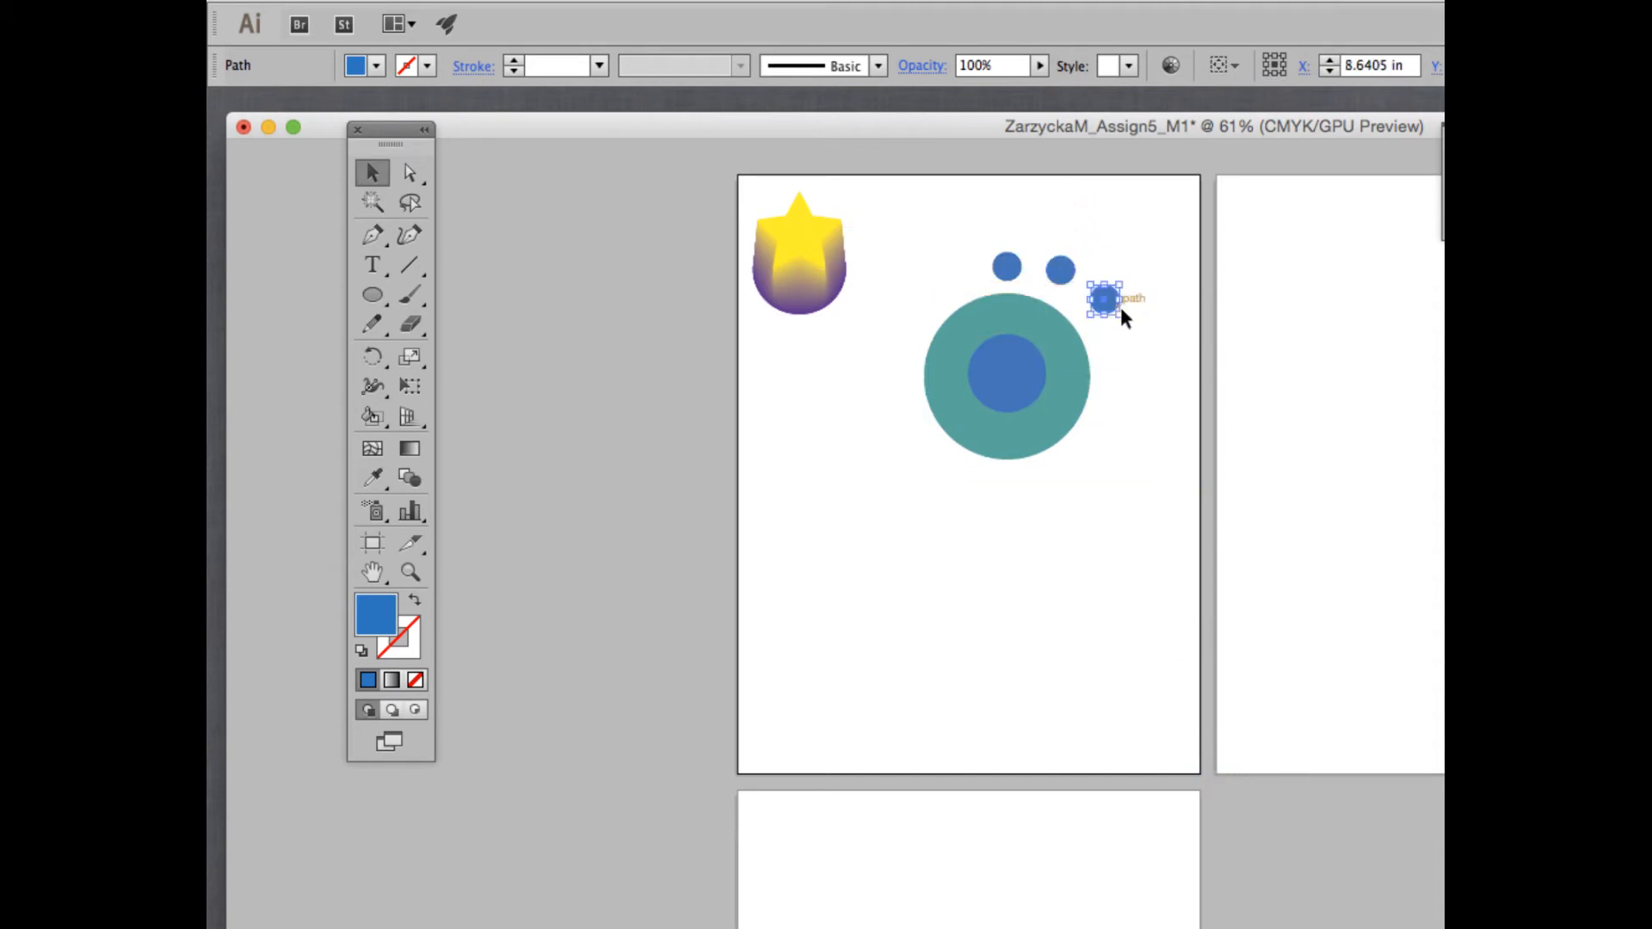
{"action": "key", "text": "super+v"}
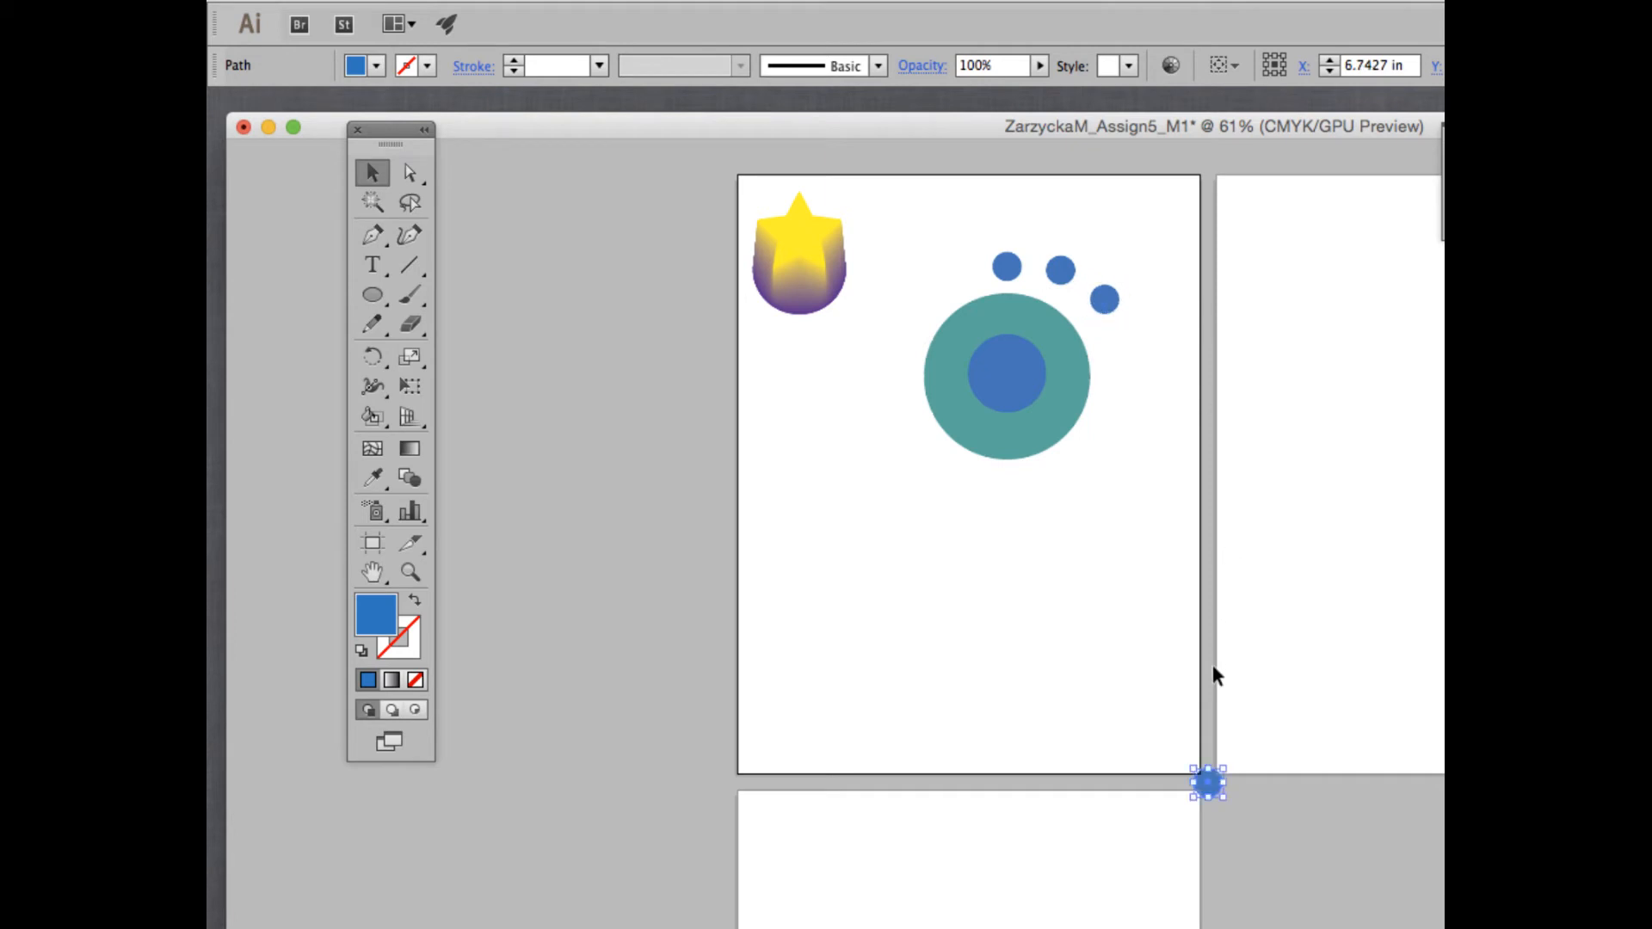
{"action": "left_click_drag", "start_coordinate": [1211, 787], "coordinate": [1127, 345]}
{"action": "key", "text": "super+v"}
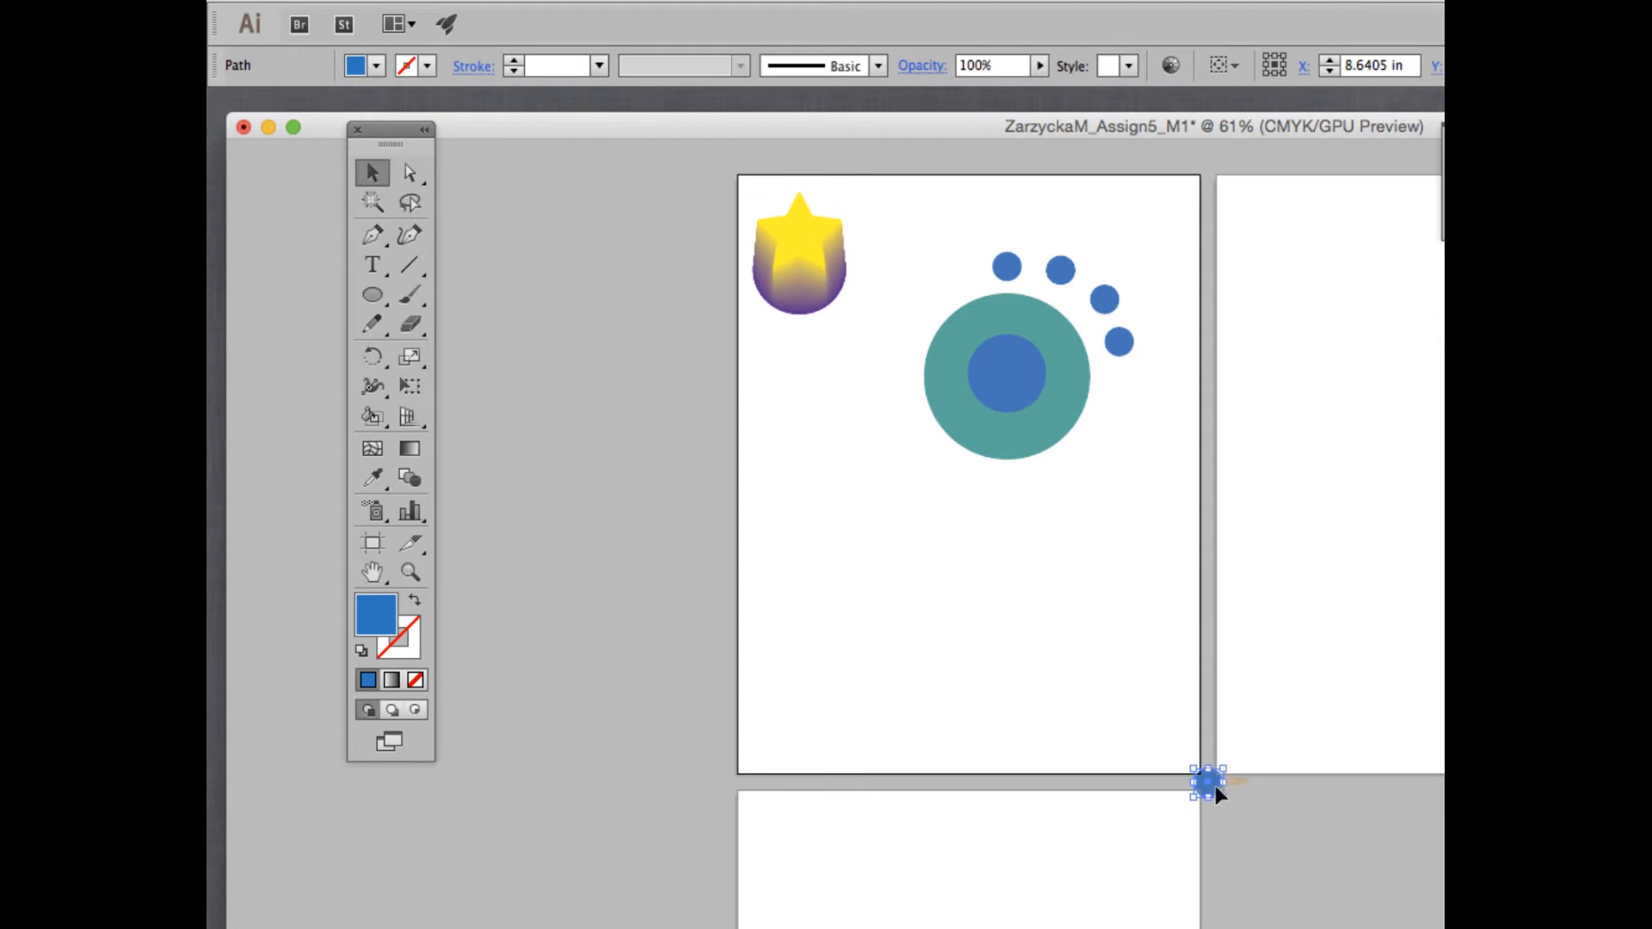
{"action": "left_click_drag", "start_coordinate": [1213, 789], "coordinate": [1129, 391]}
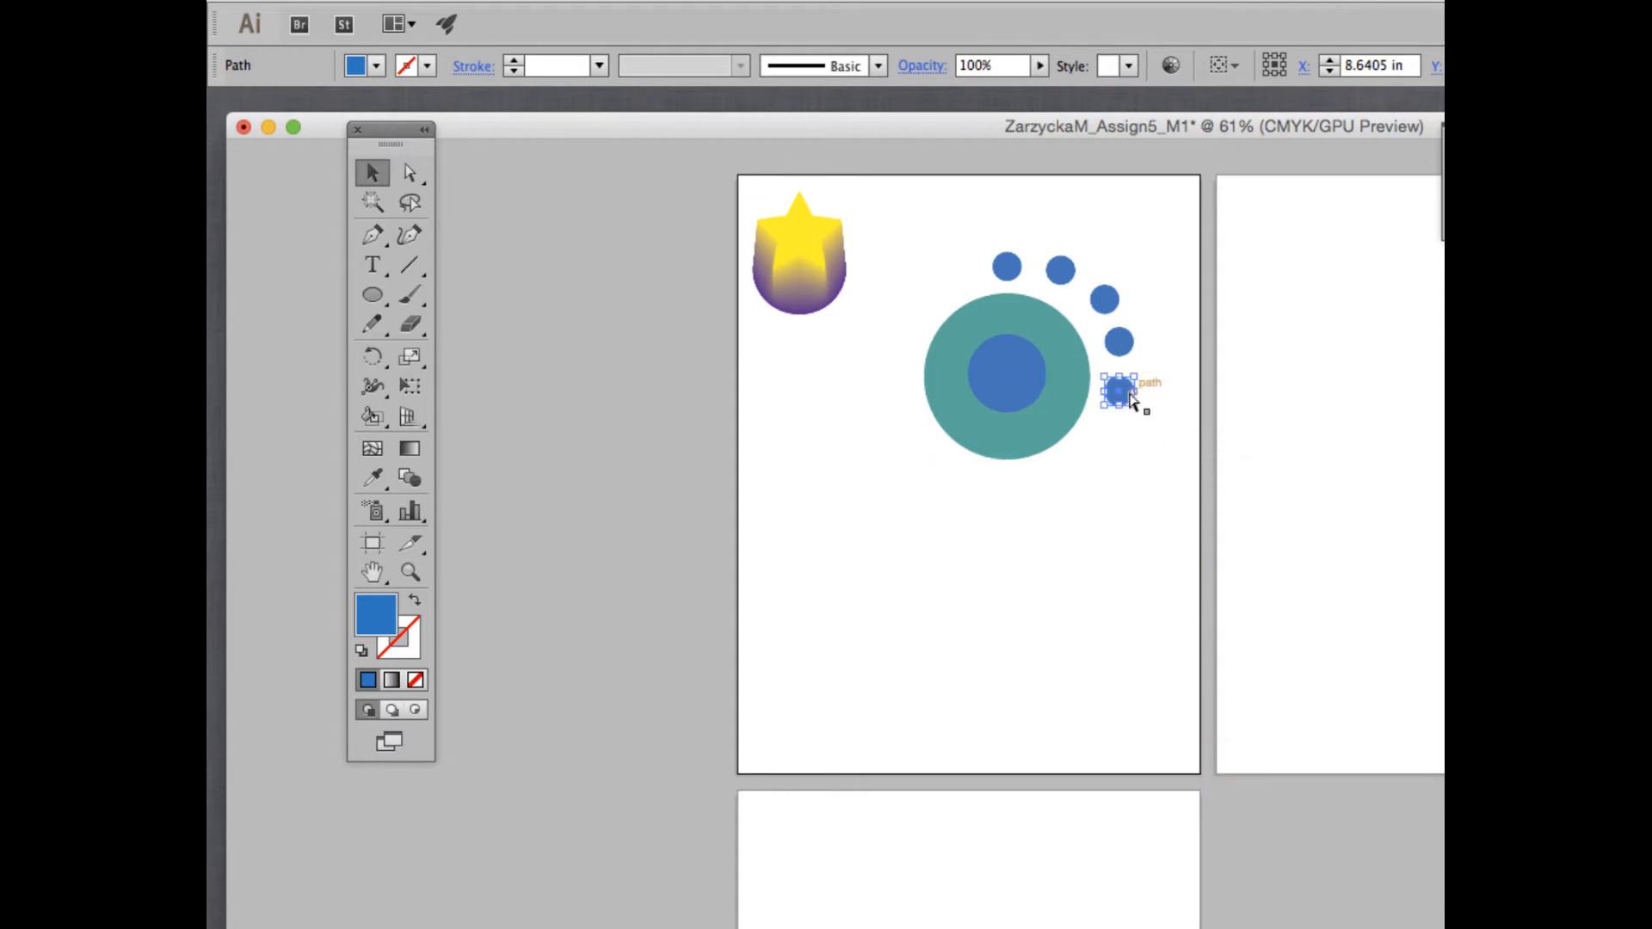
{"action": "key", "text": "super+v"}
{"action": "left_click_drag", "start_coordinate": [1207, 784], "coordinate": [1119, 439]}
Step: Select the concentric circles together with the six small circles and move them straight up toward the artboard's top edge
{"action": "left_click_drag", "start_coordinate": [1132, 545], "coordinate": [919, 241]}
{"action": "left_click_drag", "start_coordinate": [1018, 357], "coordinate": [1013, 290]}
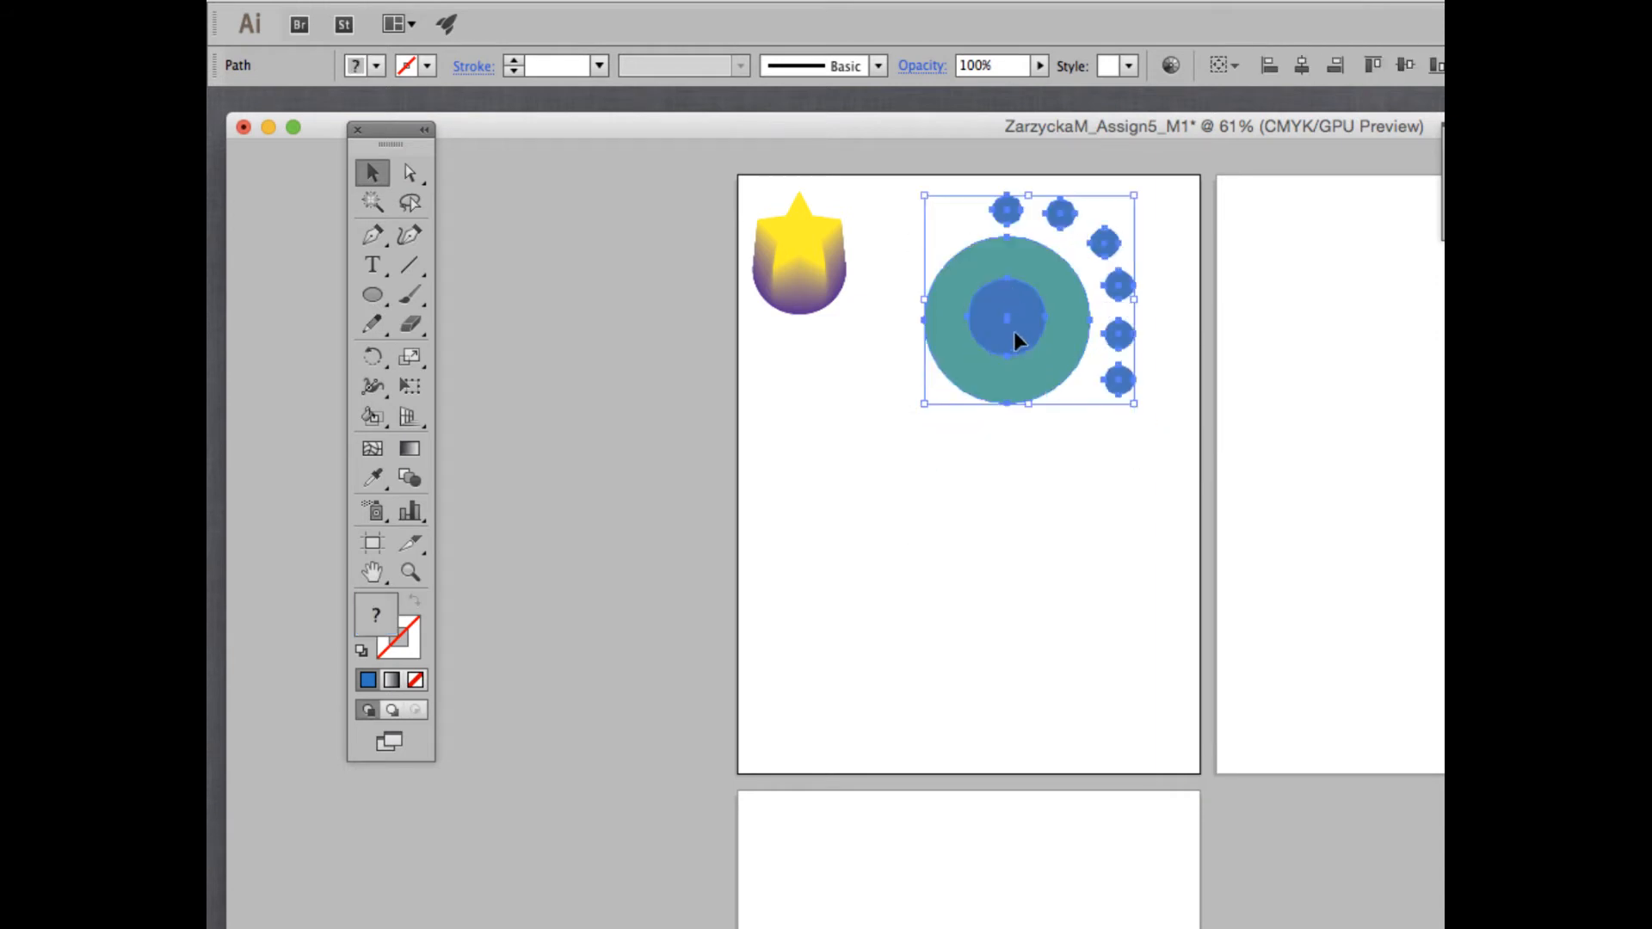
{"action": "left_click", "coordinate": [1087, 568]}
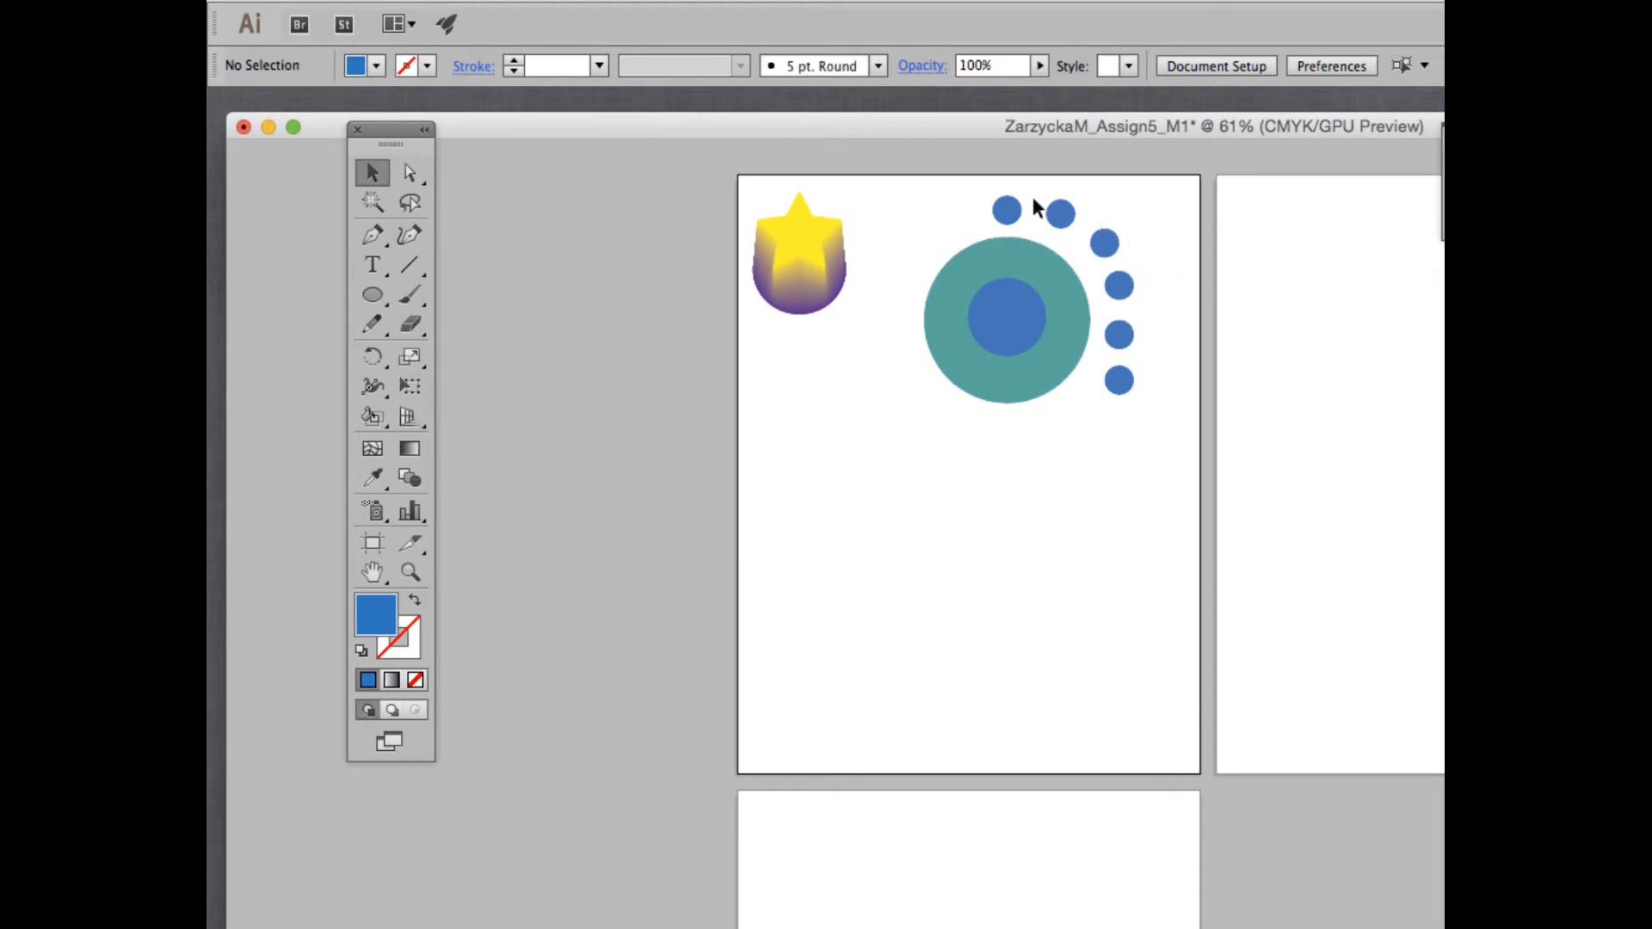
Step: Reposition the six small circles to follow the teal circle's edge more closely, moving the fifth to about X 7.01 in and Y 2.65 in
{"action": "left_click_drag", "start_coordinate": [1015, 215], "coordinate": [1113, 276]}
{"action": "left_click", "coordinate": [1119, 328]}
{"action": "left_click_drag", "start_coordinate": [1116, 333], "coordinate": [1124, 321]}
{"action": "left_click_drag", "start_coordinate": [1119, 380], "coordinate": [1118, 329]}
{"action": "left_click", "coordinate": [1172, 325]}
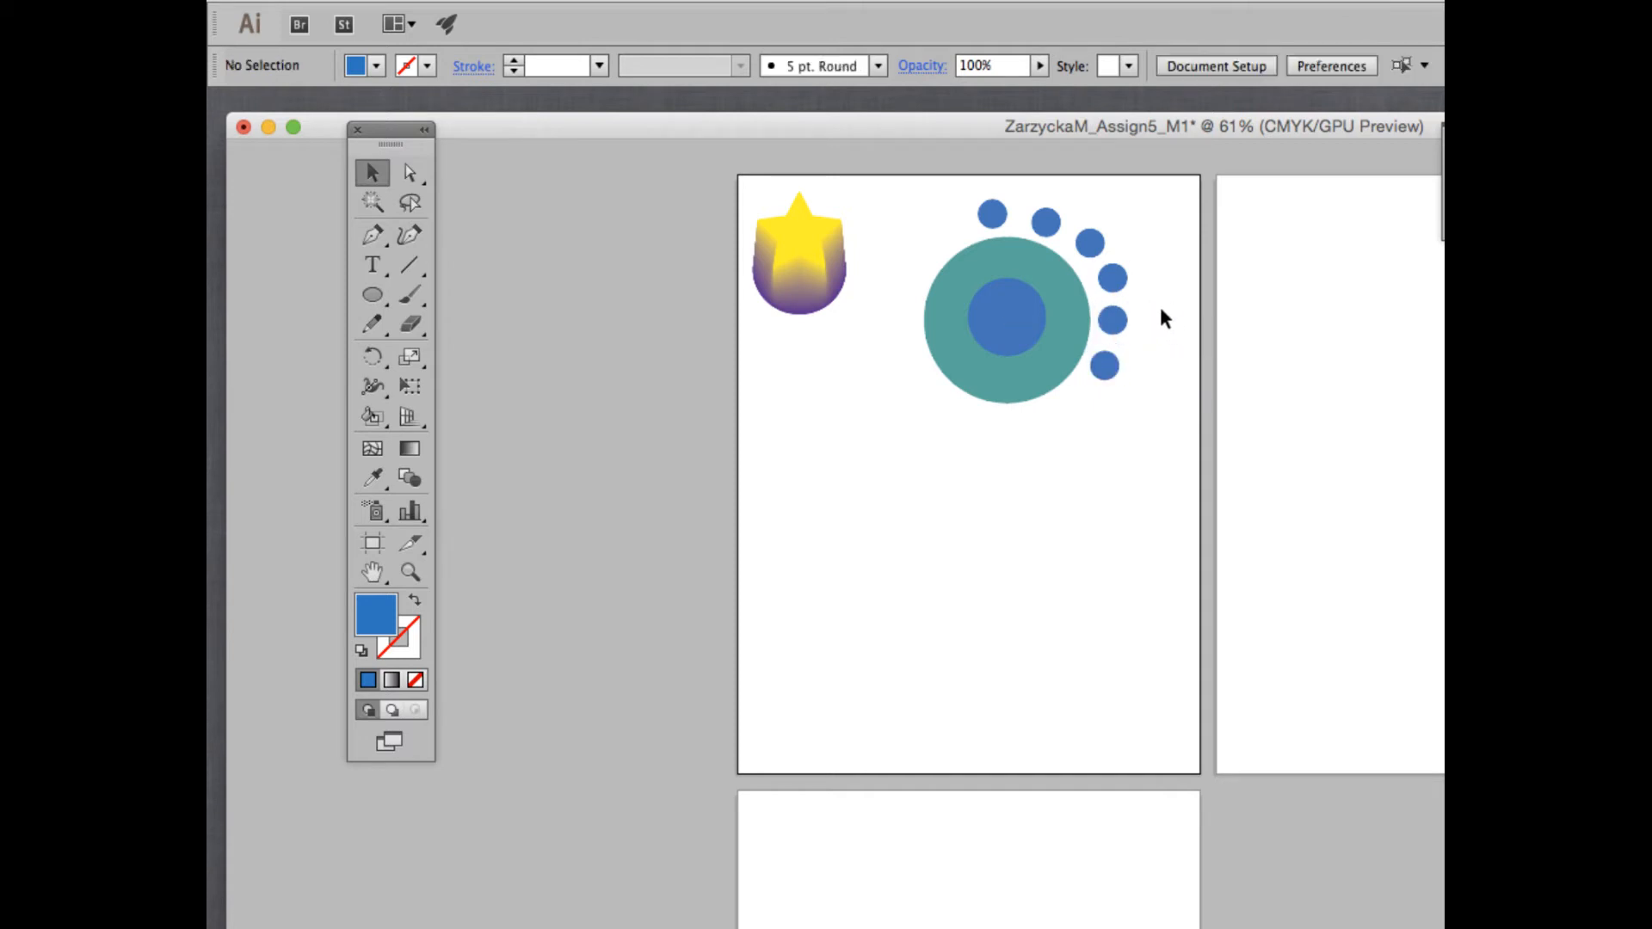
{"action": "left_click", "coordinate": [1120, 326]}
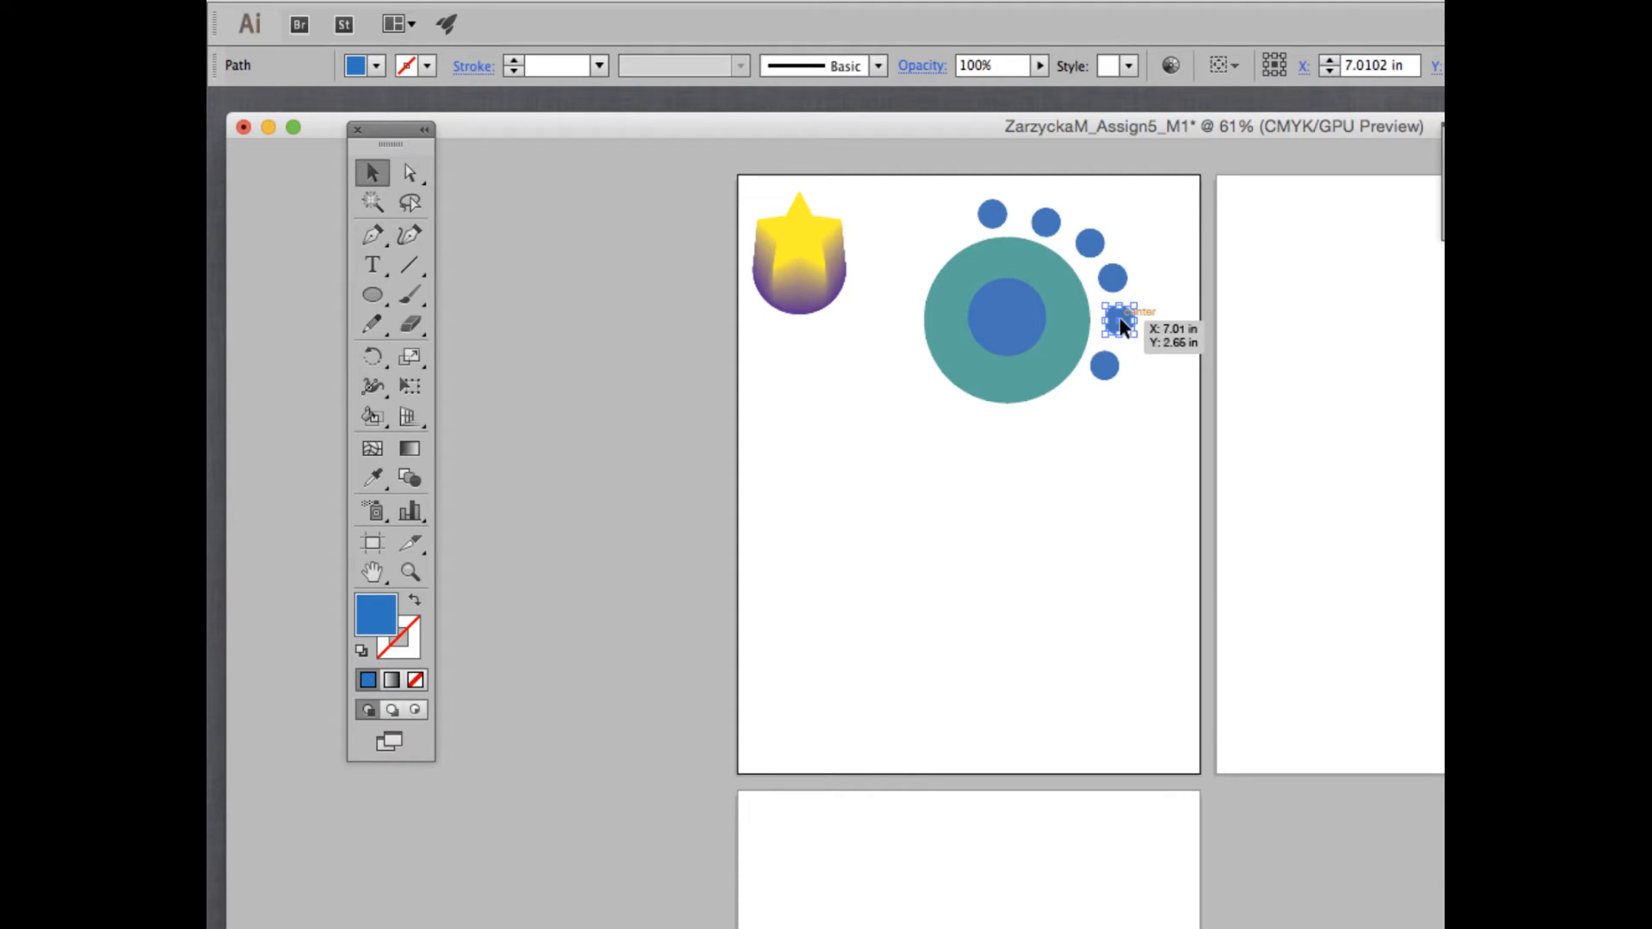
{"action": "mouse_move", "coordinate": [1301, 8]}
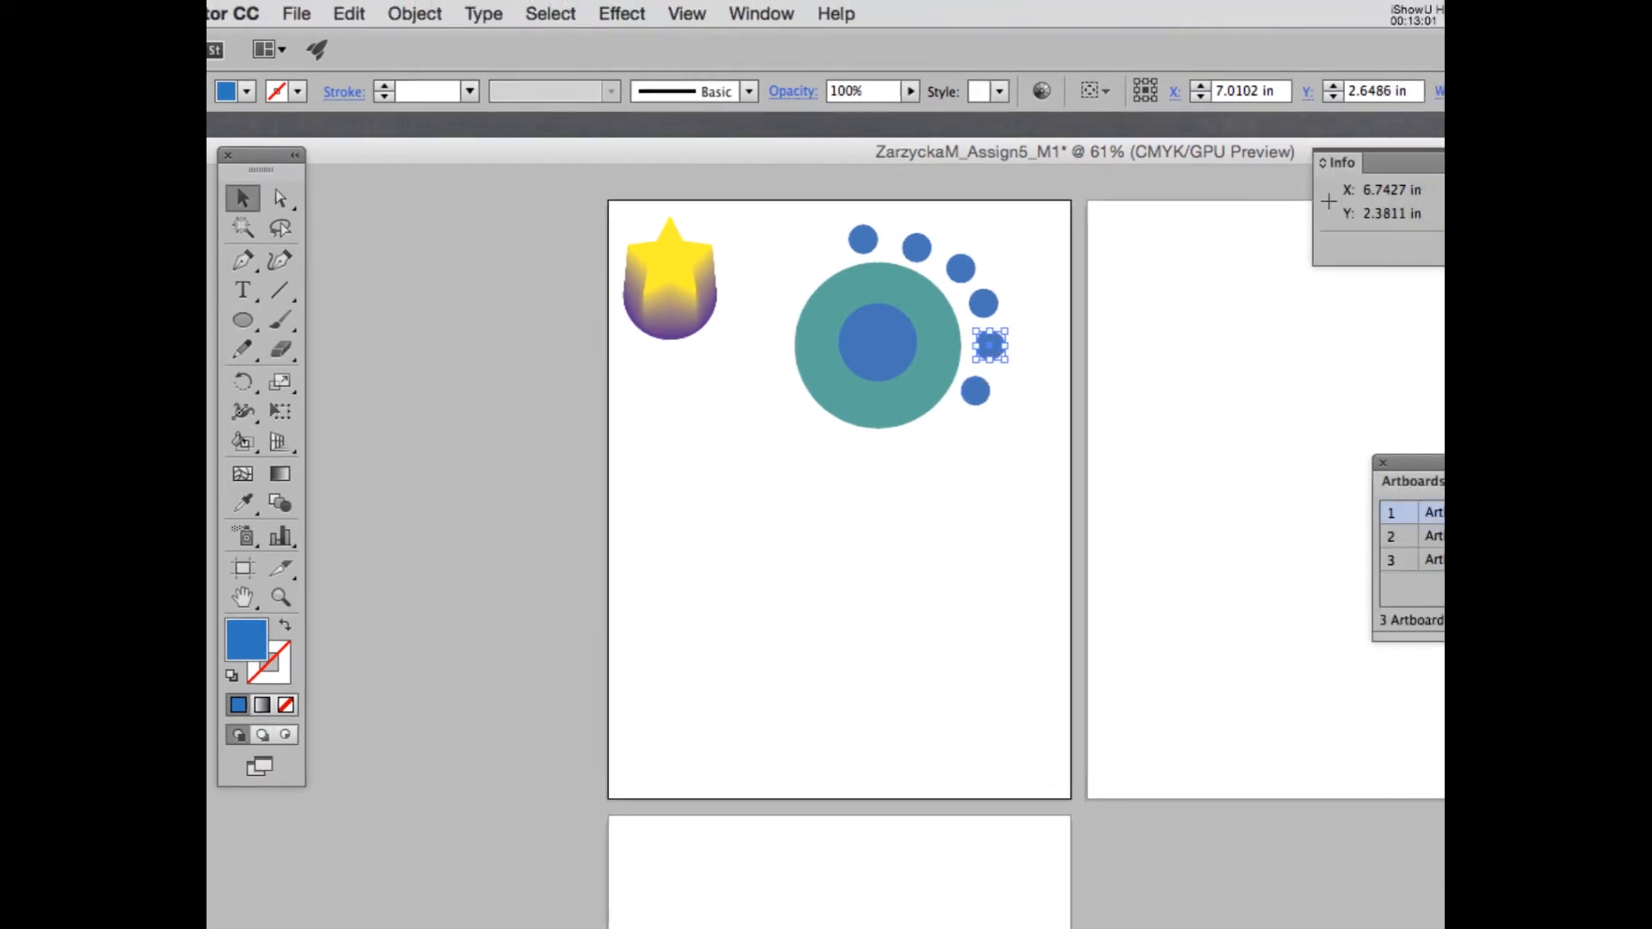
{"action": "left_click", "coordinate": [1411, 11]}
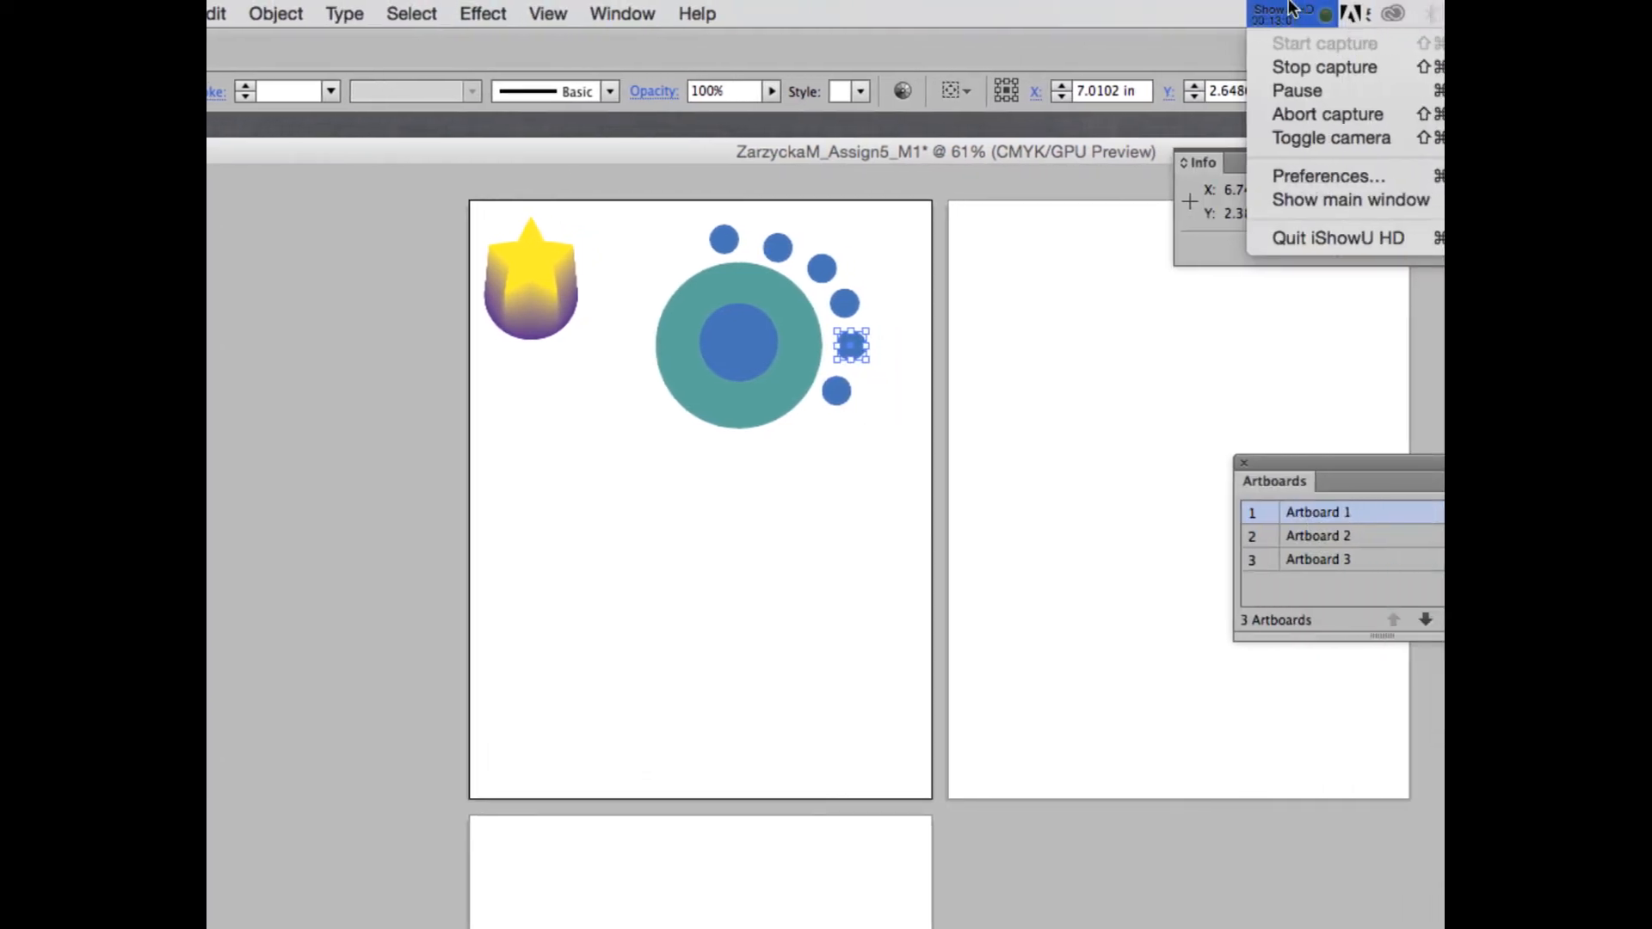
{"action": "left_click", "coordinate": [1298, 88]}
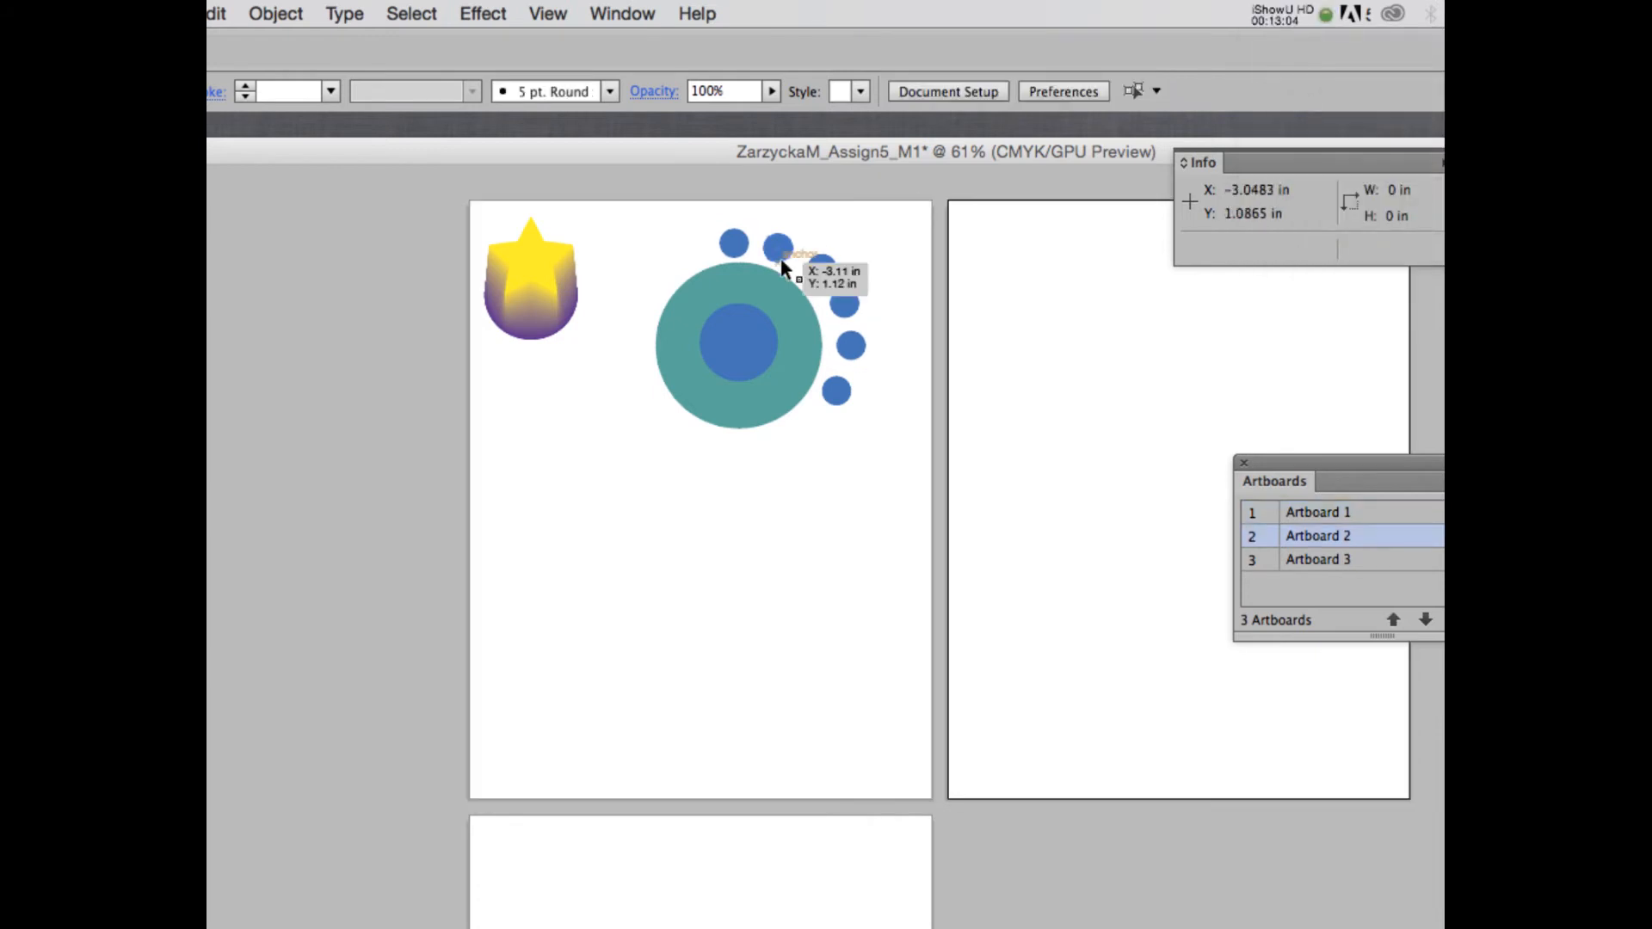
Step: Select the central blue circle and show the Transparency panel as its own floating panel, detached from the Gradient panel
{"action": "left_click", "coordinate": [747, 358]}
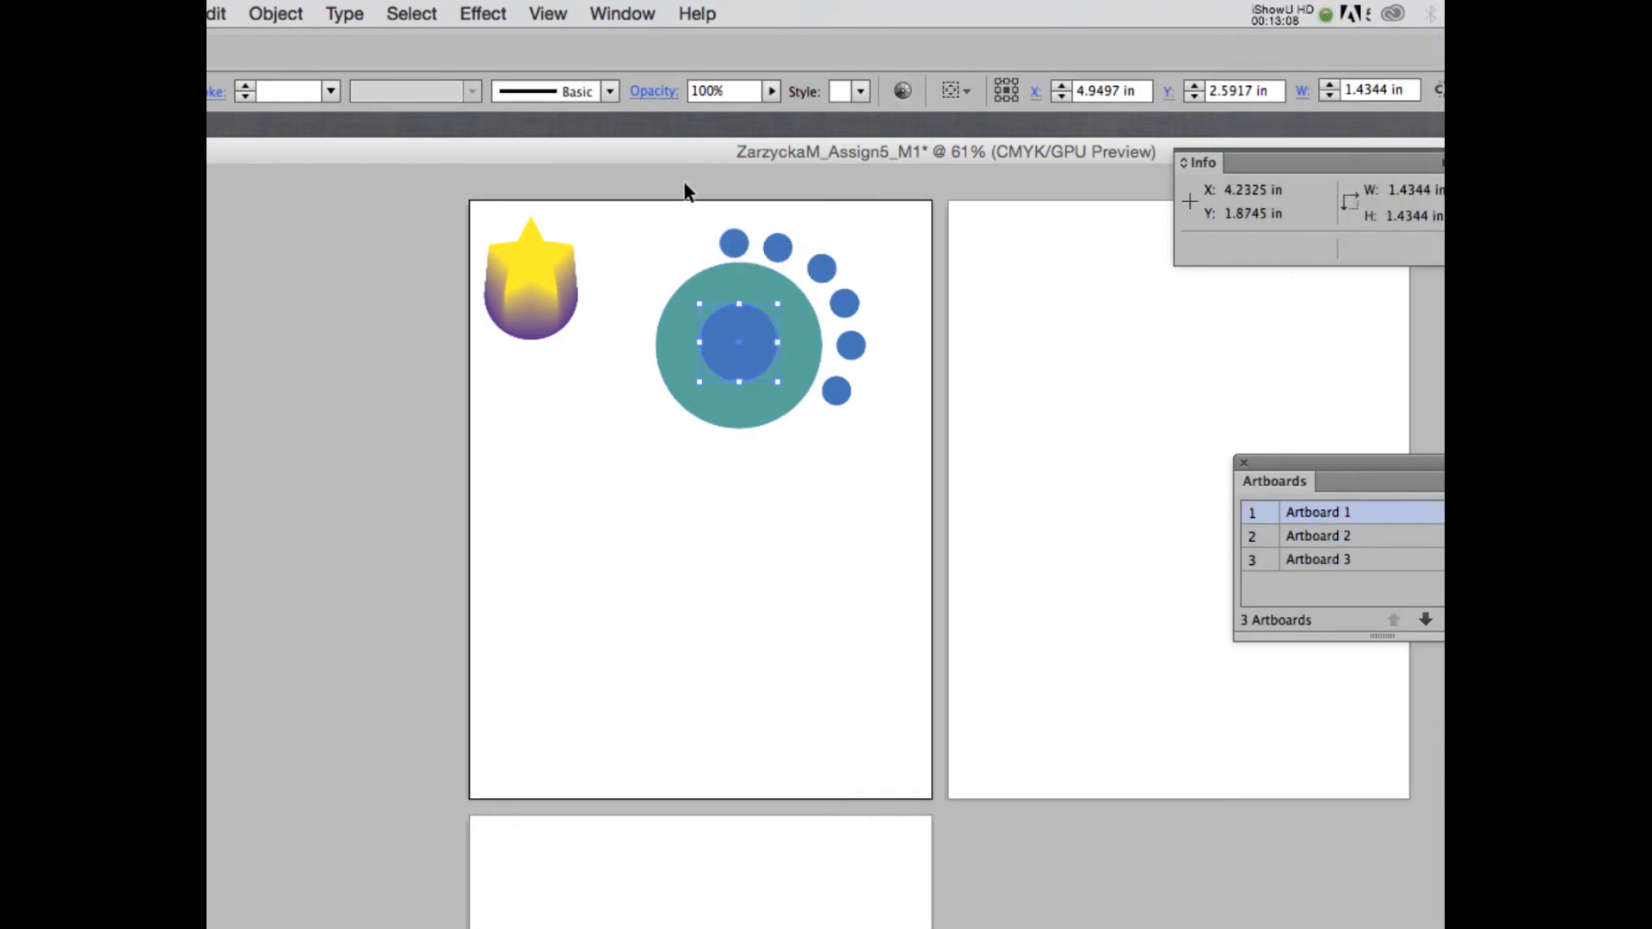
{"action": "left_click", "coordinate": [654, 93]}
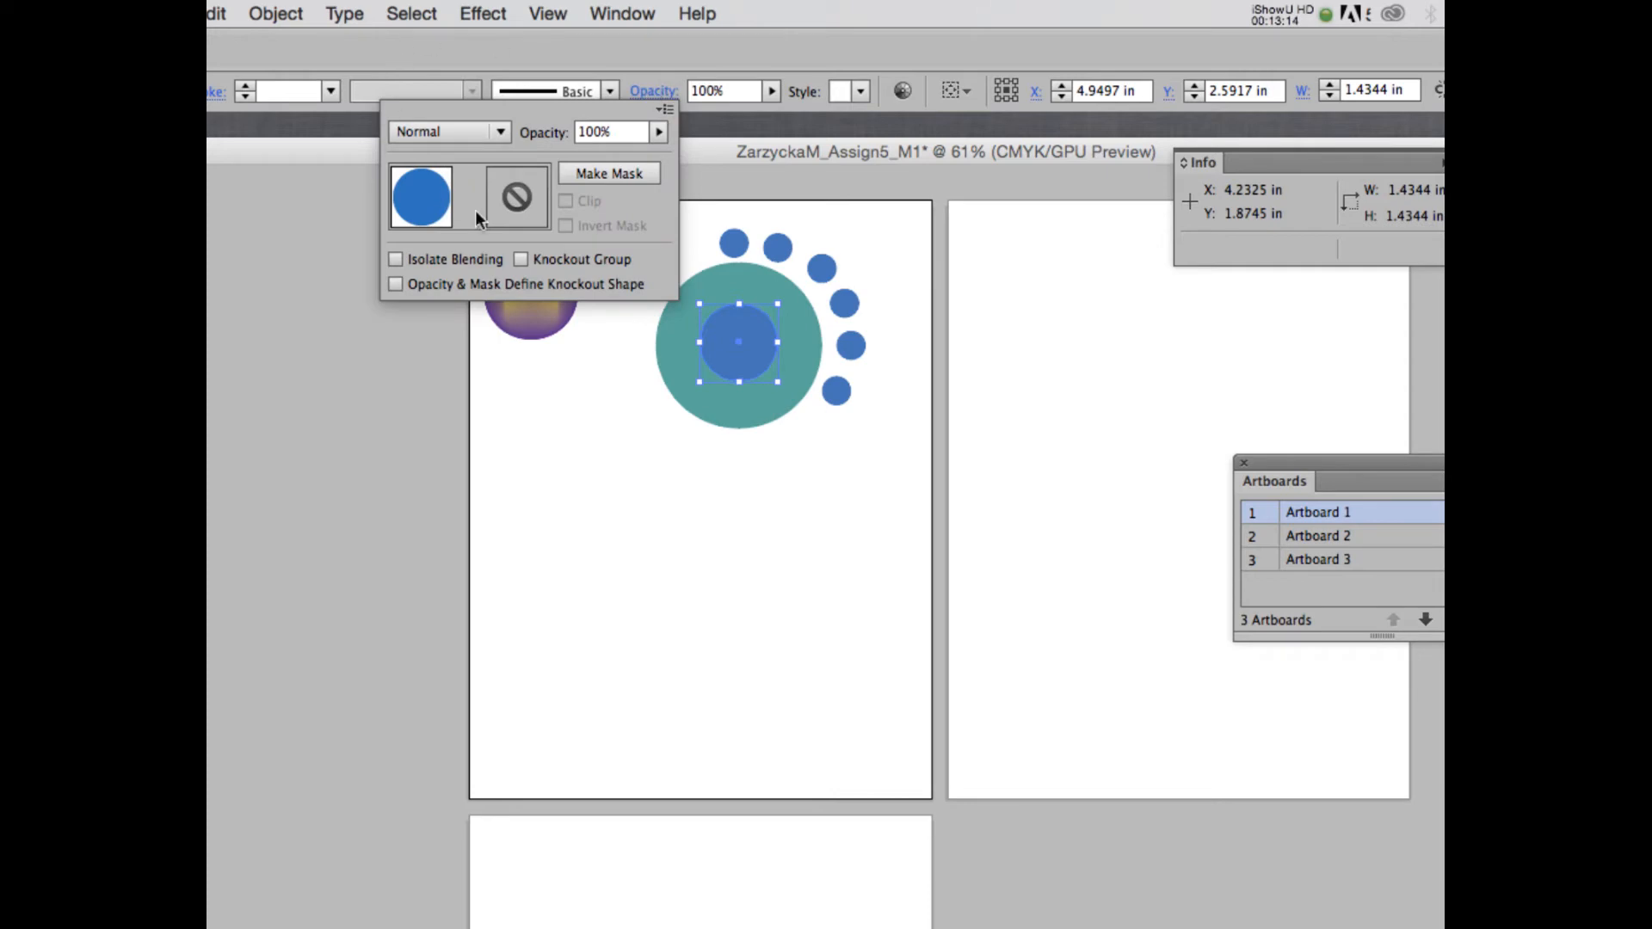
{"action": "left_click", "coordinate": [657, 63]}
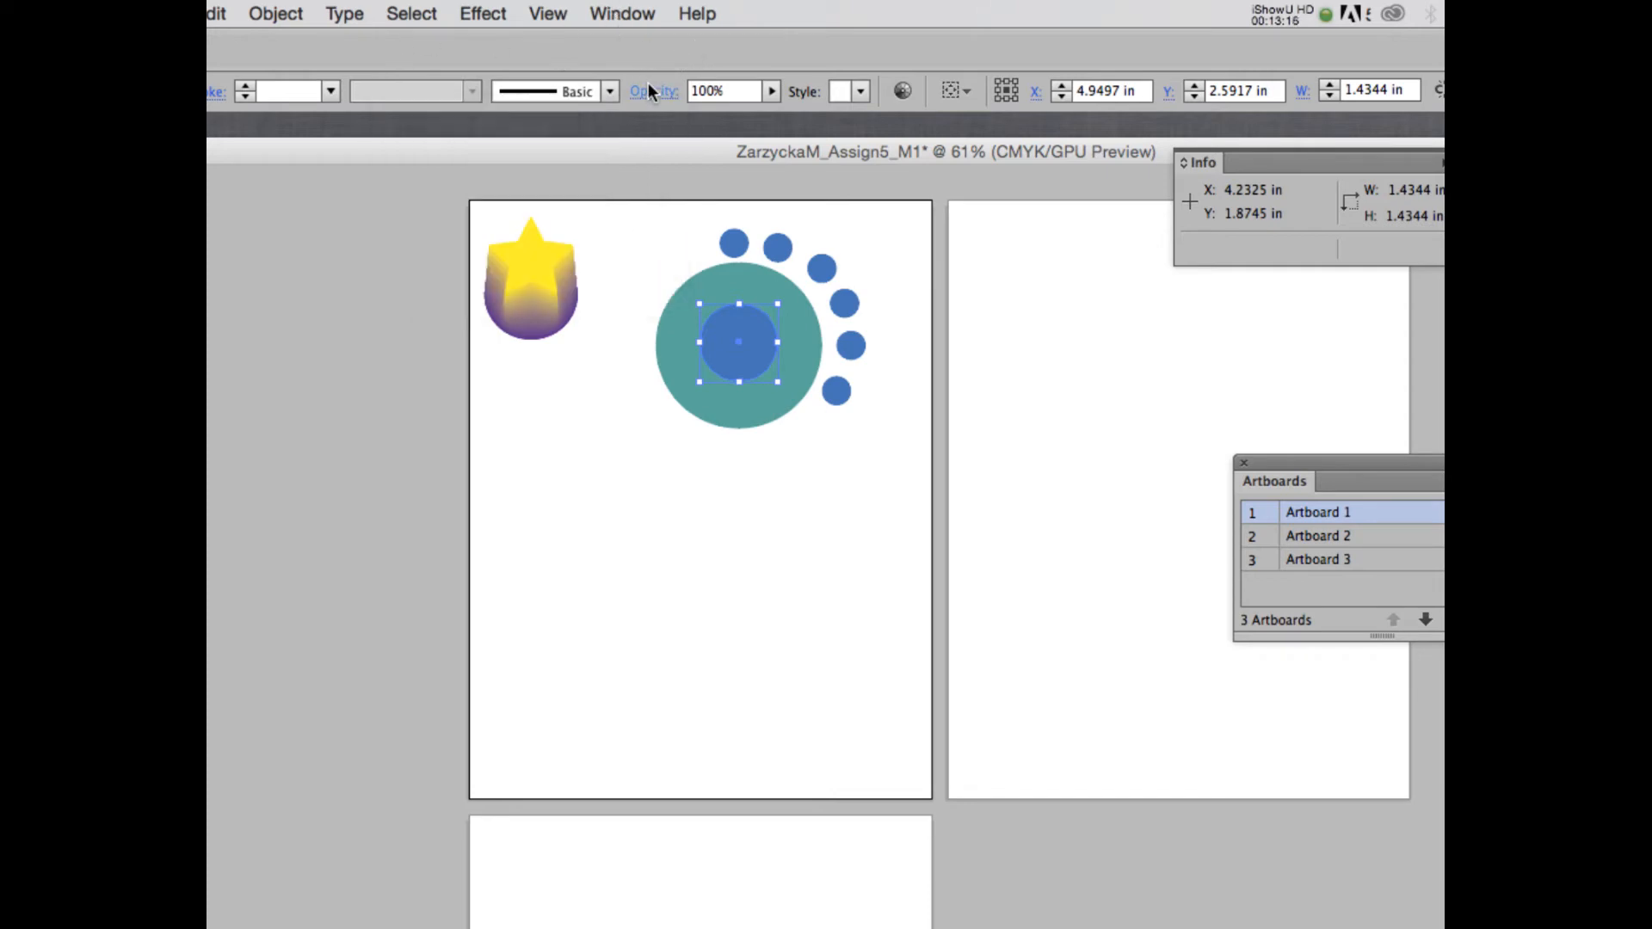
{"action": "left_click", "coordinate": [647, 86]}
{"action": "left_click", "coordinate": [658, 91]}
{"action": "left_click", "coordinate": [630, 11]}
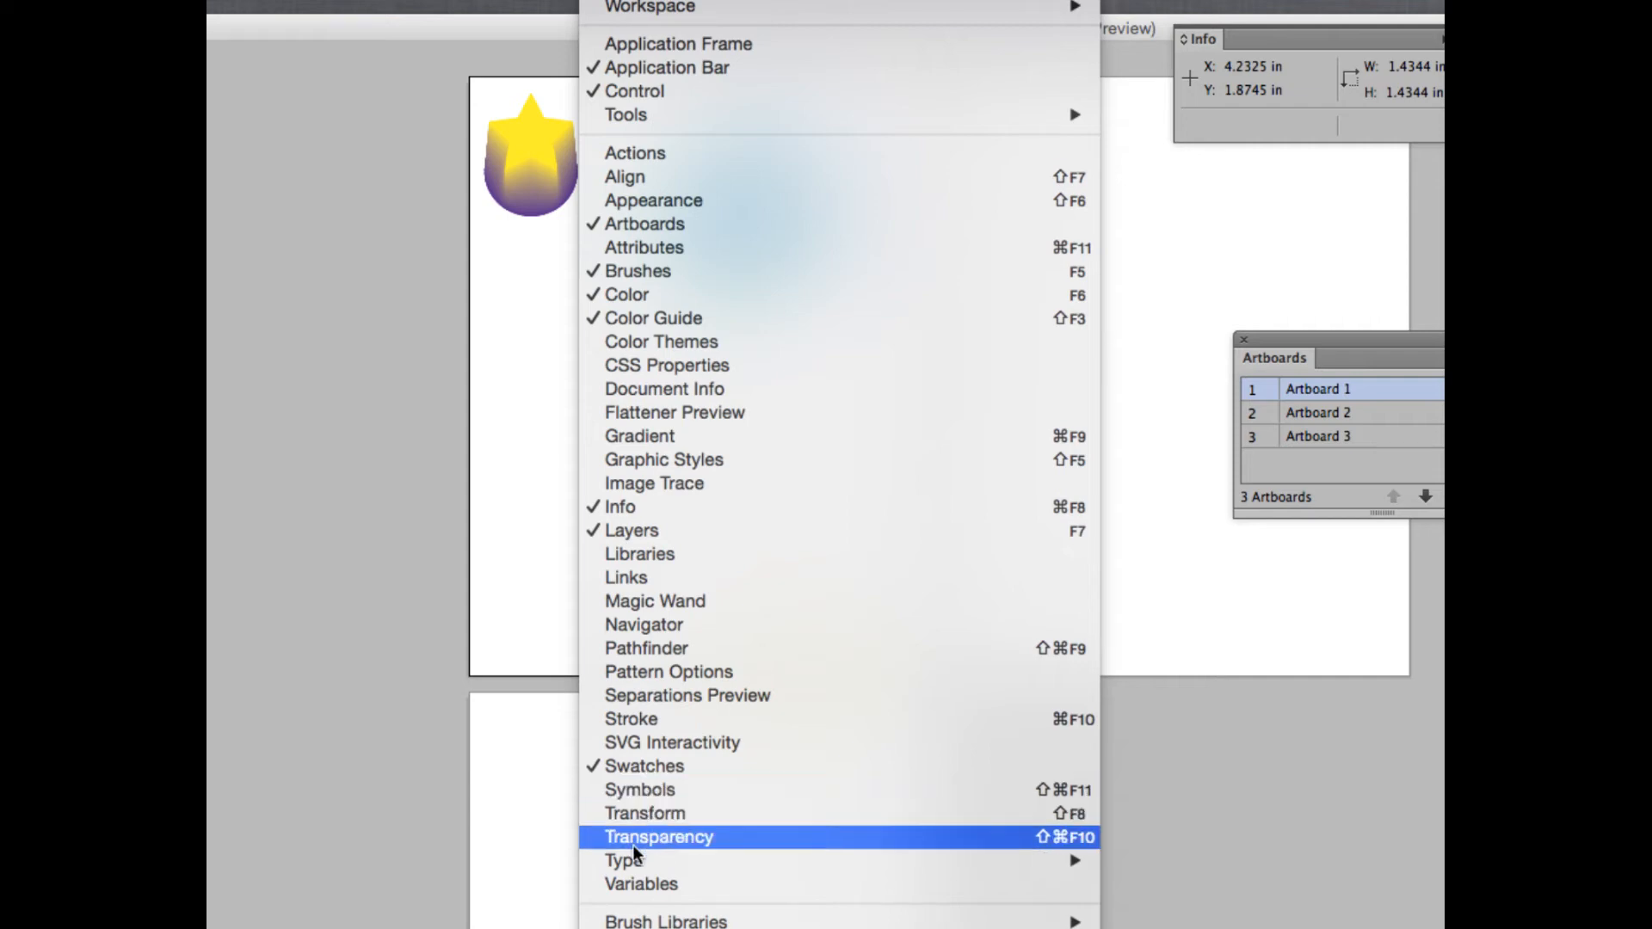
{"action": "left_click", "coordinate": [640, 839]}
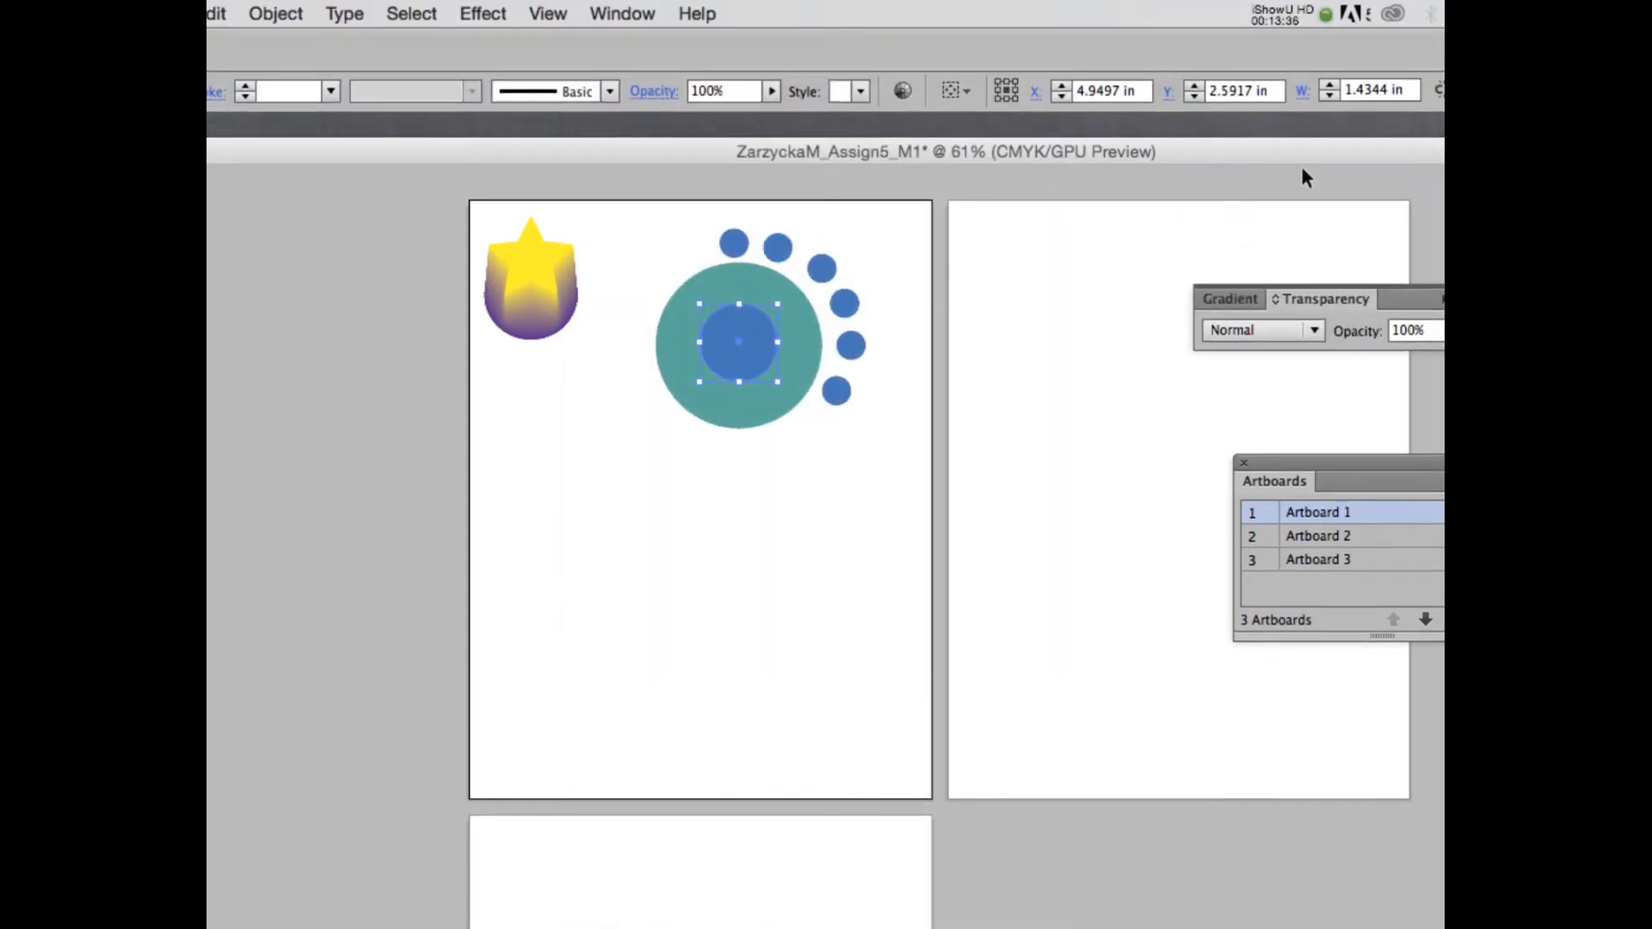
{"action": "left_click_drag", "start_coordinate": [1335, 295], "coordinate": [1029, 192]}
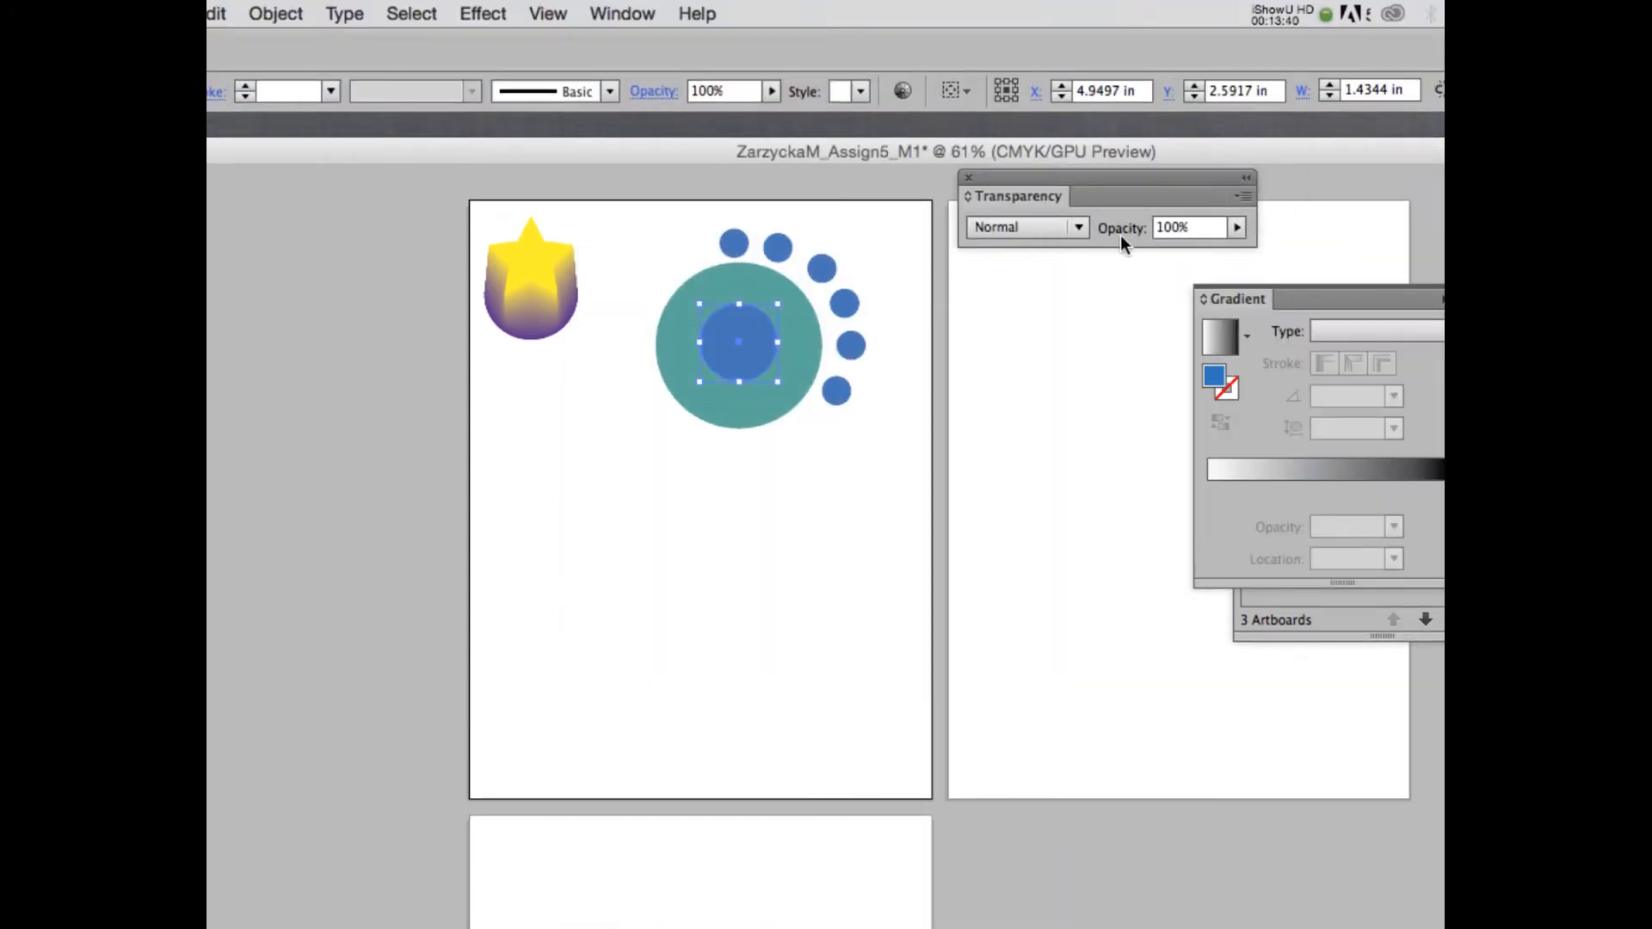
Step: Lower the central blue circle's opacity to 66%
{"action": "left_click", "coordinate": [1077, 228]}
{"action": "left_click", "coordinate": [1111, 197]}
{"action": "left_click", "coordinate": [771, 91]}
{"action": "left_click_drag", "start_coordinate": [776, 121], "coordinate": [737, 118]}
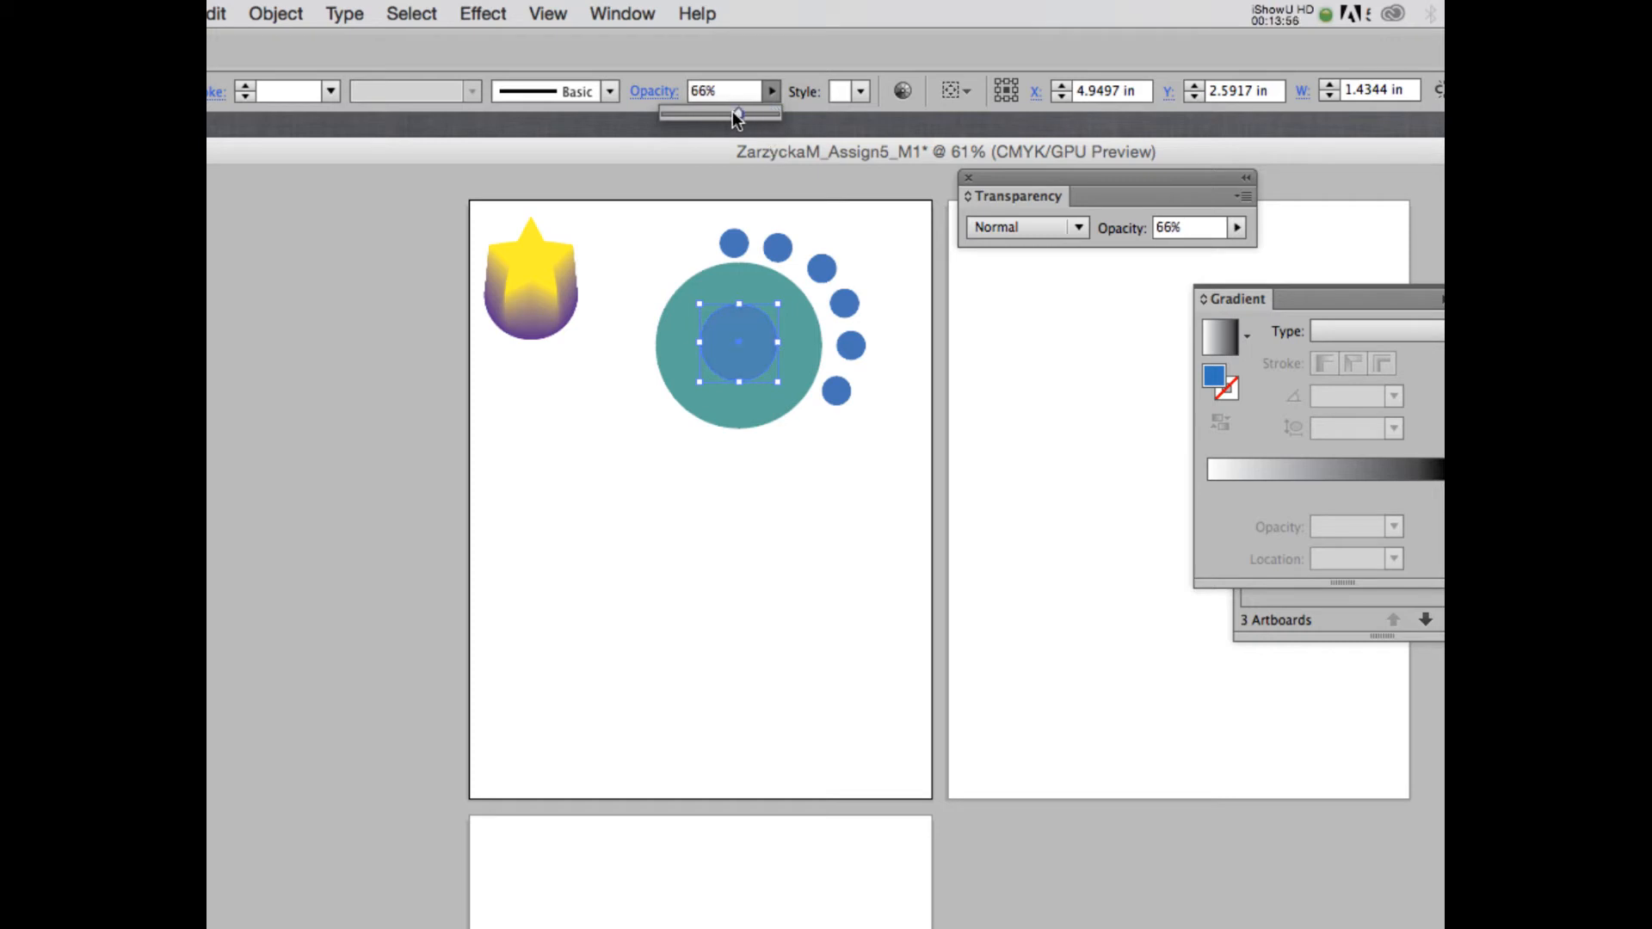
{"action": "left_click", "coordinate": [1067, 239]}
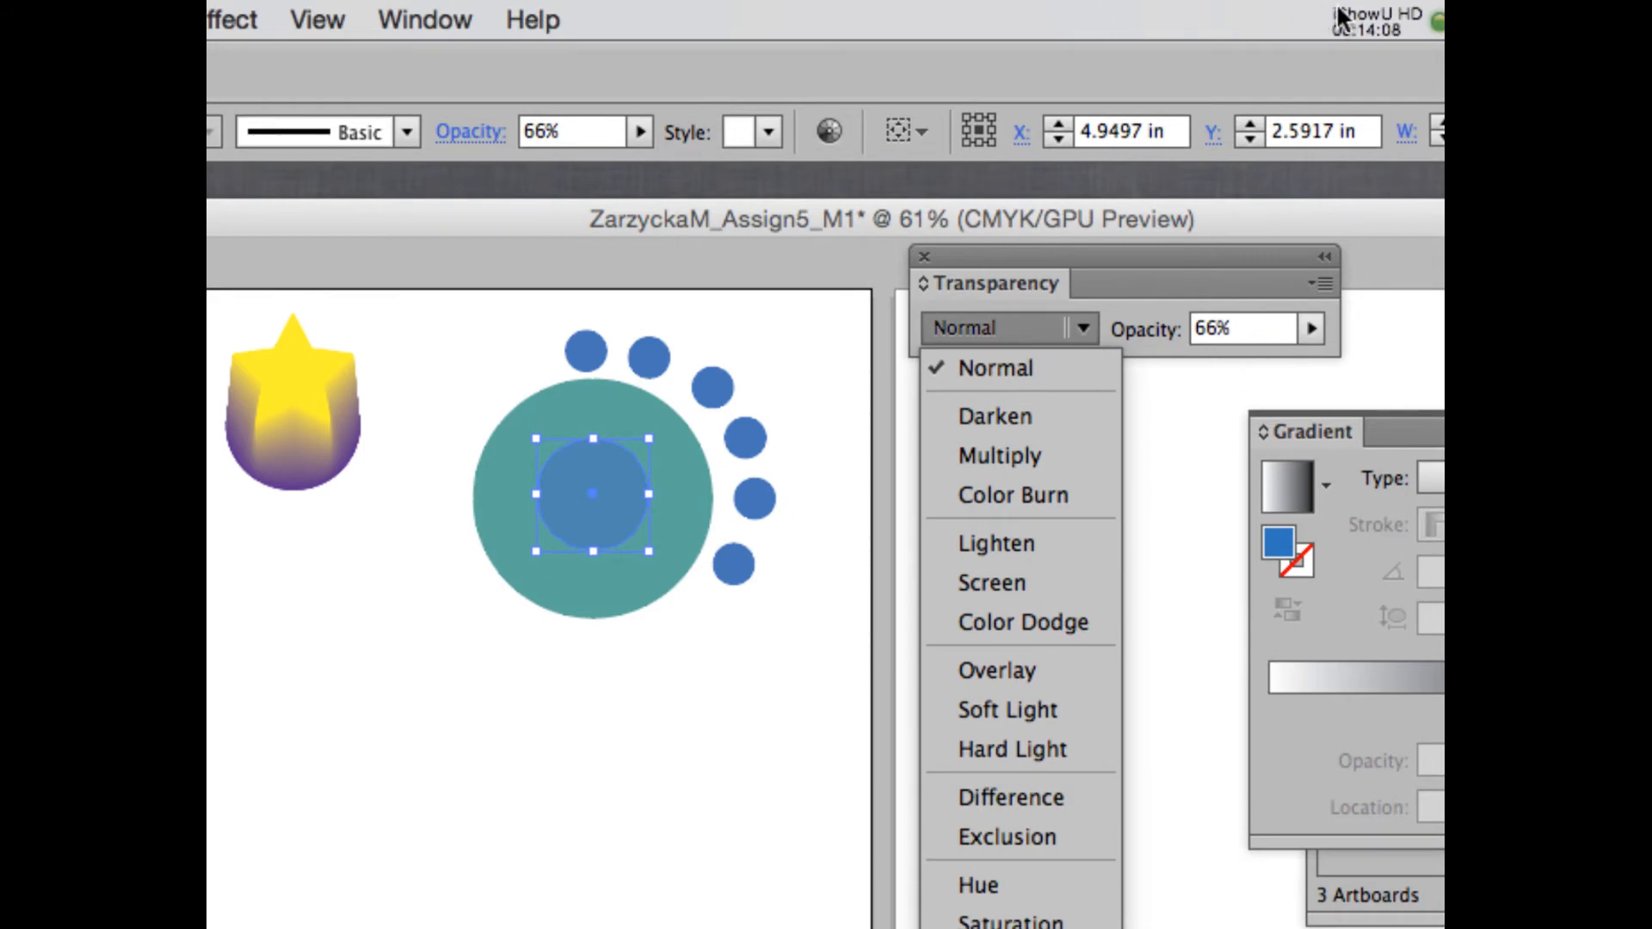
{"action": "left_click", "coordinate": [1349, 10]}
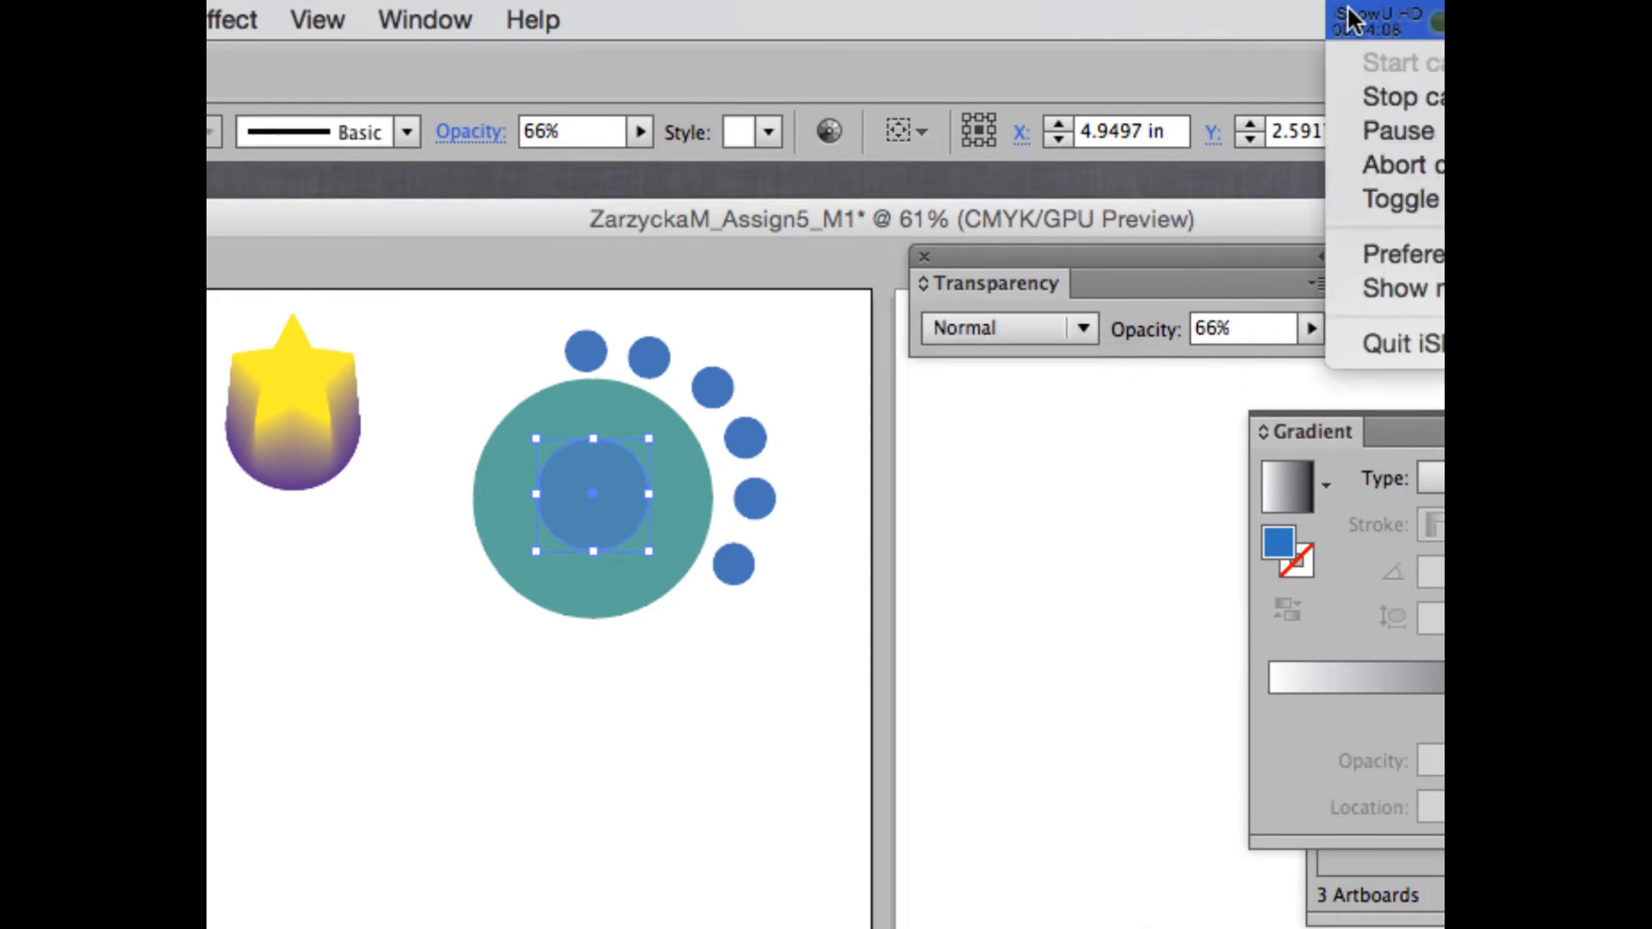
{"action": "key", "text": "Escape"}
{"action": "left_click", "coordinate": [1020, 325]}
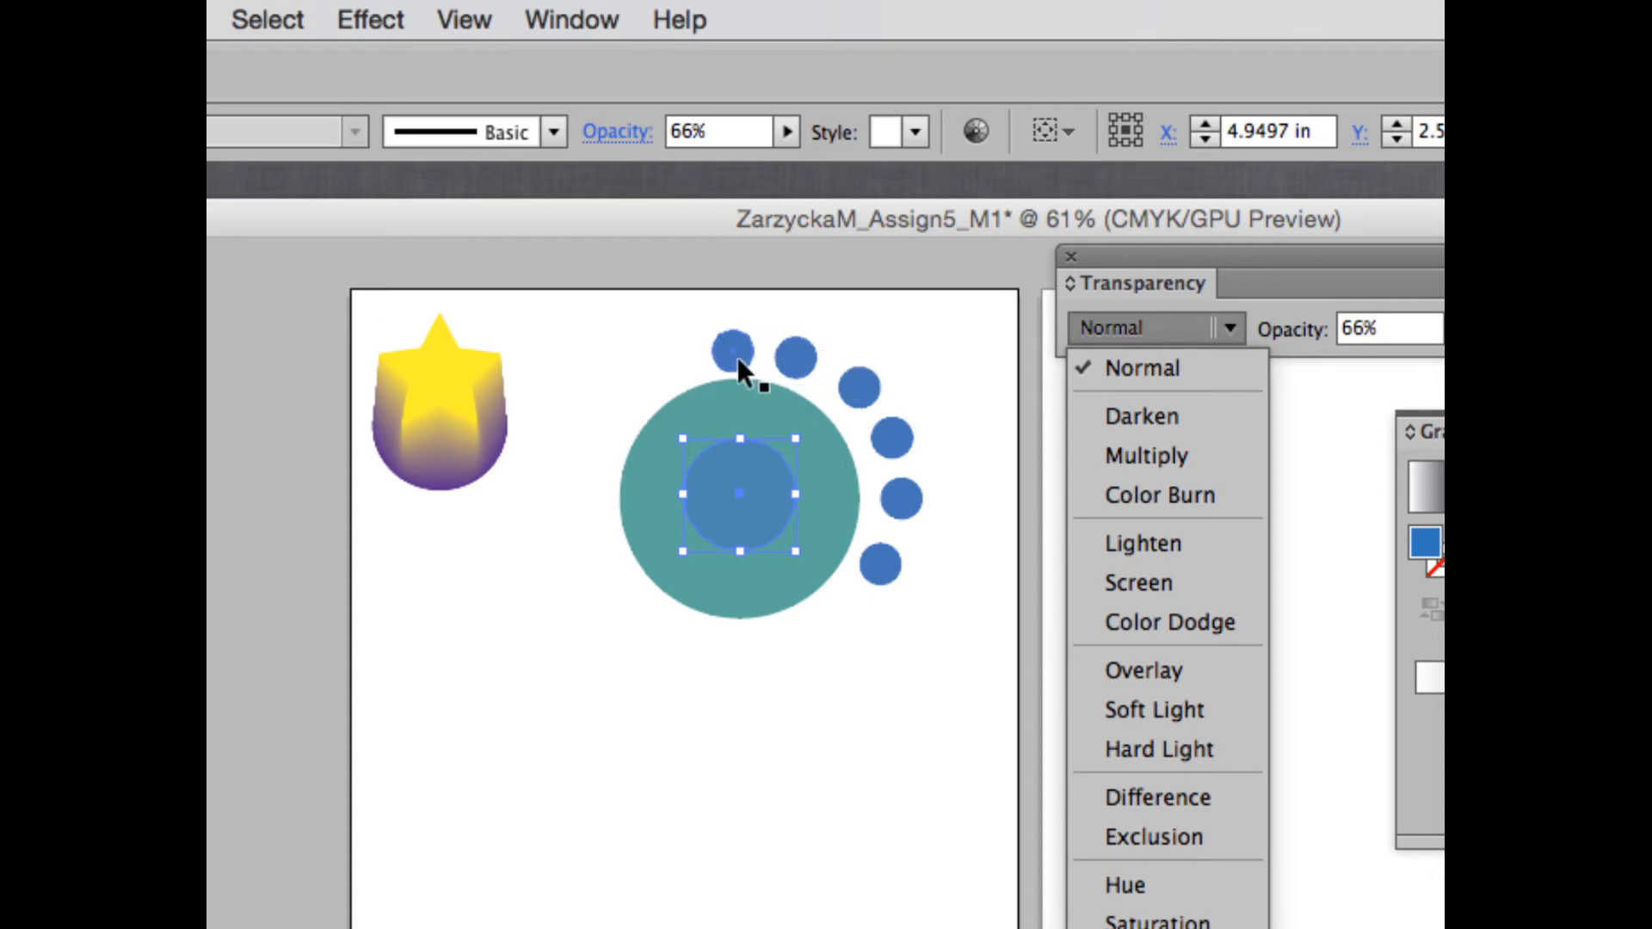
{"action": "left_click", "coordinate": [711, 483]}
{"action": "left_click", "coordinate": [641, 479]}
{"action": "left_click", "coordinate": [736, 484]}
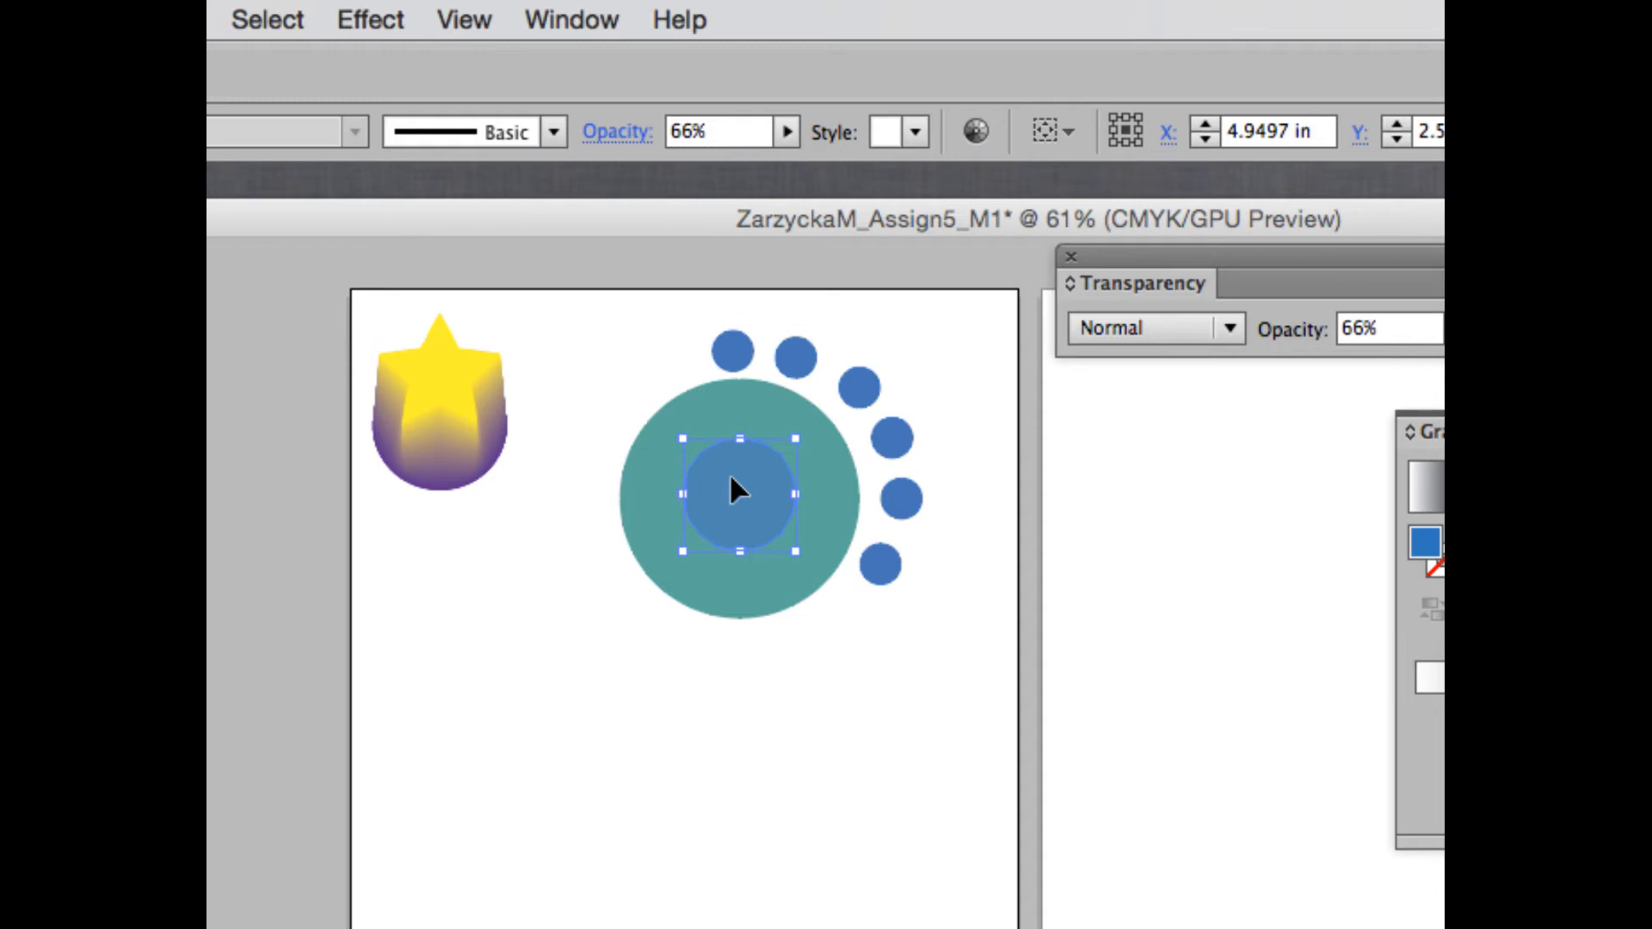
Step: Try the Lighten and Darken blending modes on the central blue circle
{"action": "left_click", "coordinate": [1144, 327]}
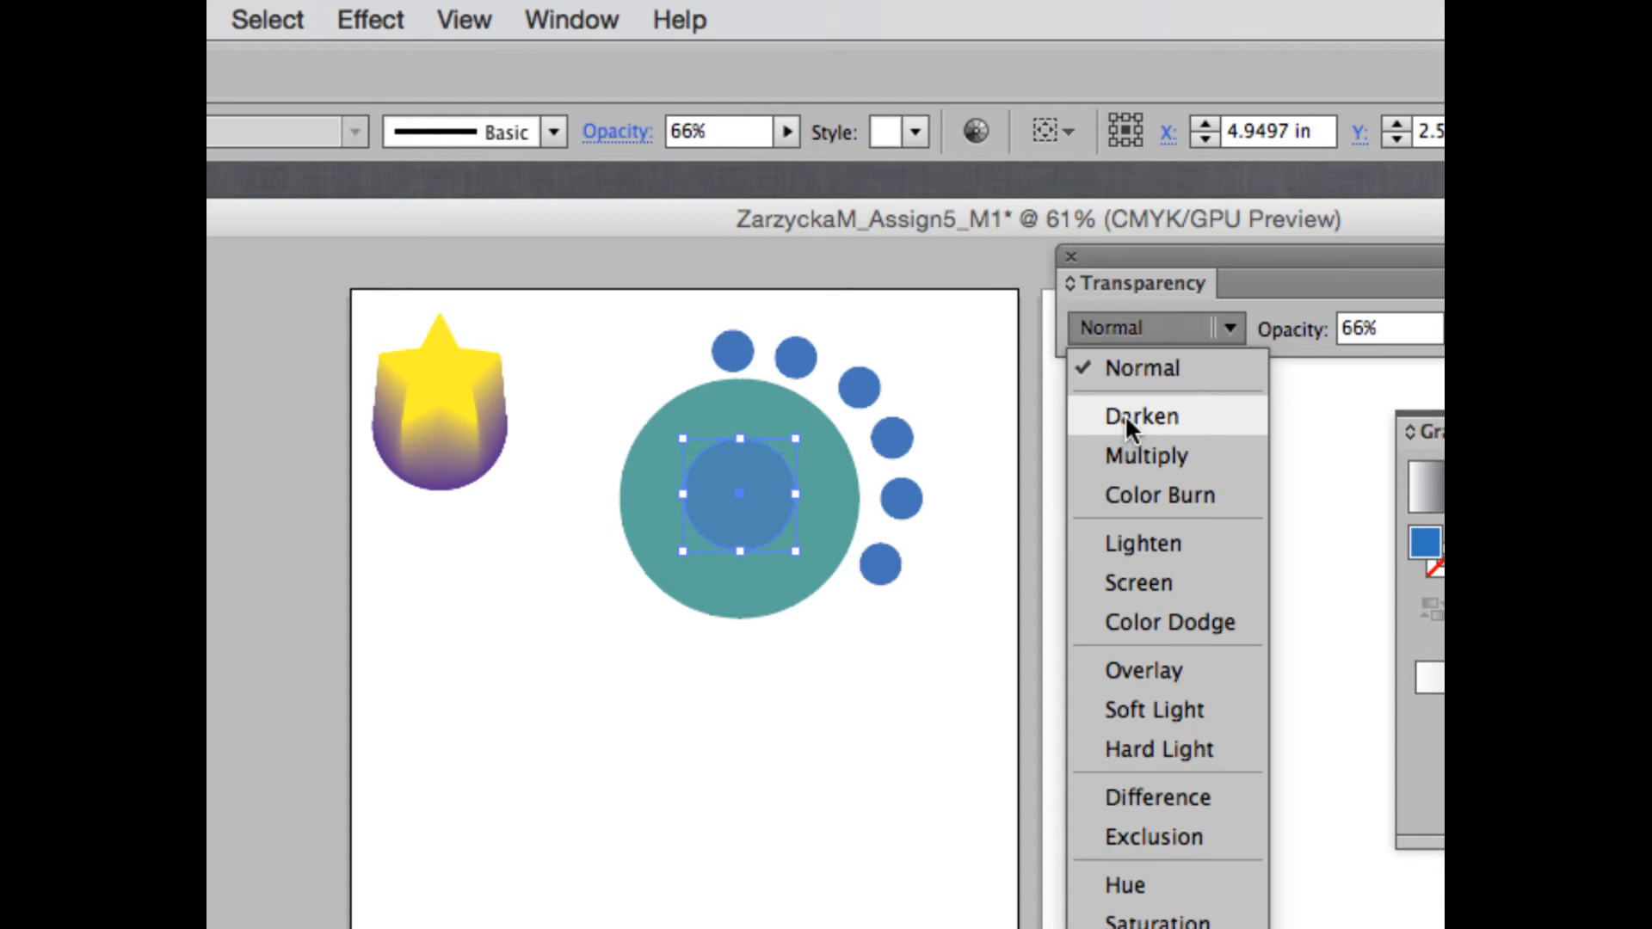
{"action": "left_click", "coordinate": [1130, 540]}
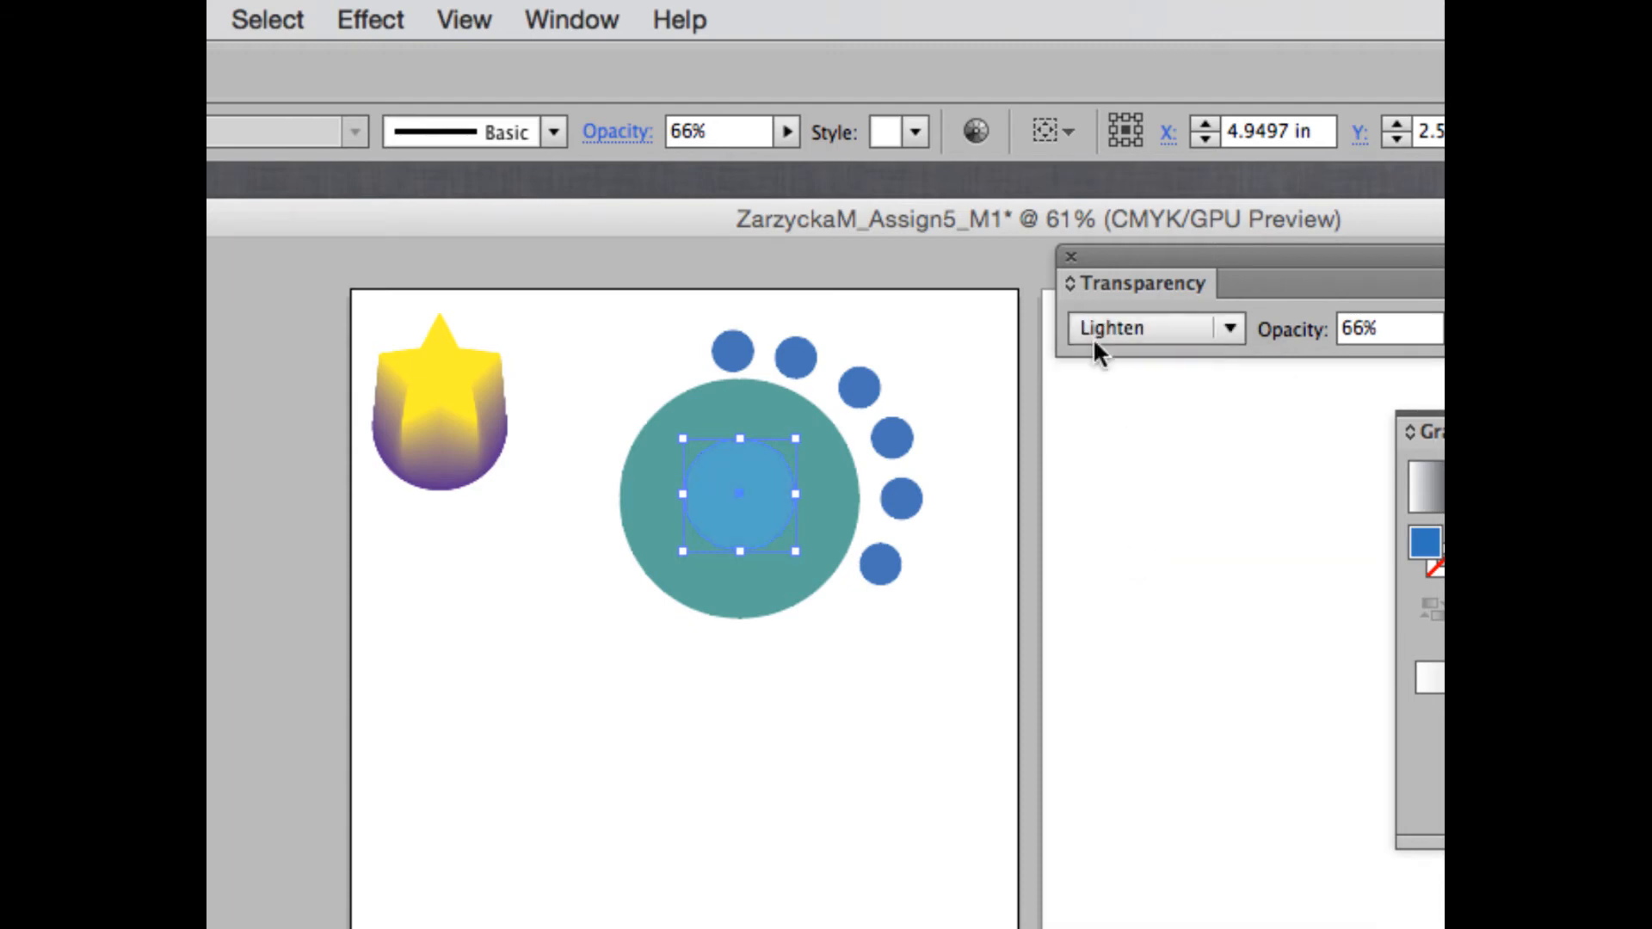
{"action": "left_click", "coordinate": [1118, 327]}
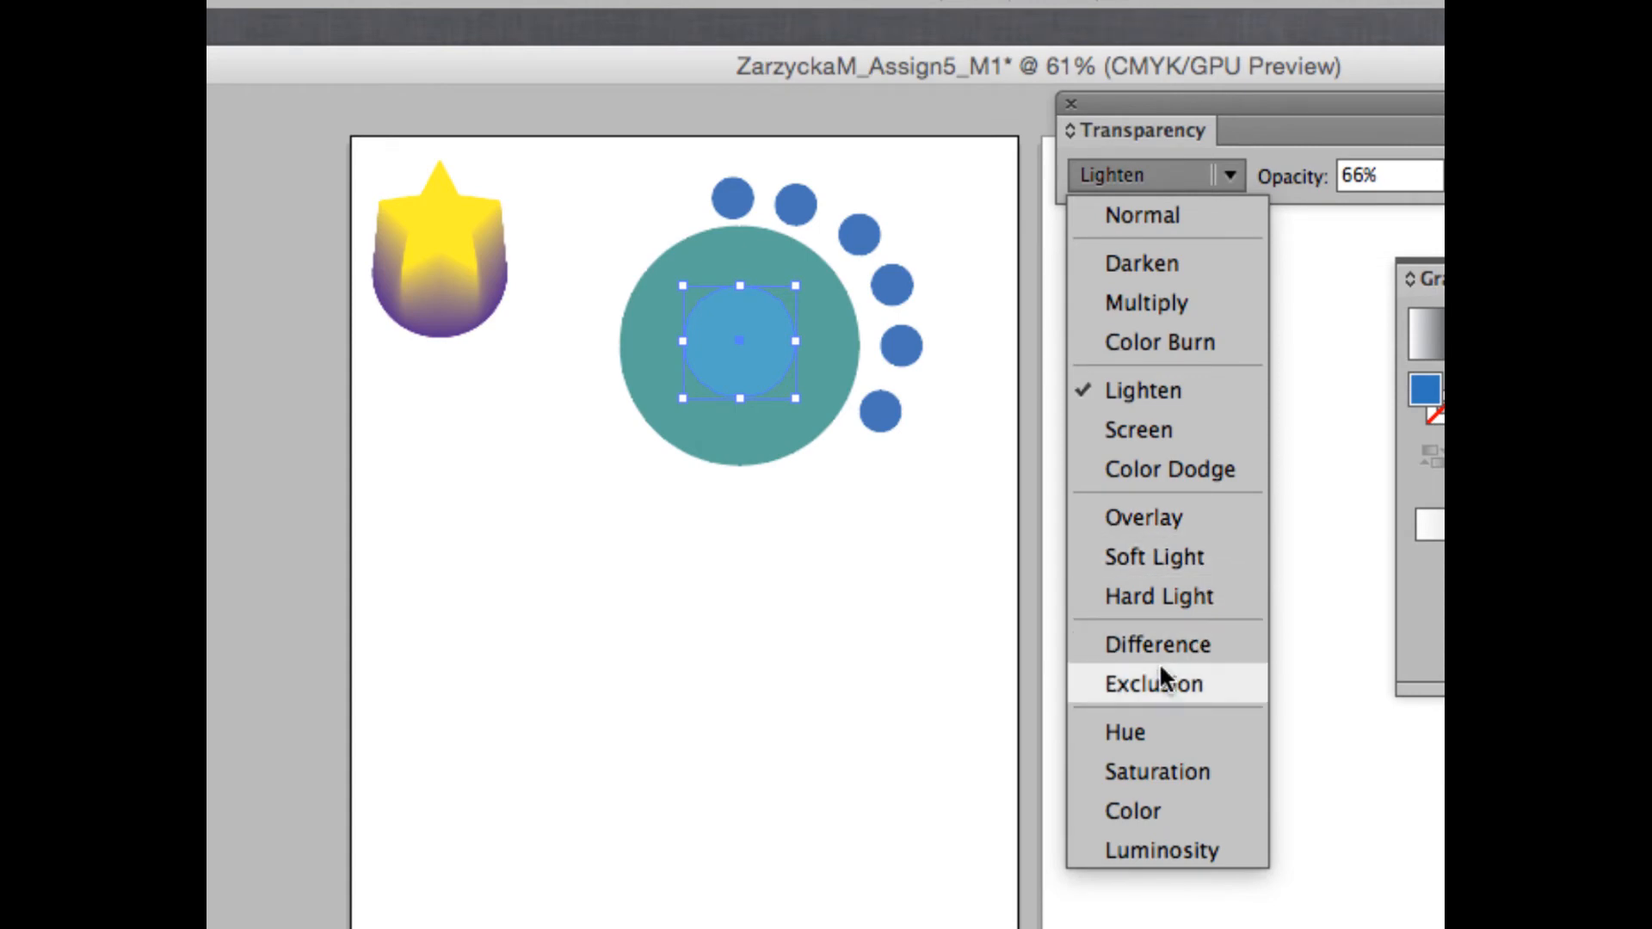
{"action": "left_click", "coordinate": [1178, 262]}
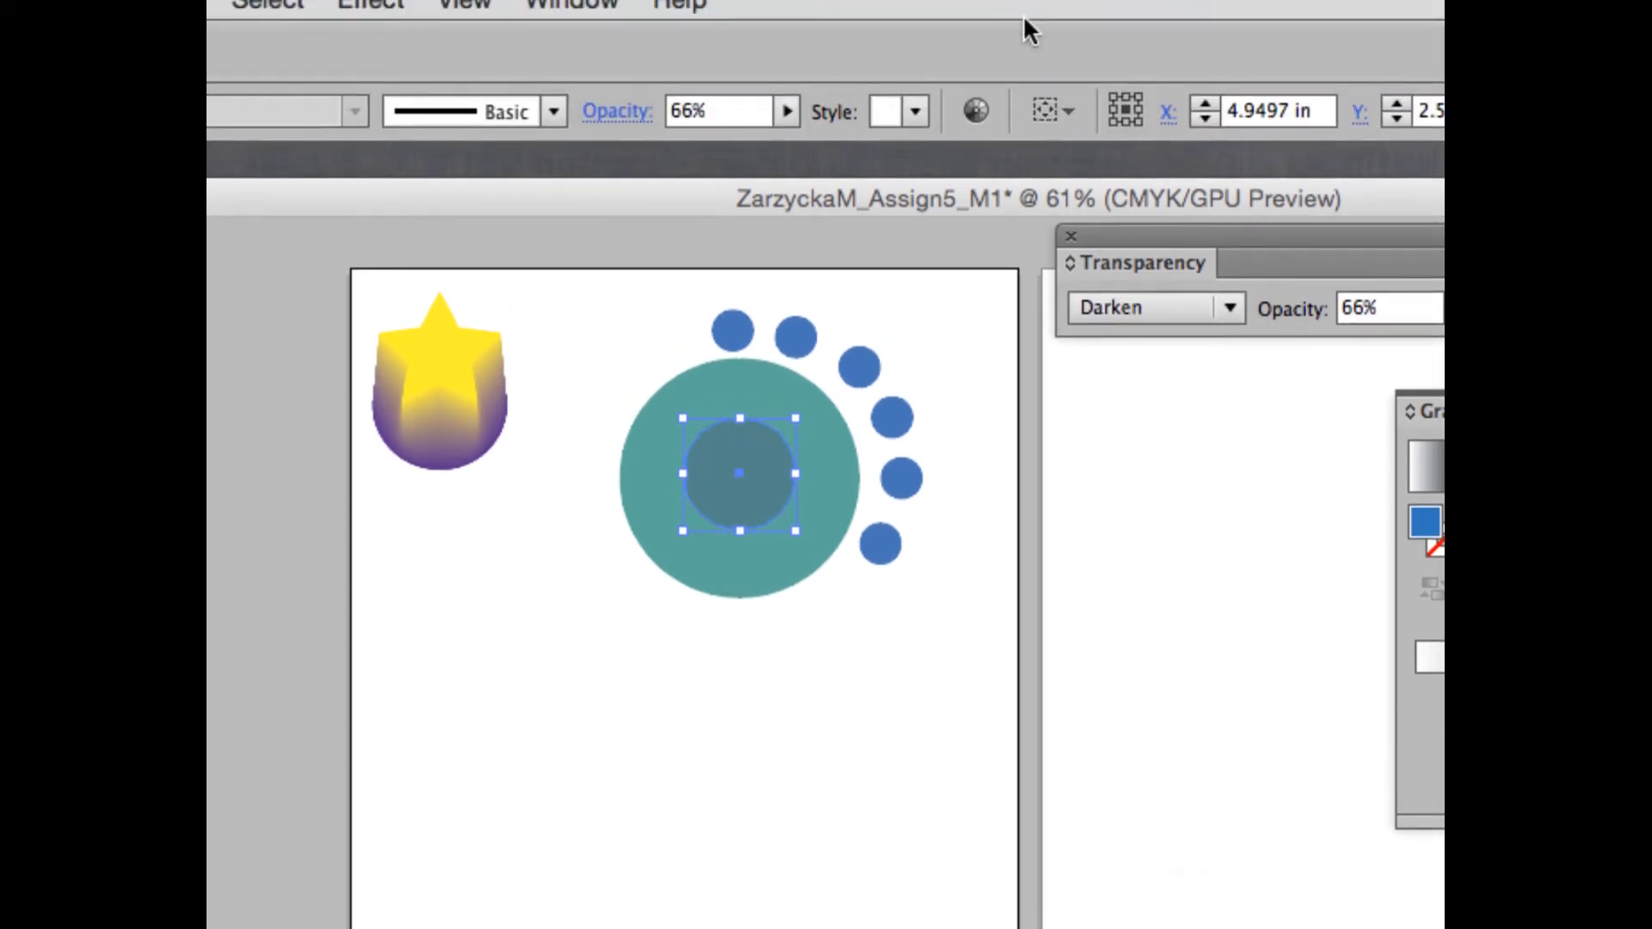
Step: Compare the Multiply, Darken and Color Burn blending modes on the central blue circle, ending on Color Burn
{"action": "left_click", "coordinate": [1178, 307]}
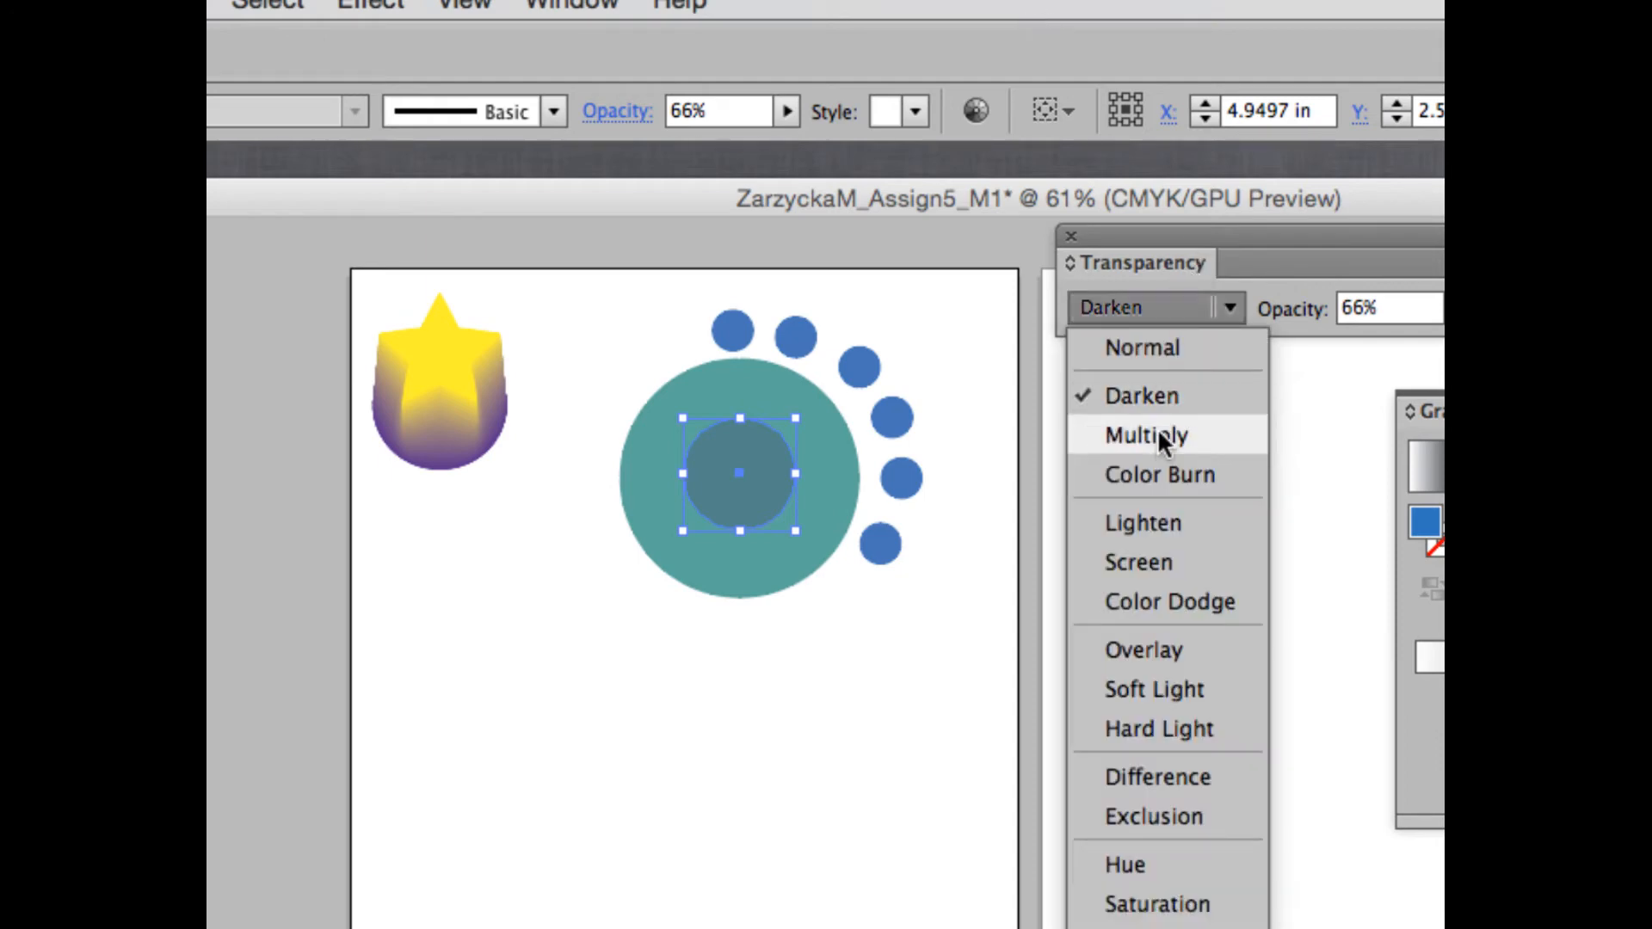
{"action": "left_click", "coordinate": [1158, 431]}
{"action": "left_click", "coordinate": [1144, 317]}
{"action": "left_click", "coordinate": [1147, 395]}
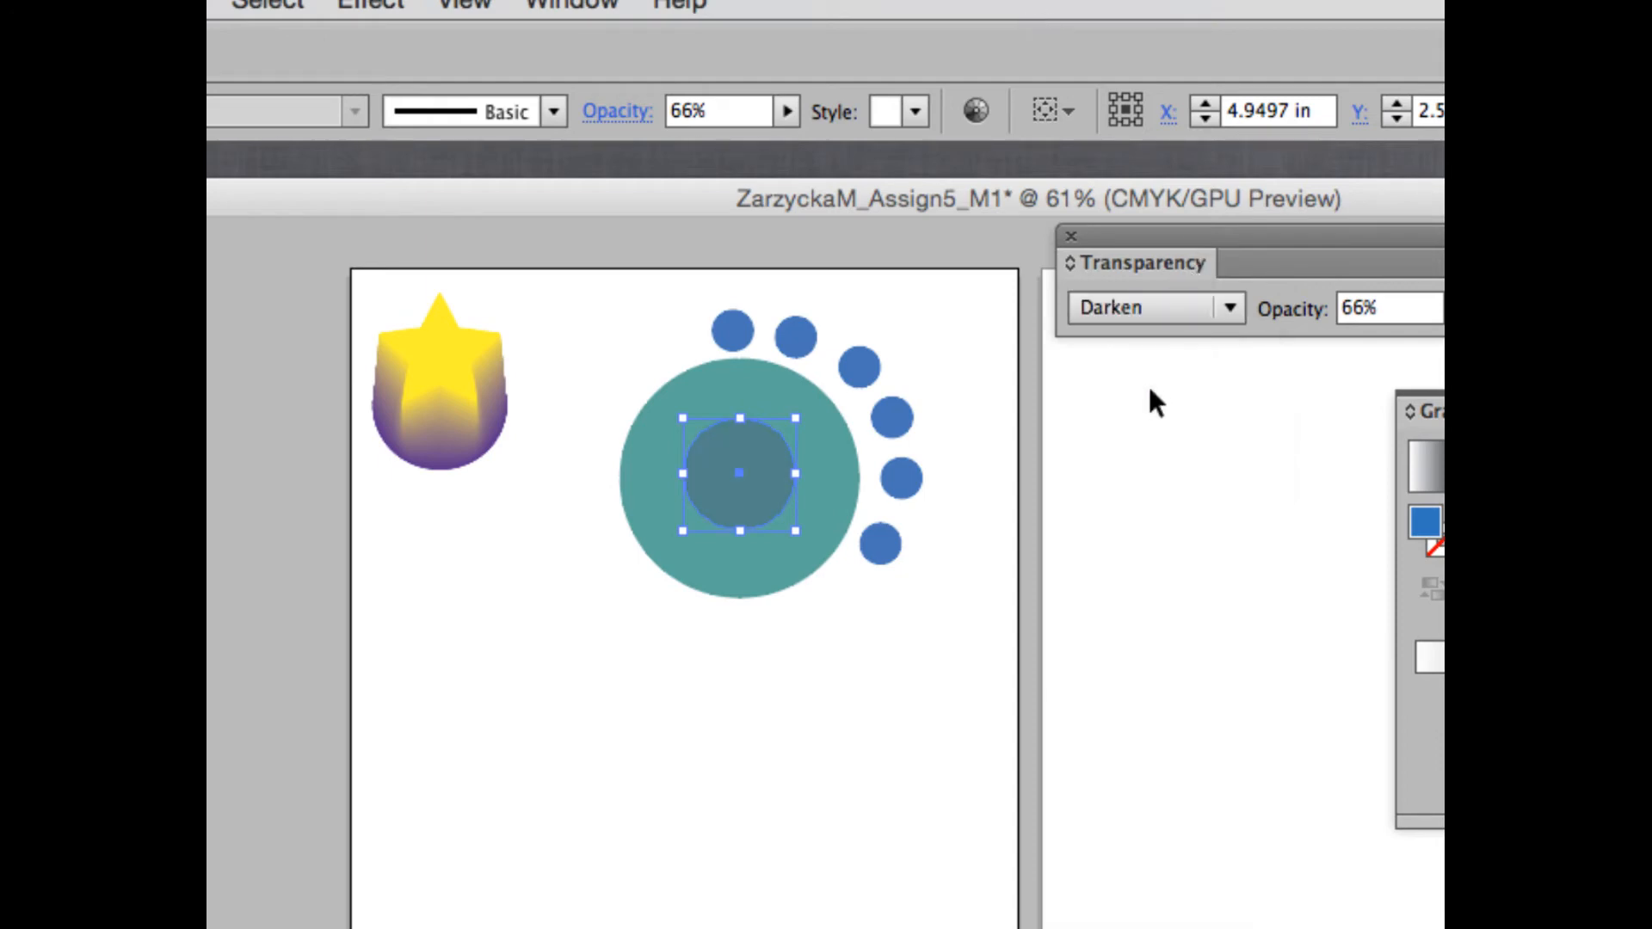
{"action": "left_click", "coordinate": [1153, 307]}
{"action": "left_click", "coordinate": [1167, 432]}
{"action": "left_click", "coordinate": [1113, 301]}
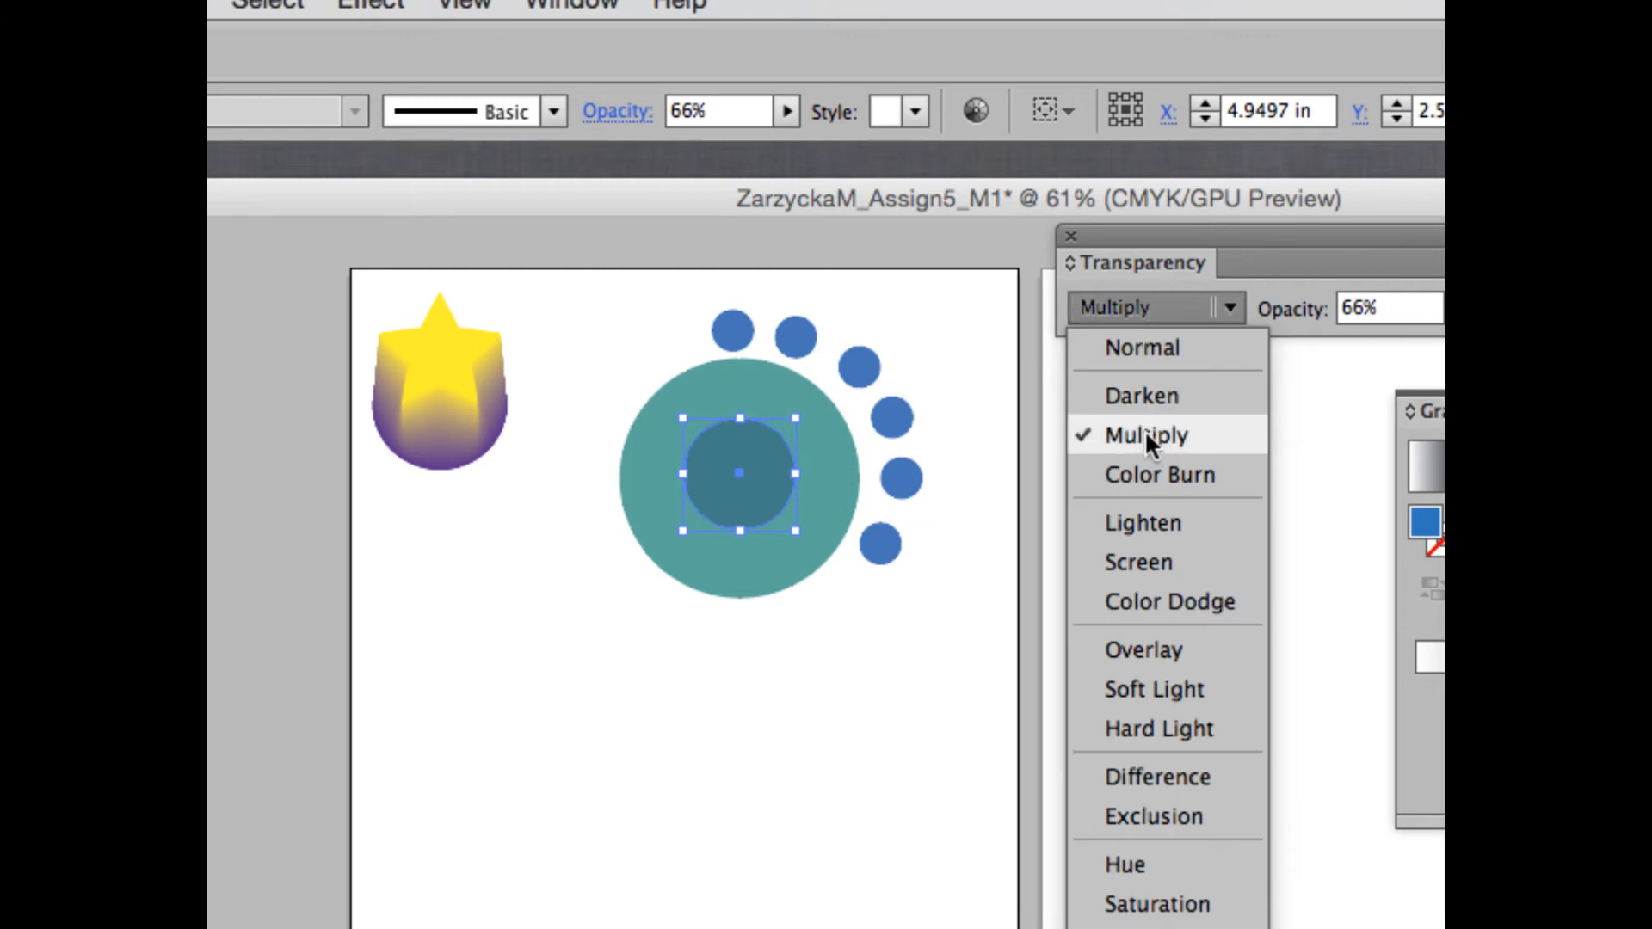
{"action": "left_click", "coordinate": [1149, 475]}
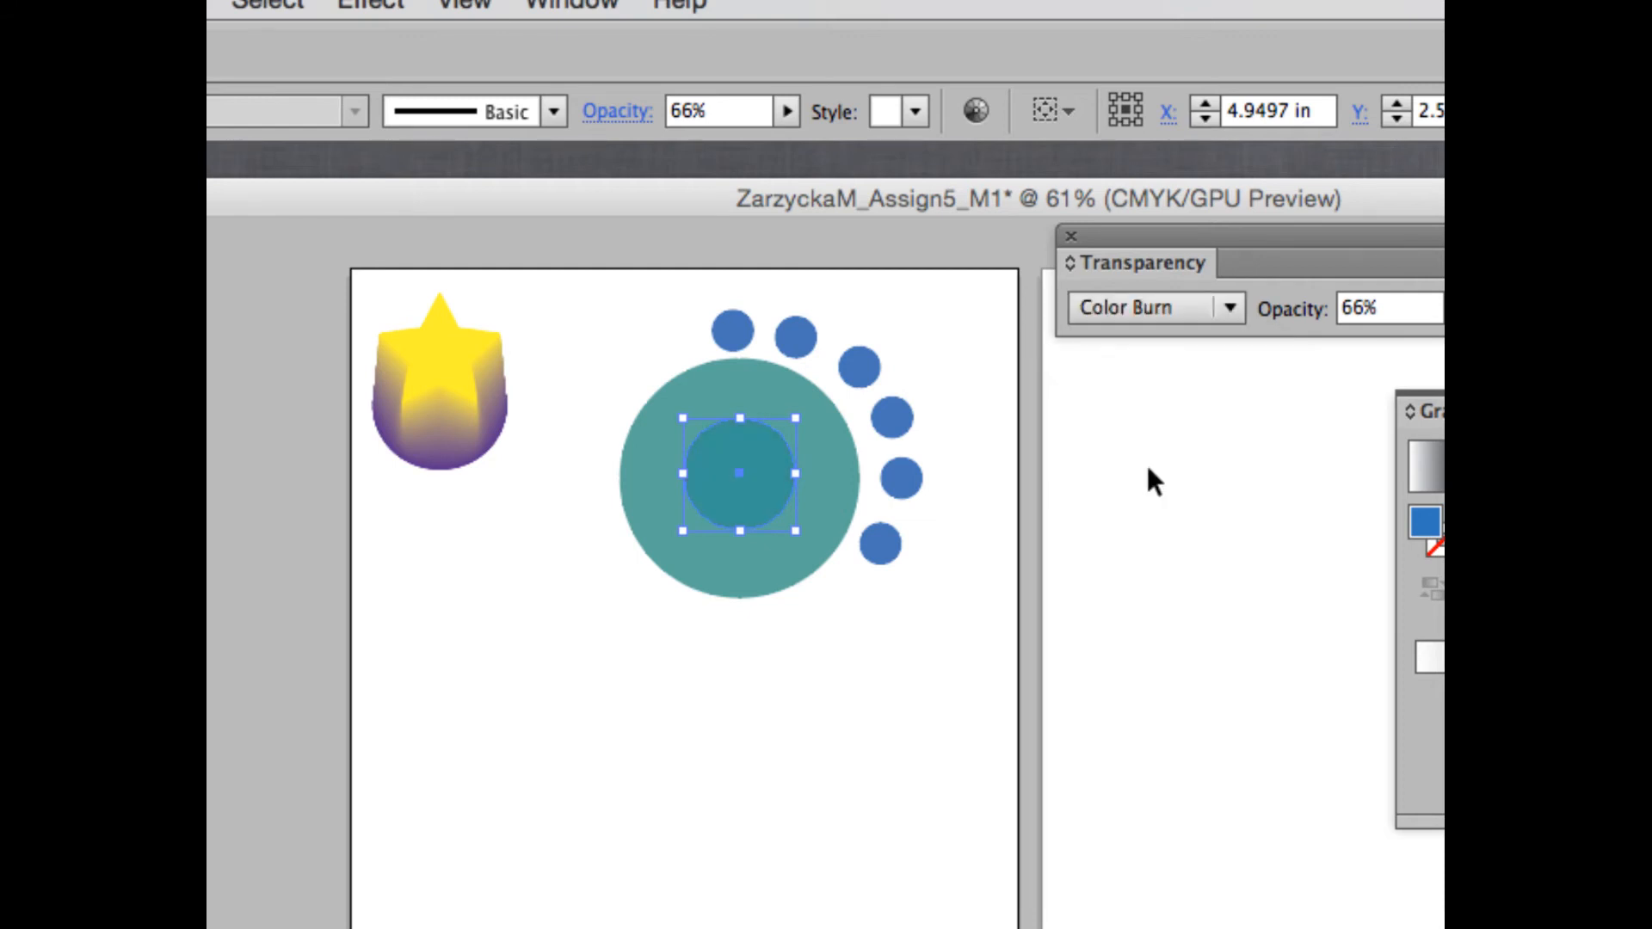
Step: Try the Lighten, Screen and Color Dodge blending modes in turn on the central blue circle
{"action": "left_click", "coordinate": [1191, 308]}
{"action": "left_click", "coordinate": [1147, 517]}
{"action": "left_click", "coordinate": [1148, 314]}
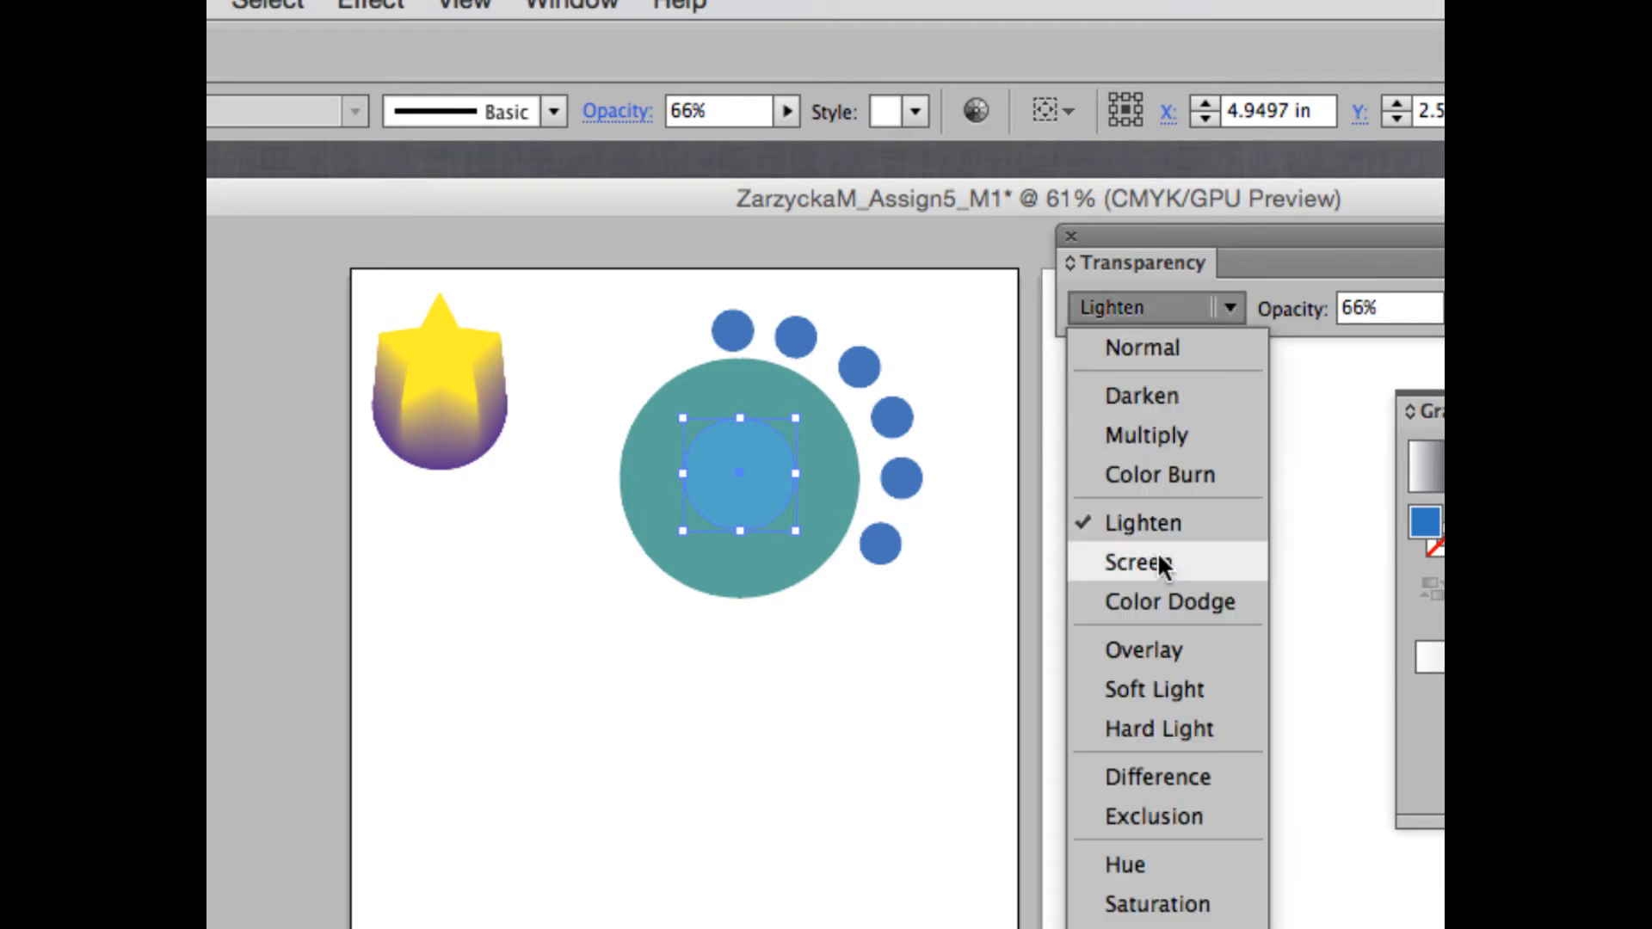
{"action": "left_click", "coordinate": [1155, 561]}
{"action": "left_click", "coordinate": [1118, 303]}
{"action": "left_click", "coordinate": [1150, 603]}
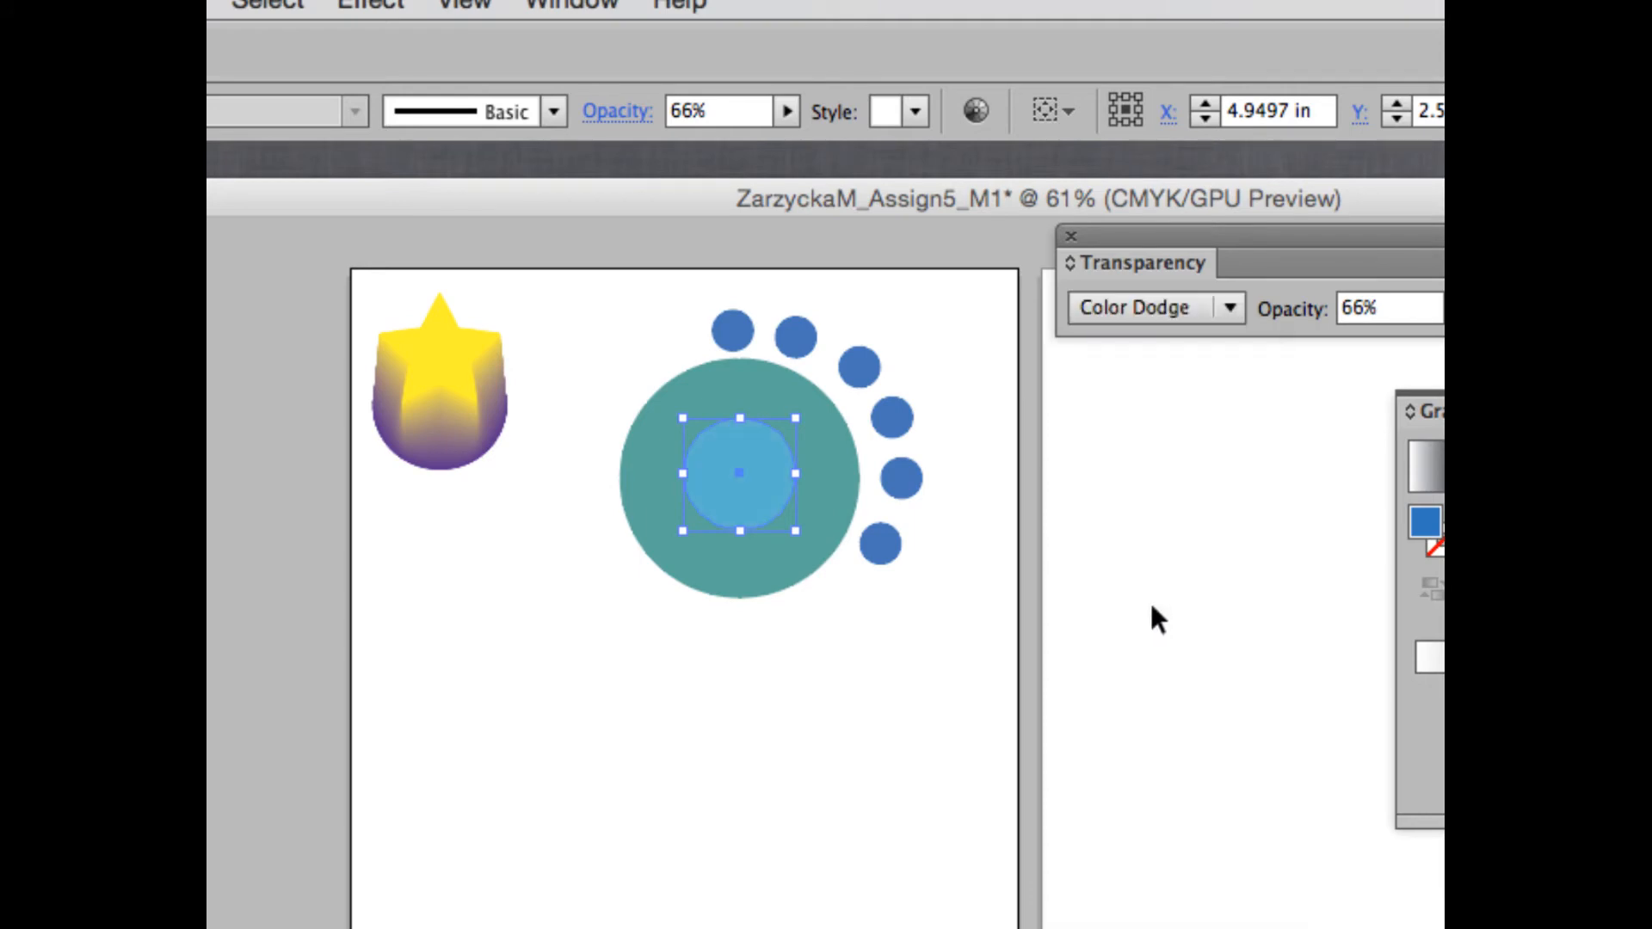
Step: Try the Overlay, Soft Light and Hard Light blending modes in turn on the central blue circle
{"action": "left_click", "coordinate": [1130, 308]}
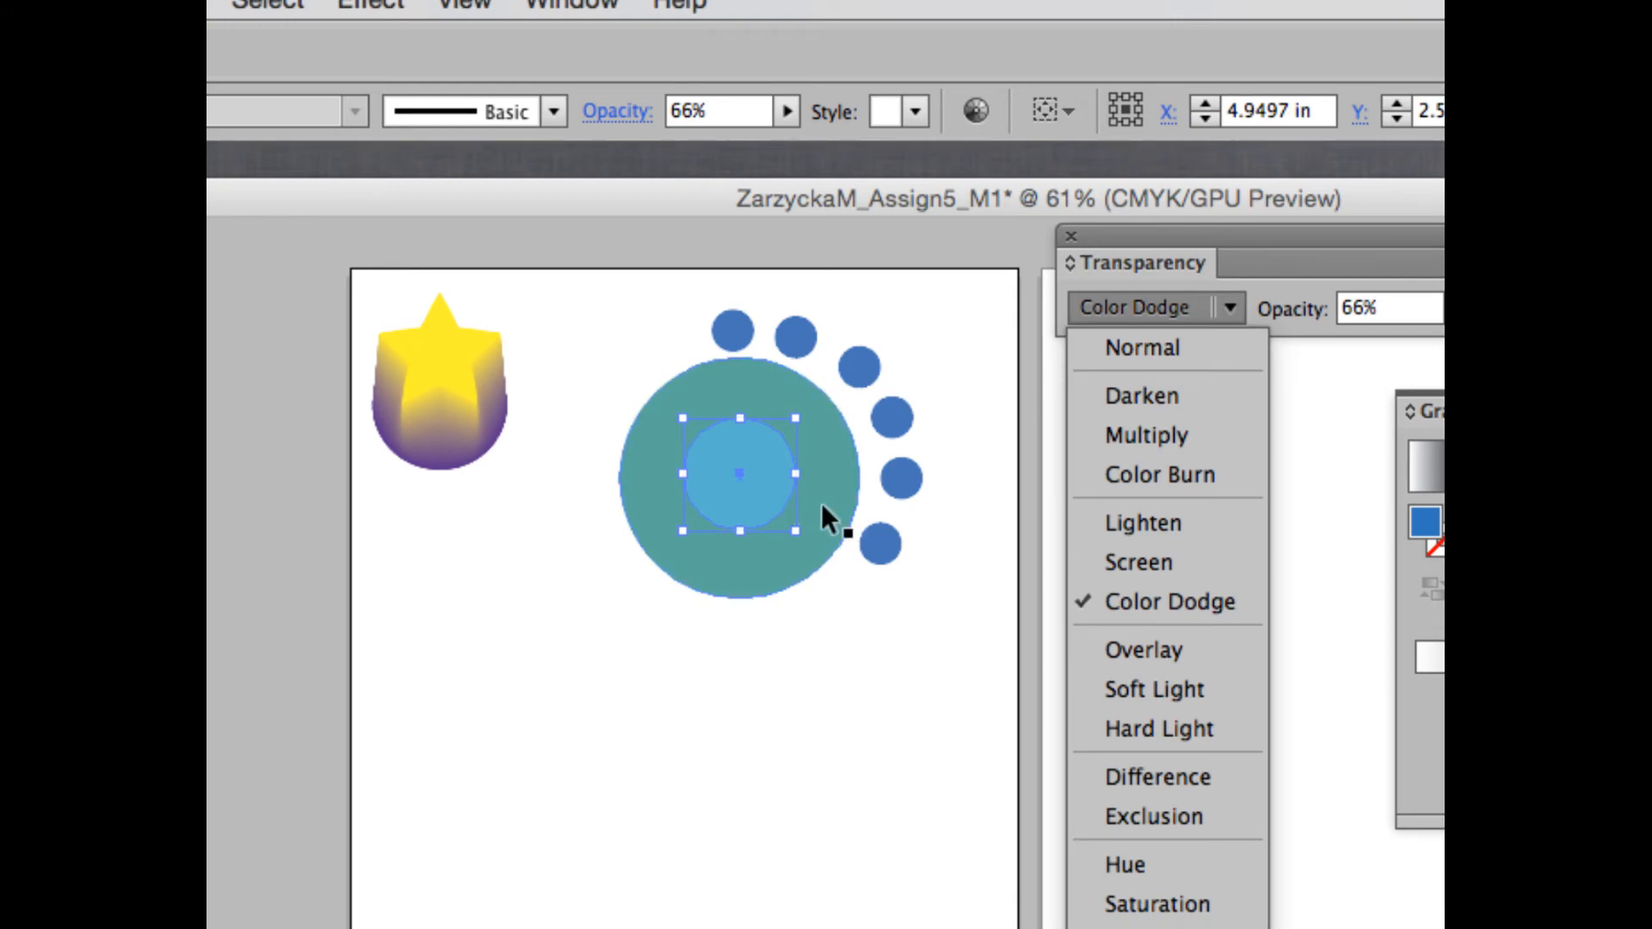
{"action": "left_click", "coordinate": [1191, 659]}
{"action": "left_click", "coordinate": [1151, 307]}
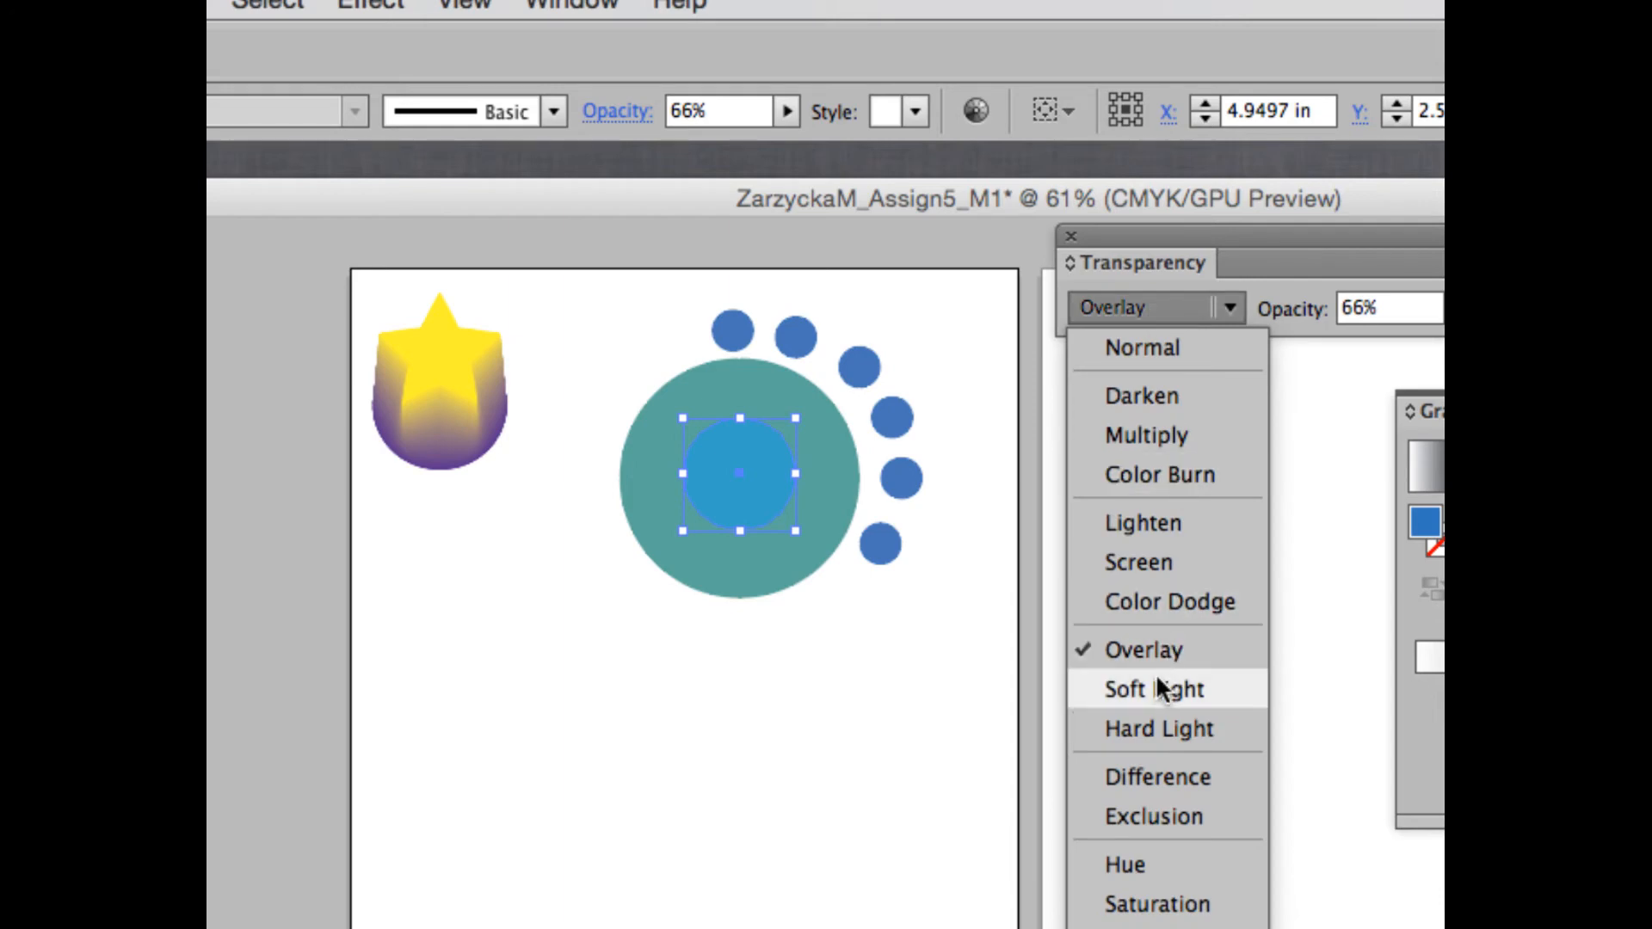
{"action": "left_click", "coordinate": [1163, 683]}
{"action": "left_click", "coordinate": [1110, 306]}
{"action": "left_click", "coordinate": [1178, 727]}
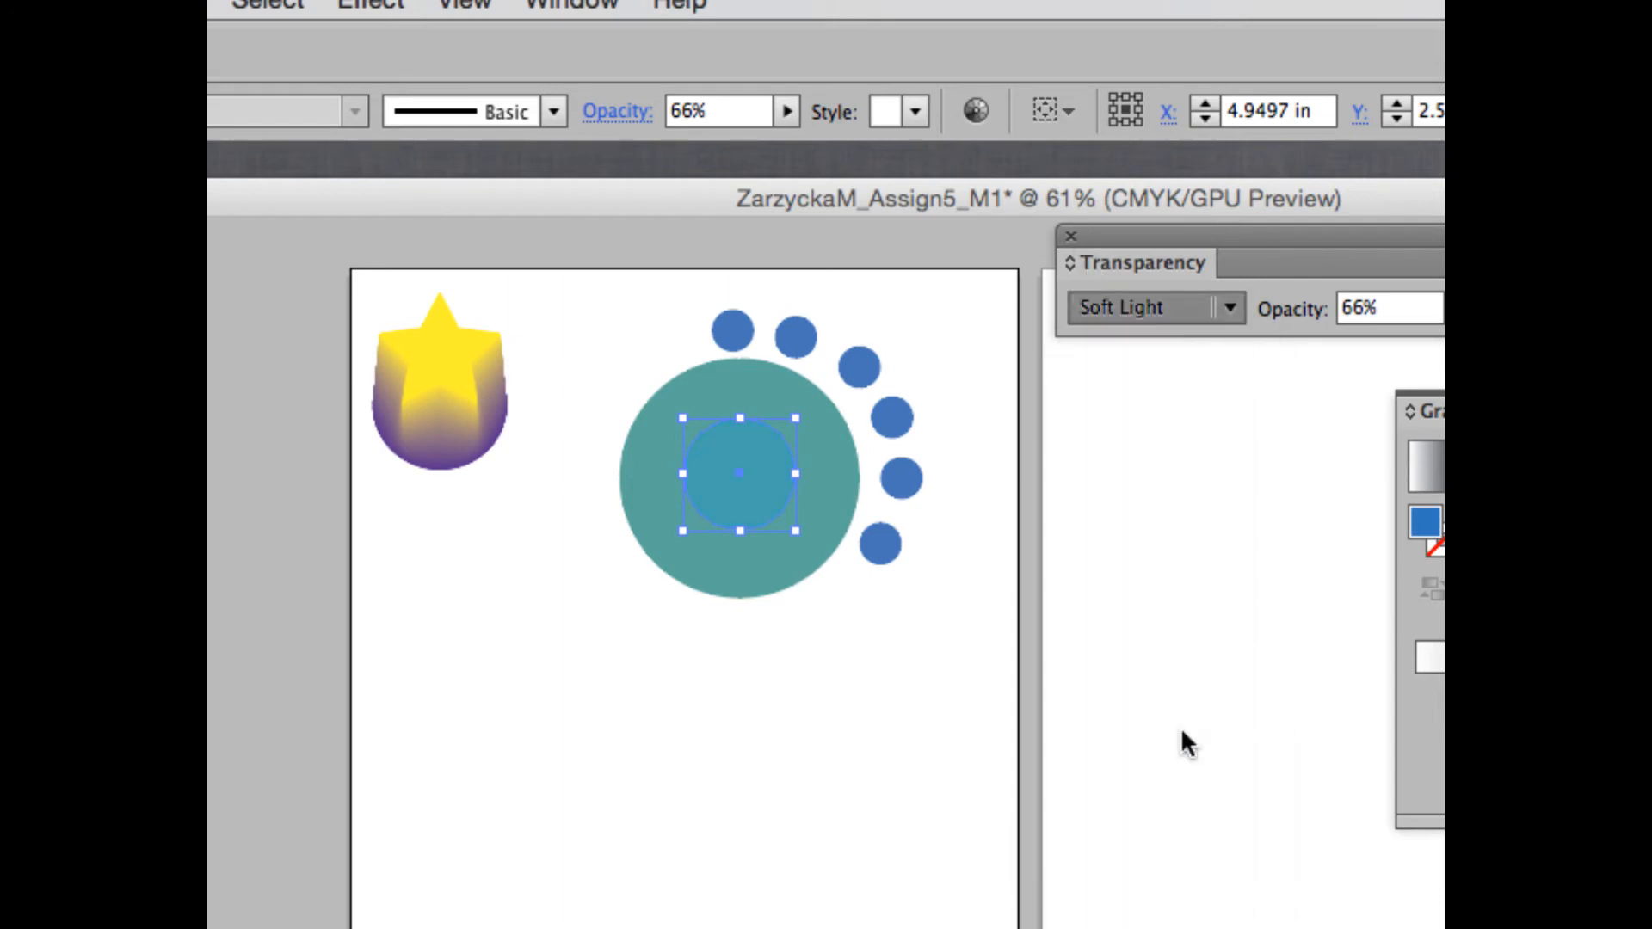
Step: Try the Difference and Exclusion blending modes on the central blue circle
{"action": "left_click", "coordinate": [1139, 308]}
{"action": "left_click", "coordinate": [1157, 777]}
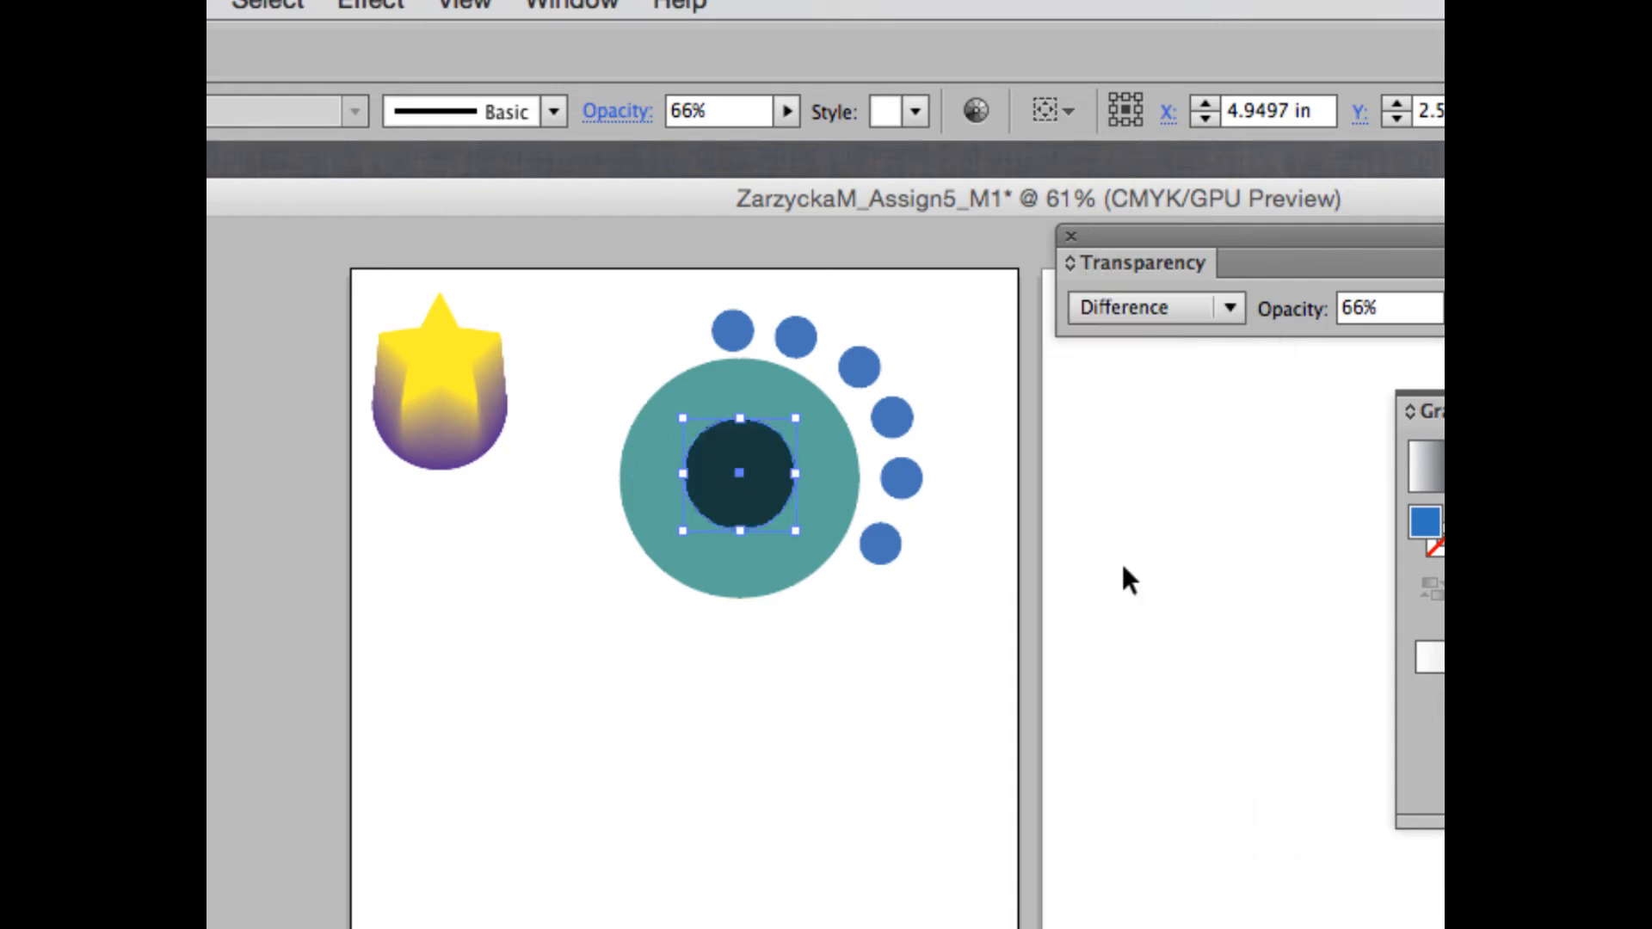
{"action": "left_click", "coordinate": [1159, 308]}
{"action": "left_click", "coordinate": [1176, 818]}
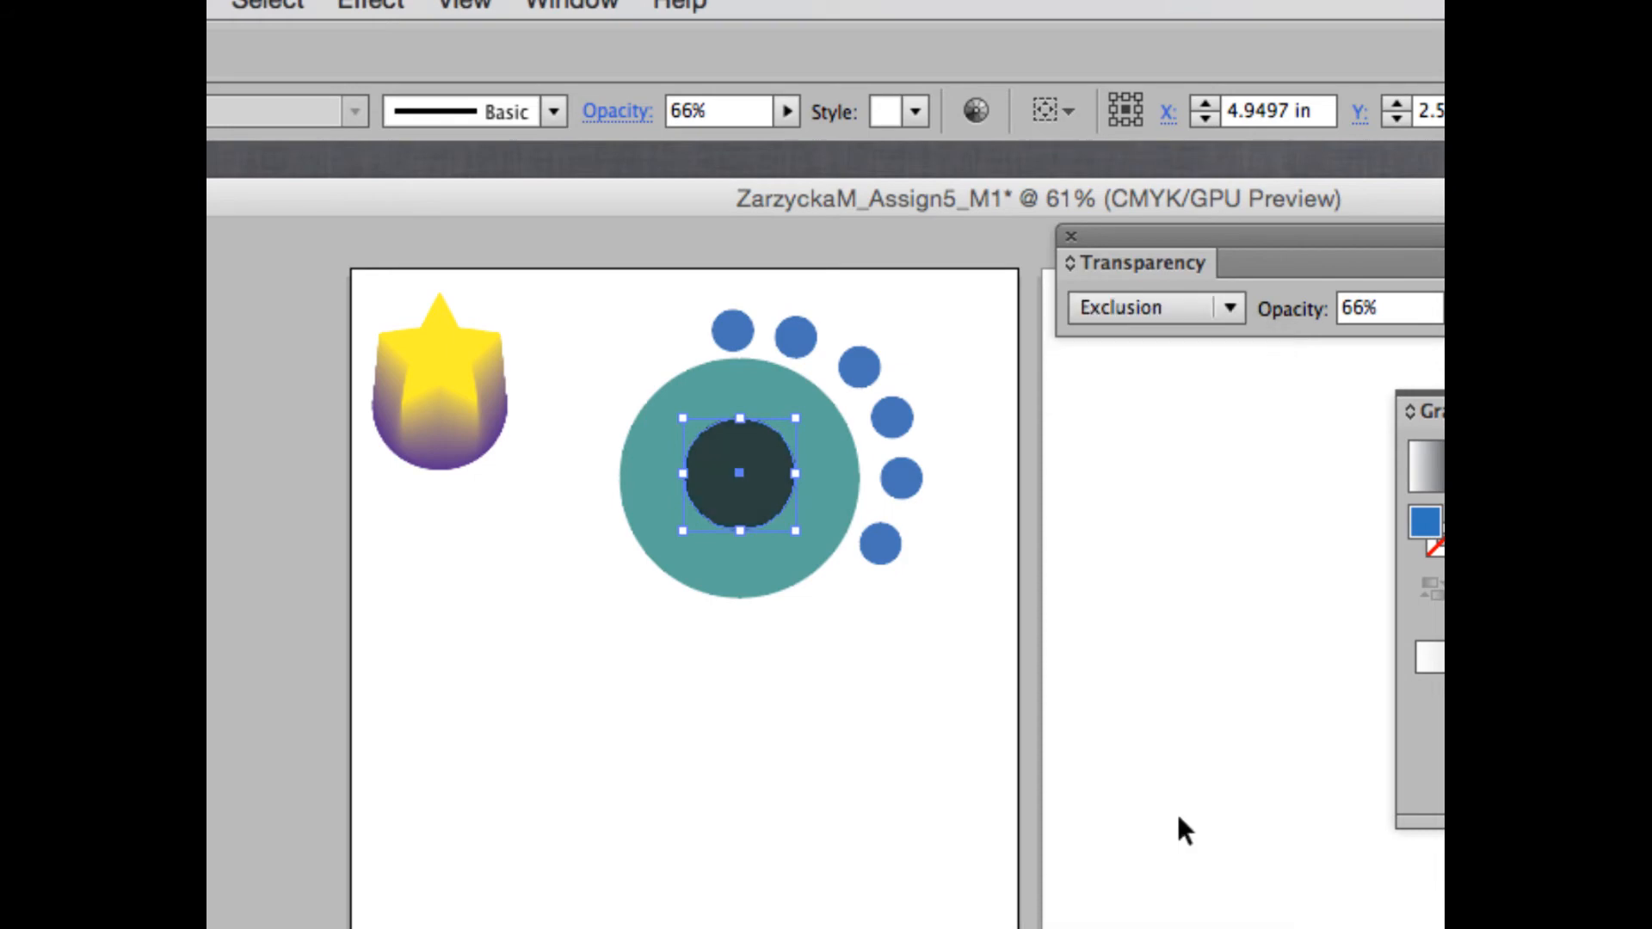
Step: Try the Hue, Saturation, Color and Luminosity blending modes in turn on the central blue circle
{"action": "left_click", "coordinate": [1143, 314]}
{"action": "left_click", "coordinate": [1134, 684]}
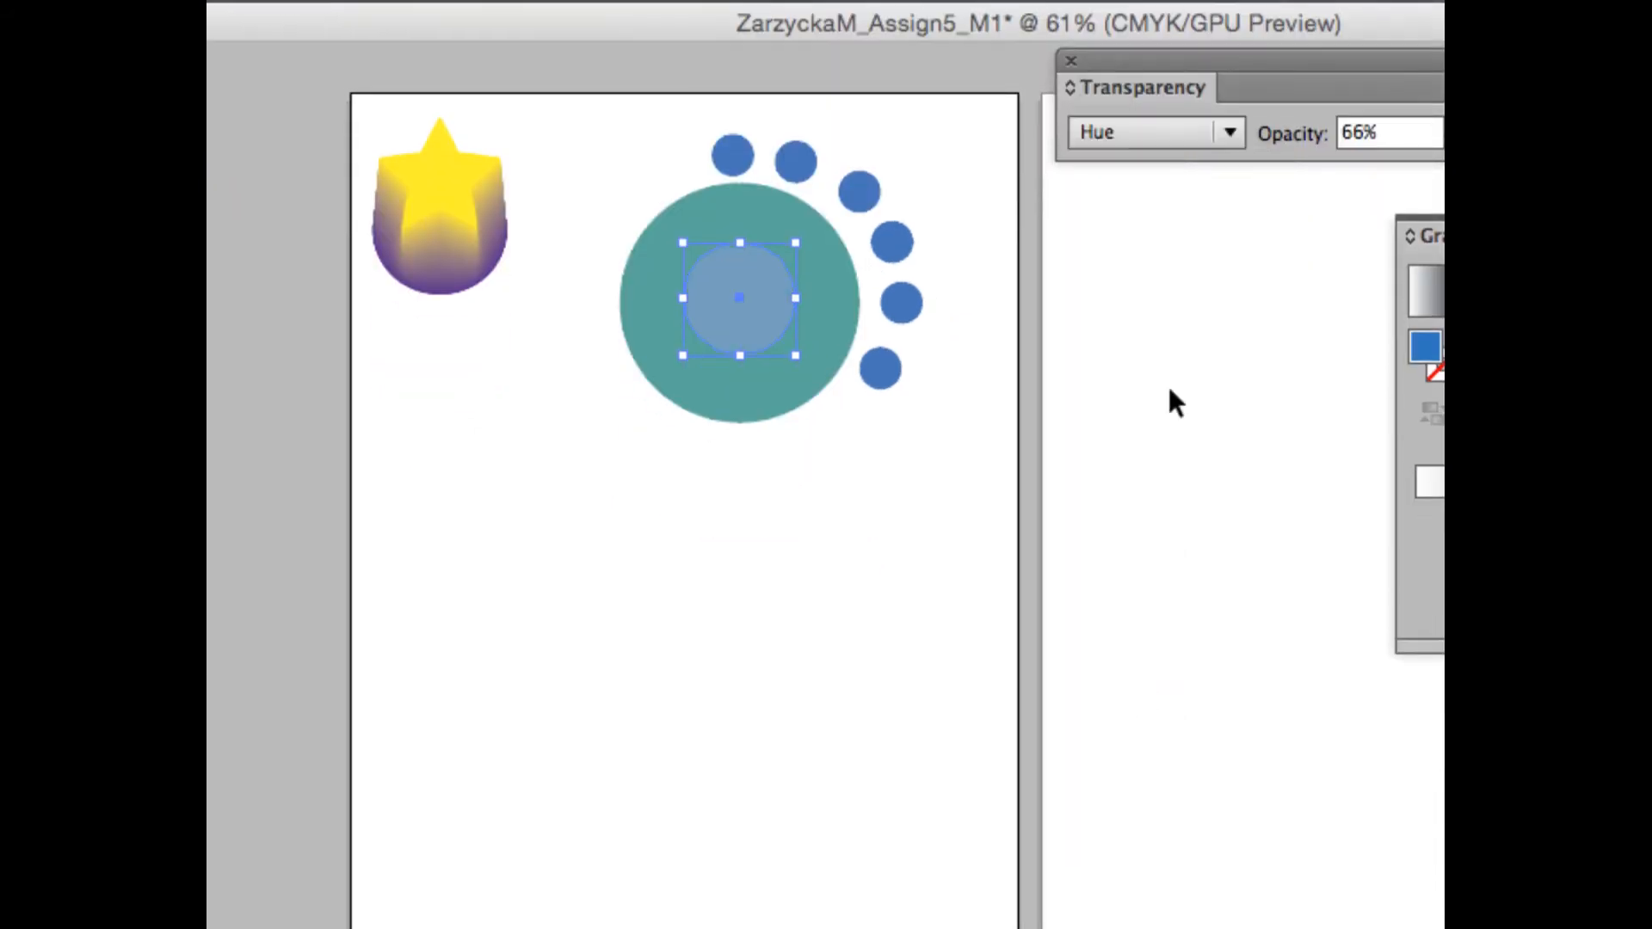
{"action": "left_click", "coordinate": [1188, 136]}
{"action": "left_click", "coordinate": [1211, 727]}
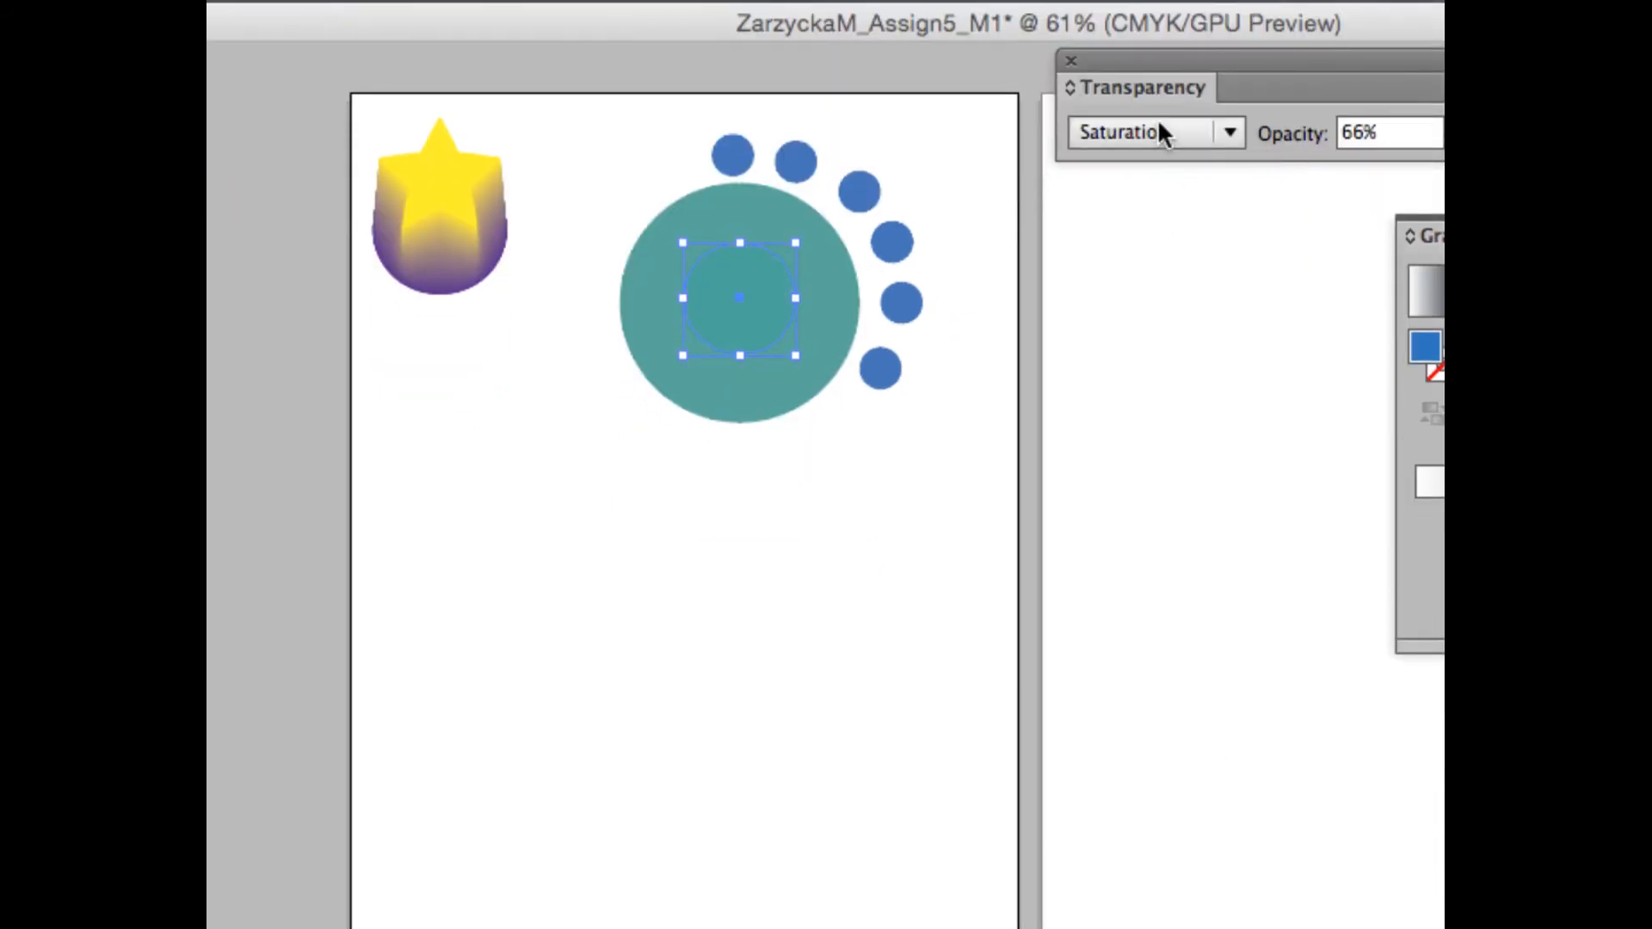
{"action": "left_click", "coordinate": [1158, 129]}
{"action": "left_click", "coordinate": [1187, 729]}
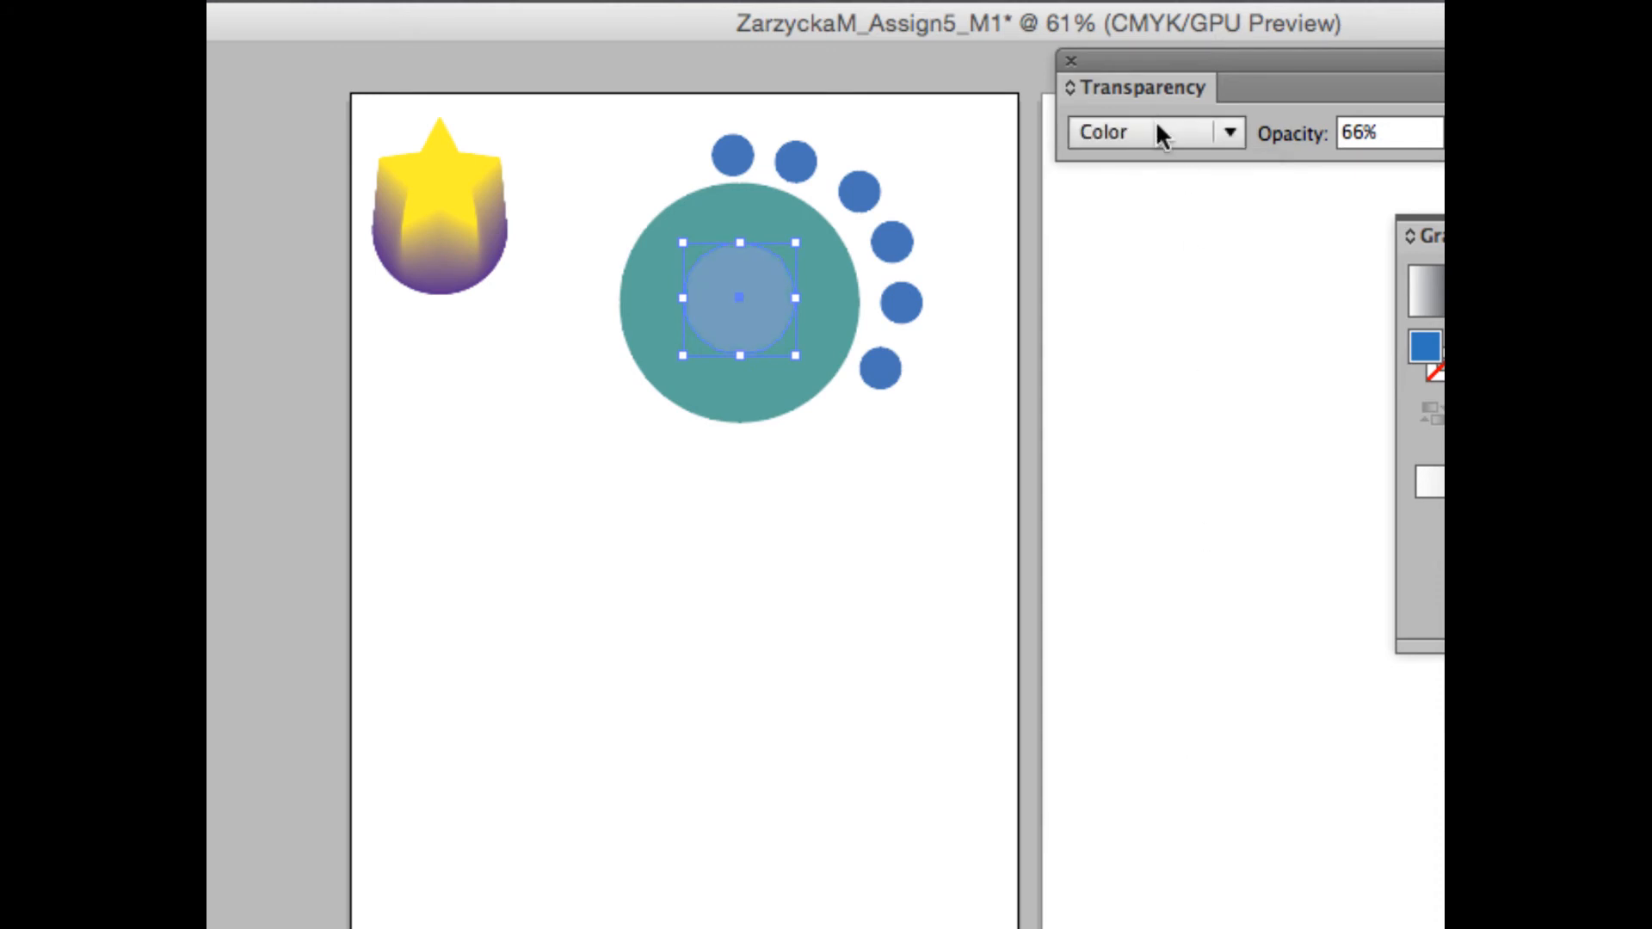
{"action": "left_click", "coordinate": [1154, 127]}
{"action": "left_click", "coordinate": [1161, 807]}
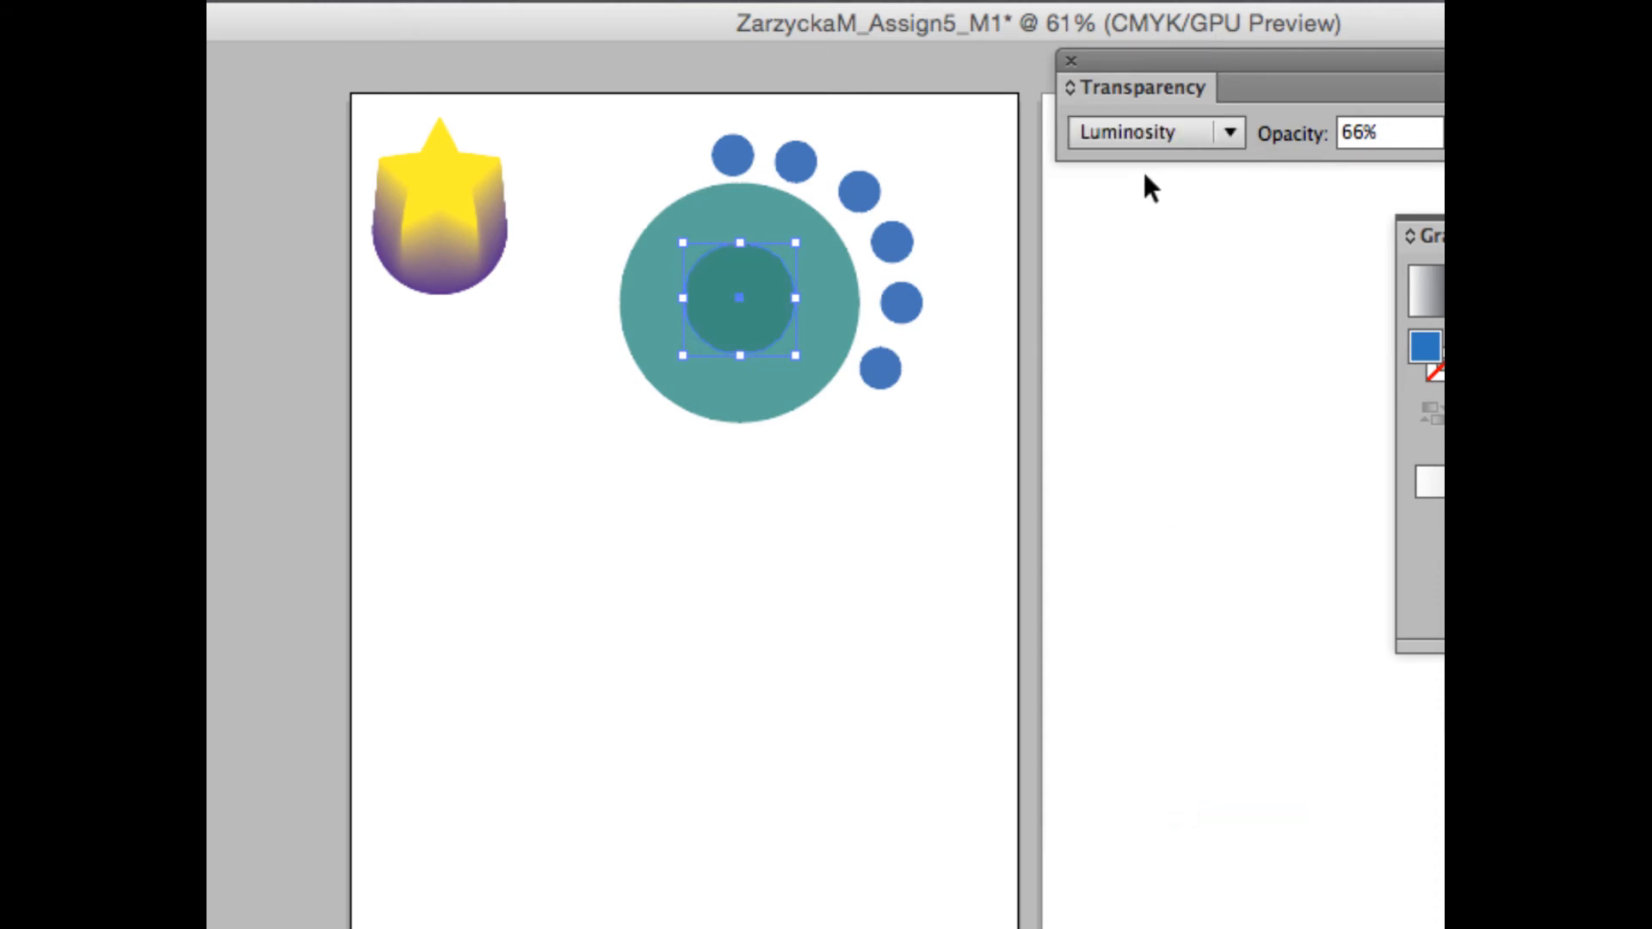
Step: Set the central blue circle's blending mode to Lighten
{"action": "left_click", "coordinate": [1153, 137]}
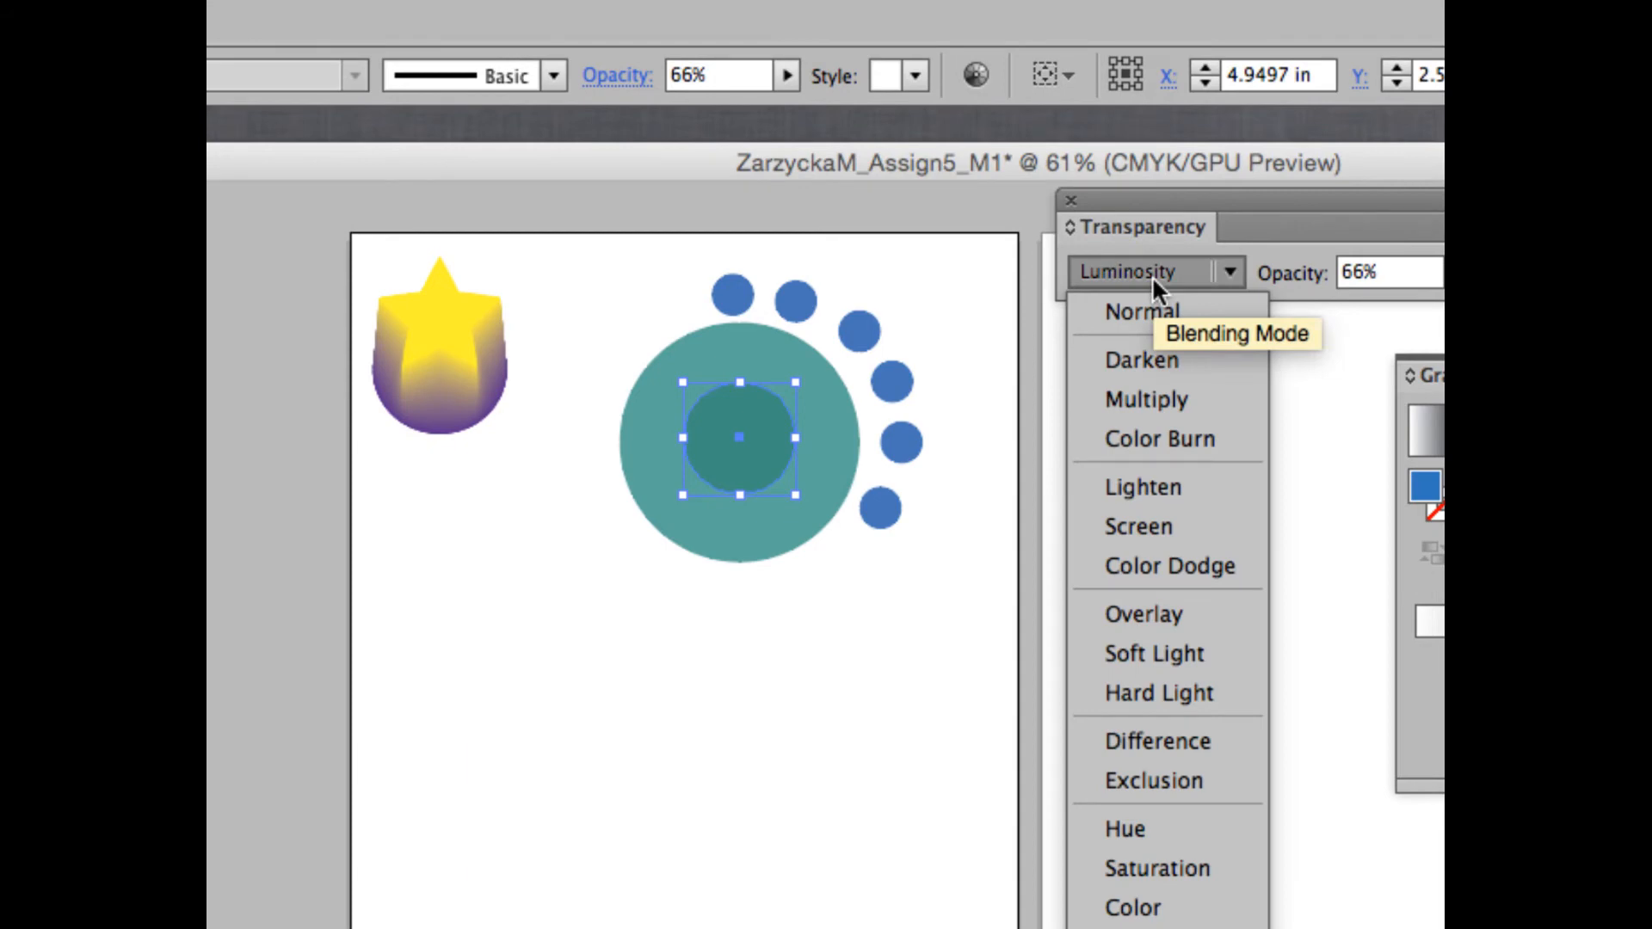
{"action": "left_click", "coordinate": [1164, 497]}
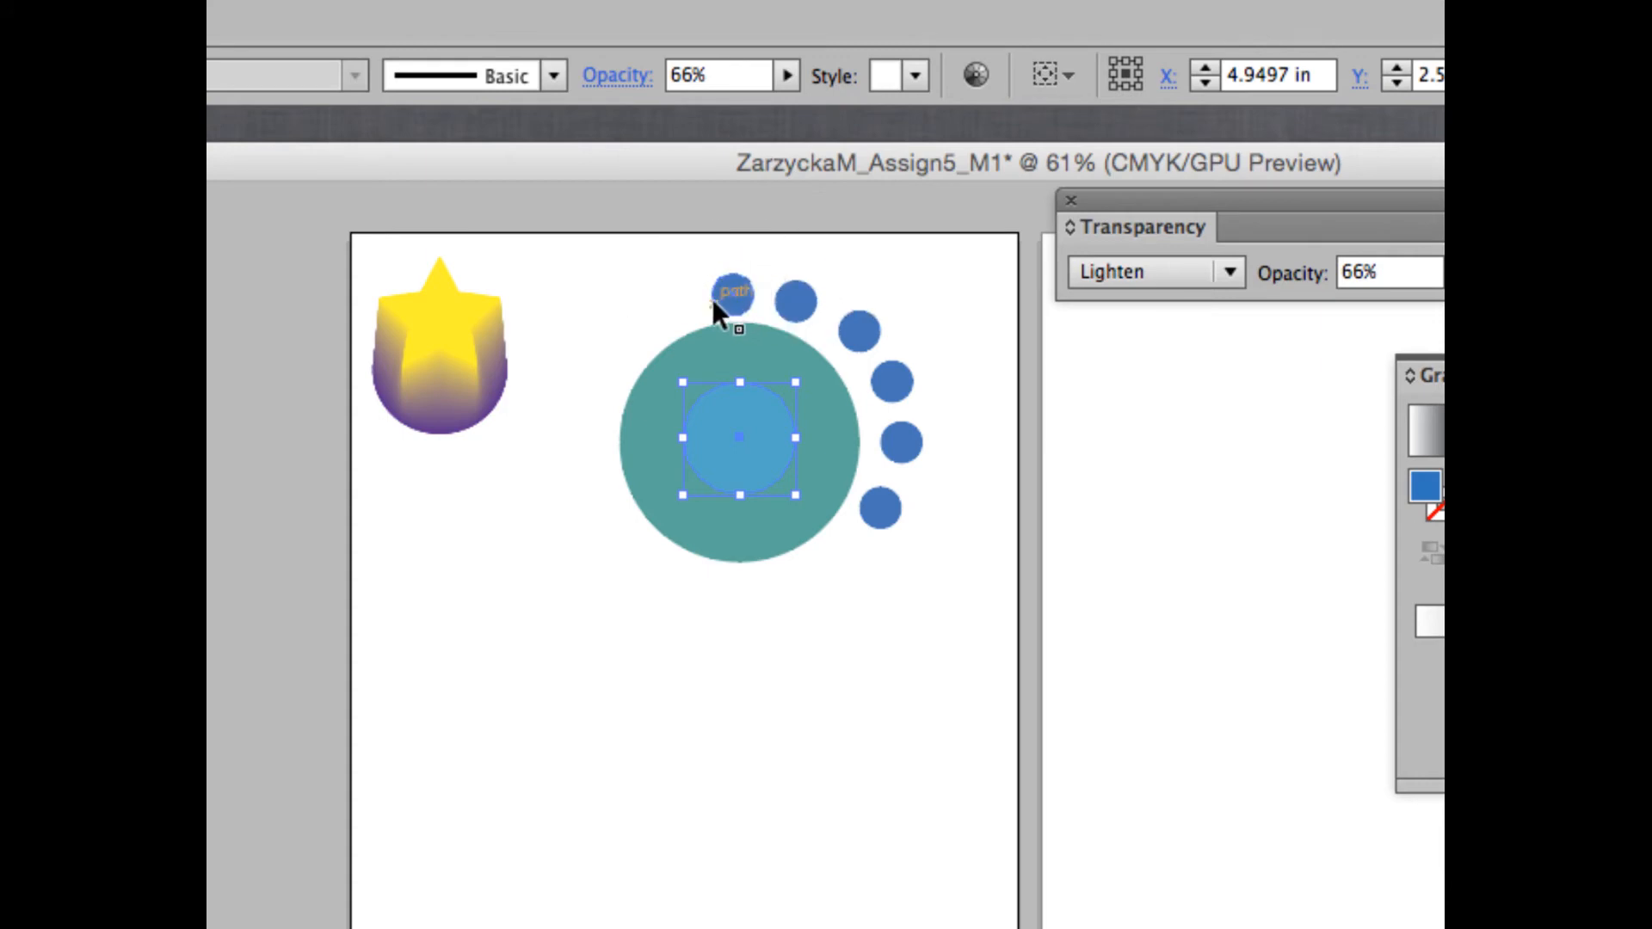
Step: Set the blending mode of the second small blue circle, just above the large teal circle, to Multiply
{"action": "left_click", "coordinate": [795, 297]}
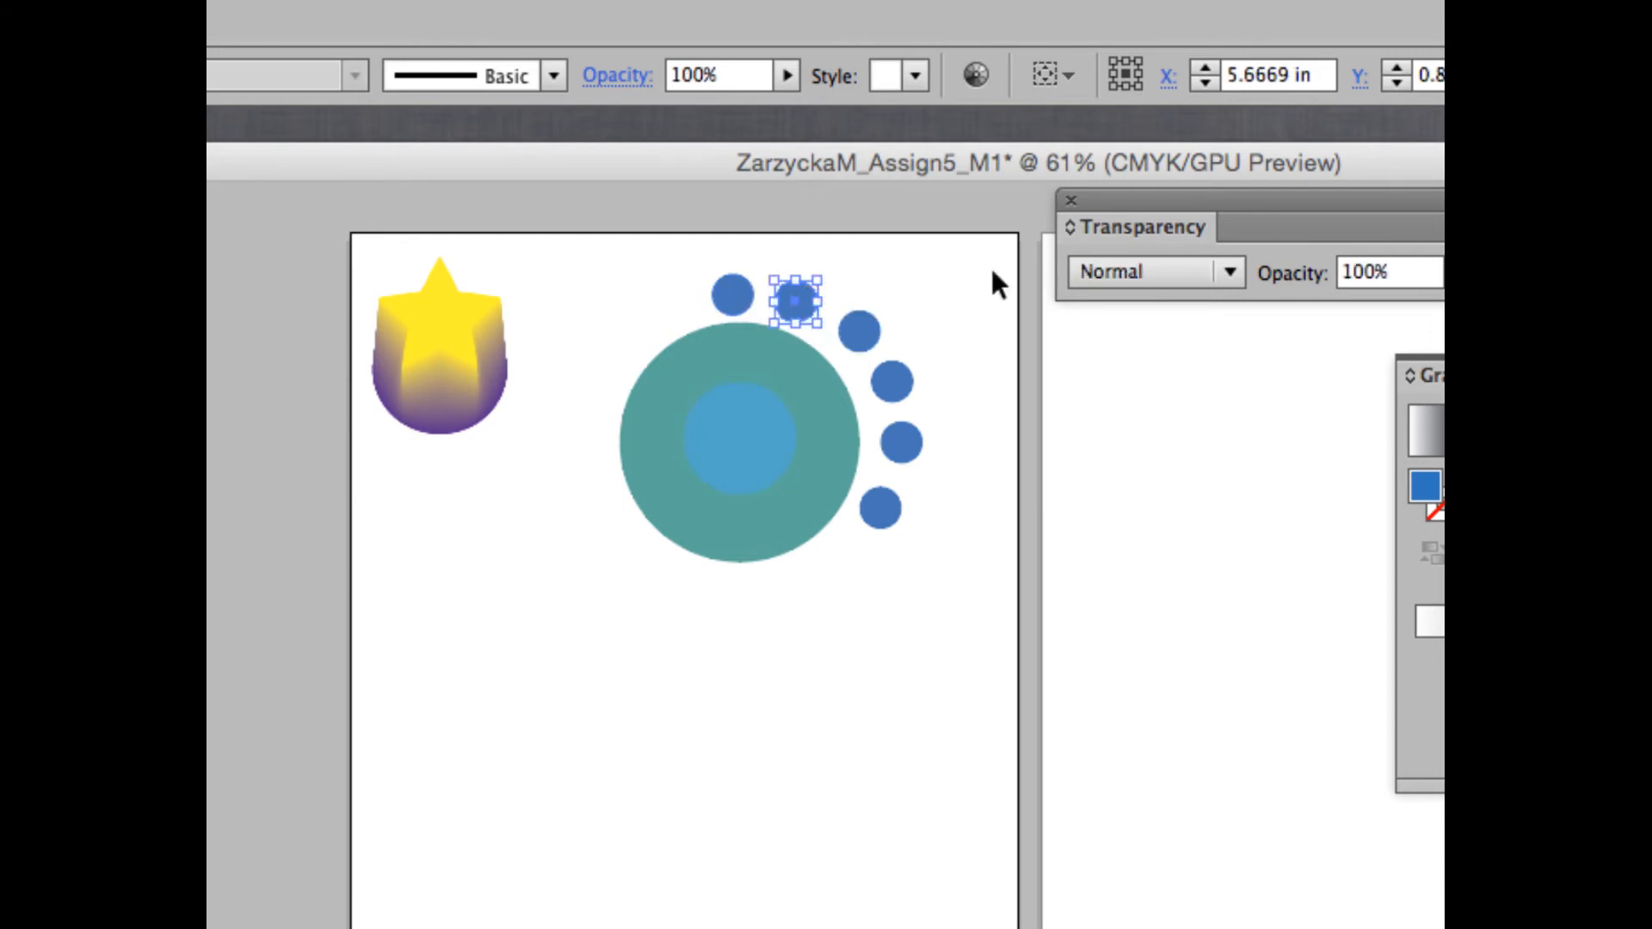
{"action": "left_click", "coordinate": [1117, 271]}
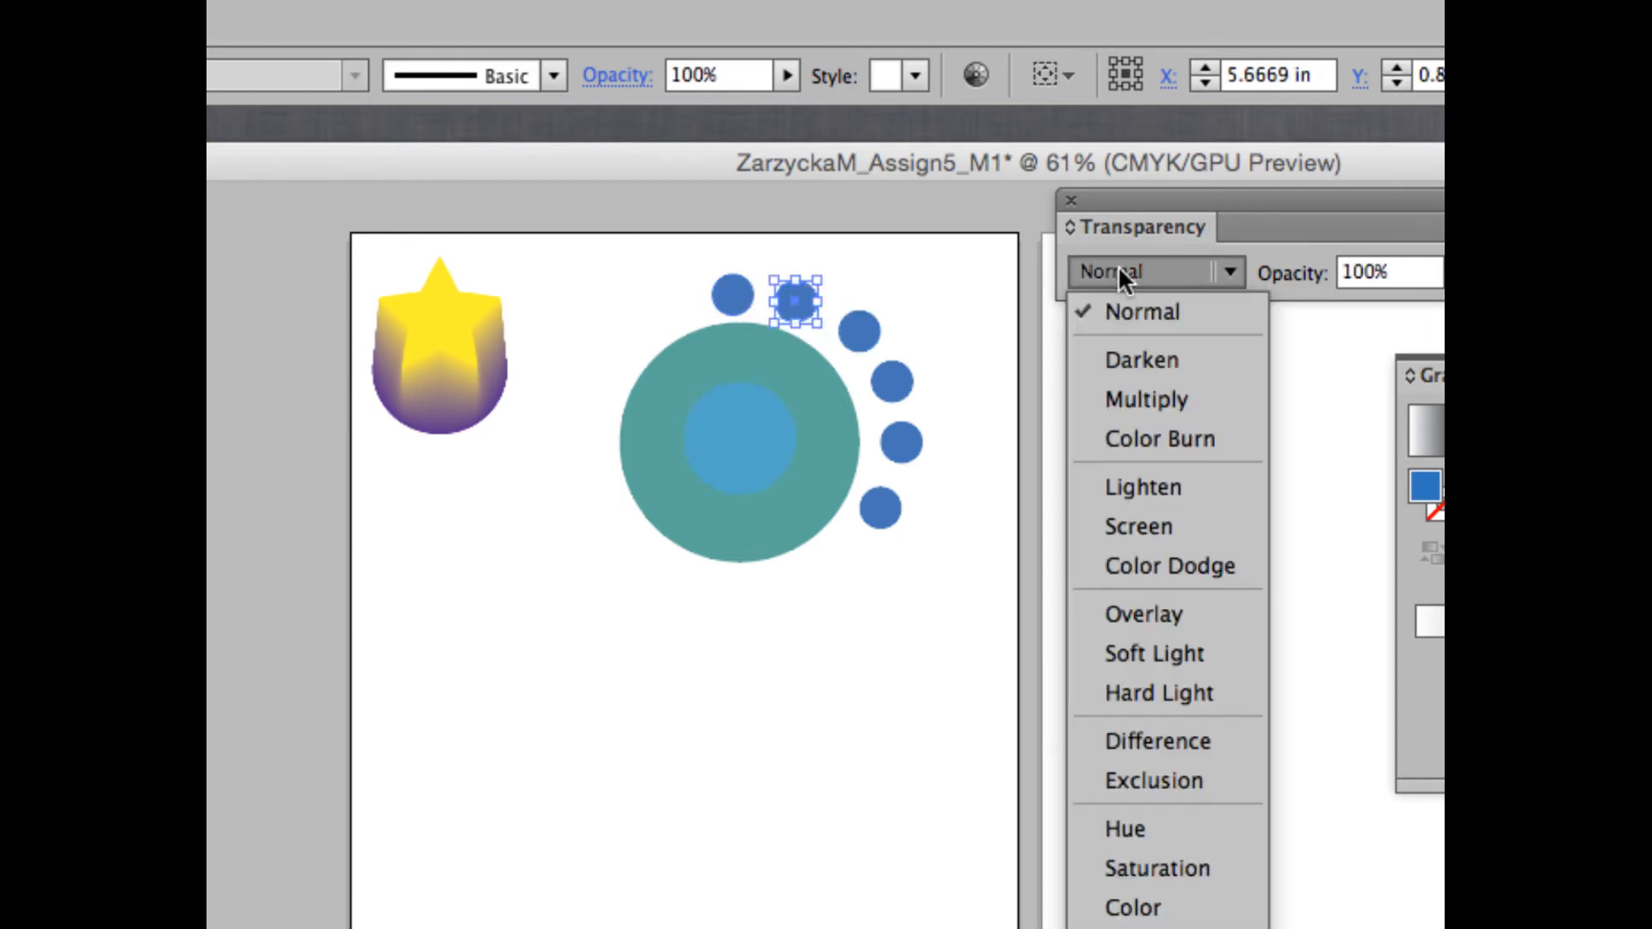
{"action": "left_click", "coordinate": [1155, 398]}
{"action": "left_click", "coordinate": [1026, 327]}
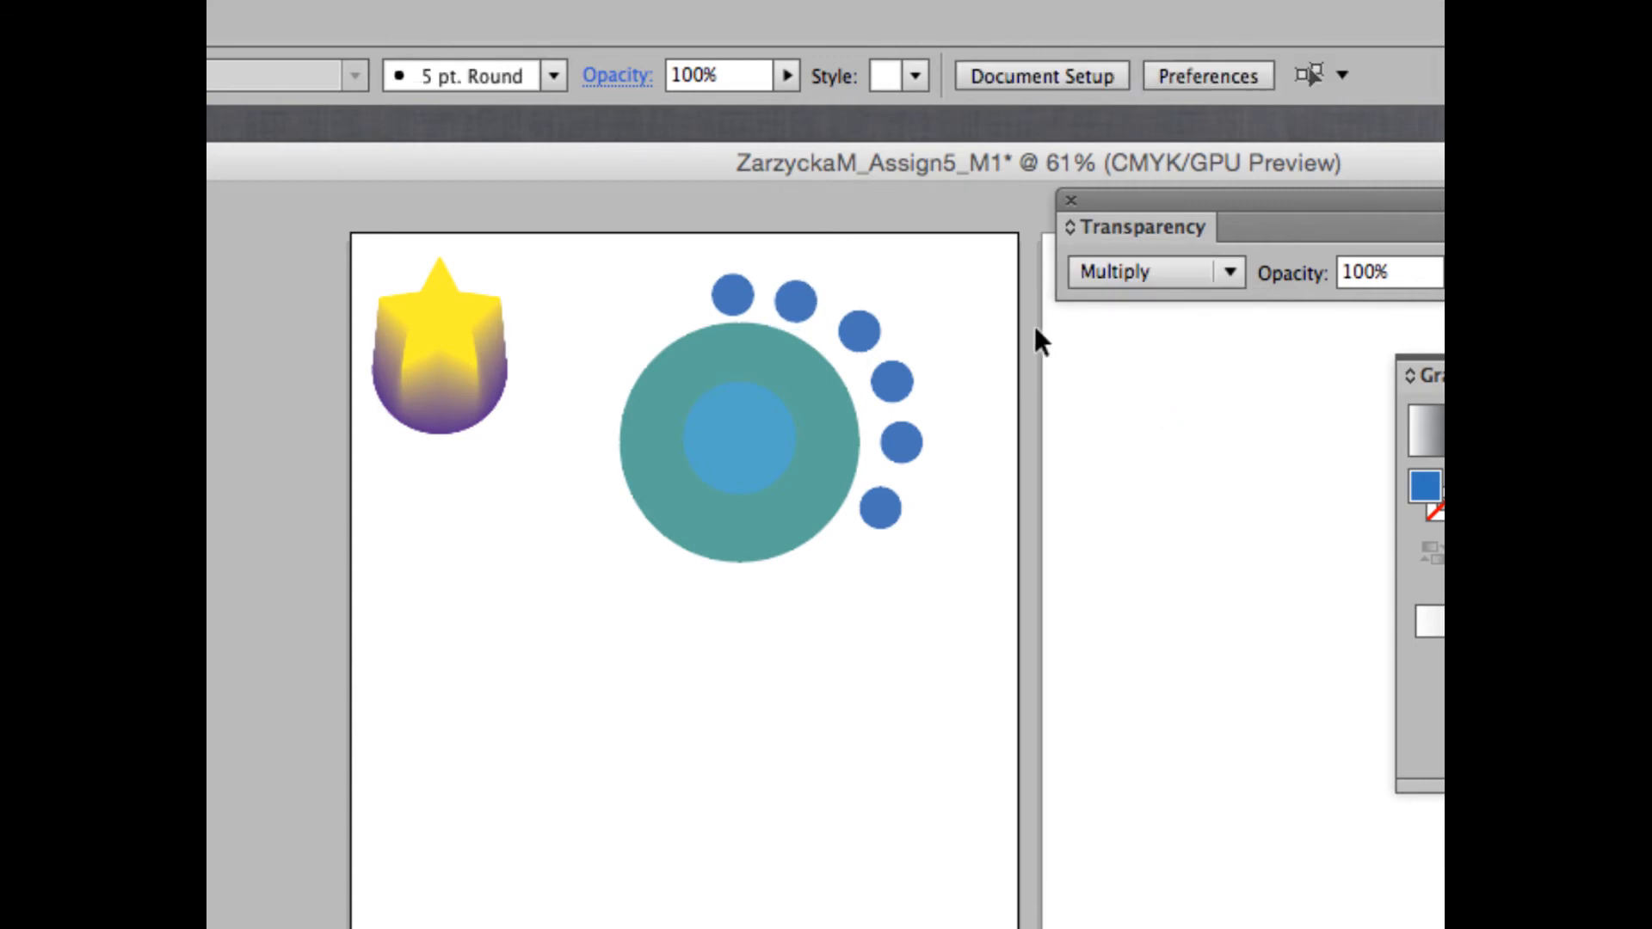
{"action": "left_click", "coordinate": [801, 302]}
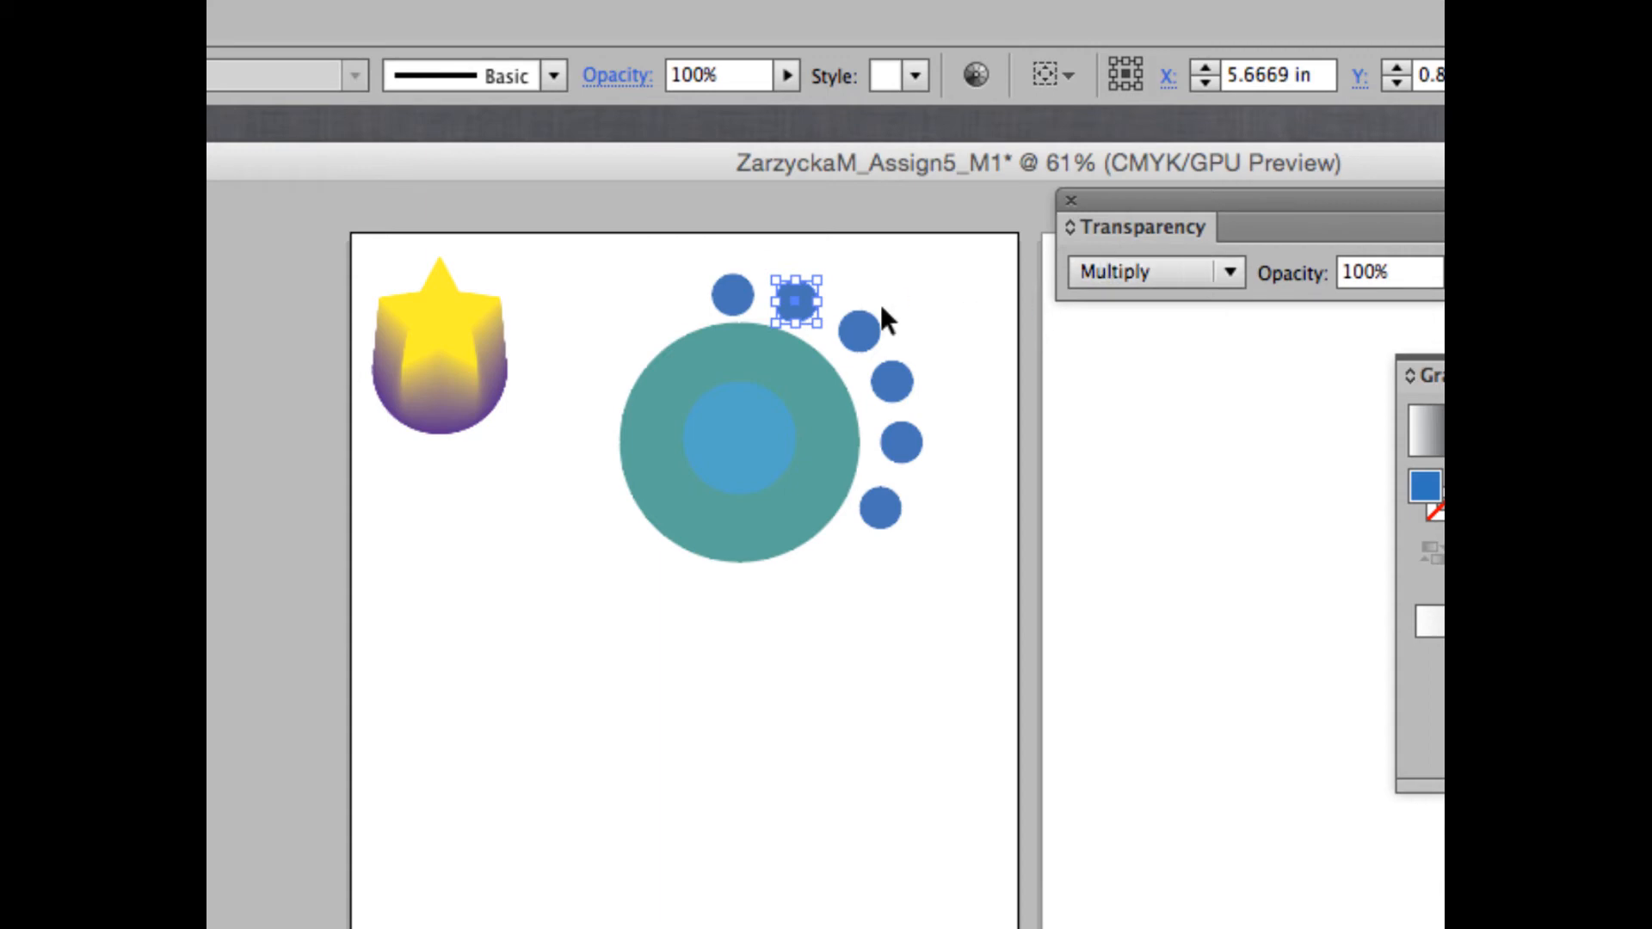
Step: Set the blending mode of the third small blue circle in the arc to Screen
{"action": "left_click", "coordinate": [862, 328]}
{"action": "left_click", "coordinate": [1109, 270]}
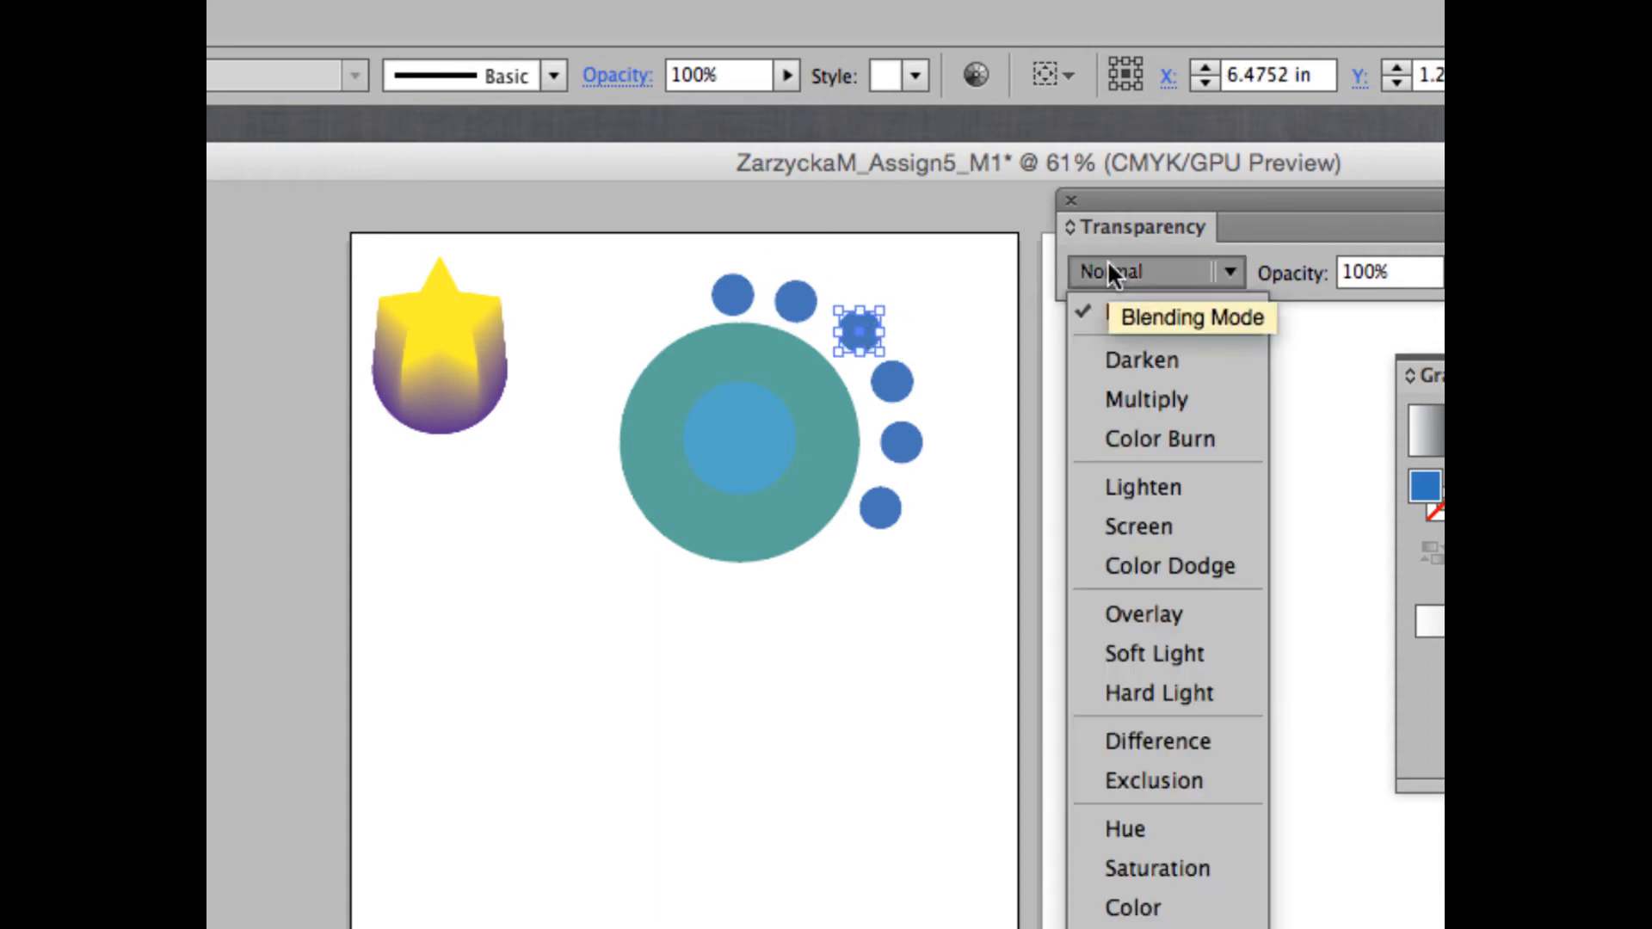
{"action": "left_click", "coordinate": [1170, 527]}
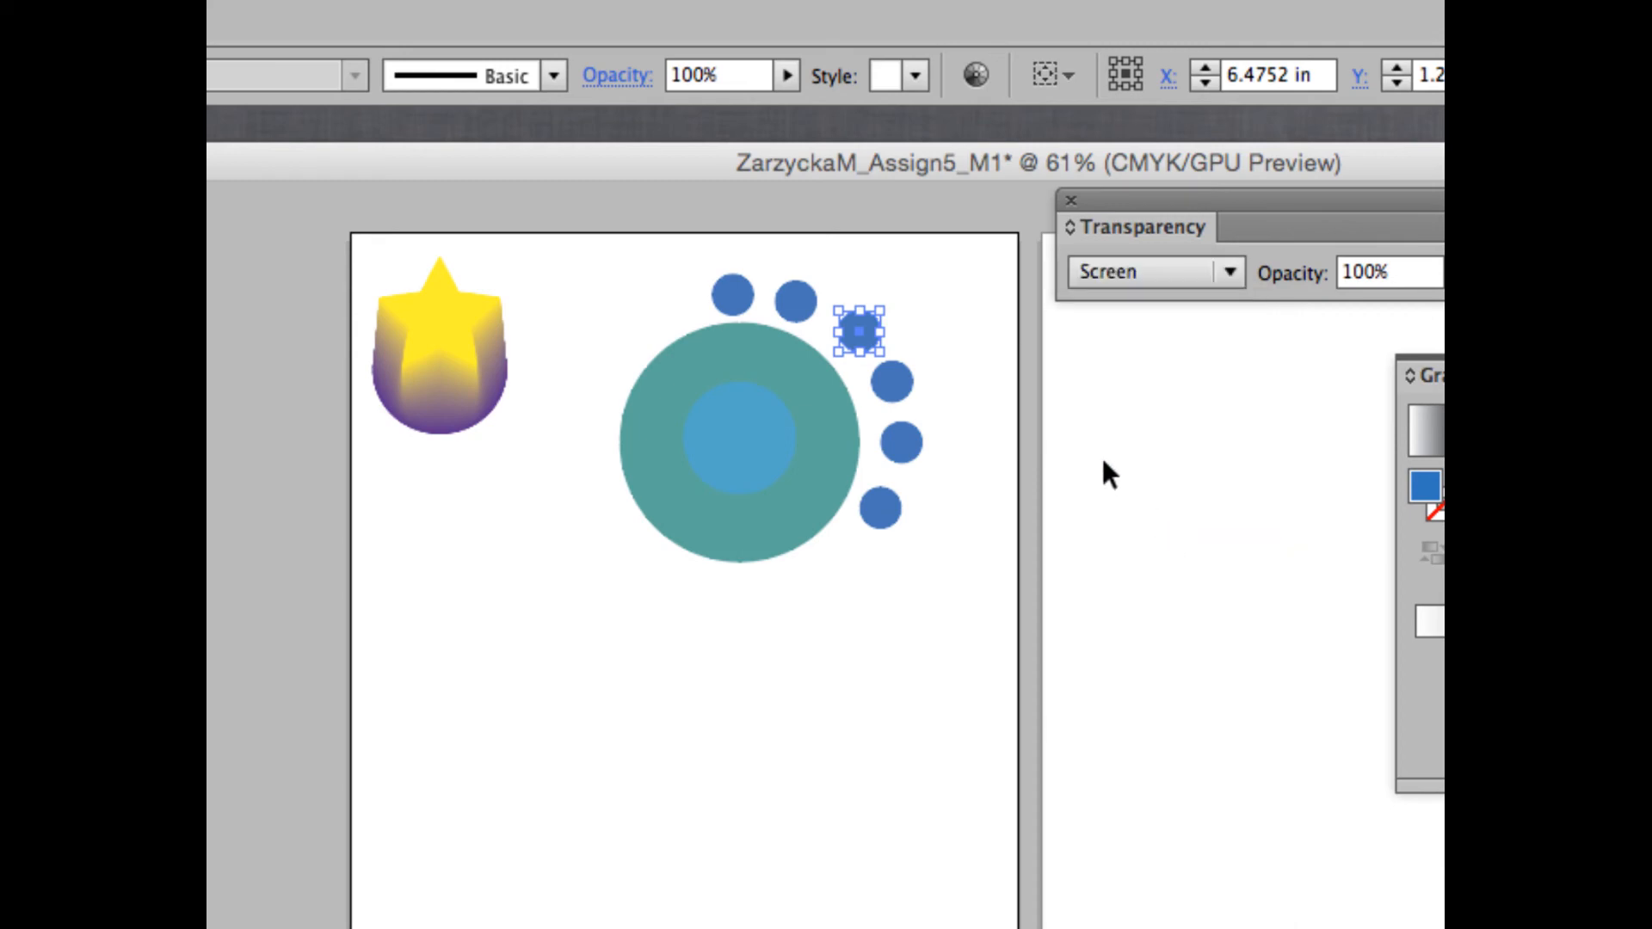
{"action": "left_click", "coordinate": [963, 337]}
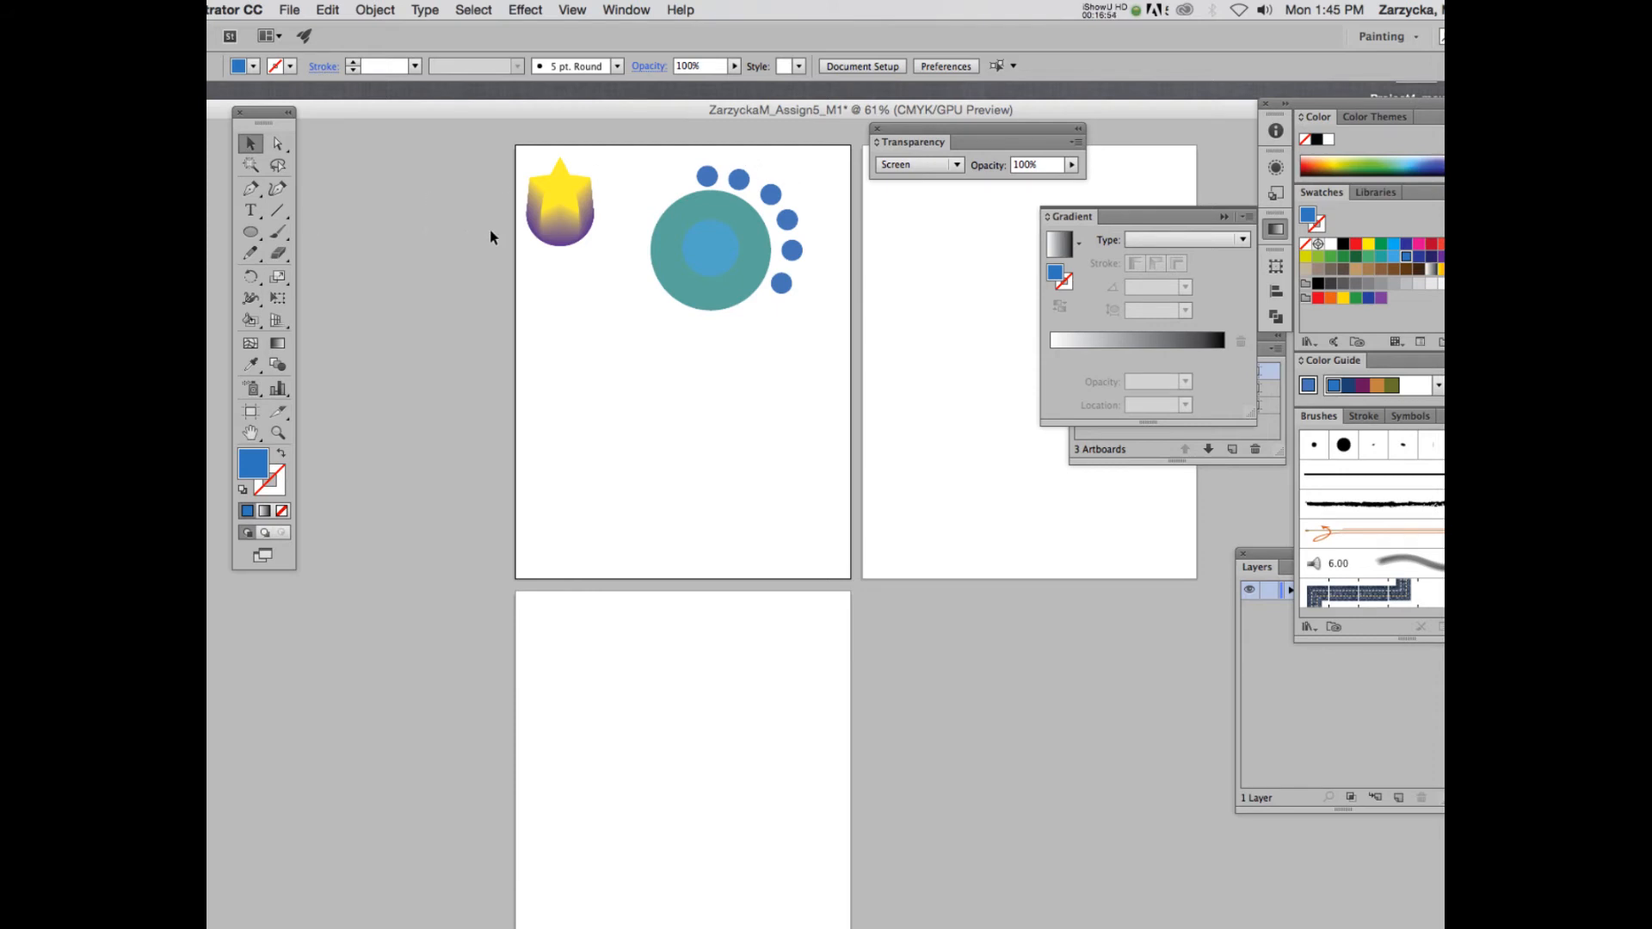
Step: Draw a yellow rectangle about 4.83 in wide and 4.48 in high over the concentric circle design
{"action": "key", "text": "m"}
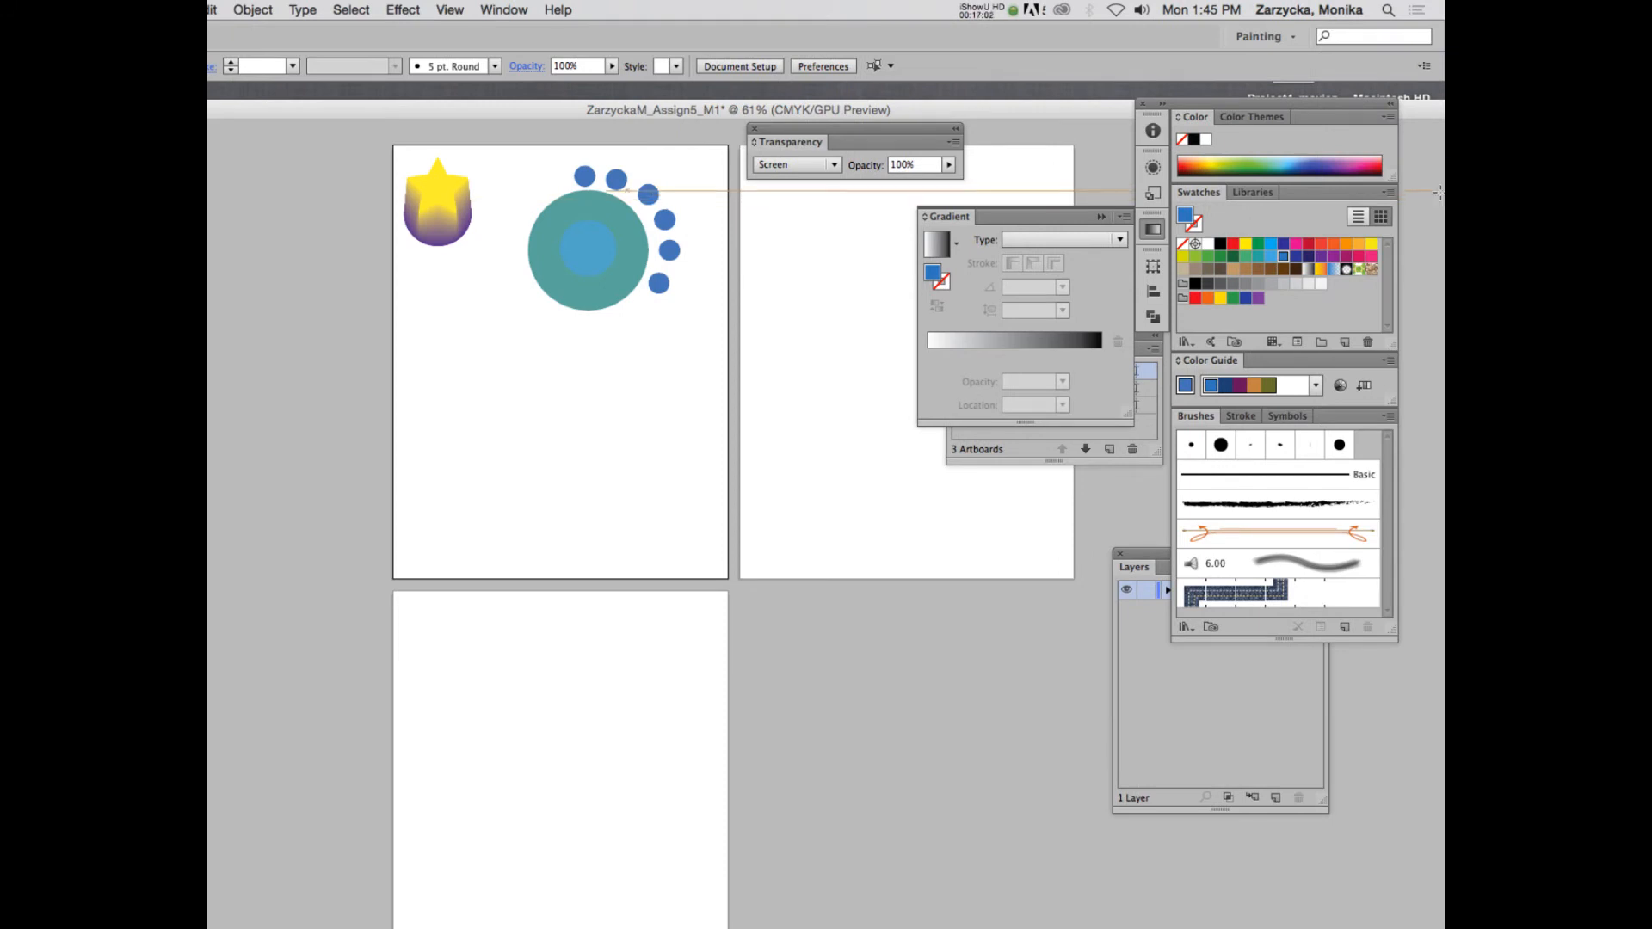
{"action": "left_click", "coordinate": [1182, 256]}
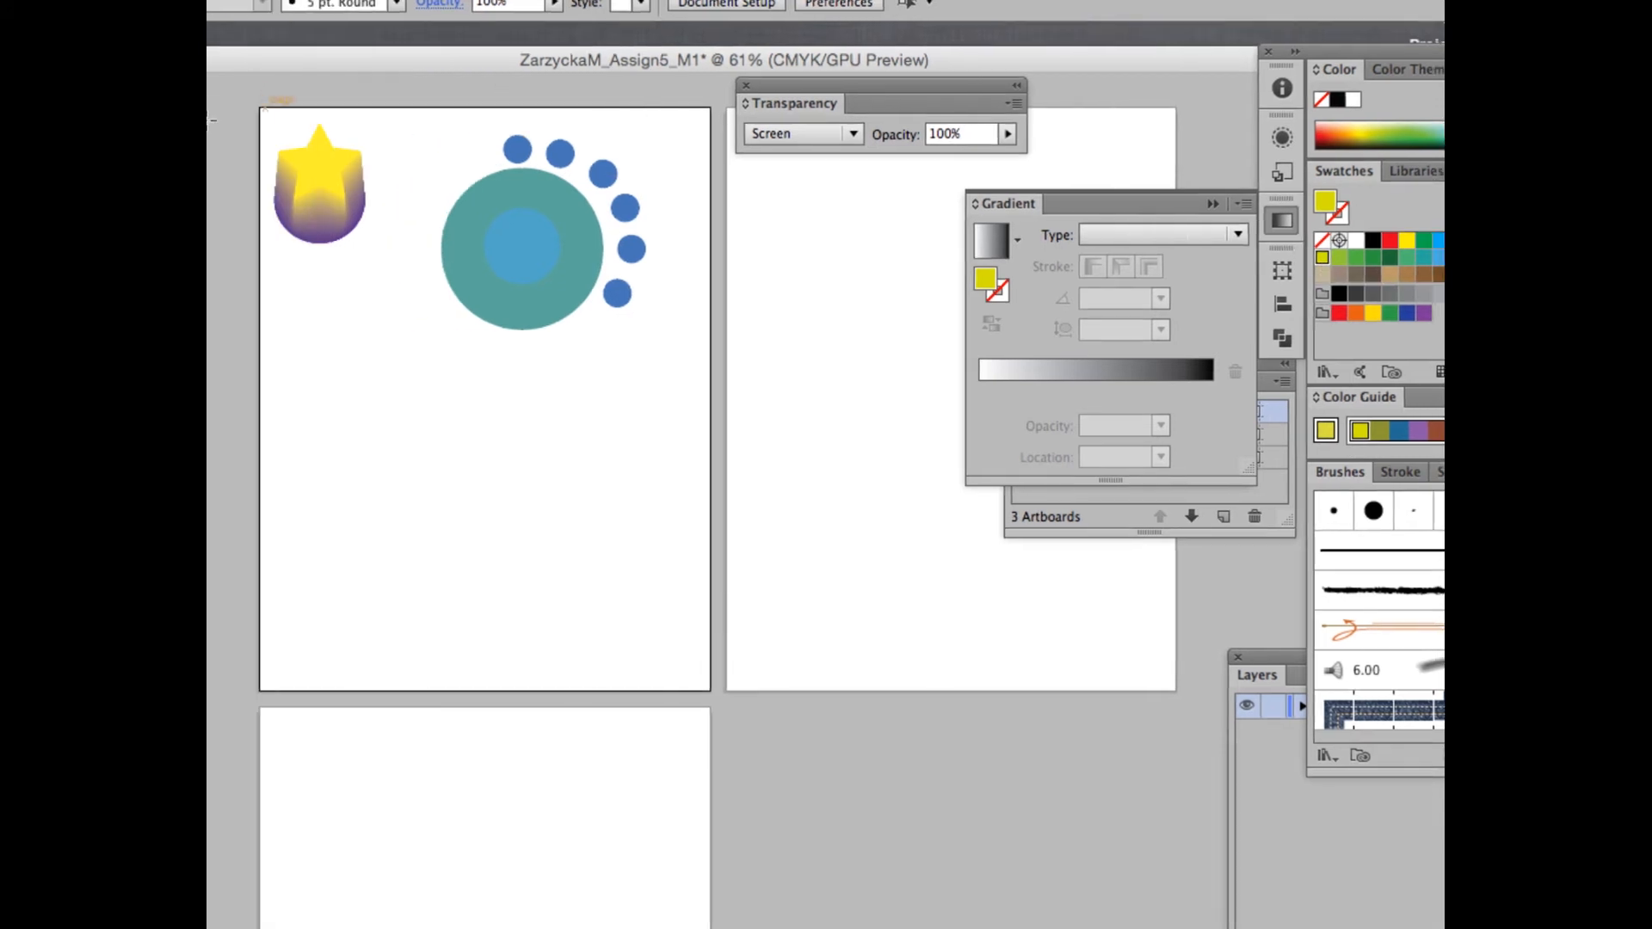
{"action": "mouse_move", "coordinate": [487, 108]}
{"action": "left_mouse_down"}
{"action": "mouse_move", "coordinate": [657, 243]}
{"action": "mouse_move", "coordinate": [743, 347]}
{"action": "left_mouse_up"}
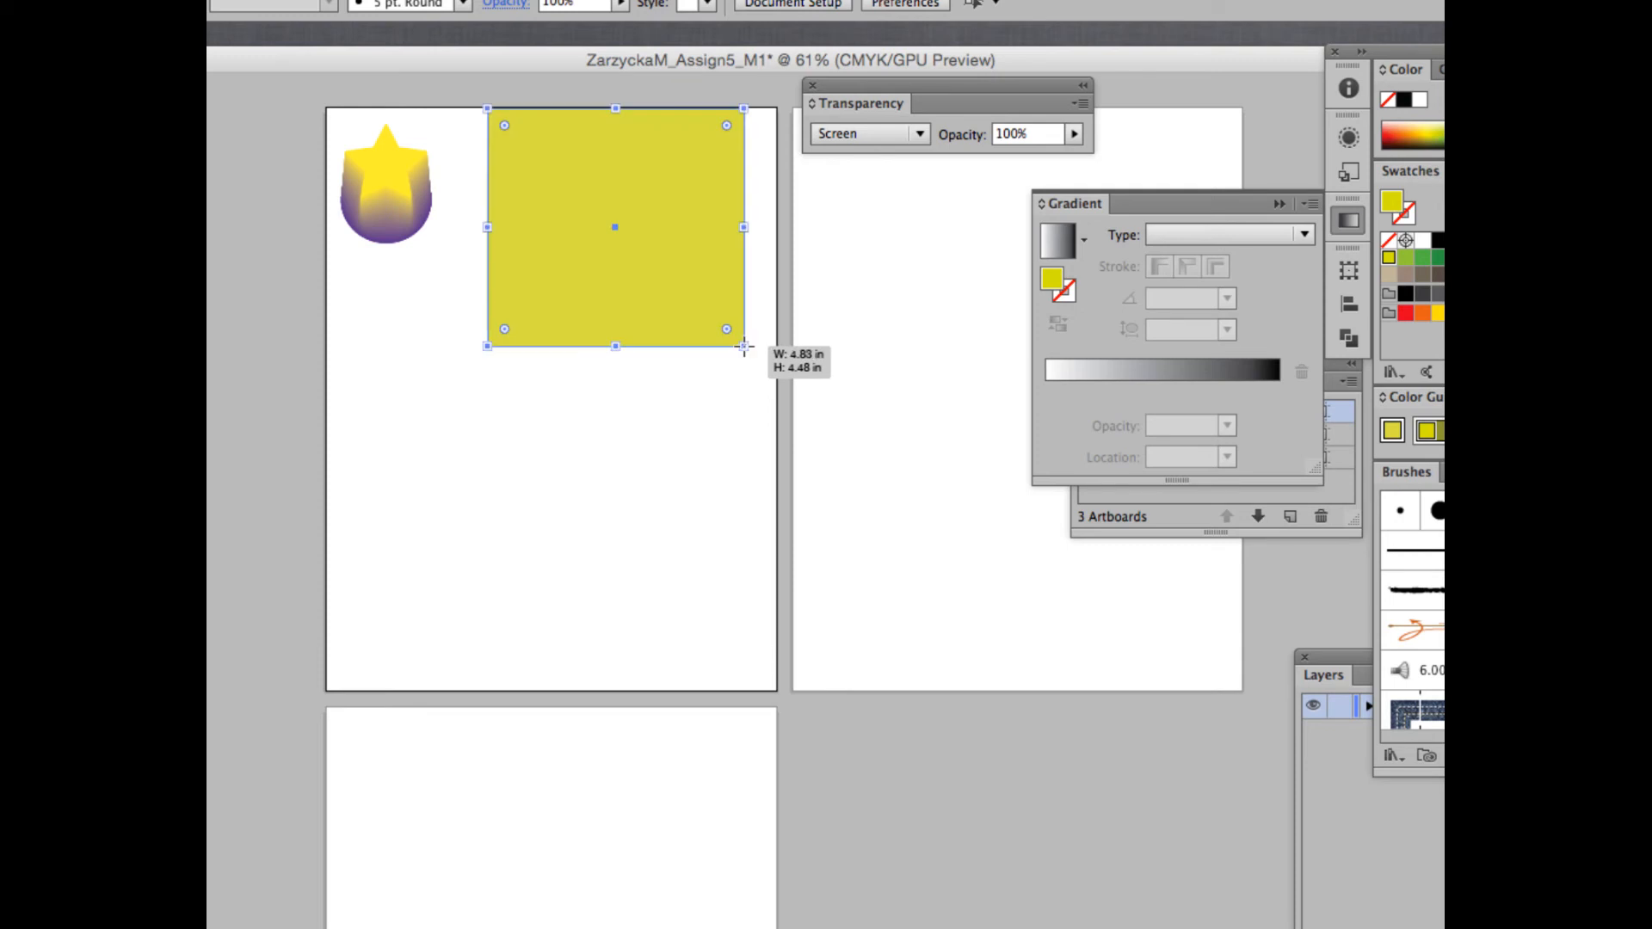
Step: Send the yellow rectangle to the back behind all the circles and shift it slightly down
{"action": "key", "text": "a"}
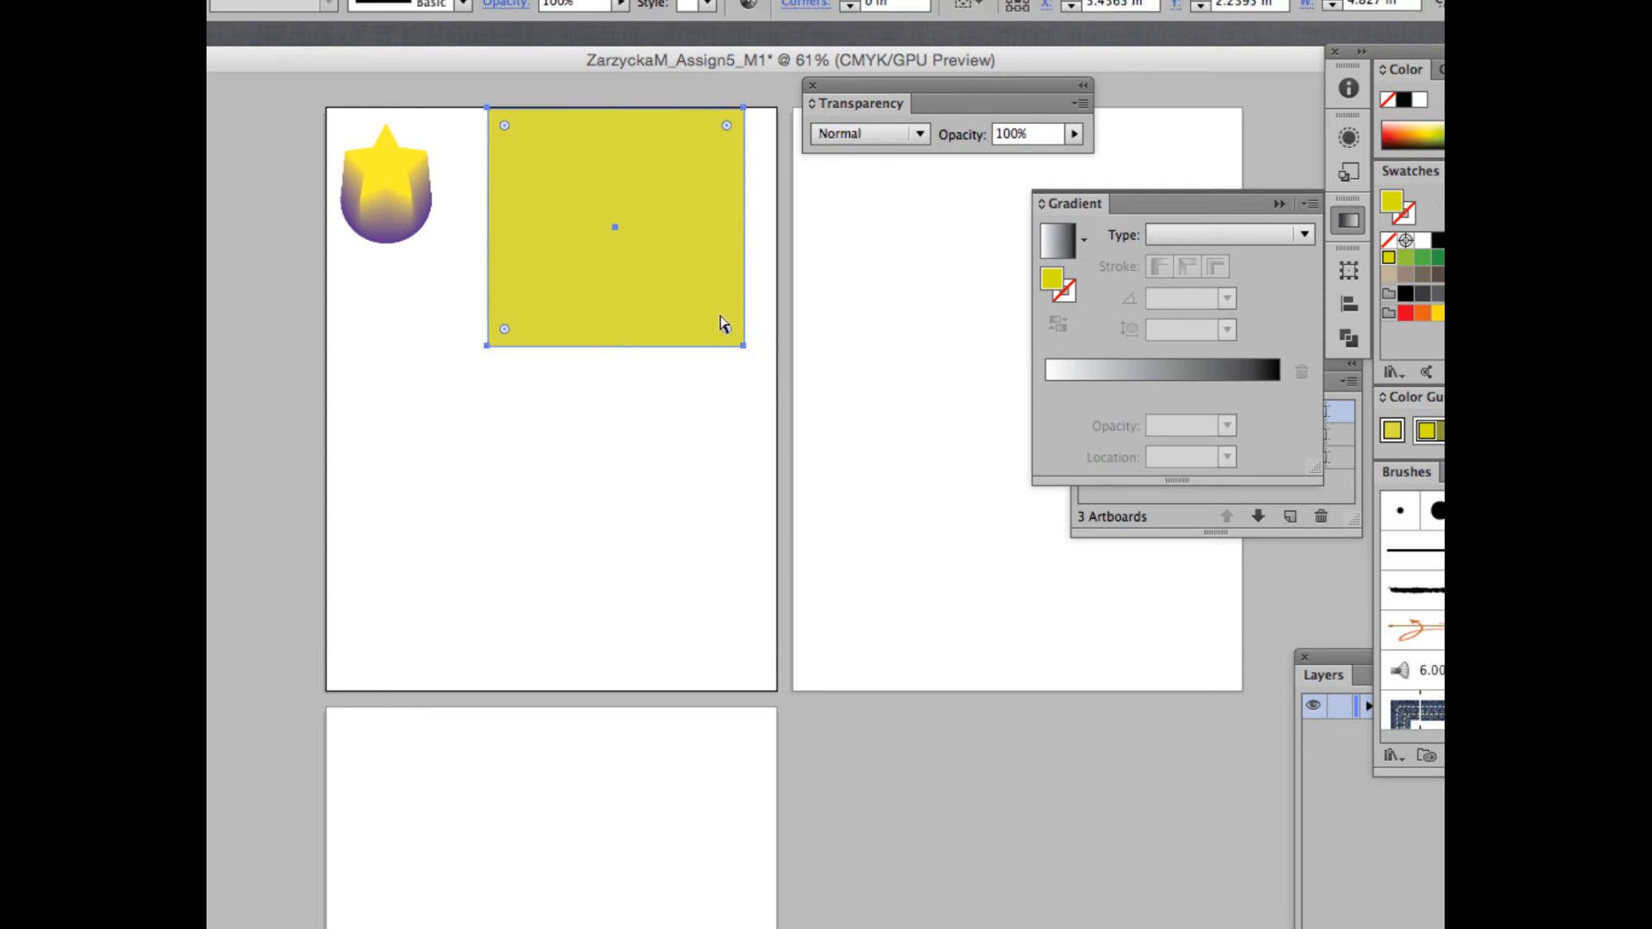
{"action": "key", "text": "v"}
{"action": "right_click", "coordinate": [678, 315]}
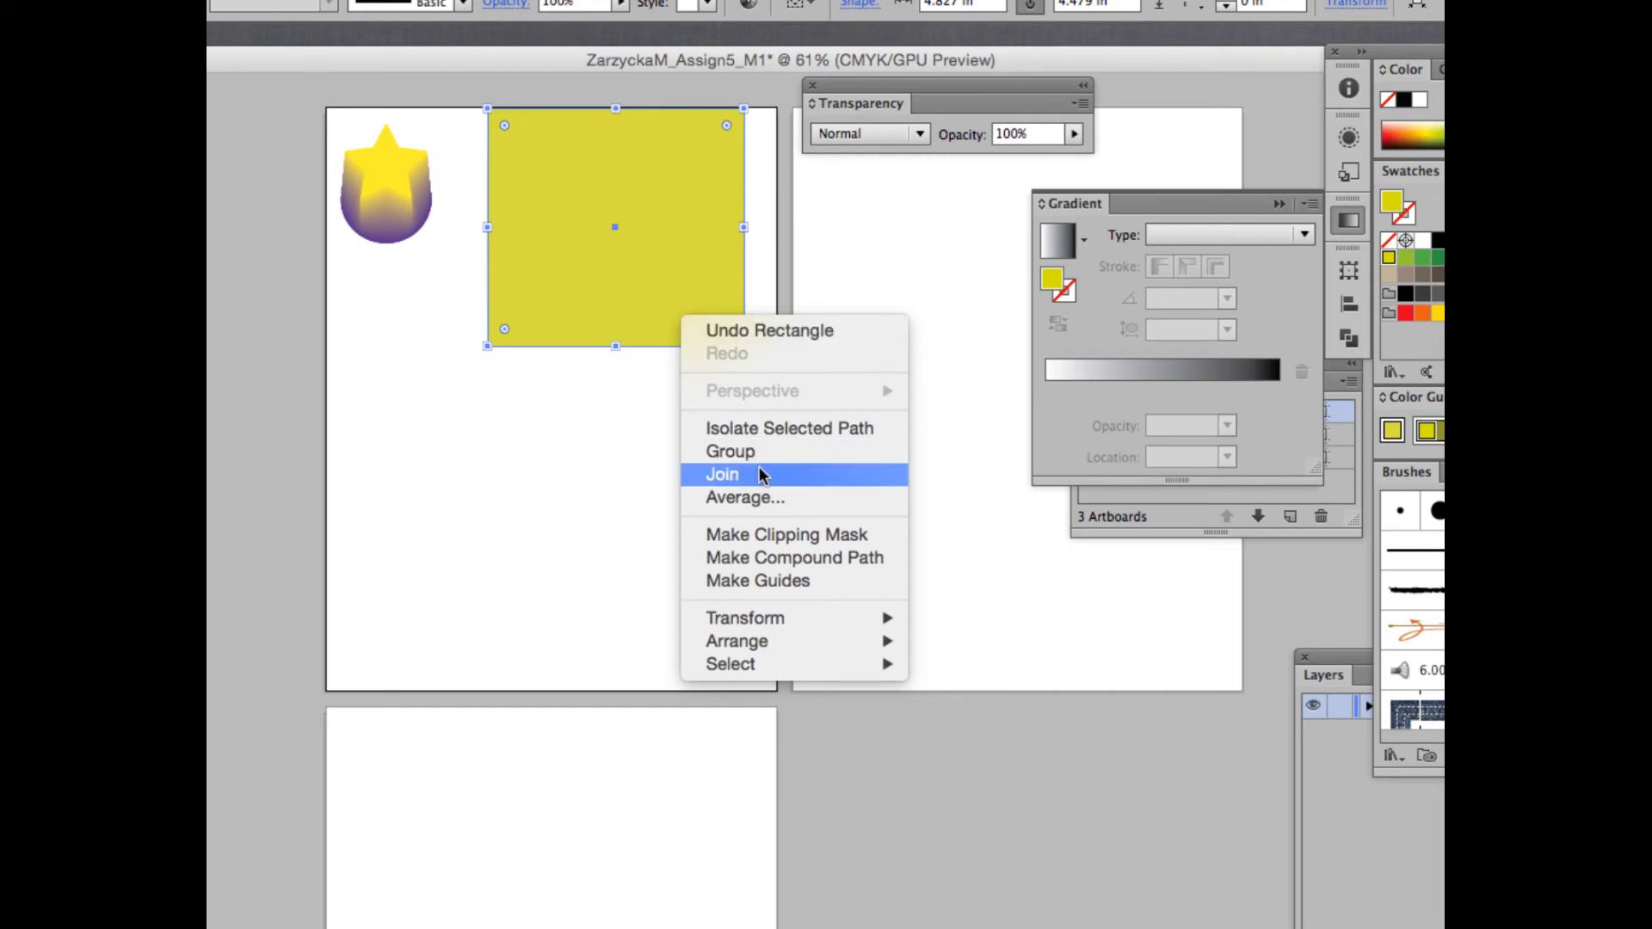
{"action": "mouse_move", "coordinate": [796, 645]}
{"action": "left_click", "coordinate": [988, 710]}
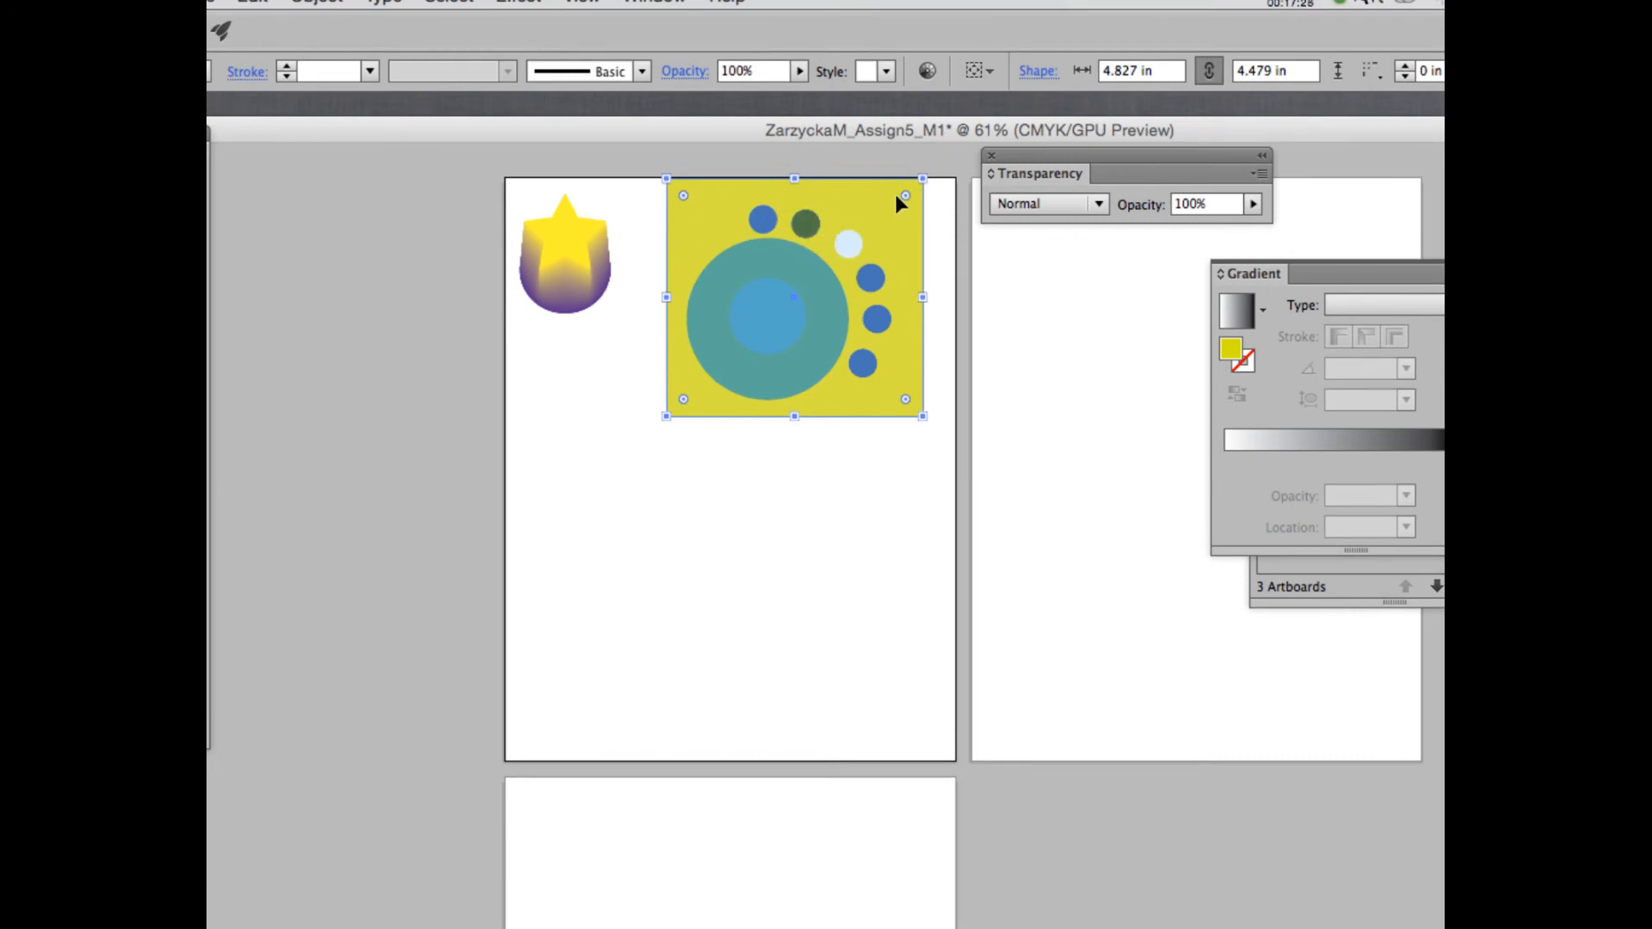
{"action": "left_click_drag", "start_coordinate": [895, 193], "coordinate": [892, 202]}
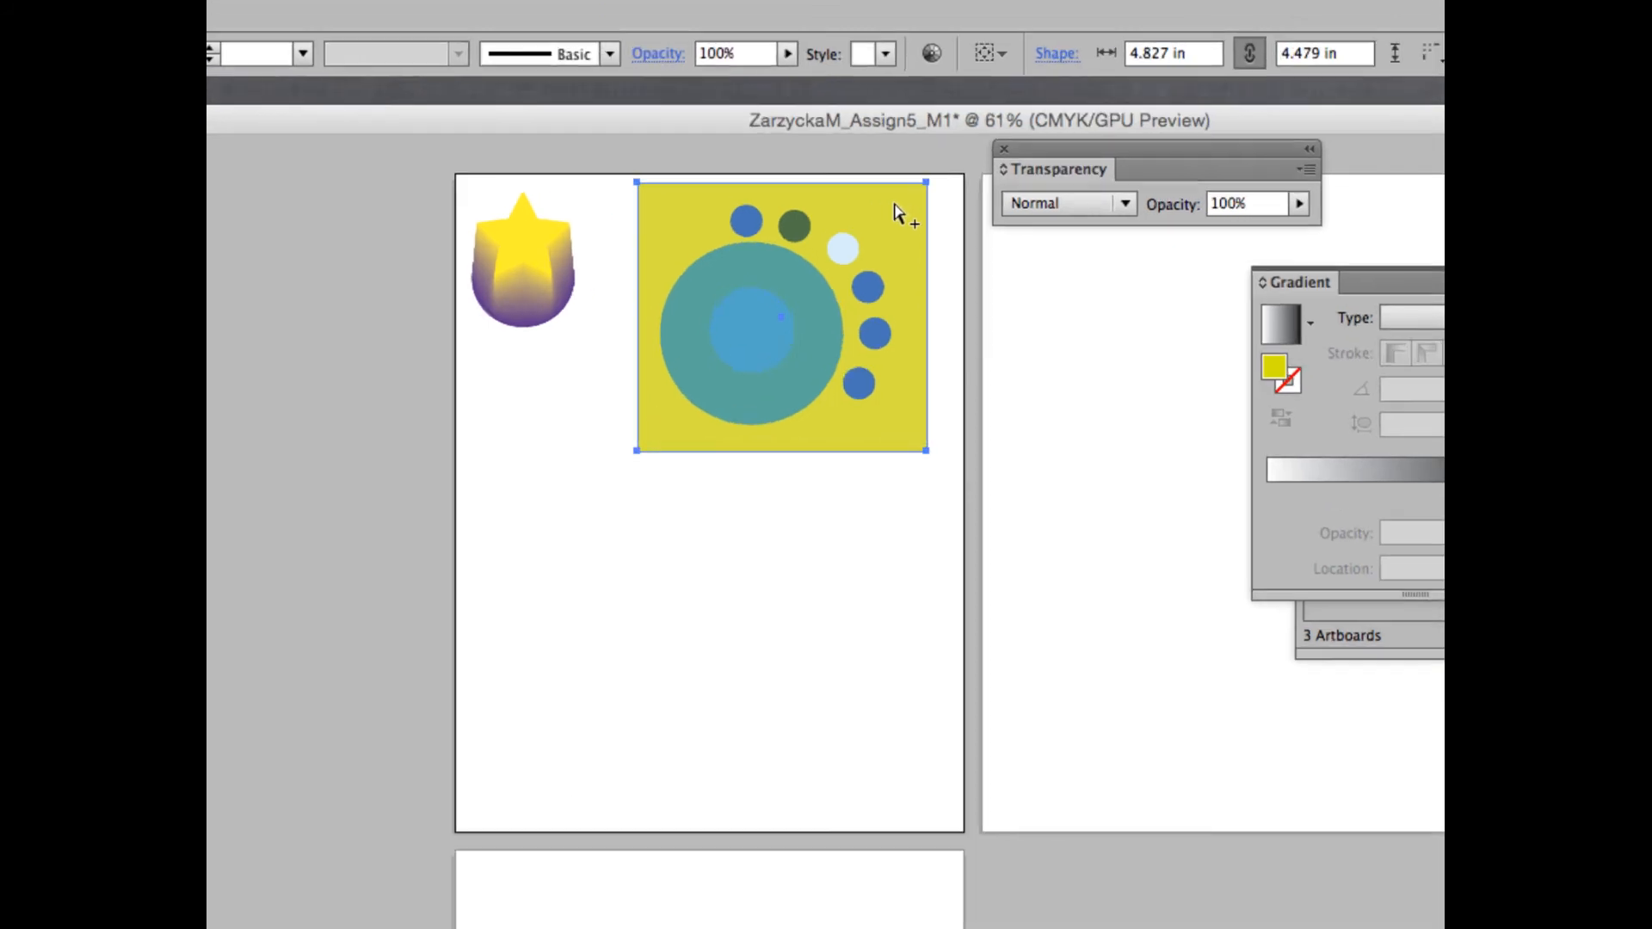
Step: Try Overlay on the fourth small circle in the arc, and set its blending mode to Soft Light
{"action": "left_click", "coordinate": [710, 226]}
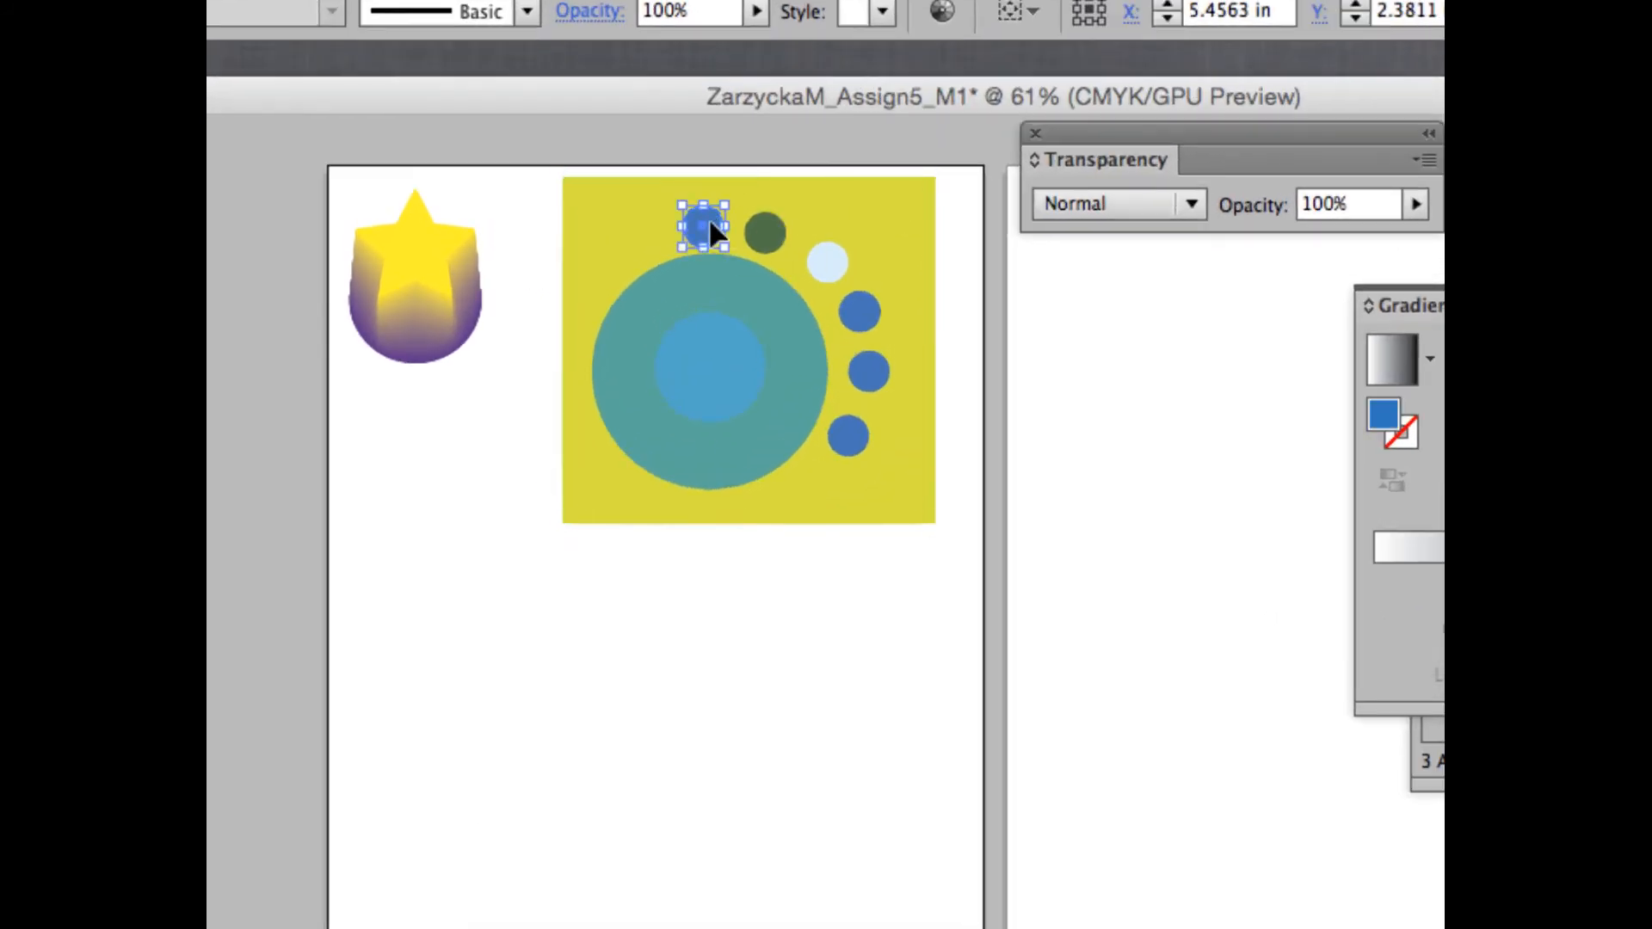
{"action": "left_click", "coordinate": [758, 230]}
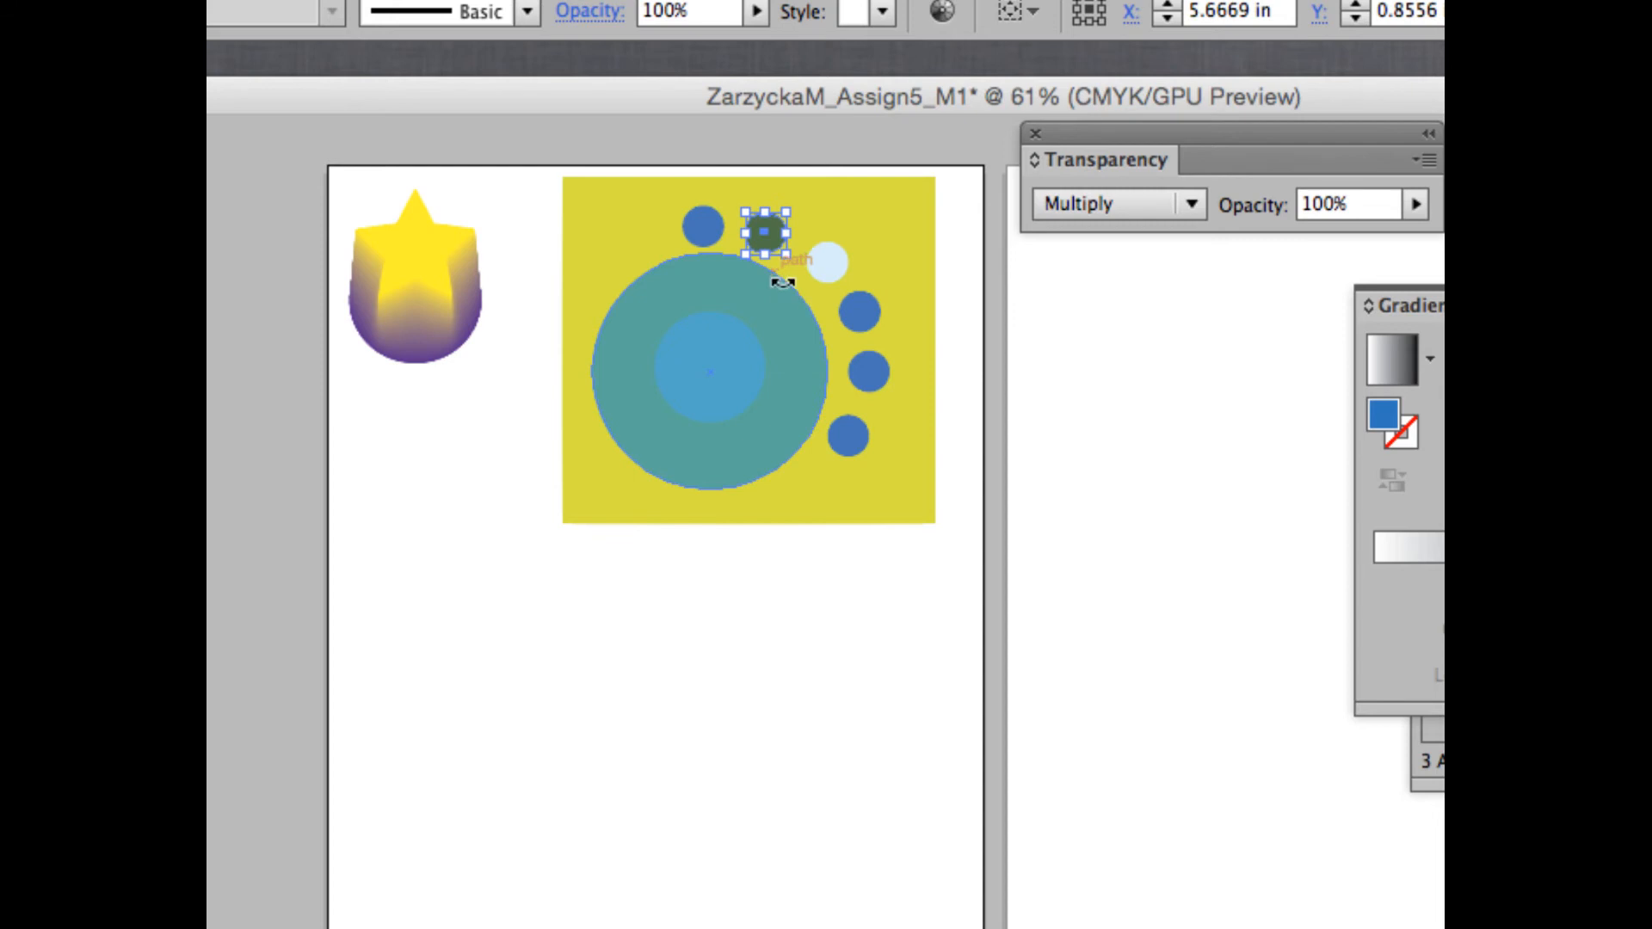
{"action": "left_click", "coordinate": [828, 265]}
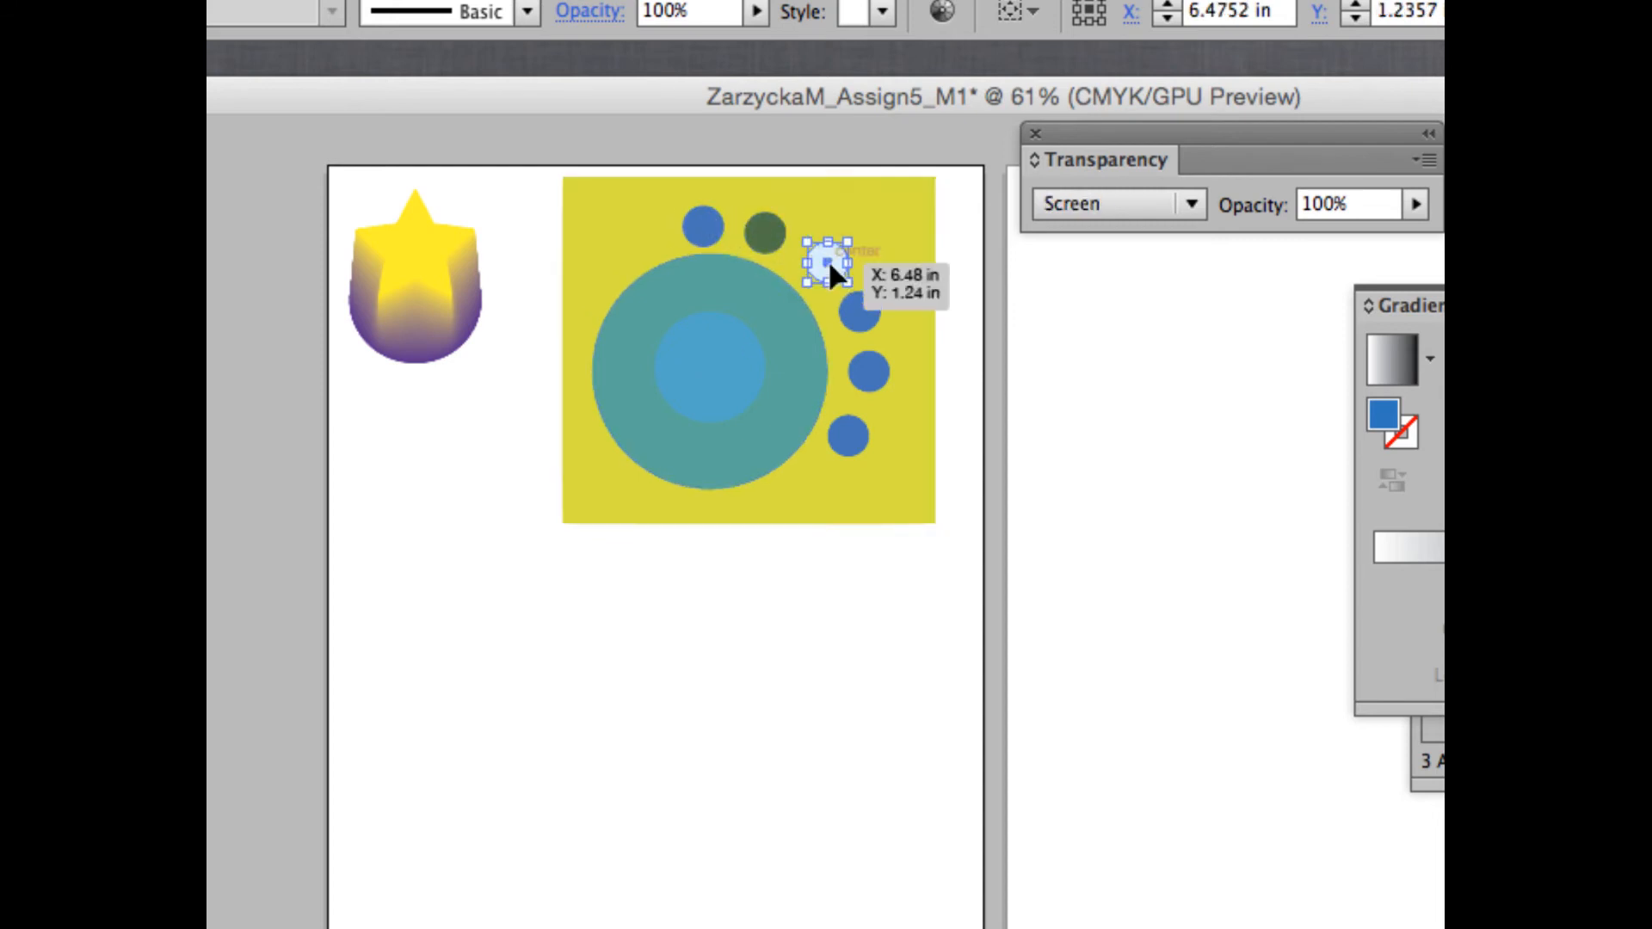
{"action": "left_click", "coordinate": [862, 310]}
{"action": "left_click", "coordinate": [1097, 203]}
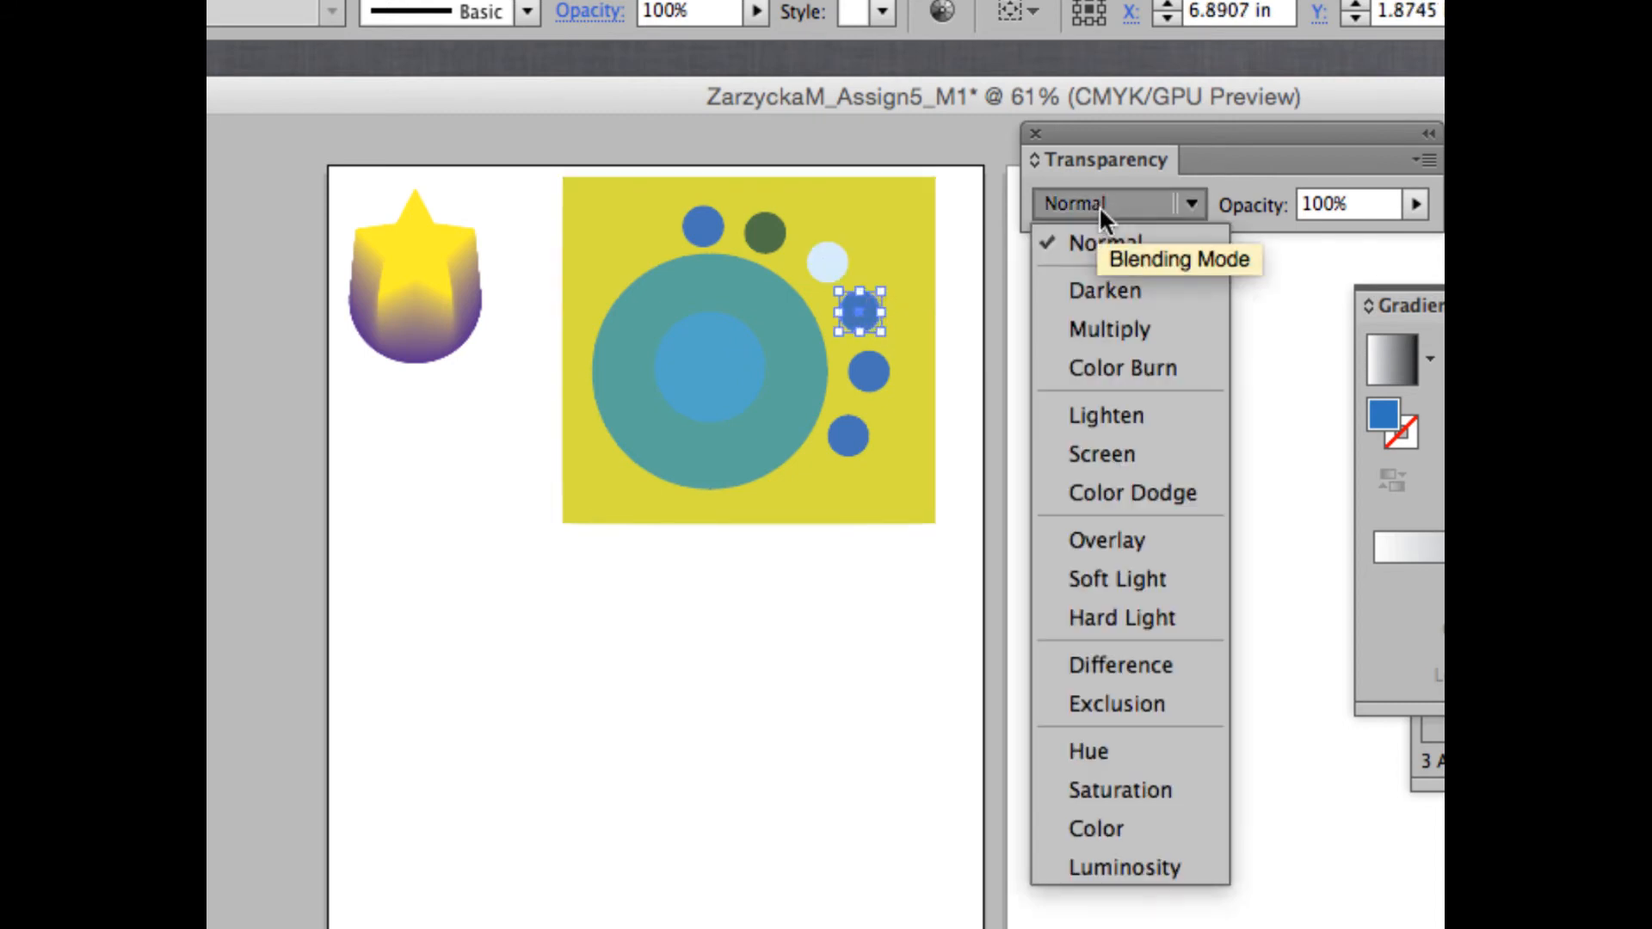
{"action": "left_click", "coordinate": [1159, 539]}
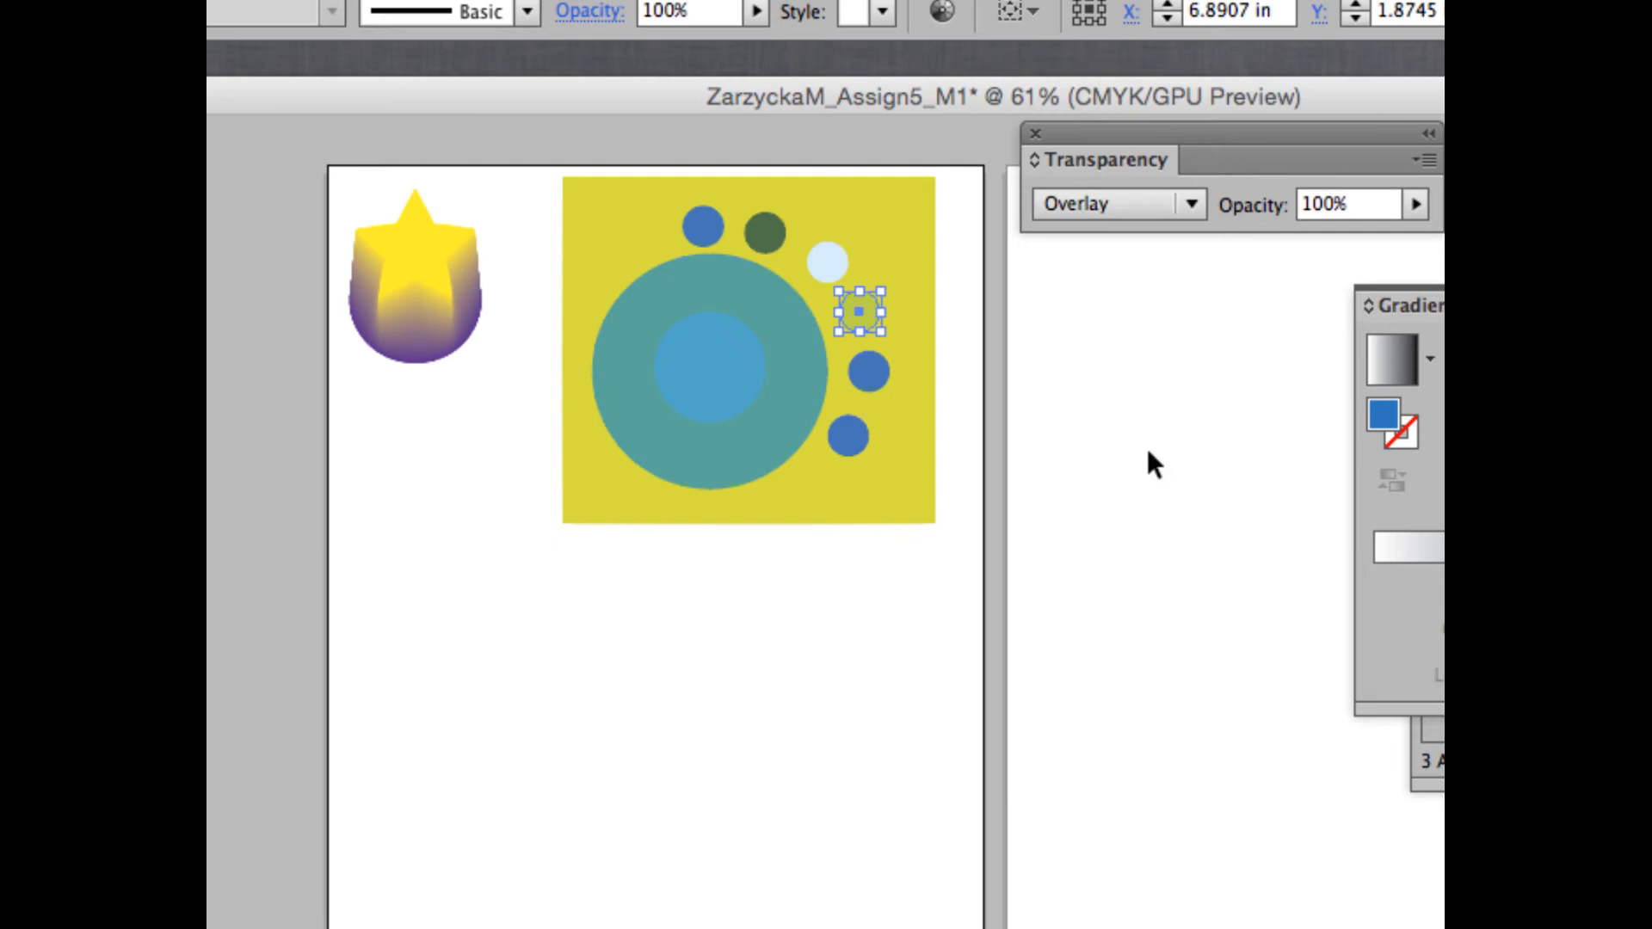
{"action": "left_click", "coordinate": [1127, 204]}
{"action": "left_click", "coordinate": [1133, 576]}
{"action": "left_click", "coordinate": [1075, 327]}
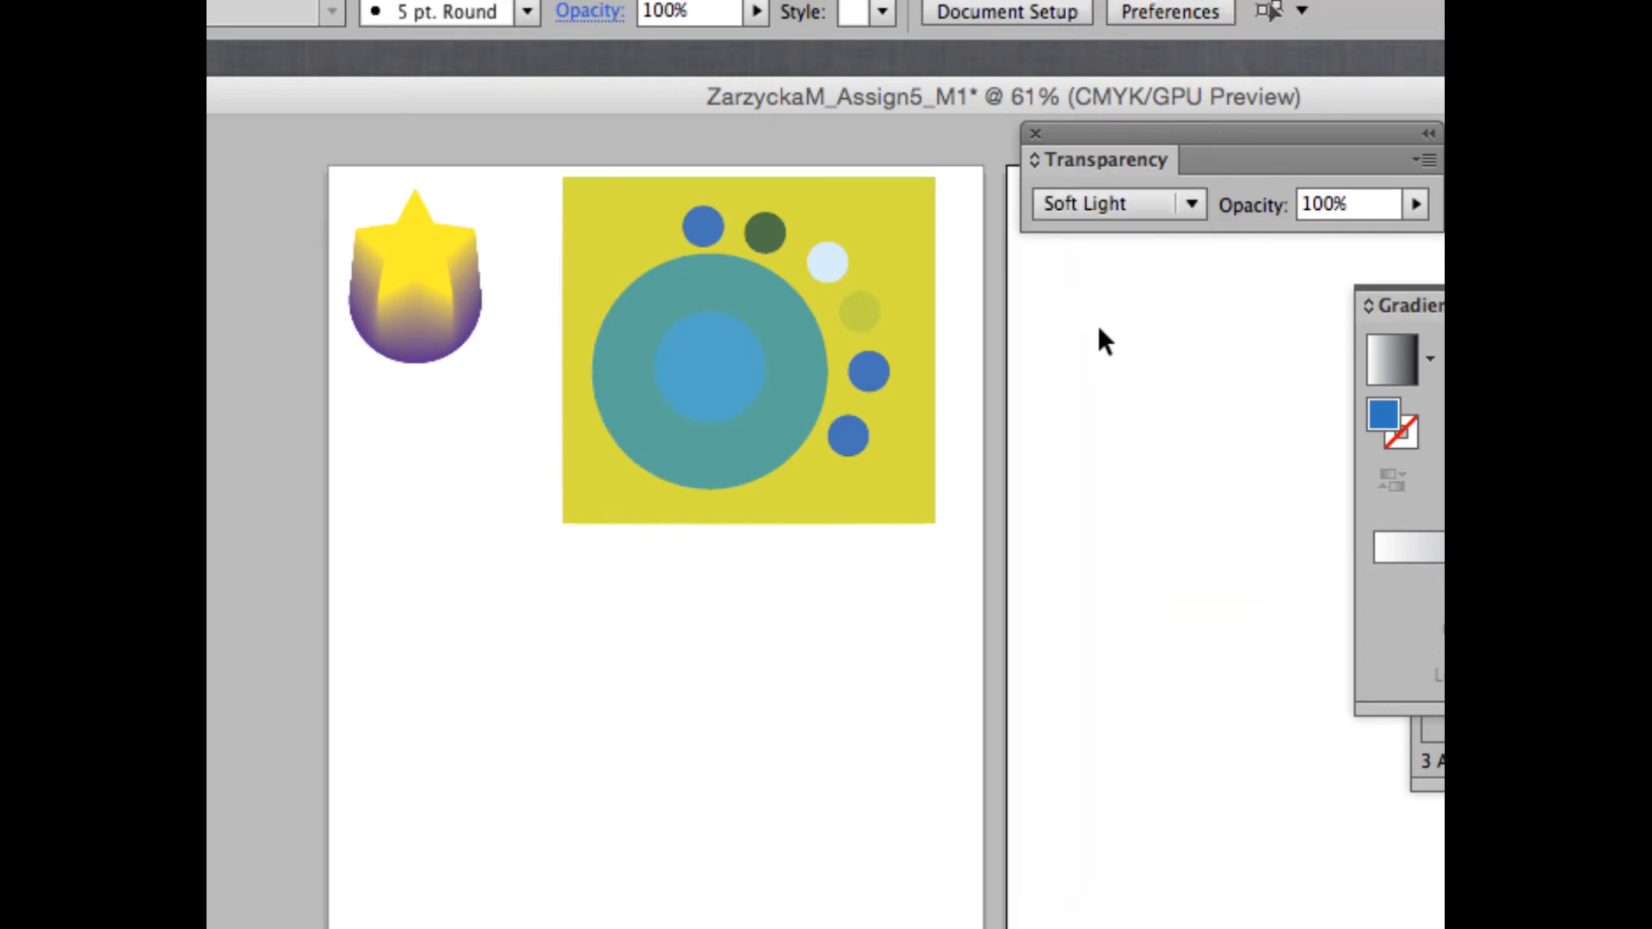
{"action": "left_click", "coordinate": [871, 317]}
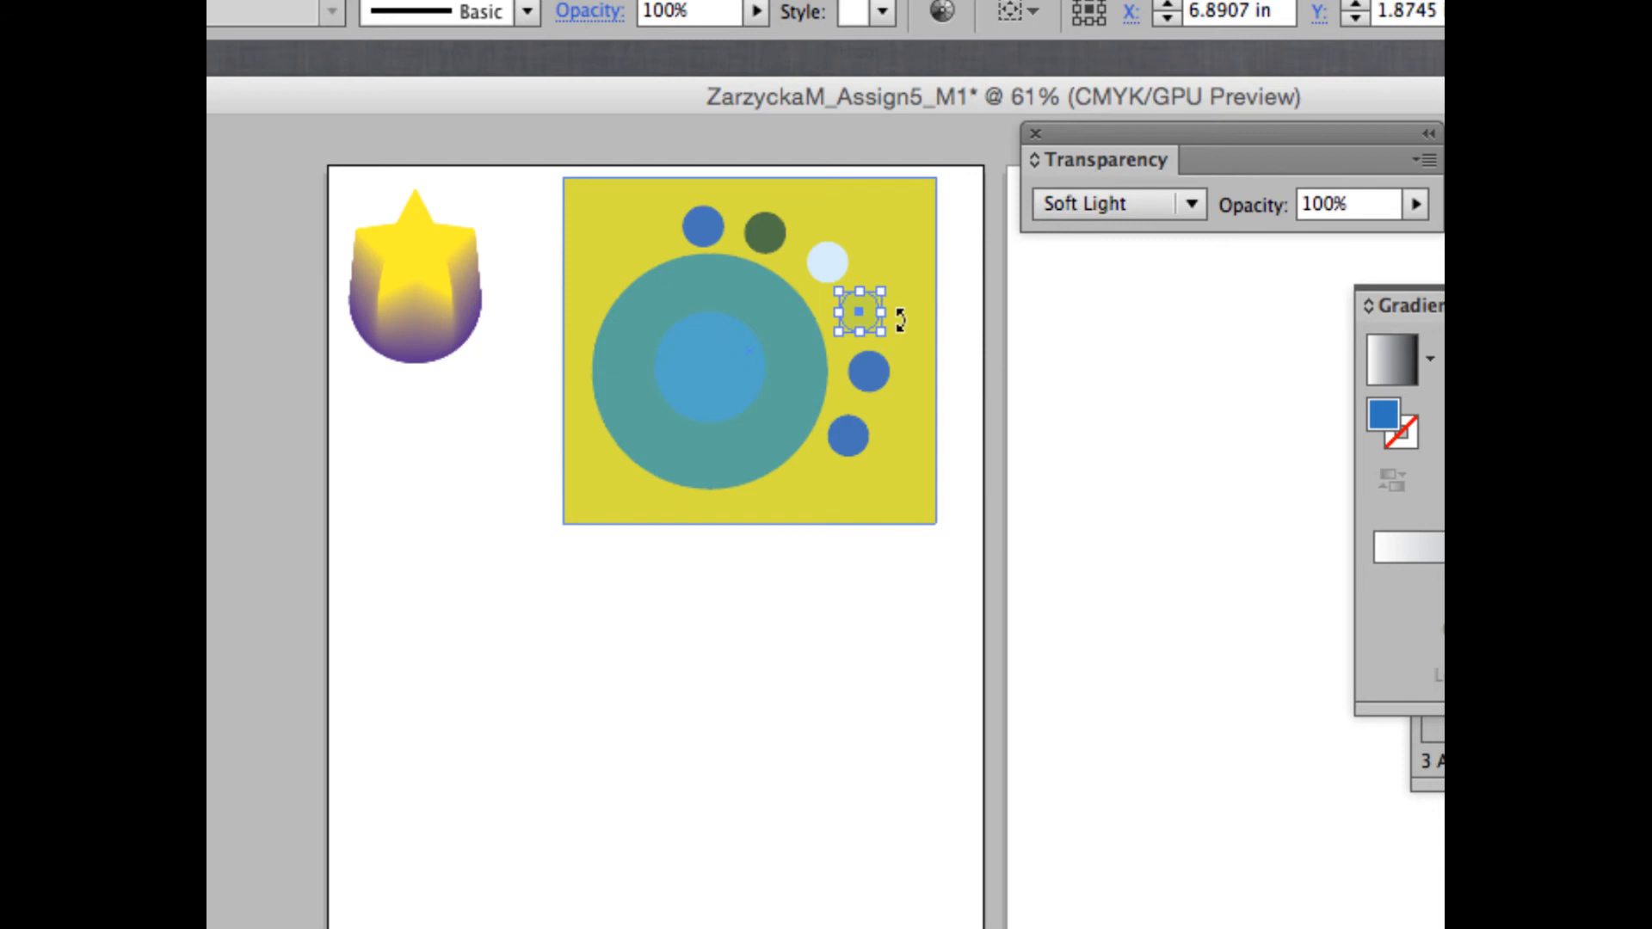
{"action": "left_click", "coordinate": [1012, 387]}
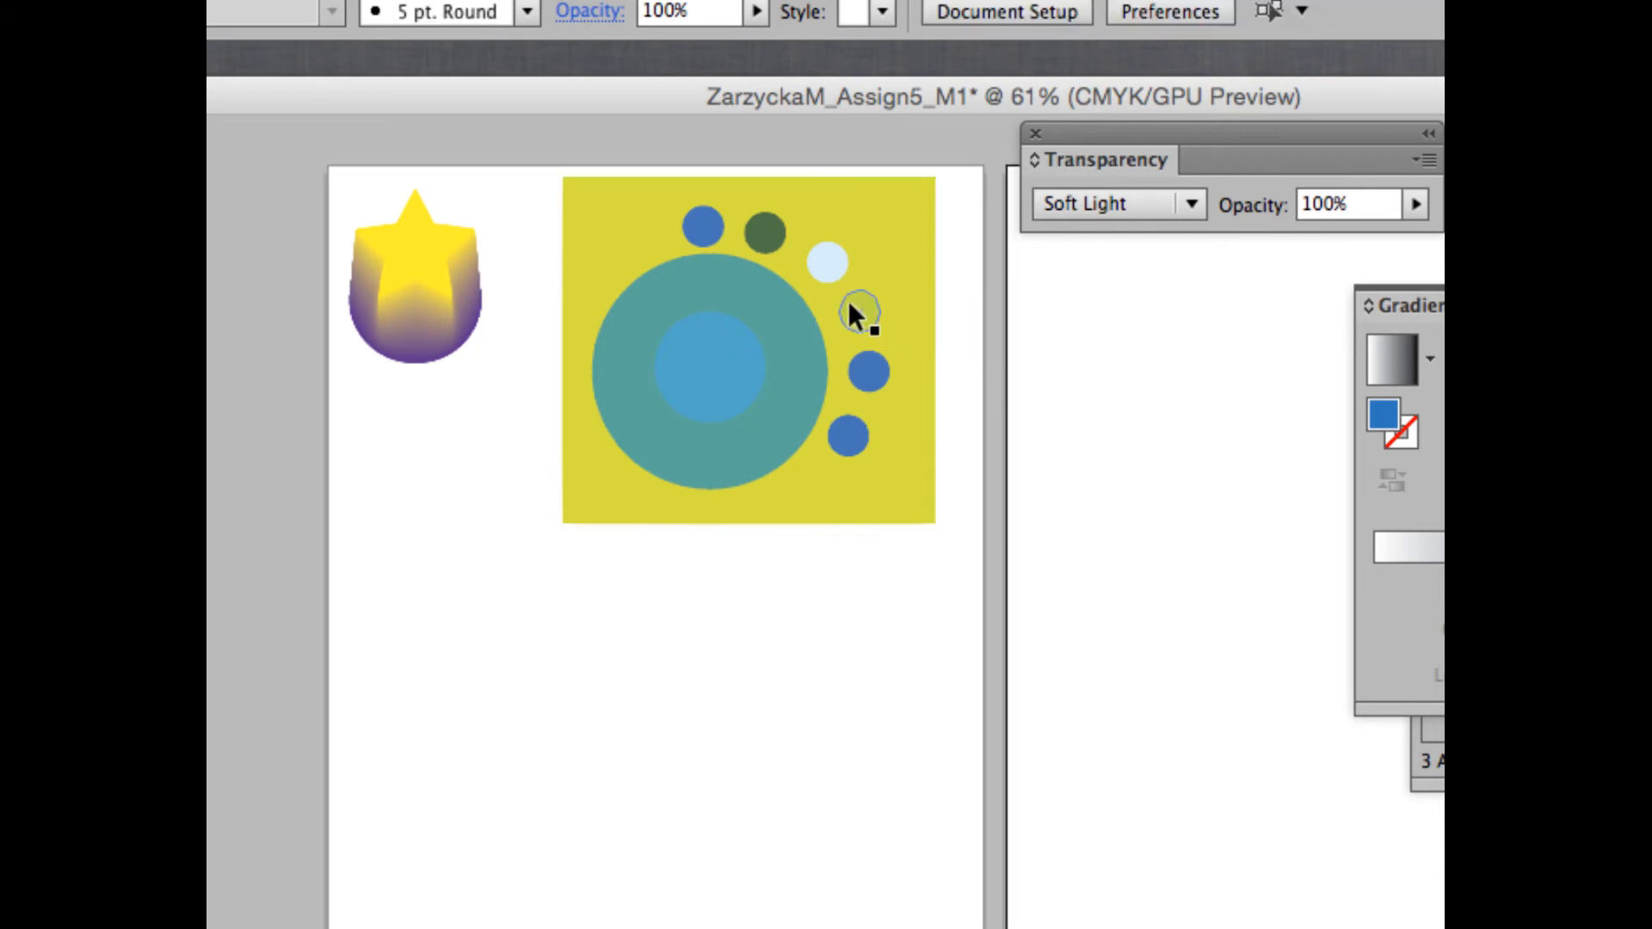
Step: Set the blending mode of the fifth small circle in the arc to Difference
{"action": "left_click", "coordinate": [869, 370]}
{"action": "left_click", "coordinate": [1103, 203]}
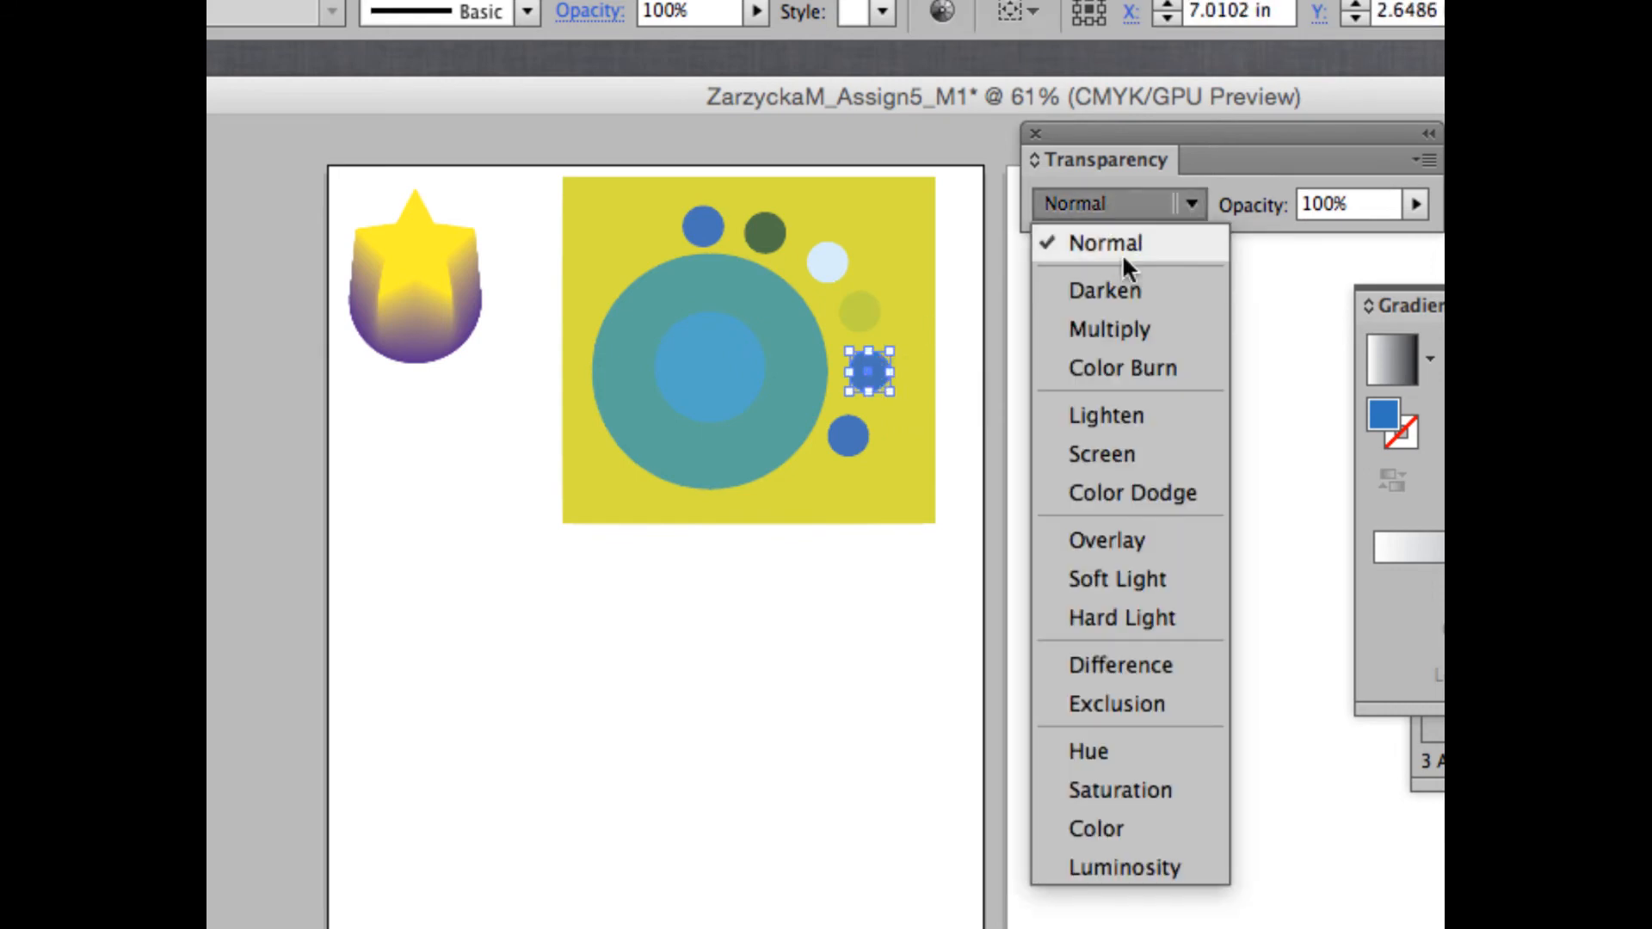
{"action": "left_click", "coordinate": [1156, 663]}
{"action": "left_click", "coordinate": [1081, 443]}
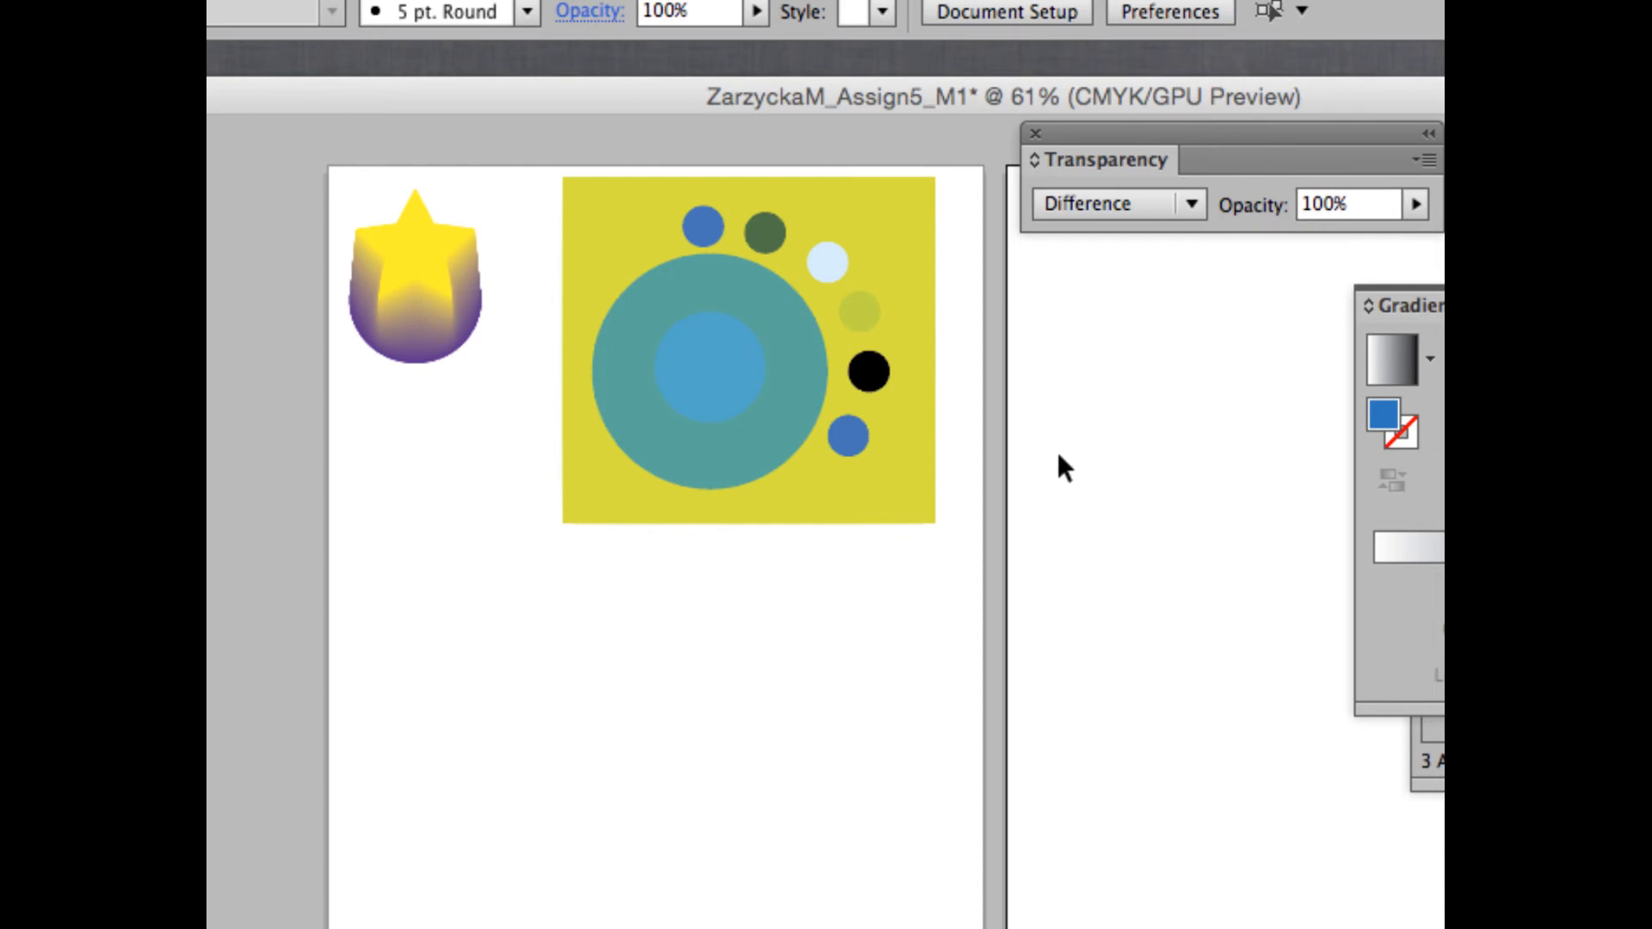
Step: Try the Saturation blending mode on the last small circle in the arc
{"action": "left_click", "coordinate": [848, 436]}
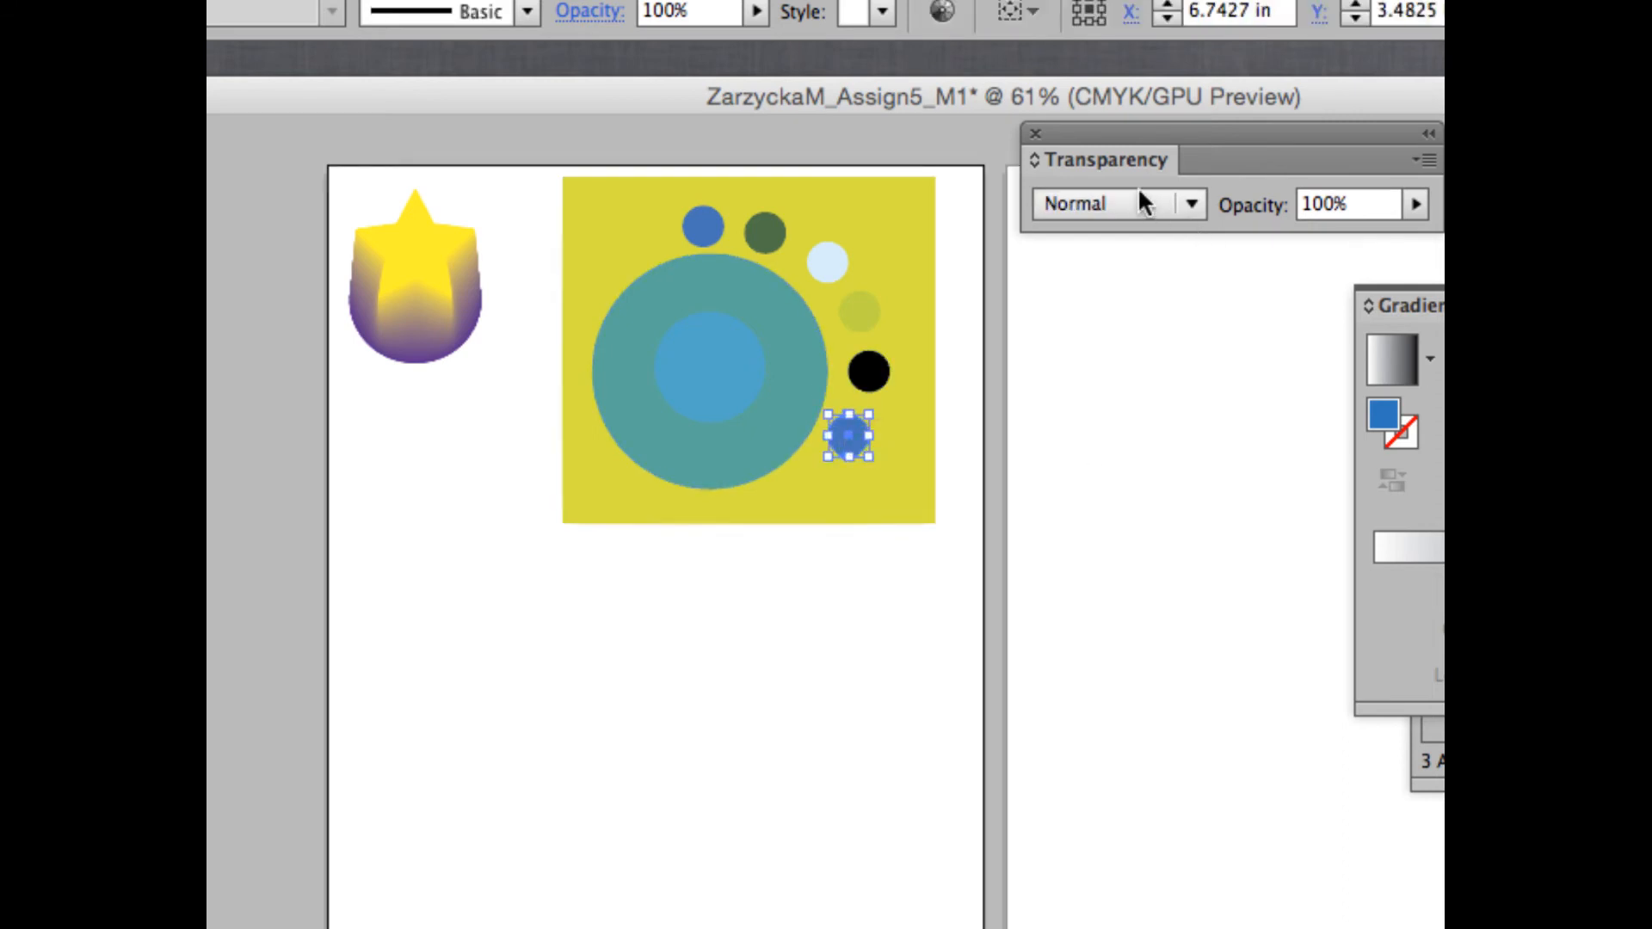
{"action": "left_click", "coordinate": [1141, 203]}
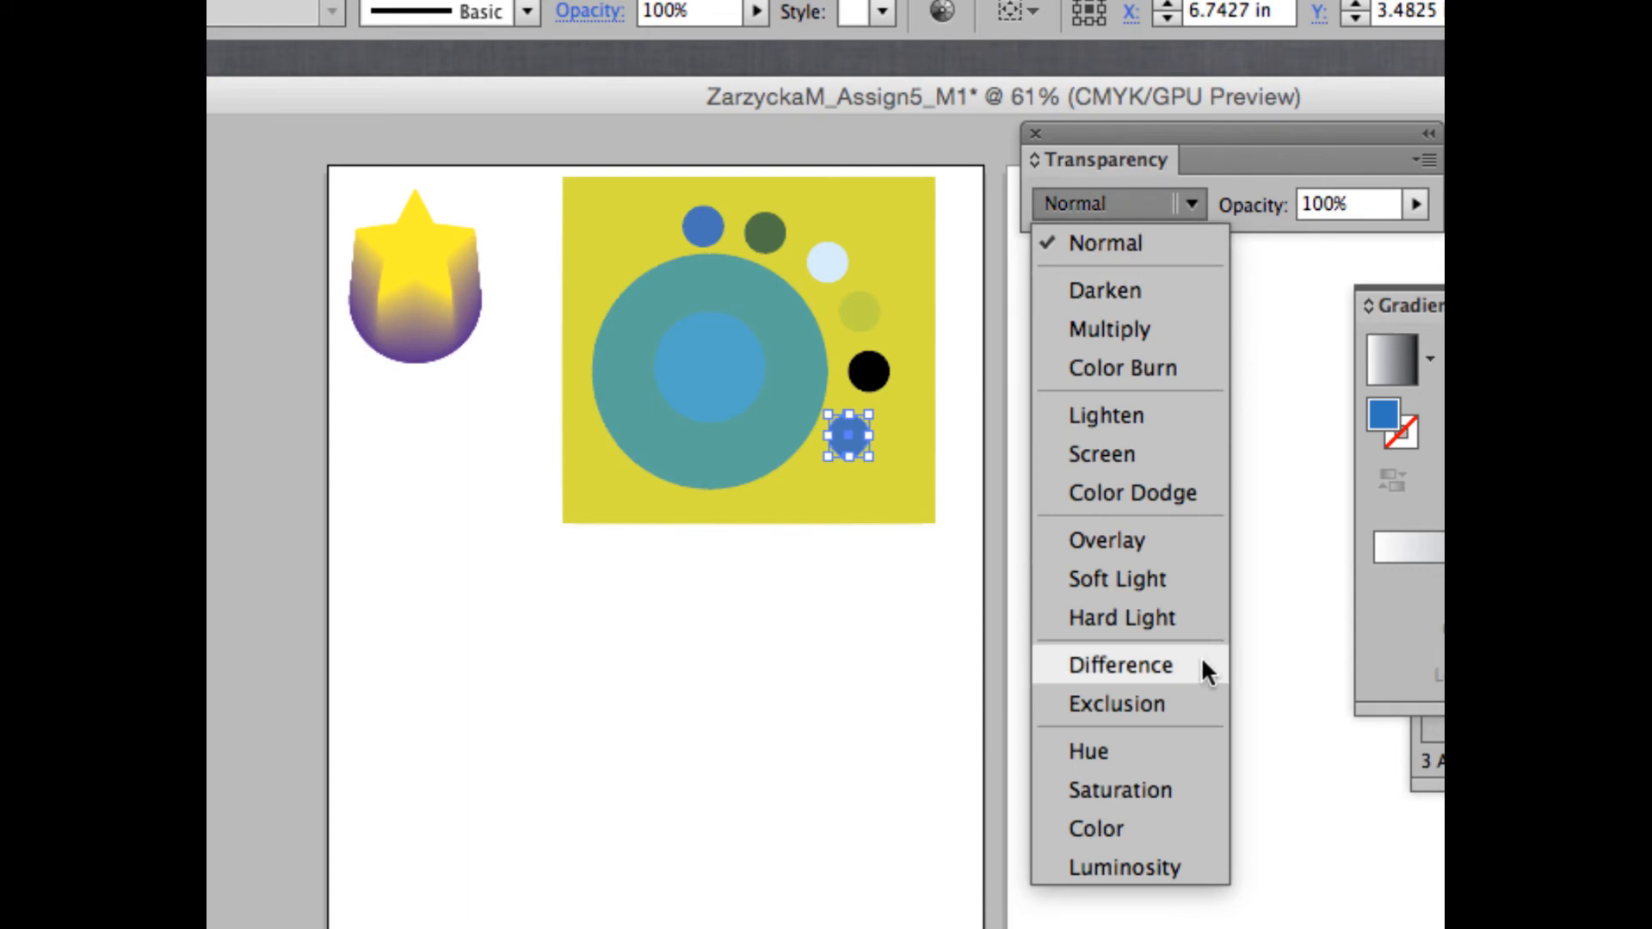
{"action": "left_click", "coordinate": [1155, 786]}
{"action": "left_click", "coordinate": [1153, 782]}
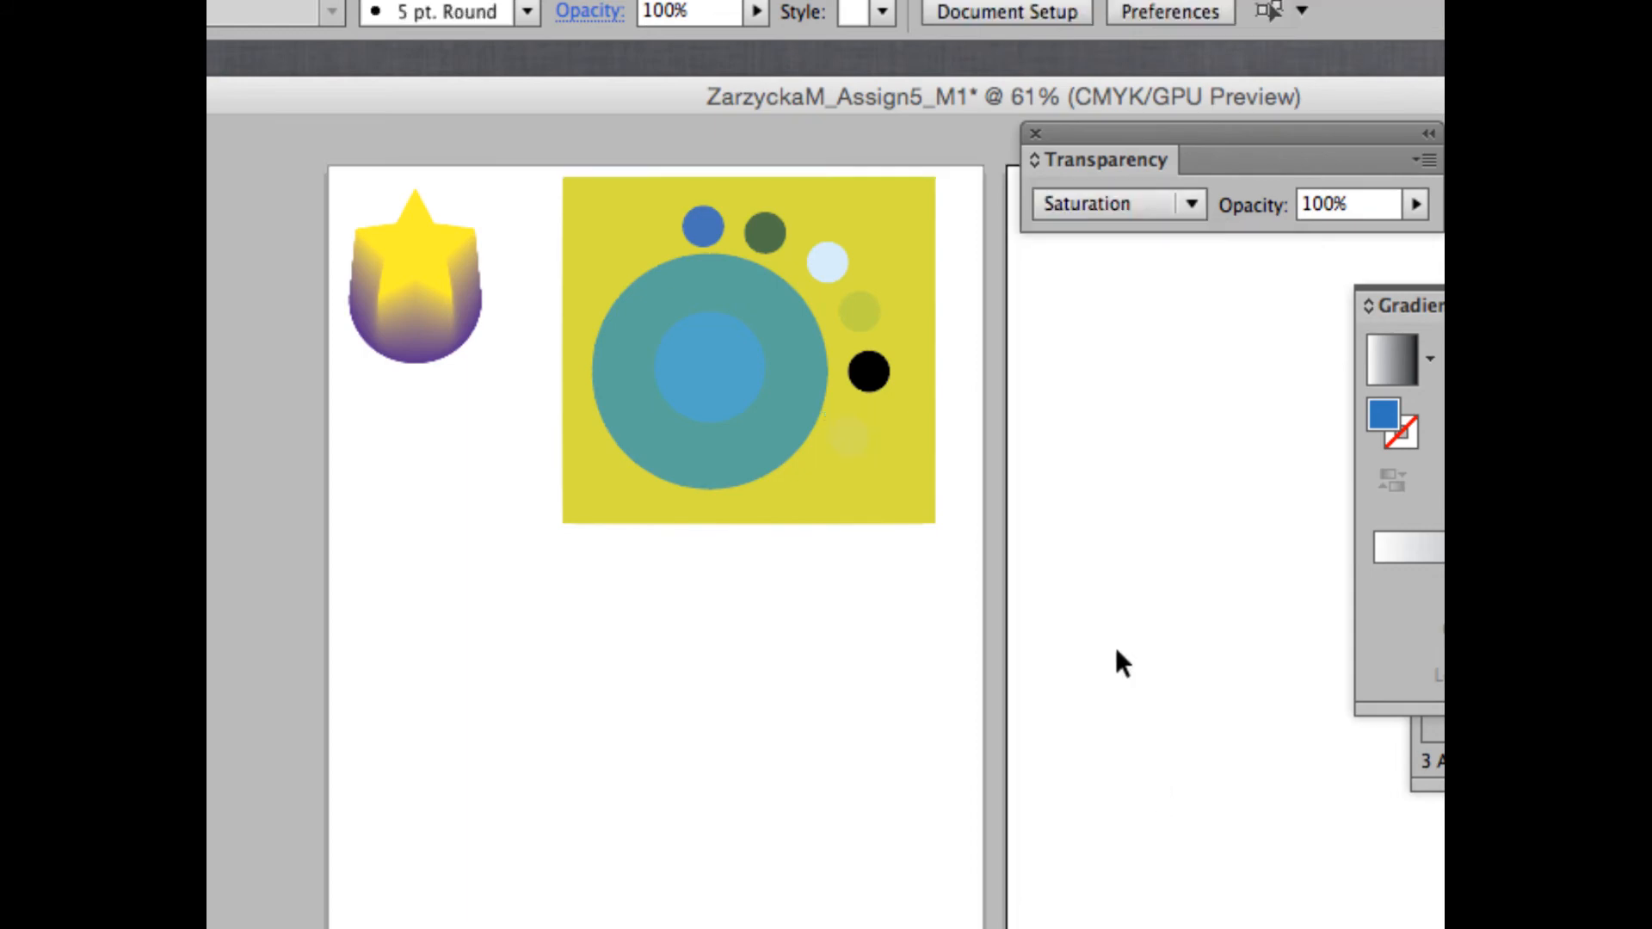
Step: Set the blending mode of the last small circle in the arc to Color
{"action": "left_click", "coordinate": [848, 443]}
{"action": "left_click", "coordinate": [1117, 203]}
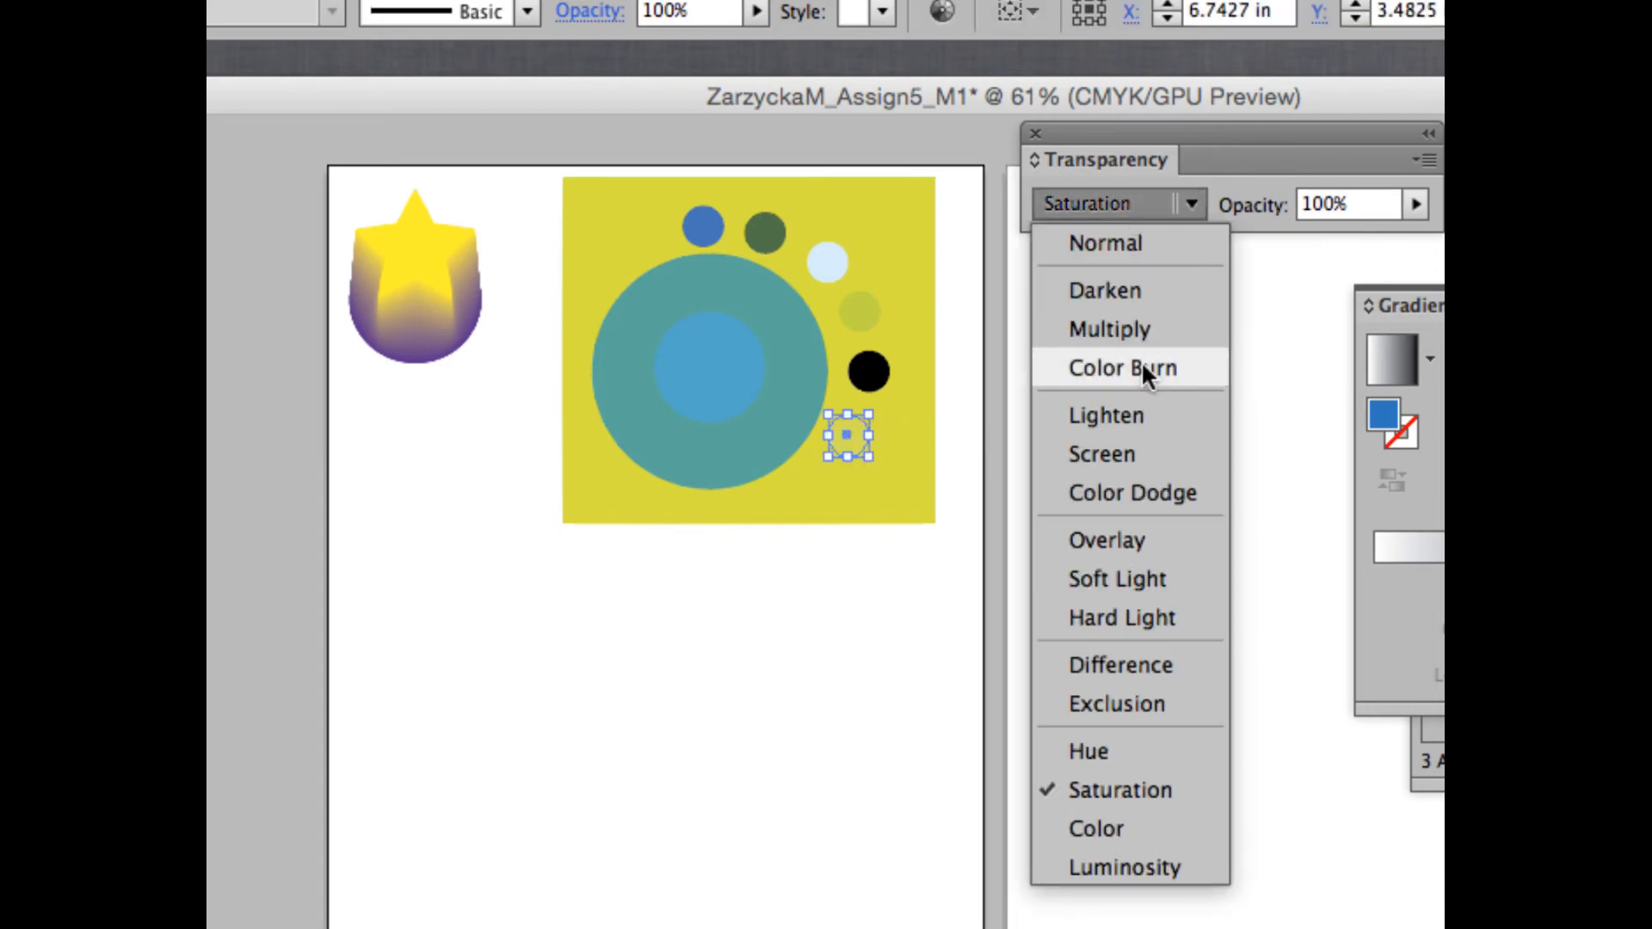
{"action": "left_click", "coordinate": [1132, 833]}
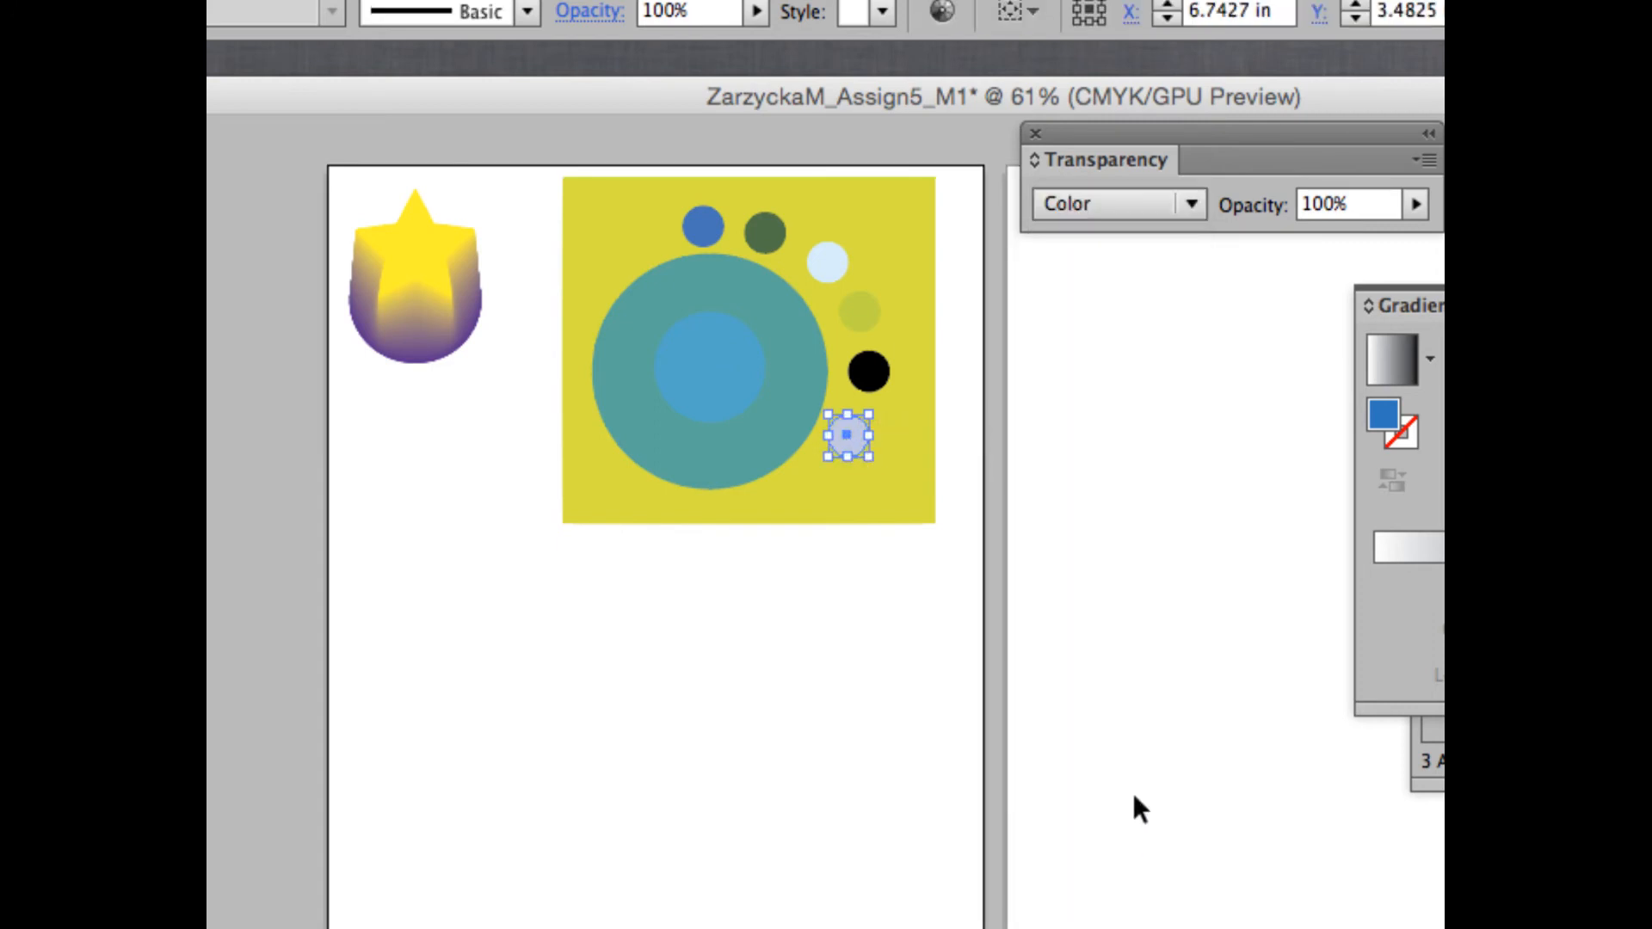
{"action": "left_click", "coordinate": [1117, 422]}
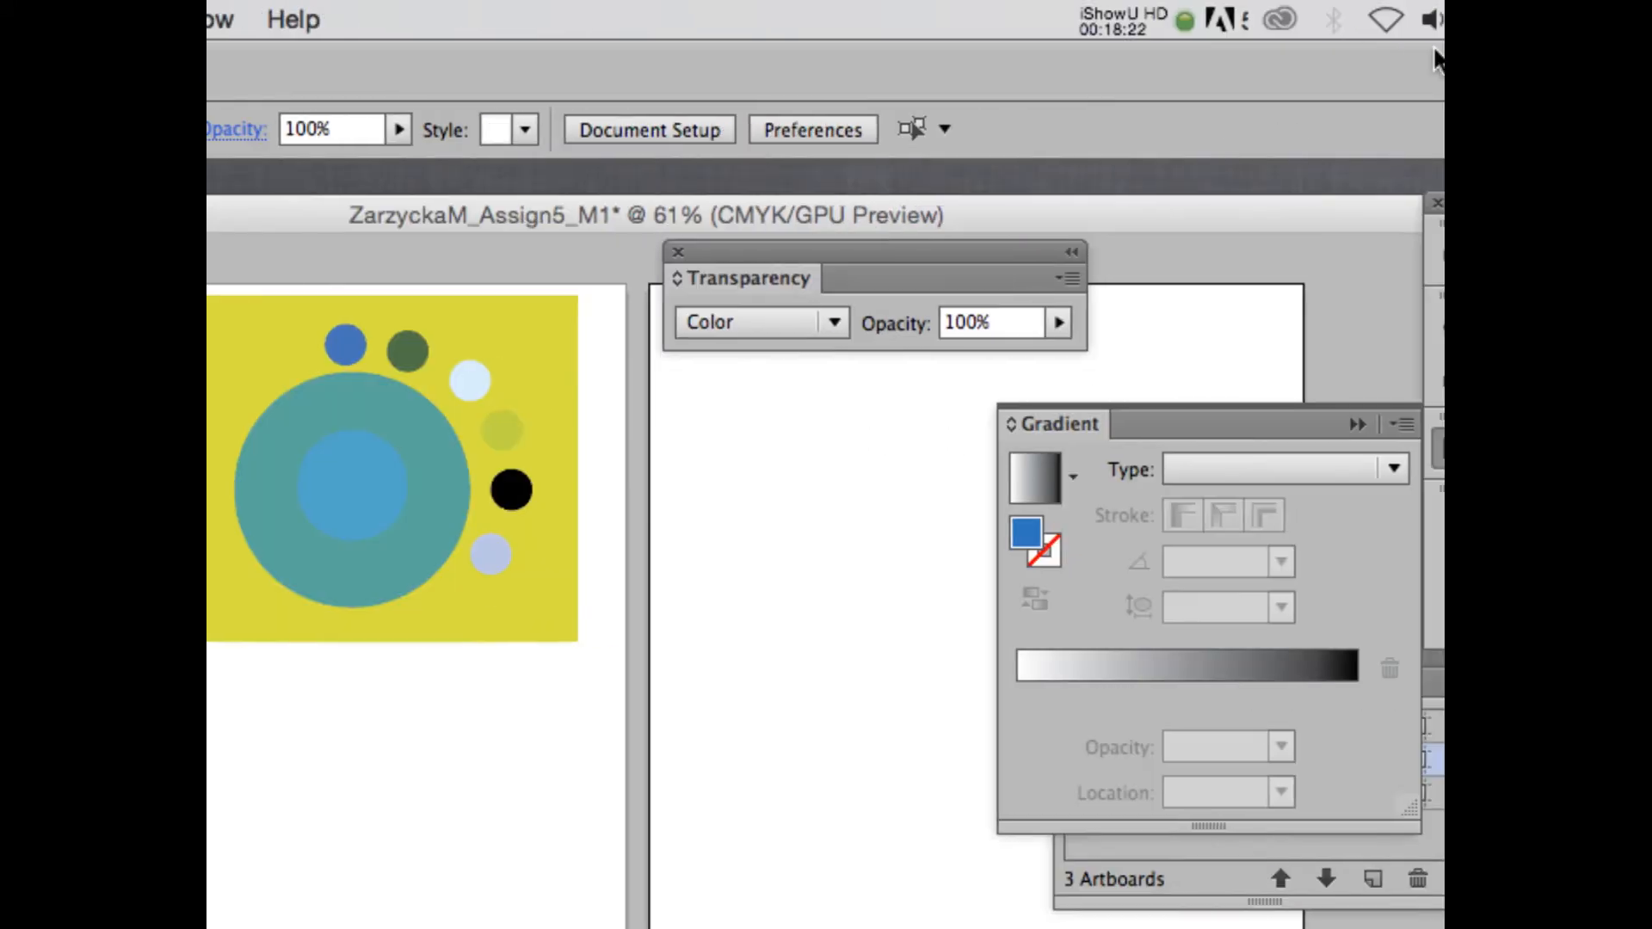
{"action": "left_click", "coordinate": [1113, 21]}
{"action": "left_click", "coordinate": [1118, 129]}
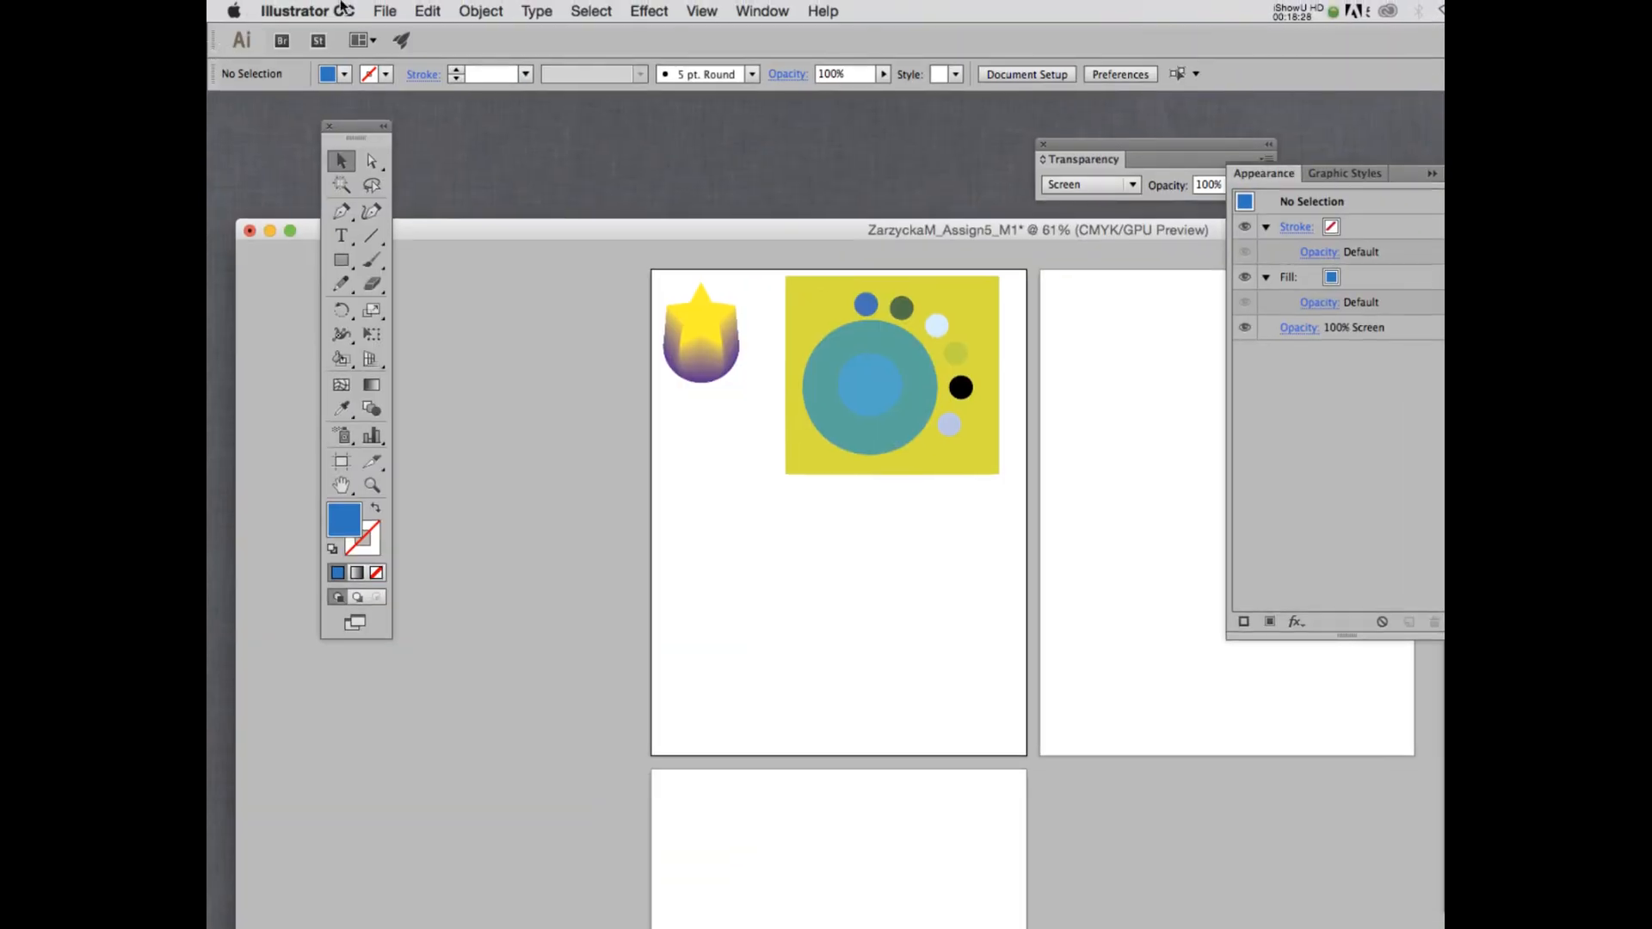
Step: Save the document under its current name as an Adobe Illustrator file in the AssignmentsDemo folder inside Documents
{"action": "left_click", "coordinate": [384, 8]}
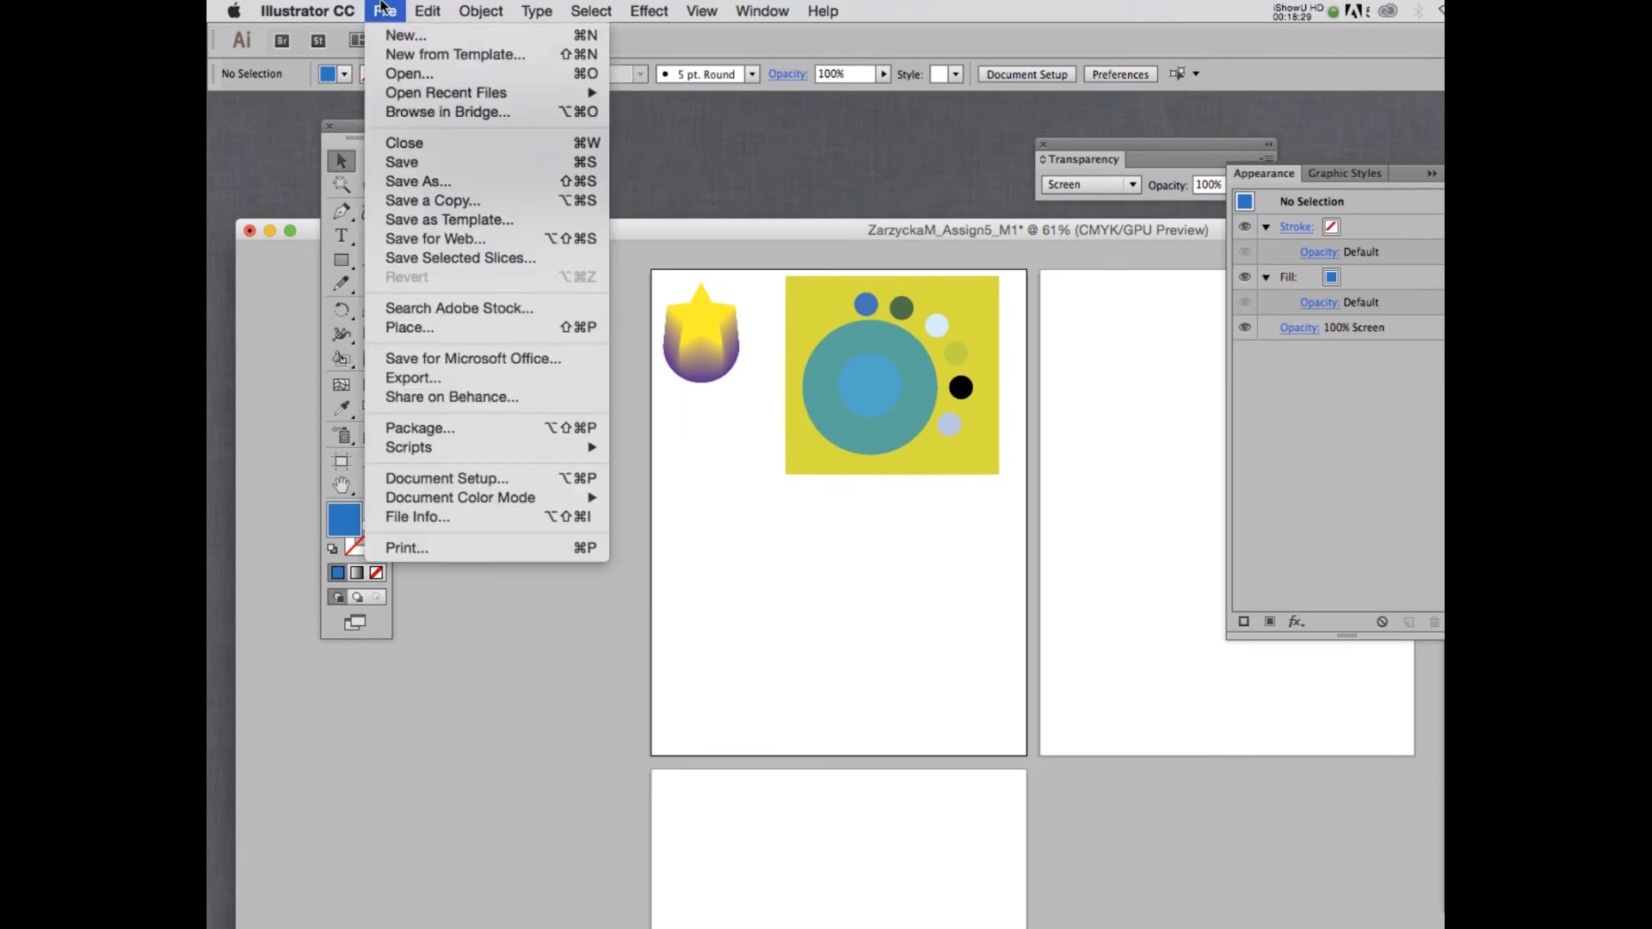
{"action": "left_click", "coordinate": [420, 178]}
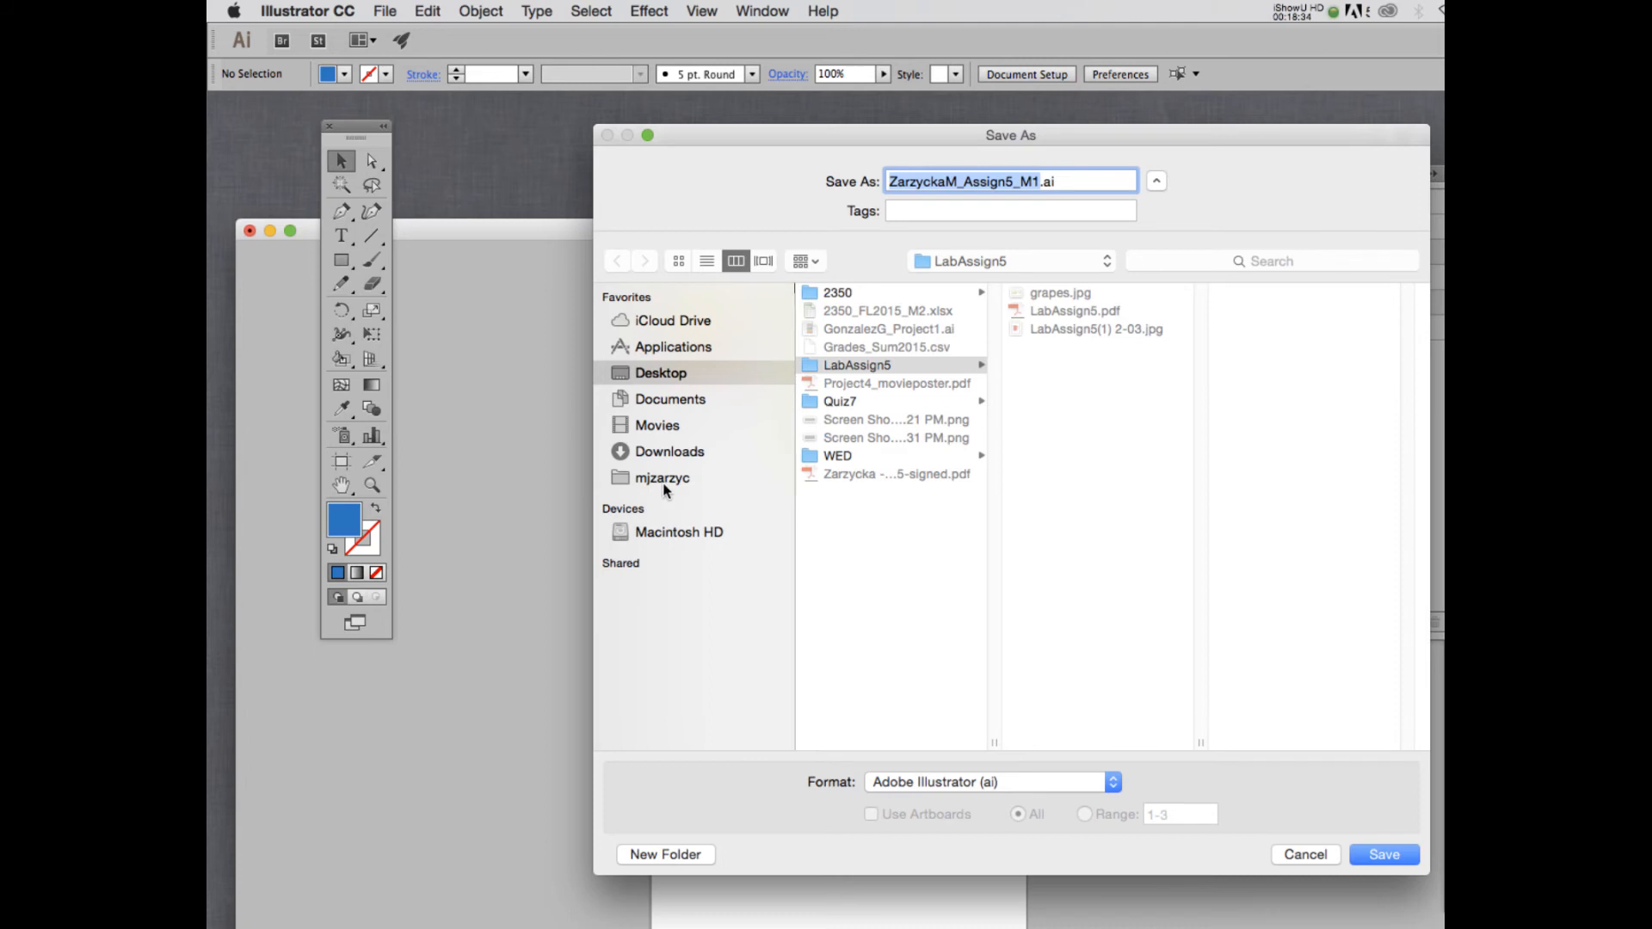
{"action": "left_click", "coordinate": [664, 481]}
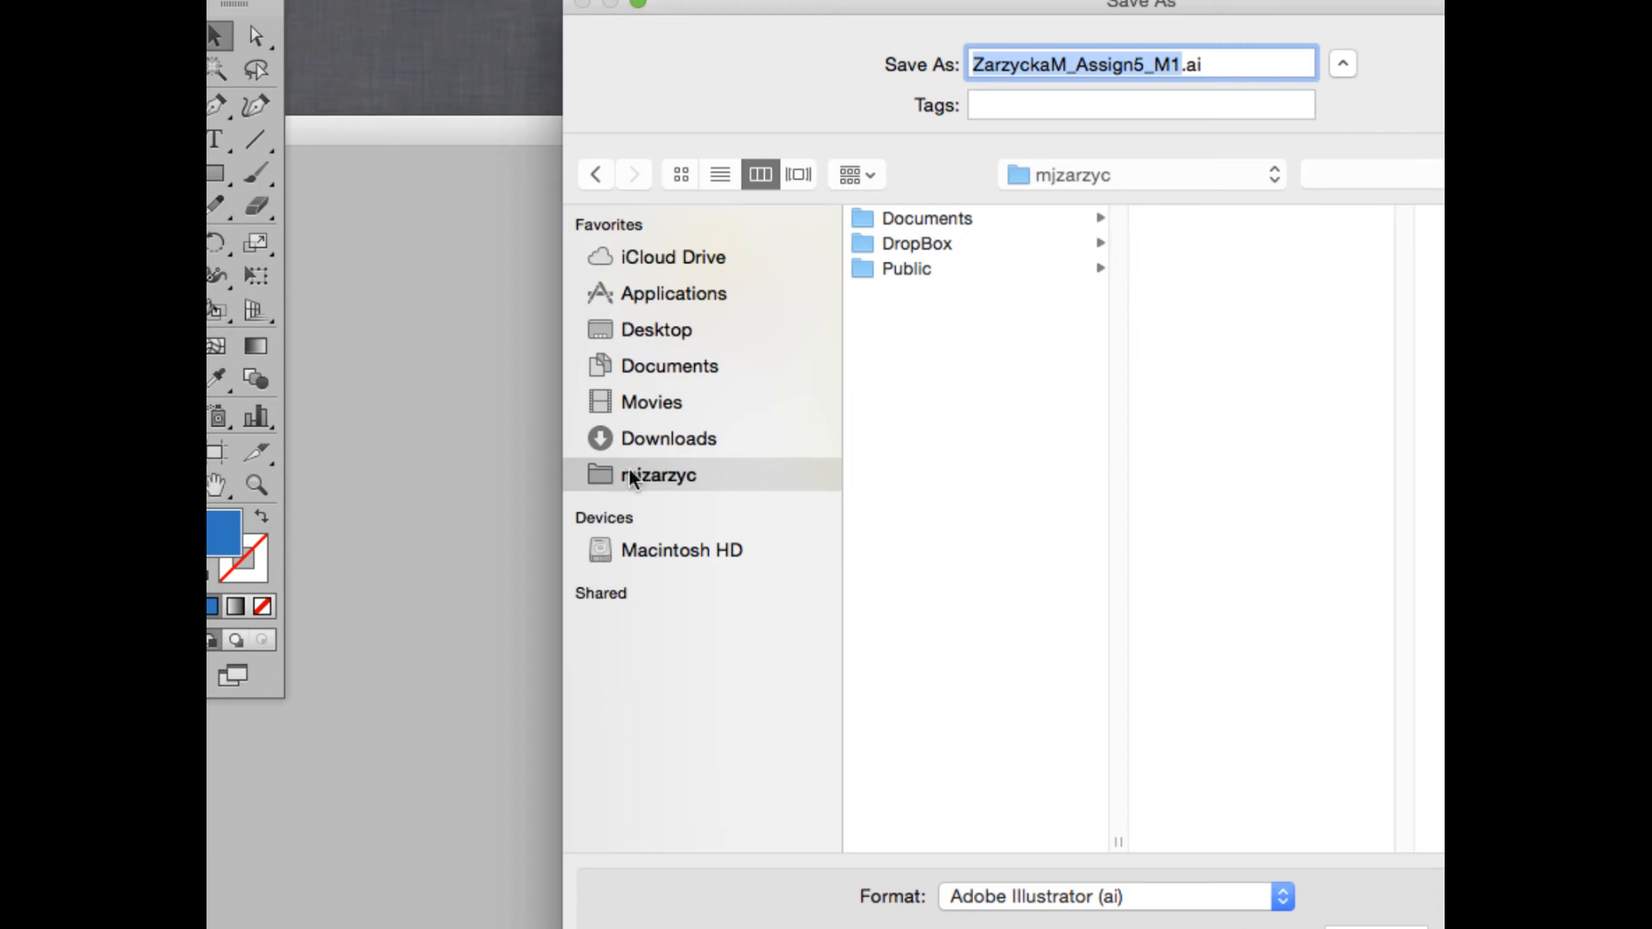
{"action": "left_click", "coordinate": [917, 220]}
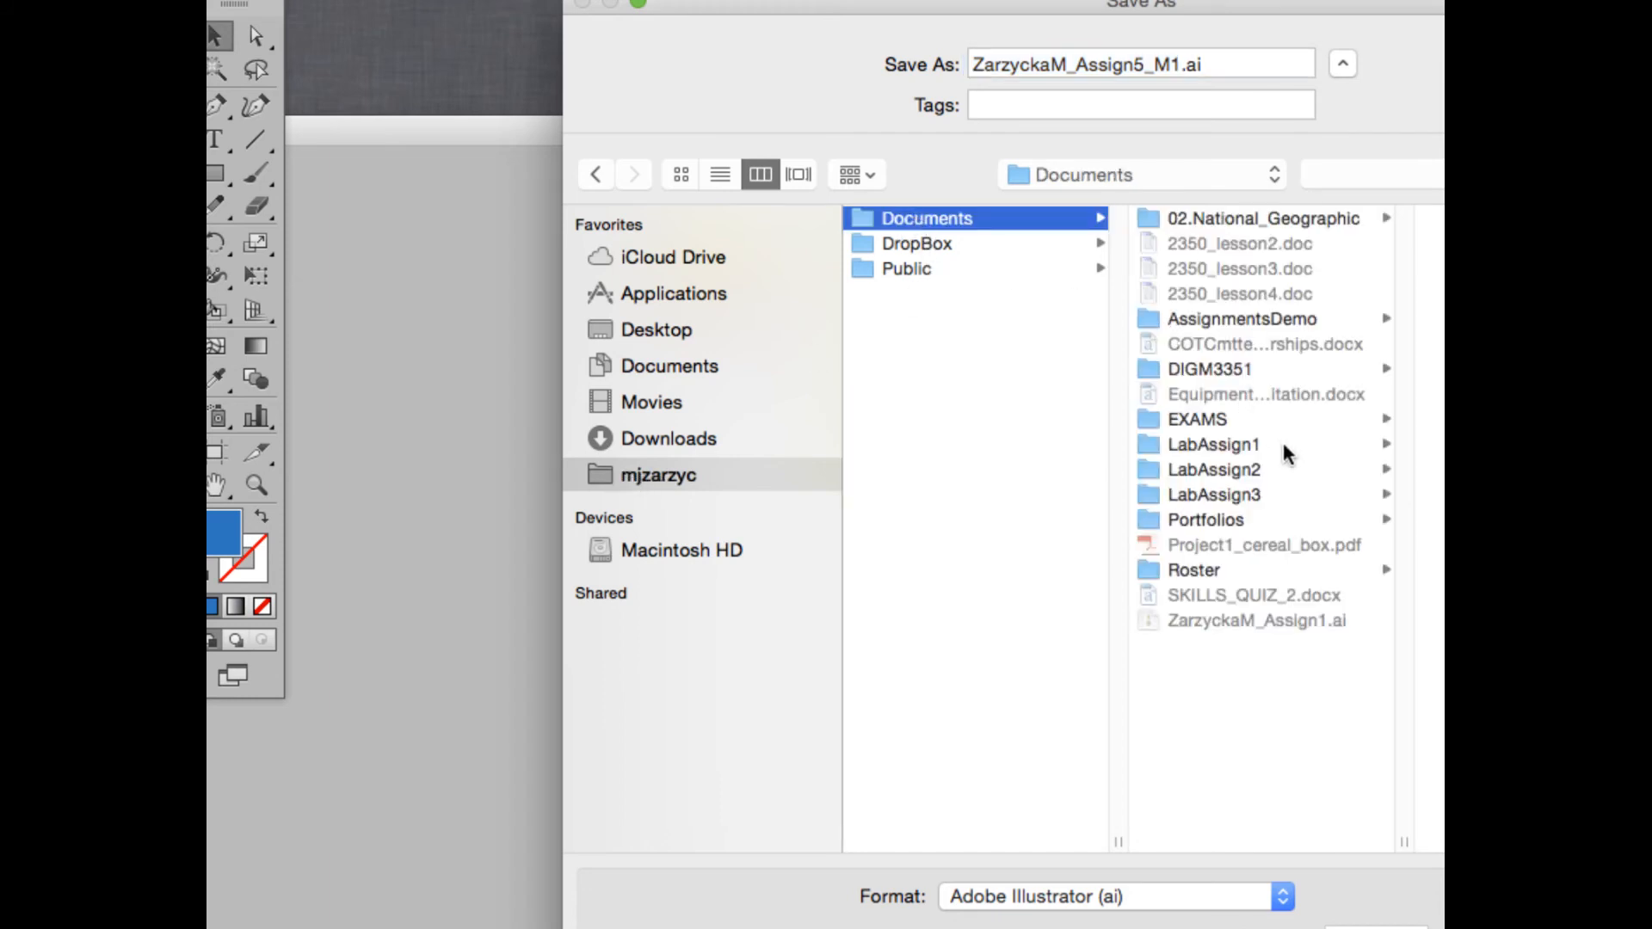
{"action": "left_click", "coordinate": [1240, 496]}
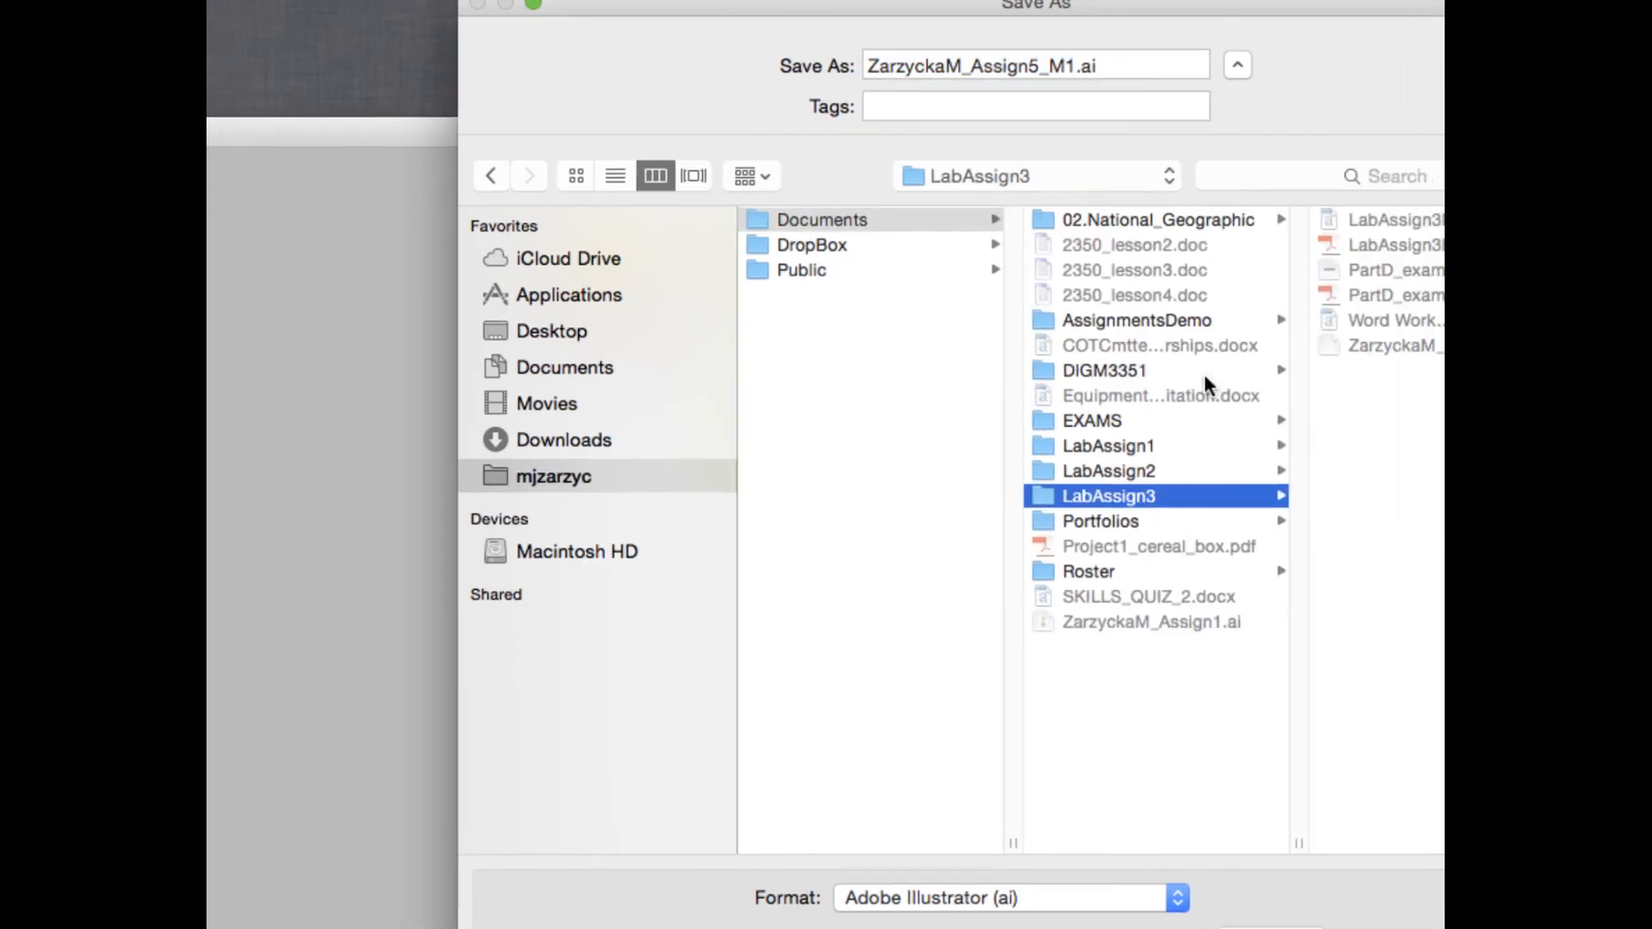
{"action": "left_click", "coordinate": [1178, 320]}
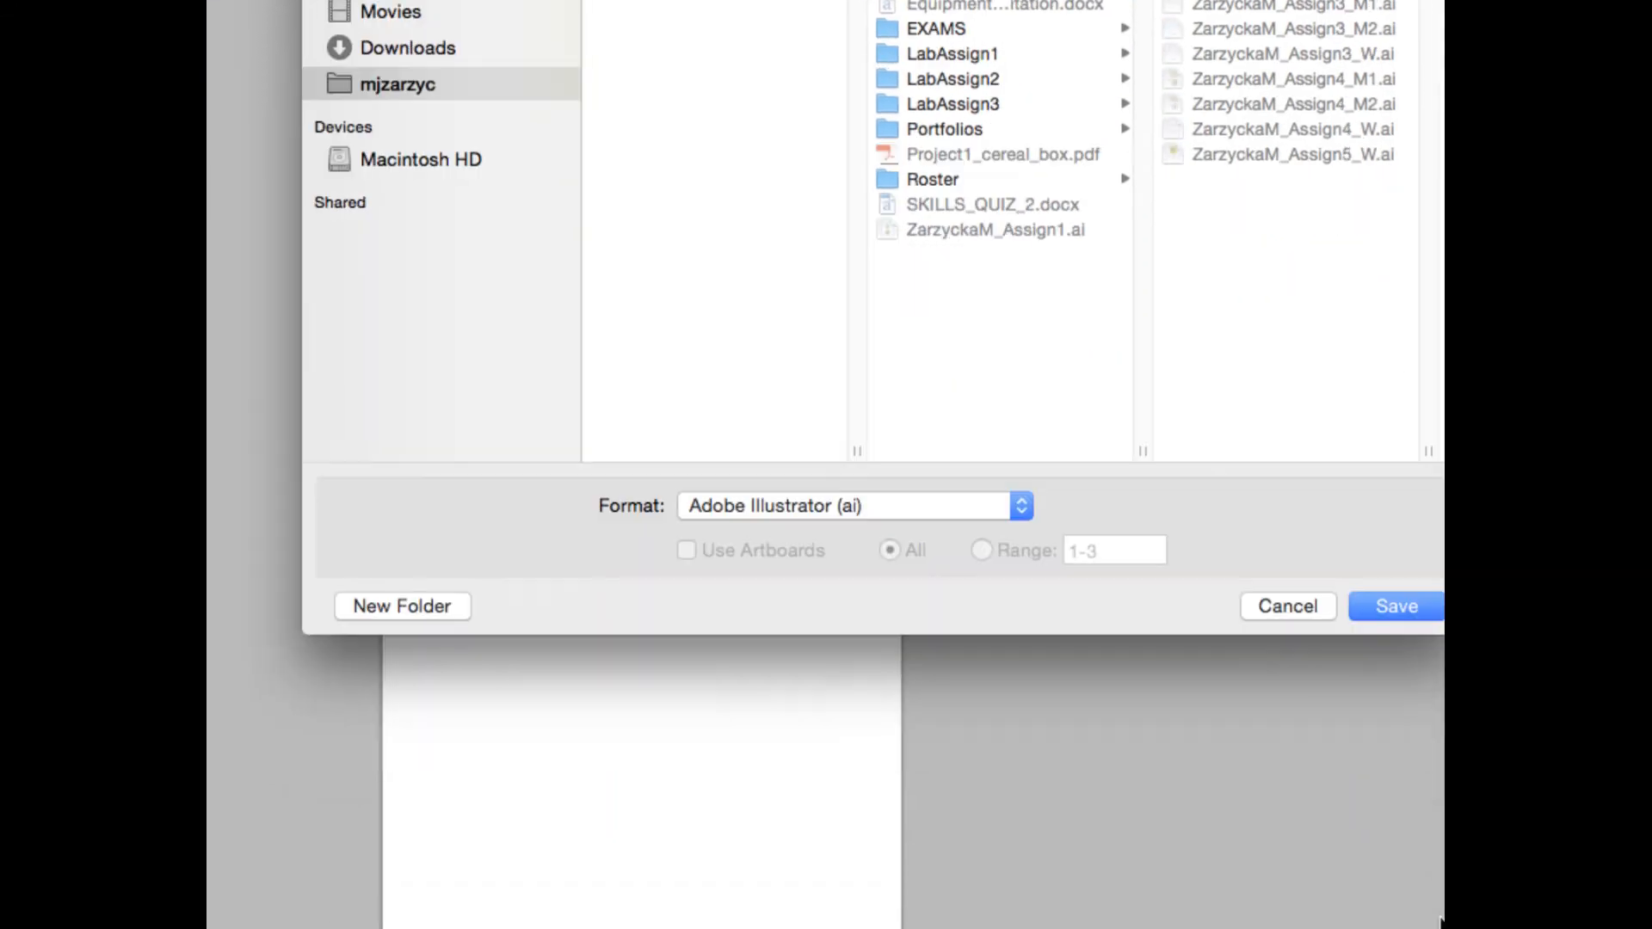
{"action": "left_click", "coordinate": [1411, 605]}
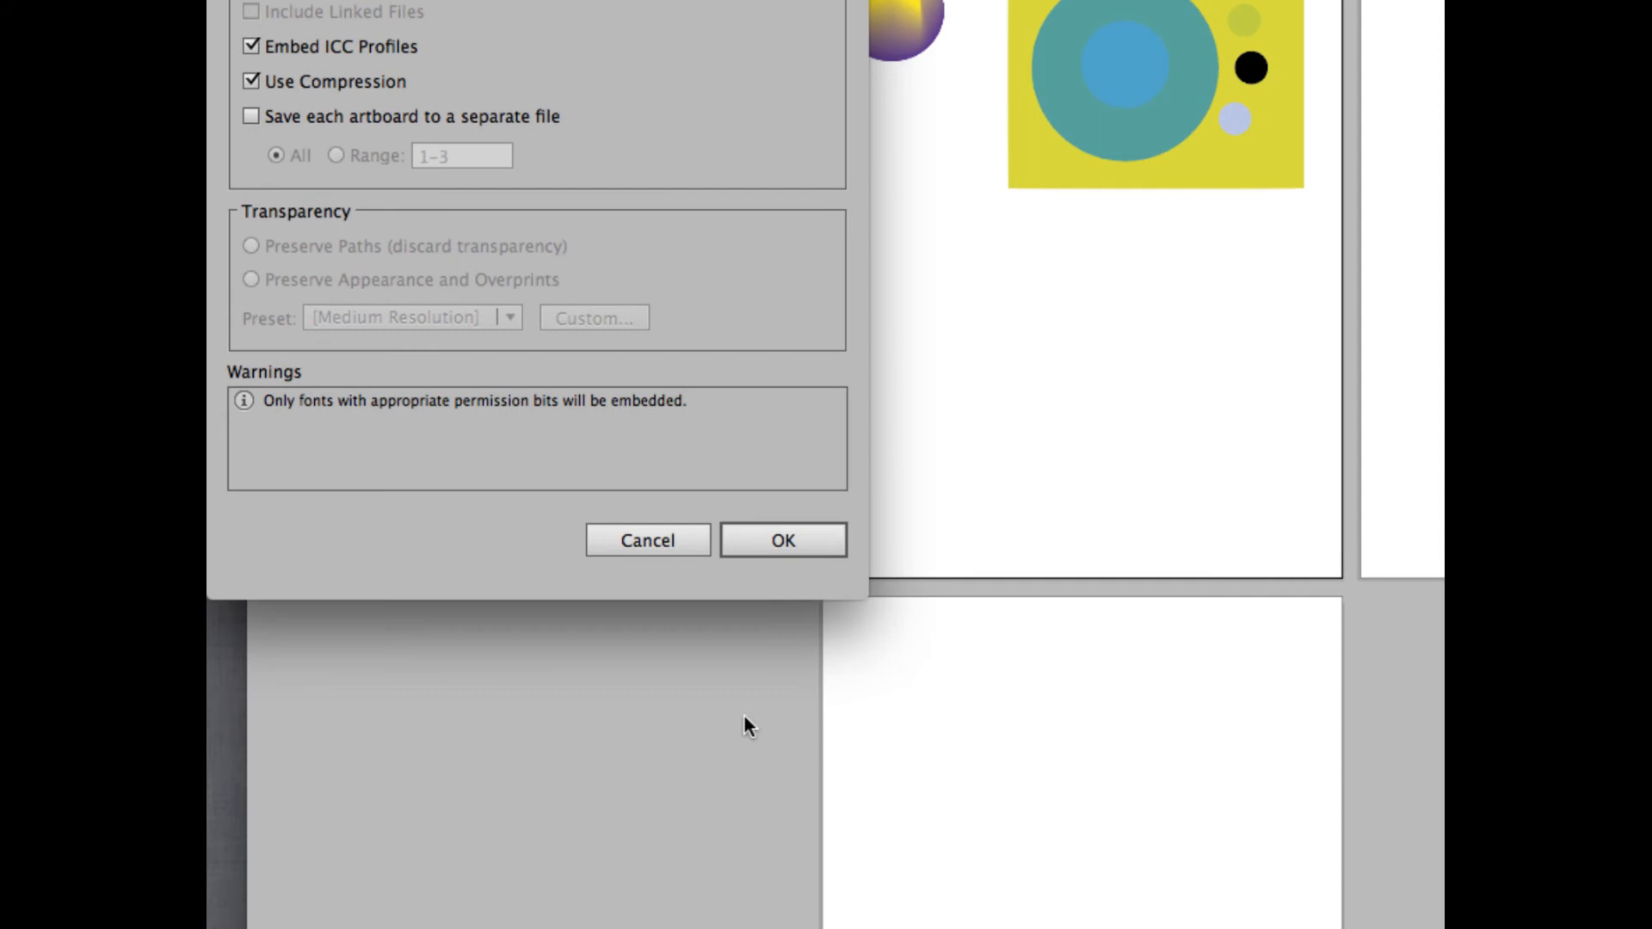
{"action": "left_click", "coordinate": [820, 535]}
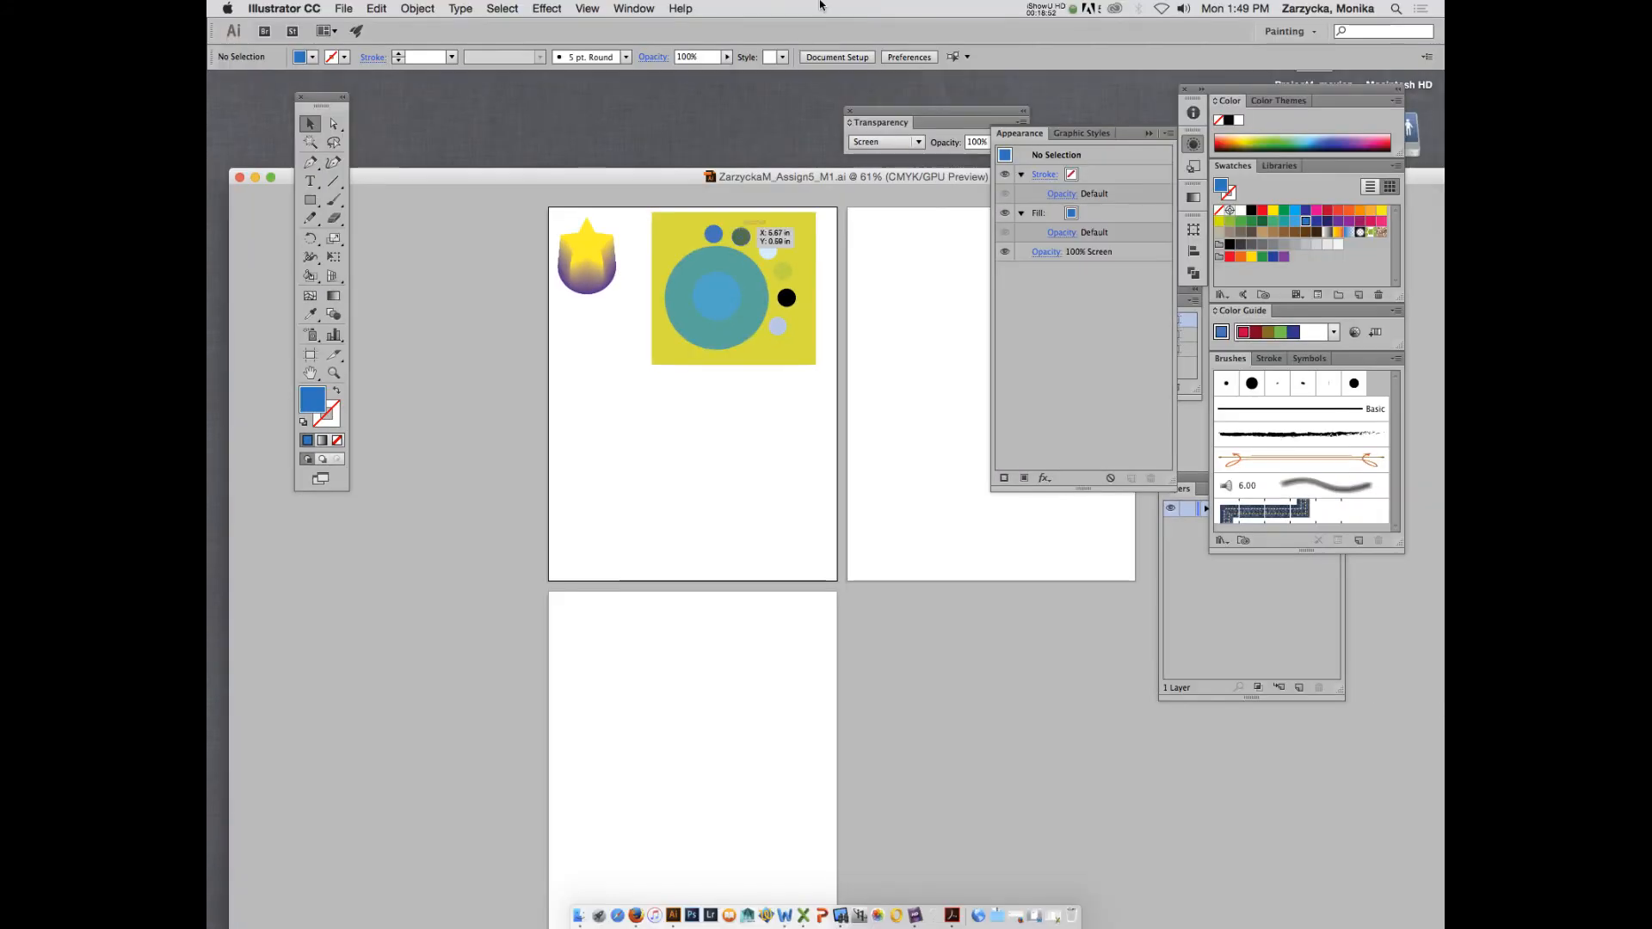
{"action": "left_click", "coordinate": [1046, 9]}
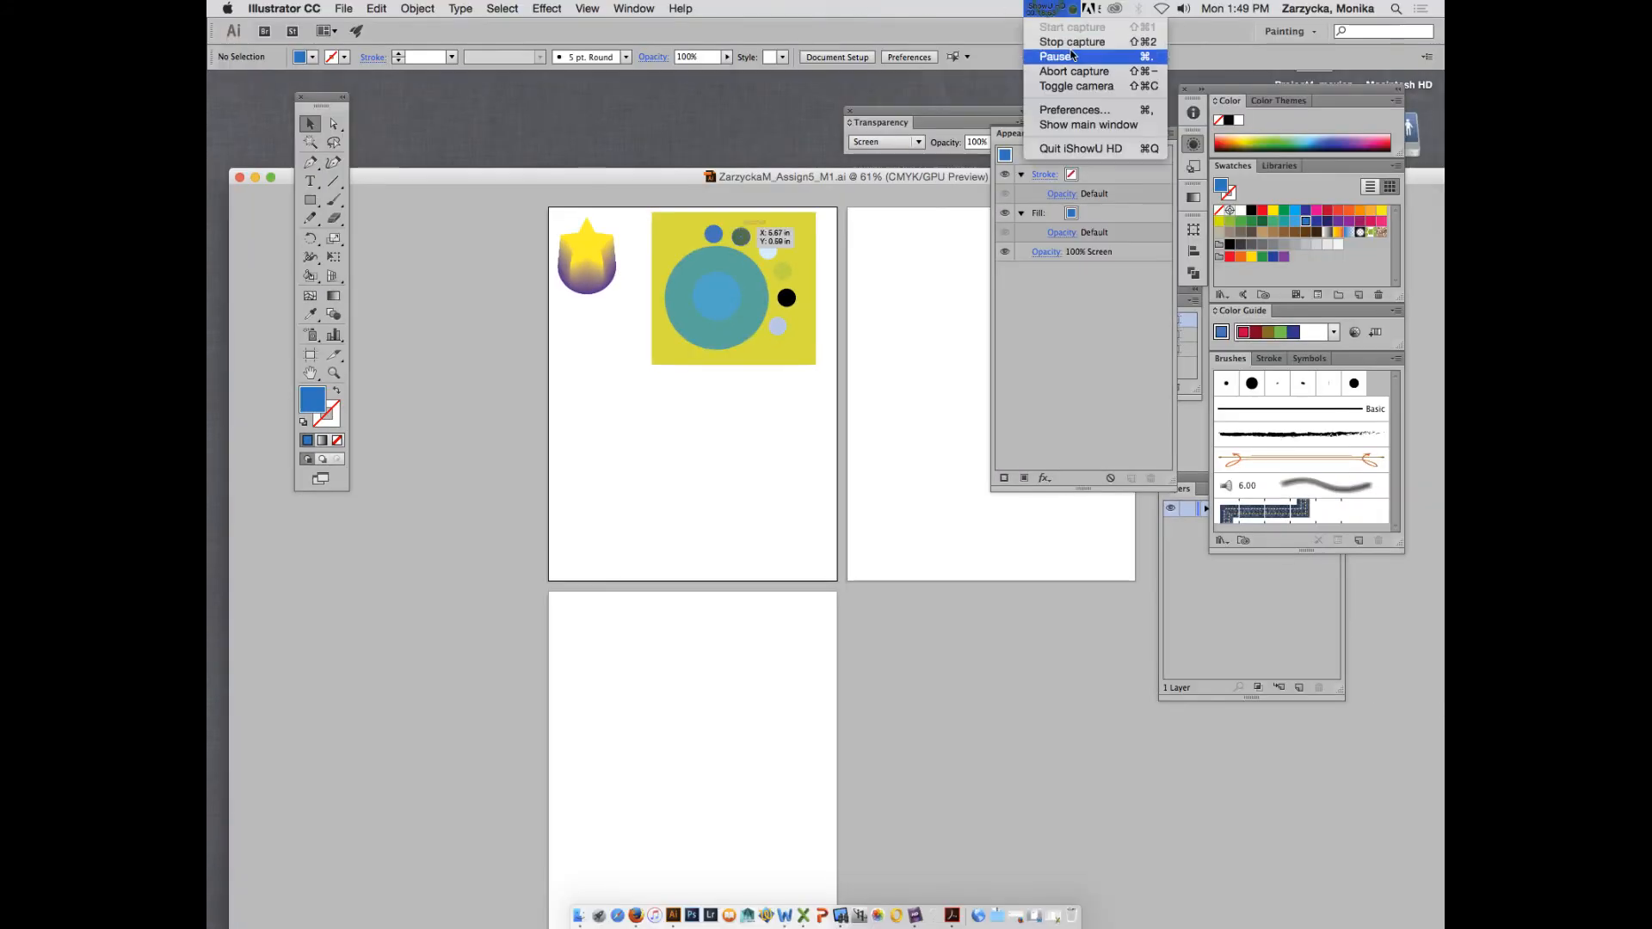
{"action": "left_click", "coordinate": [1072, 55]}
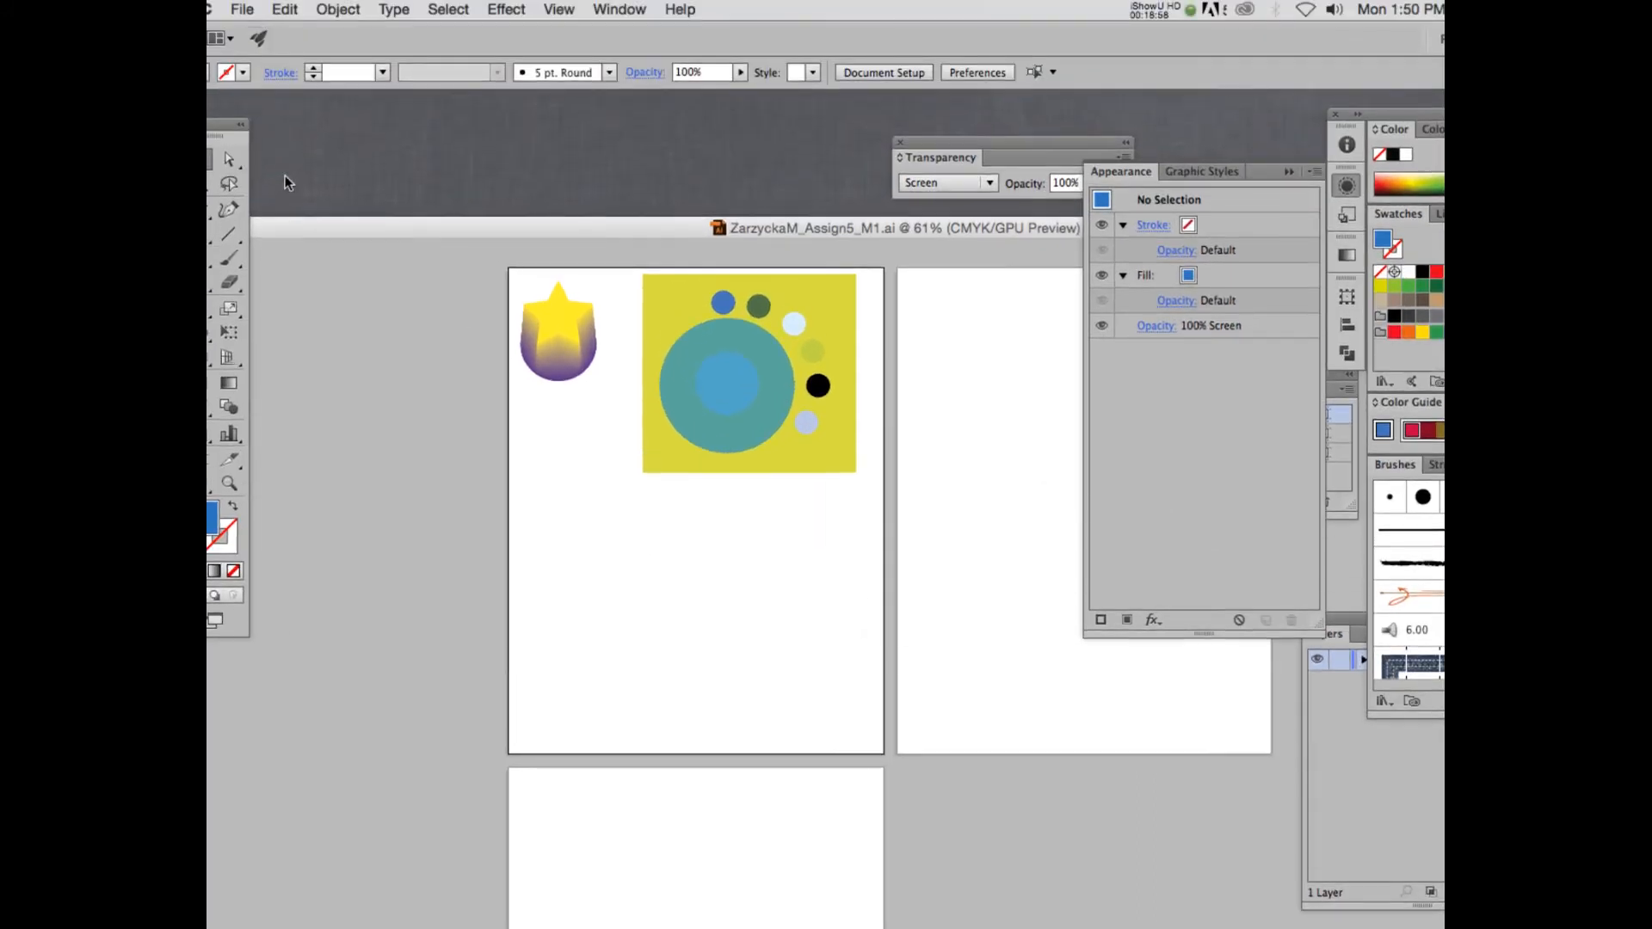
Step: Rearrange the workspace by repositioning the document window, the tool palette and the Layers panel, keeping the Layers panel in front
{"action": "left_click_drag", "start_coordinate": [375, 92], "coordinate": [395, 67]}
{"action": "left_click_drag", "start_coordinate": [395, 207], "coordinate": [416, 189]}
{"action": "left_click_drag", "start_coordinate": [225, 126], "coordinate": [337, 211]}
{"action": "left_click_drag", "start_coordinate": [473, 191], "coordinate": [474, 150]}
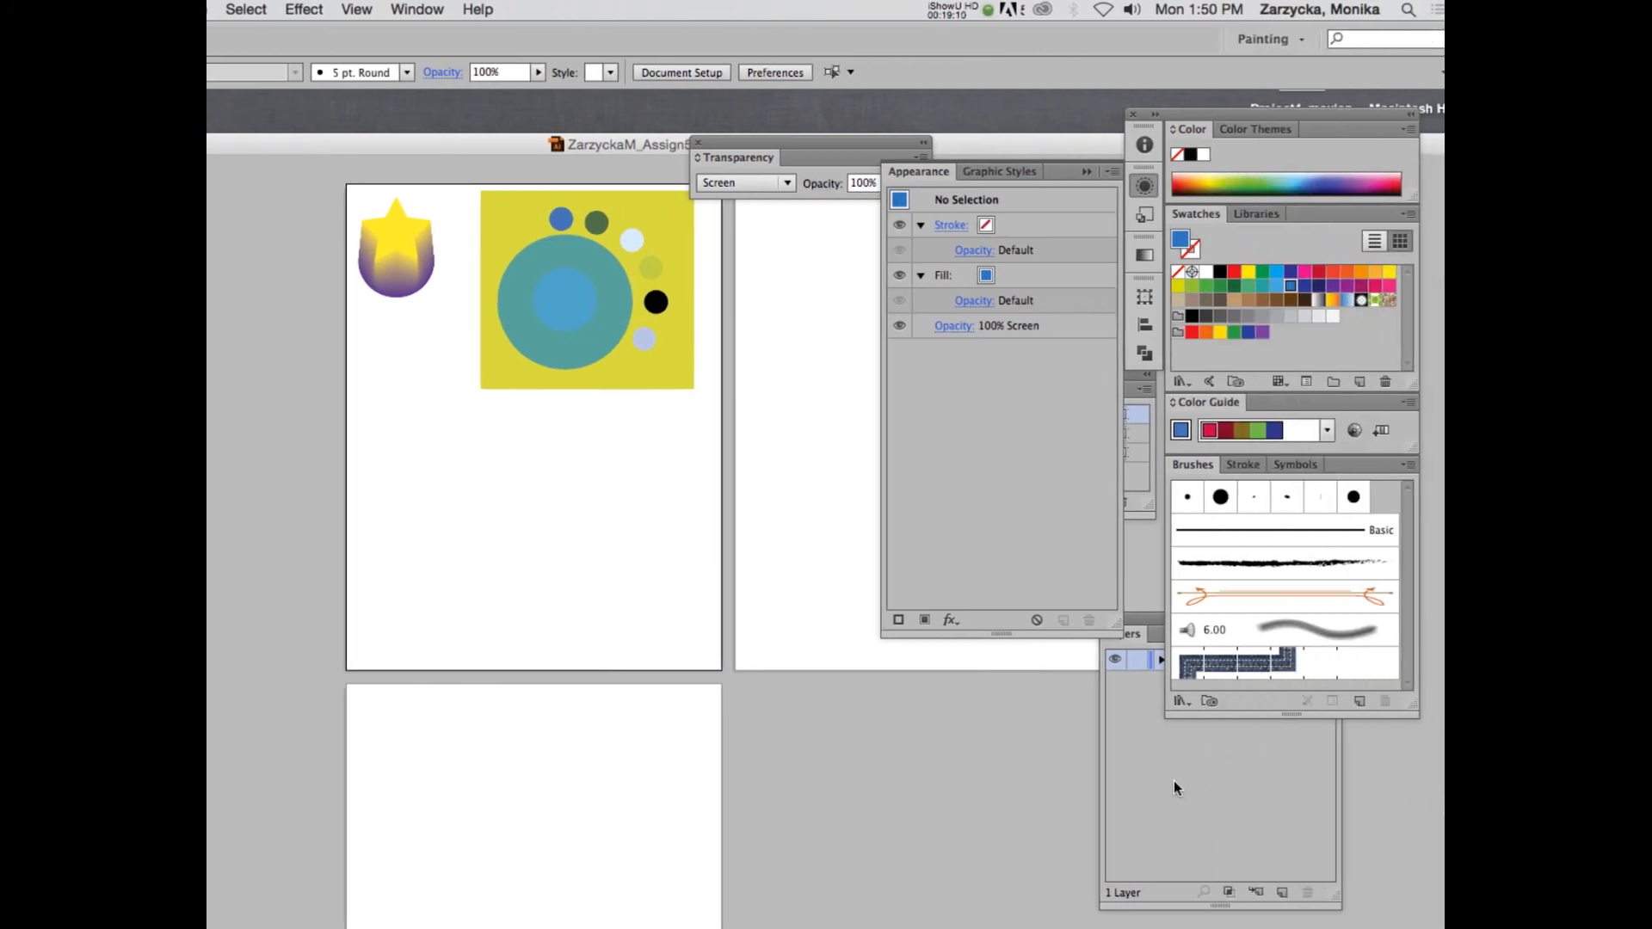
{"action": "left_click", "coordinate": [1174, 781]}
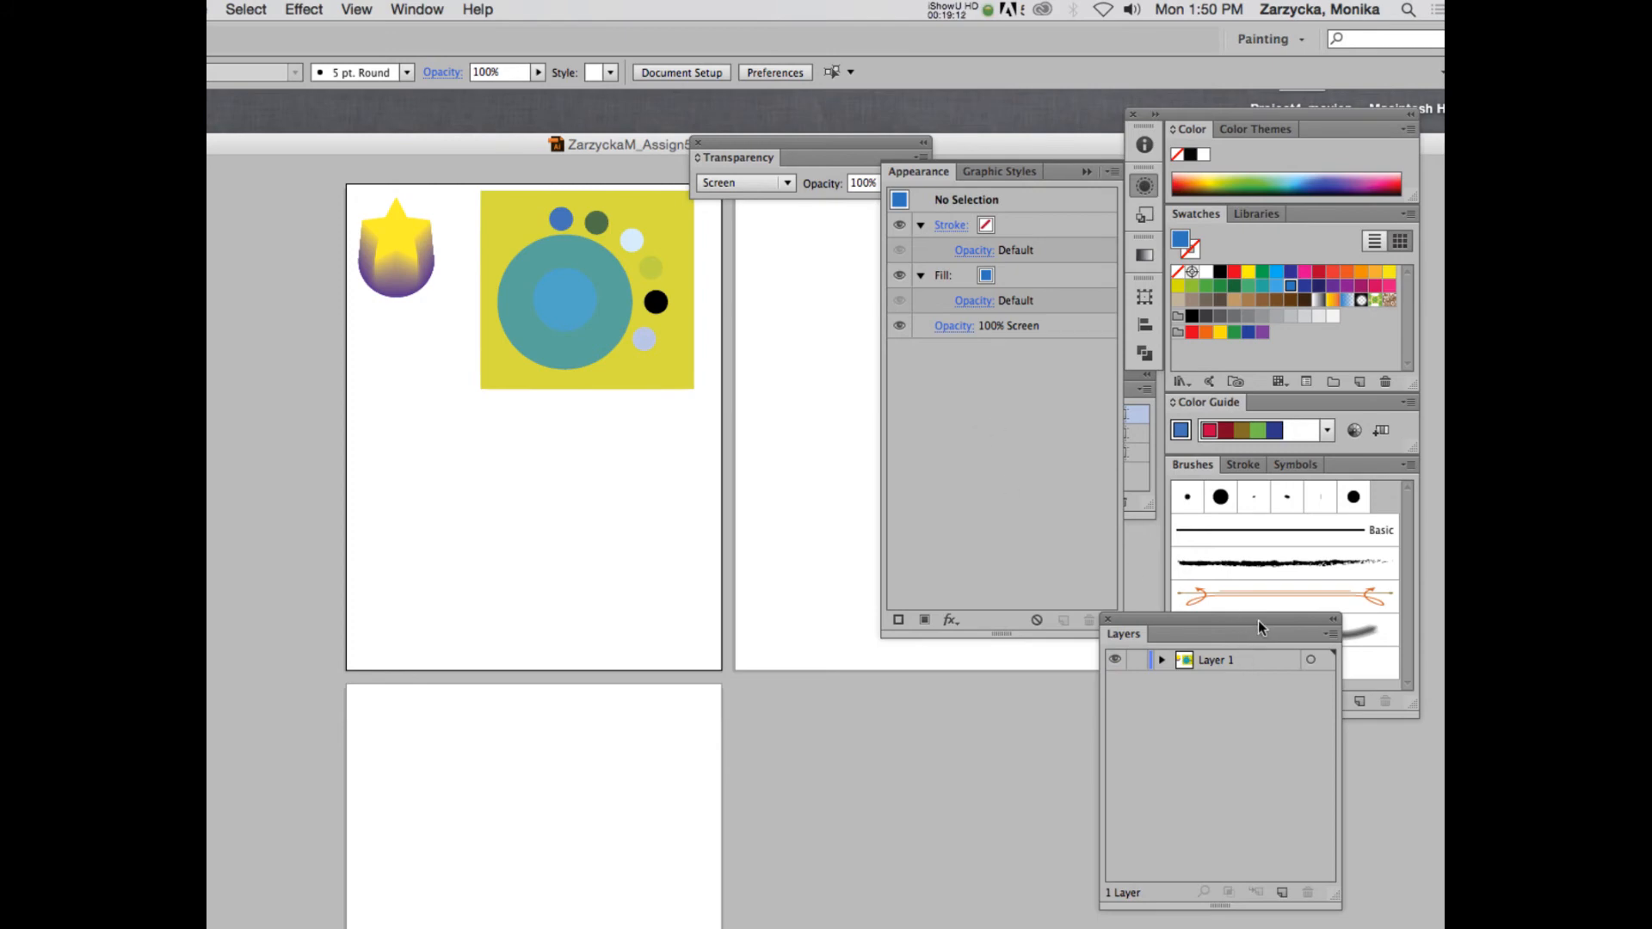
{"action": "mouse_move", "coordinate": [1258, 621]}
{"action": "left_mouse_down"}
{"action": "mouse_move", "coordinate": [1044, 516]}
{"action": "mouse_move", "coordinate": [947, 442]}
{"action": "left_mouse_up"}
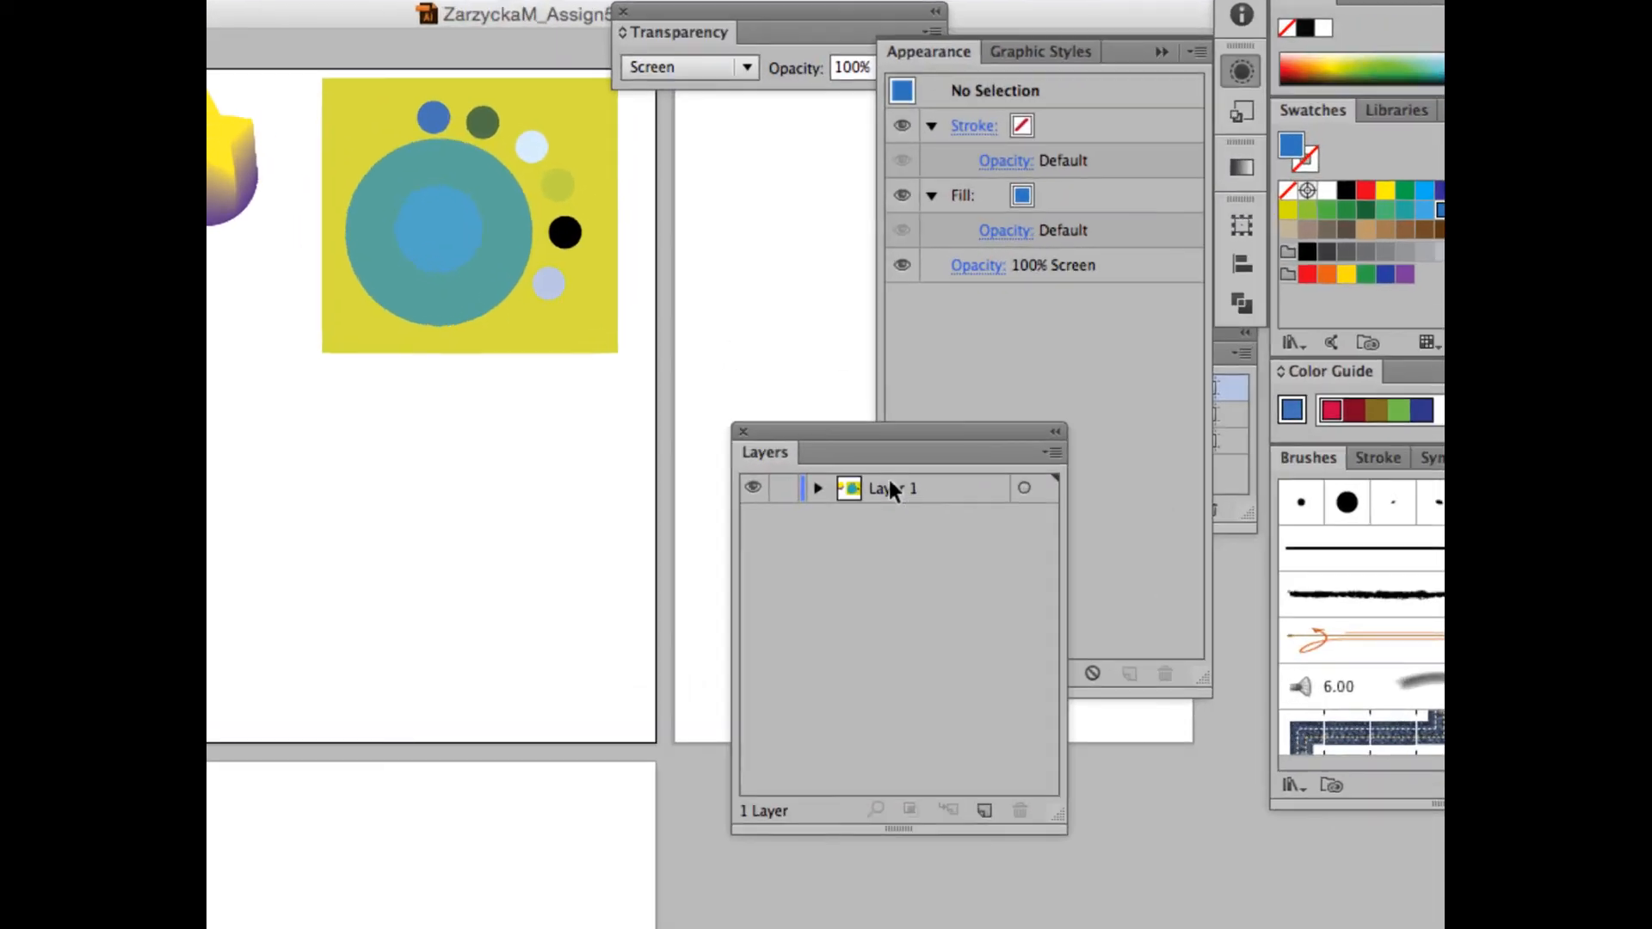
Step: Rename Layer 1 to "blends" and lock it
{"action": "double_click", "coordinate": [890, 487]}
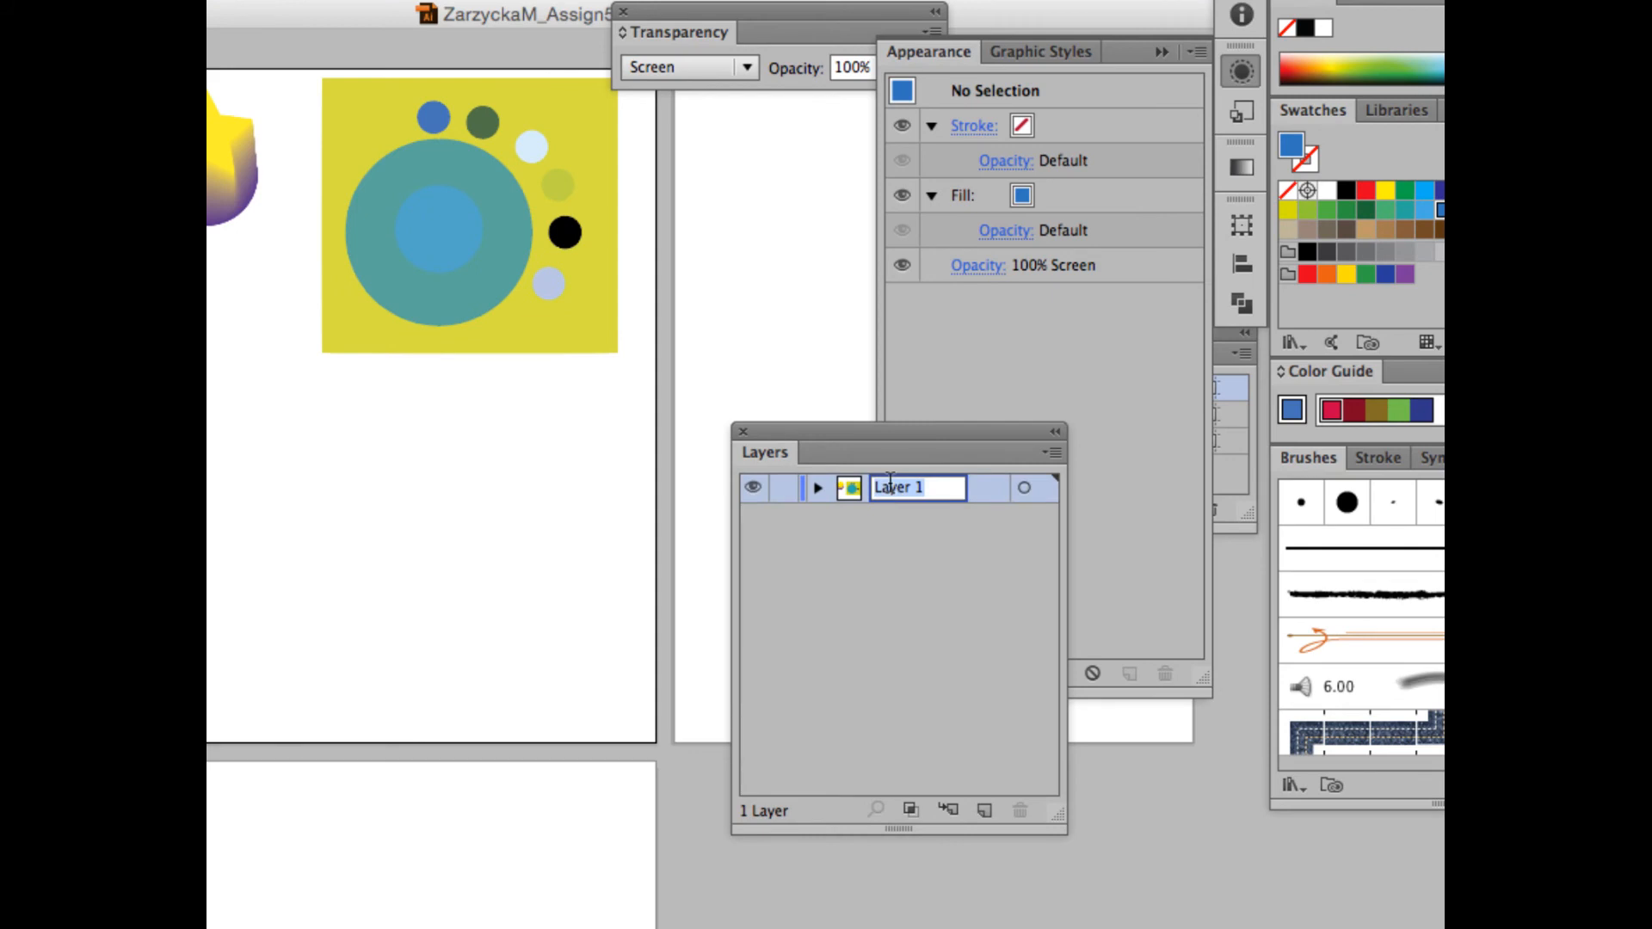
{"action": "type", "text": "blends"}
{"action": "key", "text": "Return"}
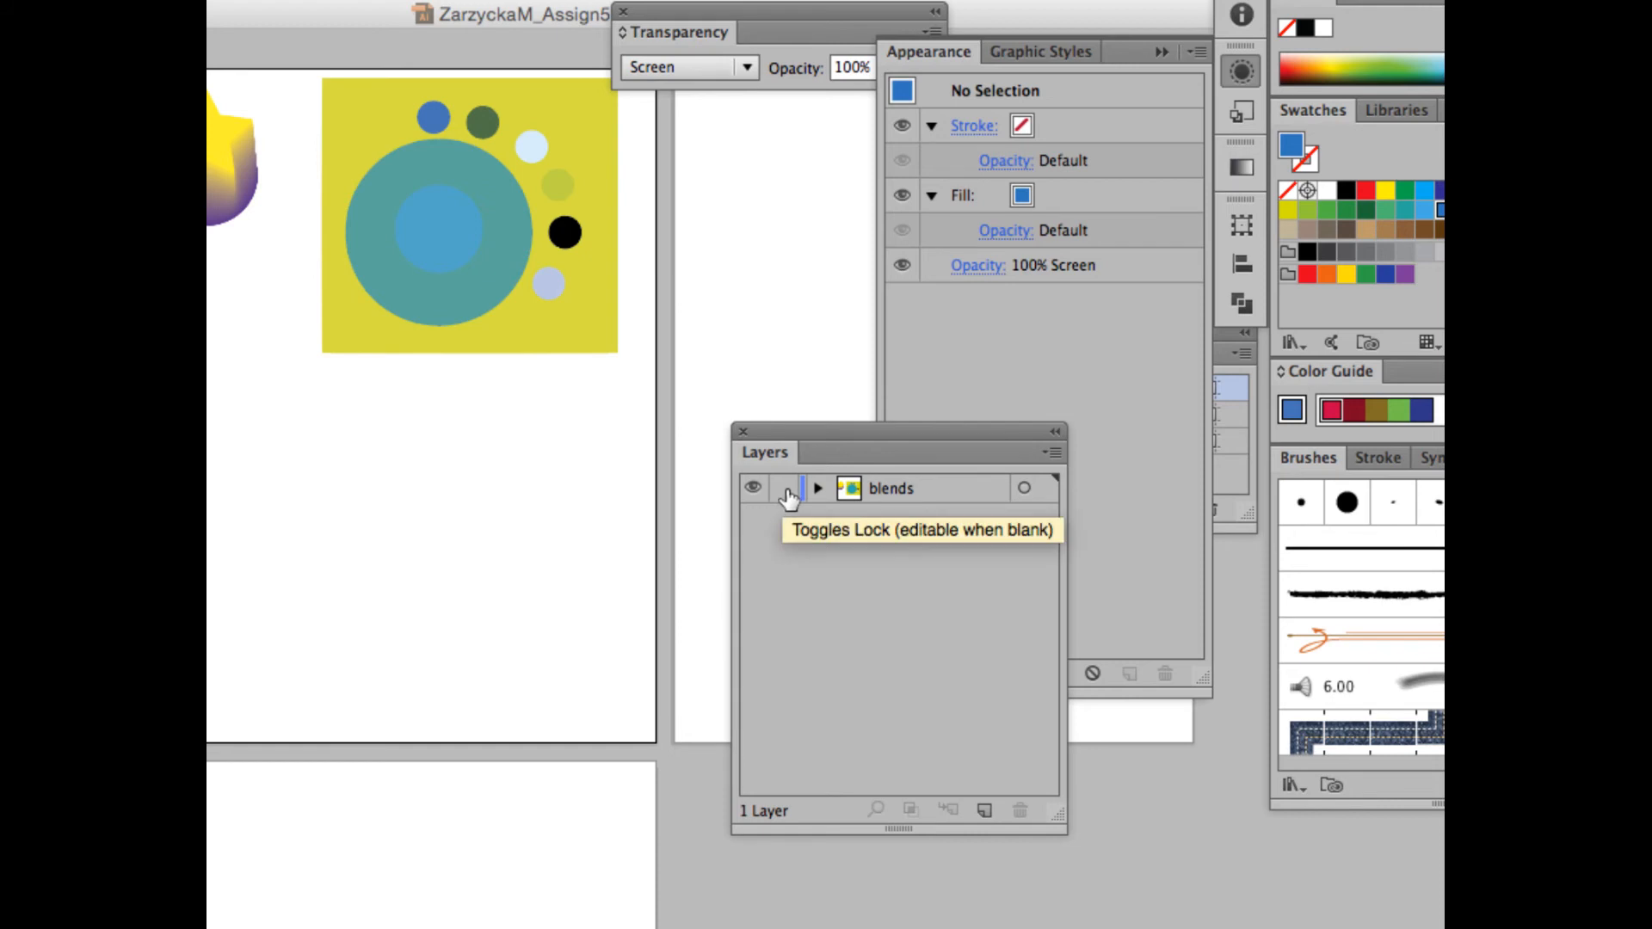
{"action": "left_click", "coordinate": [784, 488]}
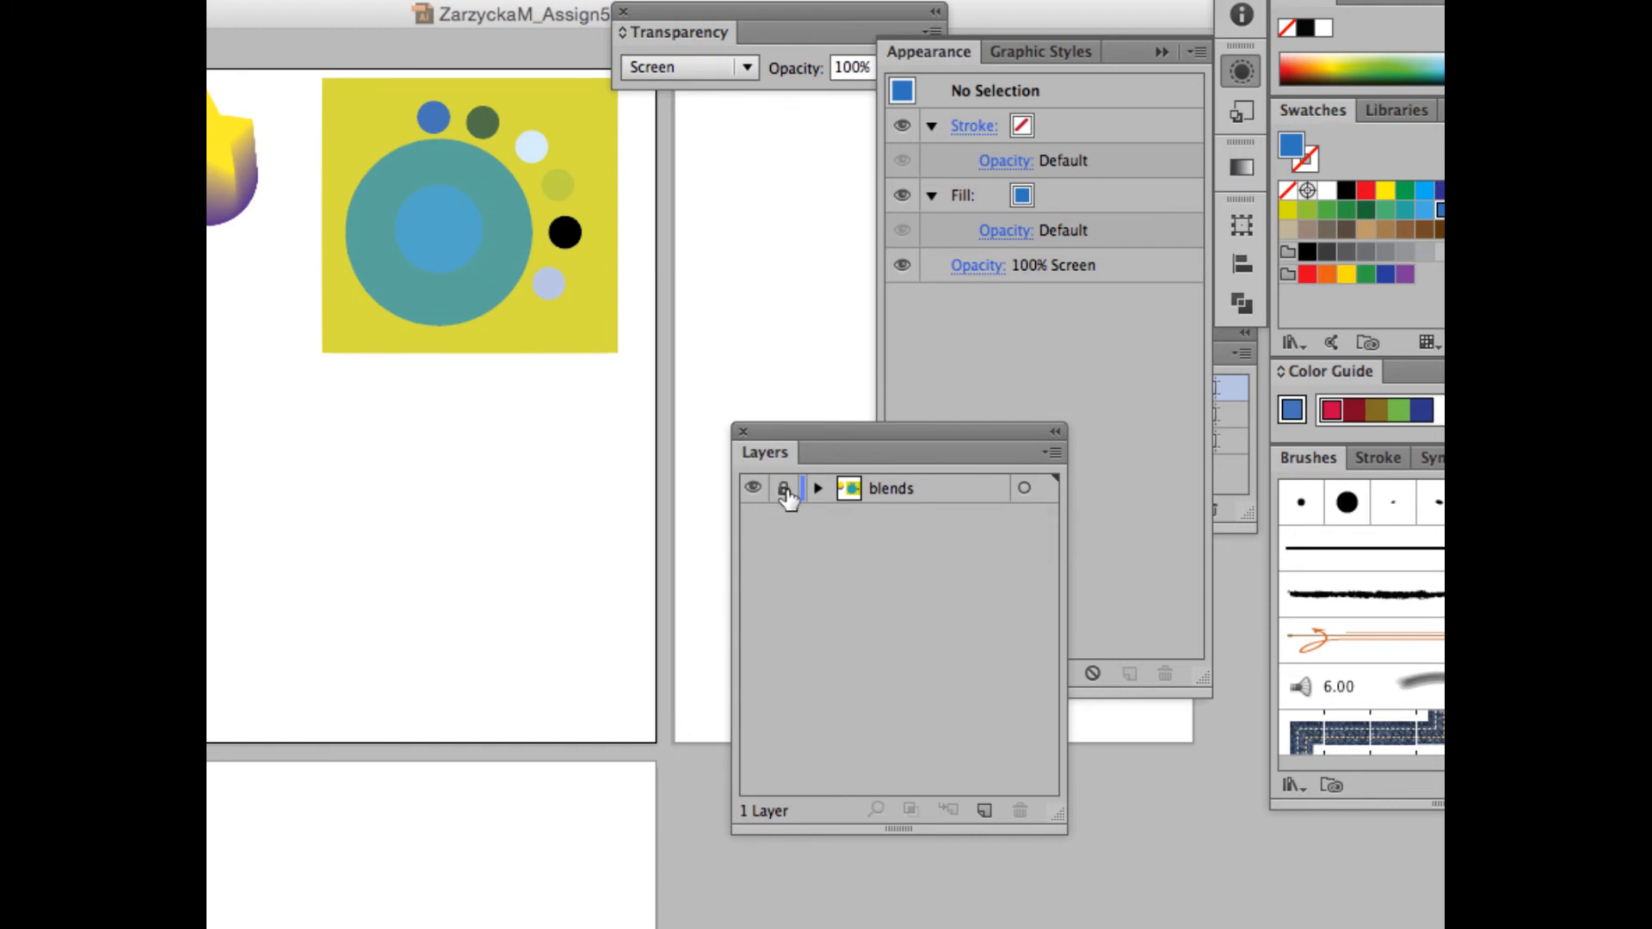
Step: Add a new layer above the blends layer and name it "clipping mask"
{"action": "left_click", "coordinate": [985, 810]}
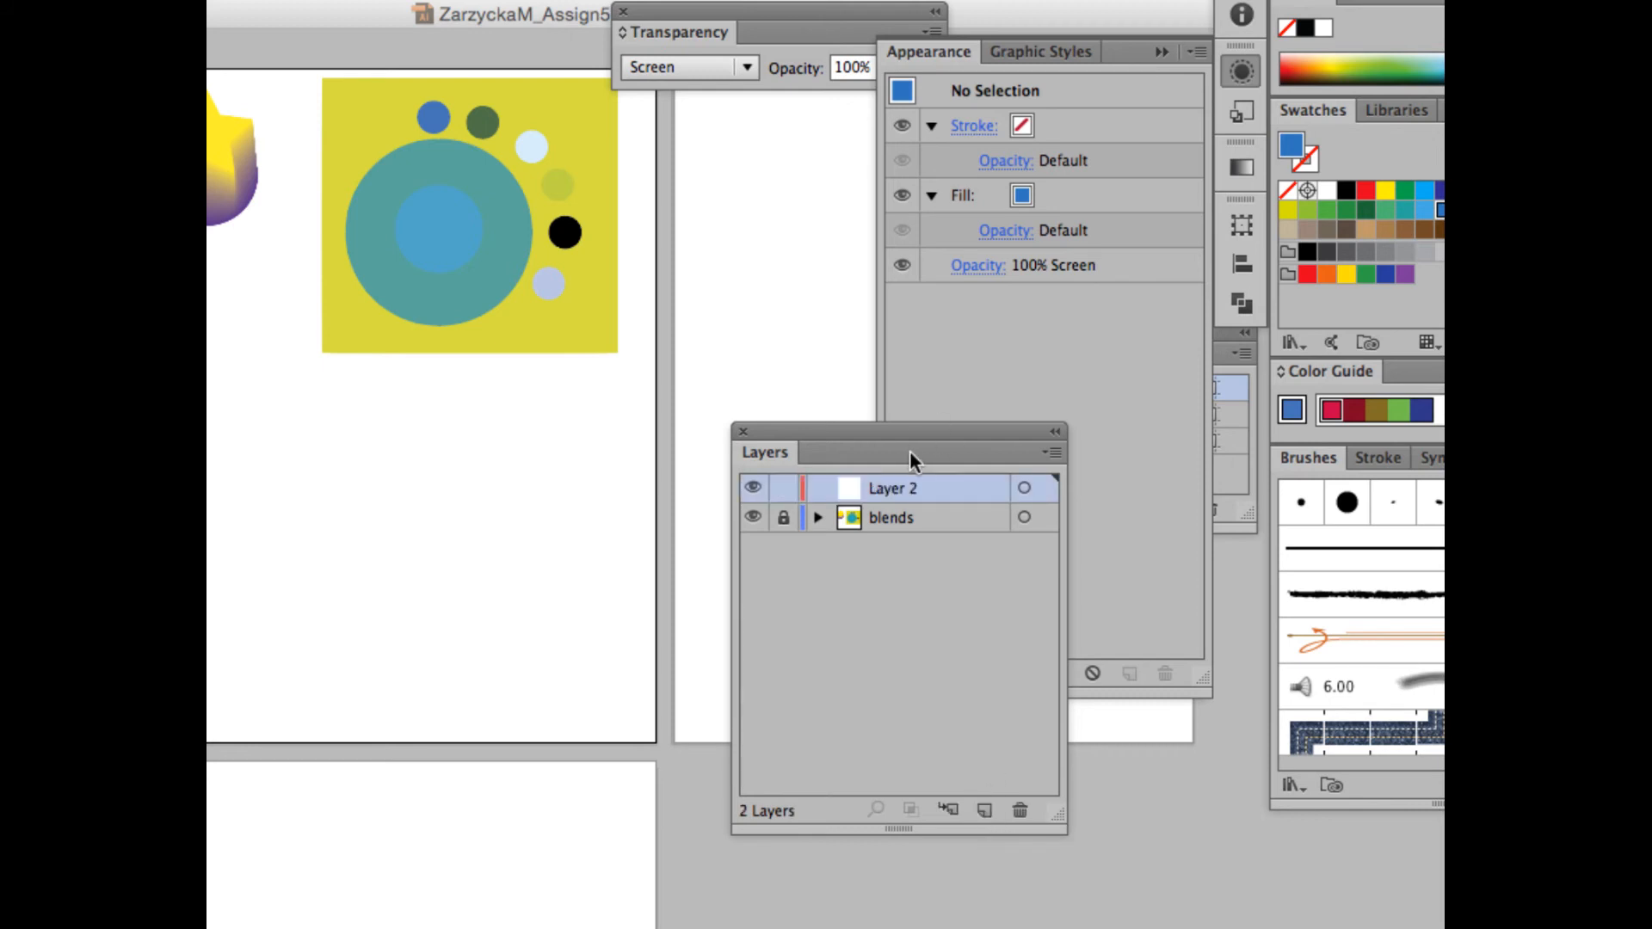
{"action": "double_click", "coordinate": [896, 488]}
{"action": "type", "text": "clippi"}
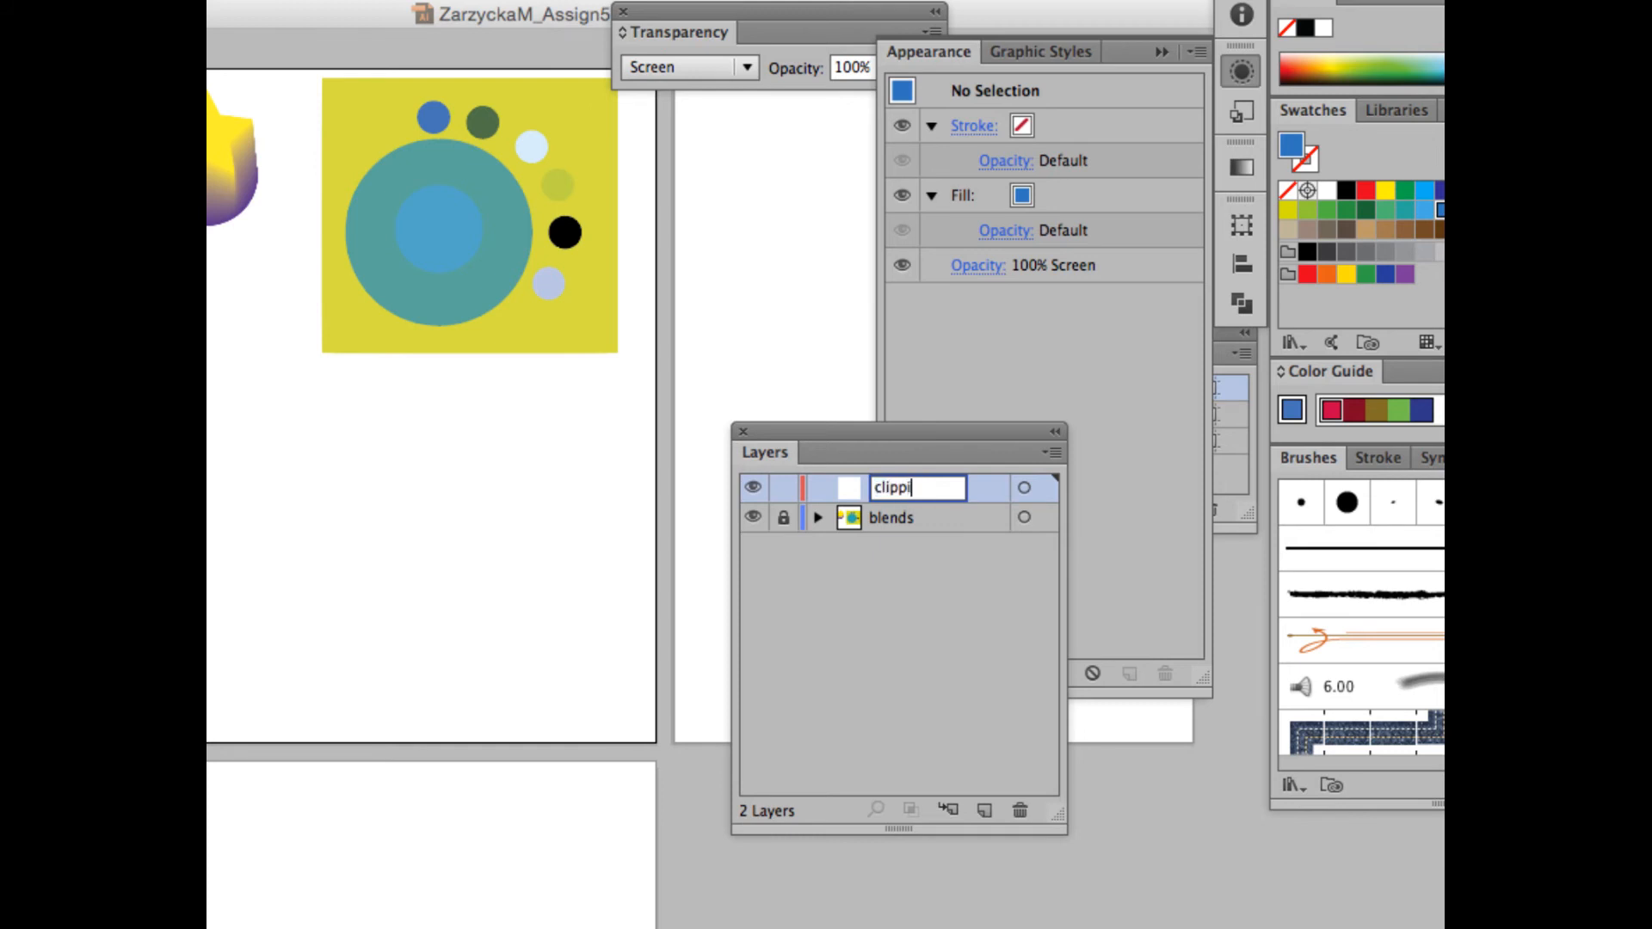
{"action": "type", "text": "ng mask"}
{"action": "left_click", "coordinate": [929, 550]}
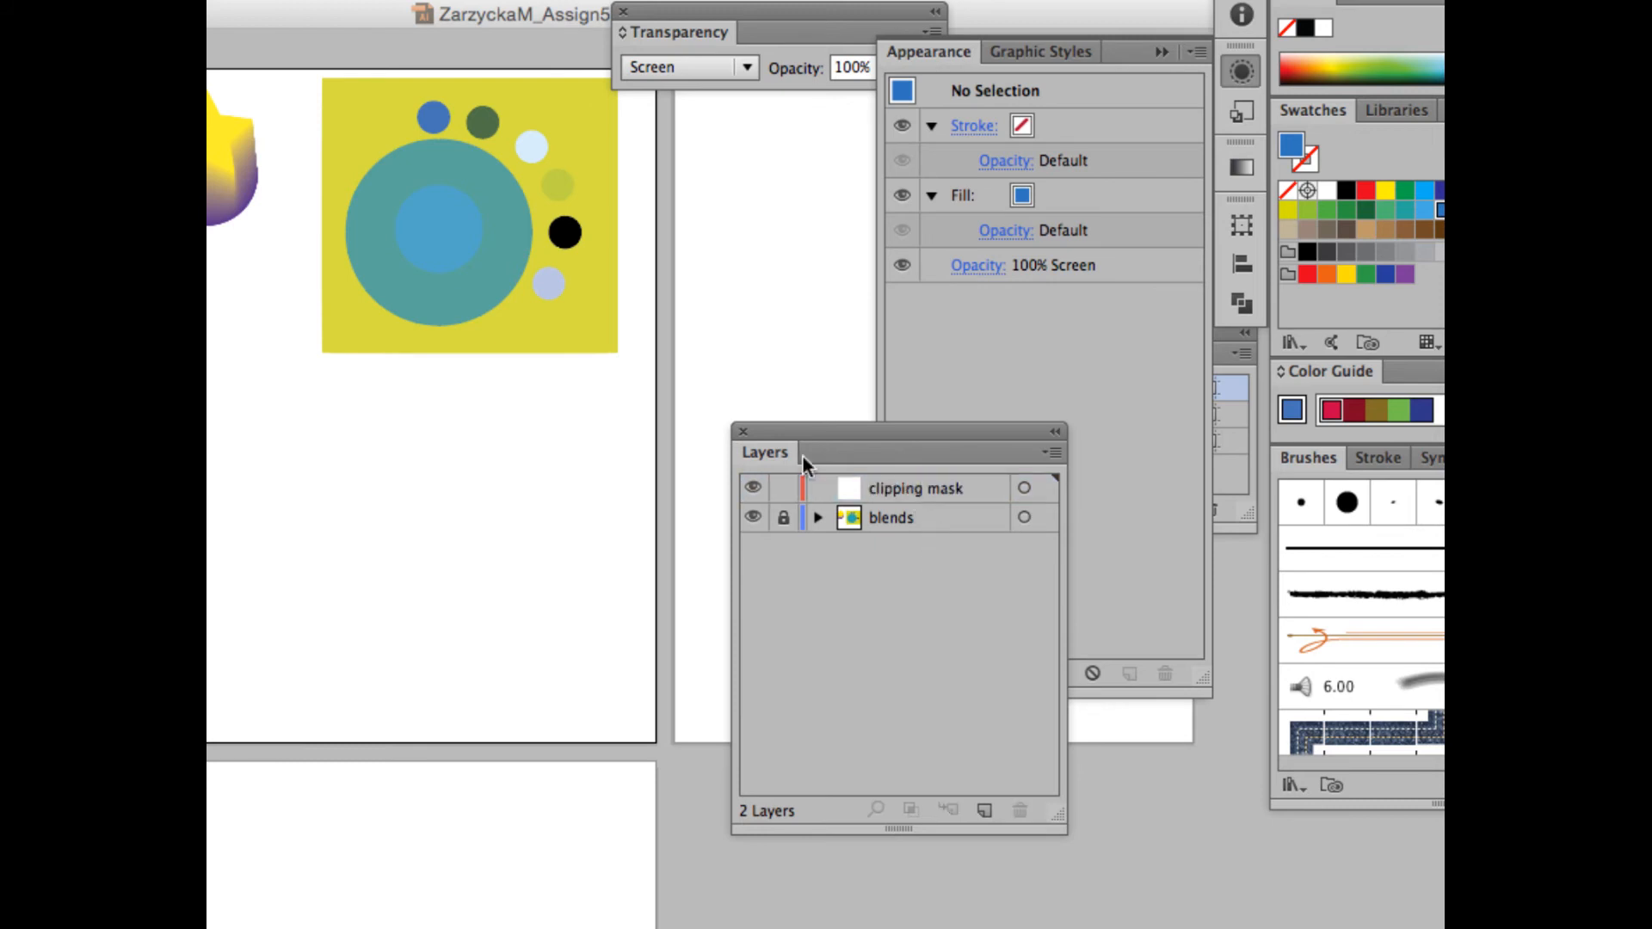
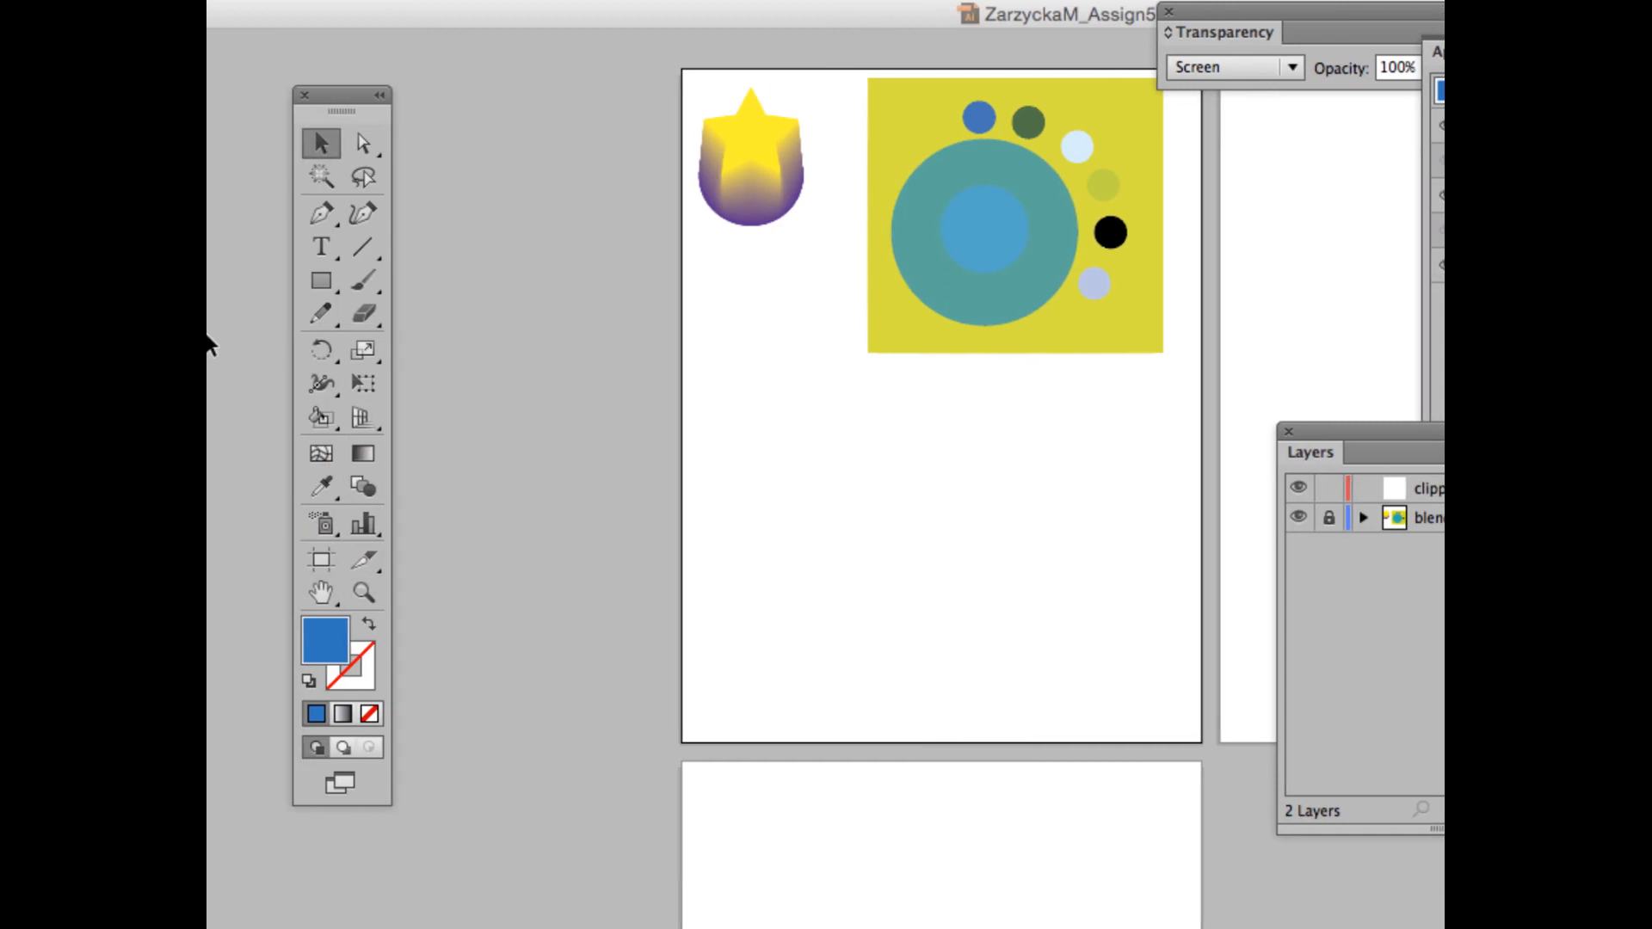
Step: Draw a blue rectangle about 5.9 in wide on the clipping mask layer and position it below the yellow square
{"action": "left_click", "coordinate": [226, 280]}
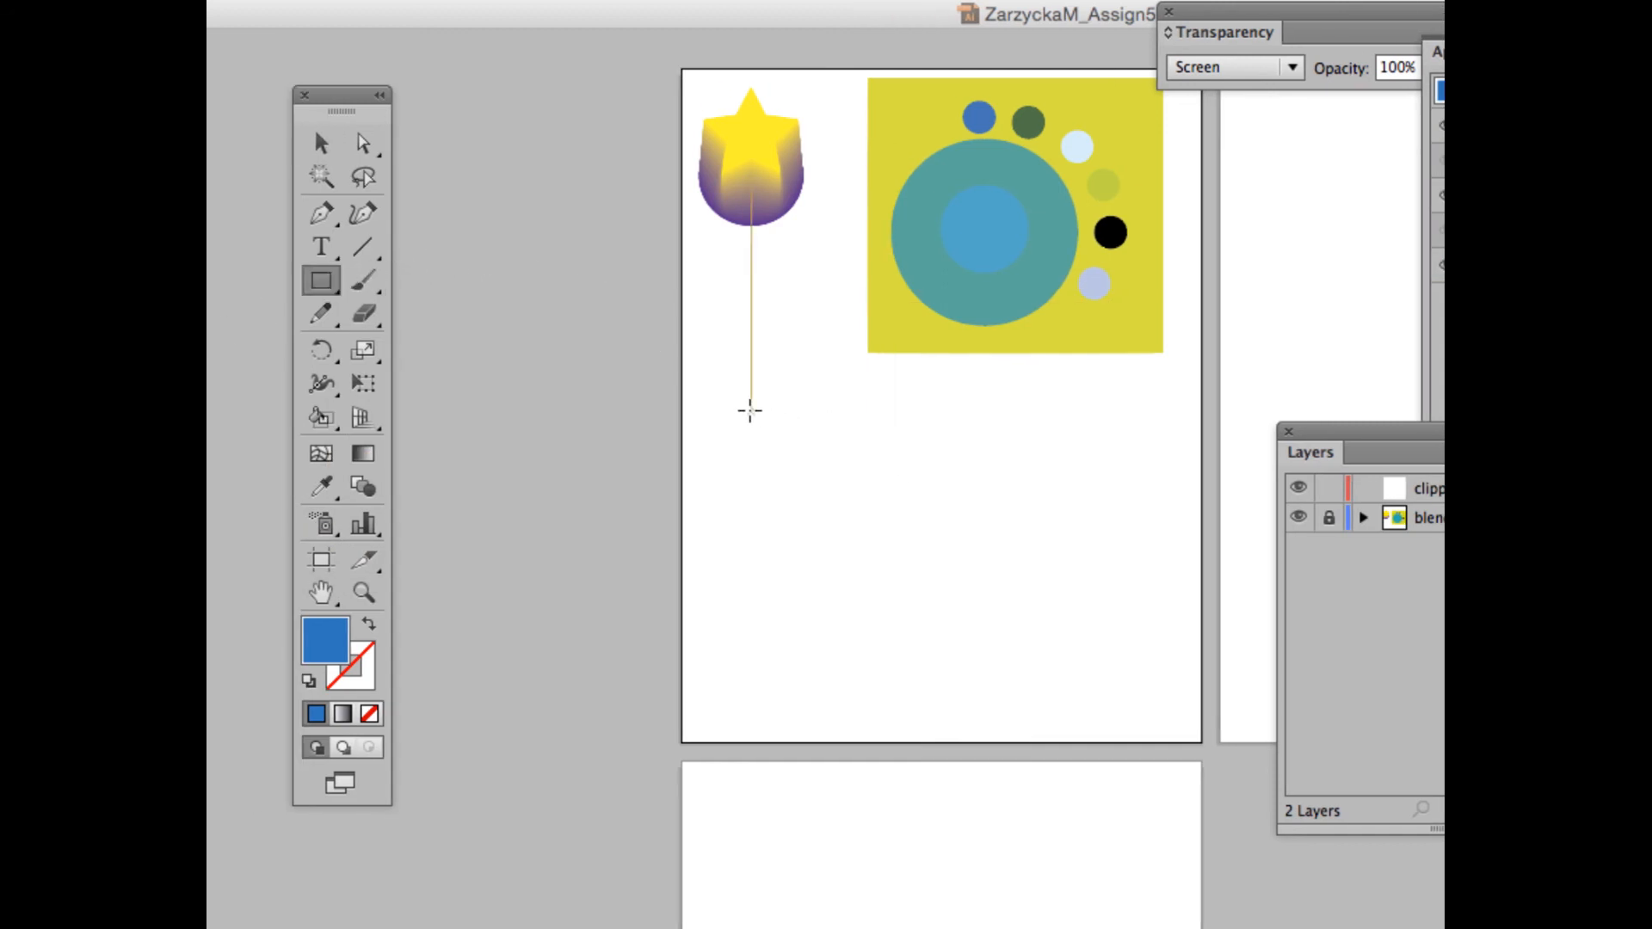
{"action": "left_click_drag", "start_coordinate": [725, 406], "coordinate": [1086, 551]}
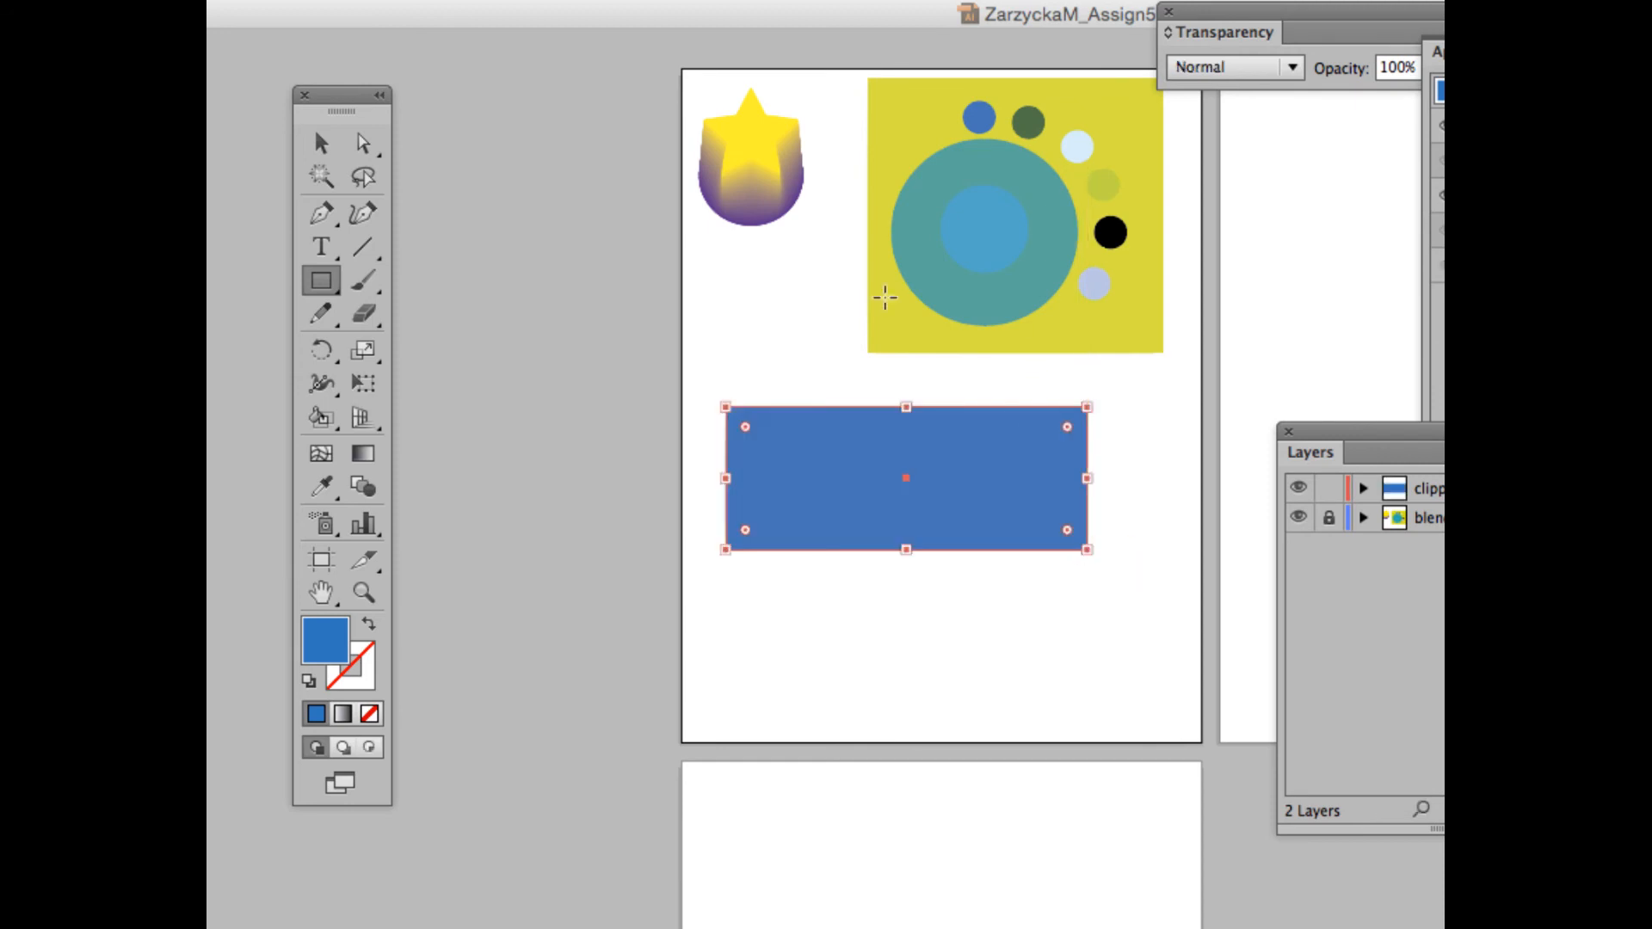
{"action": "left_click", "coordinate": [320, 142]}
{"action": "left_click_drag", "start_coordinate": [939, 486], "coordinate": [991, 477]}
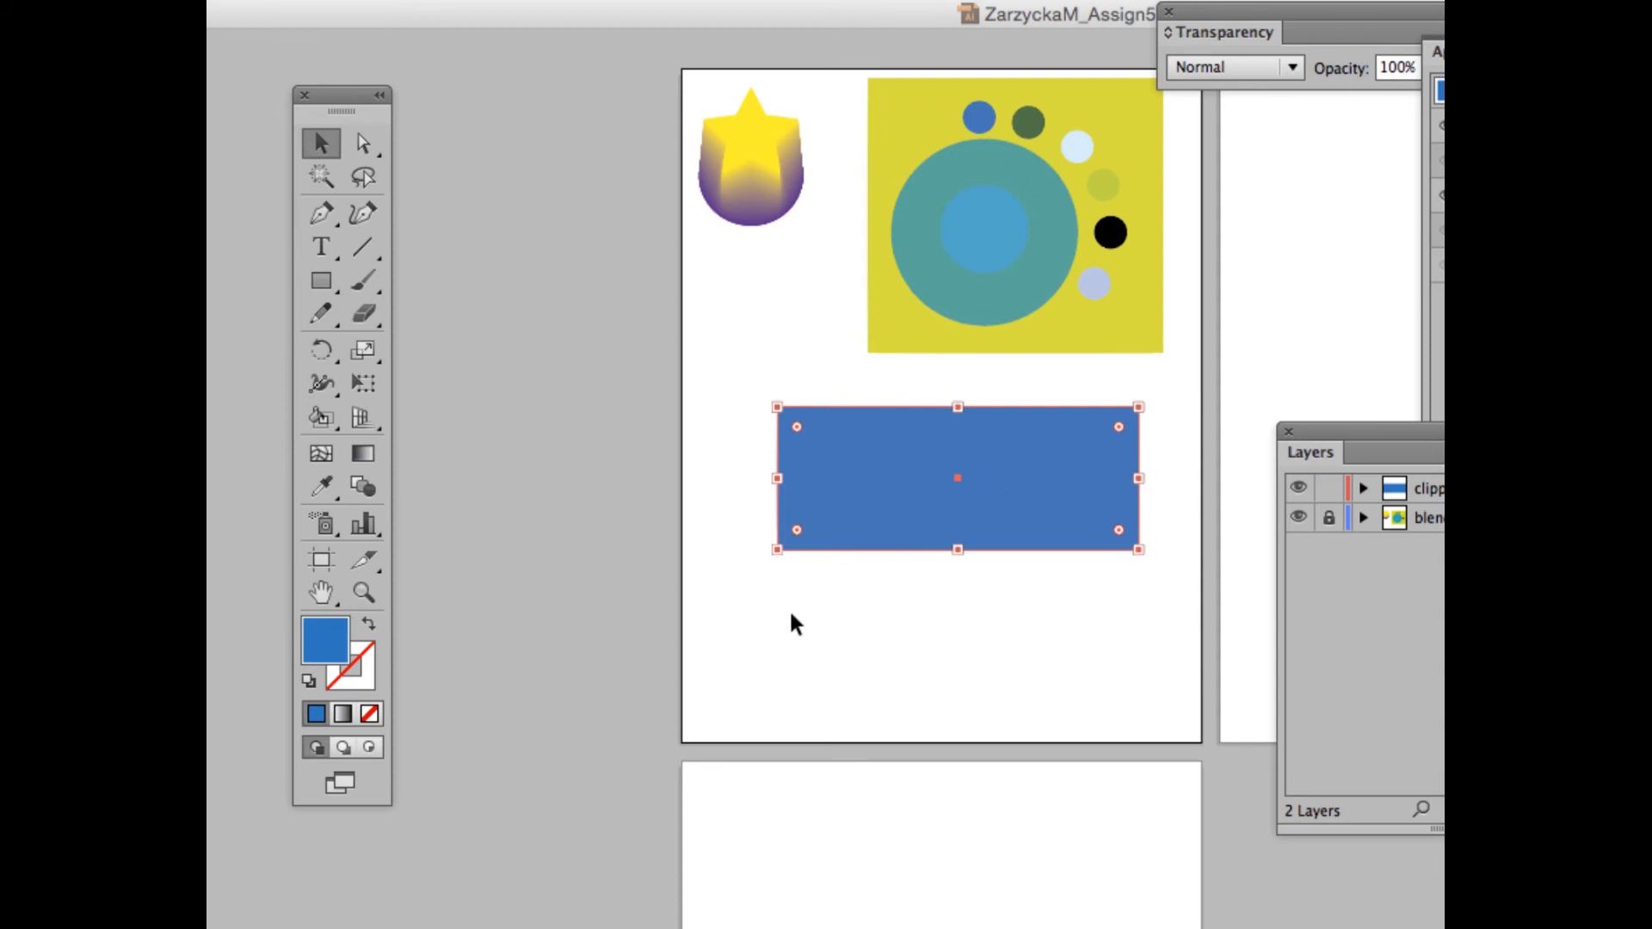
{"action": "left_click_drag", "start_coordinate": [972, 452], "coordinate": [974, 430]}
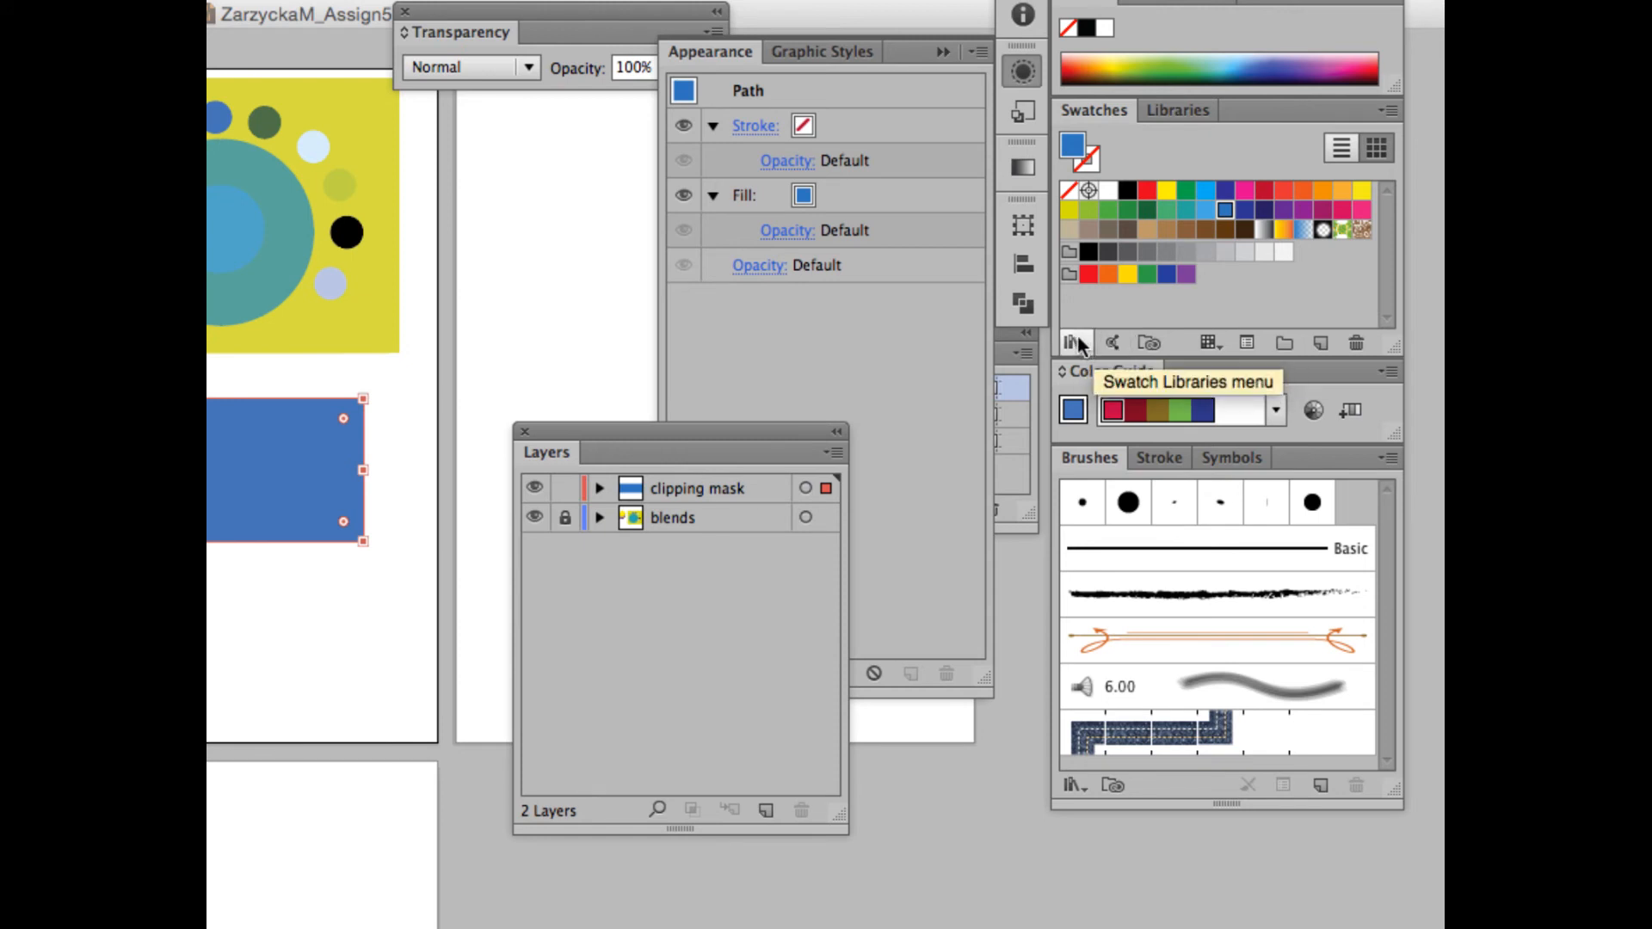
Step: Open the Nature_Animal Skins pattern swatch library and place it beside the blue rectangle
{"action": "left_click", "coordinate": [1080, 344]}
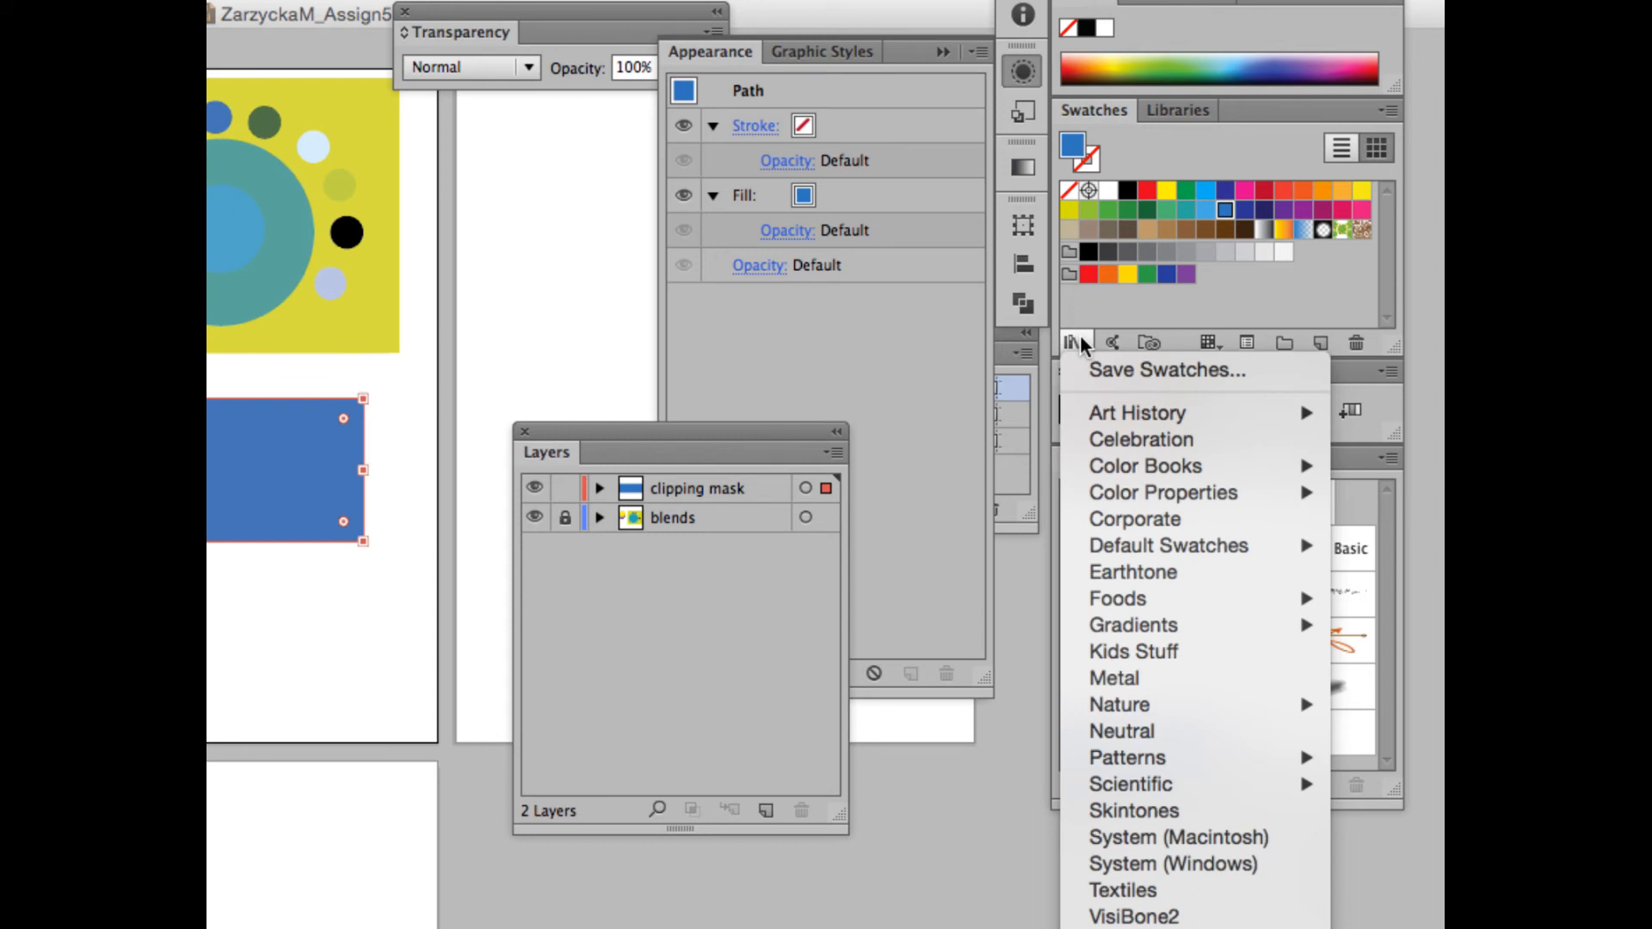
{"action": "mouse_move", "coordinate": [1184, 757]}
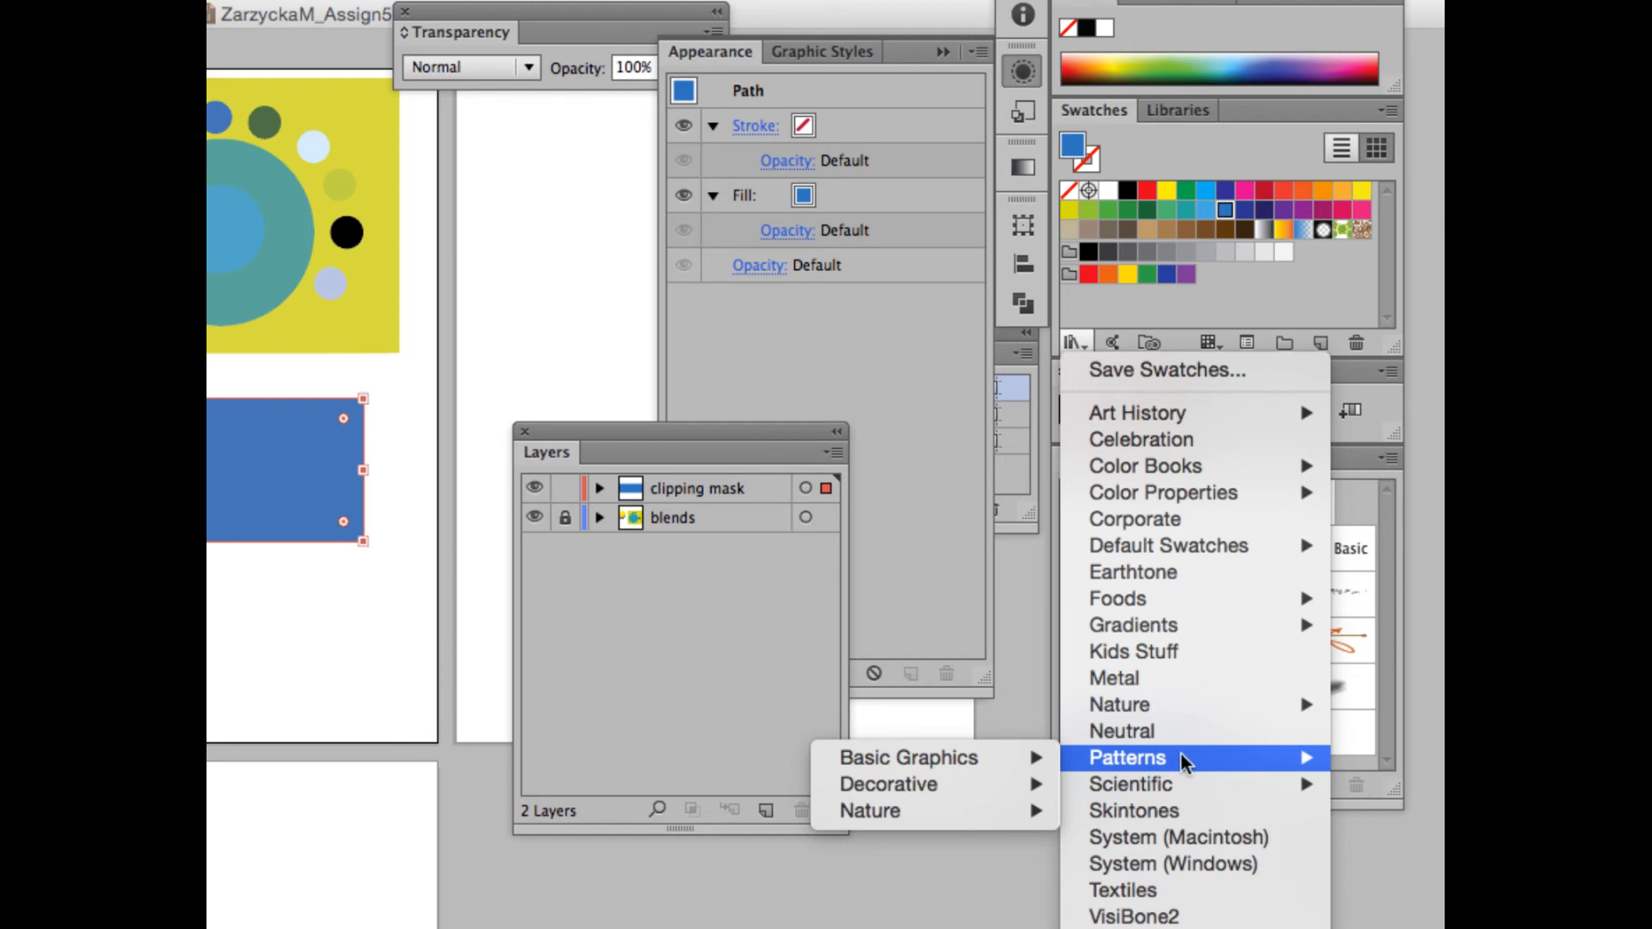
{"action": "mouse_move", "coordinate": [1018, 819]}
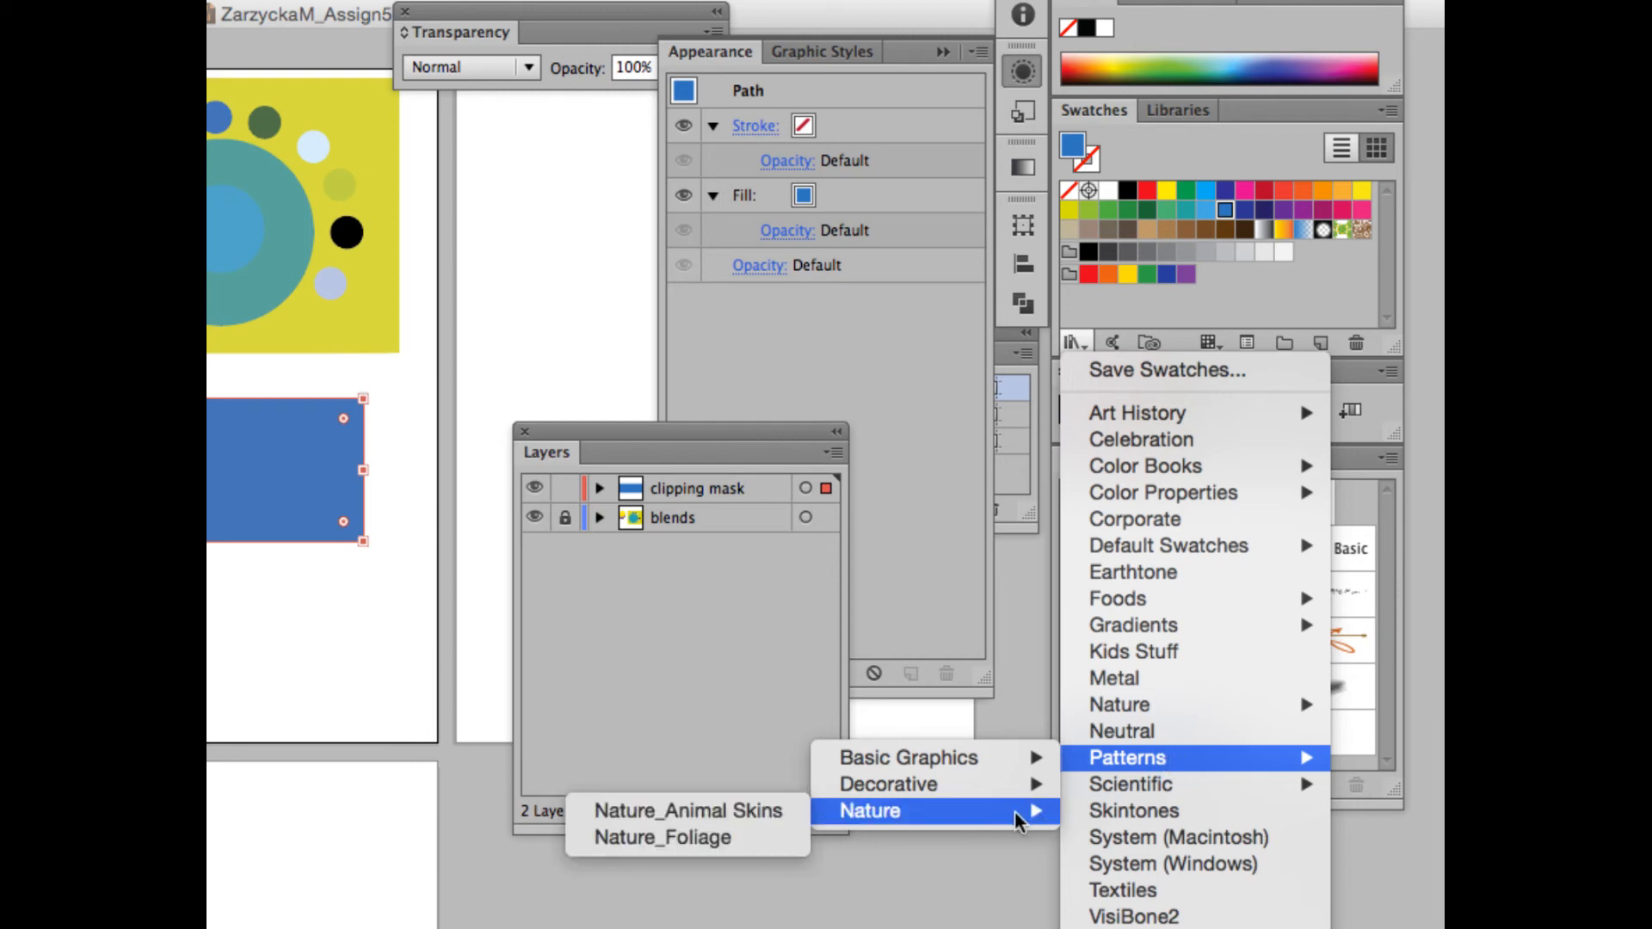
{"action": "left_click", "coordinate": [728, 810]}
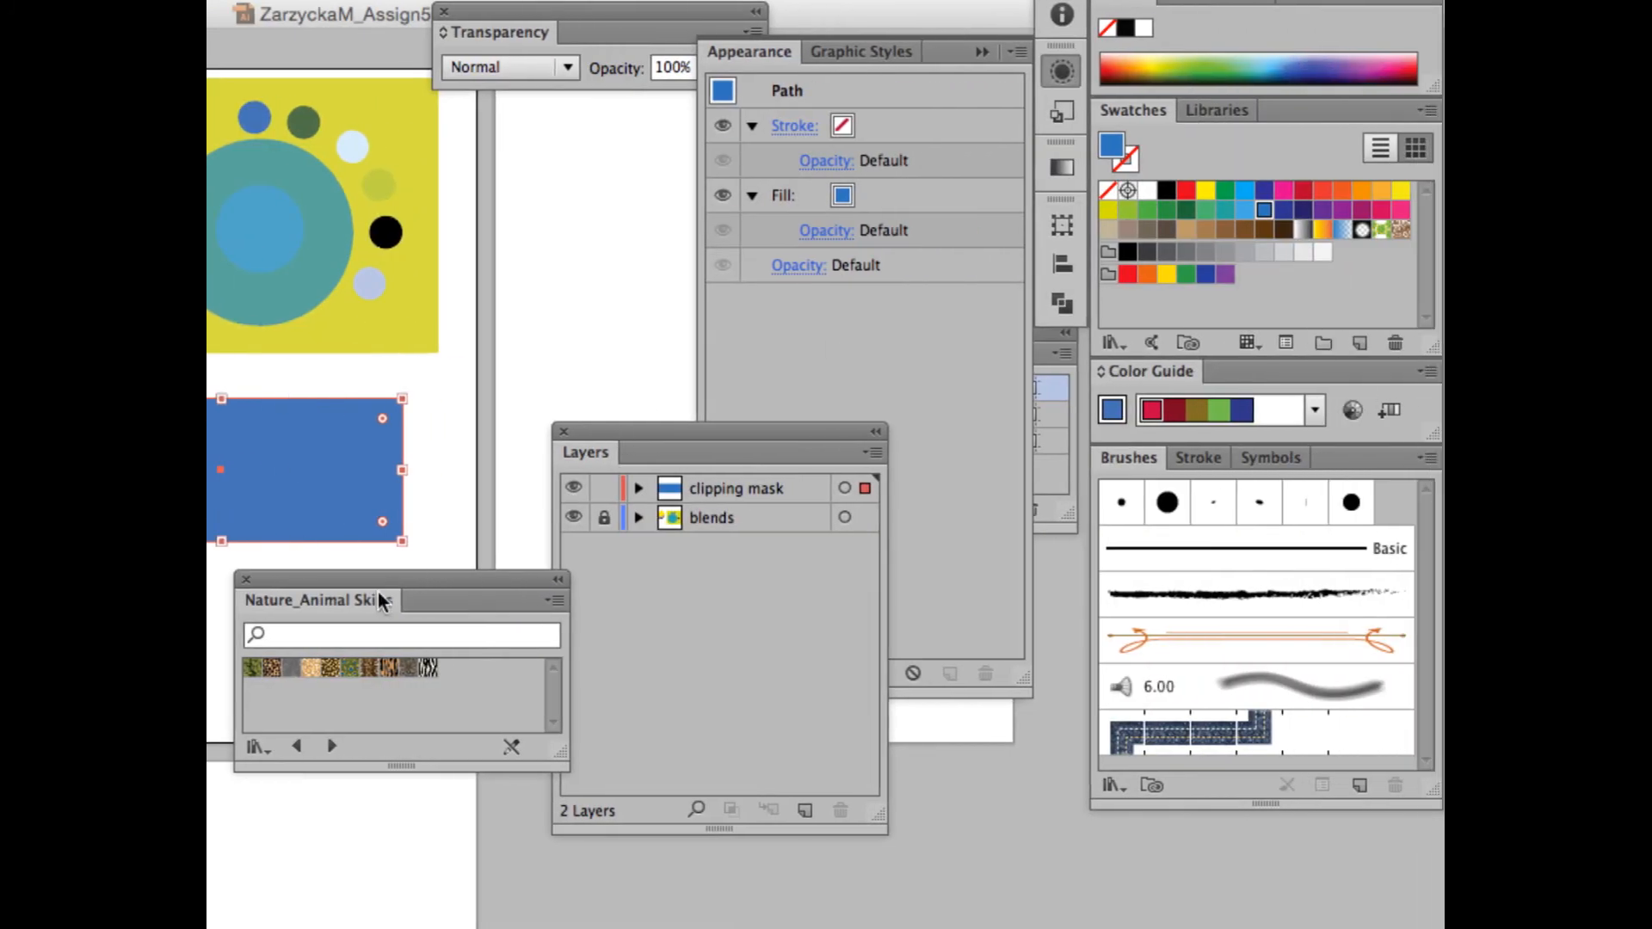
{"action": "left_click_drag", "start_coordinate": [379, 592], "coordinate": [706, 339]}
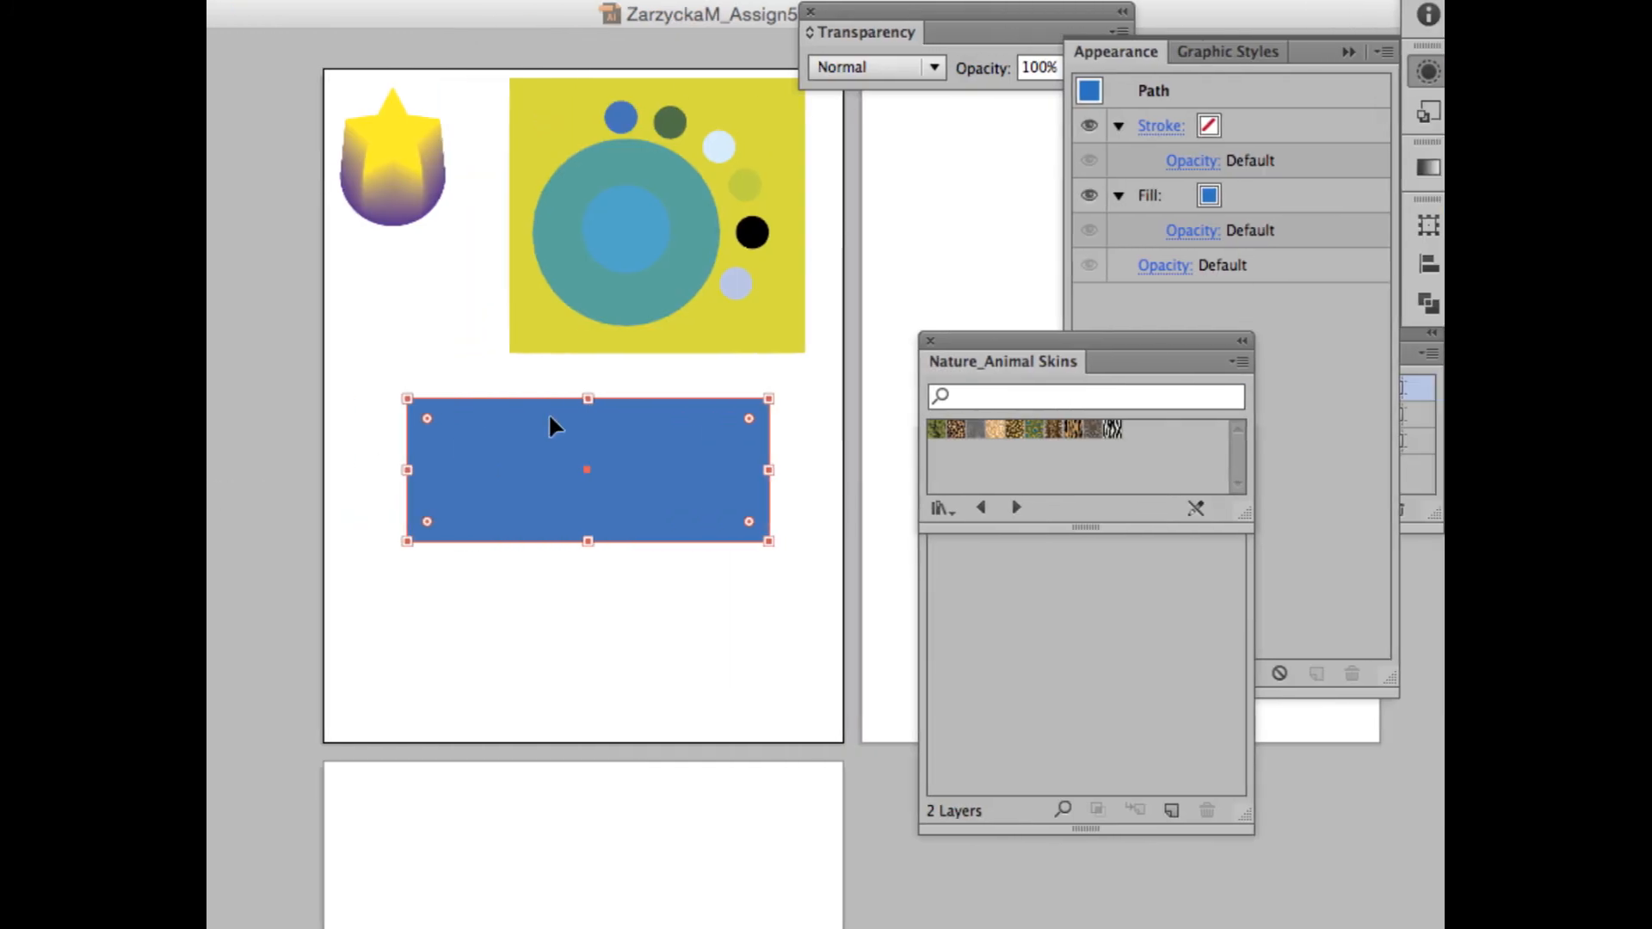
Step: Try several animal-skin patterns on the rectangle, fill it with the tan pattern with black spots, and close the swatch library
{"action": "left_click", "coordinate": [1002, 428]}
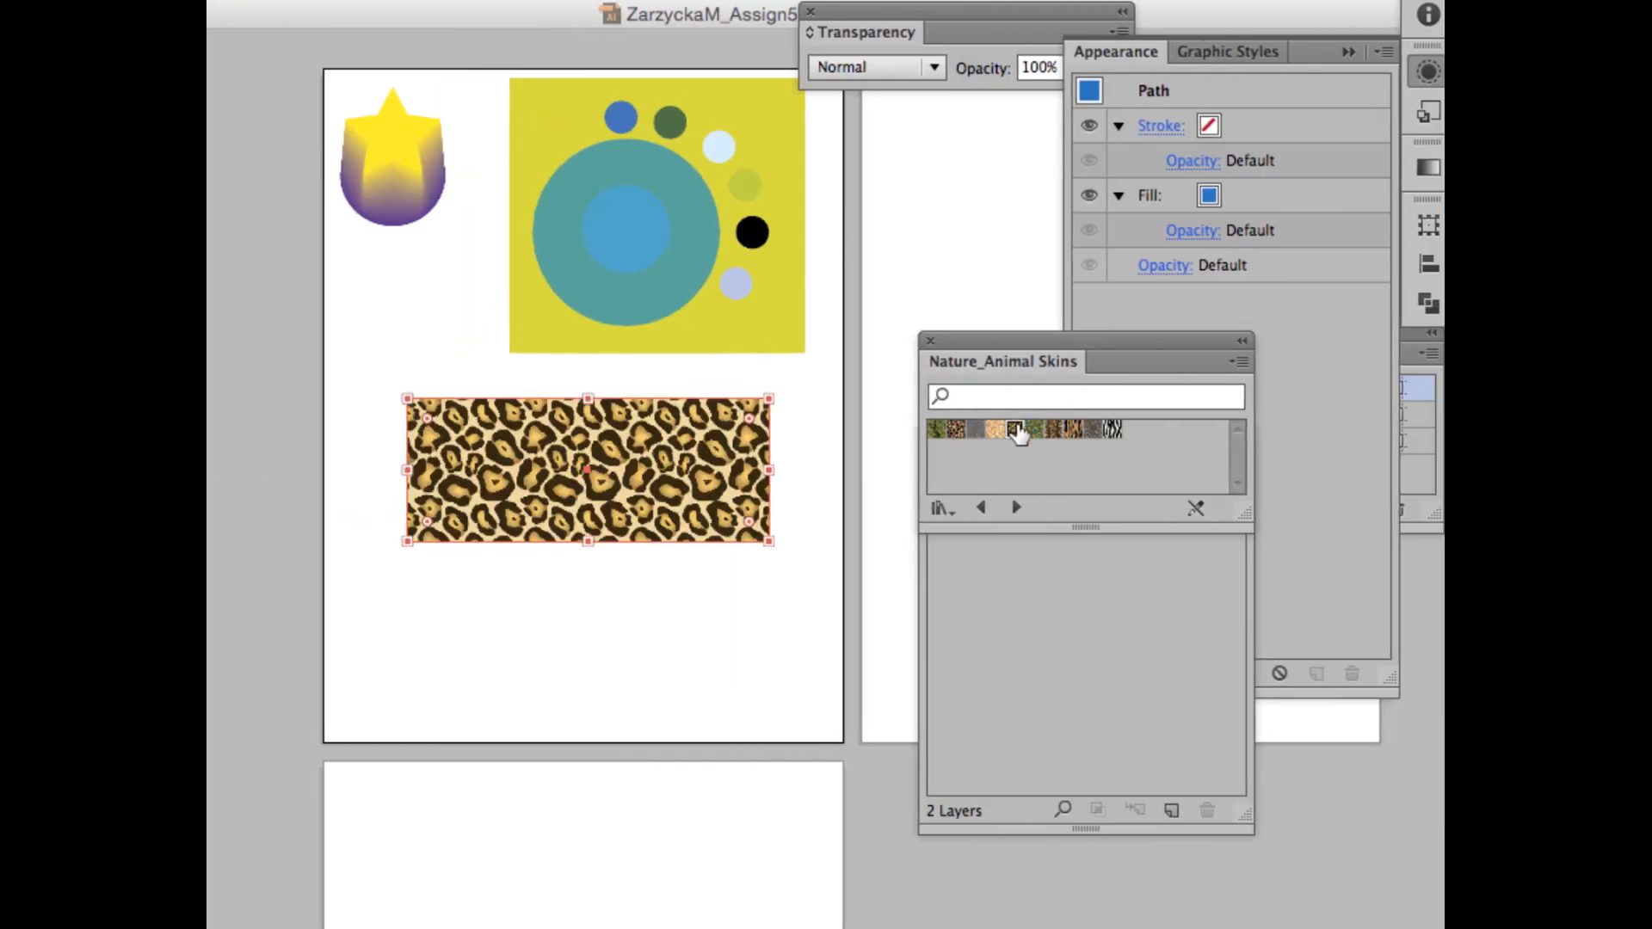
{"action": "left_click", "coordinate": [1036, 429]}
{"action": "left_click", "coordinate": [1055, 430]}
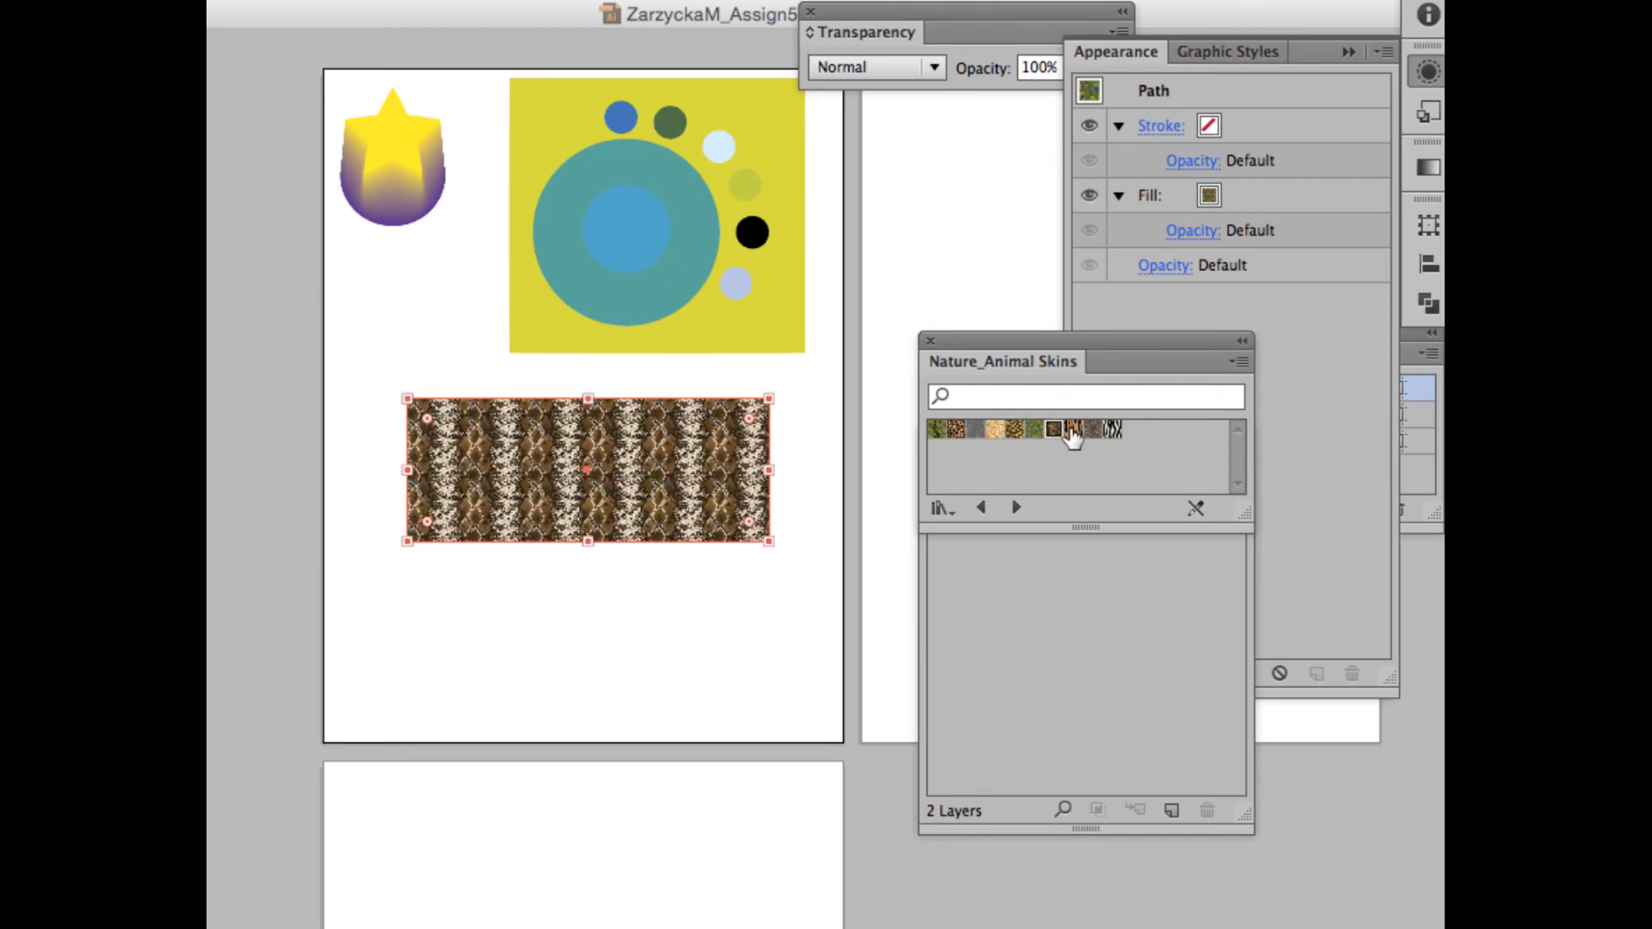
{"action": "left_click", "coordinate": [1074, 429]}
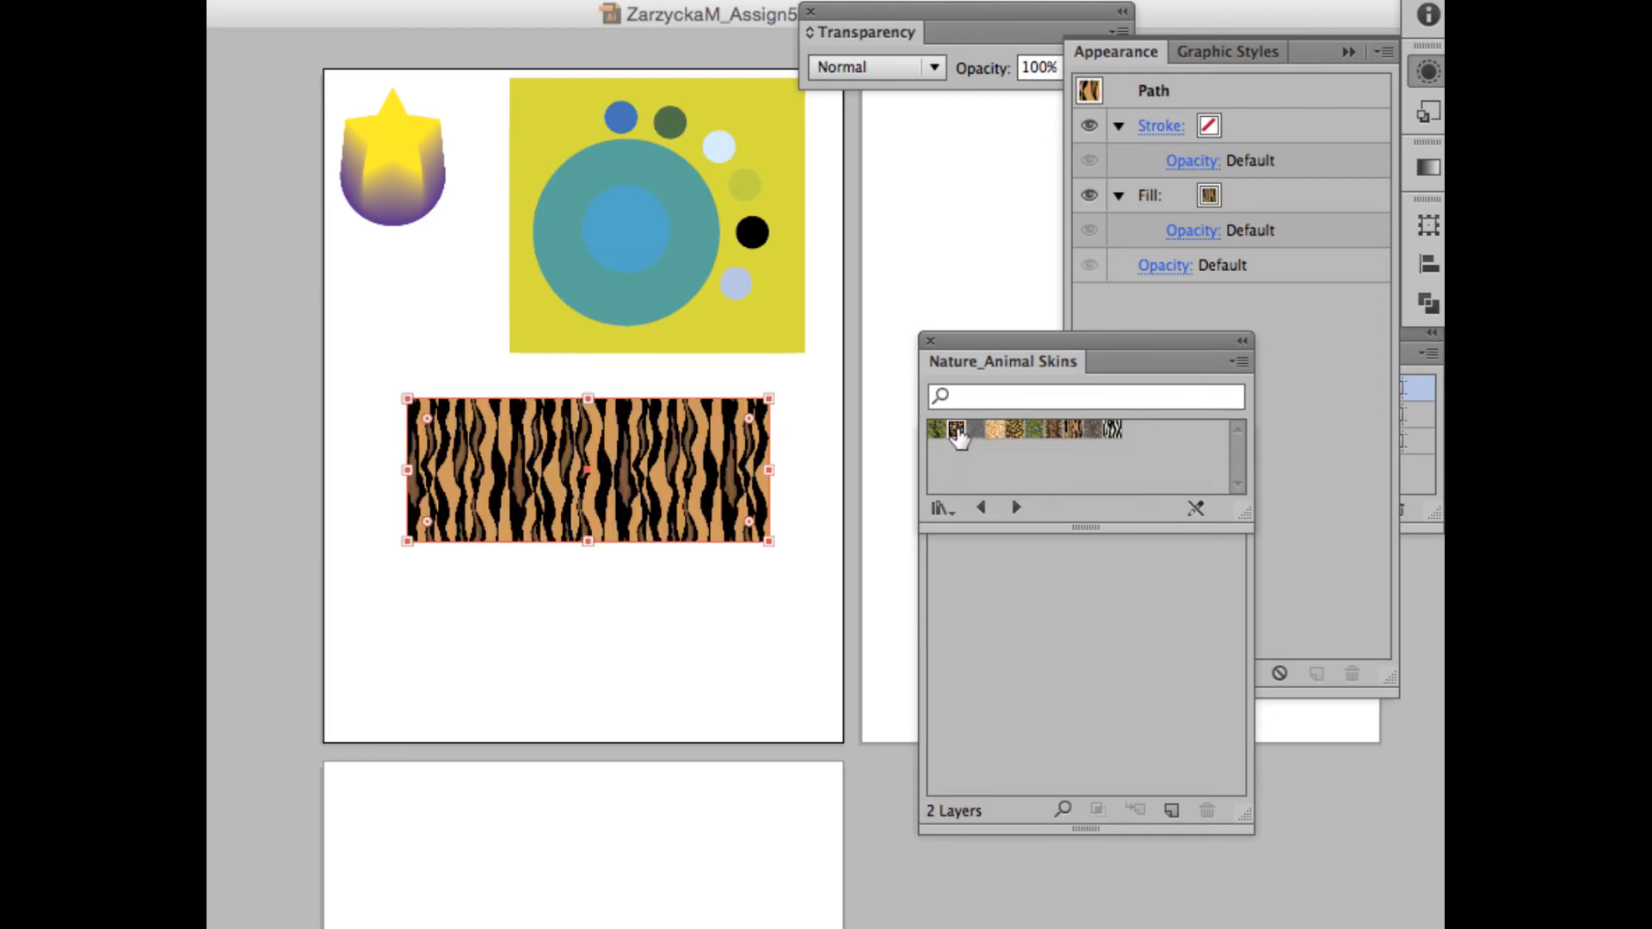
{"action": "left_click", "coordinate": [948, 430]}
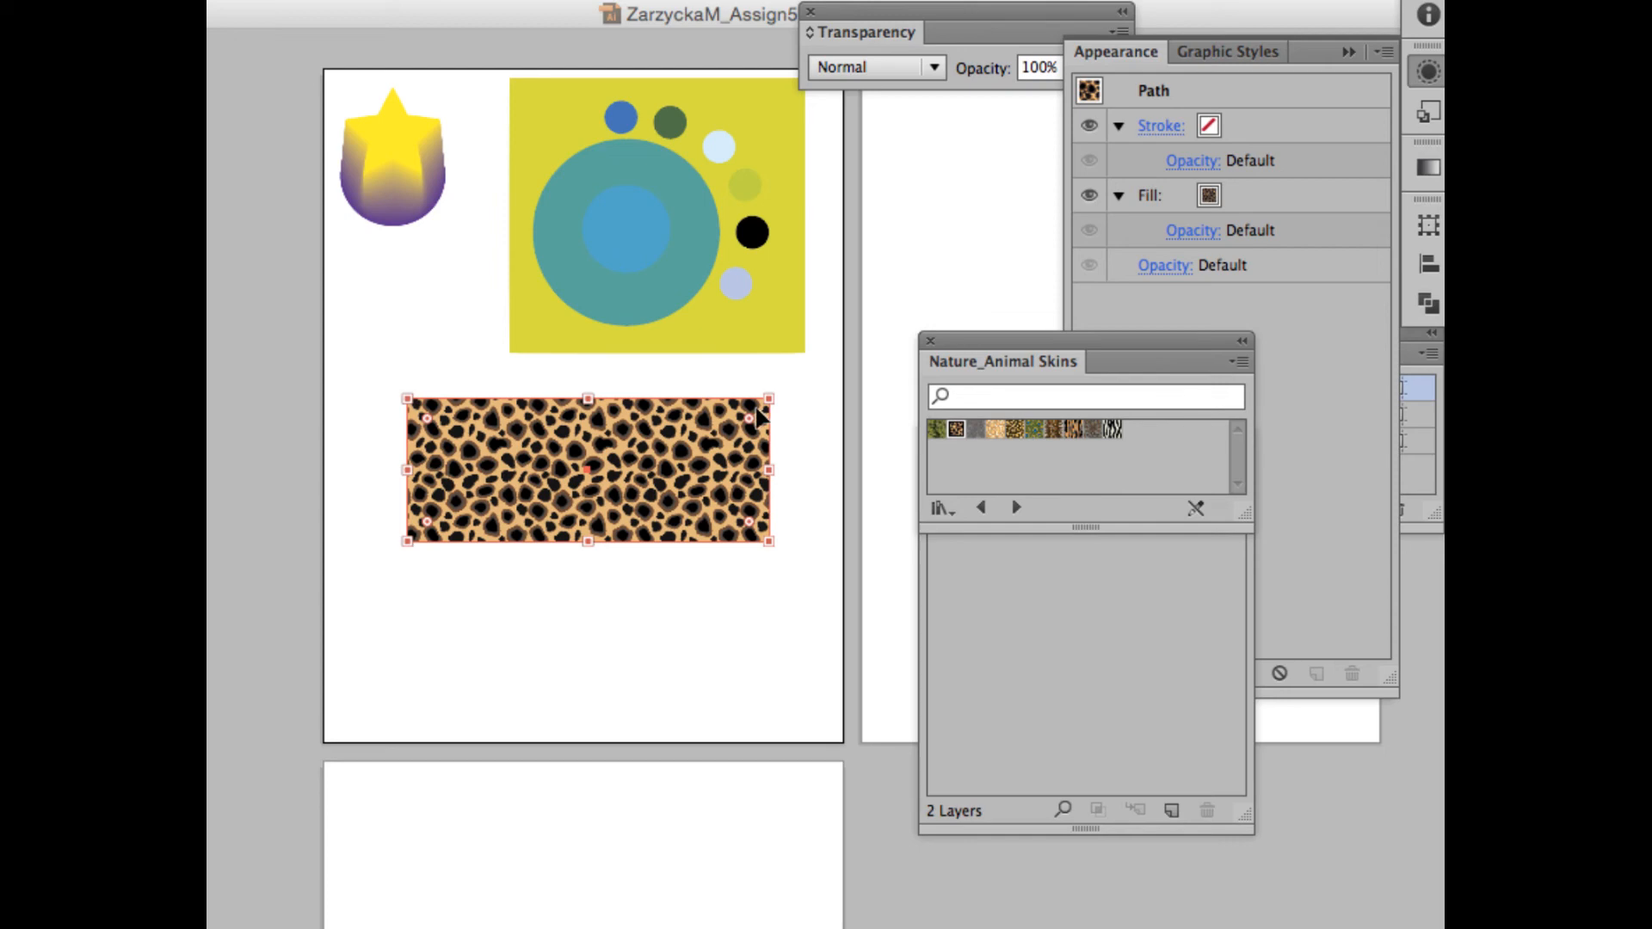
{"action": "left_click", "coordinate": [931, 343]}
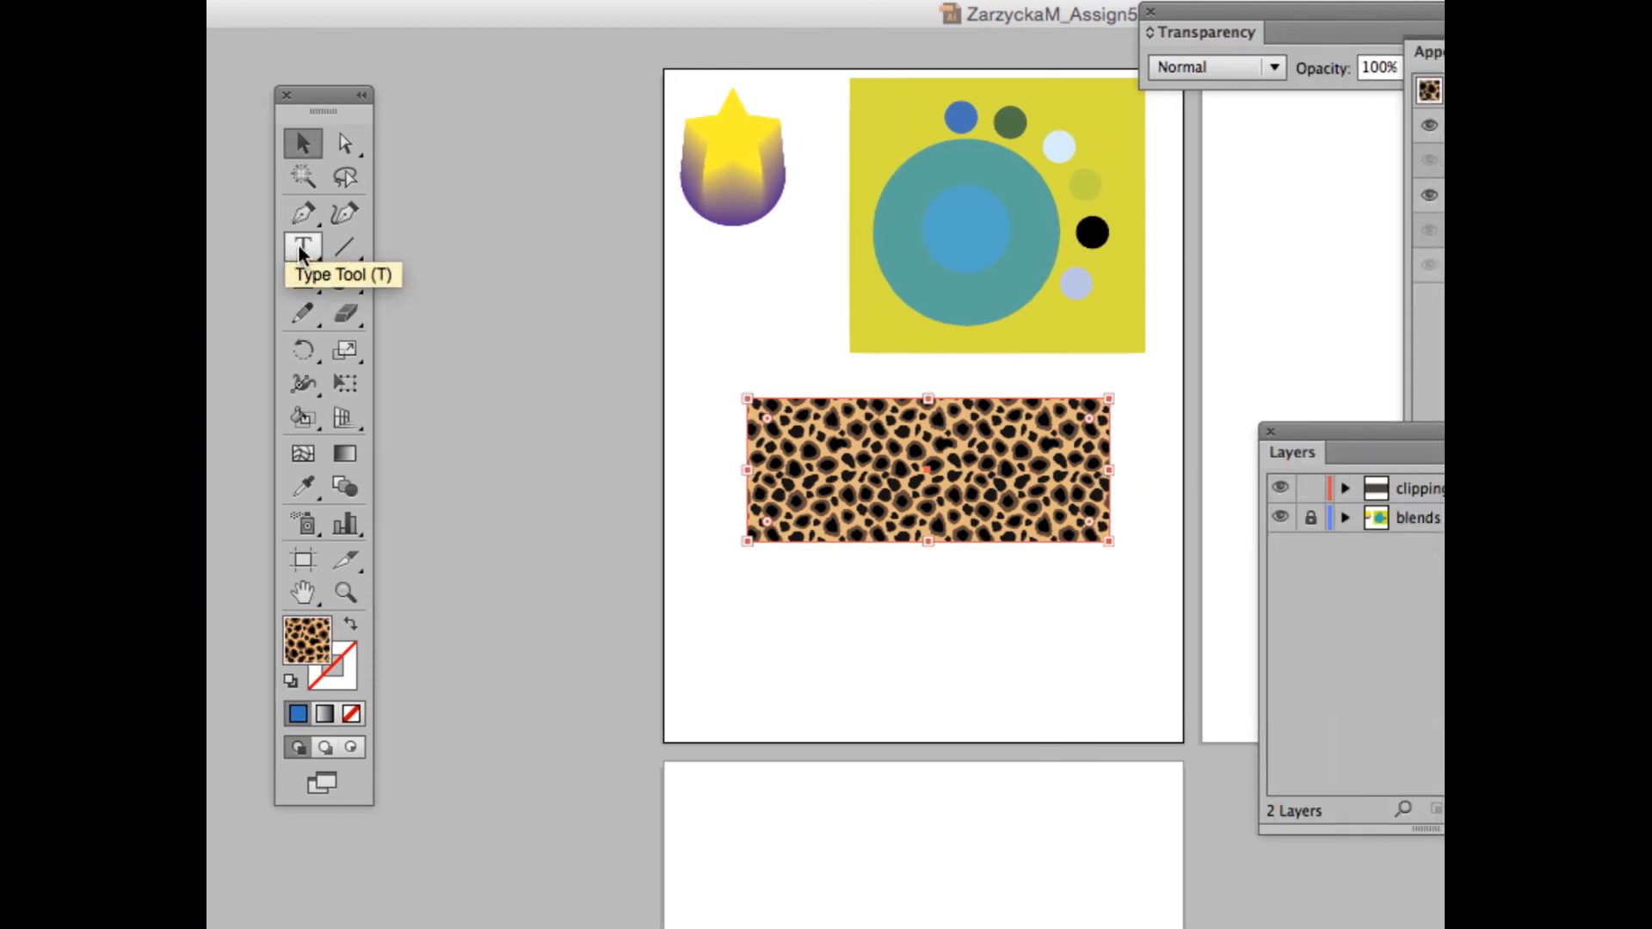
Step: Add the text "ANIMAL" over the patterned rectangle and format it in Rockwell Extra Bold at 48 pt
{"action": "left_click", "coordinate": [299, 248]}
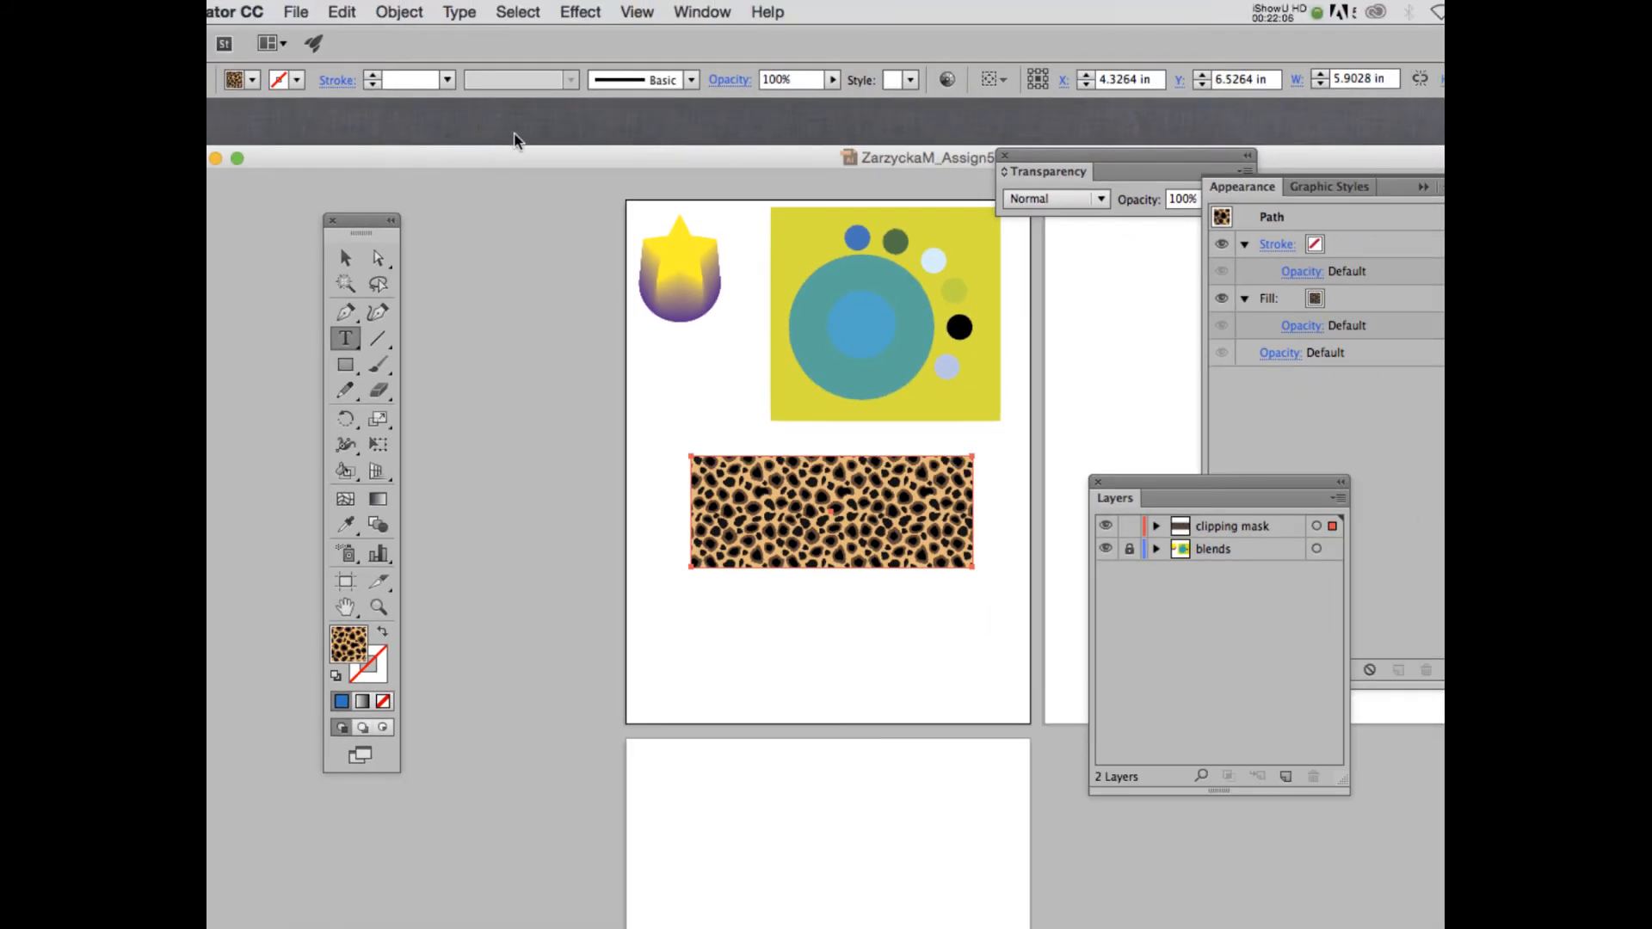
{"action": "left_click", "coordinate": [740, 497]}
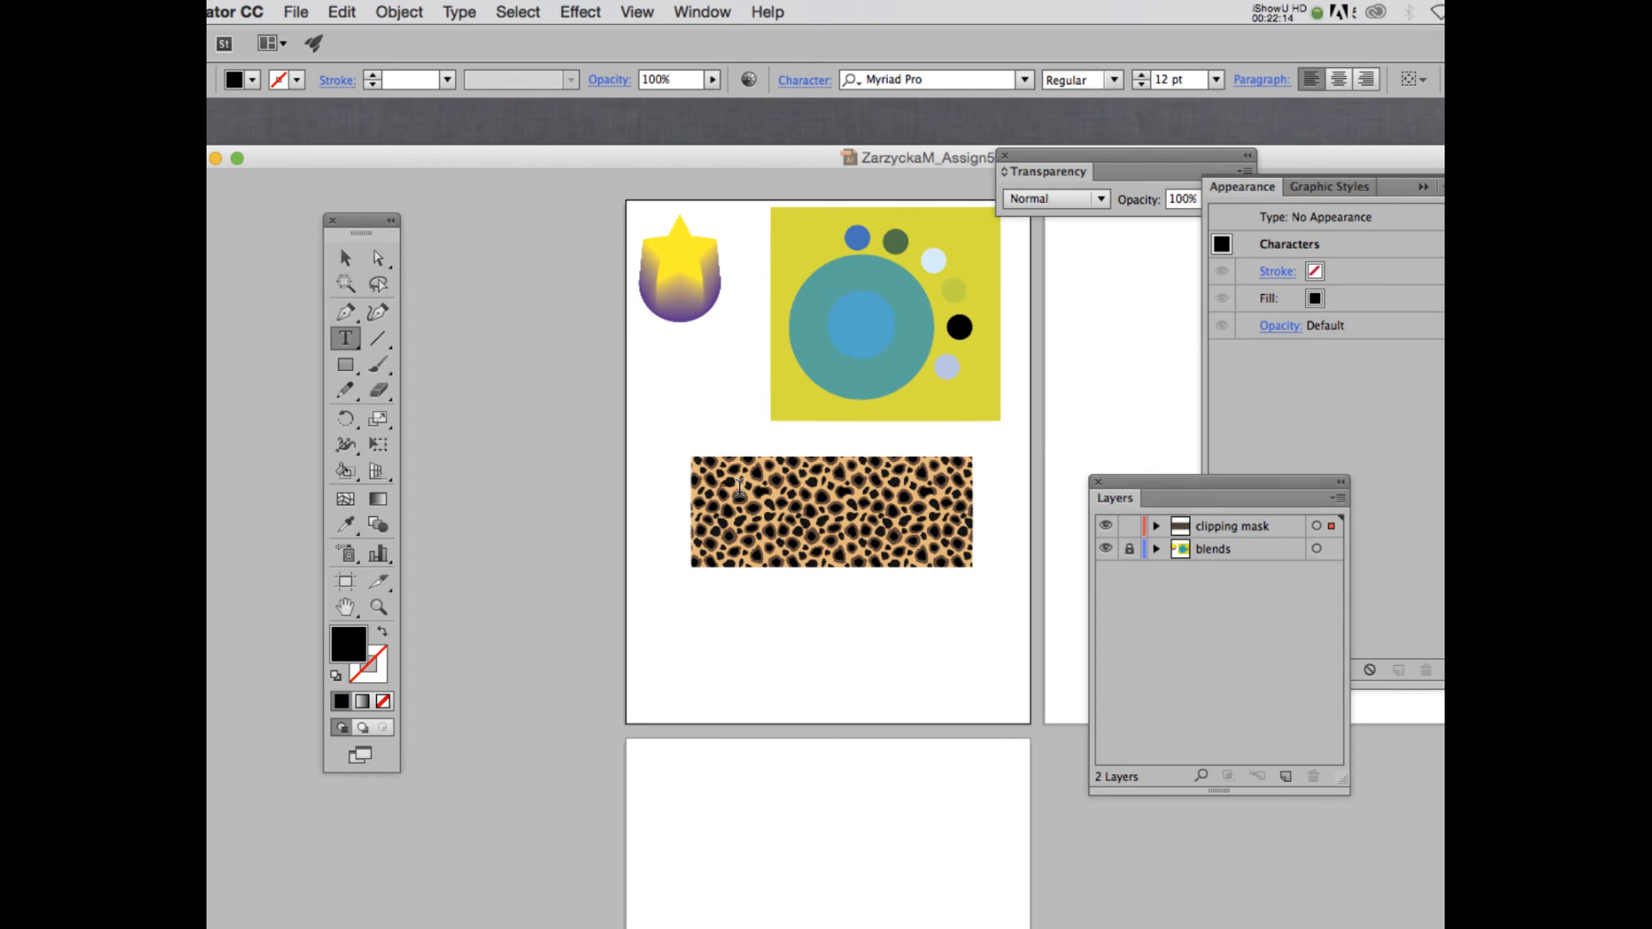
{"action": "double_click", "coordinate": [733, 486]}
{"action": "left_click", "coordinate": [1023, 79]}
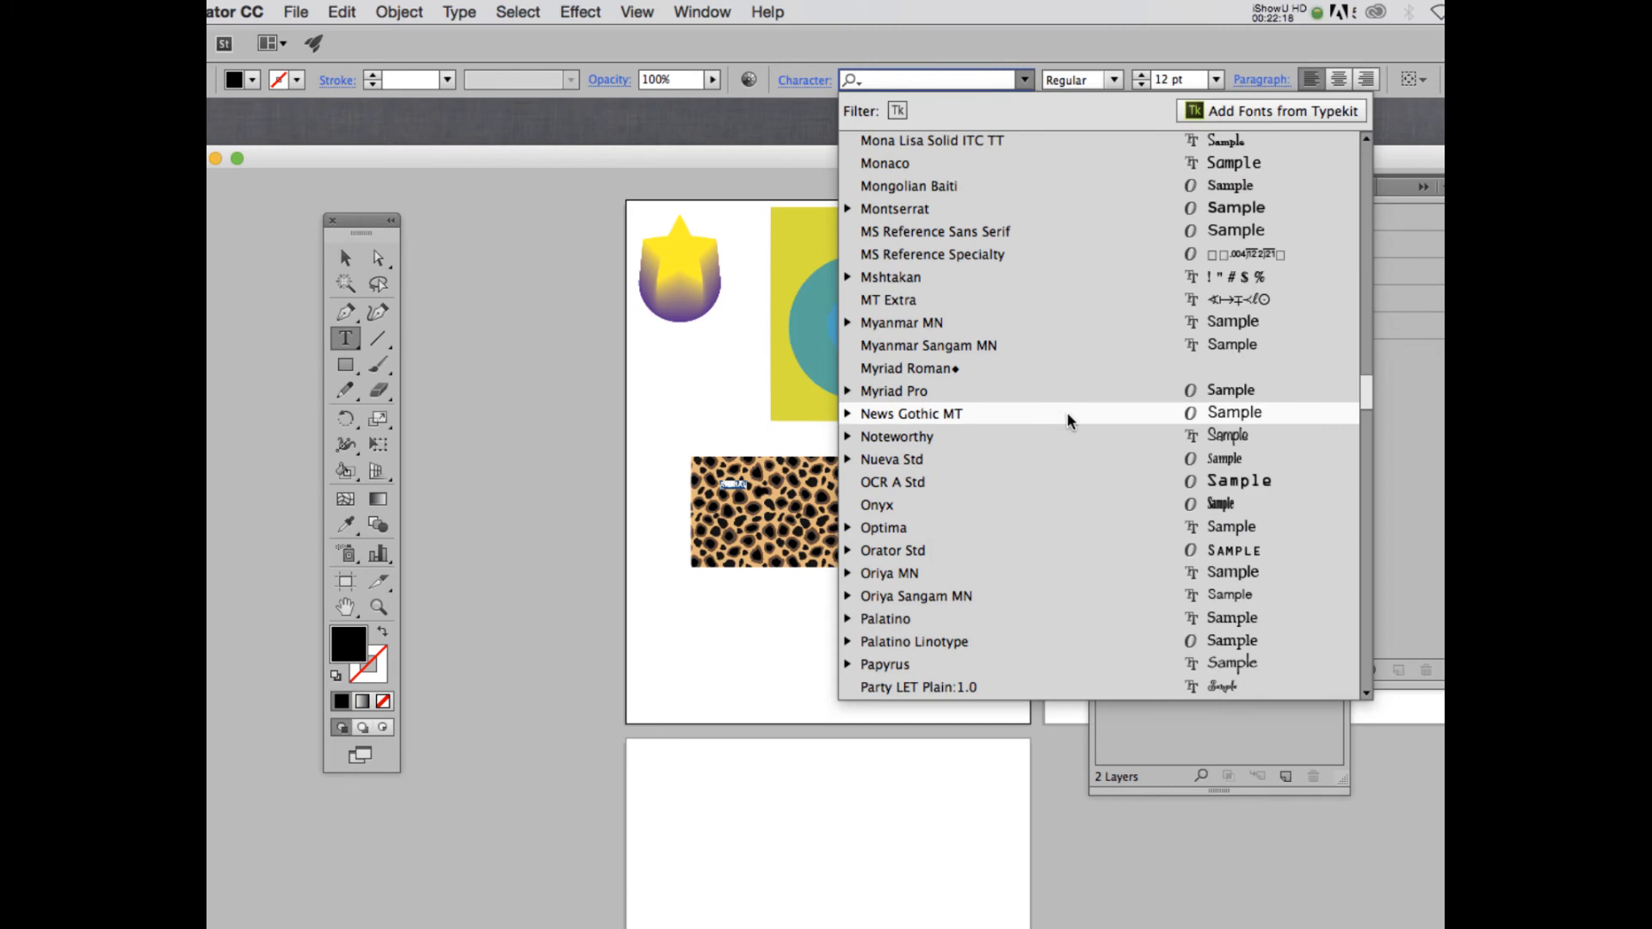
{"action": "scroll", "coordinate": [1261, 370], "scroll_direction": "down", "scroll_amount": 10}
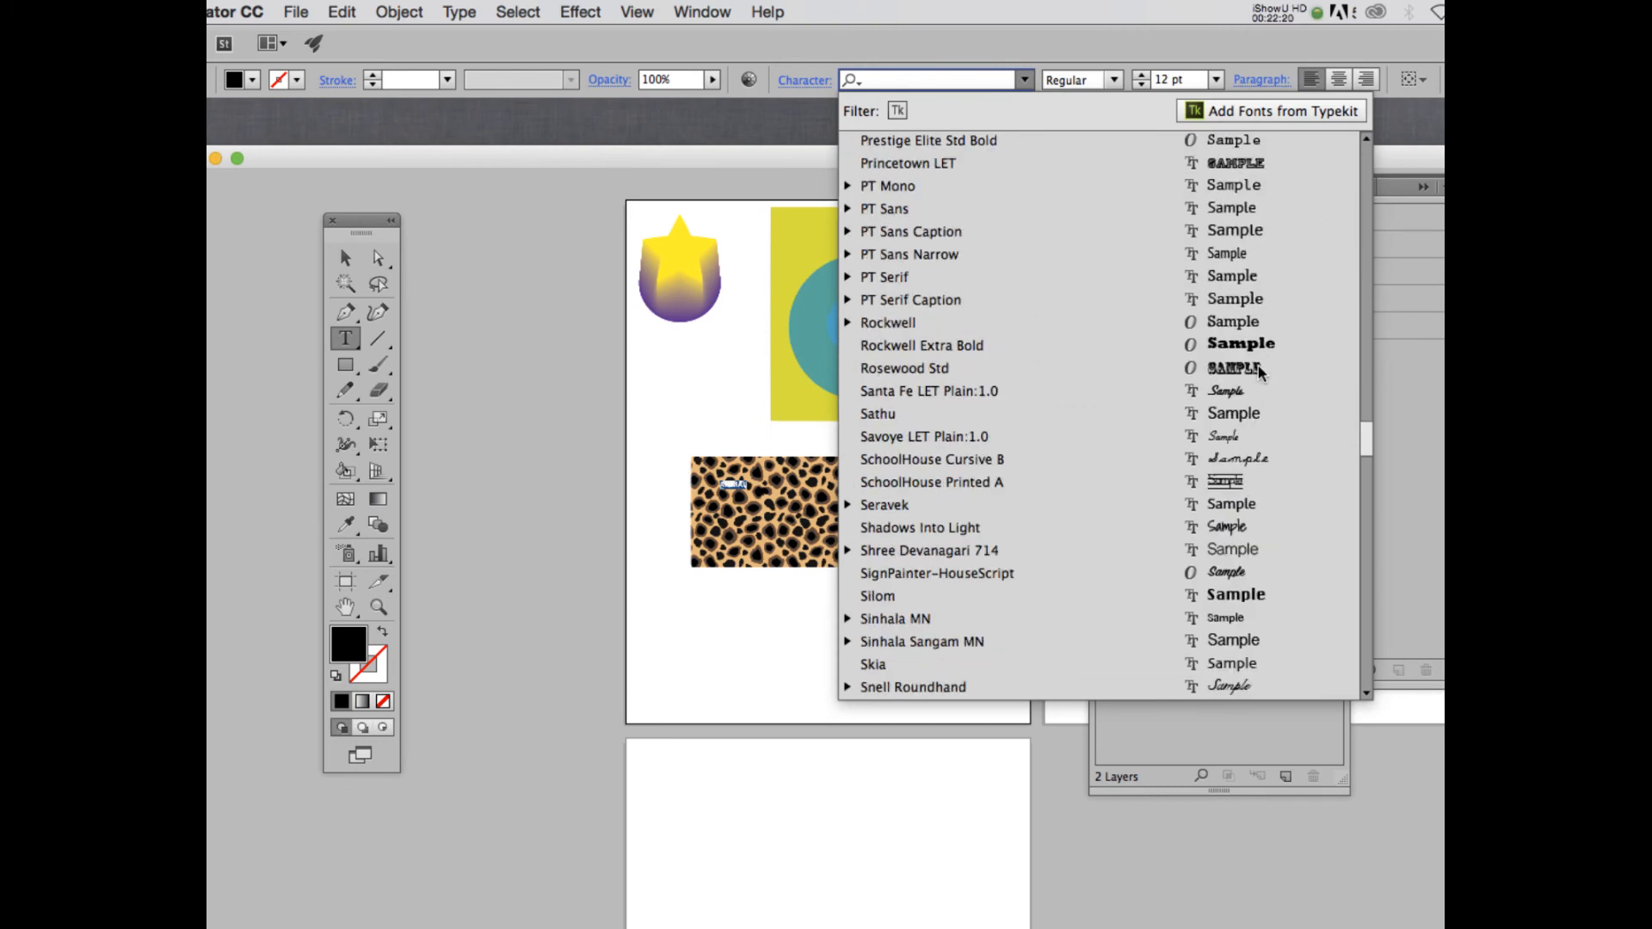
{"action": "left_click", "coordinate": [1257, 343]}
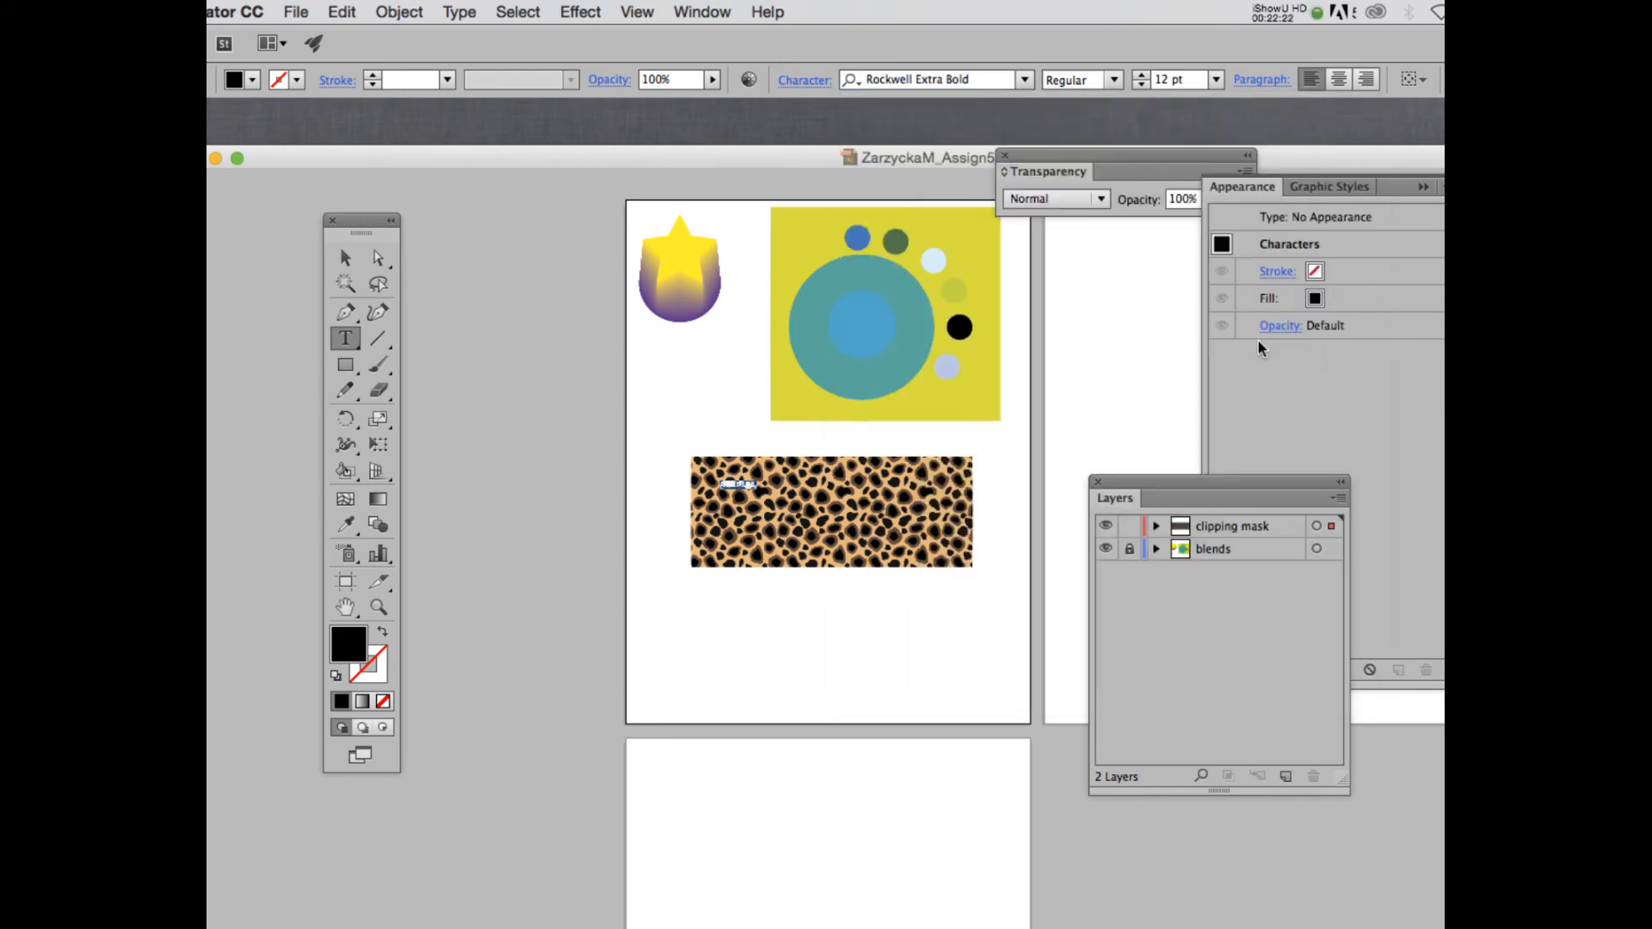
{"action": "left_click", "coordinate": [1216, 80]}
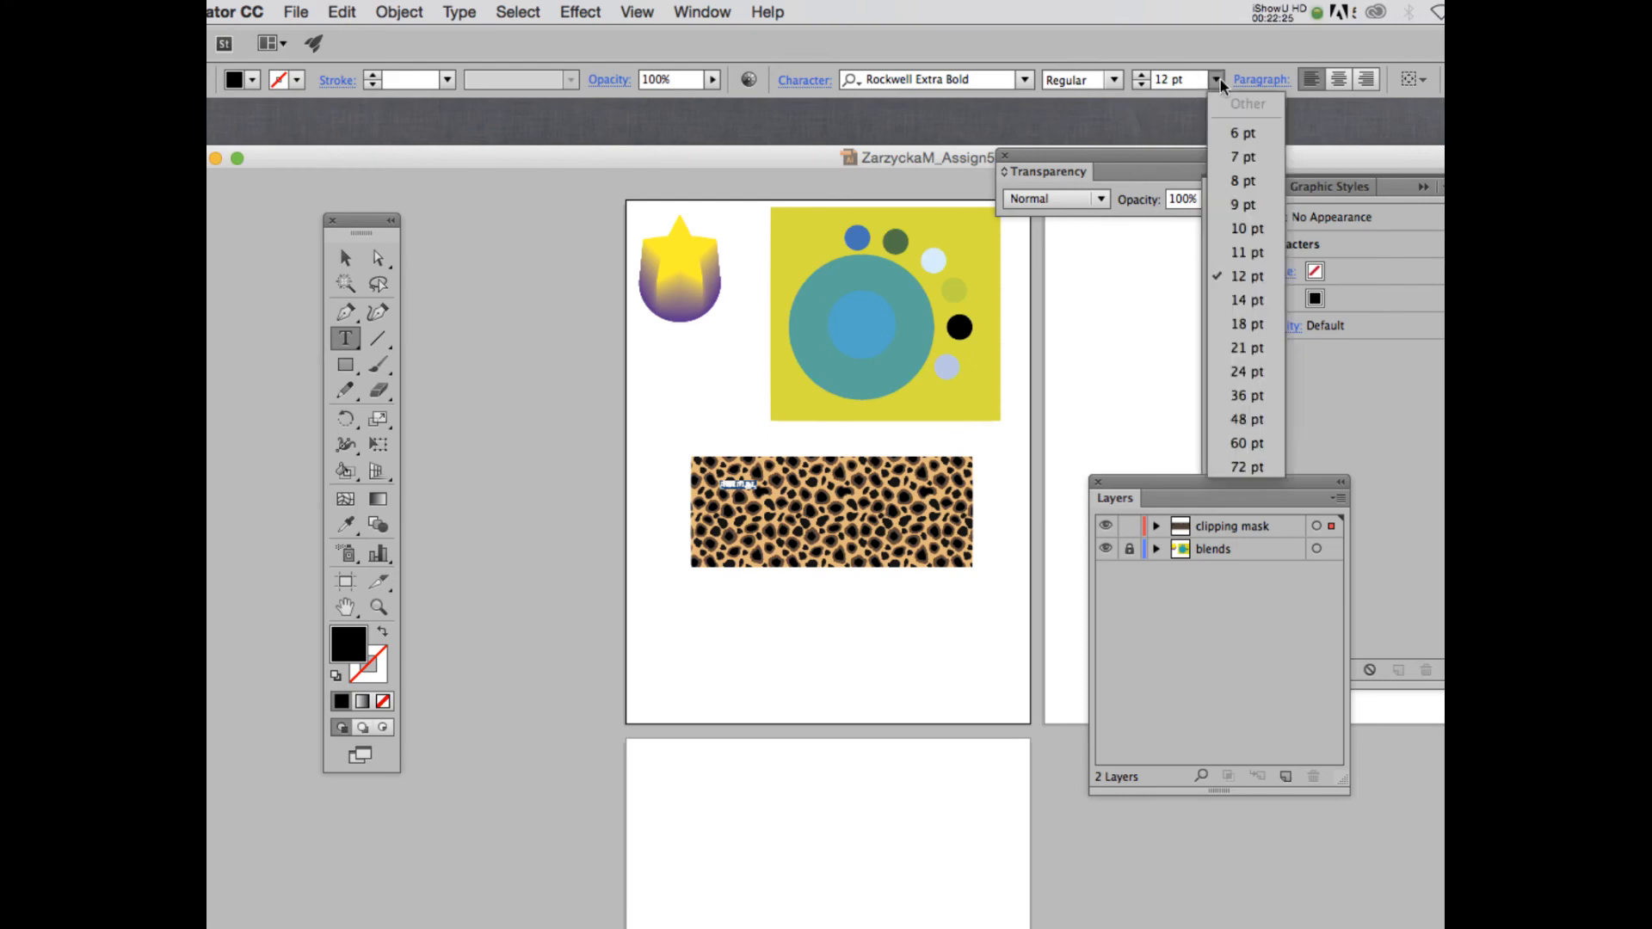
{"action": "left_click", "coordinate": [1247, 420]}
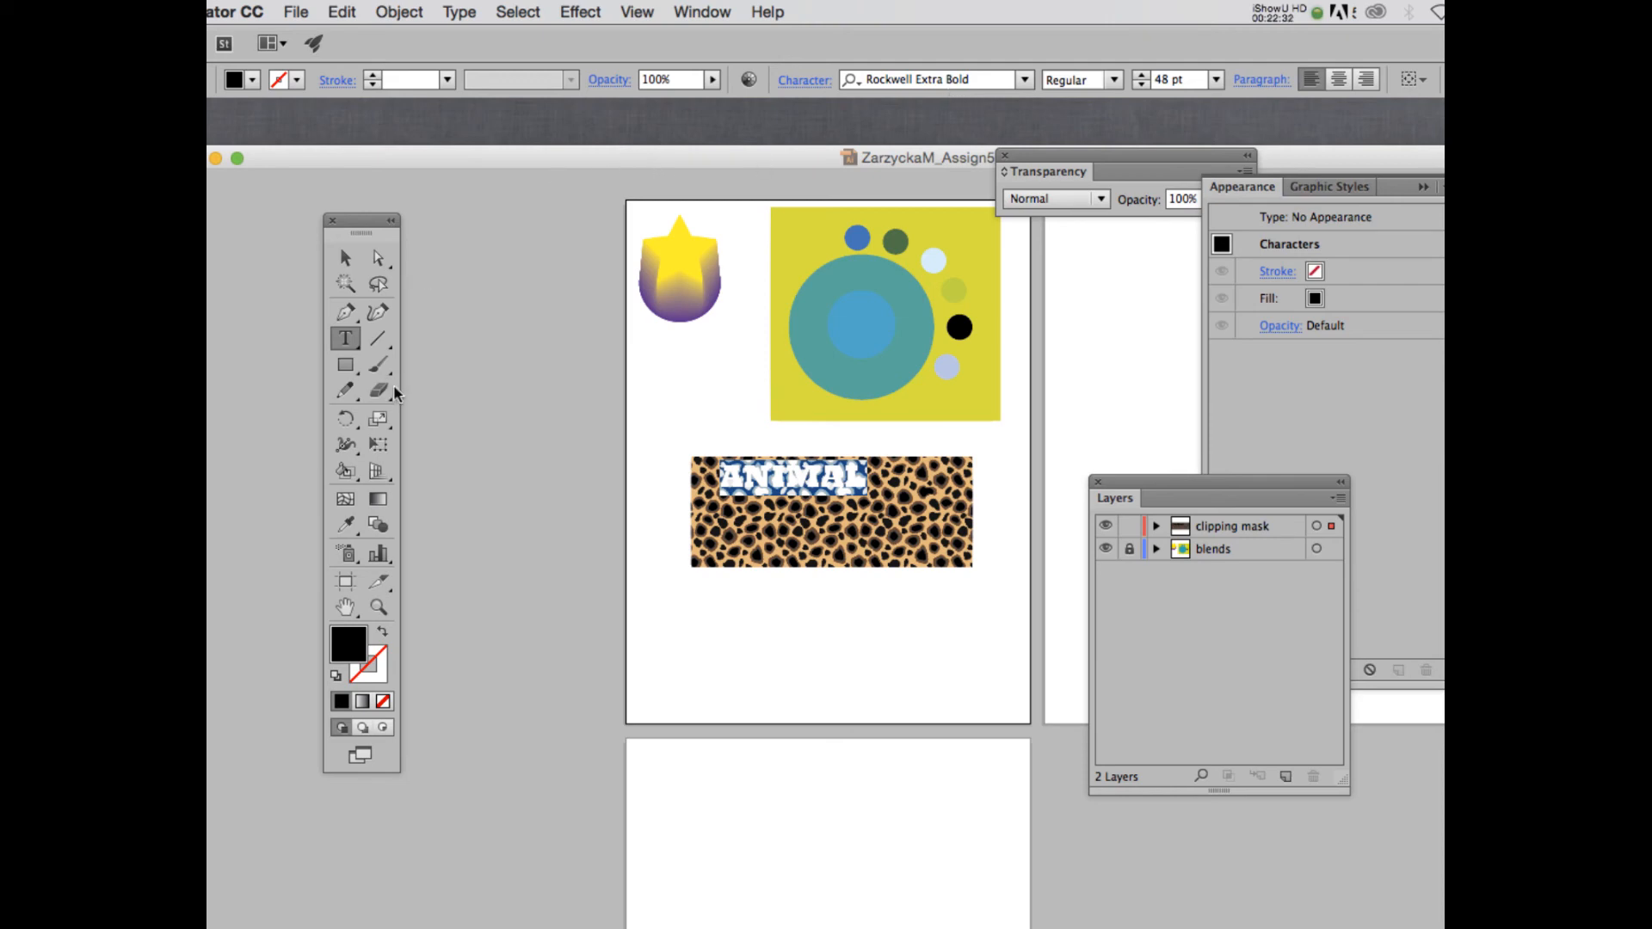
Step: Fill the ANIMAL text with white and scale it to about 112 pt so it spans most of the rectangle's width
{"action": "left_click", "coordinate": [345, 257]}
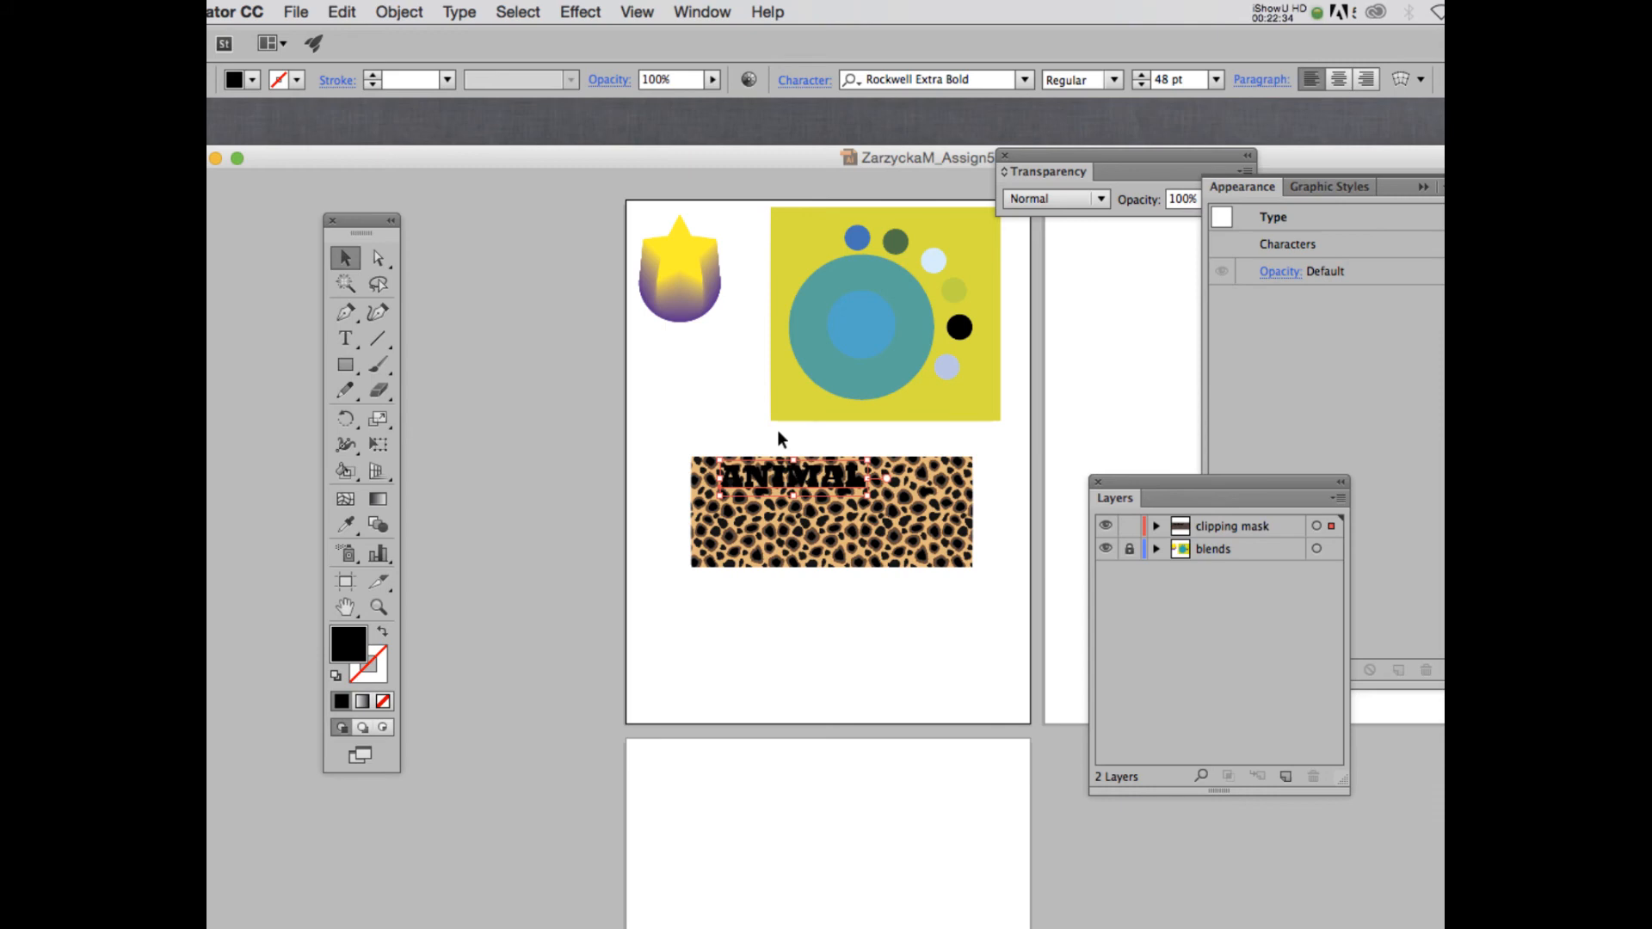
{"action": "left_click", "coordinate": [837, 479]}
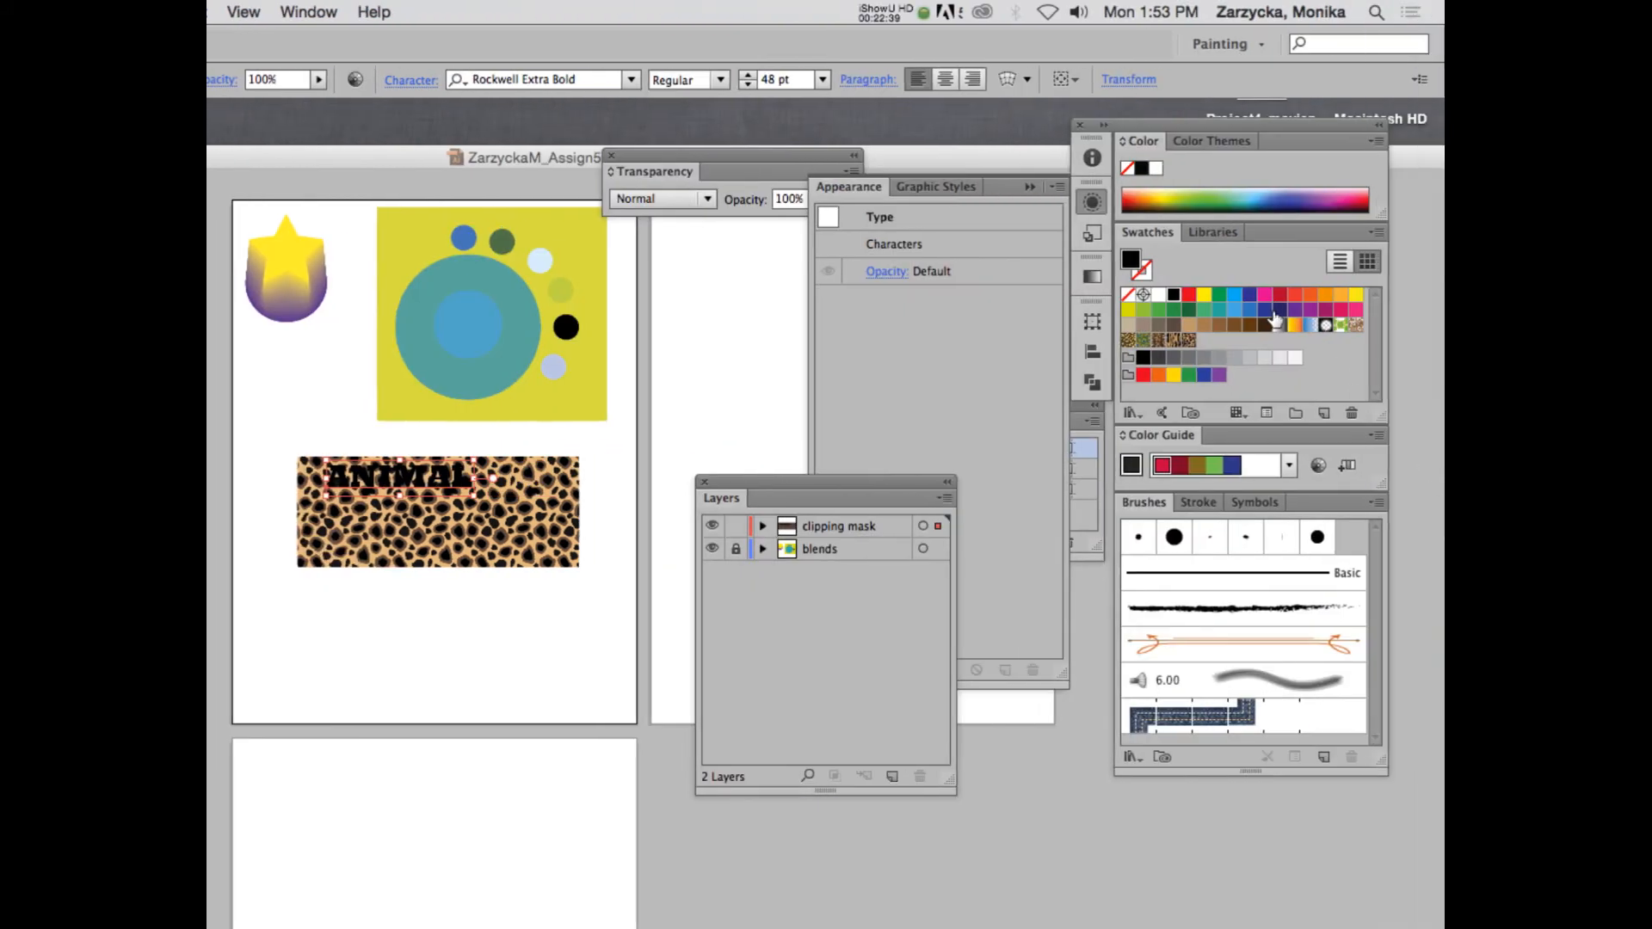
{"action": "left_click", "coordinate": [1158, 294]}
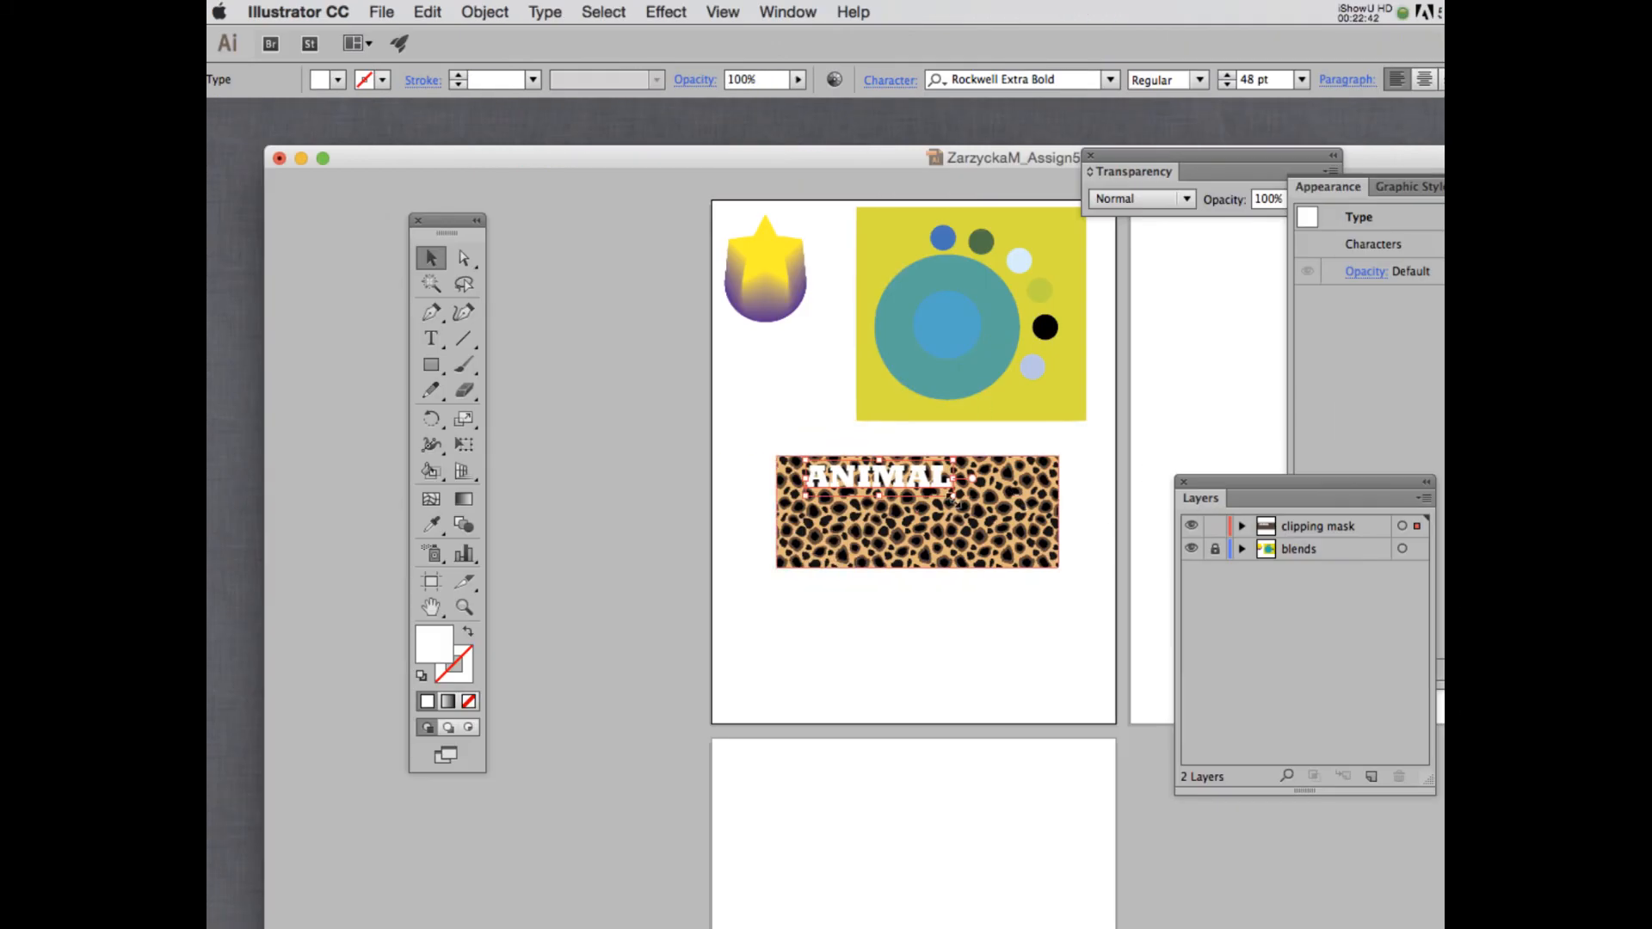
{"action": "left_click_drag", "start_coordinate": [957, 499], "coordinate": [1052, 547]}
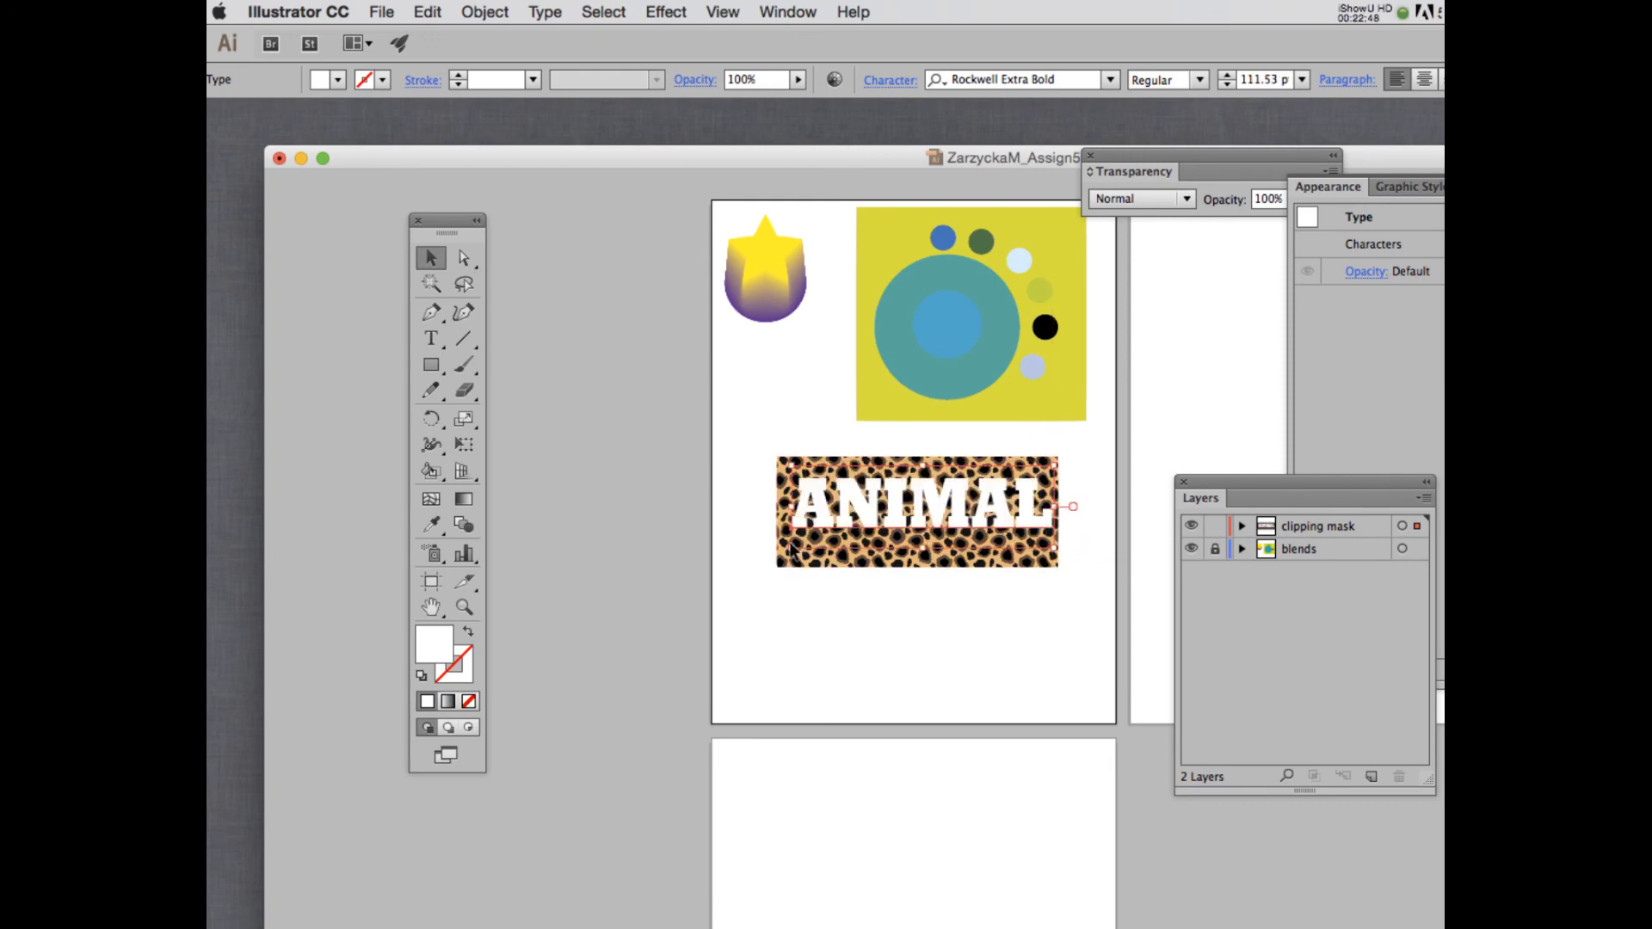
Step: Enlarge the patterned rectangle around the text to about 6.7 in wide and 2.45 in high
{"action": "left_click_drag", "start_coordinate": [792, 551], "coordinate": [755, 512]}
{"action": "left_click", "coordinate": [793, 551]}
{"action": "left_click_drag", "start_coordinate": [1059, 512], "coordinate": [1074, 512]}
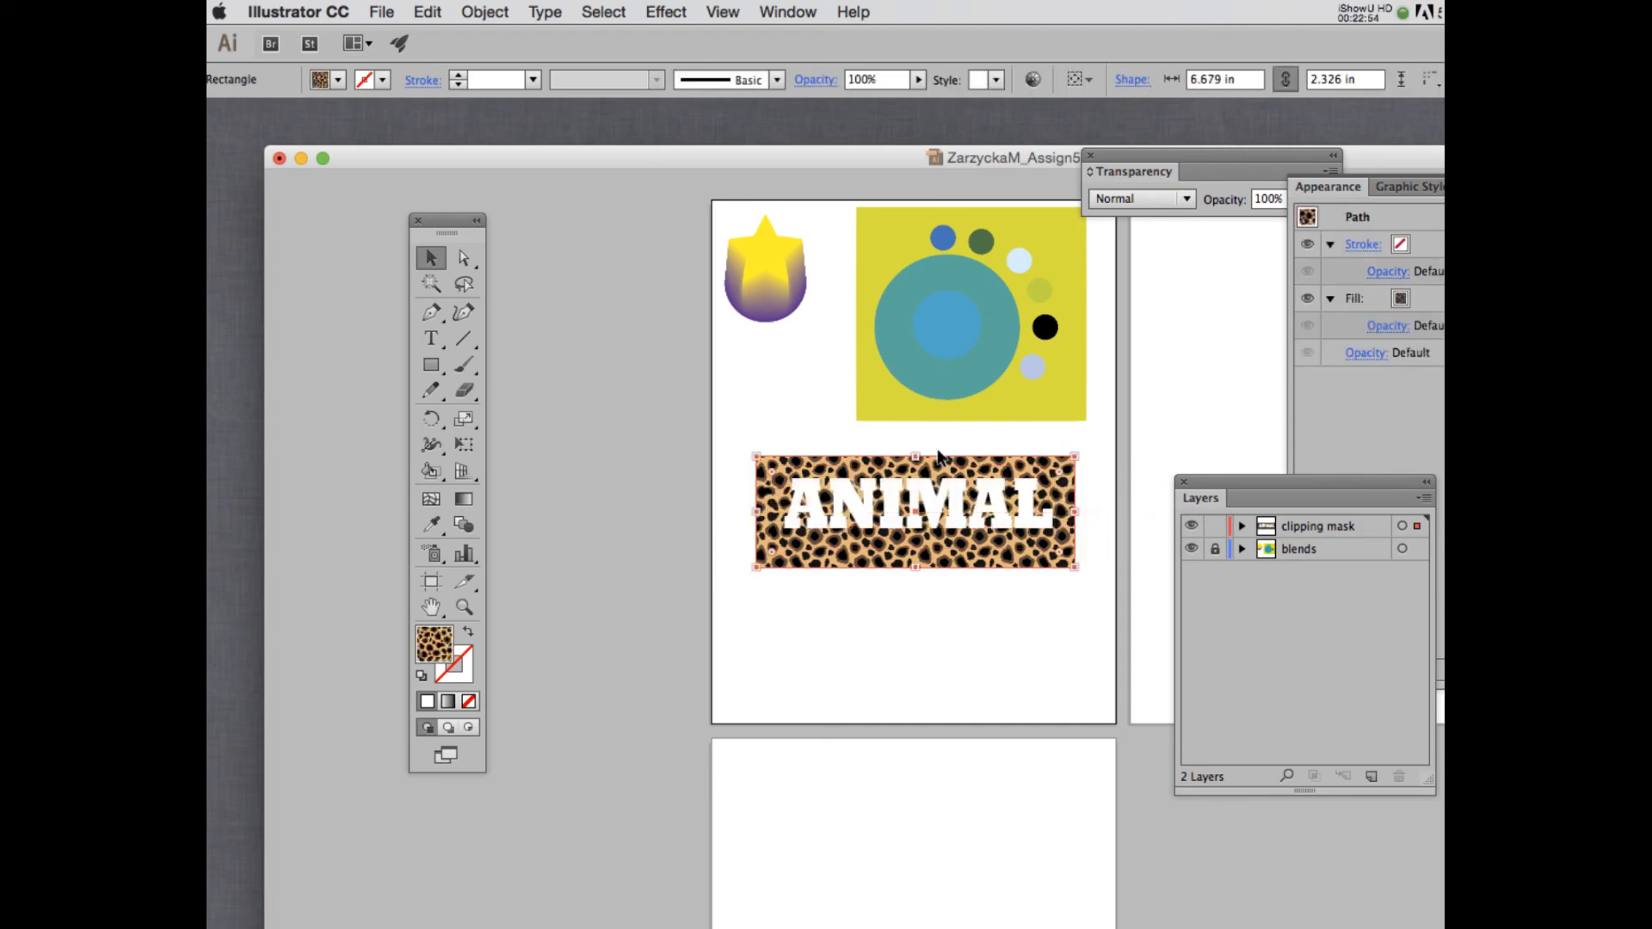
{"action": "left_click_drag", "start_coordinate": [915, 457], "coordinate": [916, 450]}
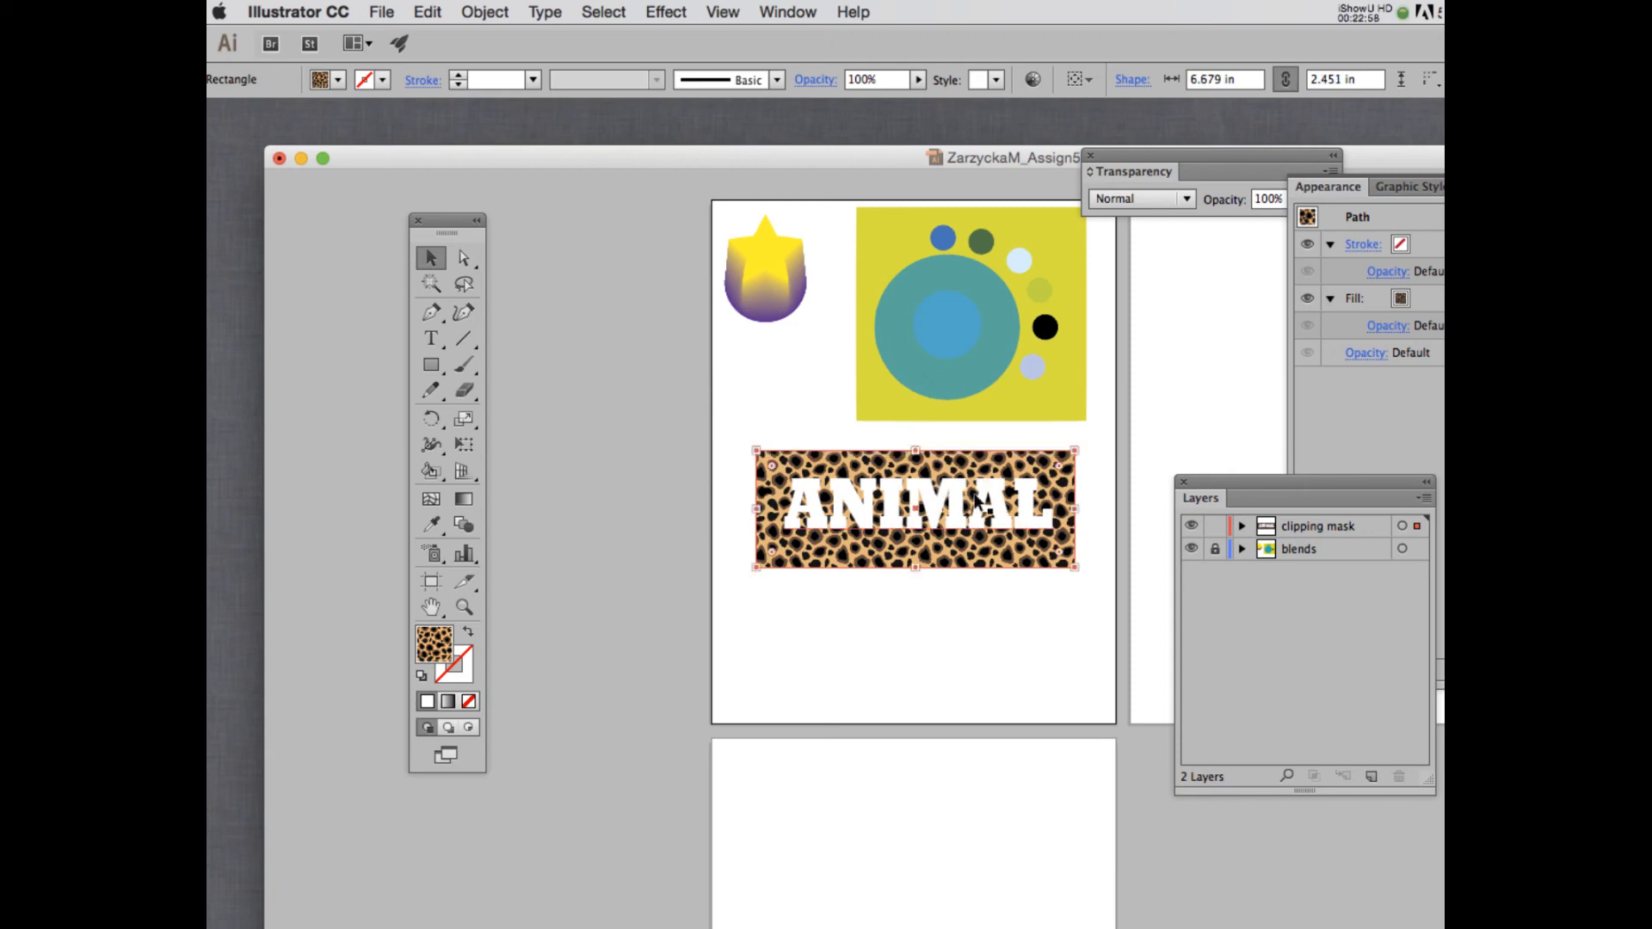
{"action": "left_click", "coordinate": [1364, 11]}
{"action": "left_click", "coordinate": [1275, 80]}
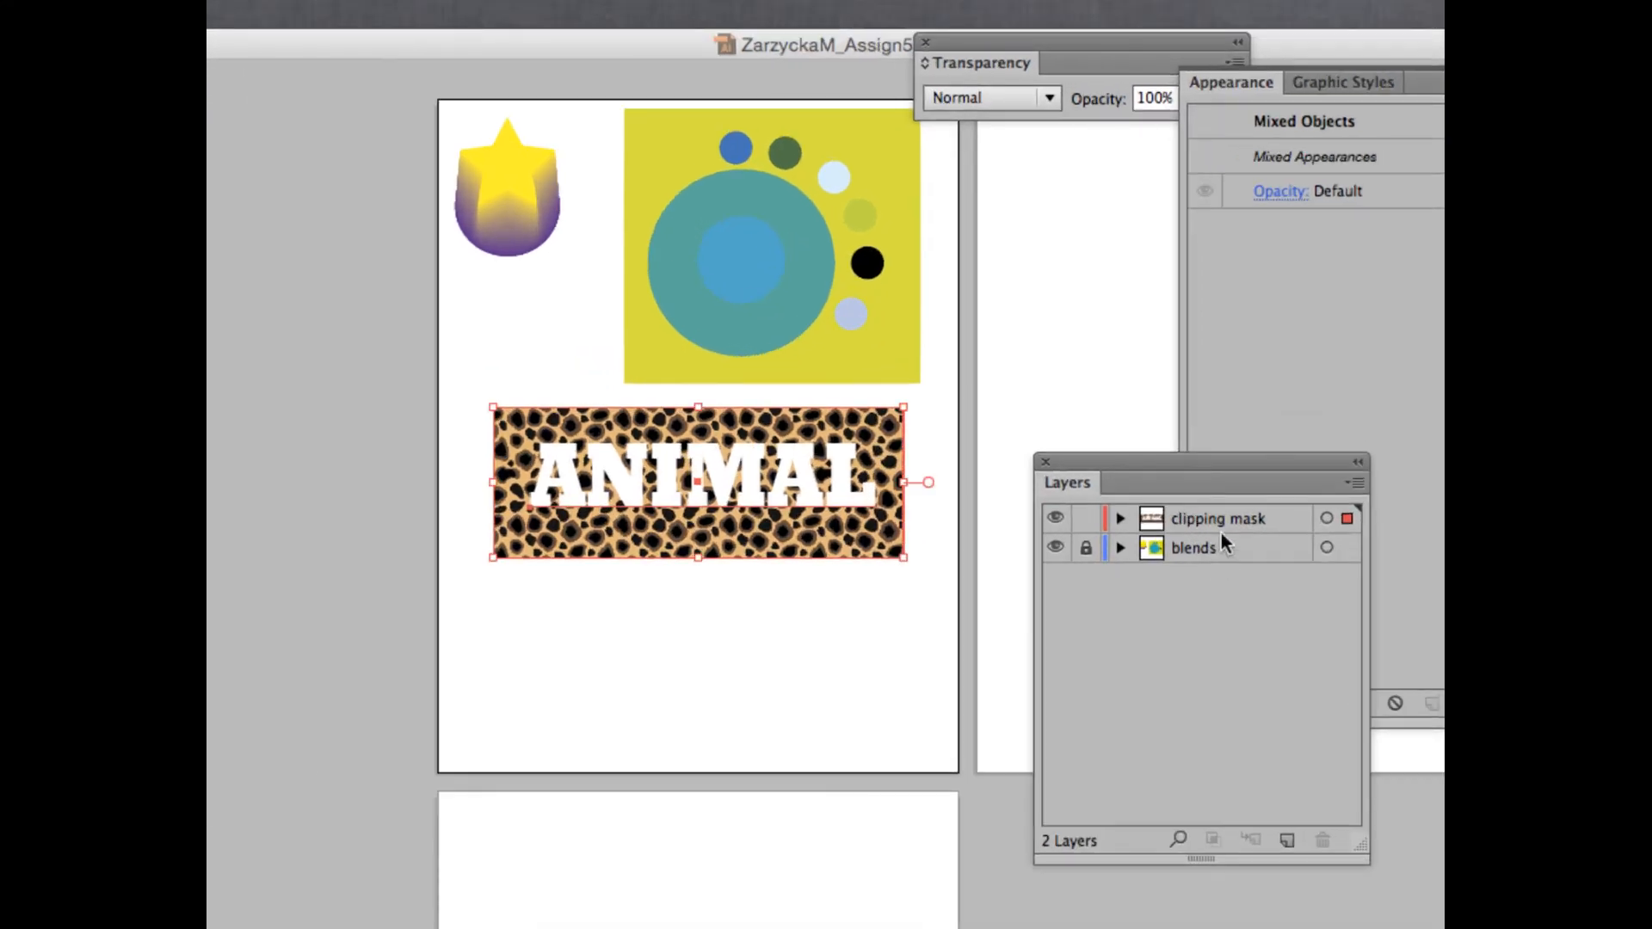
Step: Duplicate the clipping mask layer and rename the duplicate "opacity mask copy"
{"action": "left_click", "coordinate": [1232, 517]}
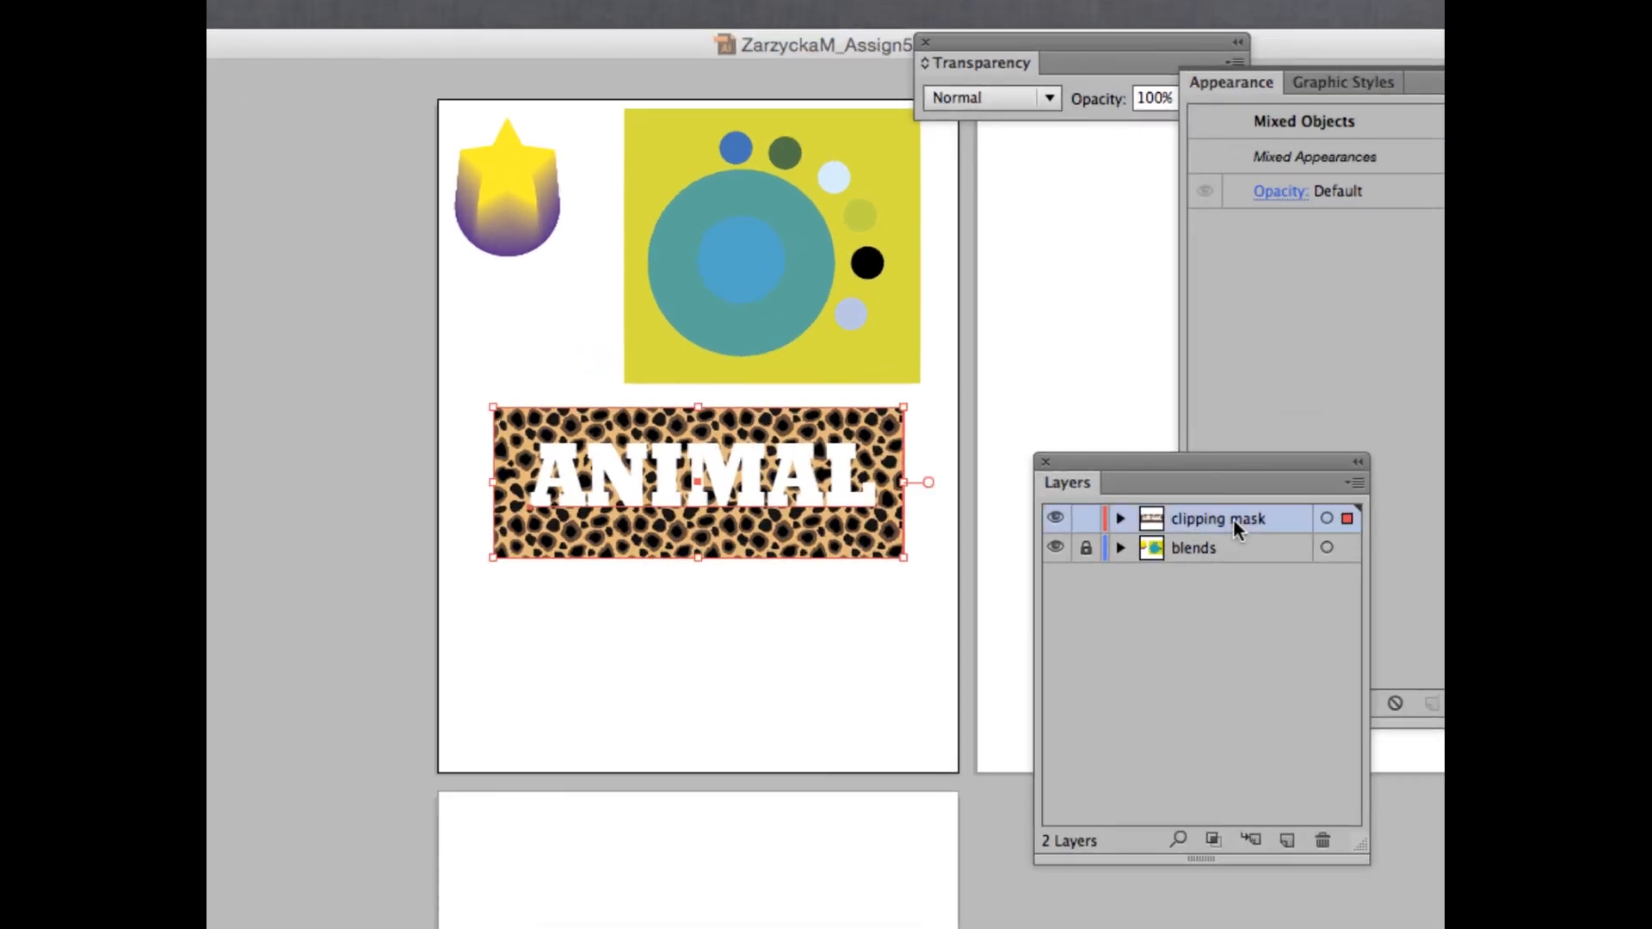
{"action": "left_click", "coordinate": [1348, 484]}
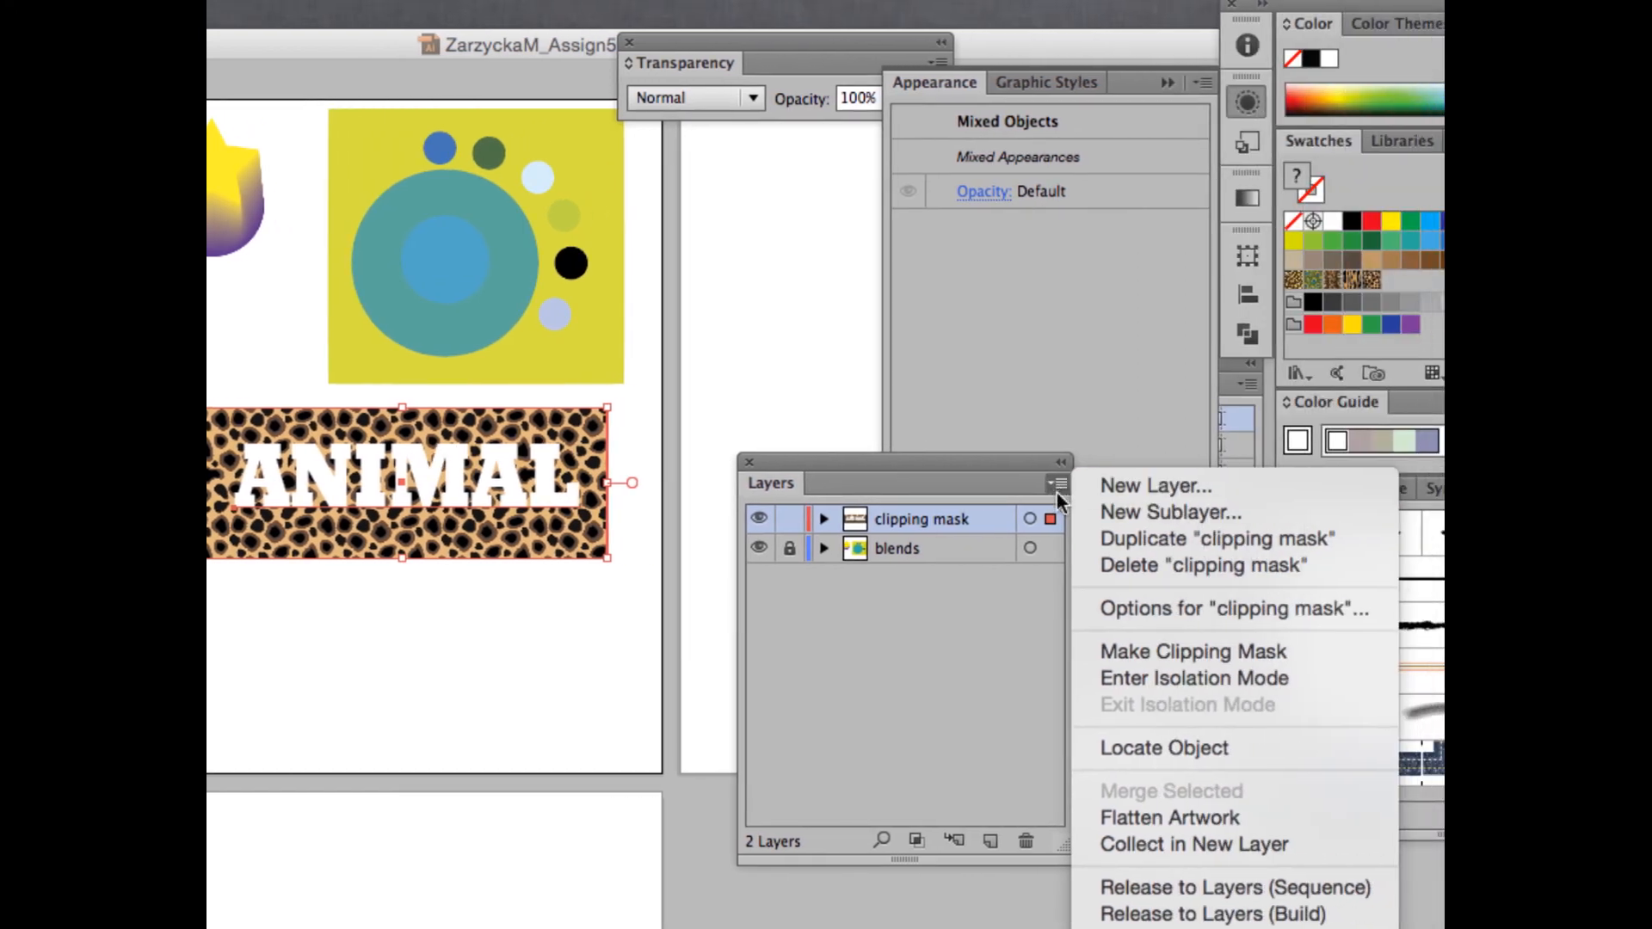
{"action": "left_click", "coordinate": [1170, 535]}
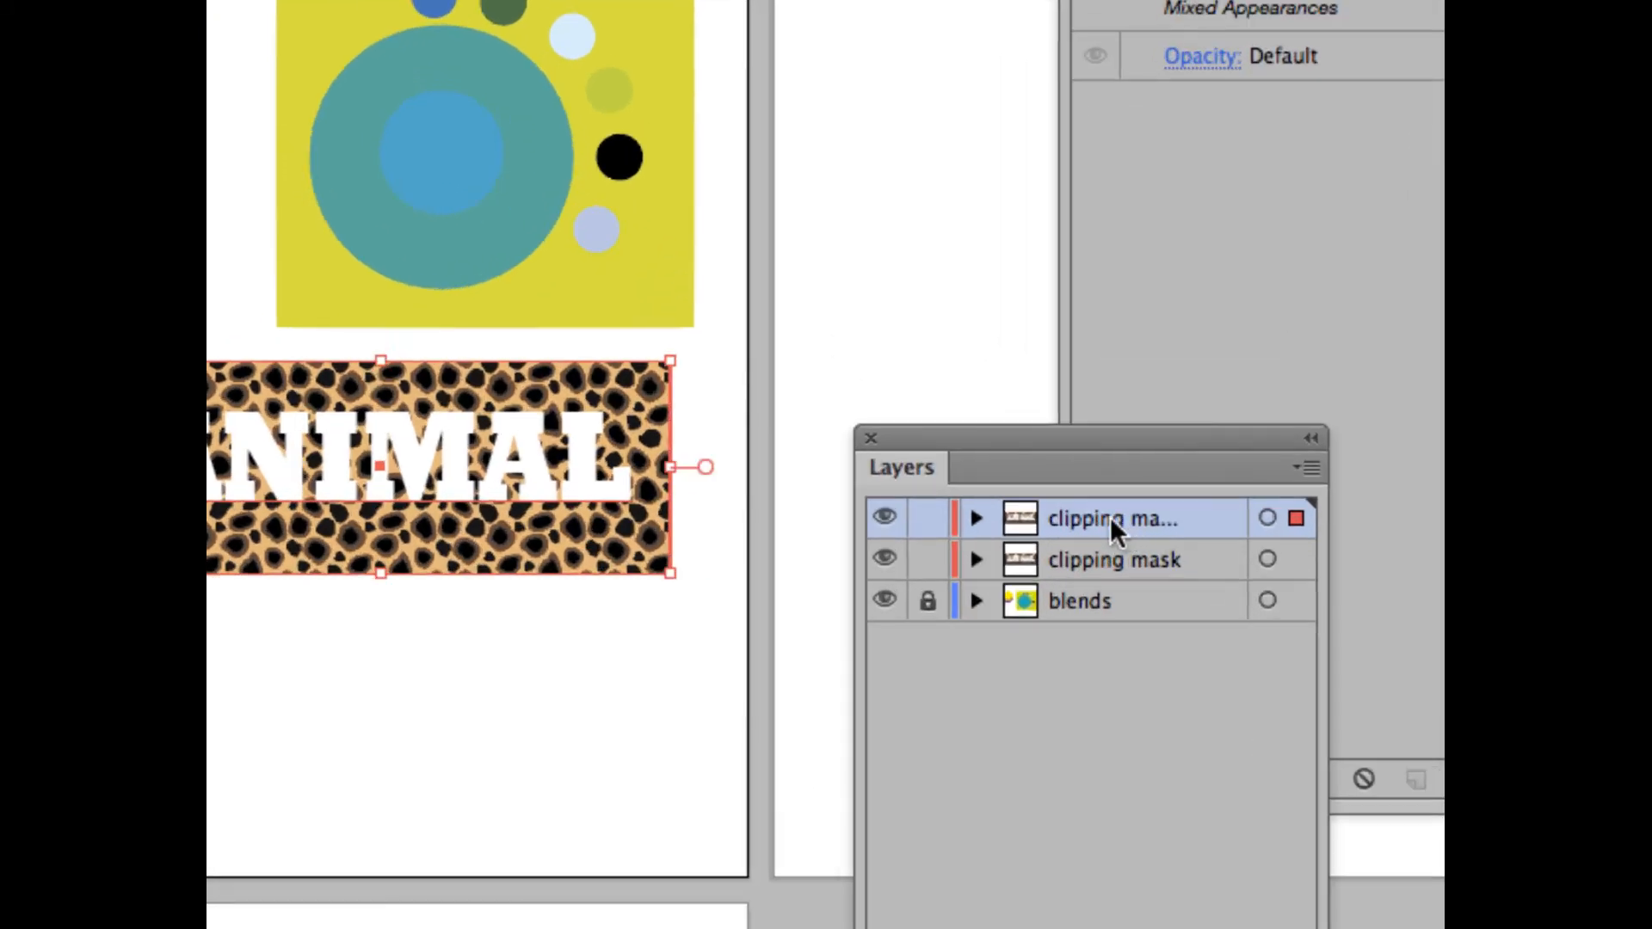
{"action": "double_click", "coordinate": [1116, 526]}
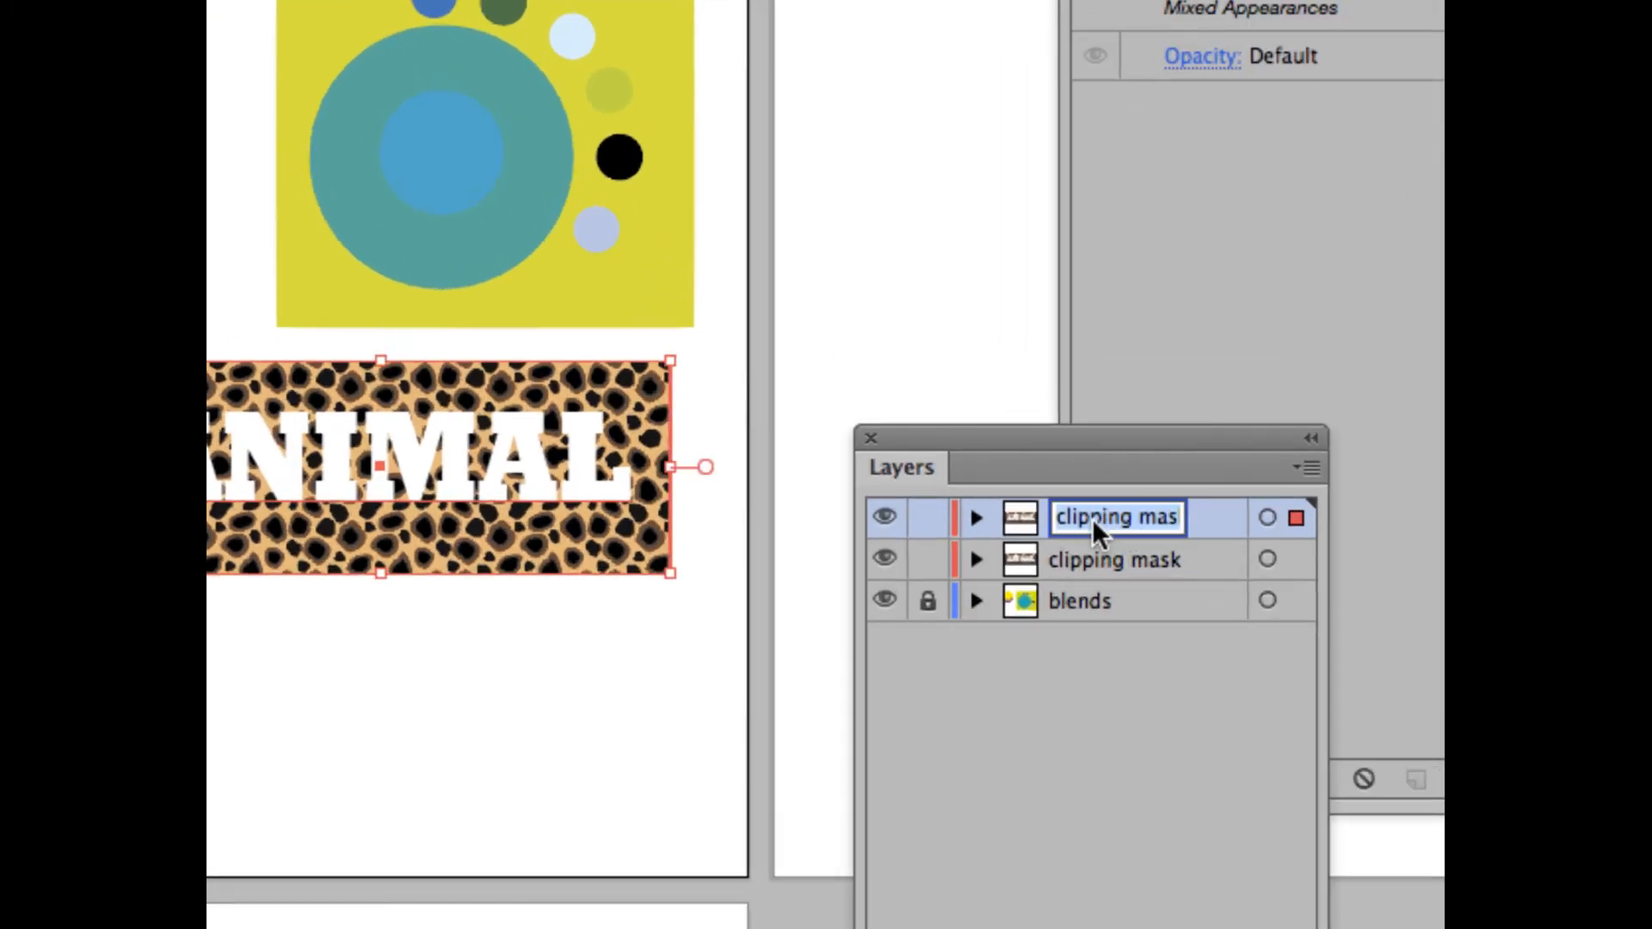
{"action": "left_click_drag", "start_coordinate": [1137, 517], "coordinate": [1051, 517]}
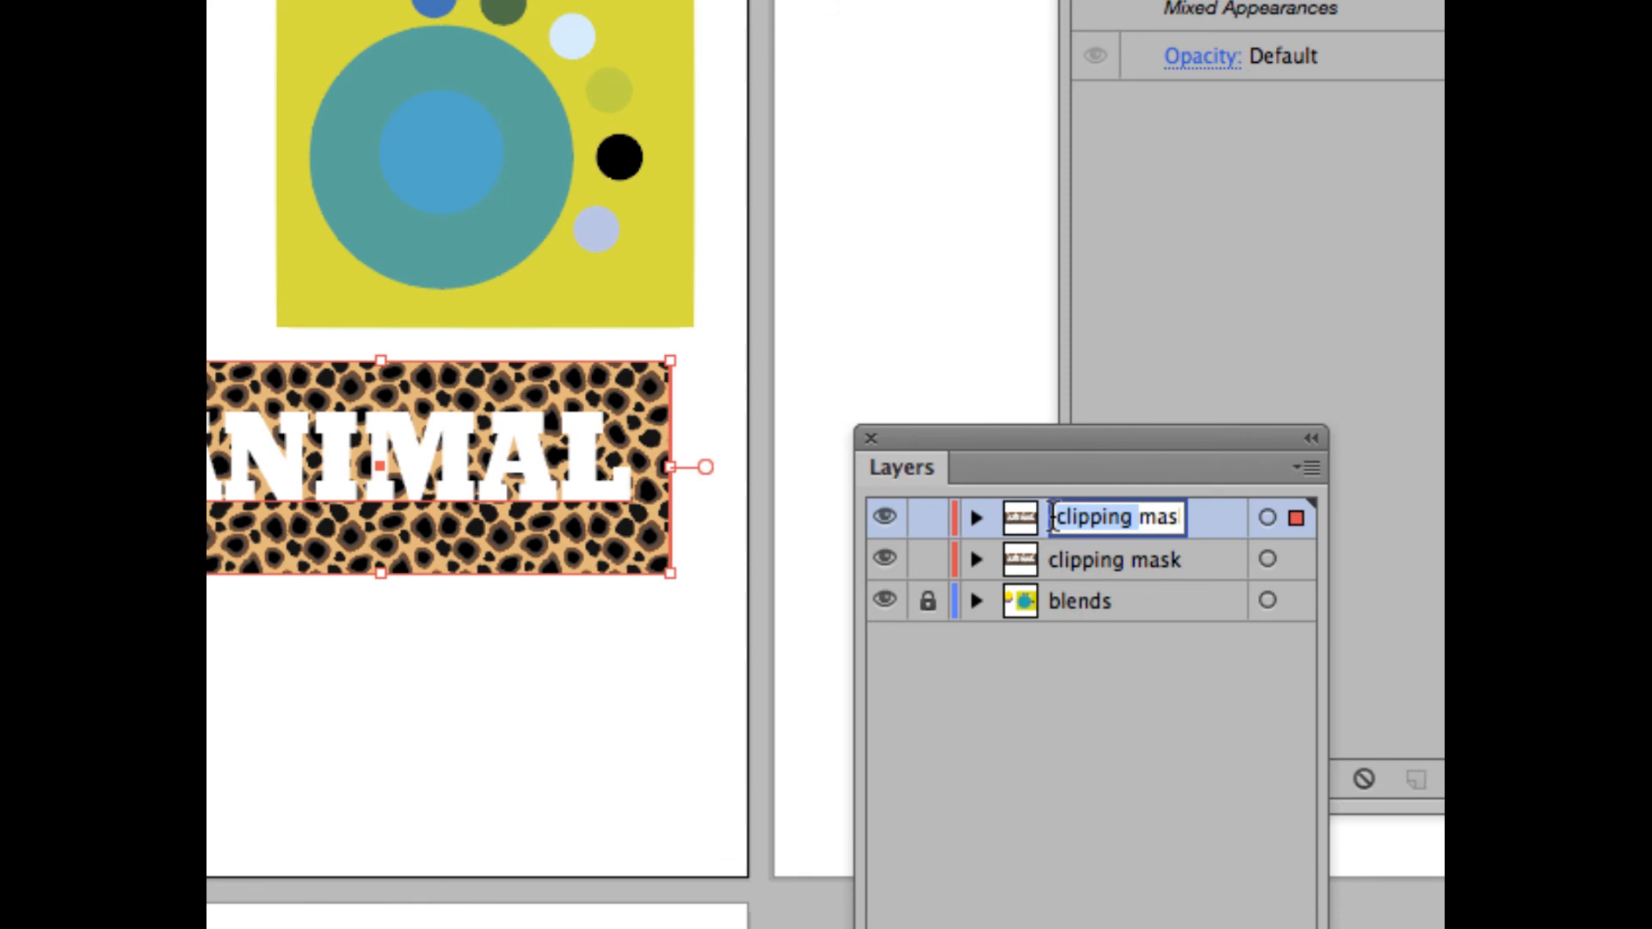
{"action": "type", "text": "pacity"}
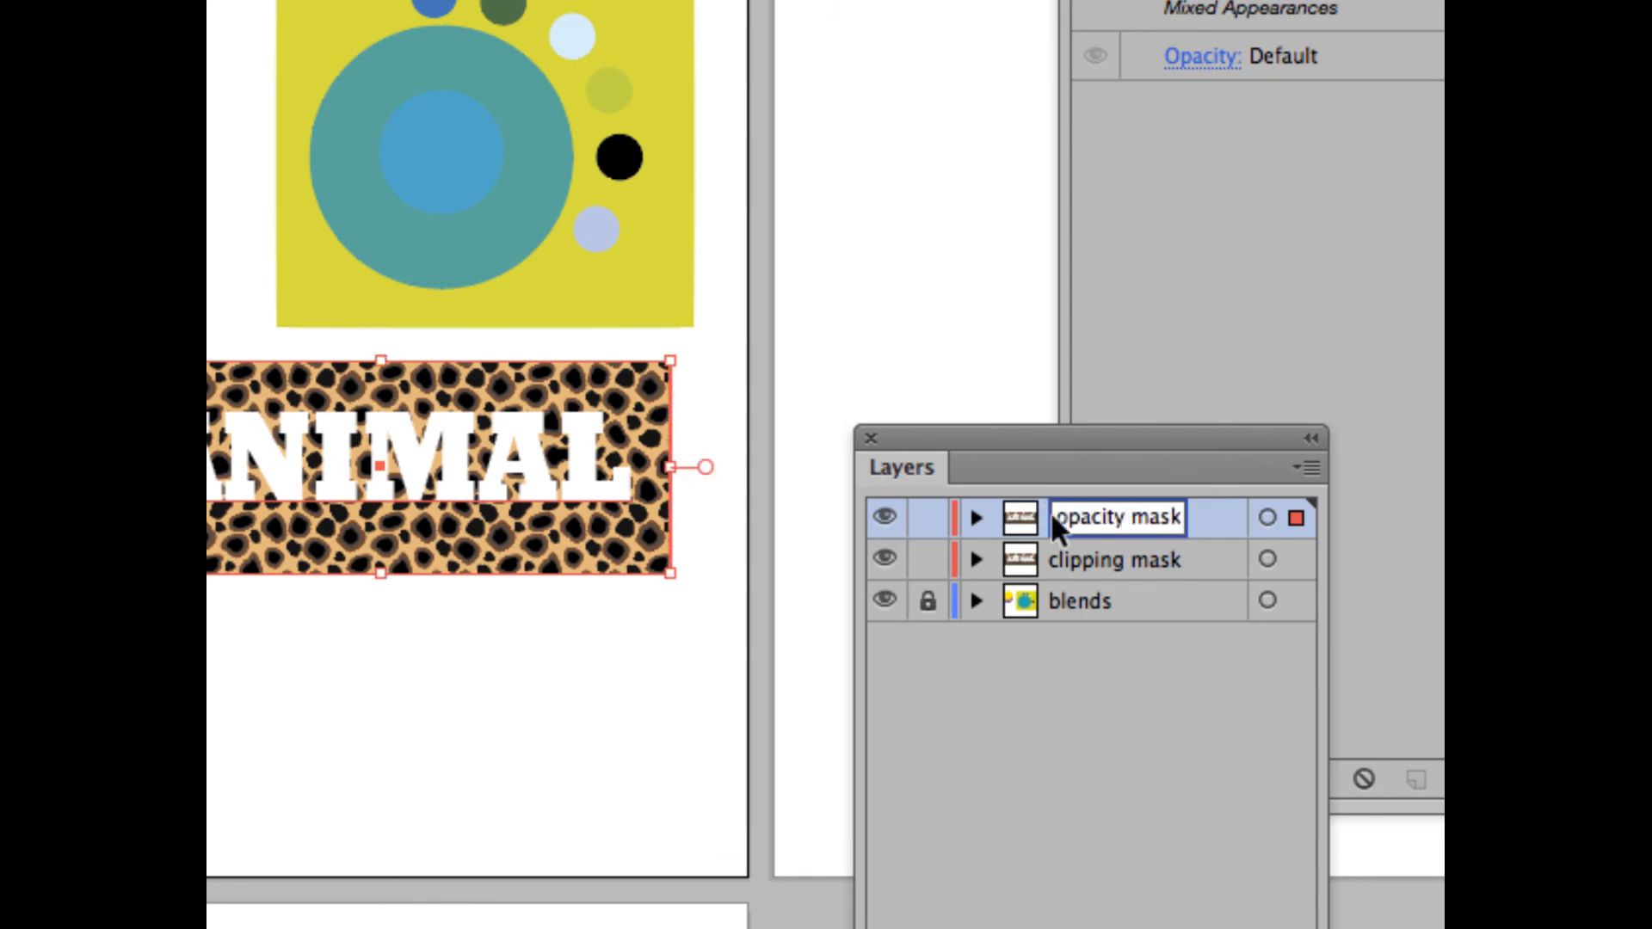
{"action": "left_click", "coordinate": [1147, 561]}
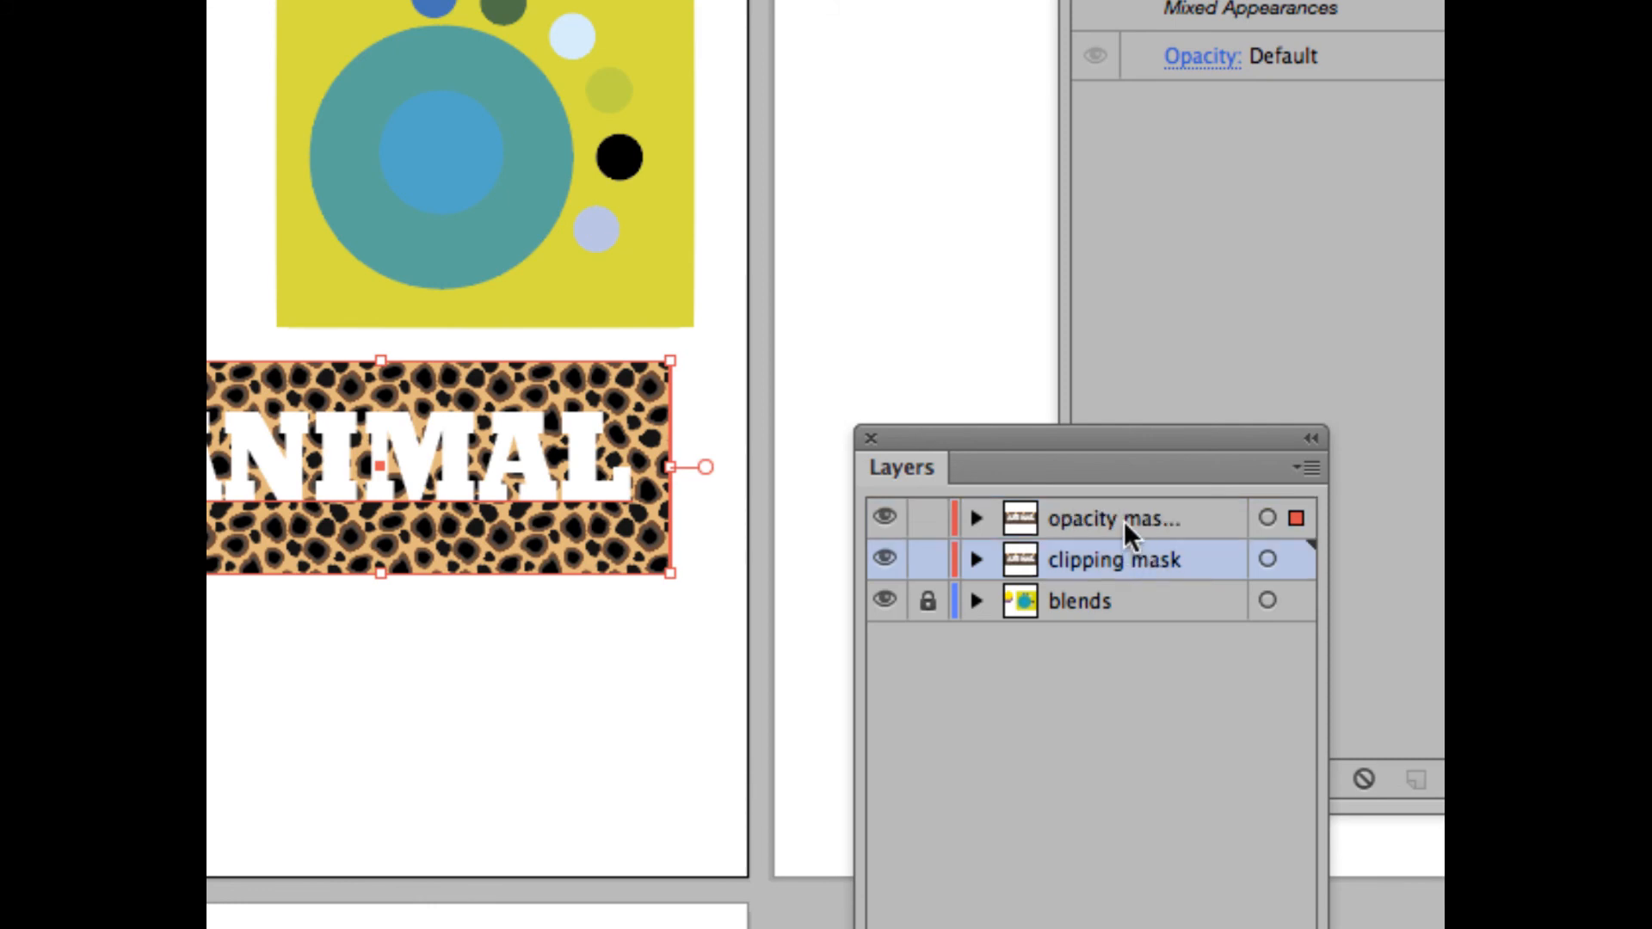
Step: Move the artwork of the opacity mask copy layer straight down, just below the original ANIMAL rectangle
{"action": "left_click", "coordinate": [1123, 519]}
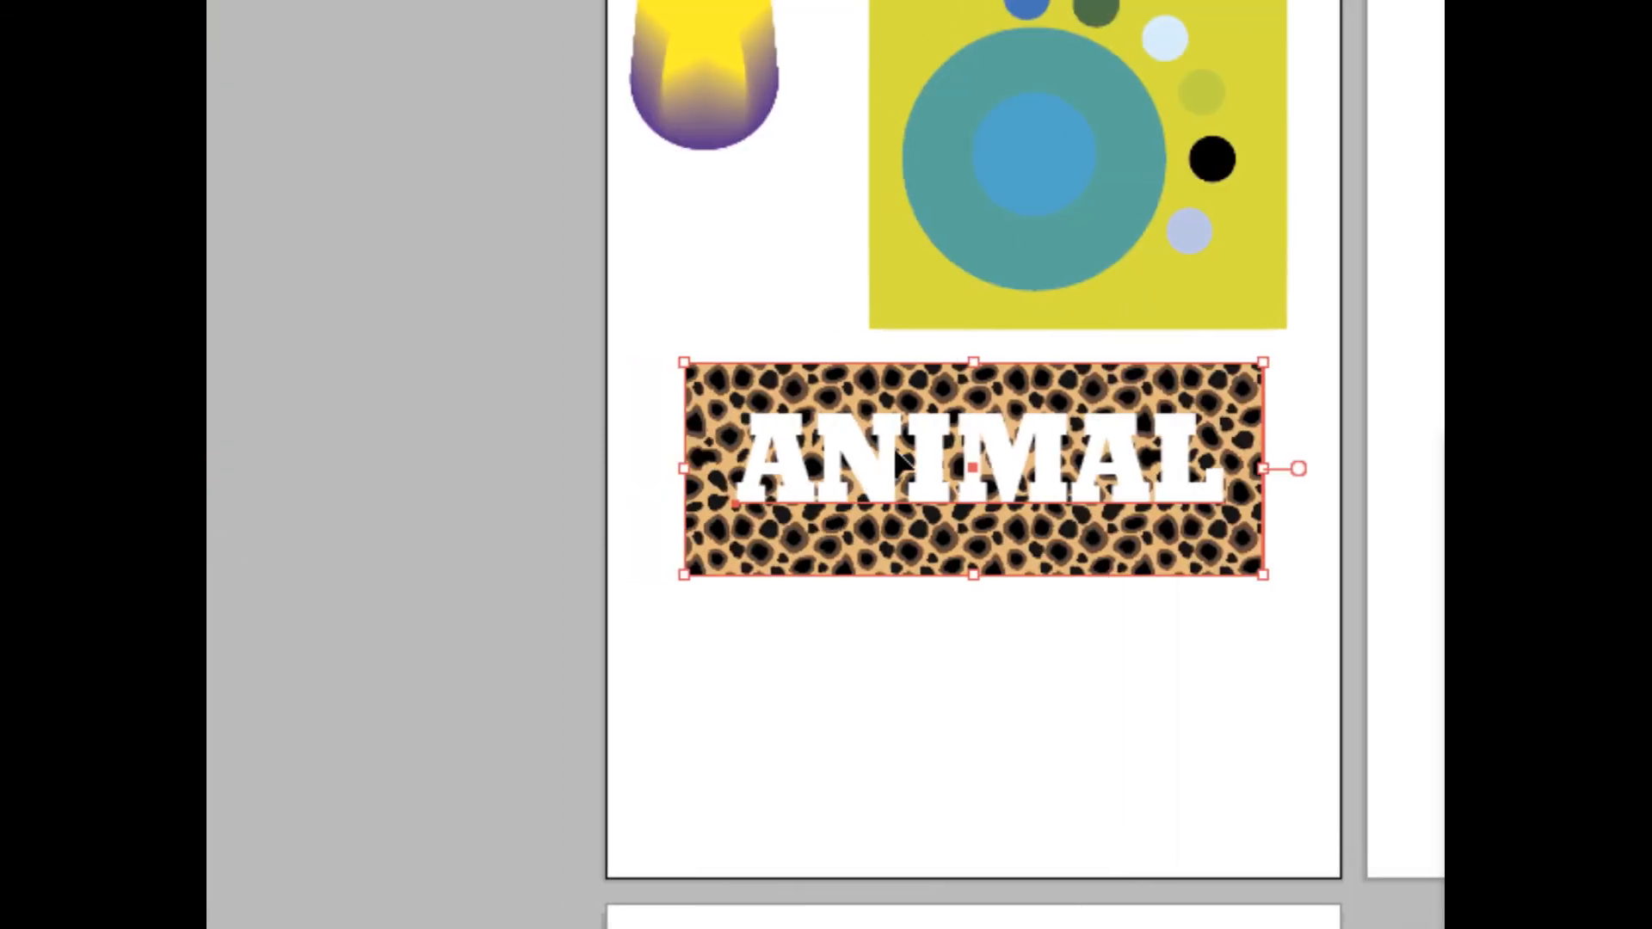
{"action": "left_click_drag", "start_coordinate": [902, 456], "coordinate": [896, 685]}
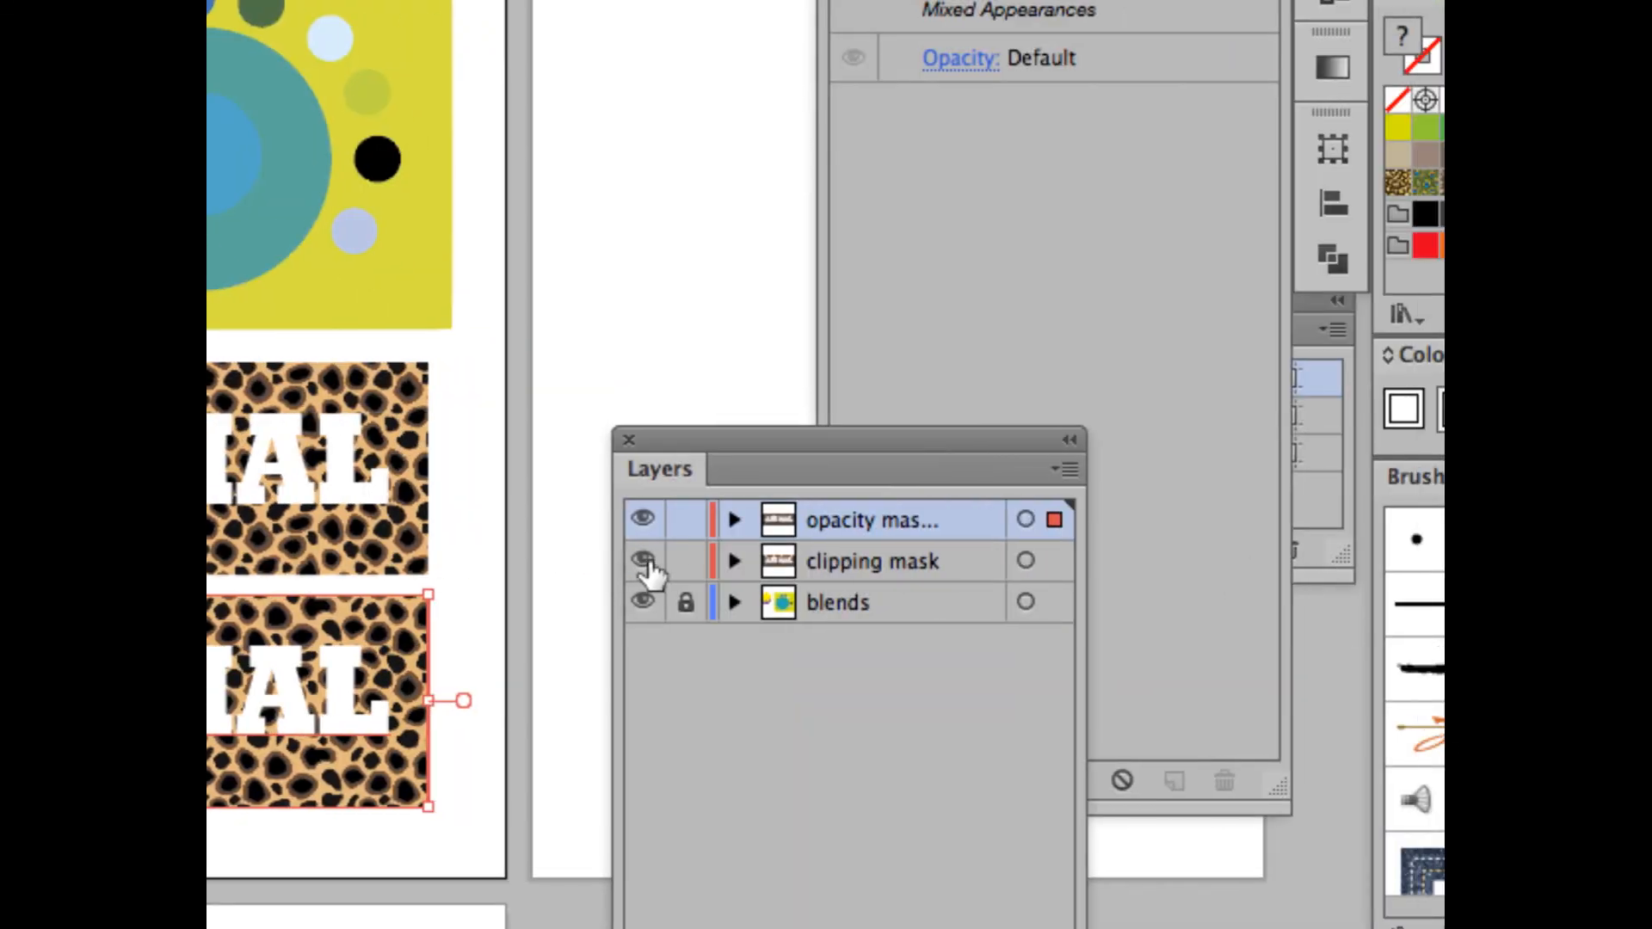
{"action": "left_click", "coordinate": [924, 59]}
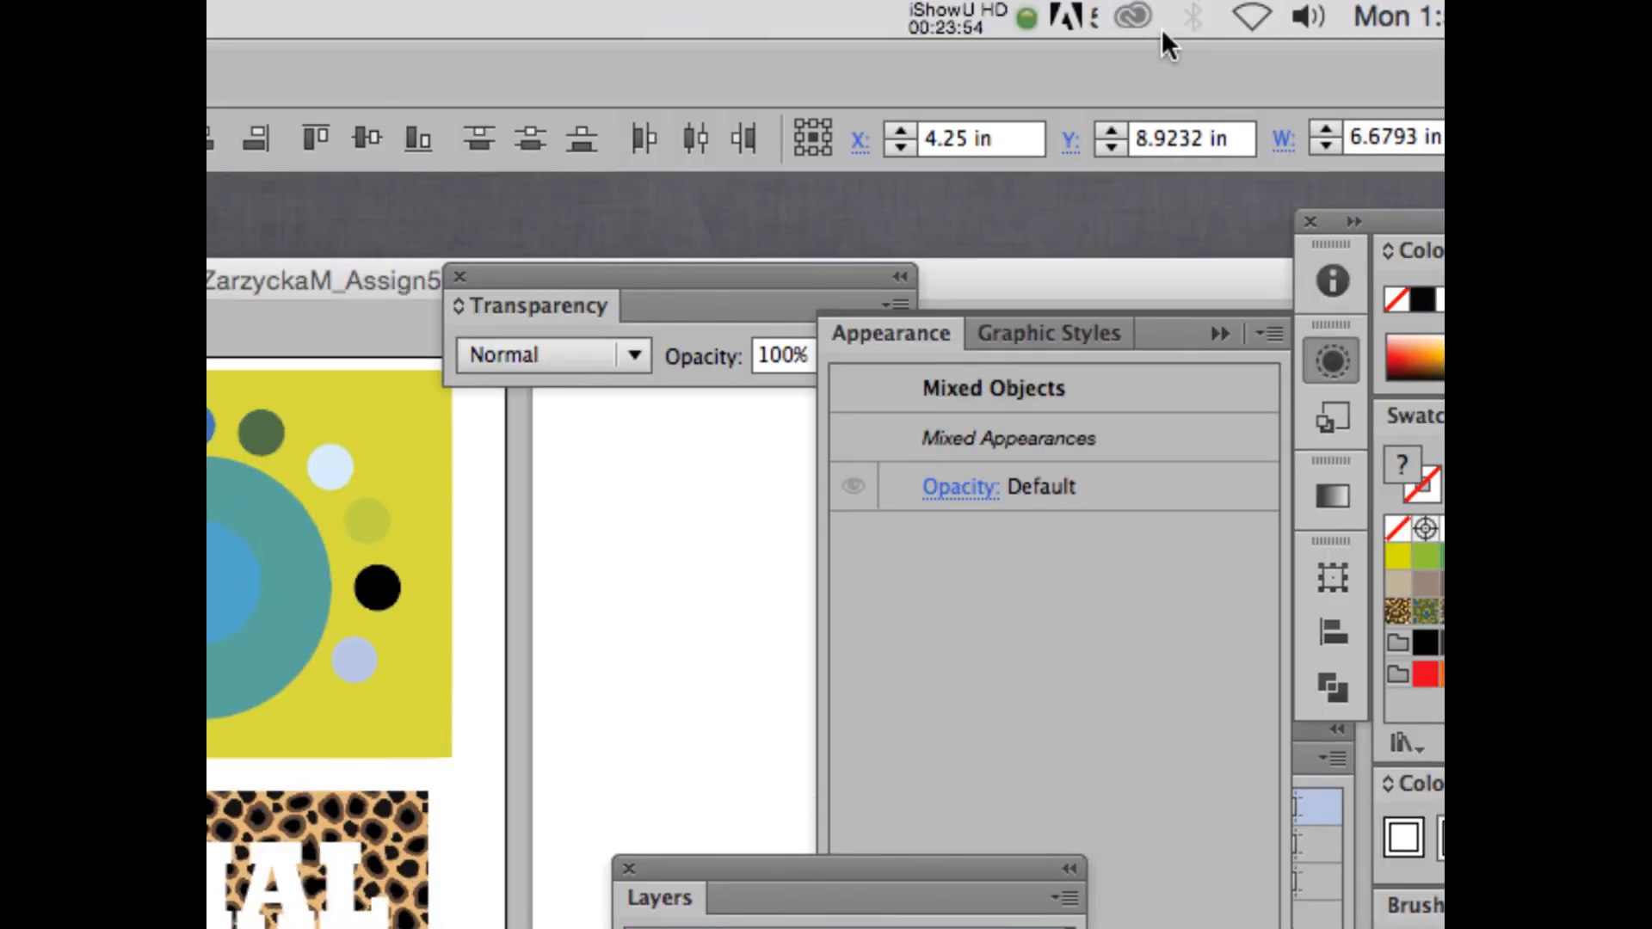
{"action": "left_click", "coordinate": [948, 24]}
{"action": "left_click", "coordinate": [968, 137]}
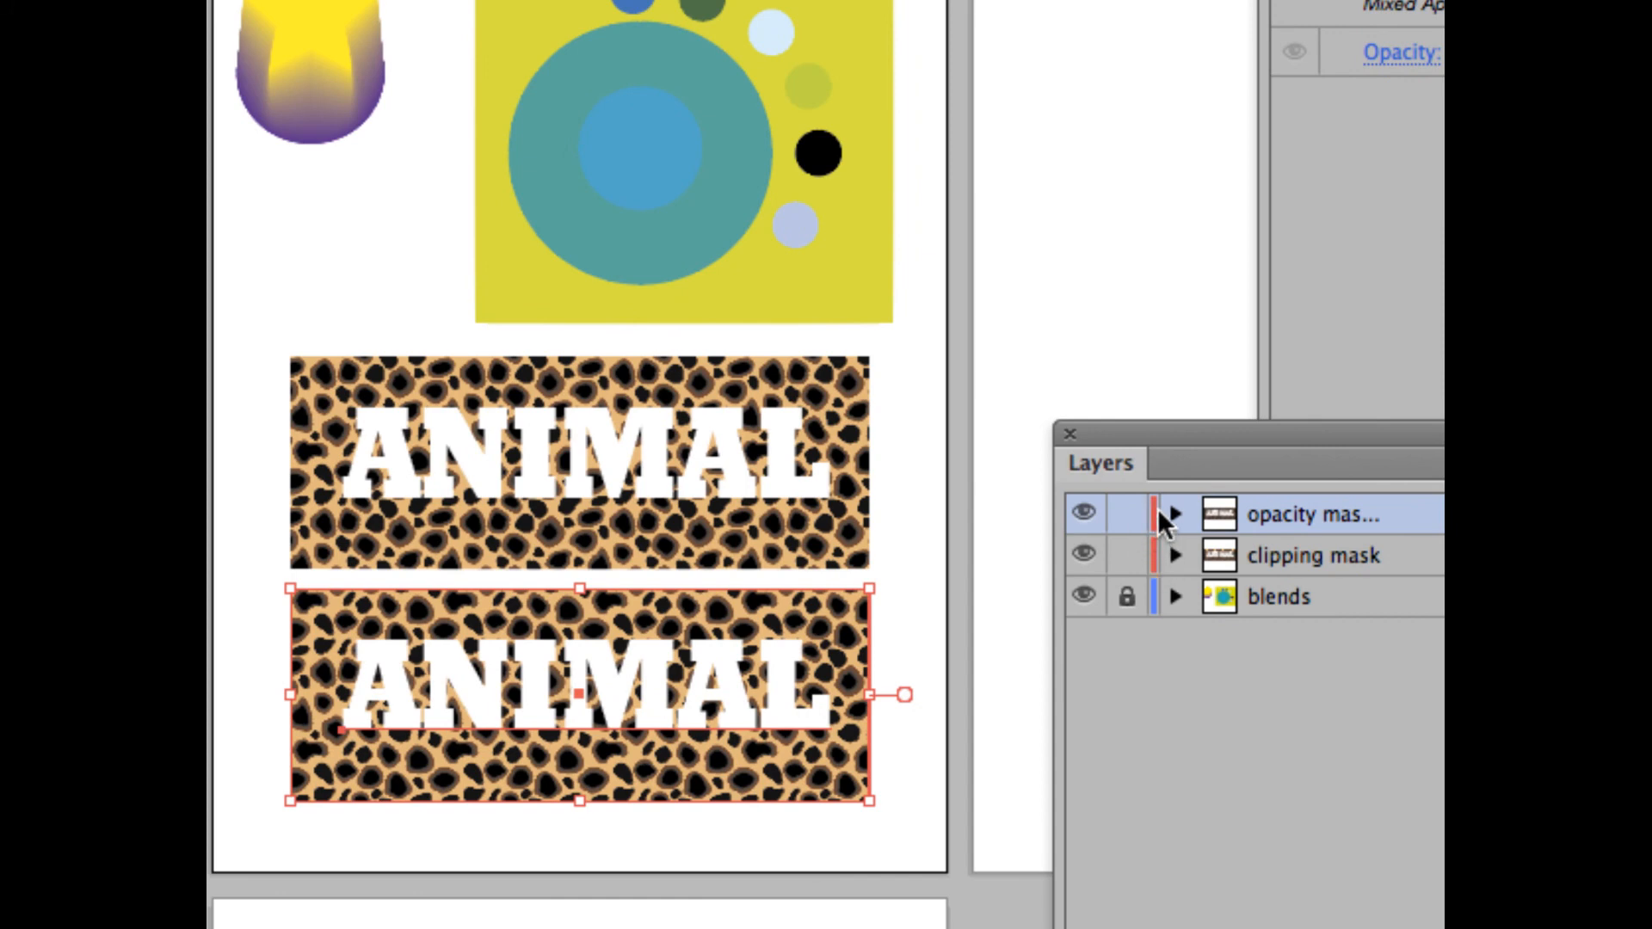
Step: Set the layer color of the opacity mask copy layer to Green
{"action": "double_click", "coordinate": [1219, 513]}
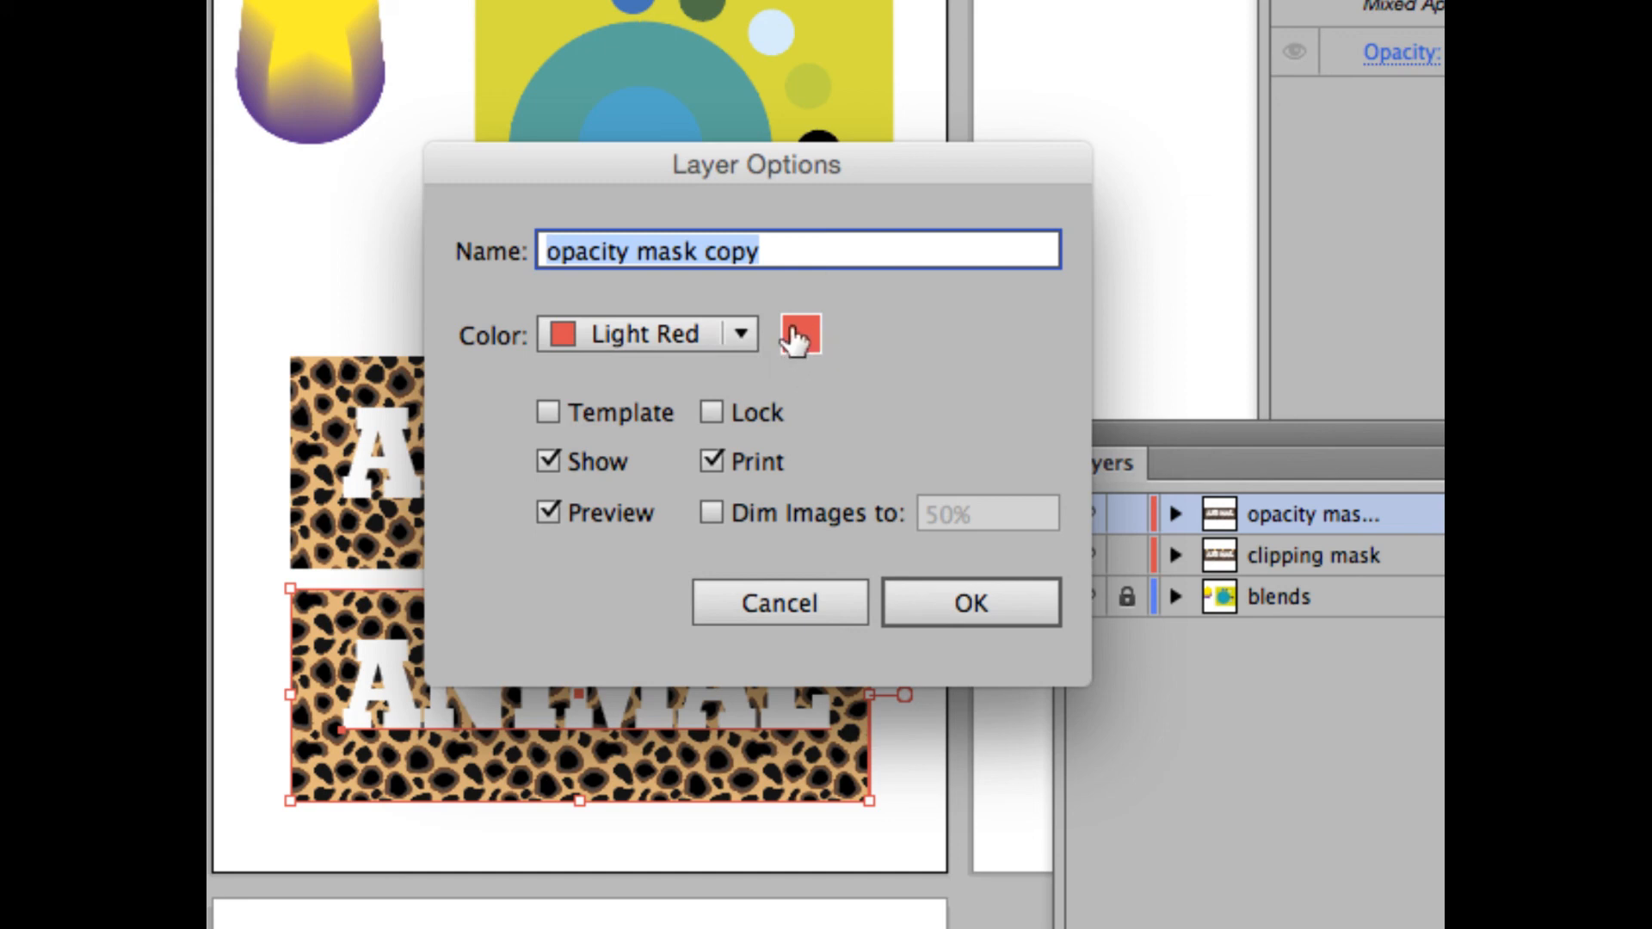
{"action": "left_click", "coordinate": [723, 335]}
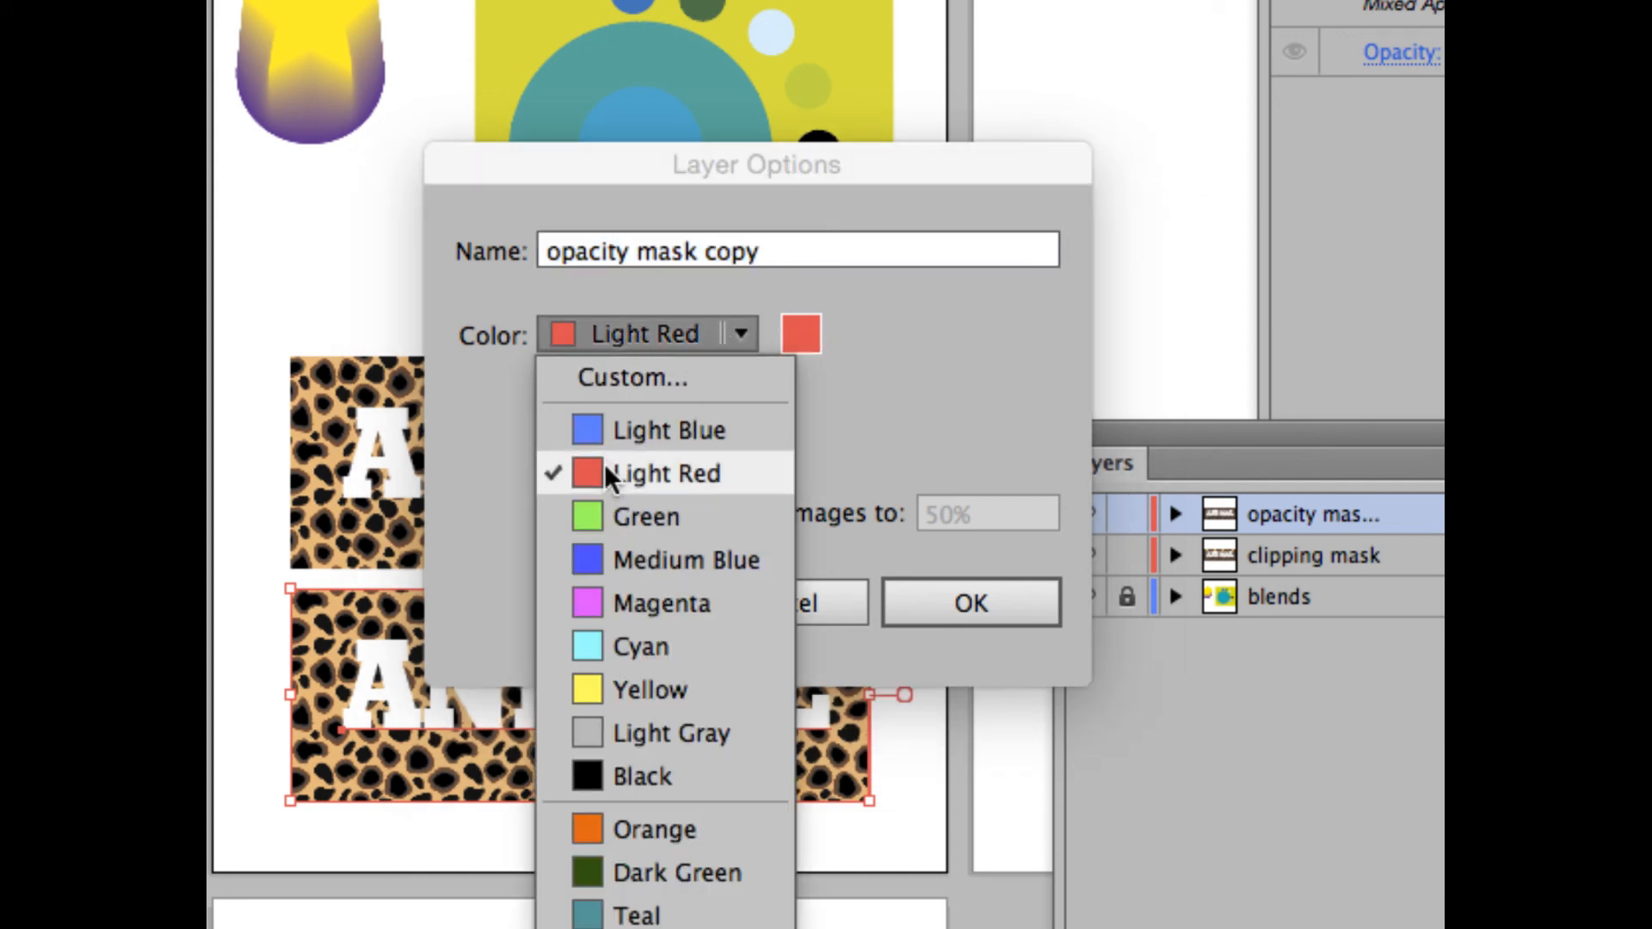
{"action": "left_click", "coordinate": [637, 518]}
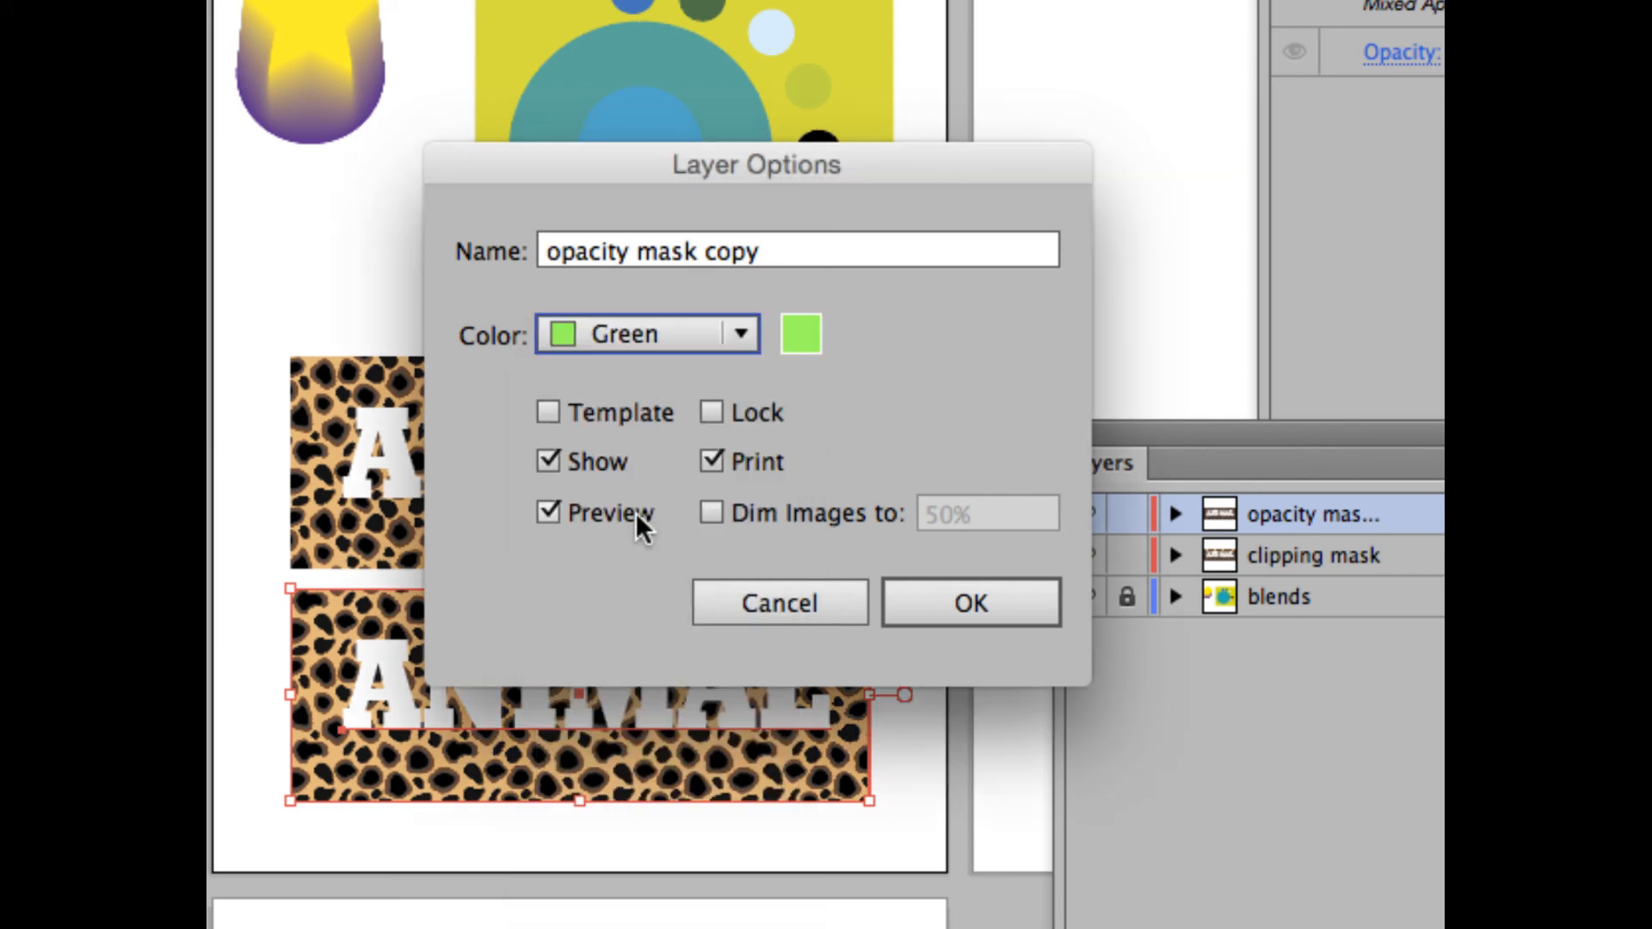
{"action": "left_click", "coordinate": [985, 606]}
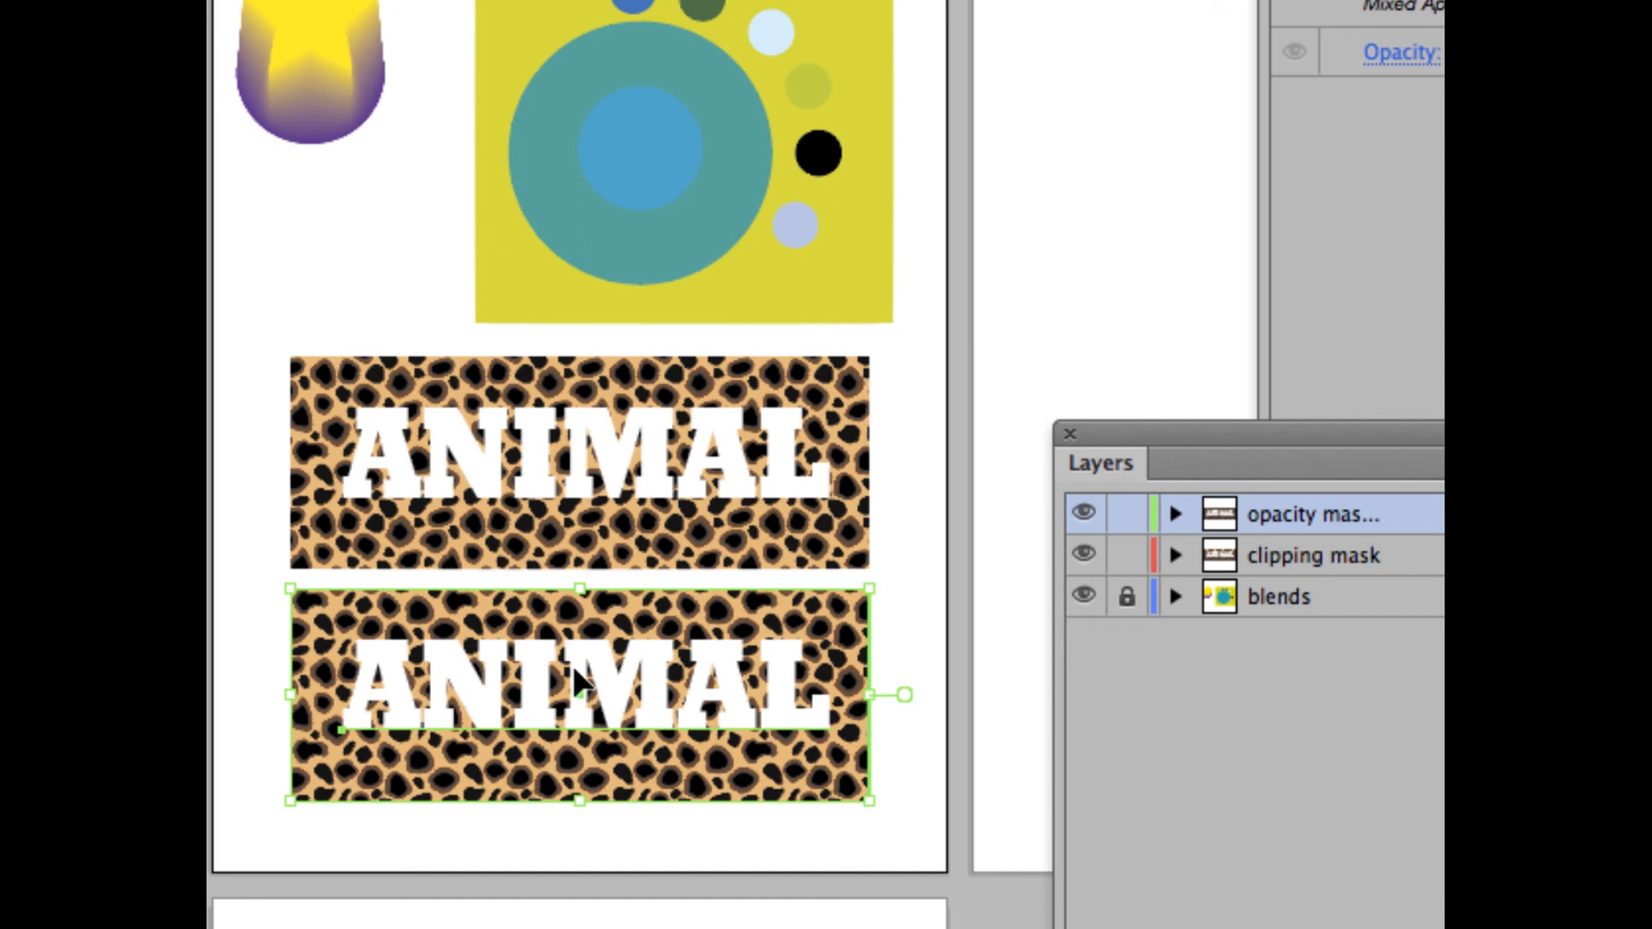
Step: Make a clipping mask from the upper ANIMAL text and patterned rectangle on the clipping mask layer
{"action": "left_click", "coordinate": [542, 515]}
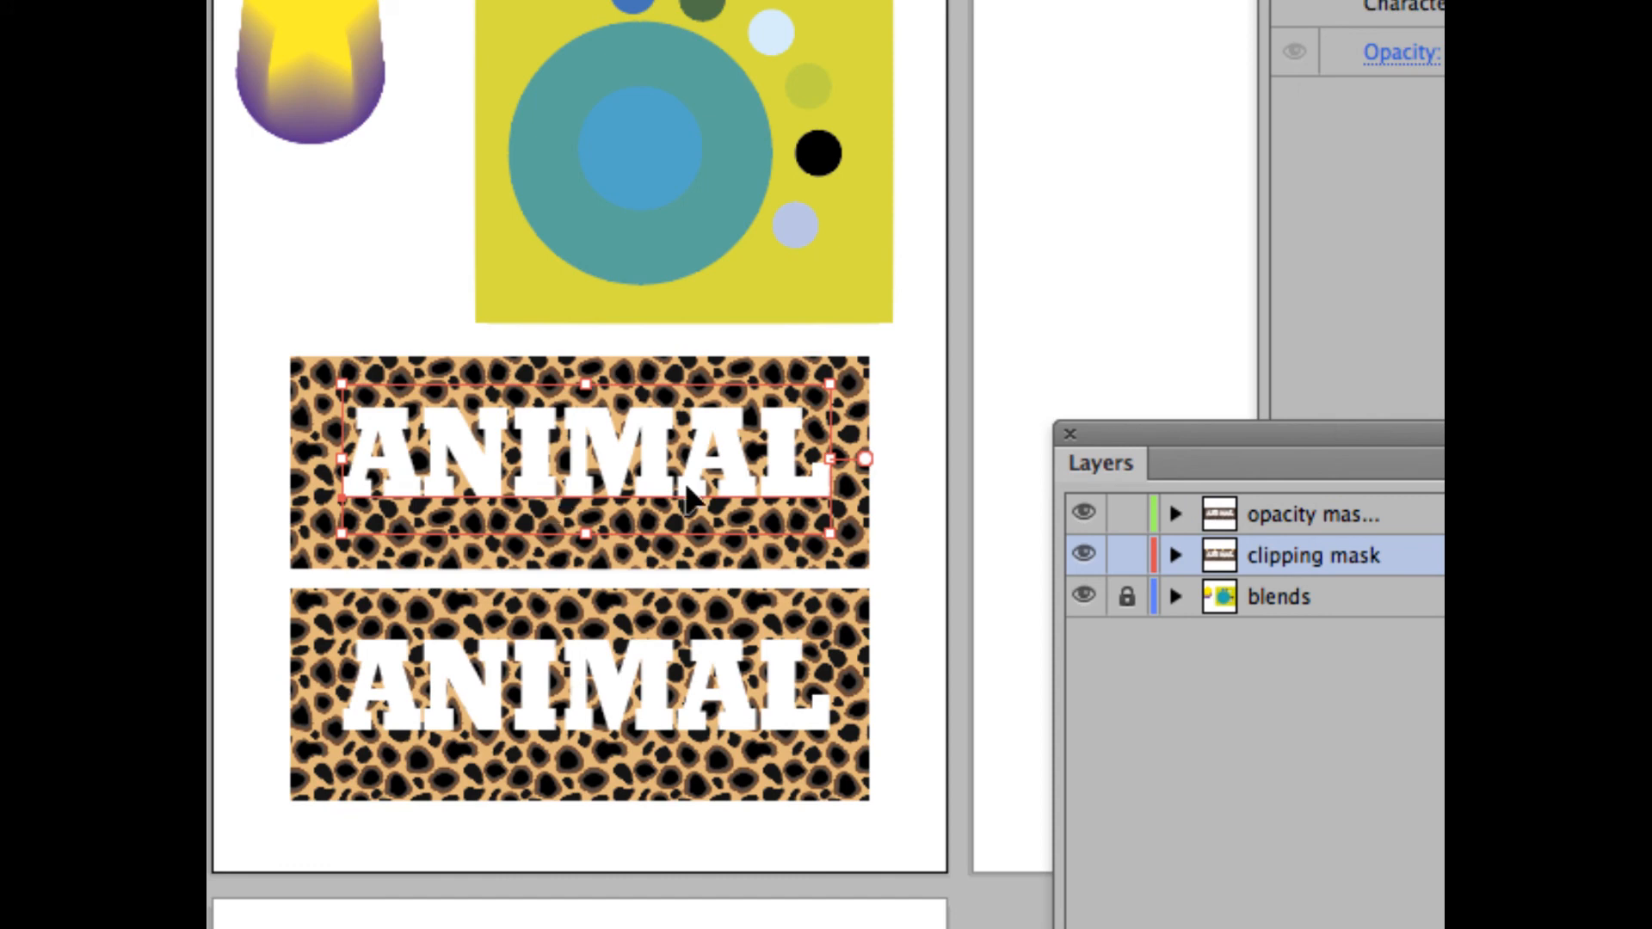
{"action": "left_click", "coordinate": [684, 521]}
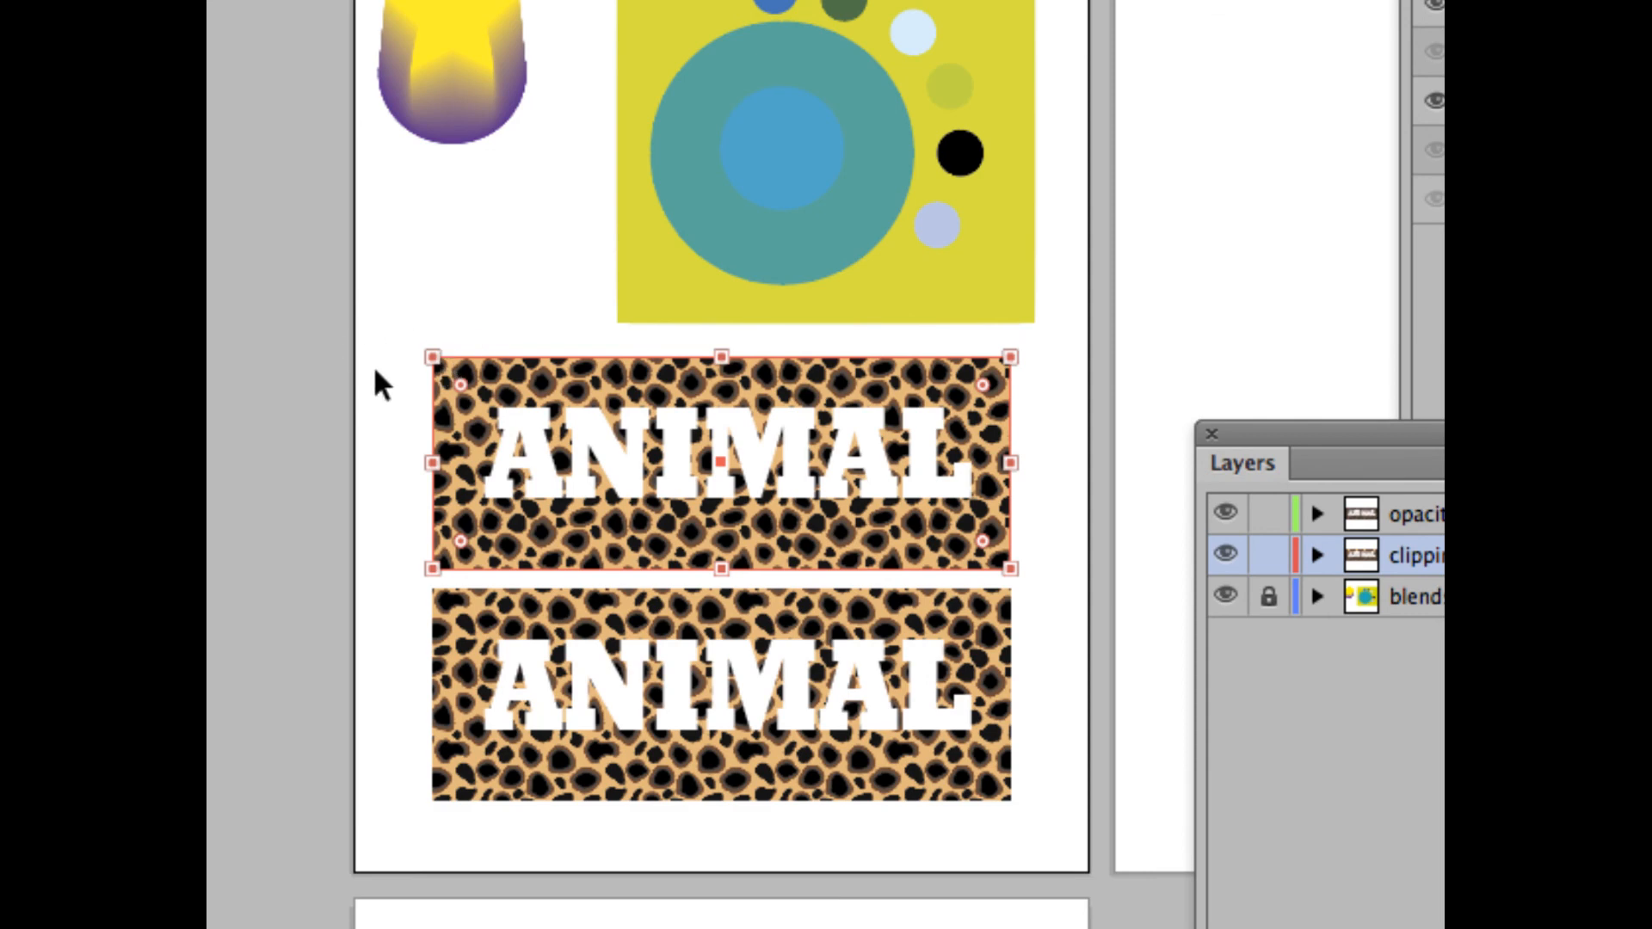
{"action": "key", "text": "super+shift+b"}
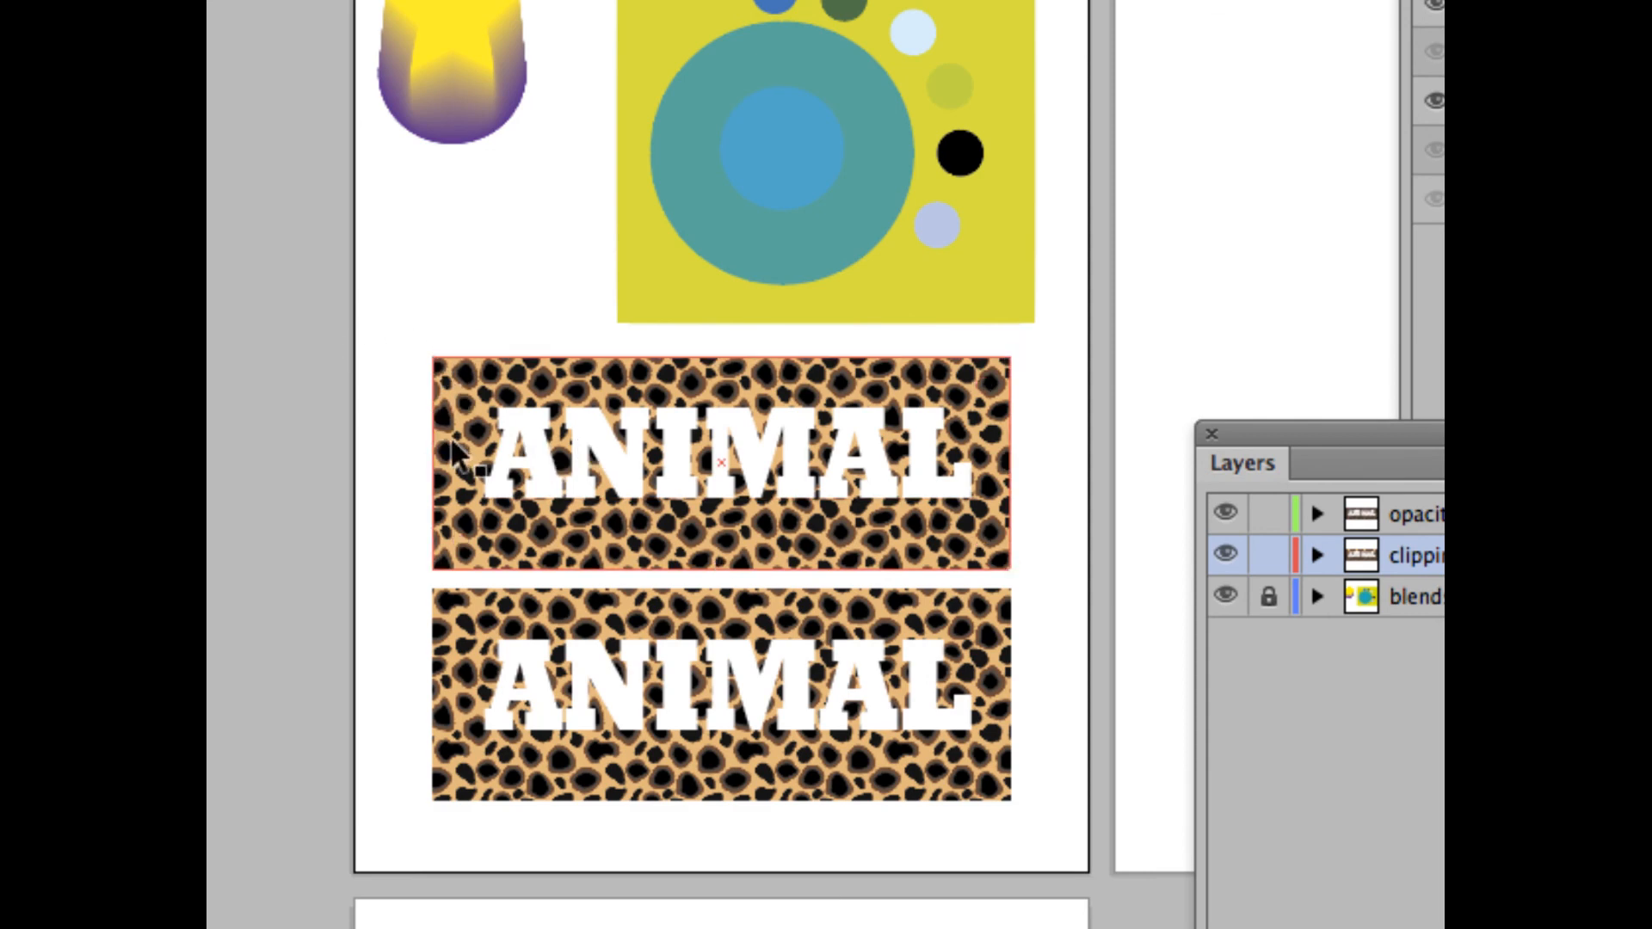
{"action": "left_click_drag", "start_coordinate": [383, 422], "coordinate": [614, 473]}
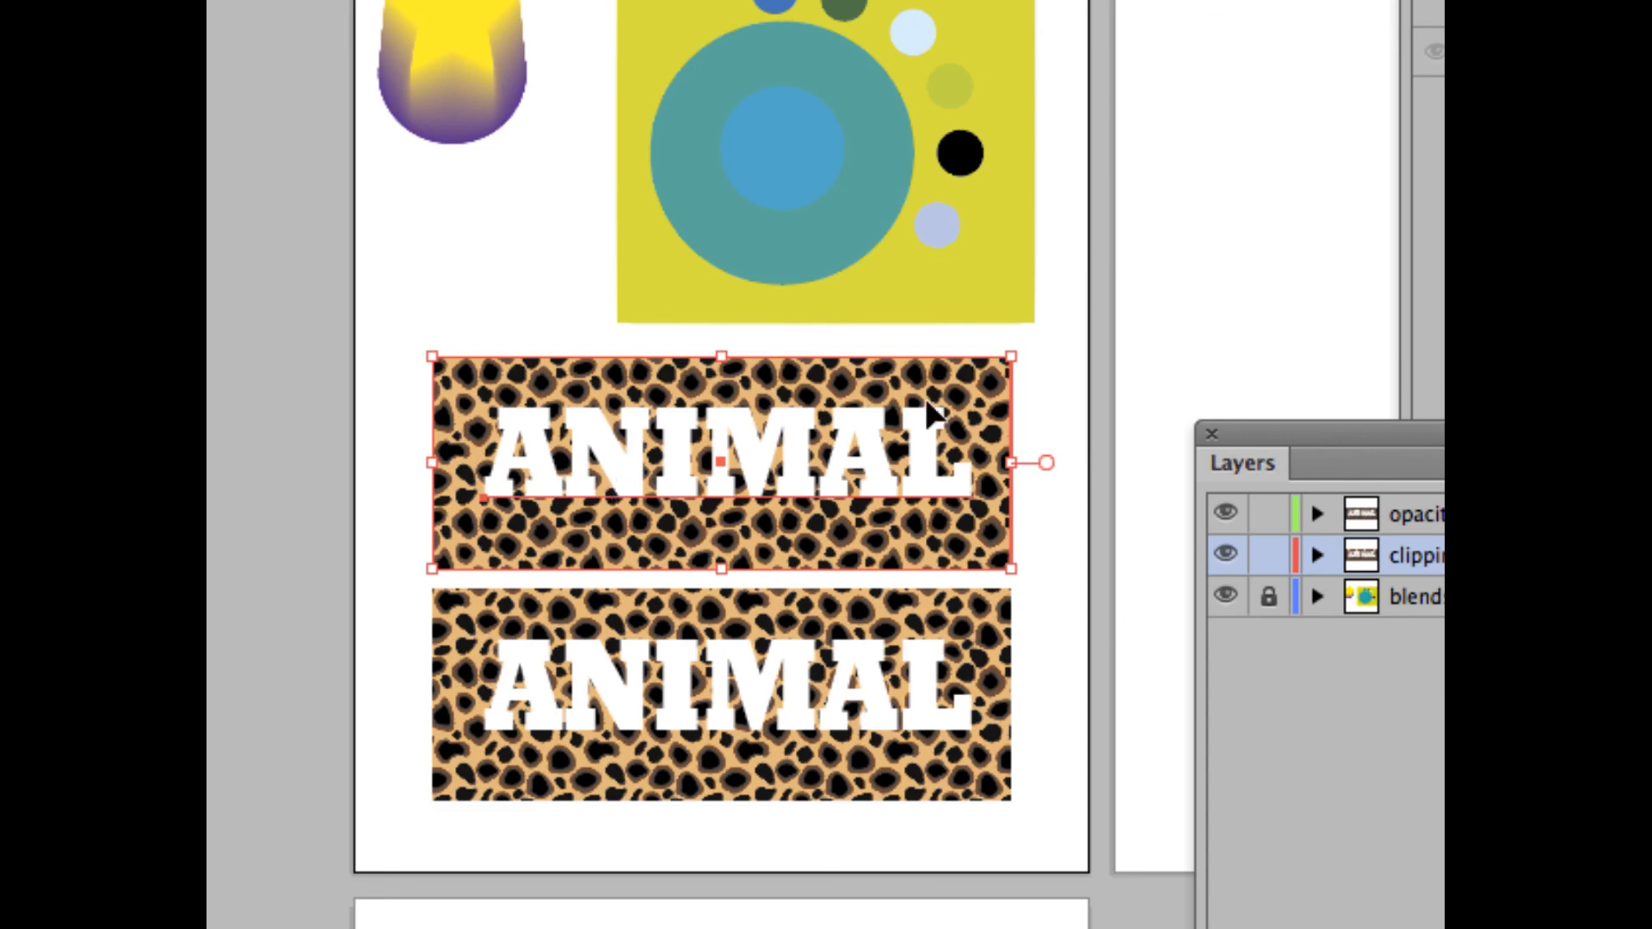
{"action": "left_click_drag", "start_coordinate": [1377, 420], "coordinate": [1151, 155]}
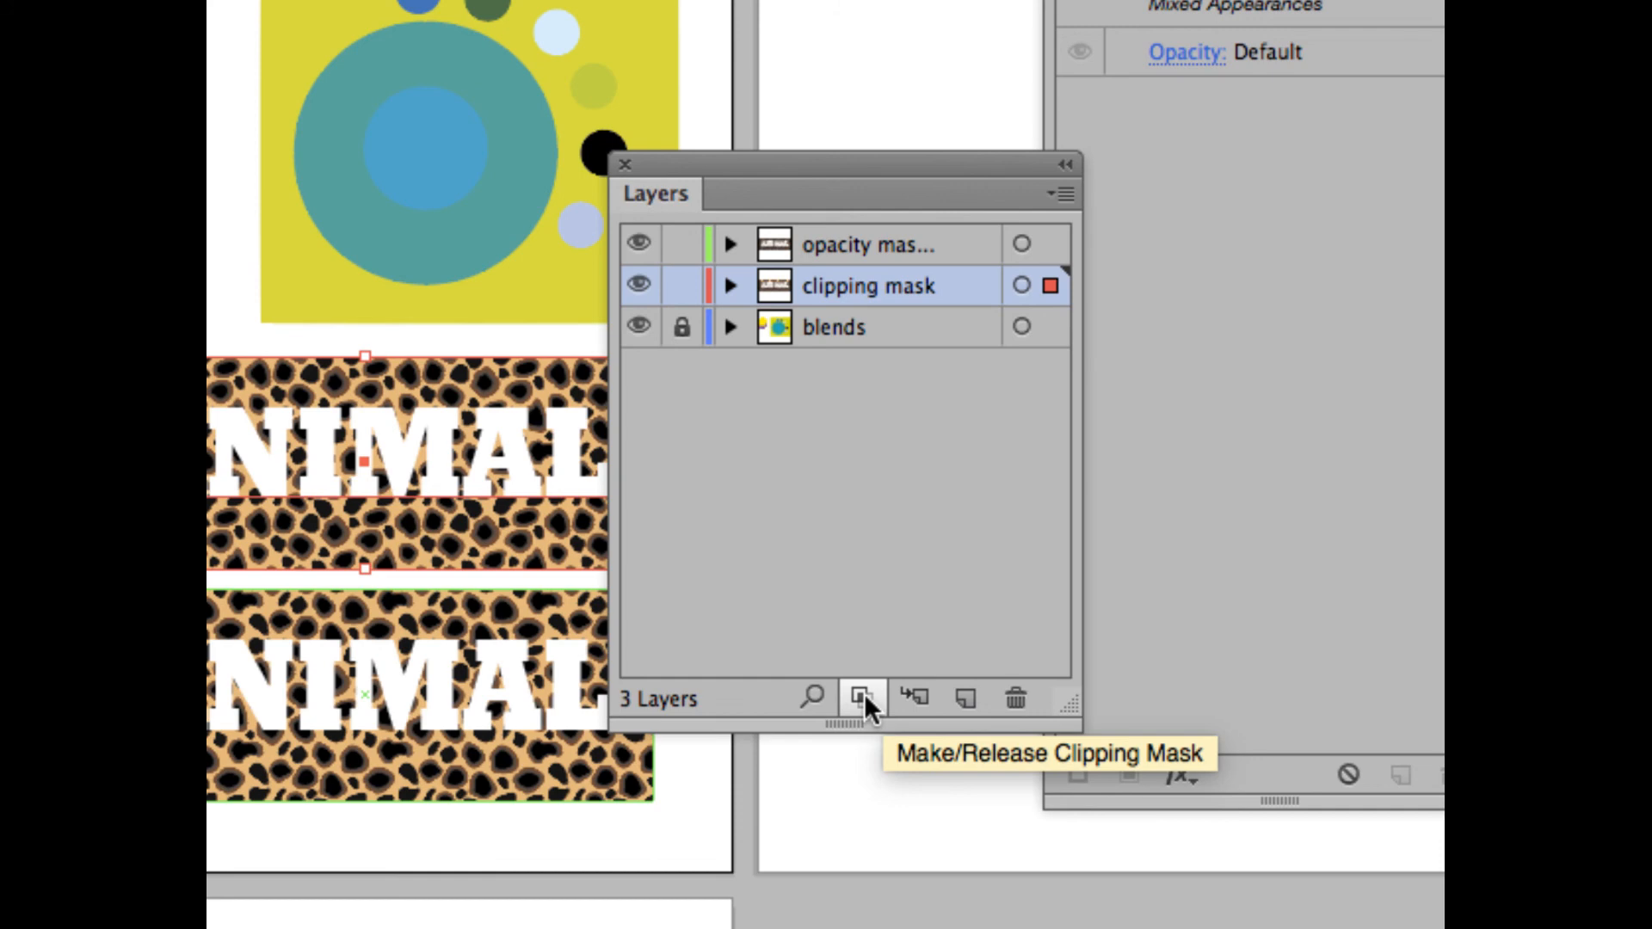
{"action": "left_click", "coordinate": [1061, 194]}
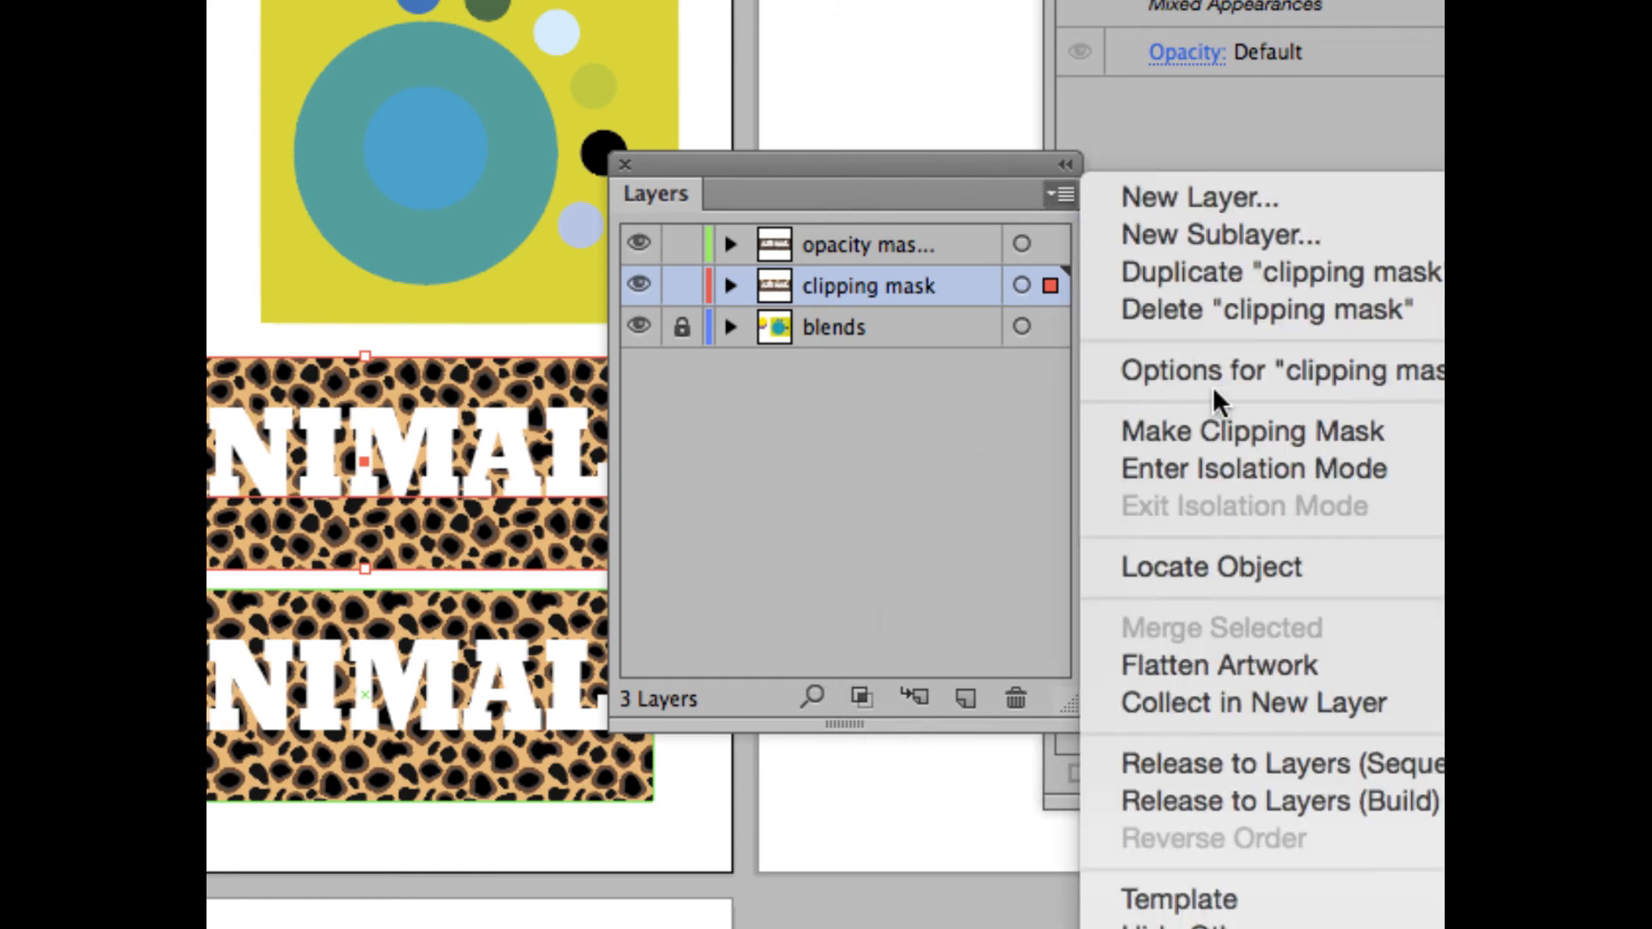
{"action": "left_click", "coordinate": [1216, 430]}
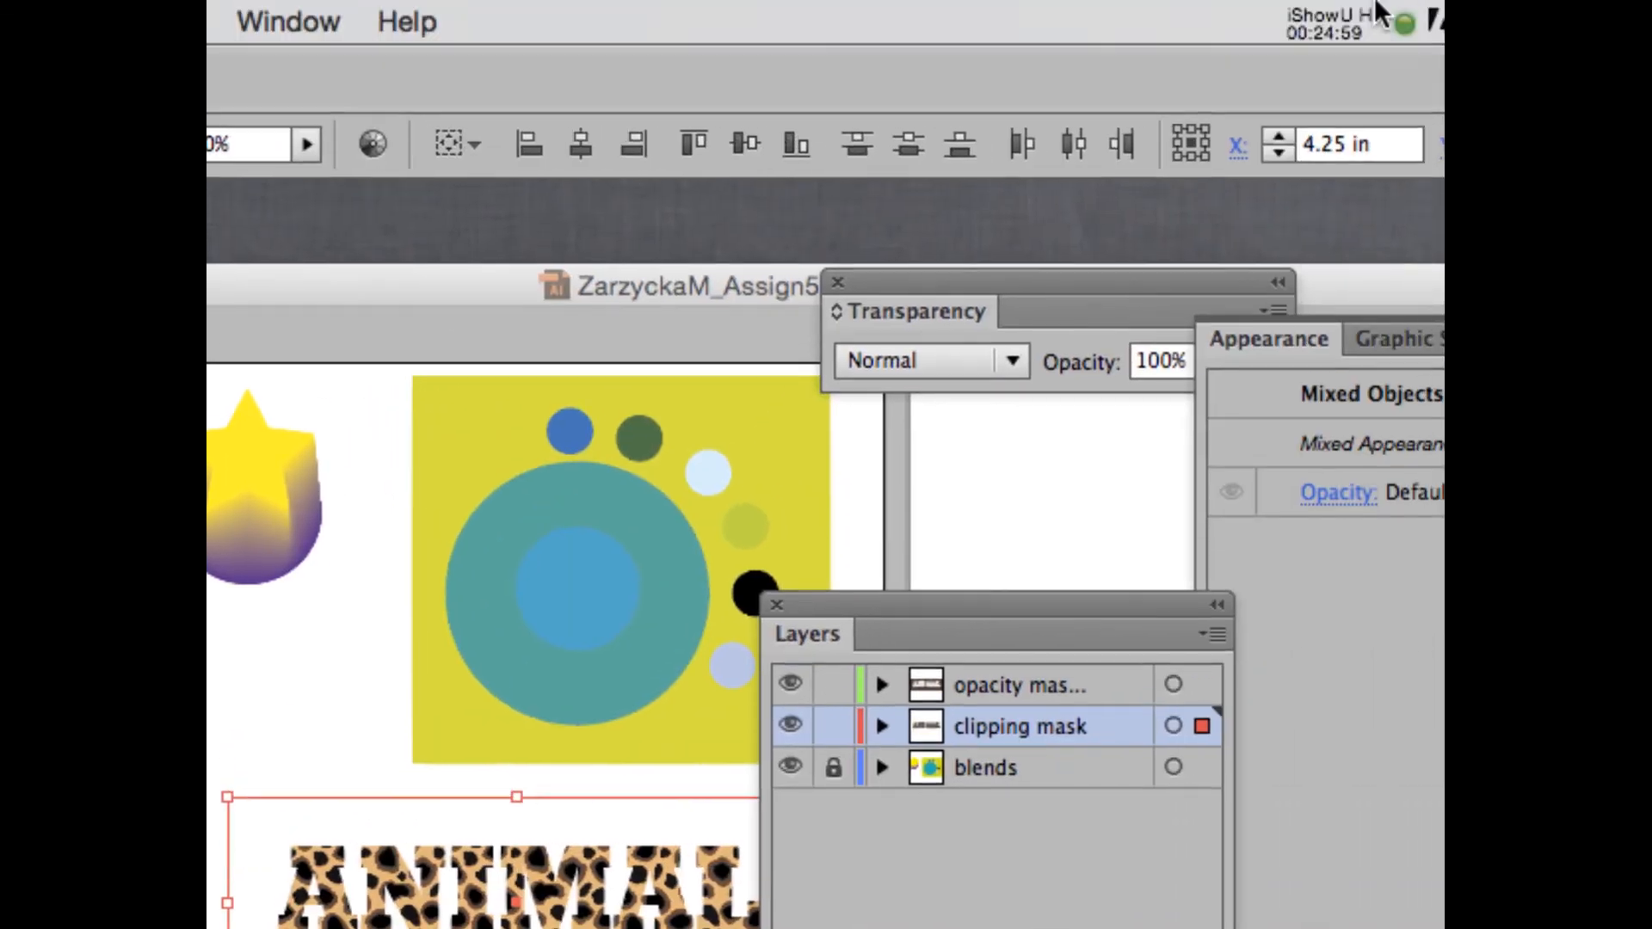
{"action": "left_click", "coordinate": [1319, 19]}
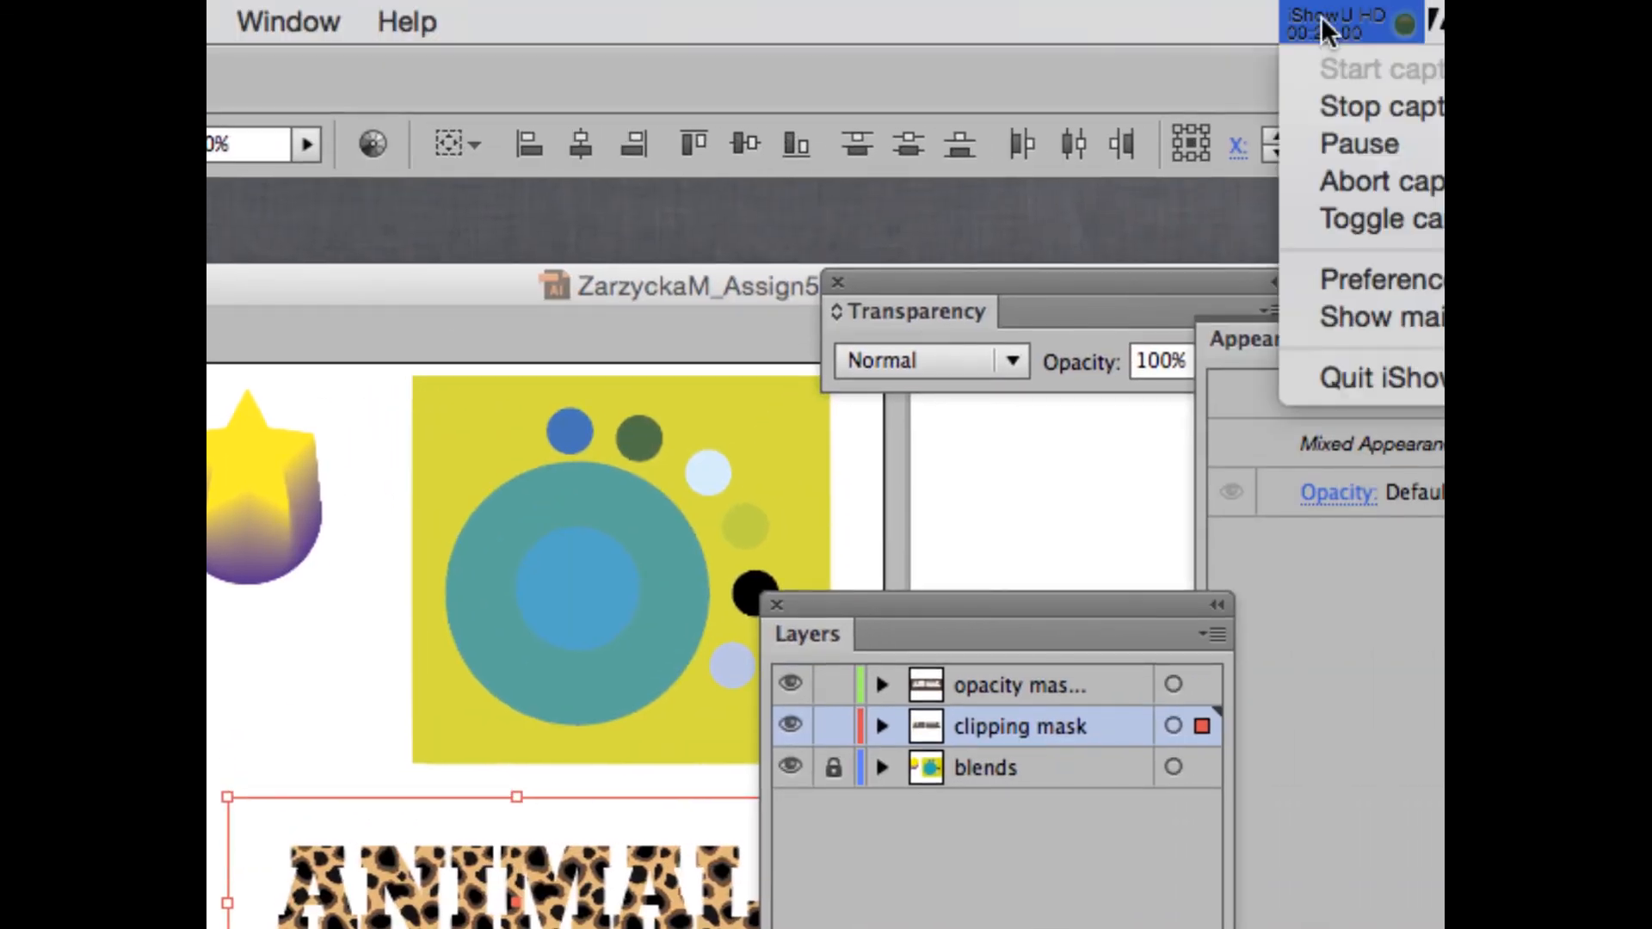
{"action": "left_click", "coordinate": [1340, 131]}
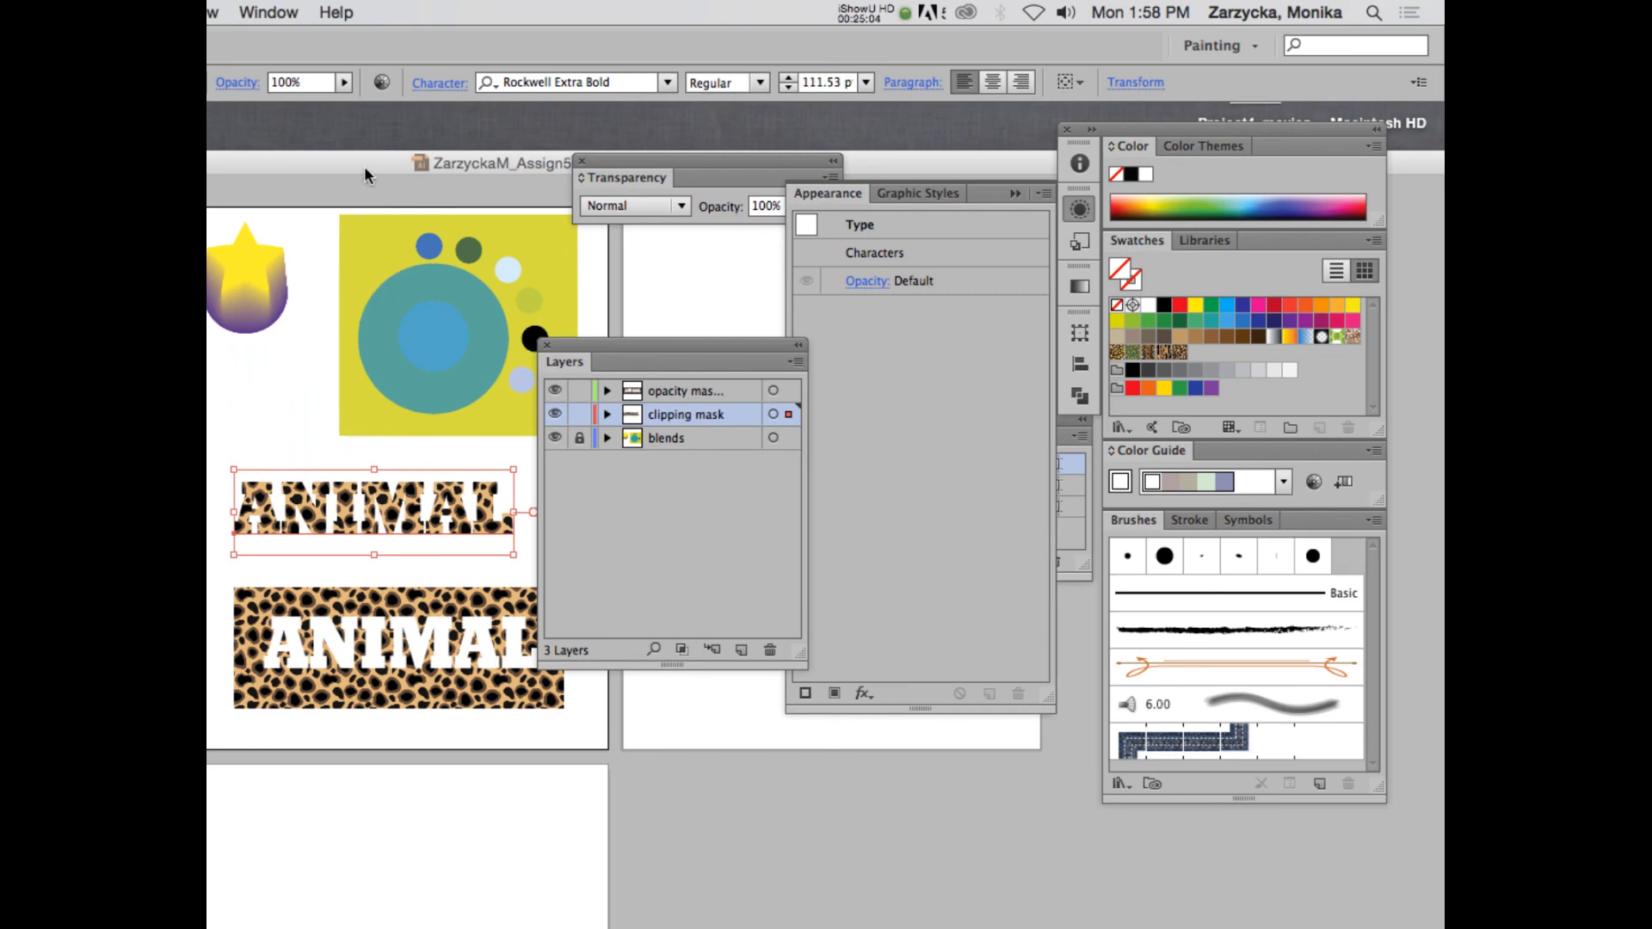
Step: Reposition the document window and move the Layers panel clear of the artboard so both ANIMAL artworks are uncovered
{"action": "left_click_drag", "start_coordinate": [364, 172], "coordinate": [486, 185]}
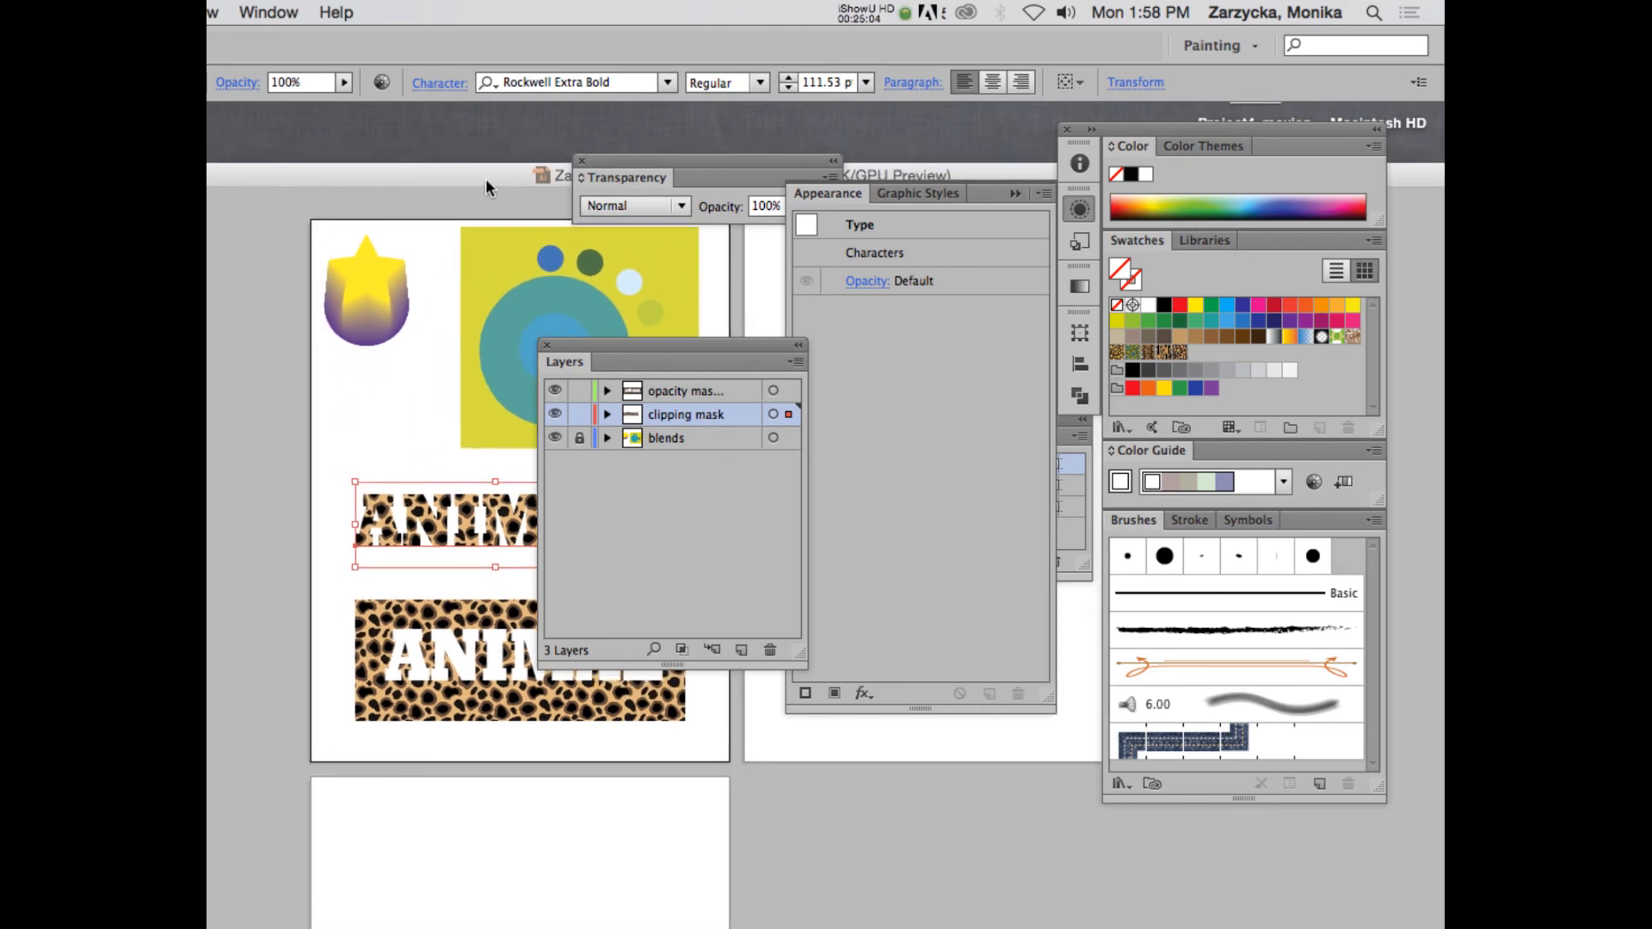
{"action": "left_click_drag", "start_coordinate": [571, 349], "coordinate": [898, 409]}
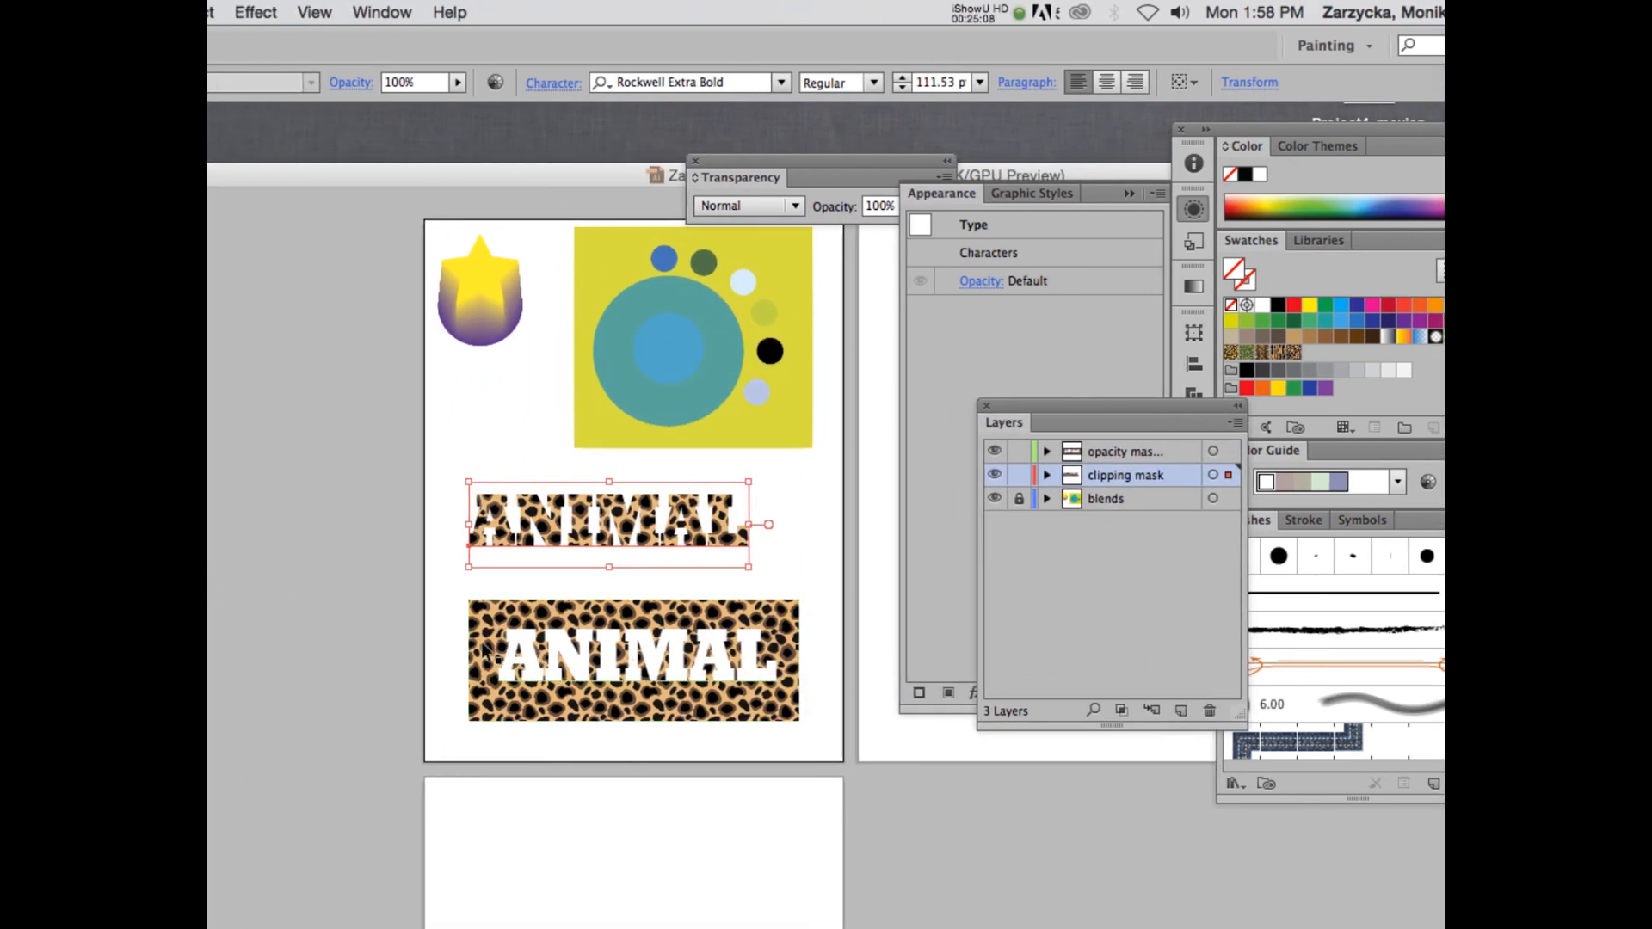
Step: Select the lower ANIMAL text and patterned rectangle together and show the full transparency options
{"action": "left_click", "coordinate": [593, 687]}
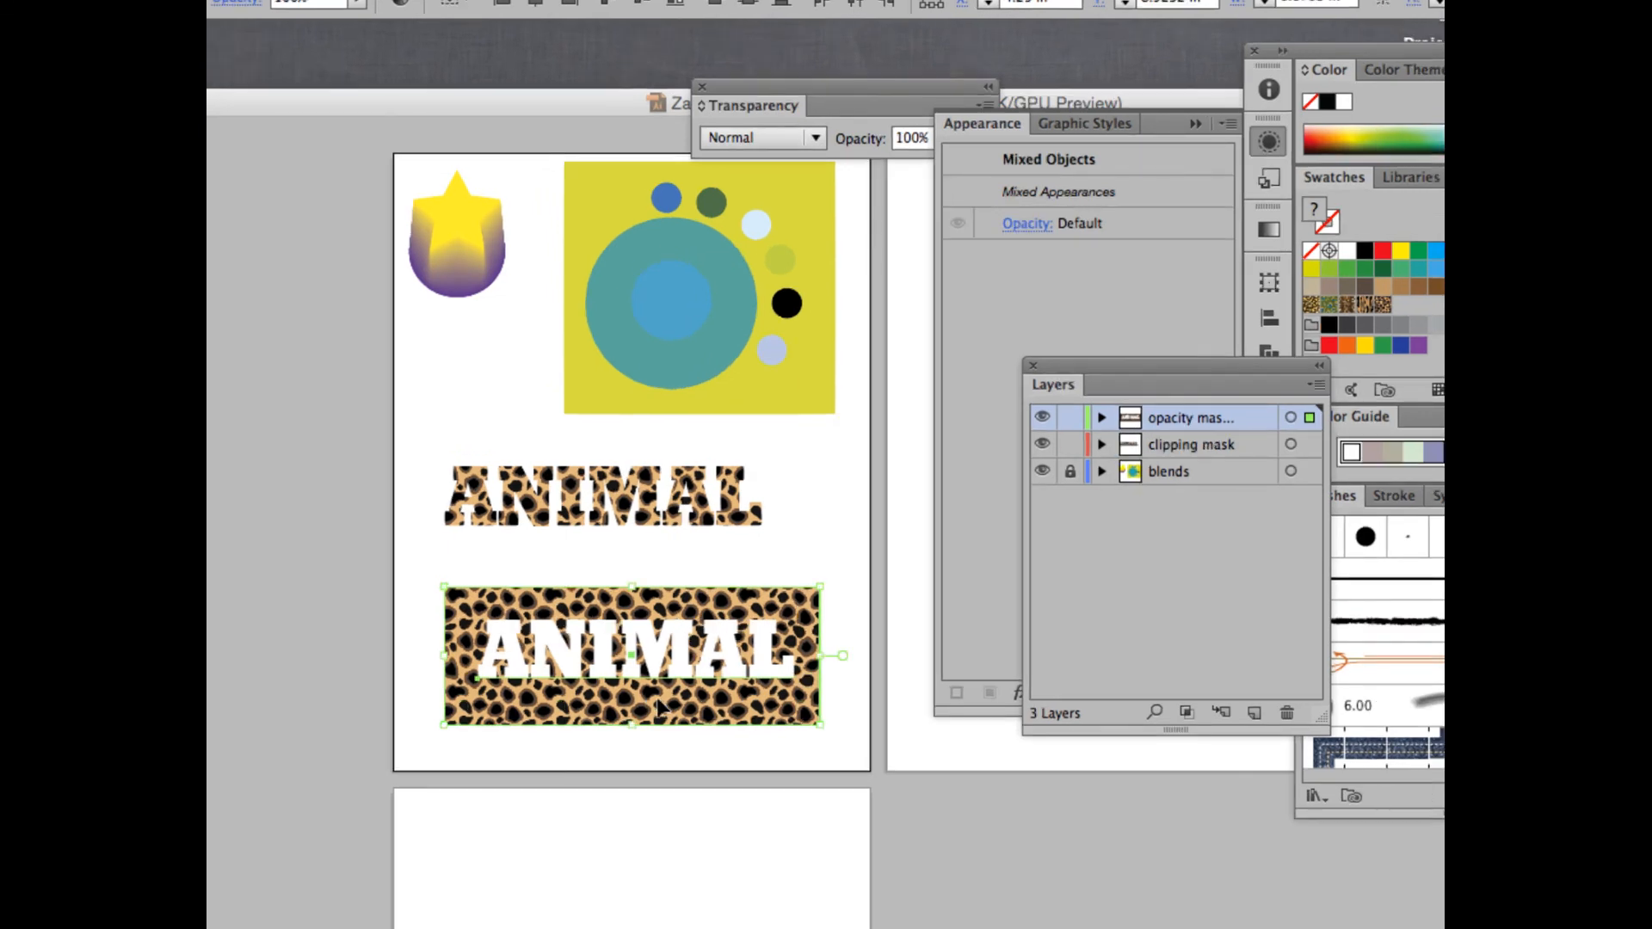
{"action": "left_click", "coordinate": [852, 104]}
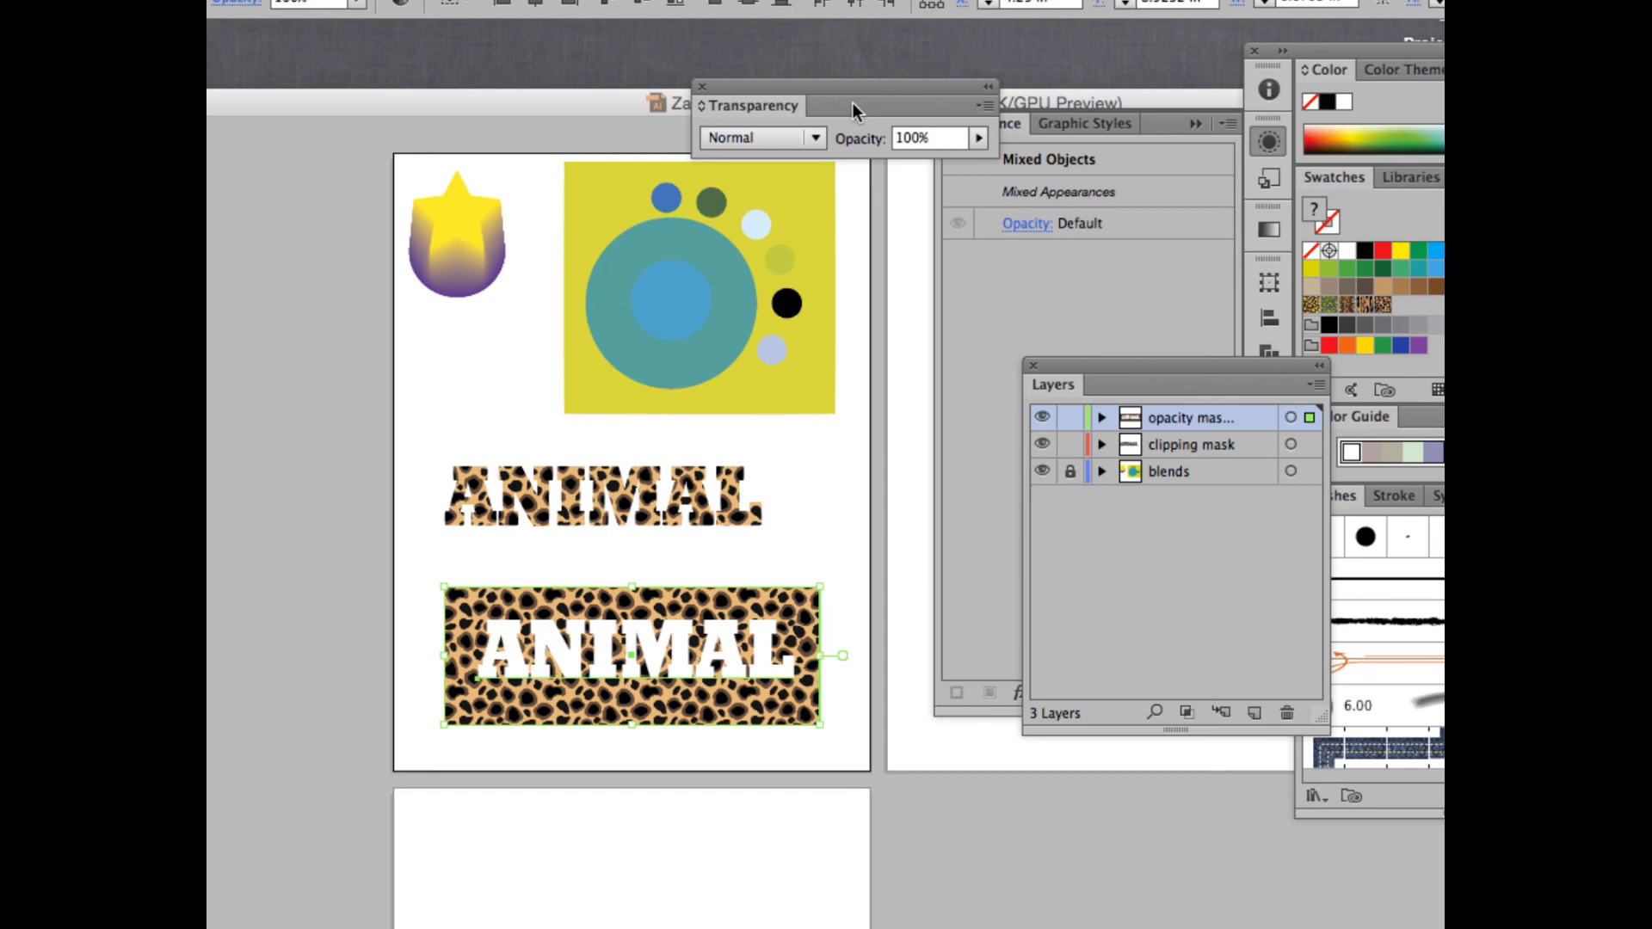
{"action": "left_click", "coordinate": [985, 106]}
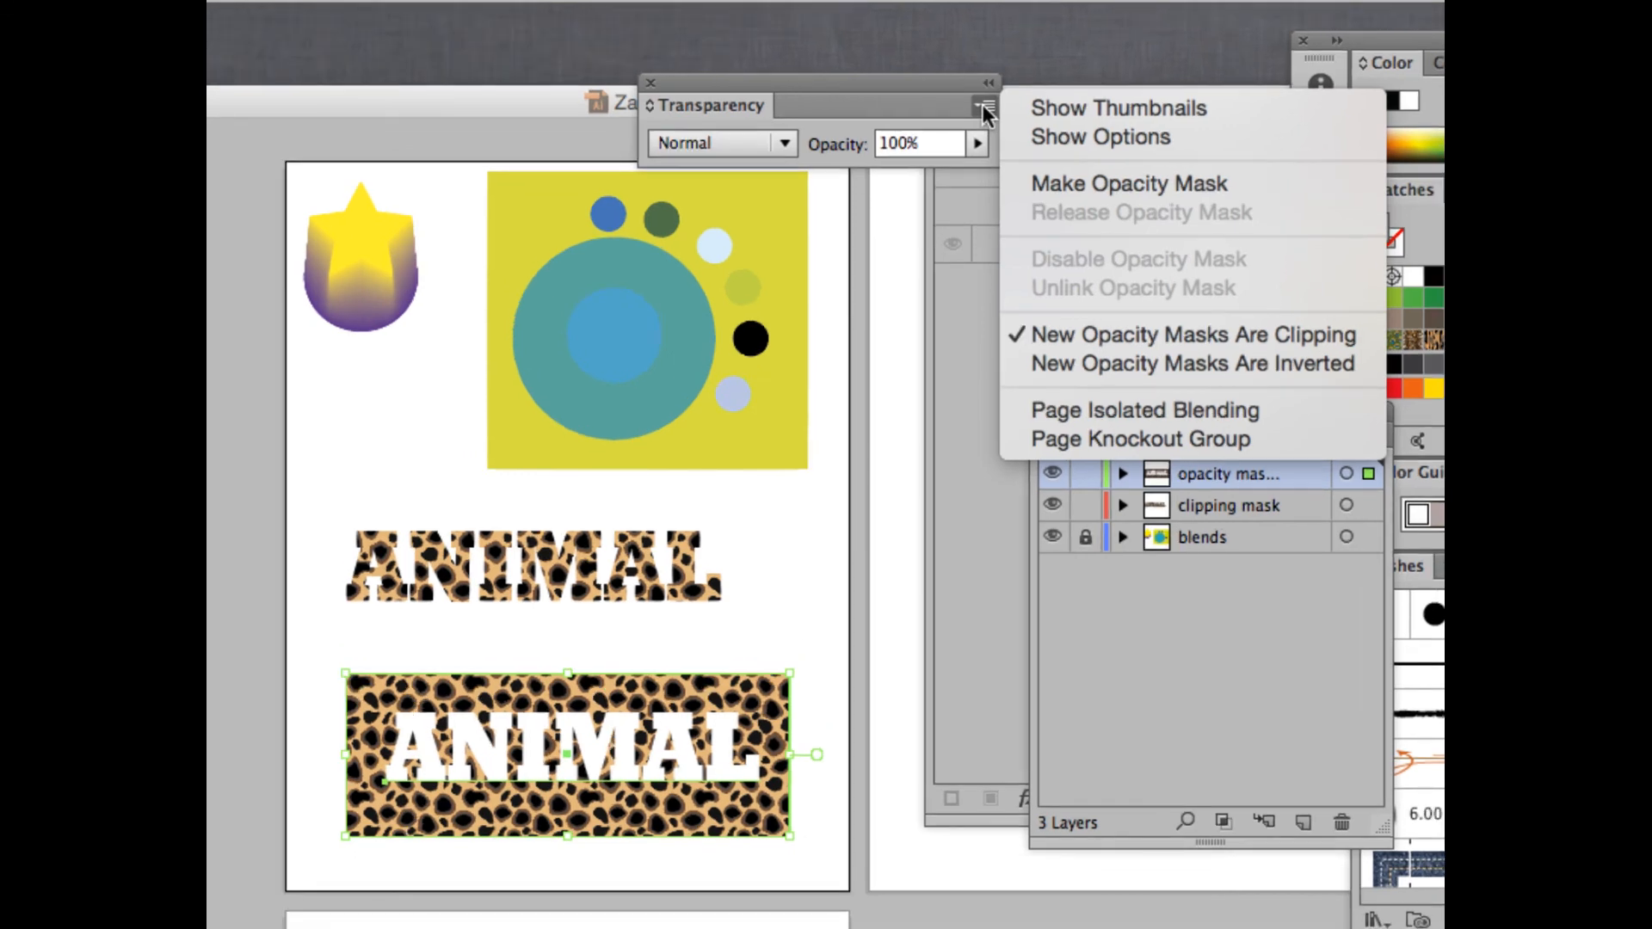
{"action": "left_click", "coordinate": [1068, 133]}
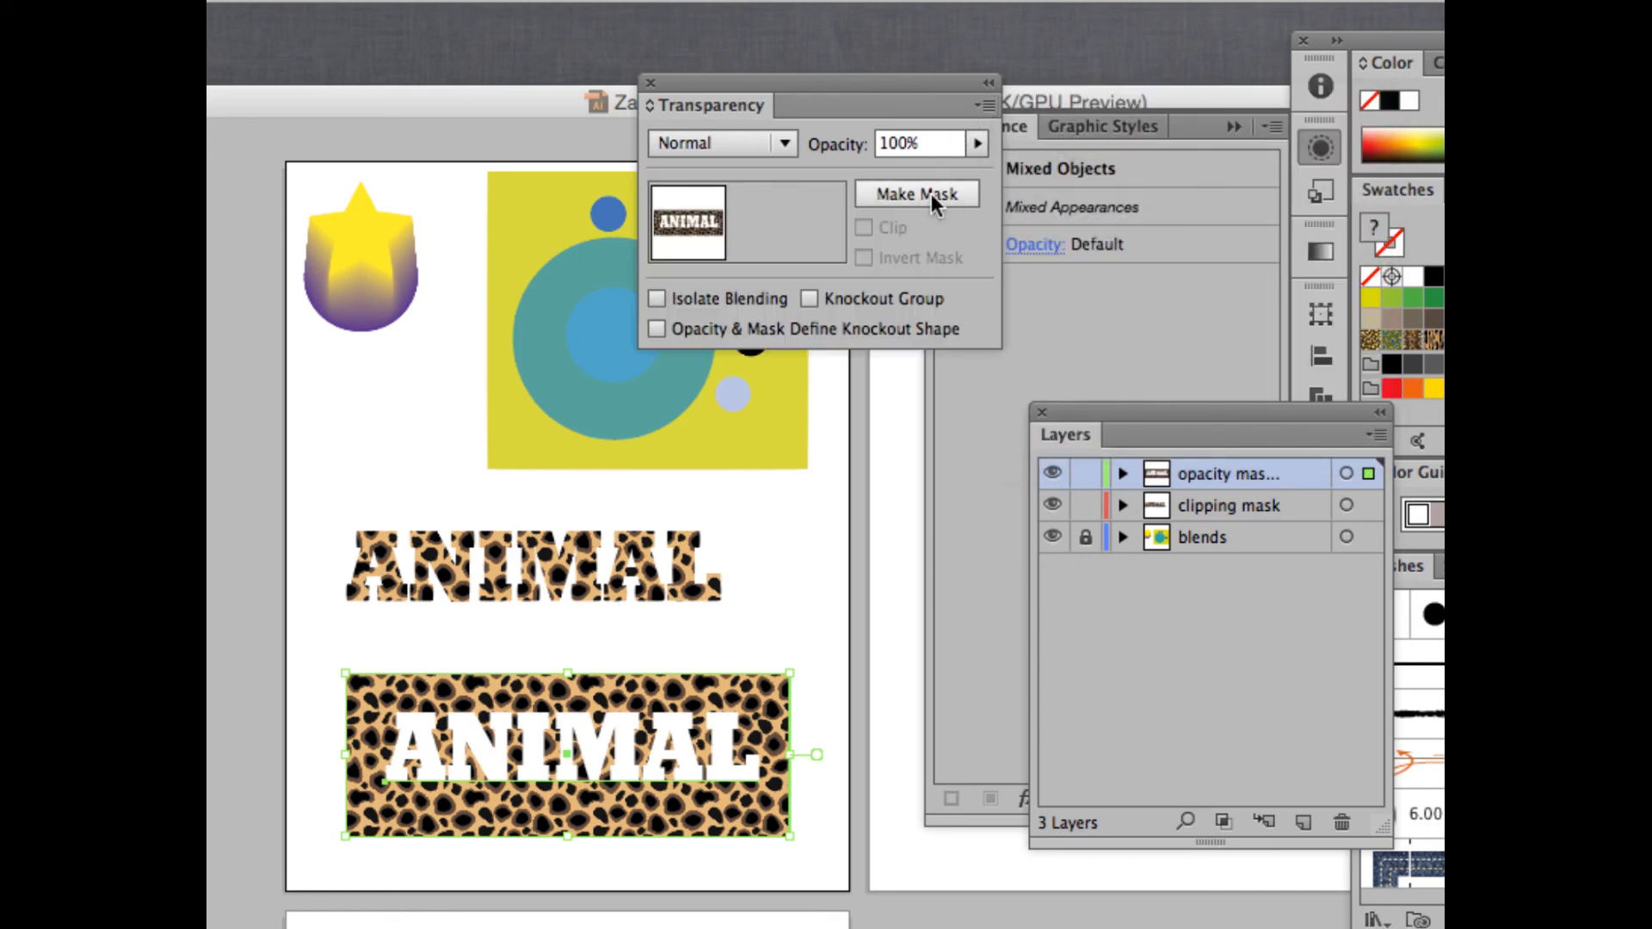
Step: Make an opacity mask from the lower ANIMAL text and rectangle, and release it again
{"action": "left_click", "coordinate": [987, 102]}
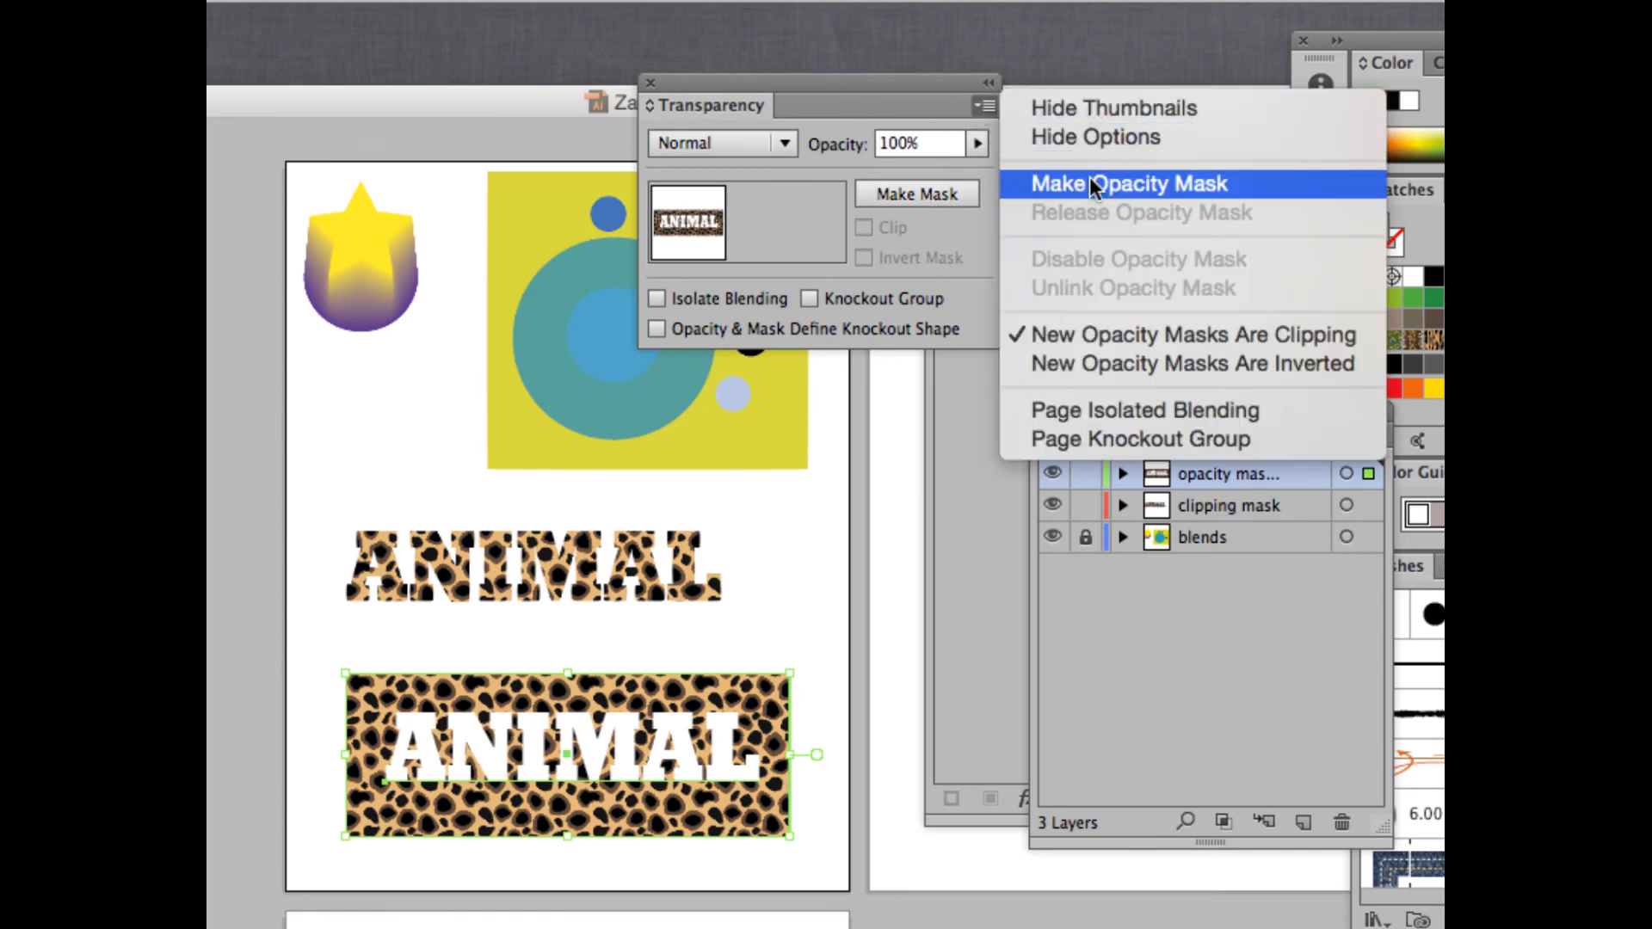
{"action": "left_click", "coordinate": [926, 164]}
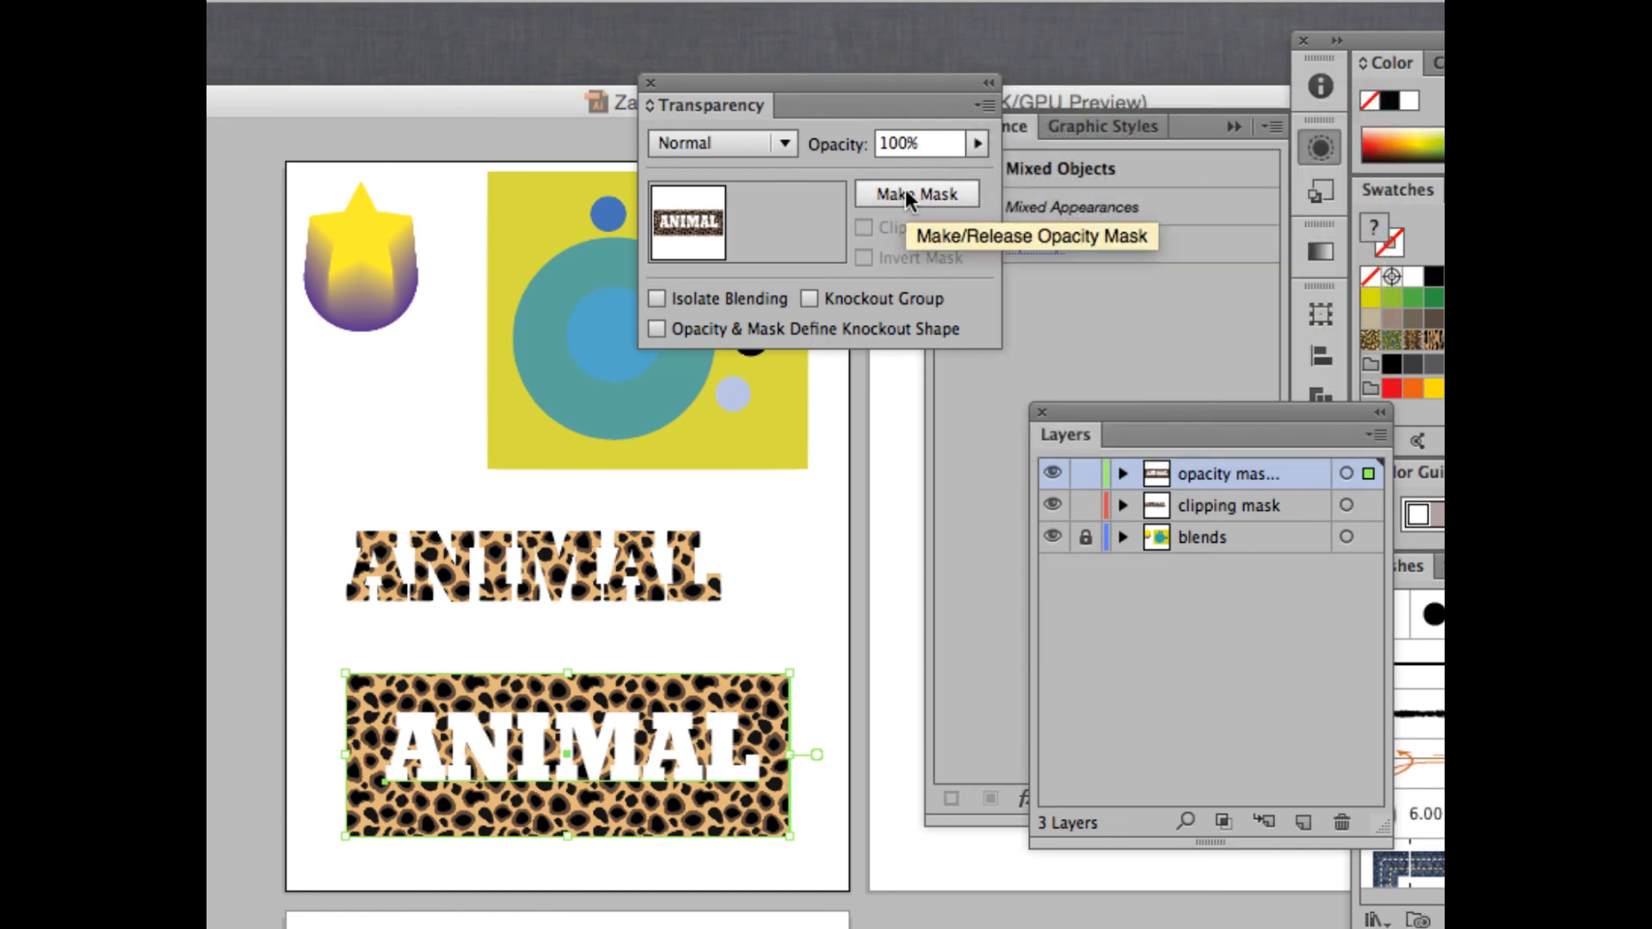
{"action": "left_click", "coordinate": [905, 191]}
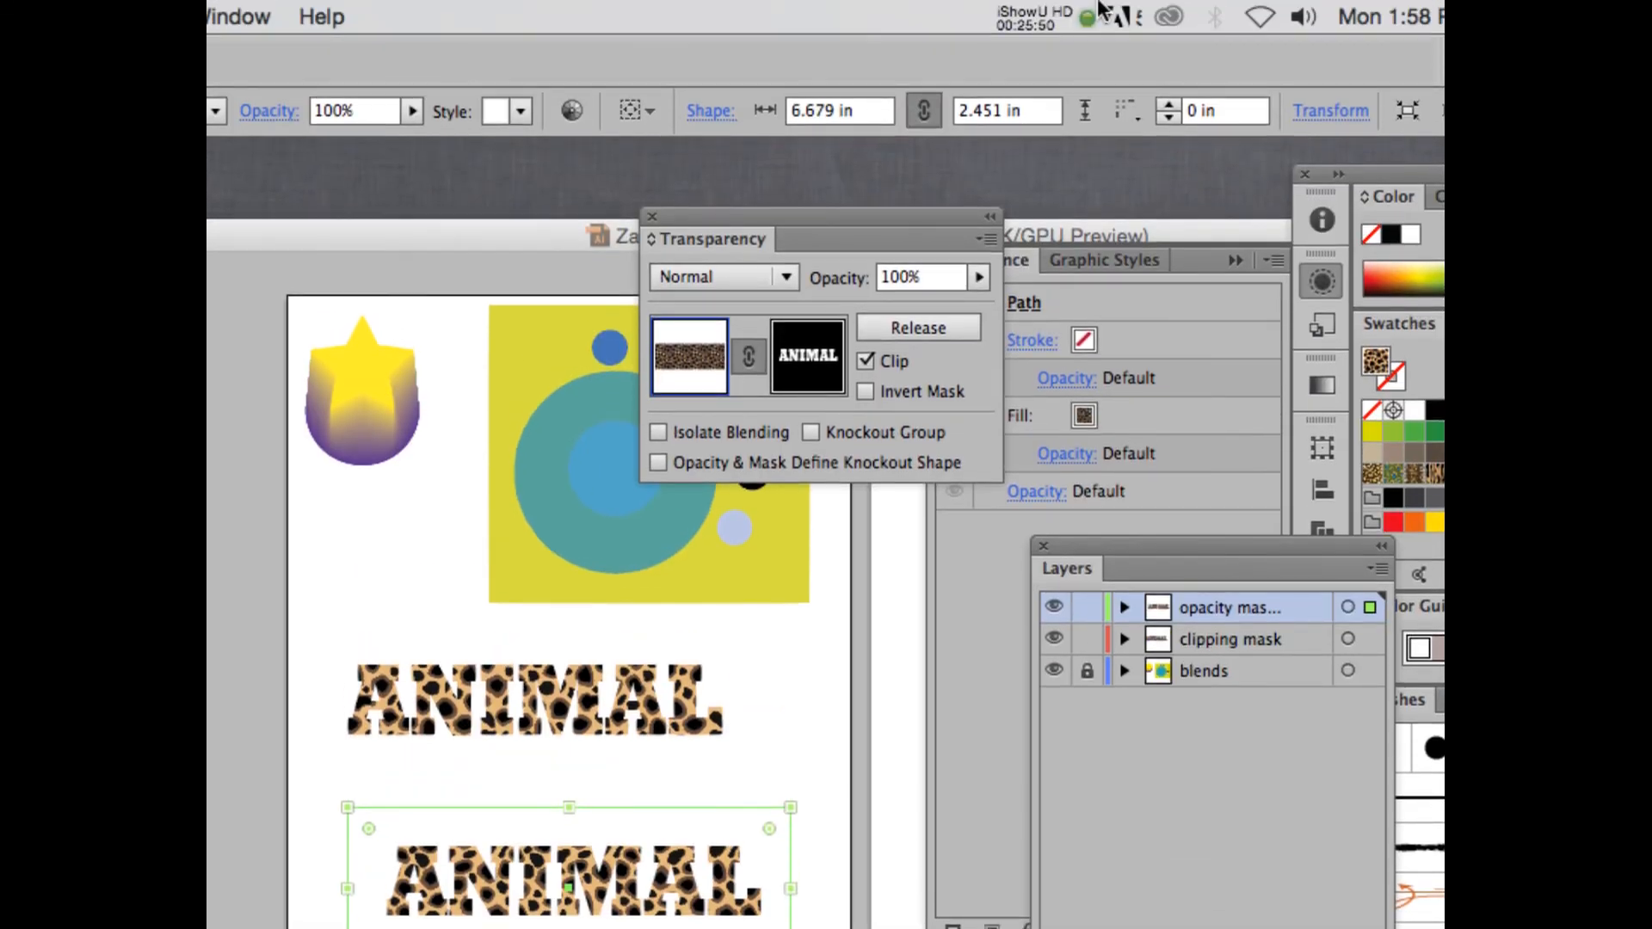
{"action": "left_click", "coordinate": [1046, 16]}
{"action": "left_click", "coordinate": [1061, 105]}
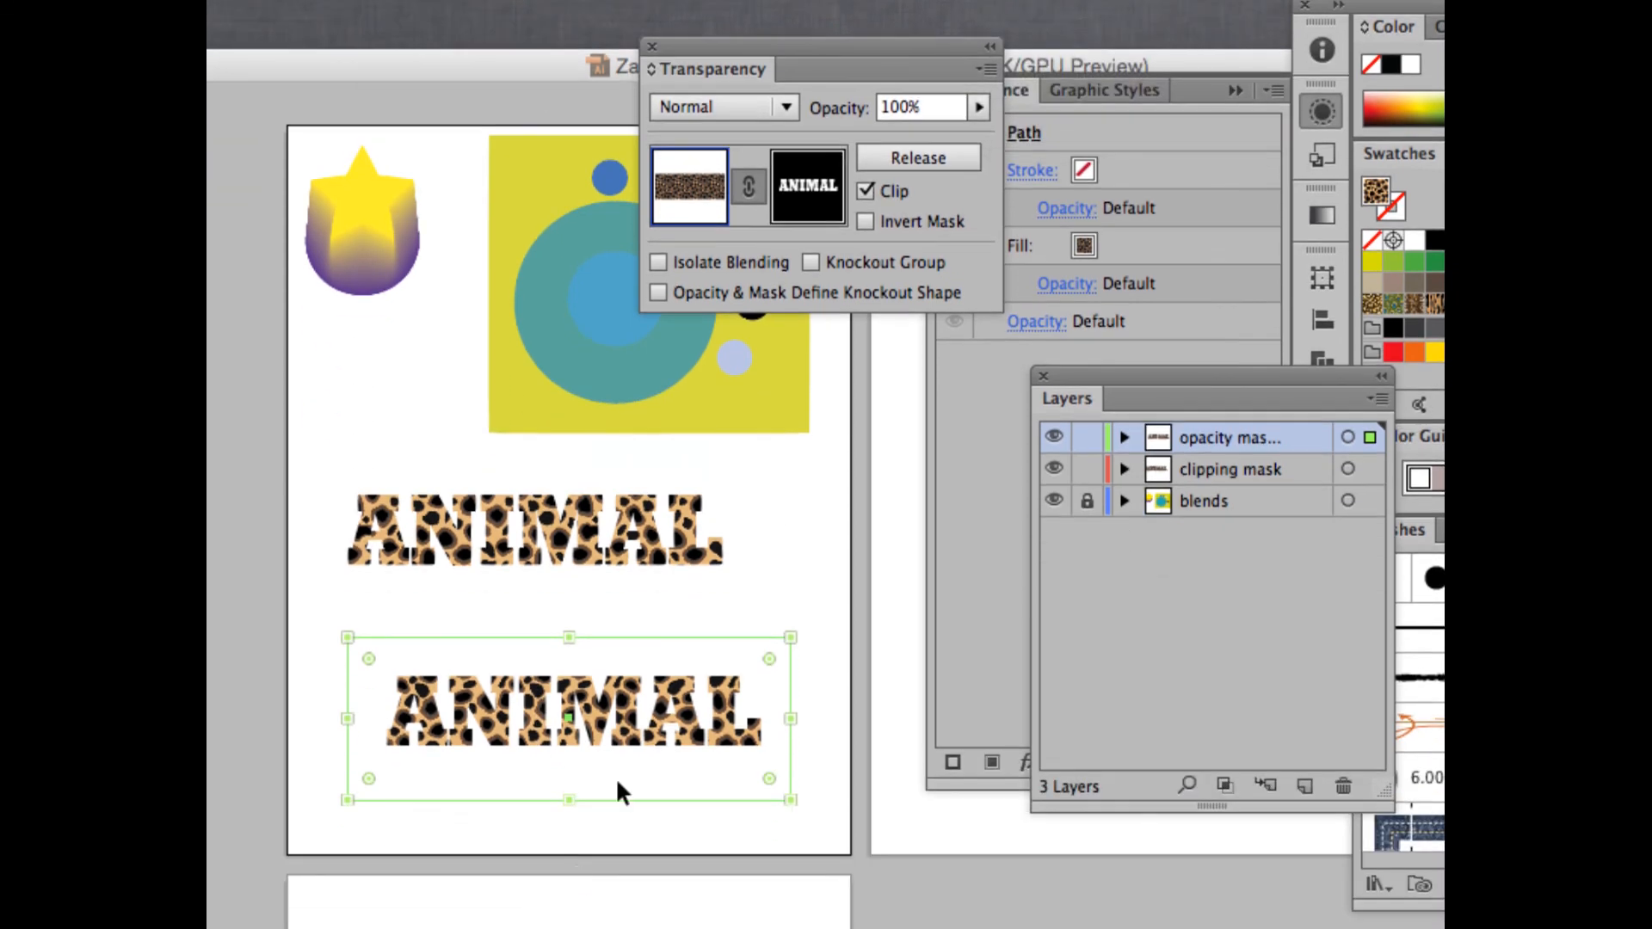
{"action": "left_click", "coordinate": [909, 155]}
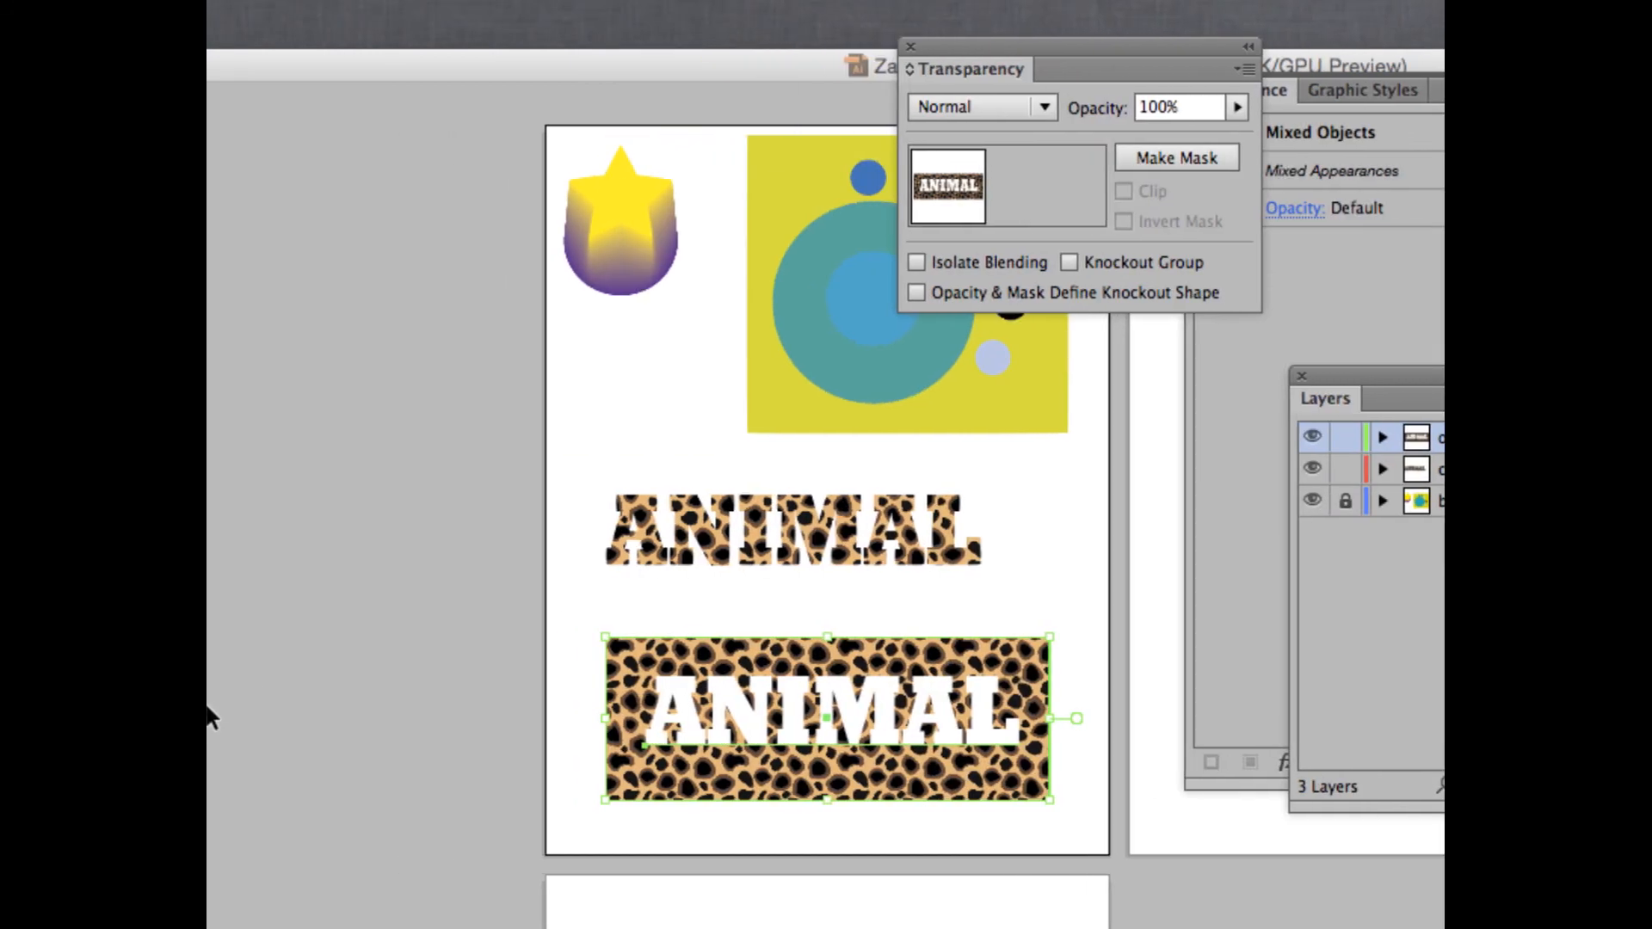
Step: Recolor the letter N of the lower ANIMAL text very light gray and the letter I dark gray
{"action": "double_click", "coordinate": [701, 707]}
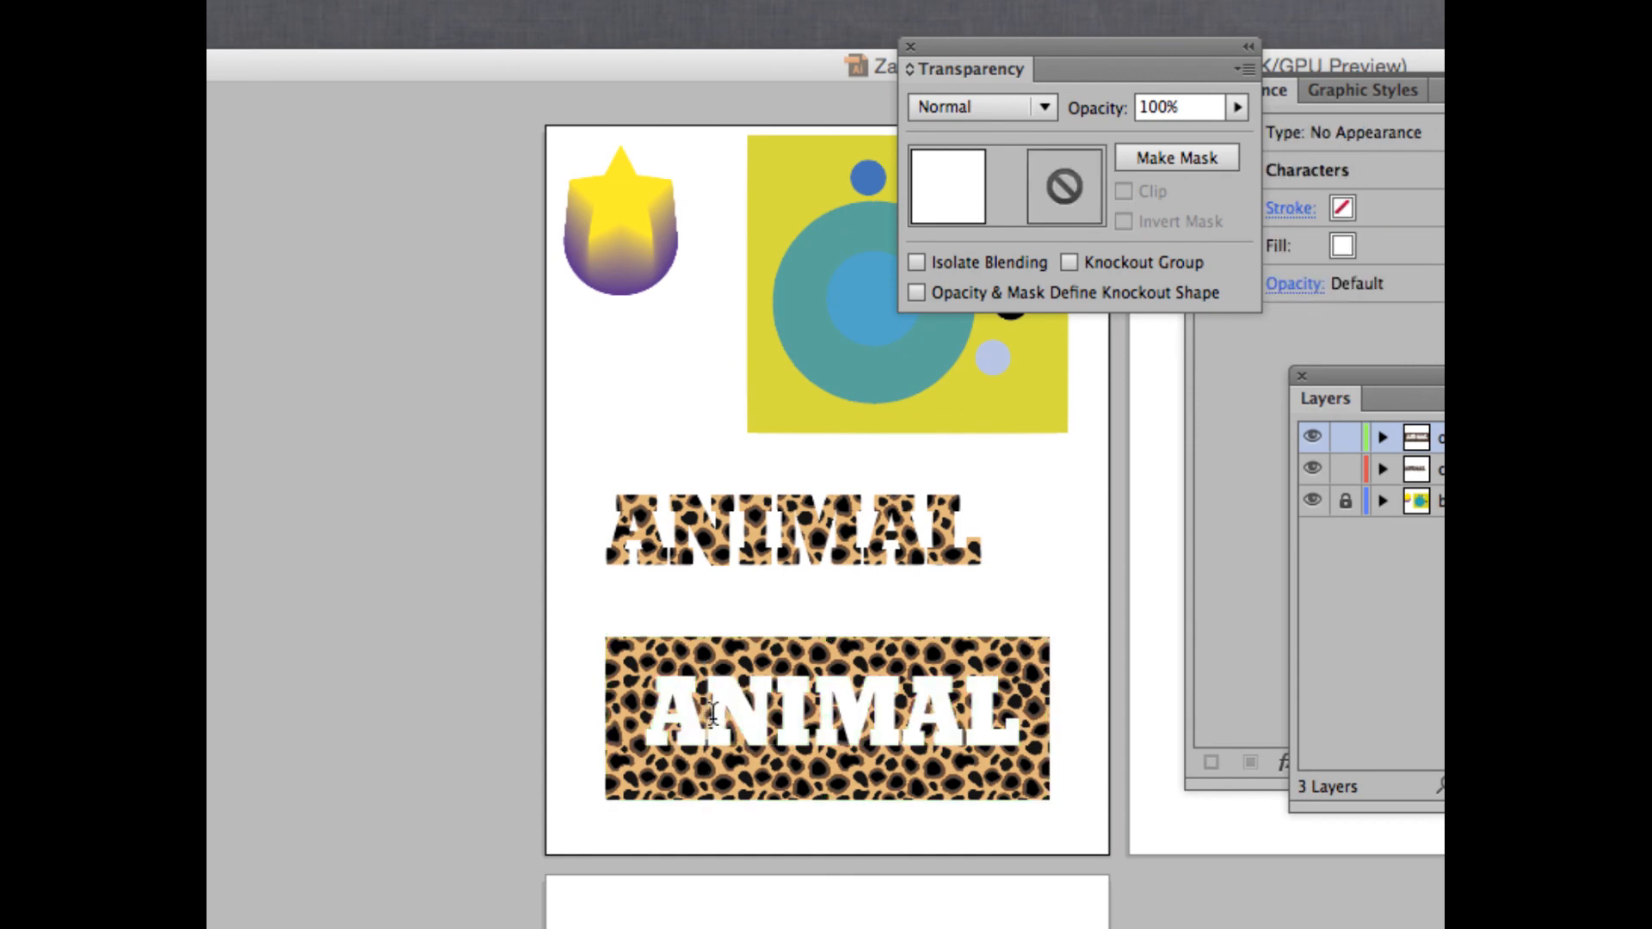
{"action": "left_click_drag", "start_coordinate": [712, 709], "coordinate": [775, 710]}
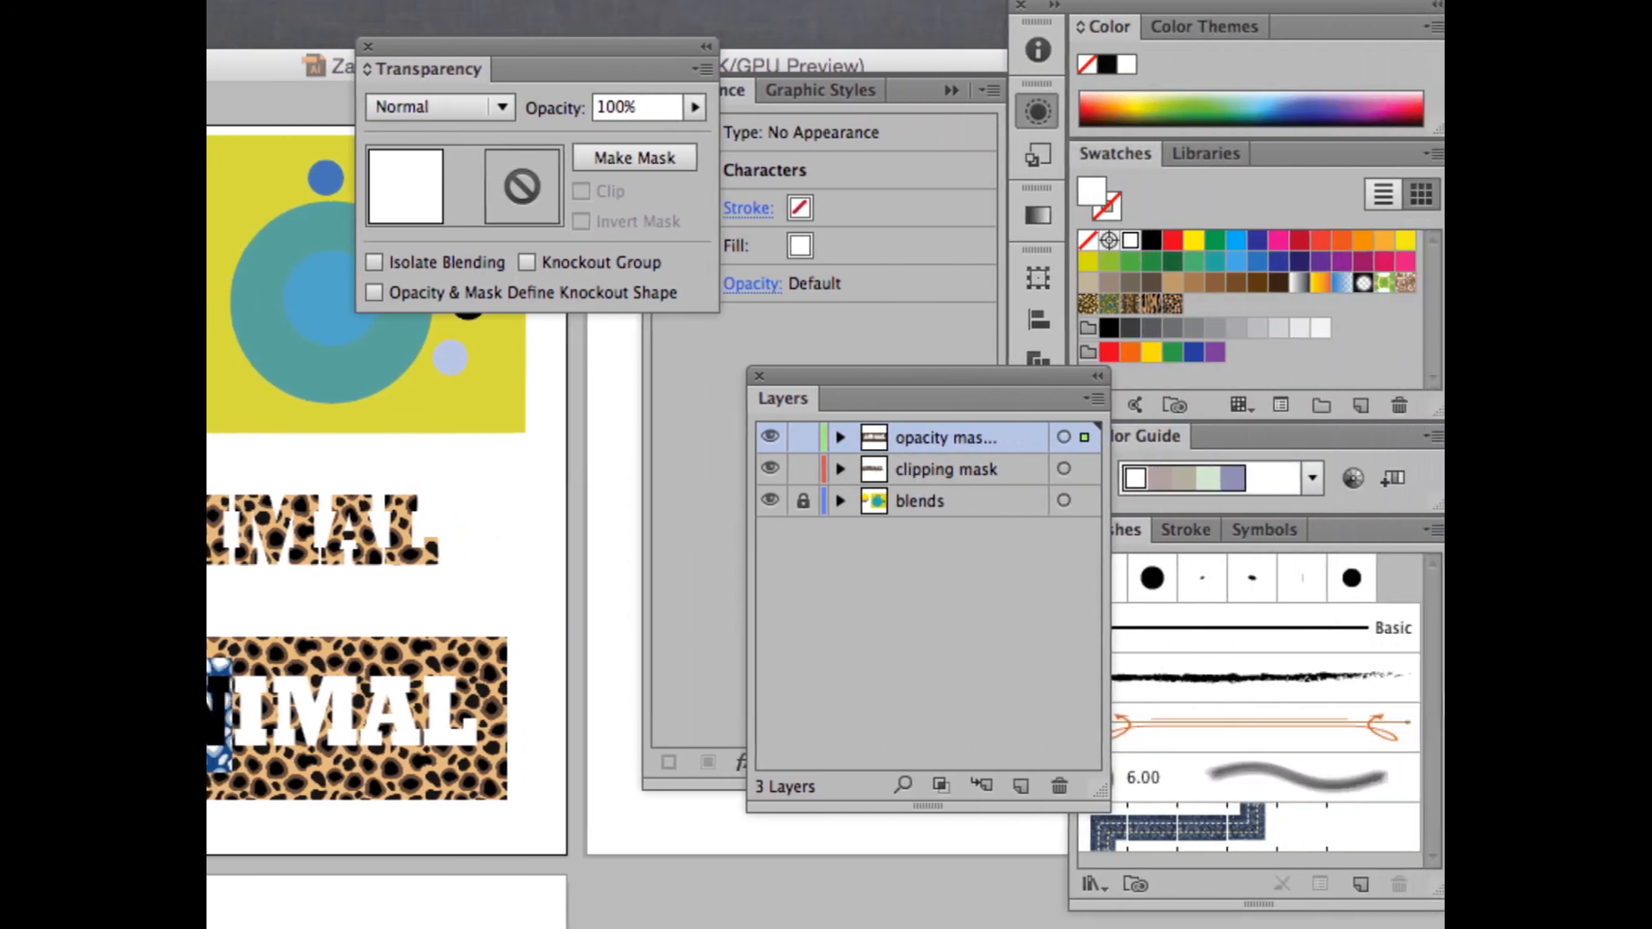
{"action": "left_click", "coordinate": [1292, 328]}
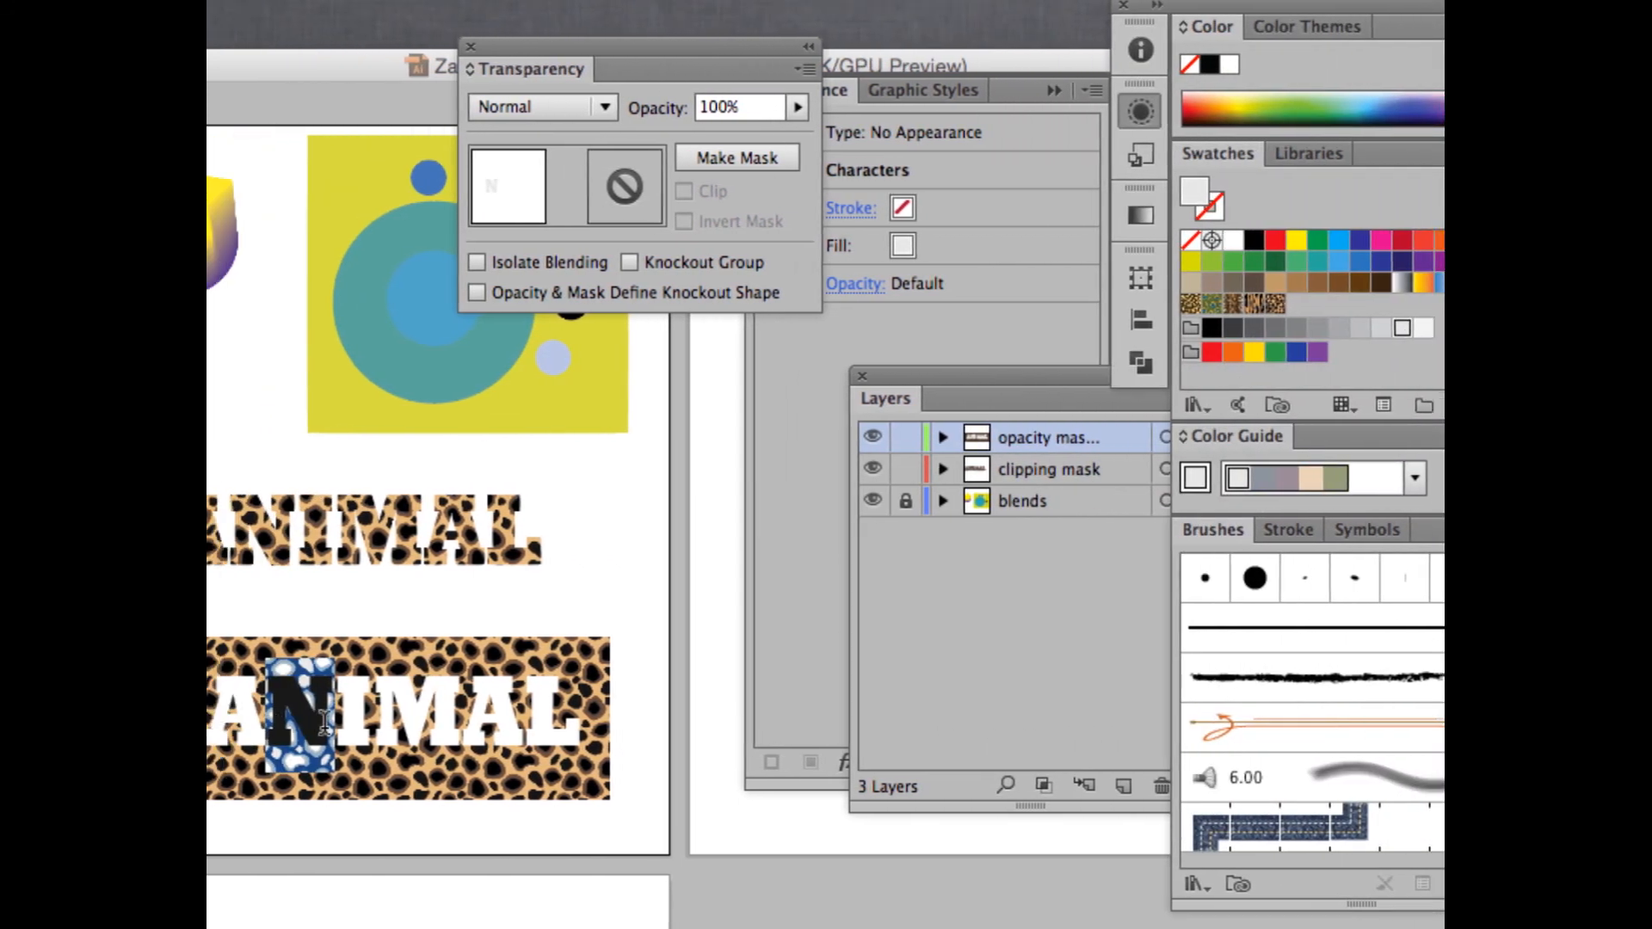
{"action": "left_click_drag", "start_coordinate": [368, 707], "coordinate": [337, 708]}
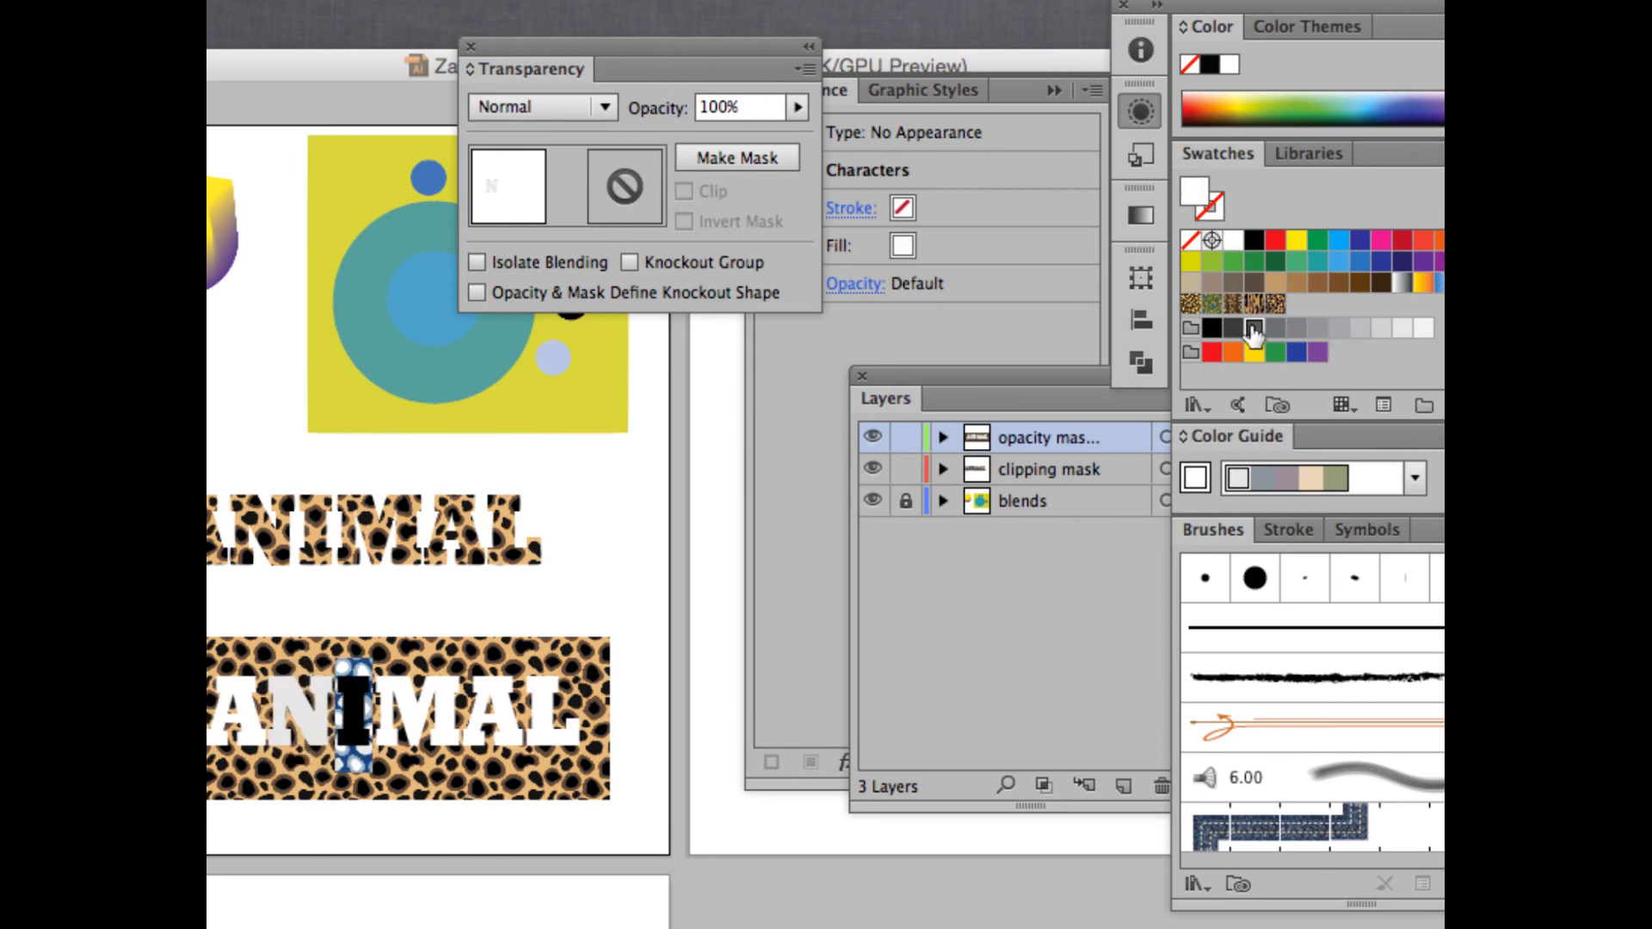
{"action": "left_click", "coordinate": [1254, 327]}
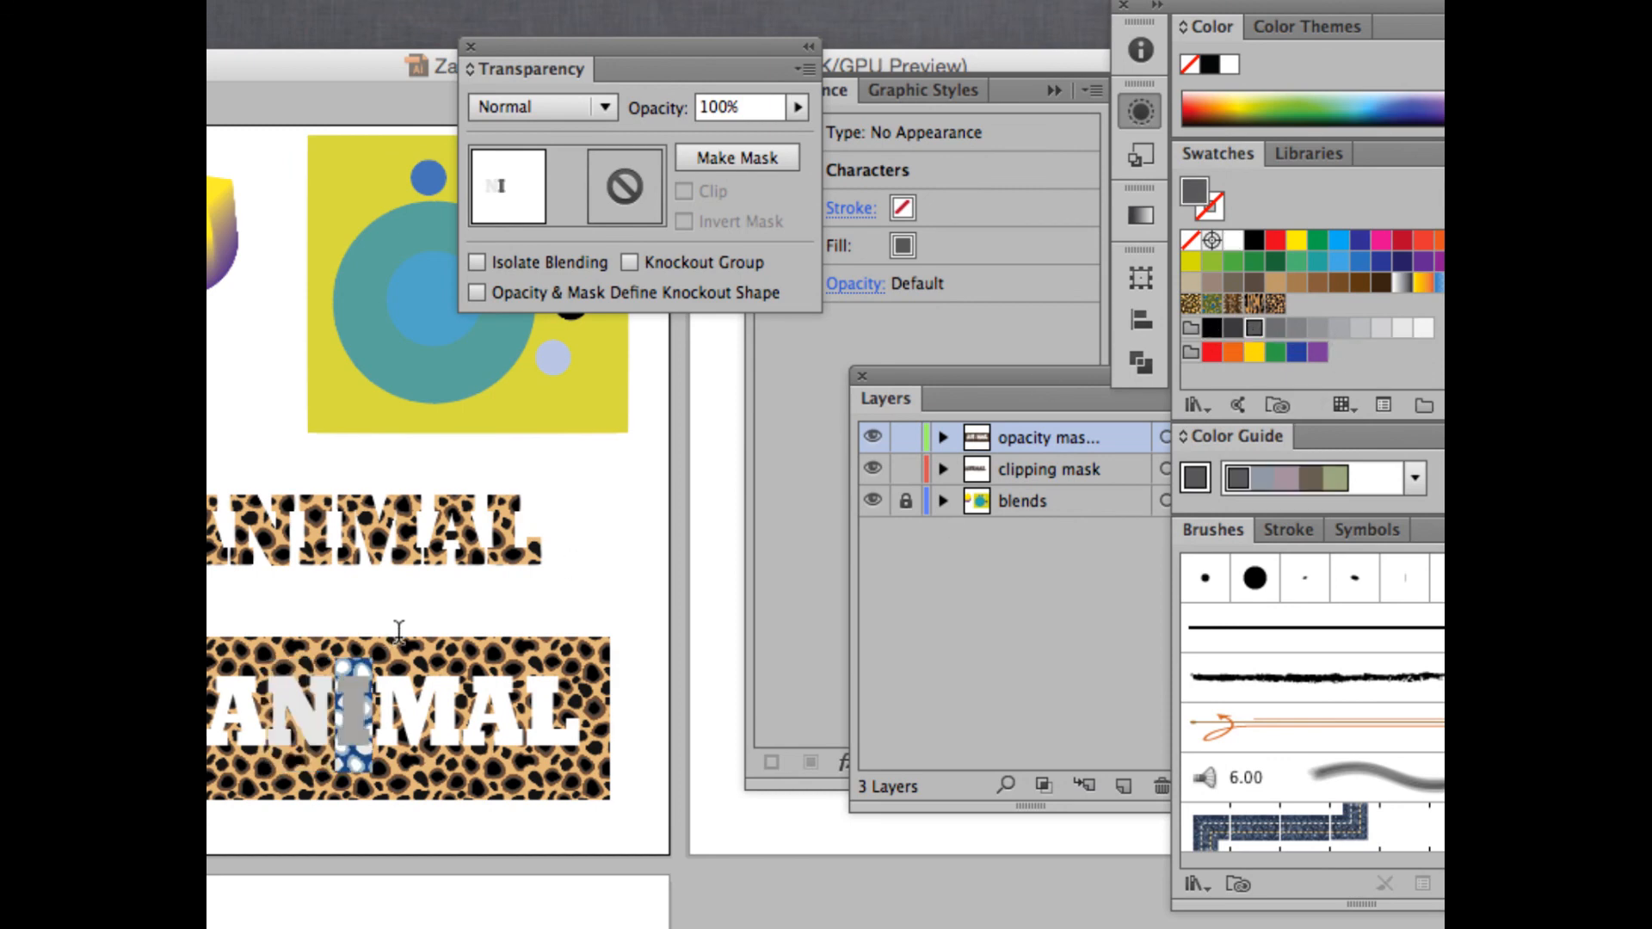
Step: Recolor the lower text's M light gray, its second A medium gray and its L very light gray
{"action": "left_click_drag", "start_coordinate": [463, 700], "coordinate": [374, 702]}
{"action": "left_click", "coordinate": [1381, 328]}
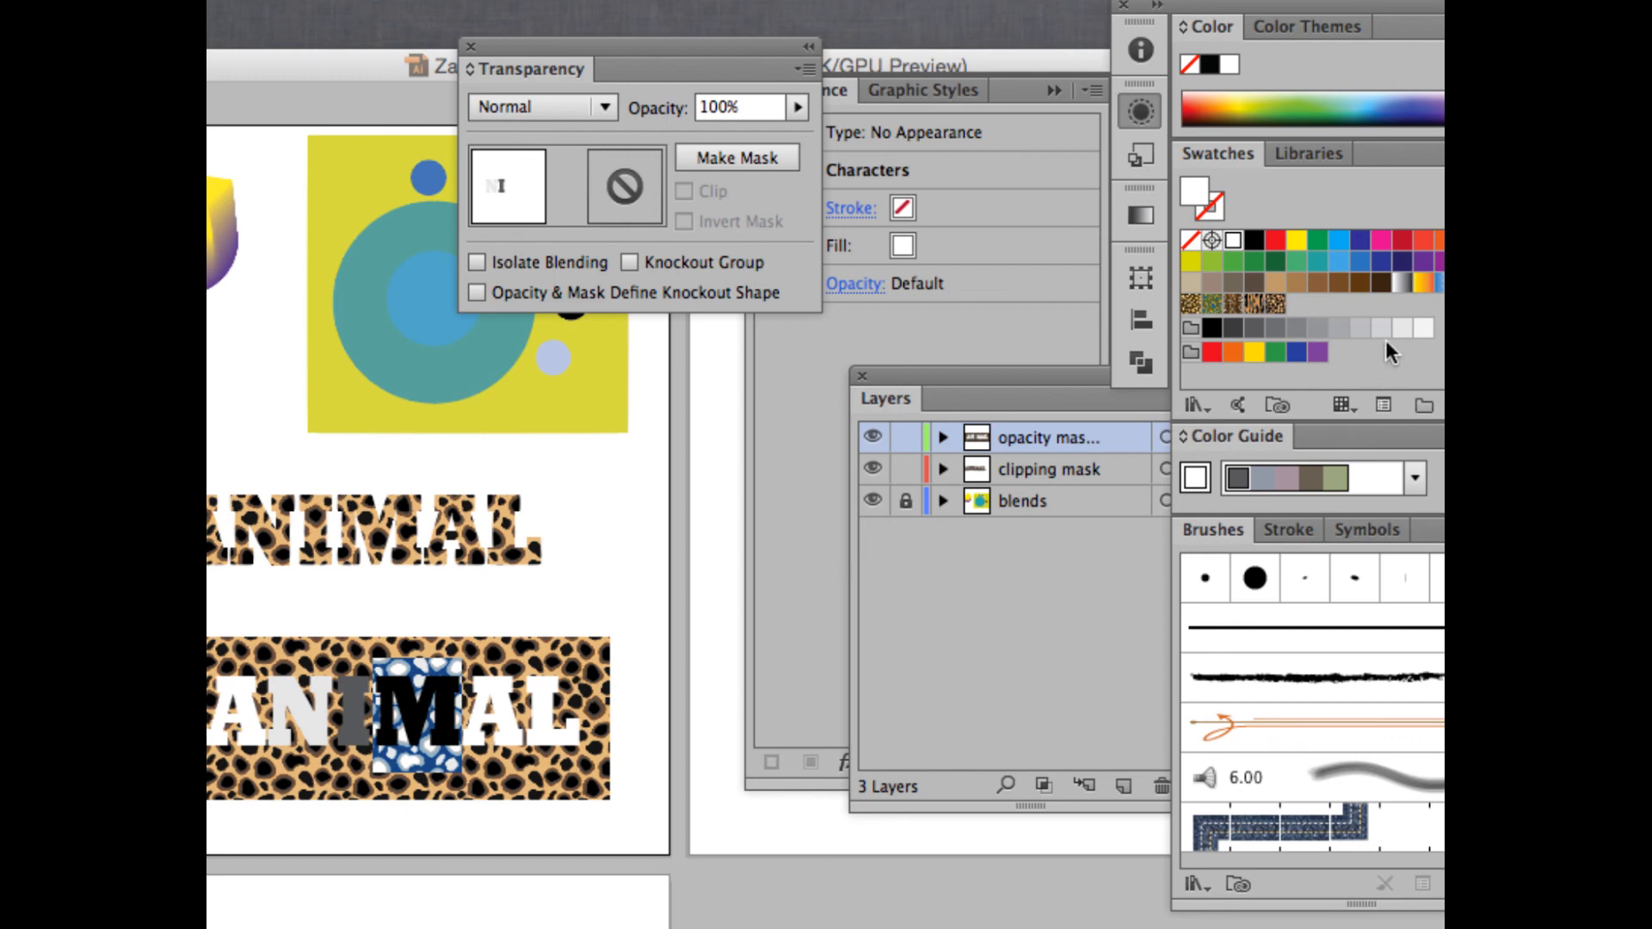
{"action": "left_click_drag", "start_coordinate": [527, 699], "coordinate": [574, 667]}
{"action": "left_click", "coordinate": [1298, 332]}
{"action": "left_click", "coordinate": [1402, 328]}
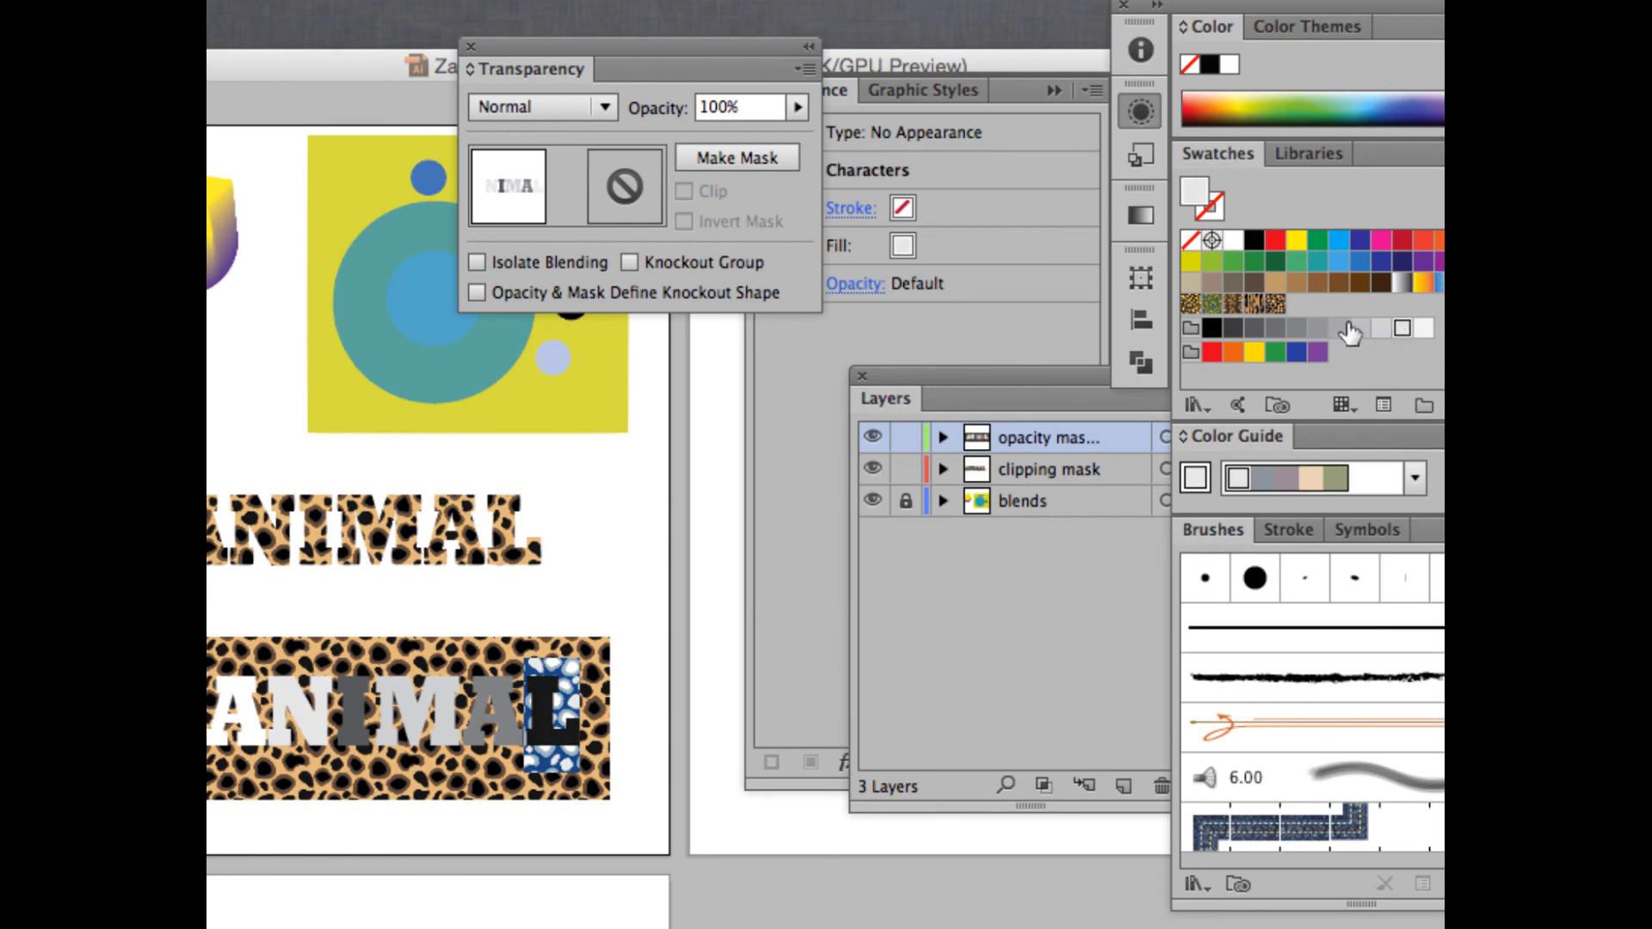
{"action": "left_click", "coordinate": [581, 711]}
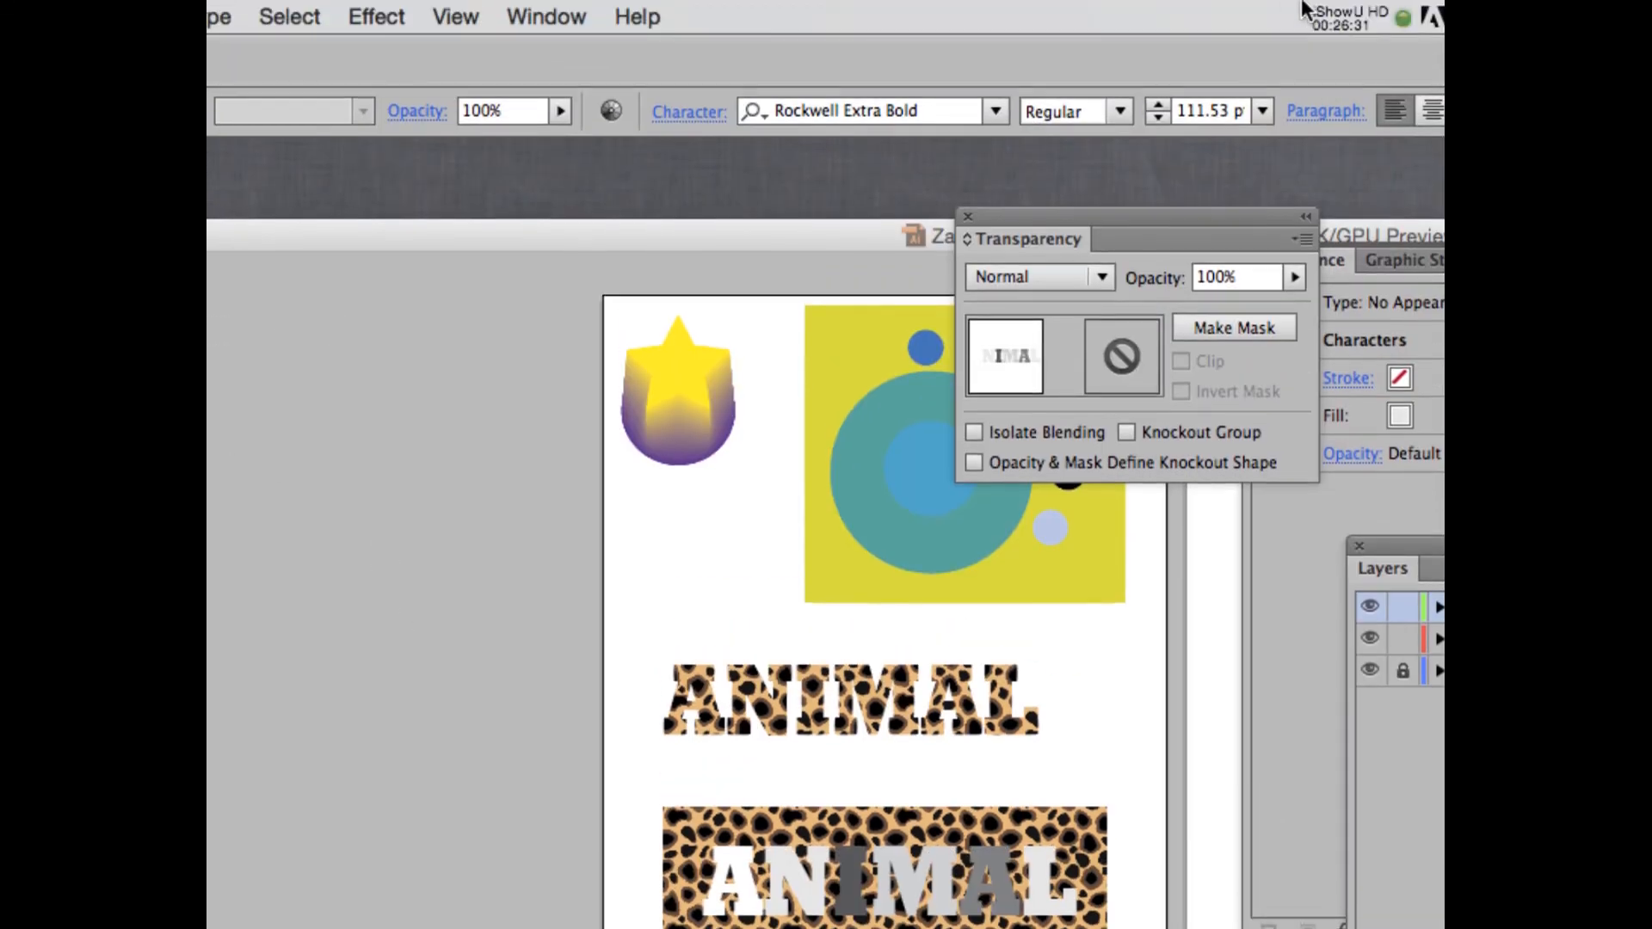
{"action": "left_click", "coordinate": [1333, 14]}
{"action": "left_click", "coordinate": [1359, 105]}
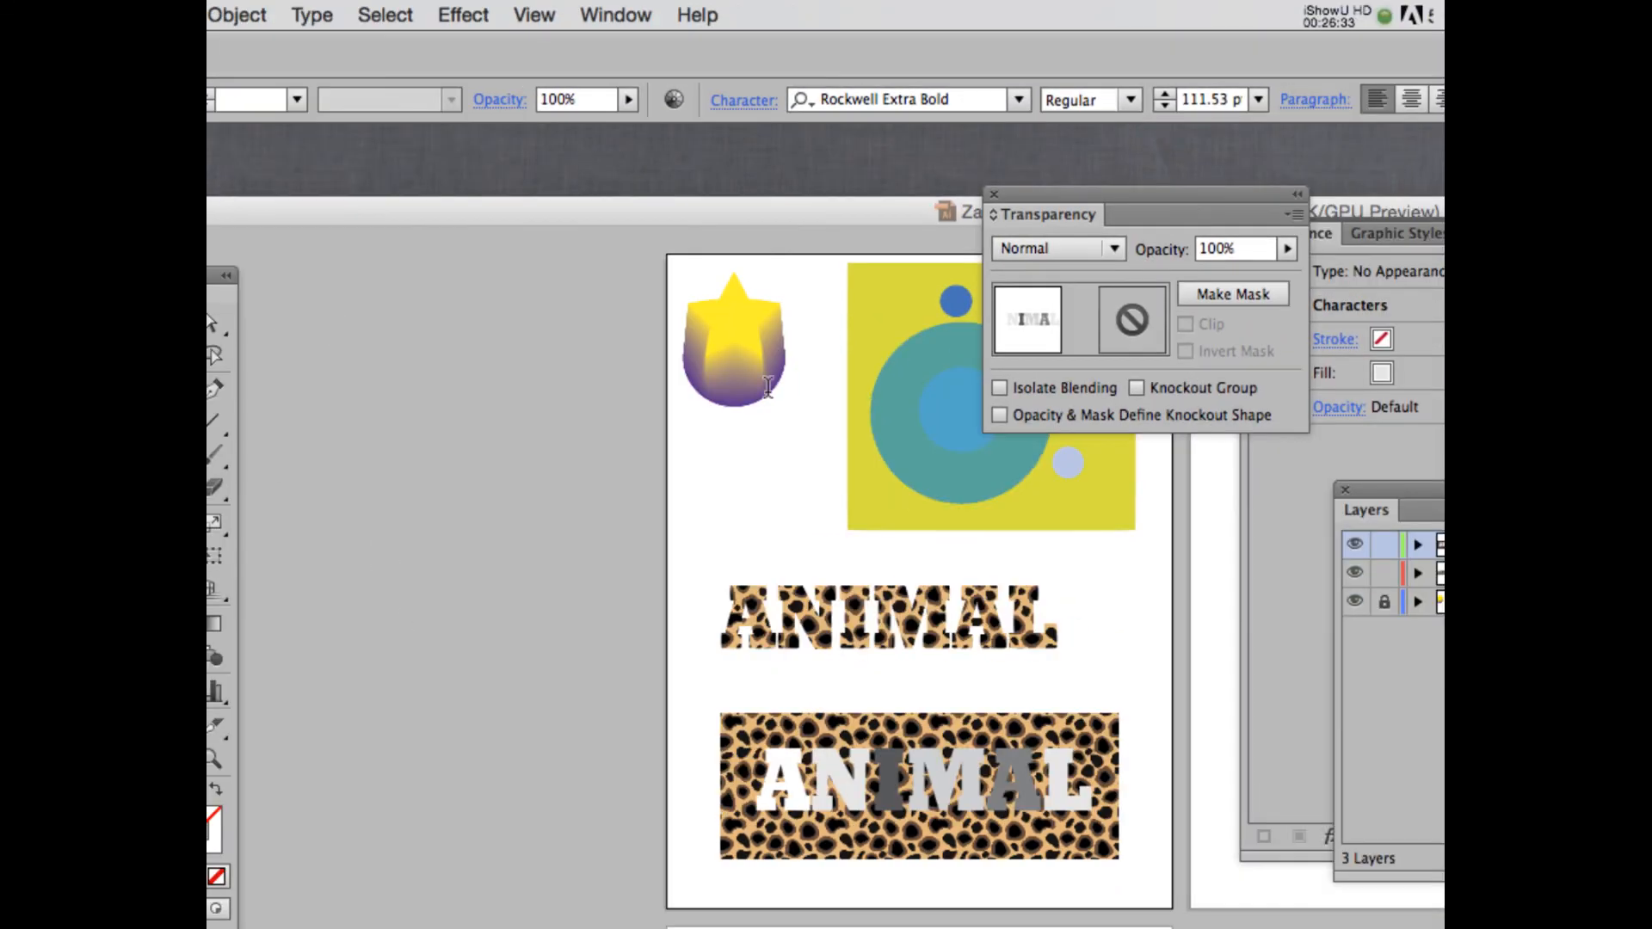
{"action": "type", "text": "a"}
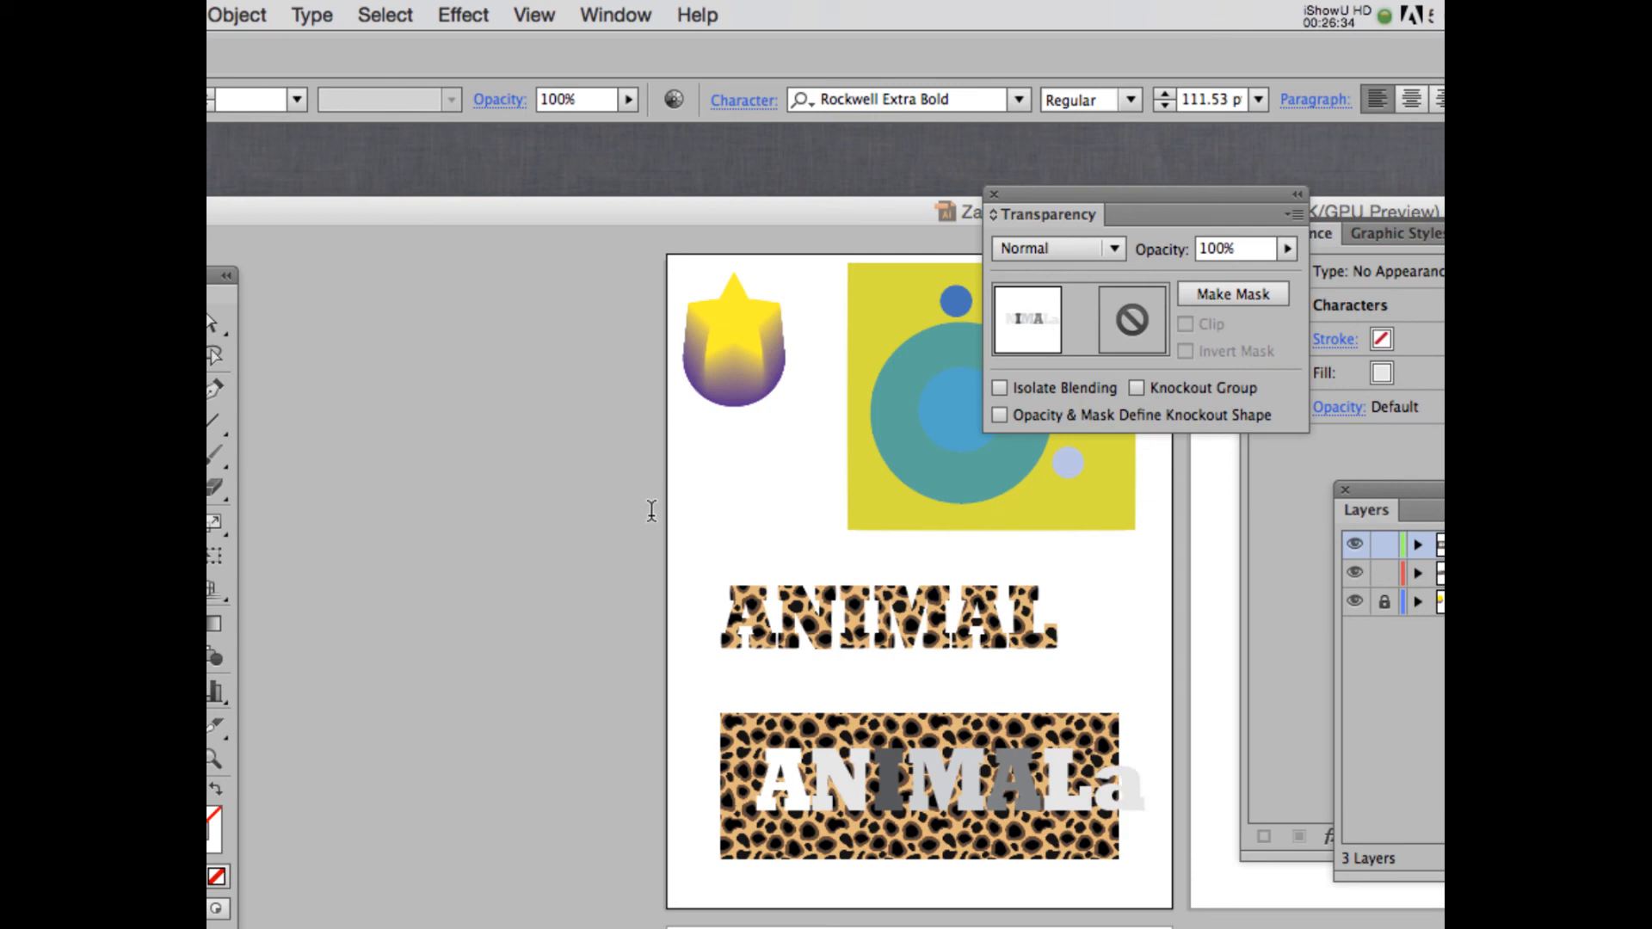
{"action": "key", "text": "BackSpace"}
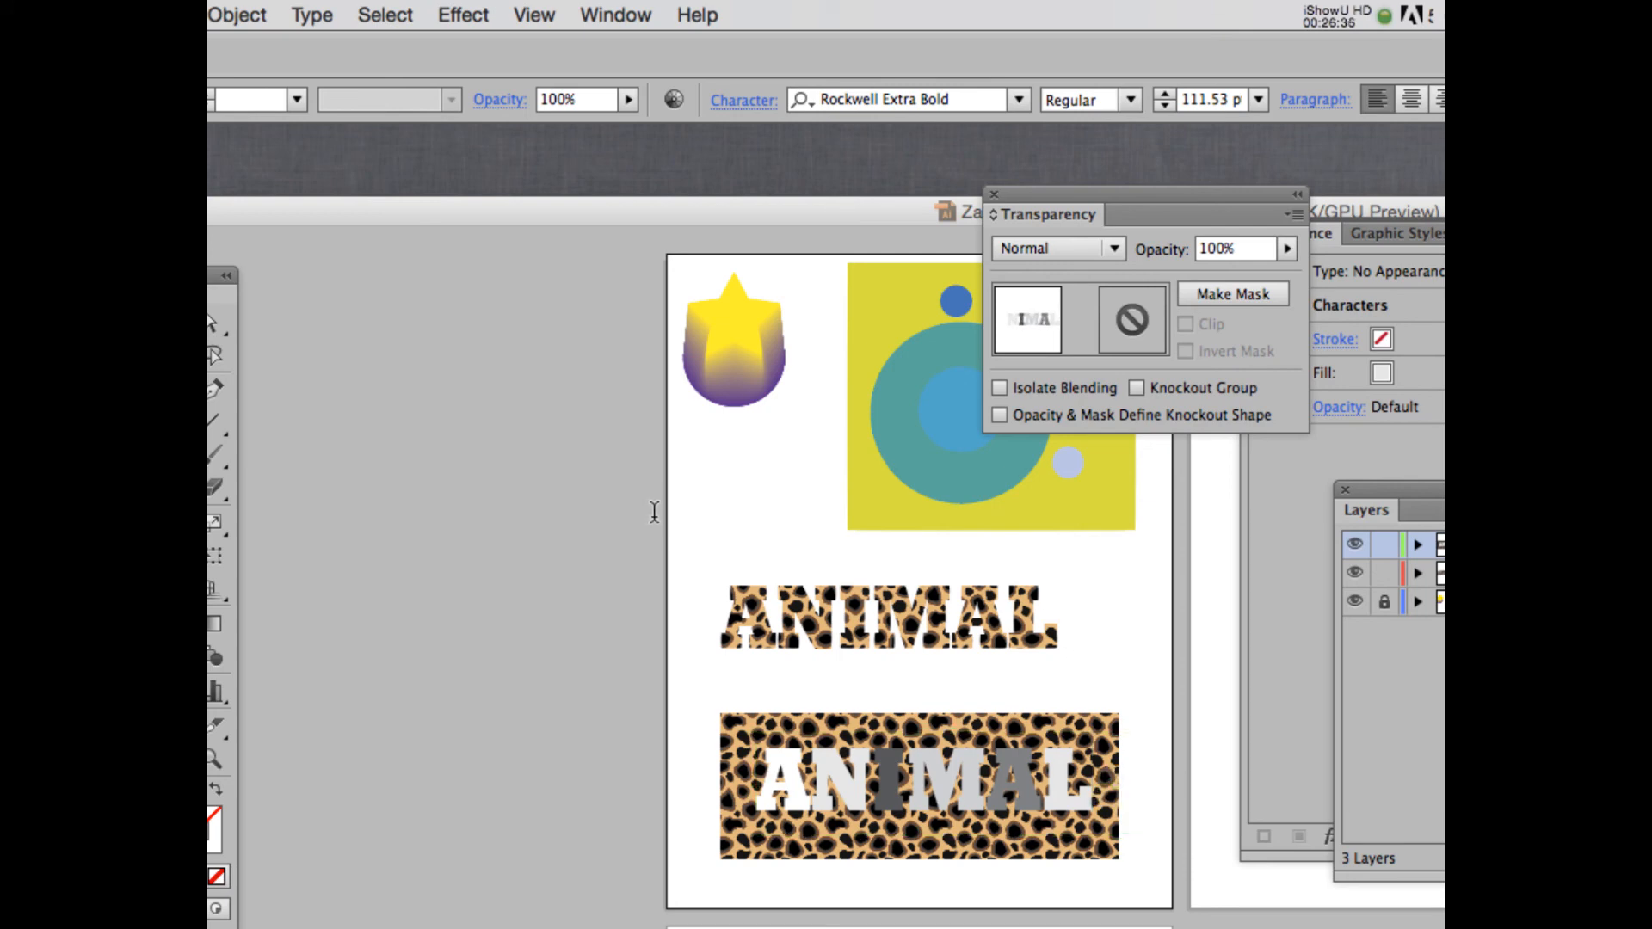
{"action": "type", "text": "v"}
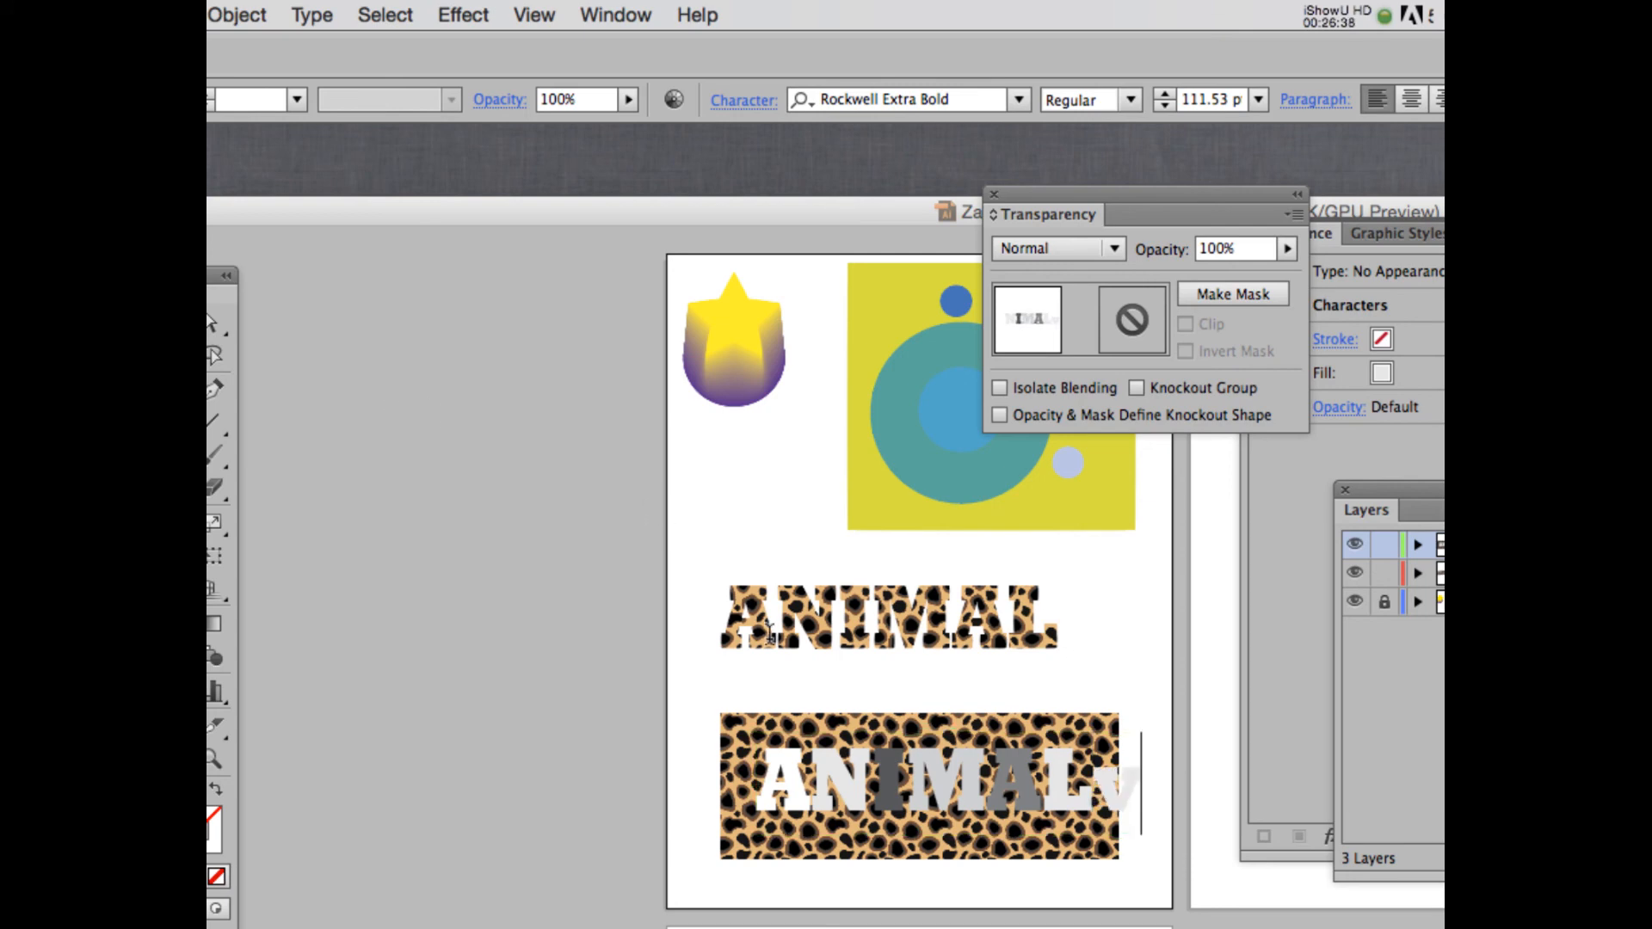
{"action": "key", "text": "BackSpace"}
Step: Make an opacity mask from the lower patterned rectangle and the gray-shaded ANIMAL text
{"action": "left_click", "coordinate": [507, 322]}
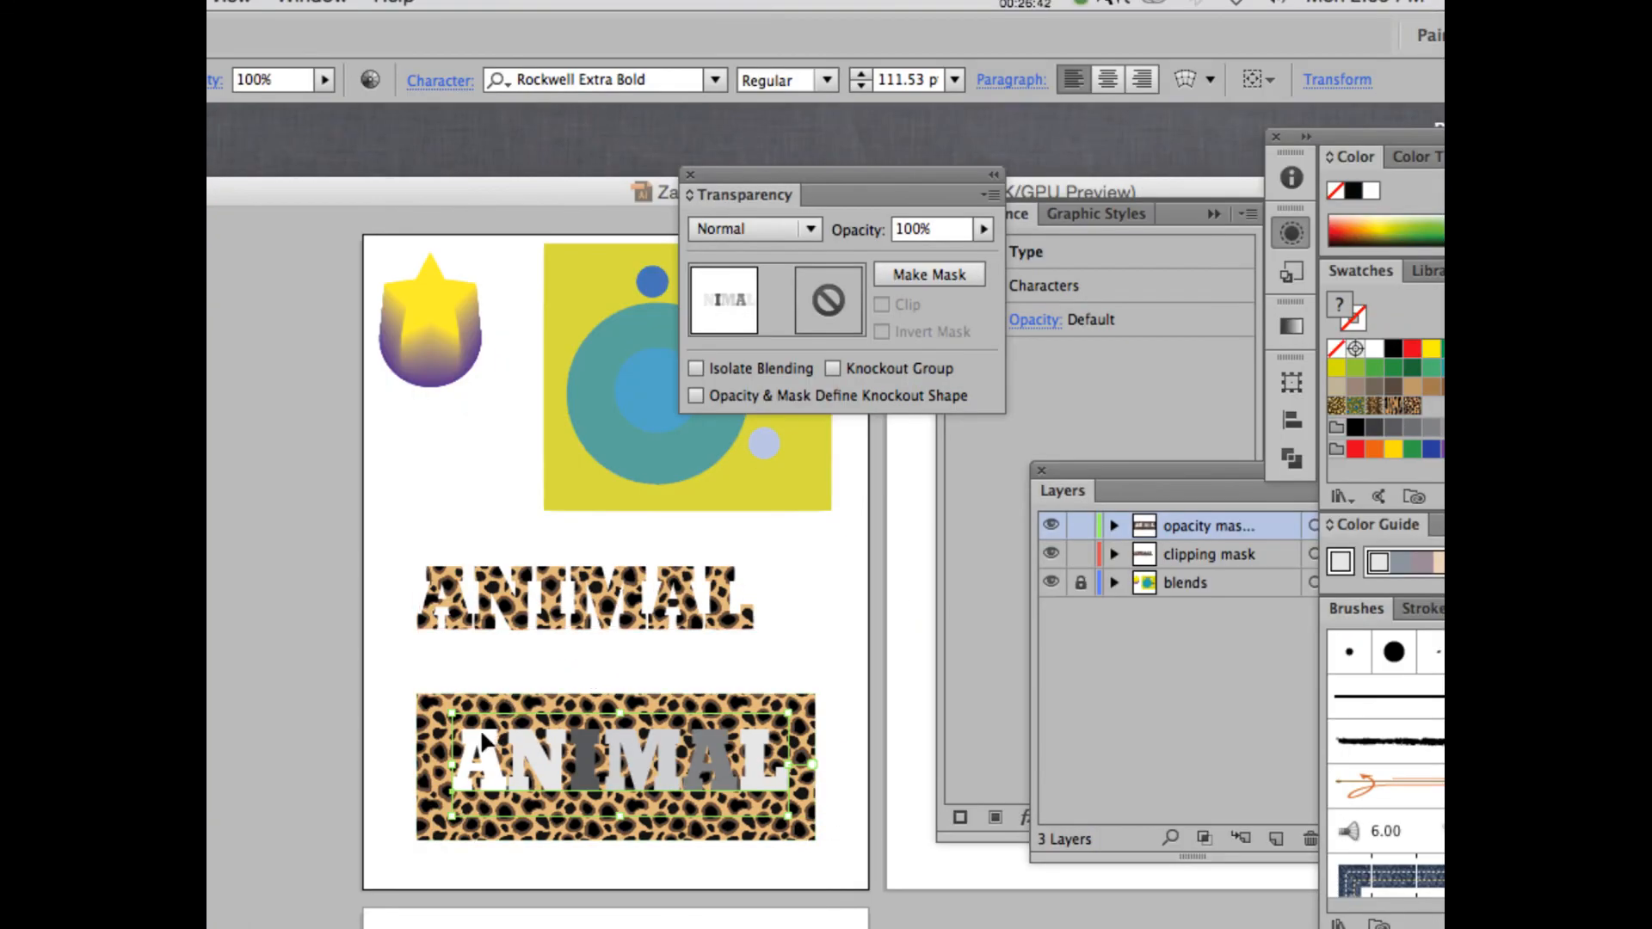
{"action": "left_click", "coordinate": [389, 684]}
{"action": "left_click", "coordinate": [624, 806]}
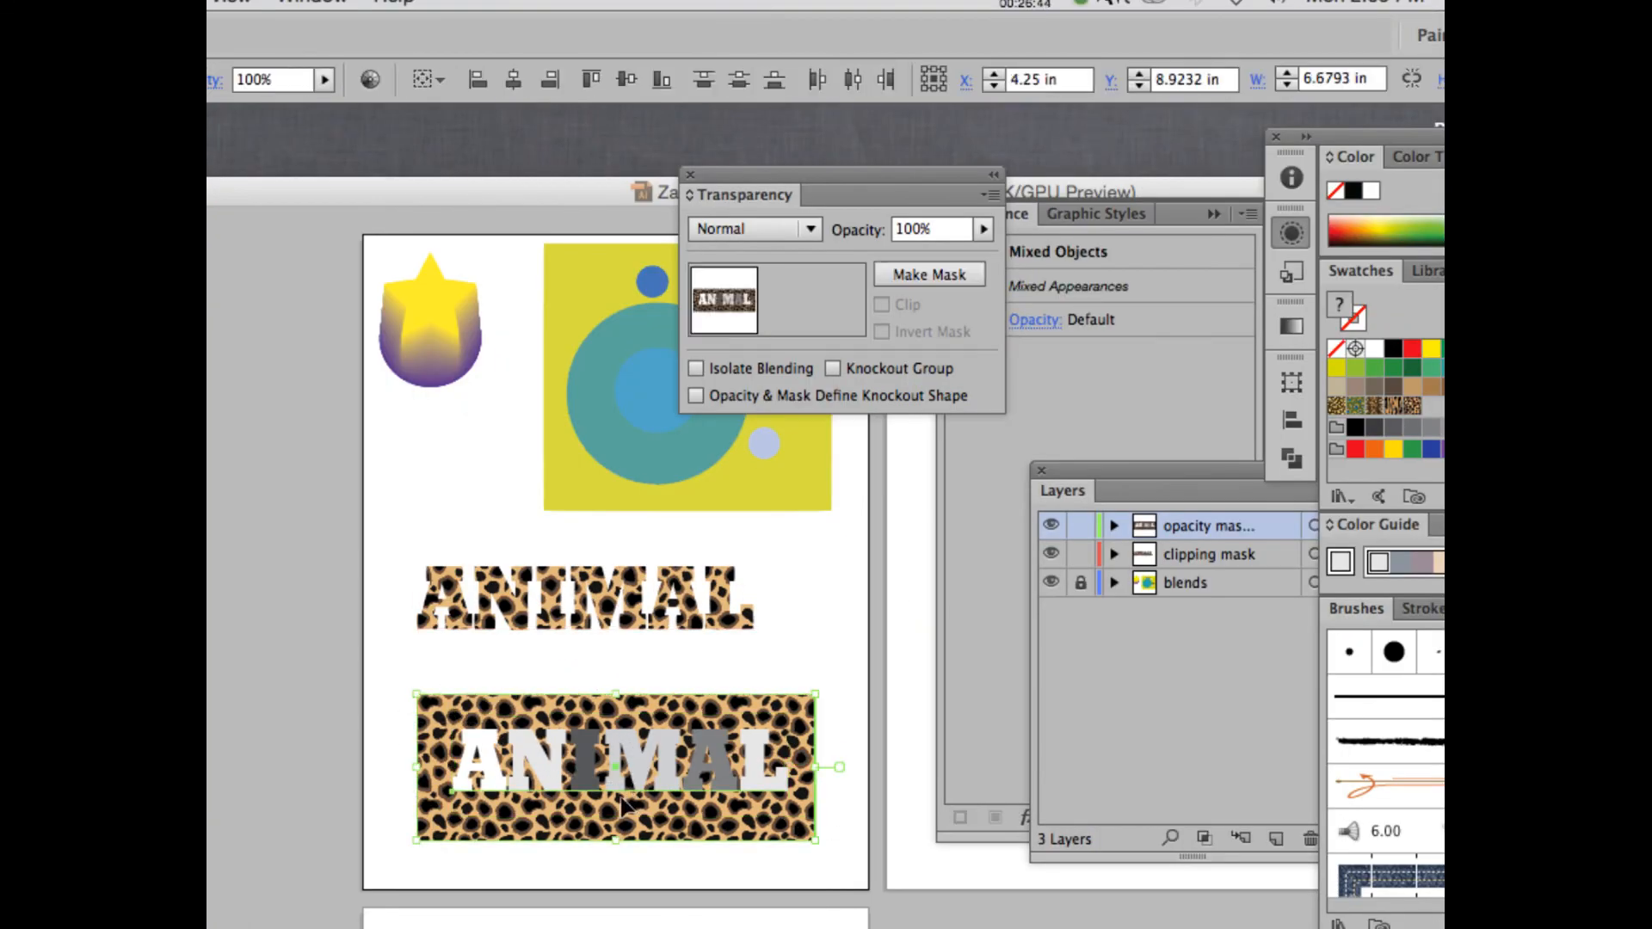
{"action": "left_click", "coordinate": [915, 273]}
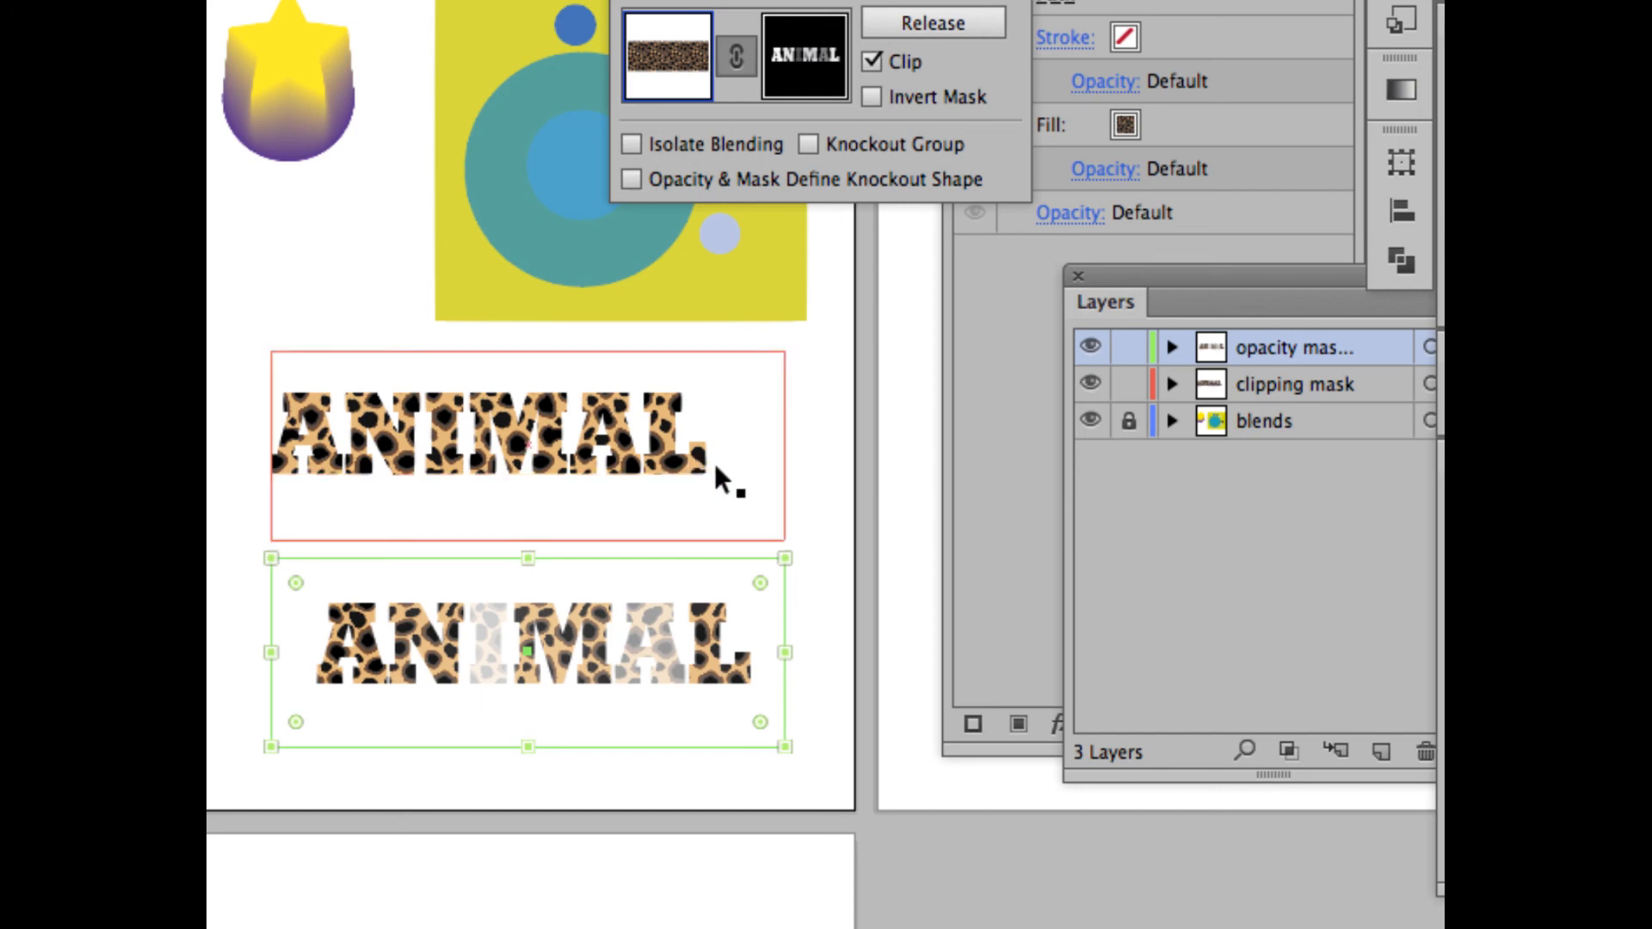
Step: Try the Isolate Blending and Opacity & Mask Define Knockout Shape options on the lower masked ANIMAL artwork, leaving both off
{"action": "left_click", "coordinate": [631, 142]}
{"action": "left_click", "coordinate": [632, 178]}
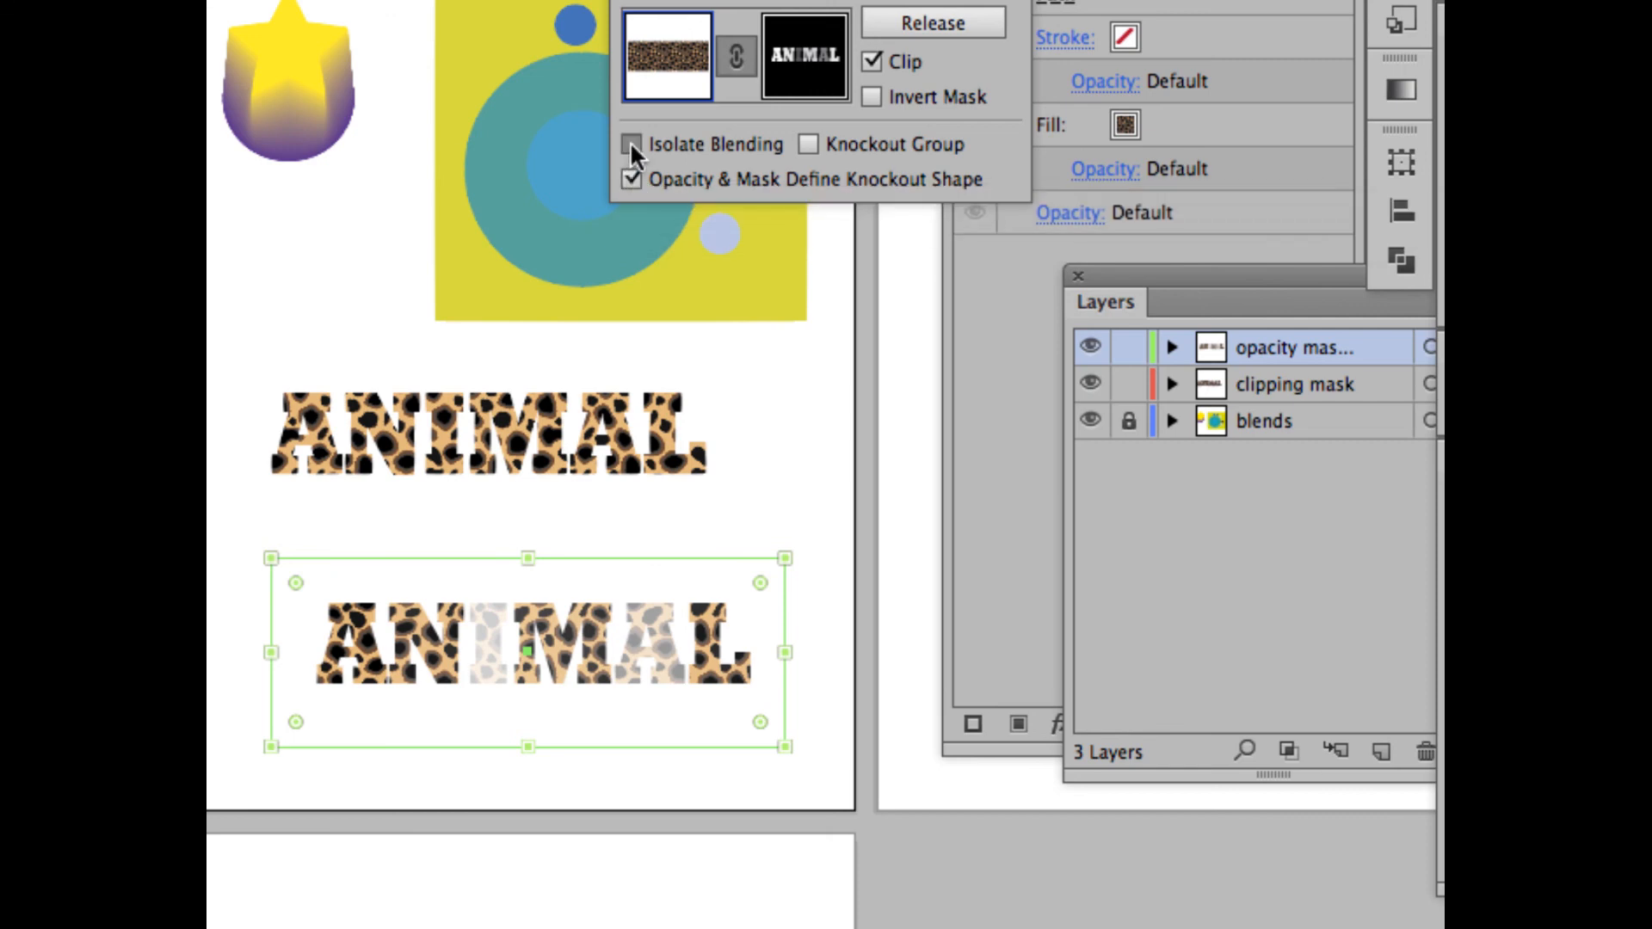
{"action": "left_click", "coordinate": [631, 179]}
Step: Toggle Invert Mask on the lower ANIMAL opacity mask to compare both versions, ending with it off
{"action": "left_click", "coordinate": [872, 97]}
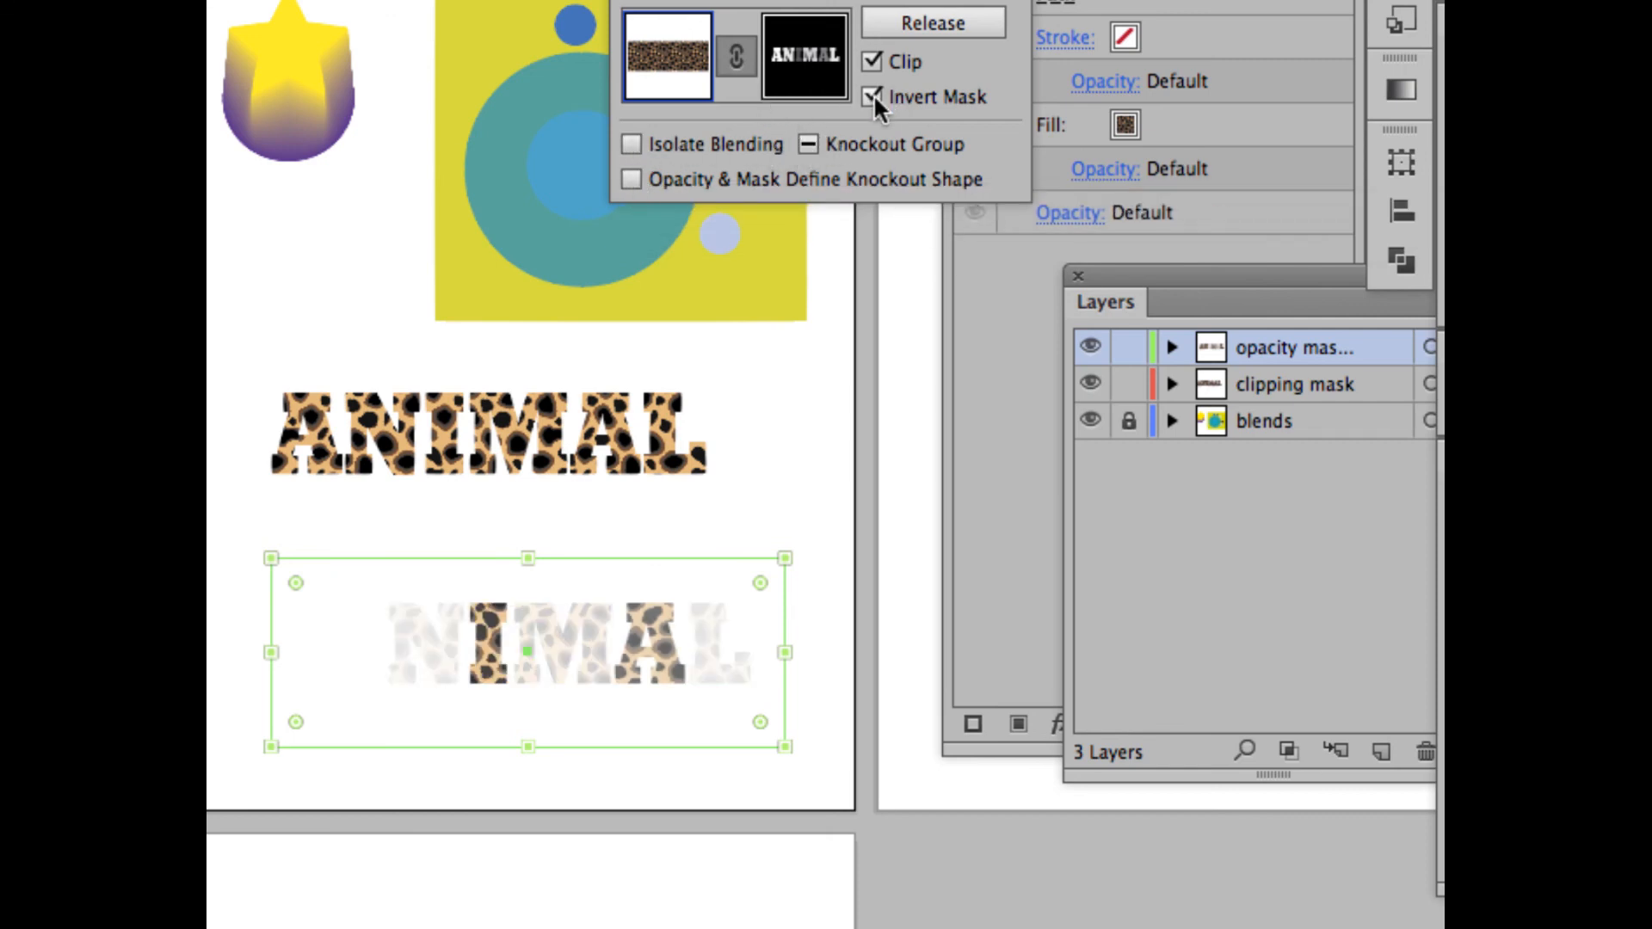
{"action": "left_click", "coordinate": [873, 96]}
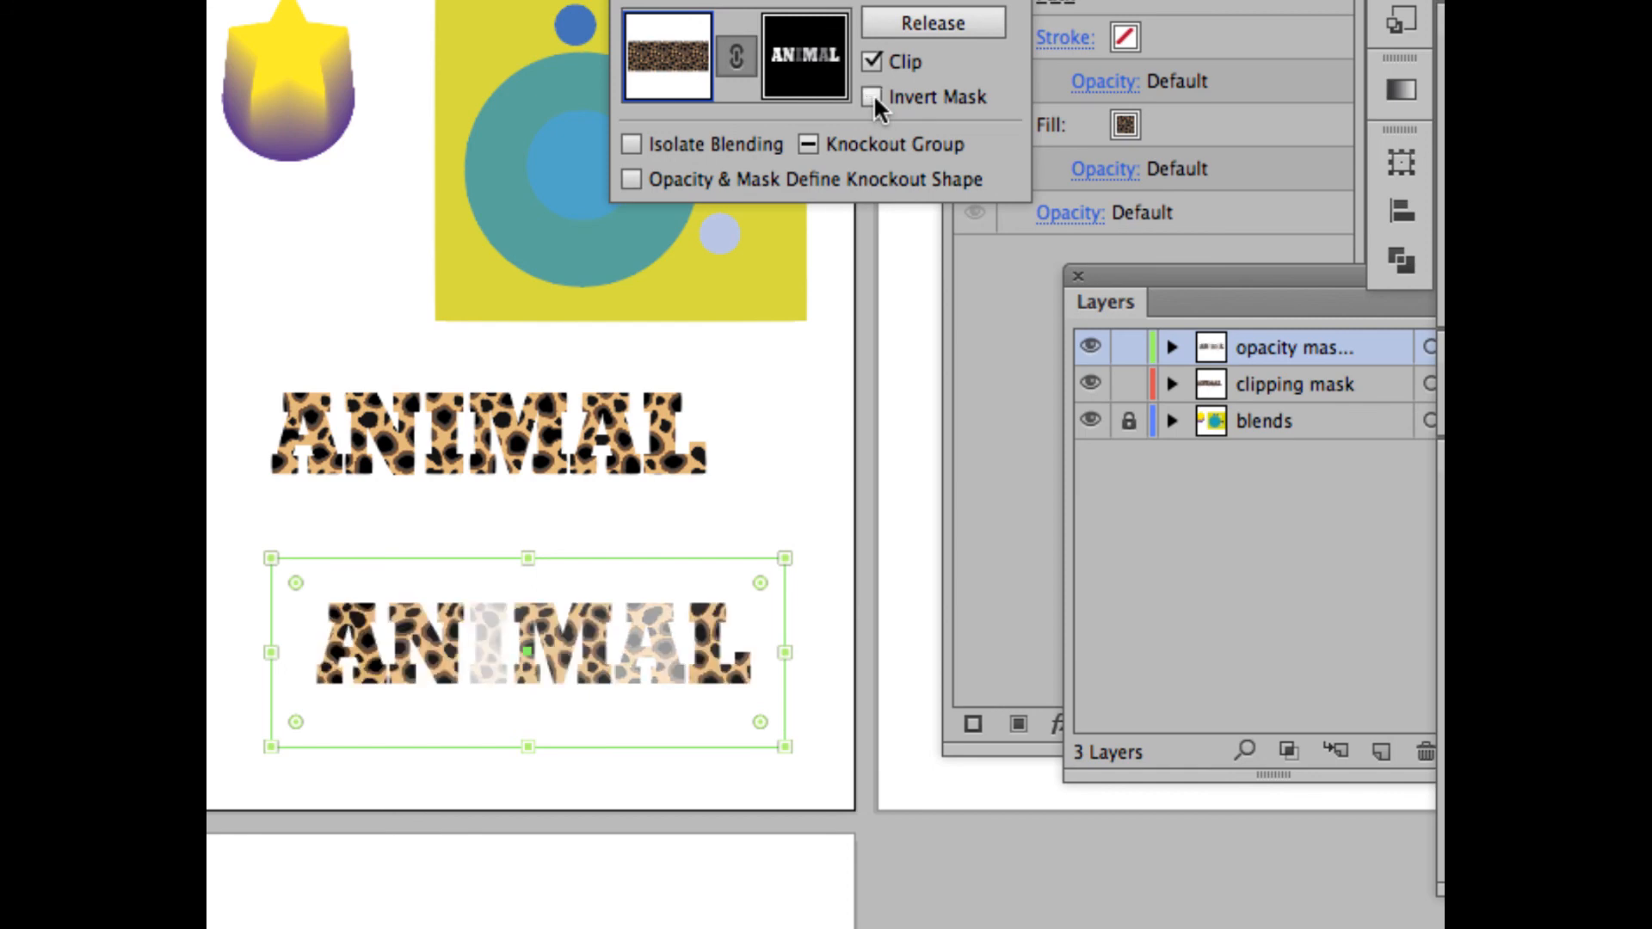
{"action": "left_click", "coordinate": [872, 96]}
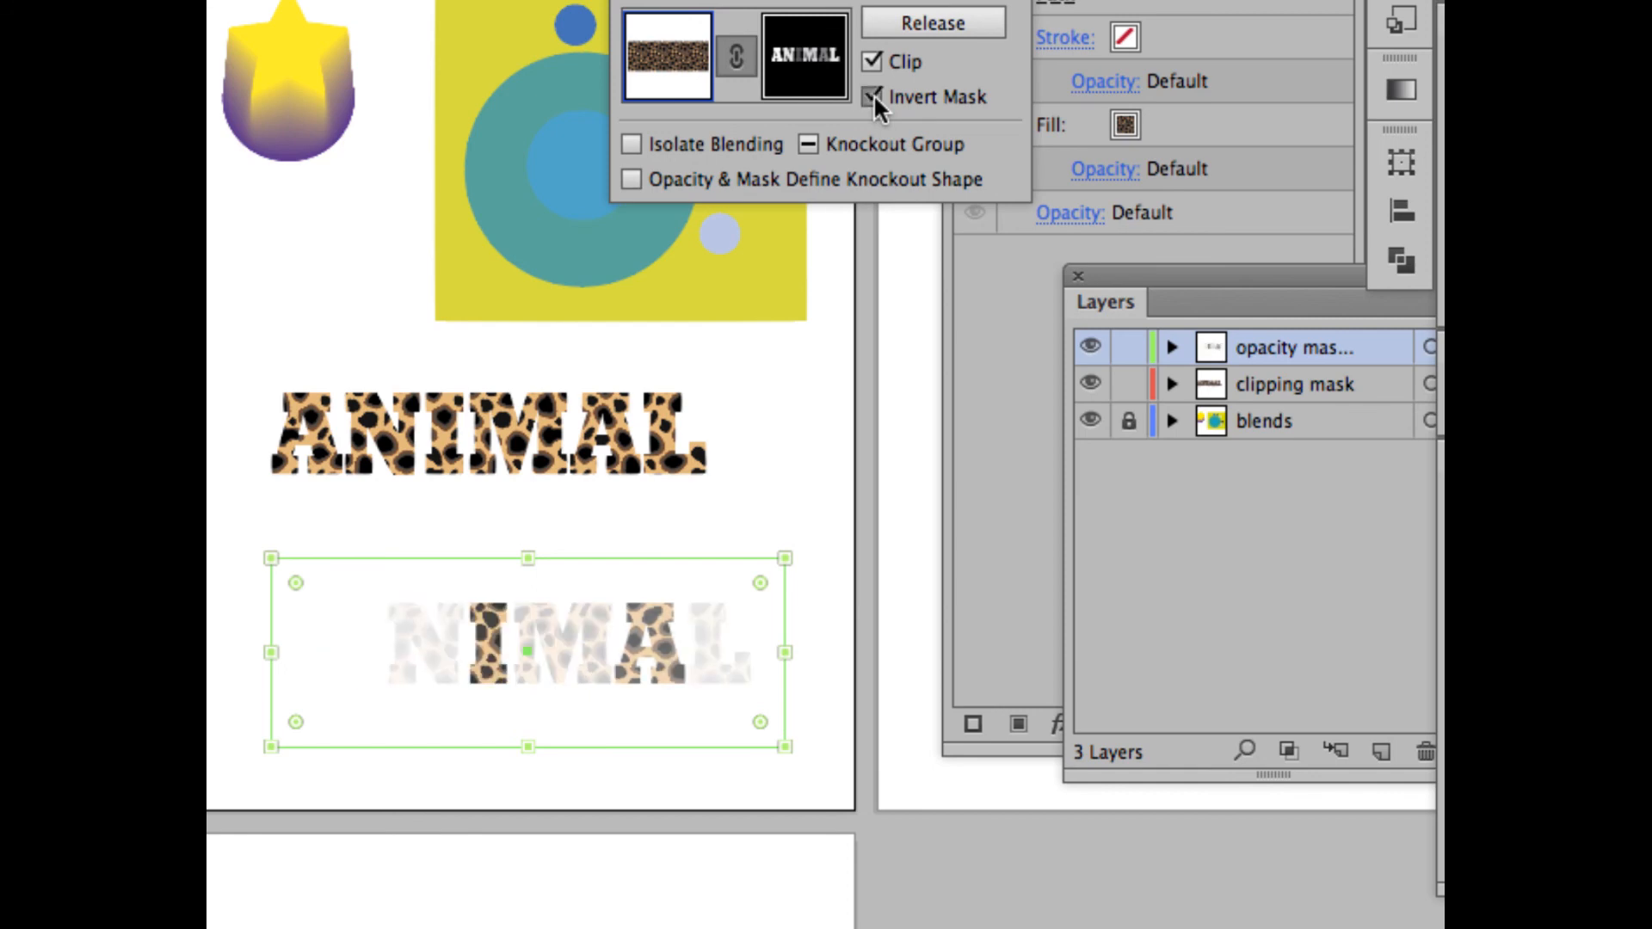
{"action": "left_click", "coordinate": [872, 96]}
{"action": "left_click", "coordinate": [872, 96]}
{"action": "left_click", "coordinate": [874, 94]}
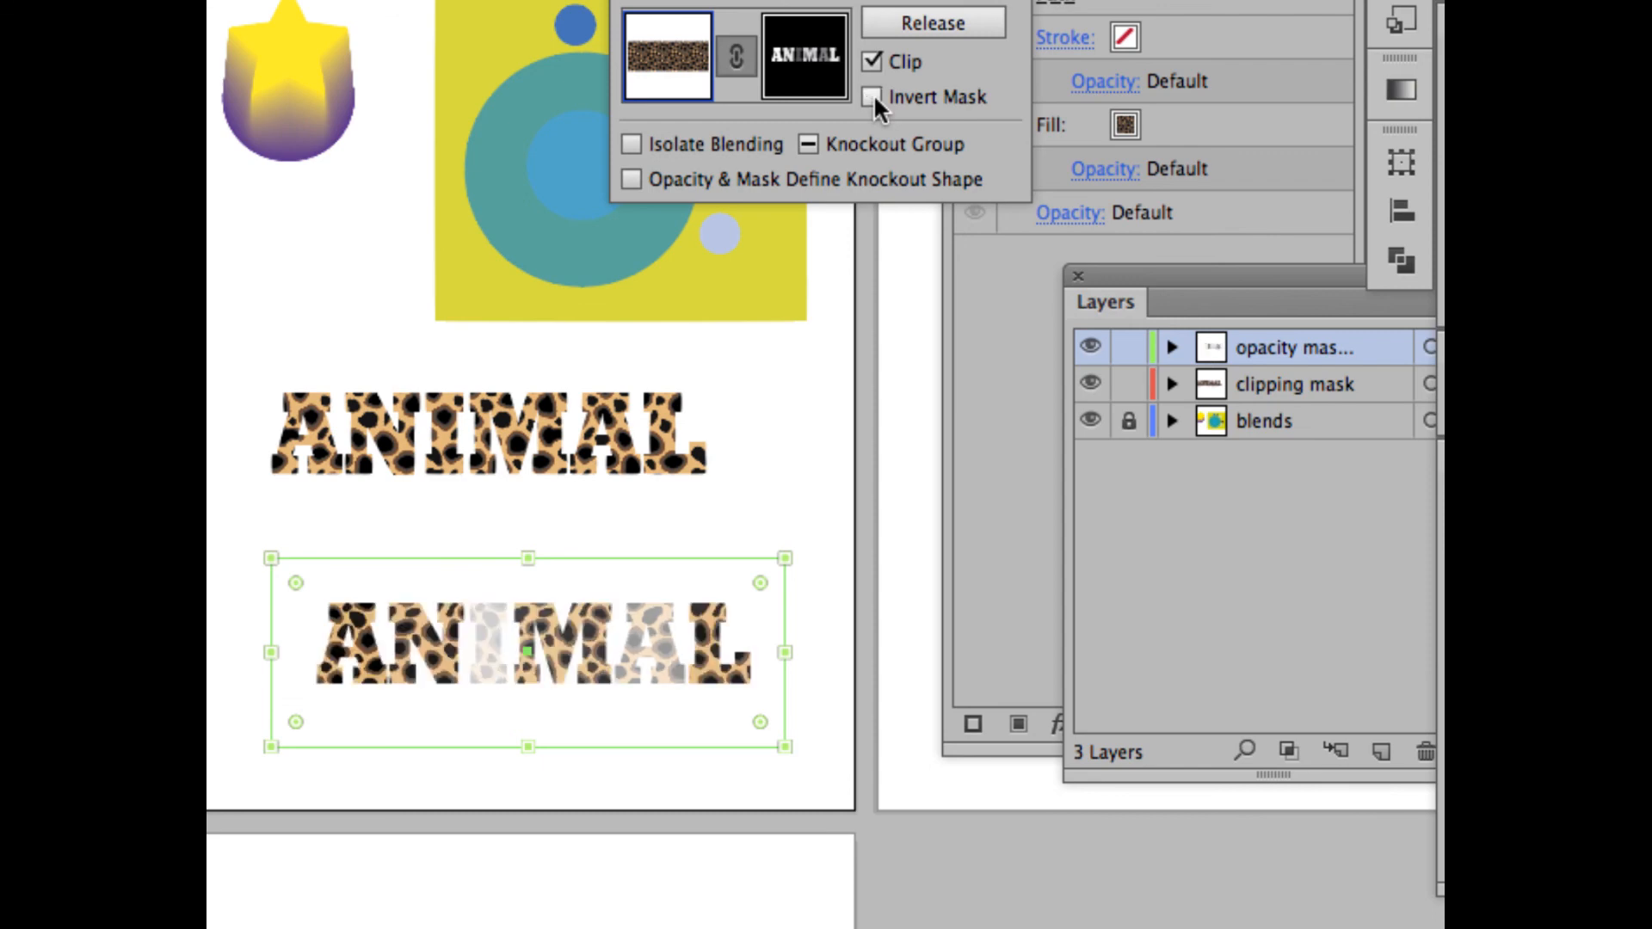
{"action": "left_click", "coordinate": [872, 96]}
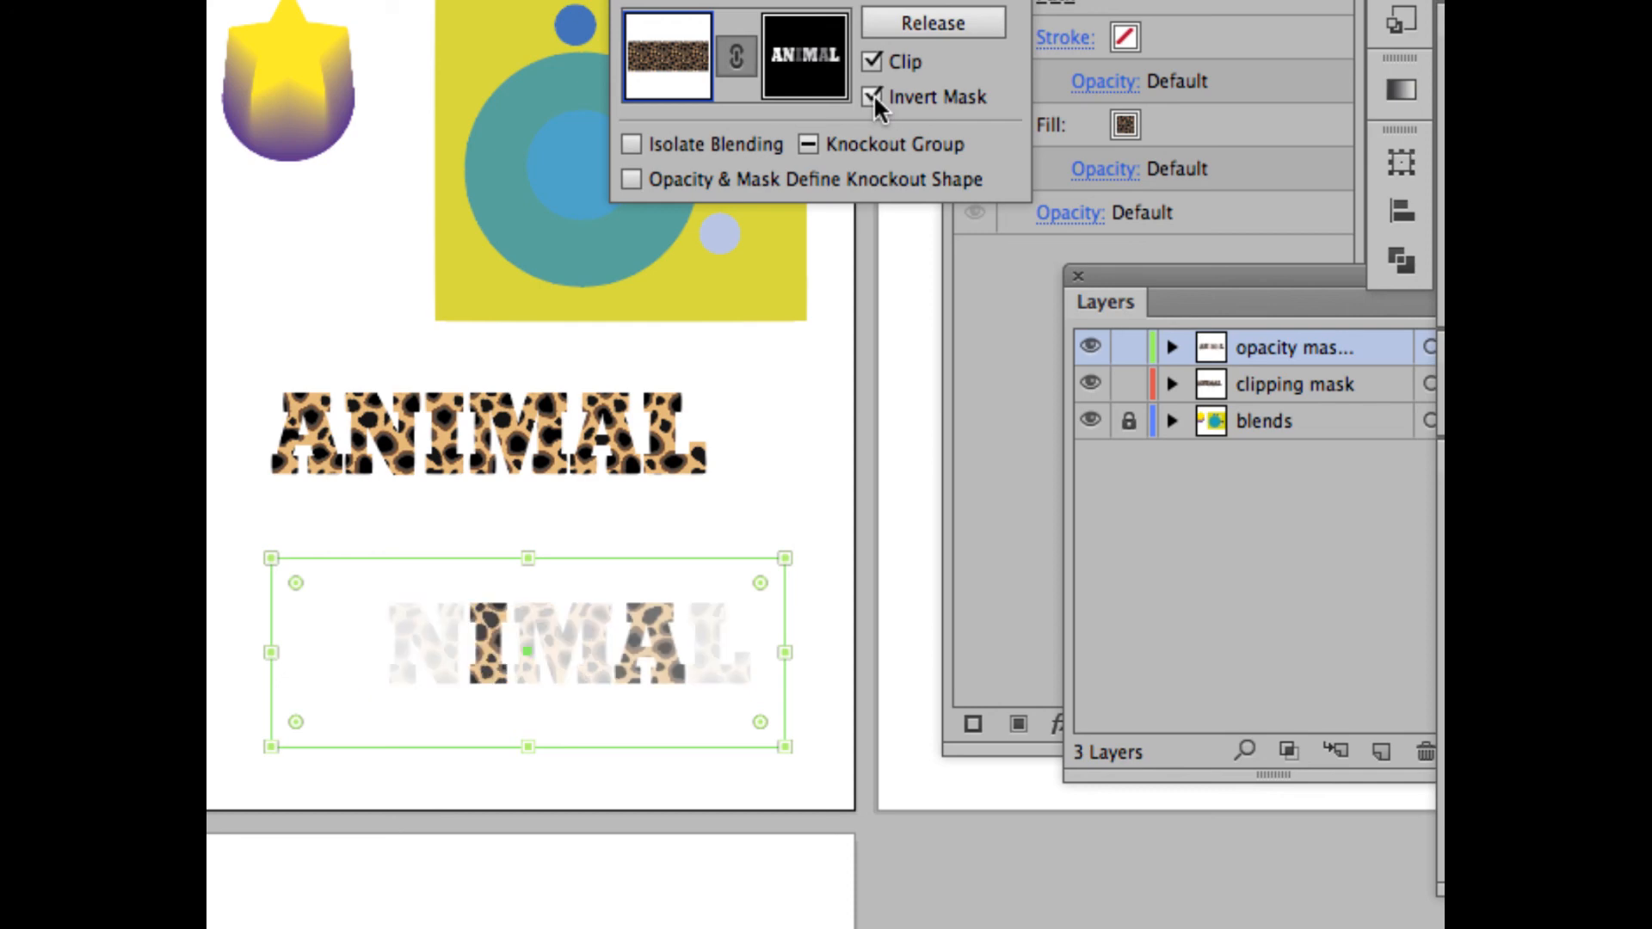
{"action": "left_click", "coordinate": [872, 96]}
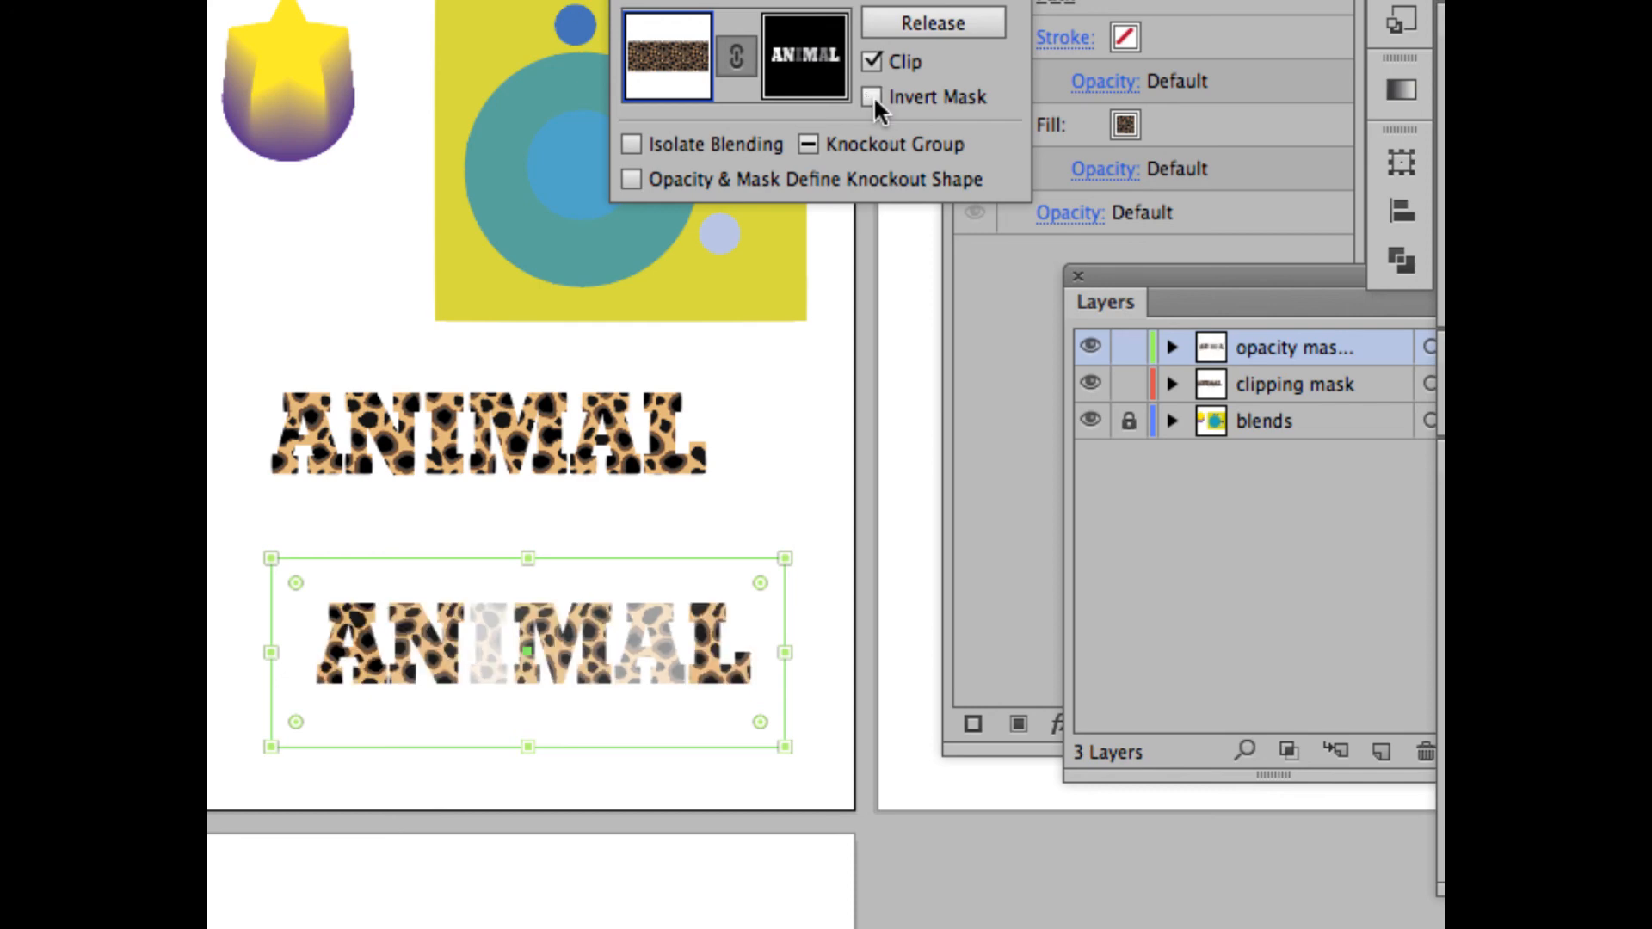